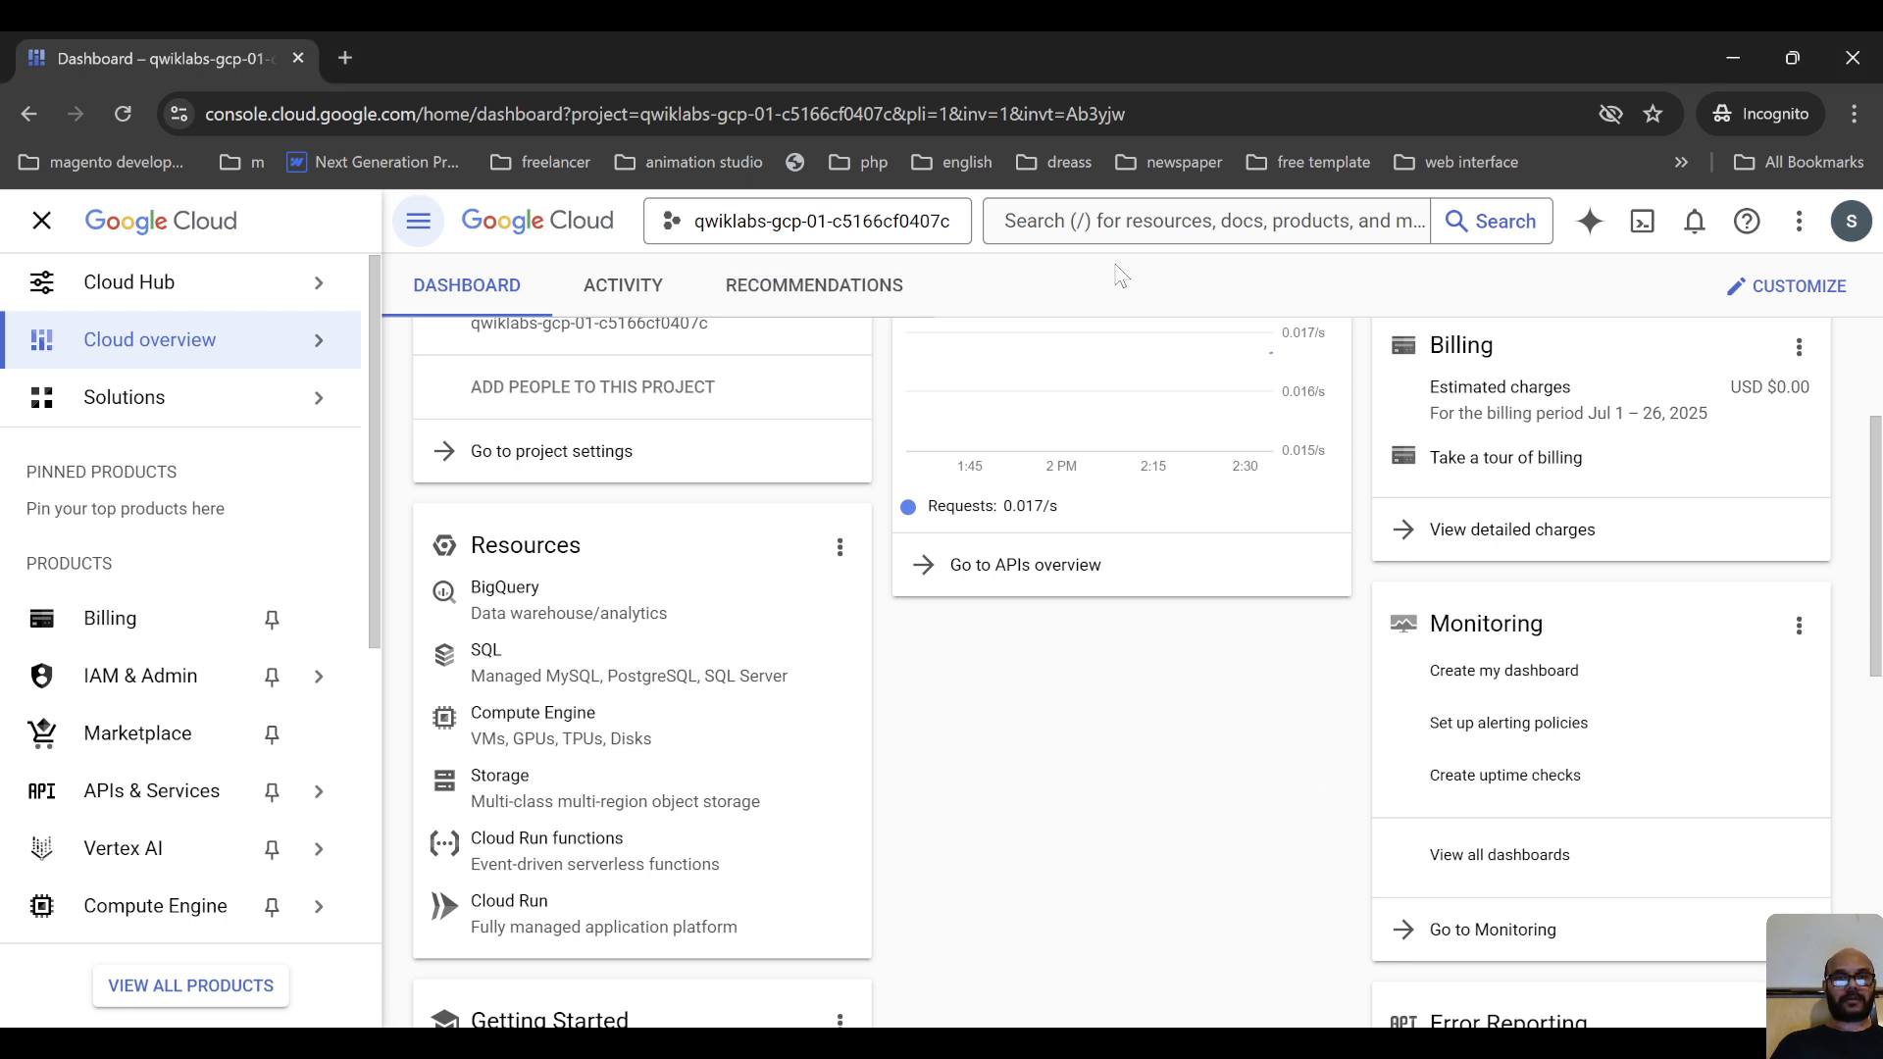
Search the console for "AI Applications", open that product, and close the navigation pane
left_click(1088, 219)
type("AI Applications")
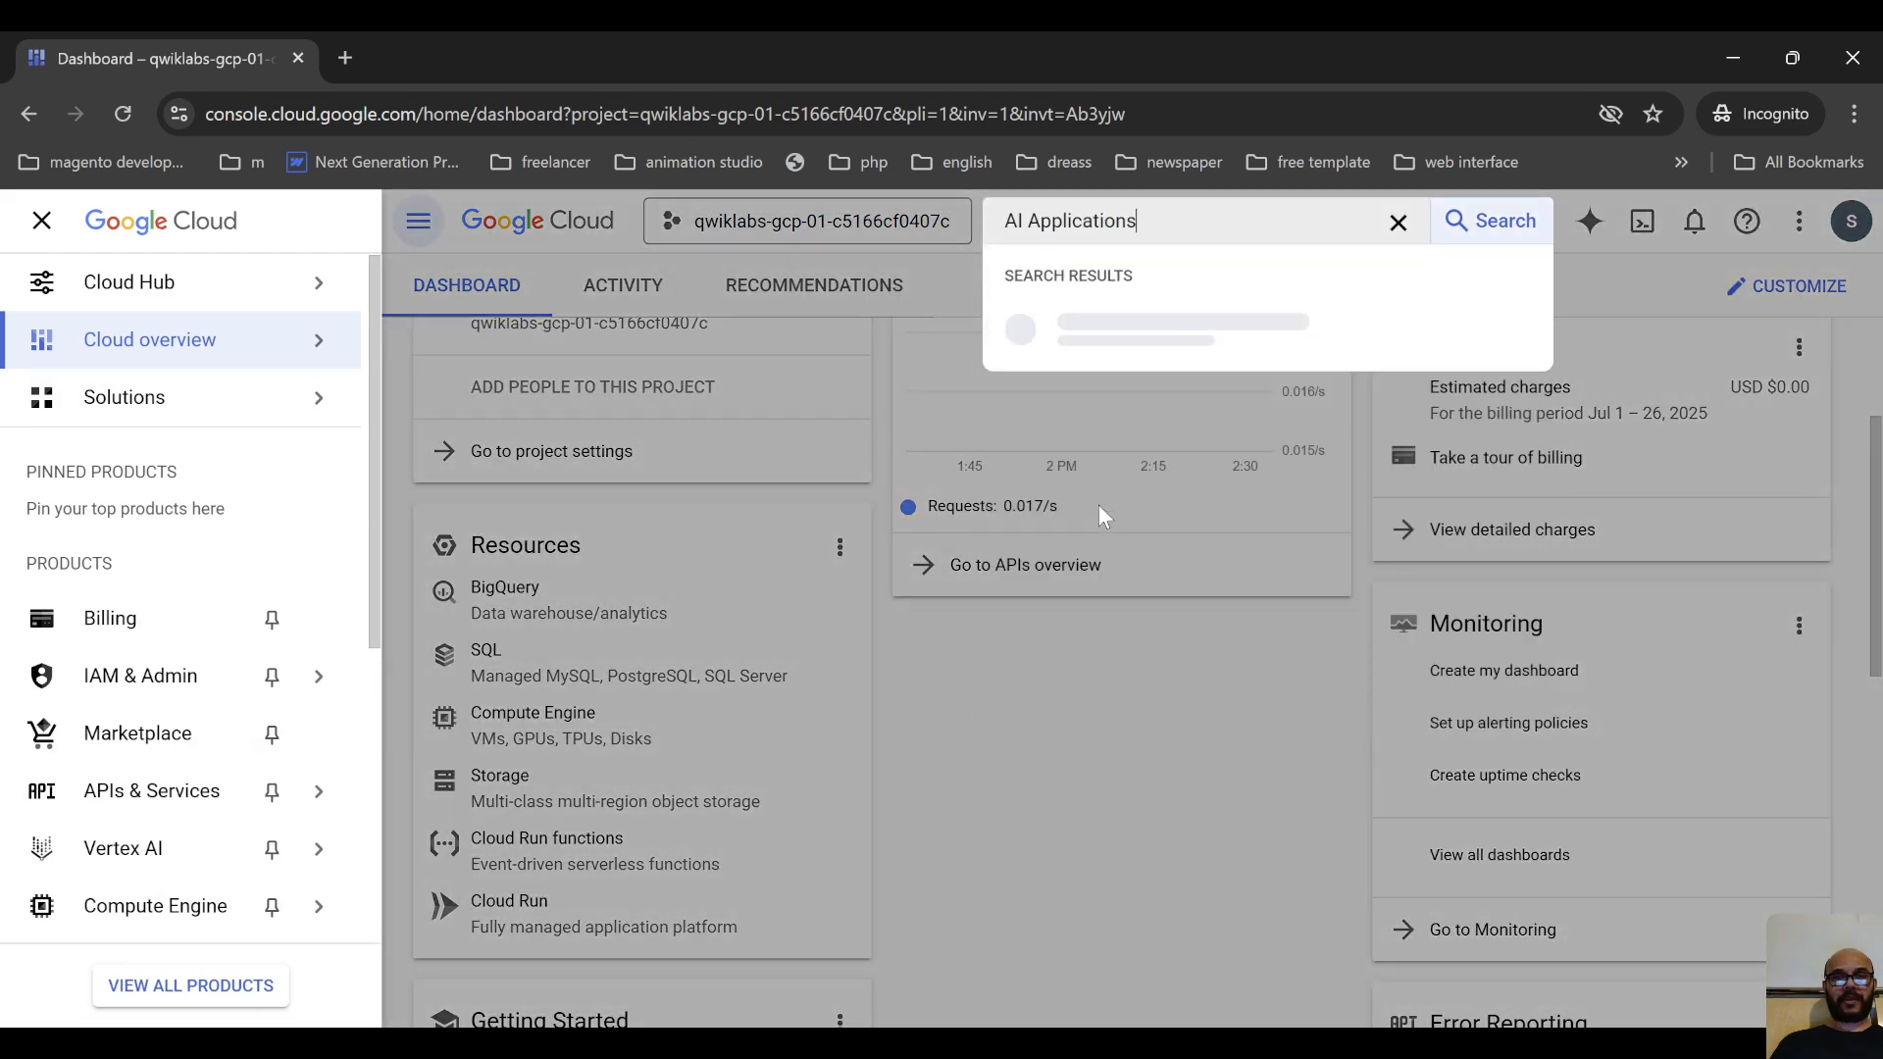
left_click(1096, 345)
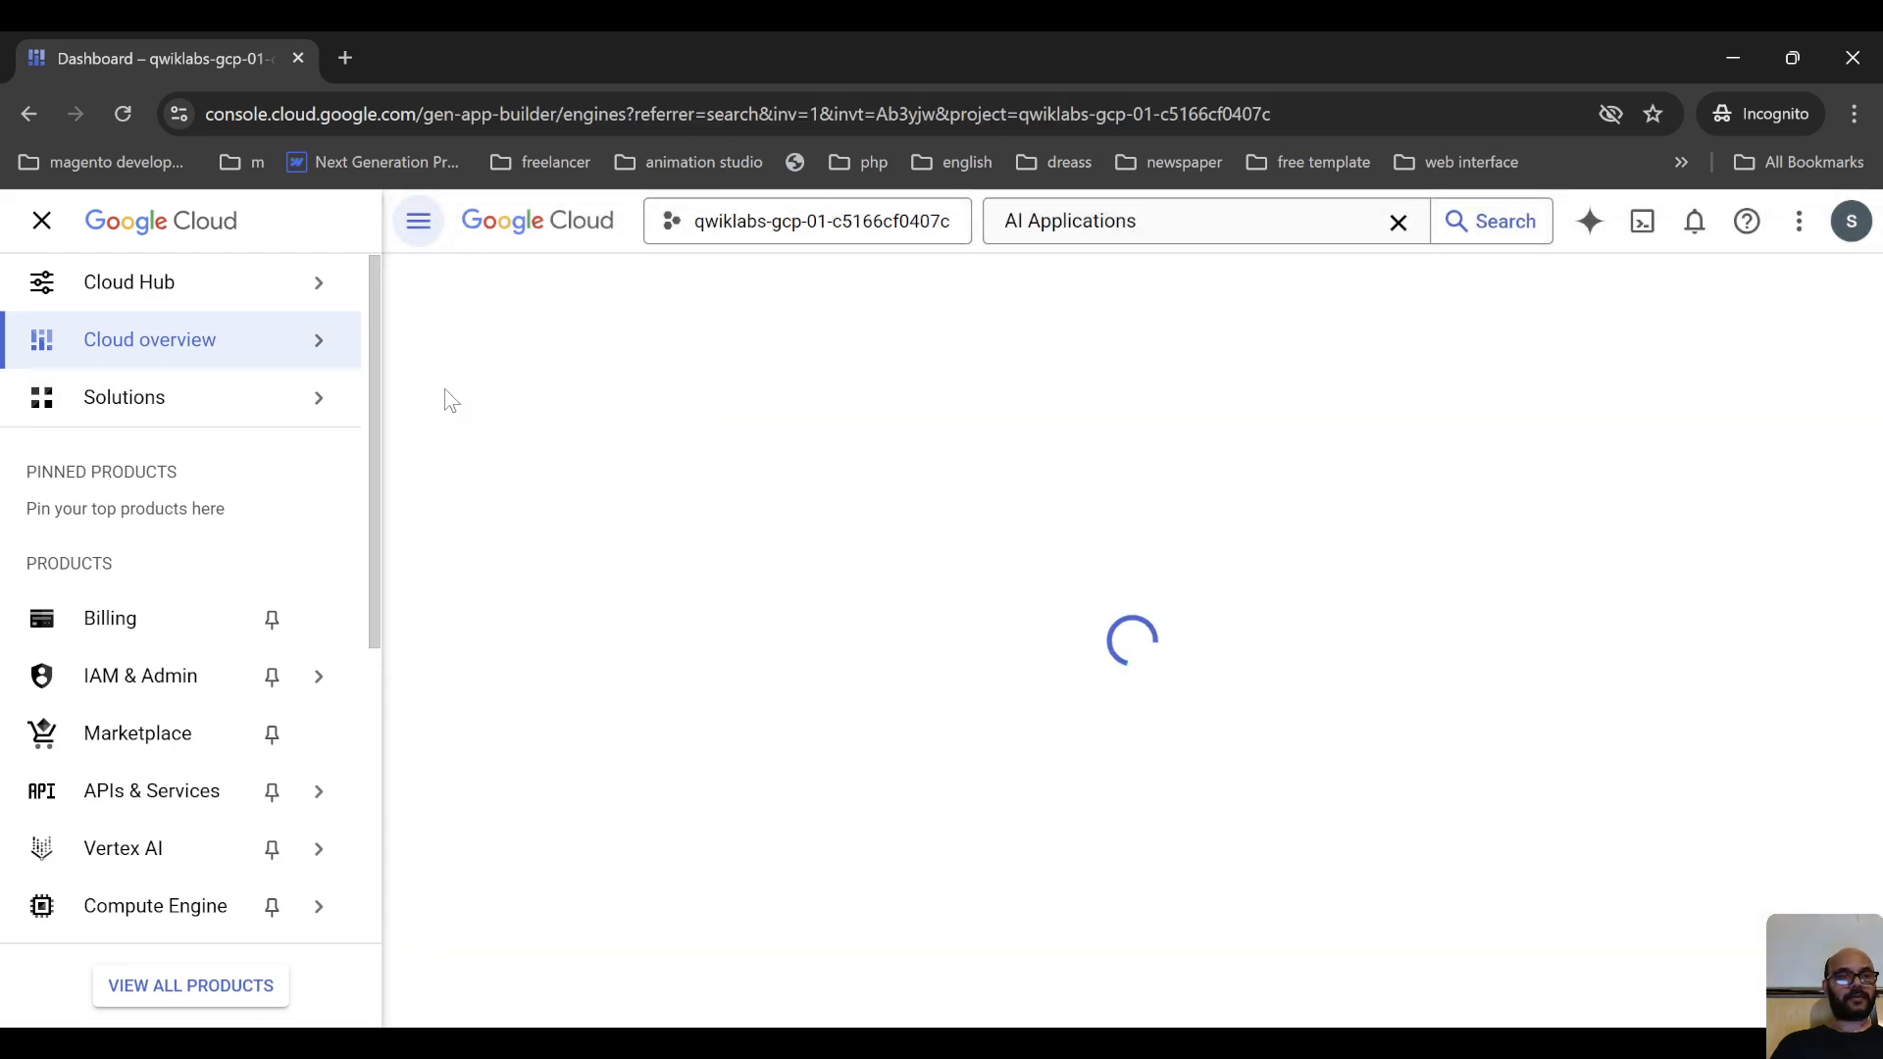
left_click(37, 221)
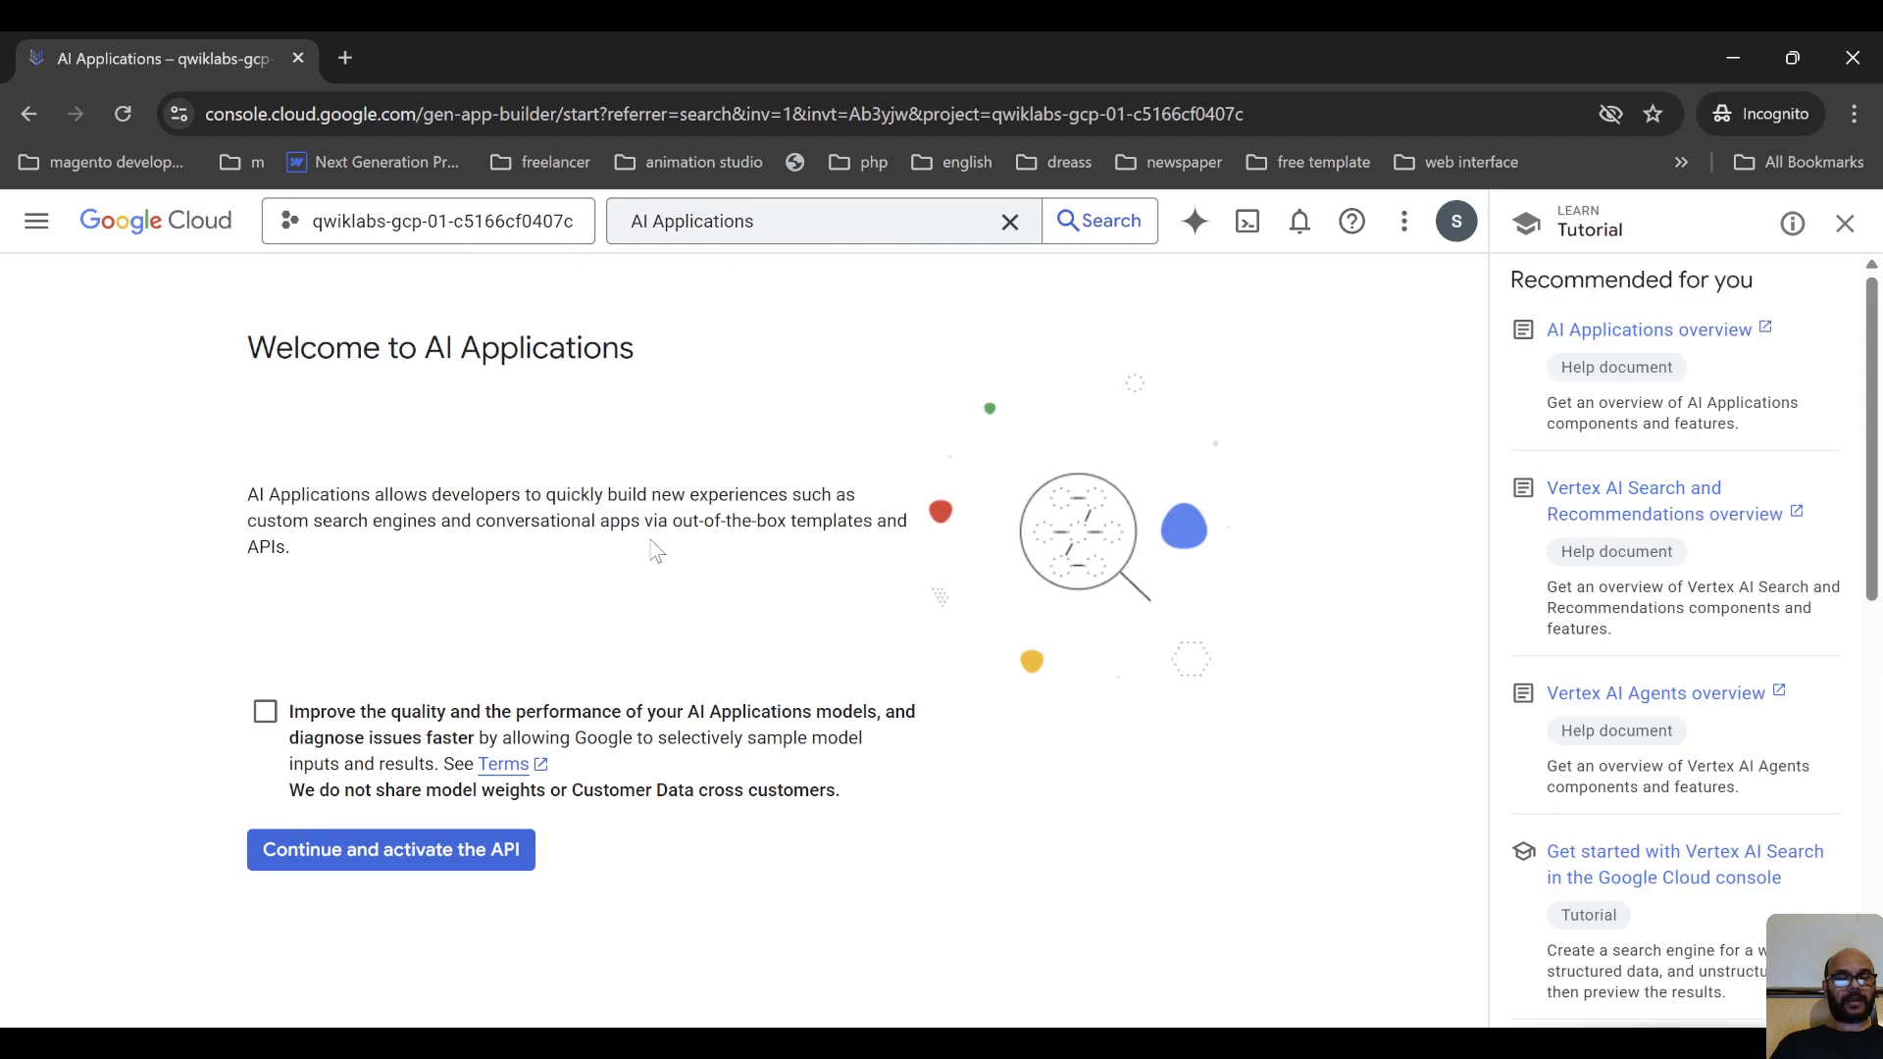
Allow Google to sample model inputs and results for quality improvement, and activate the AI Applications API
left_click(264, 713)
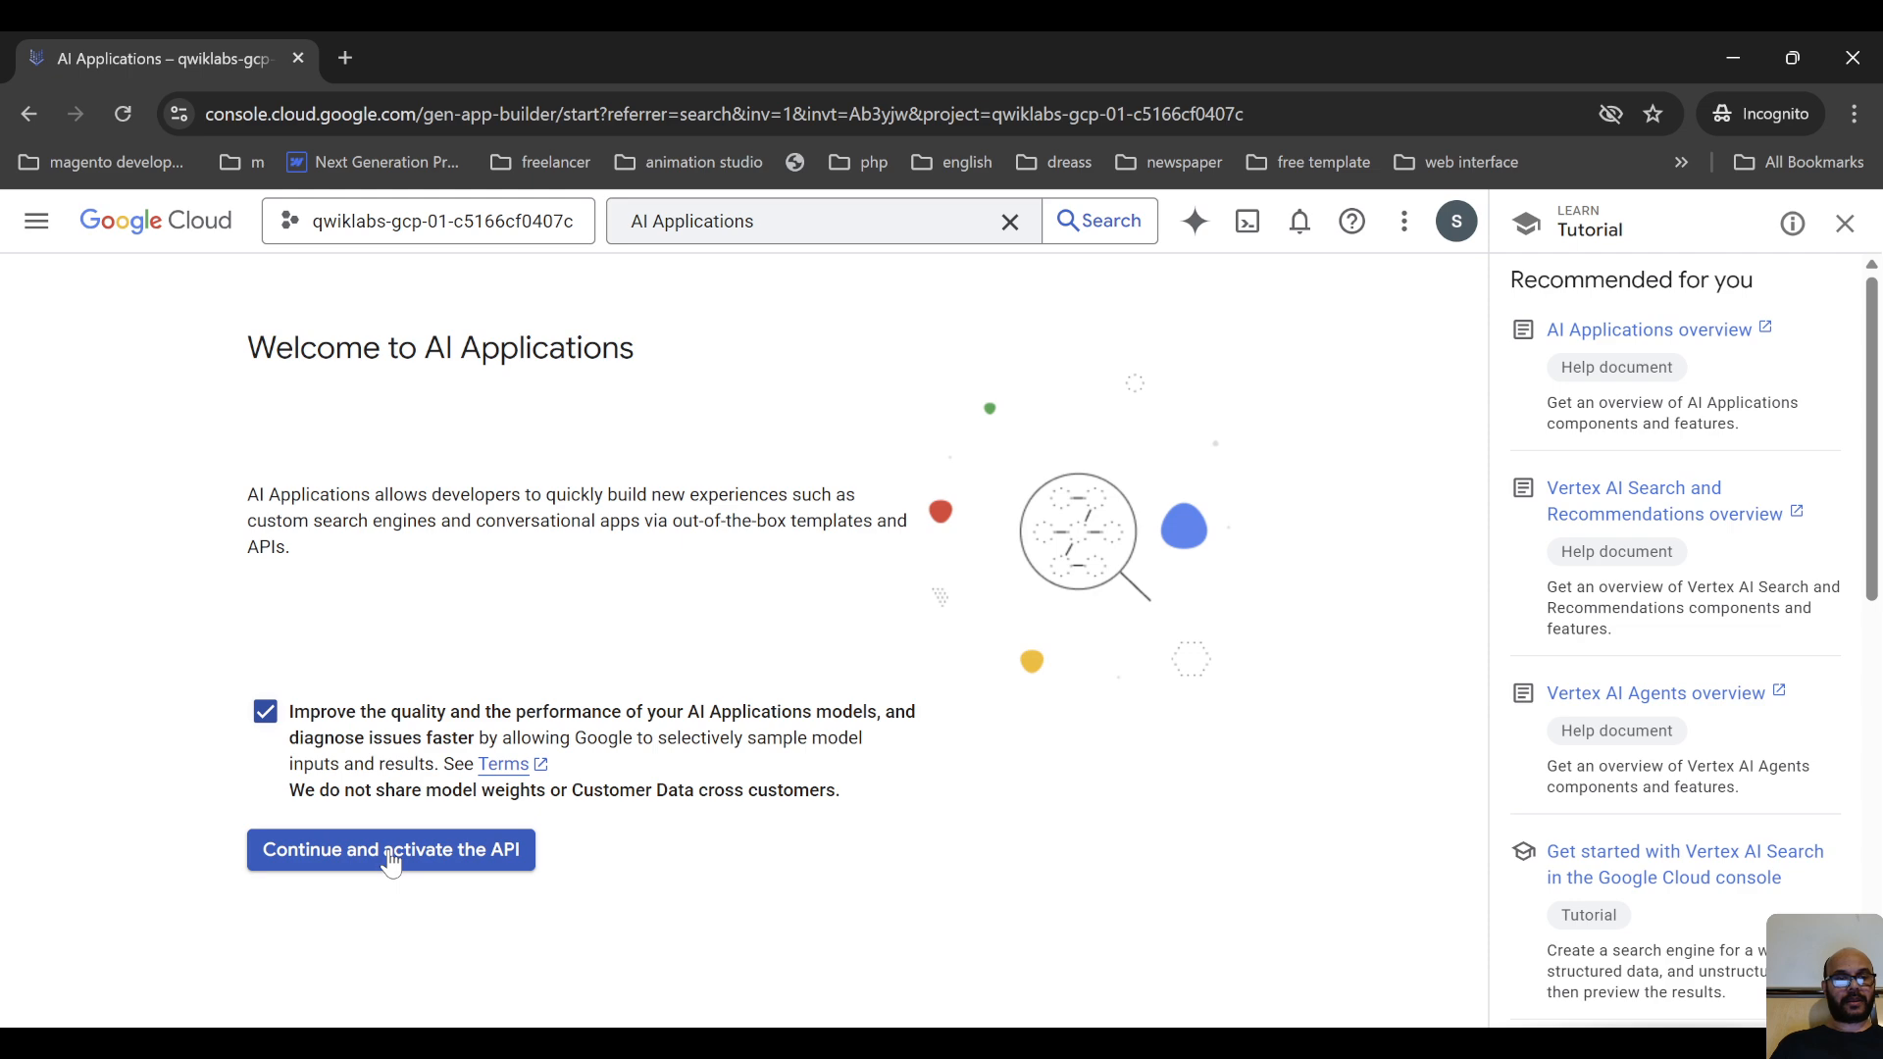
left_click(391, 854)
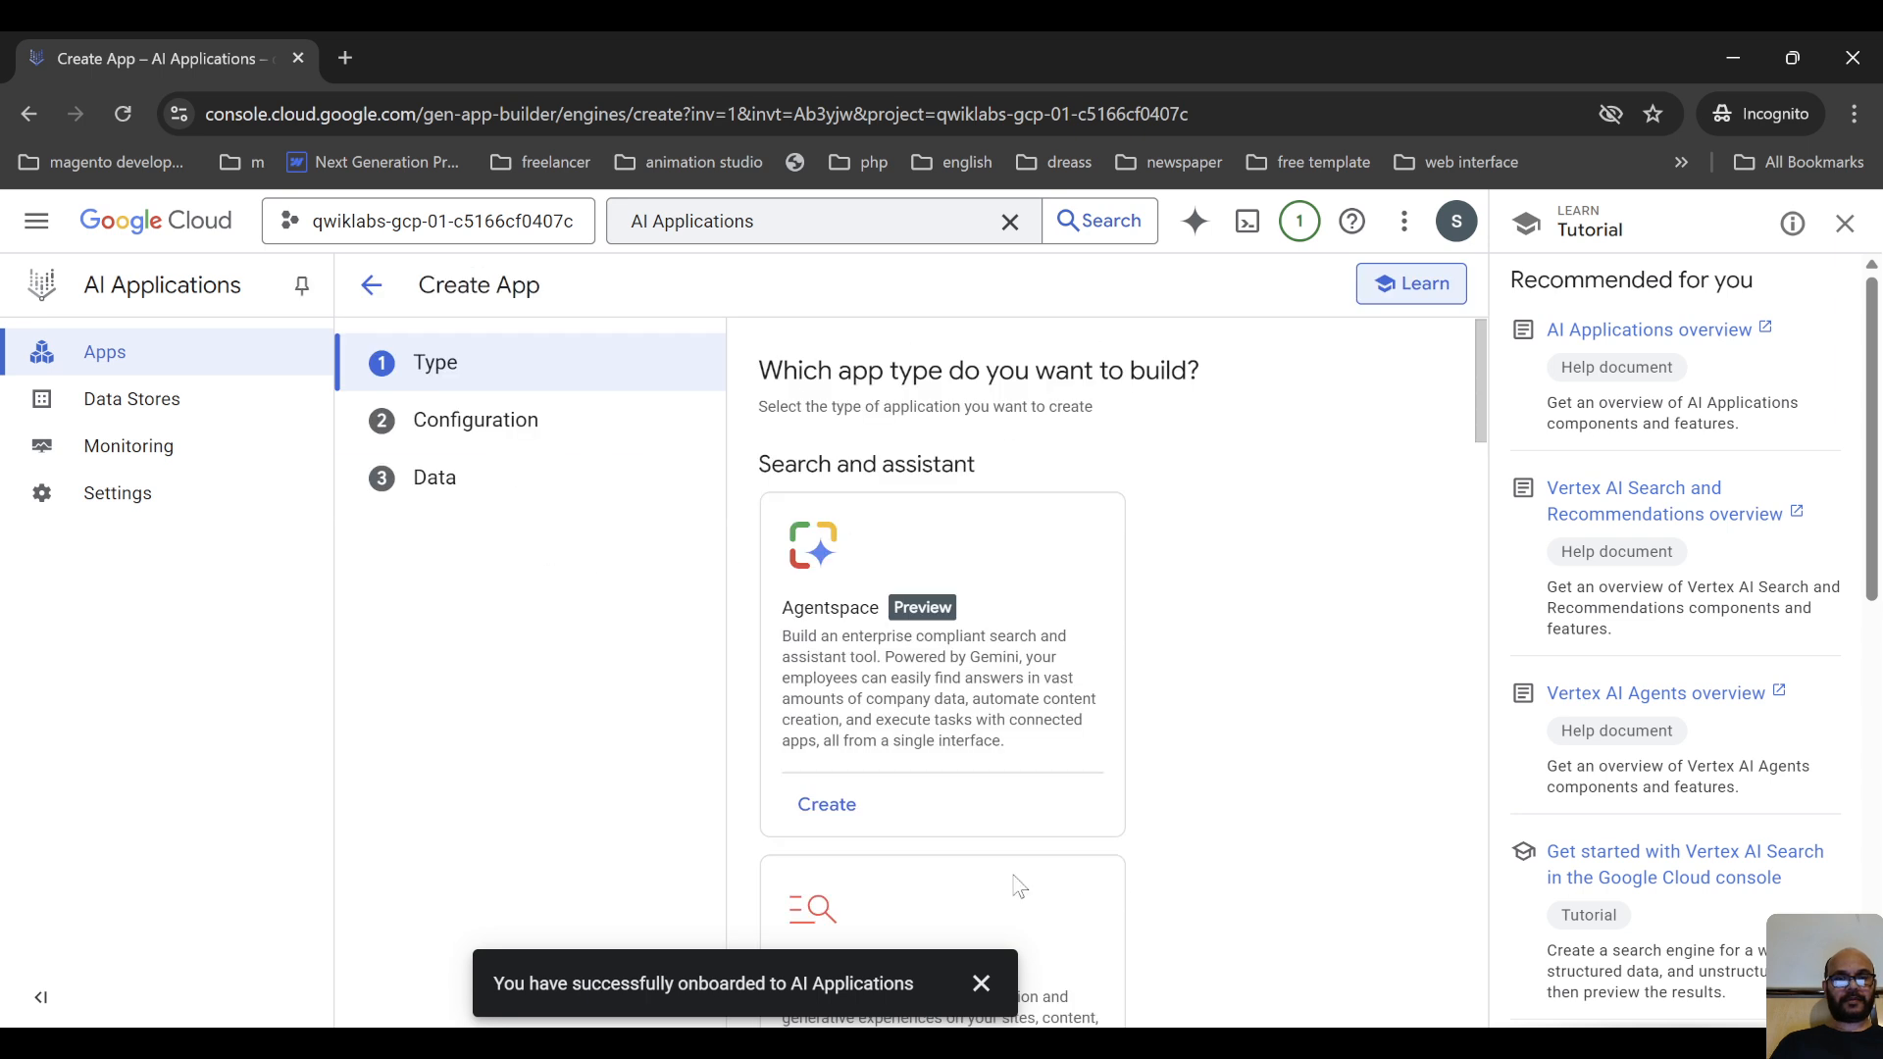
left_click(981, 984)
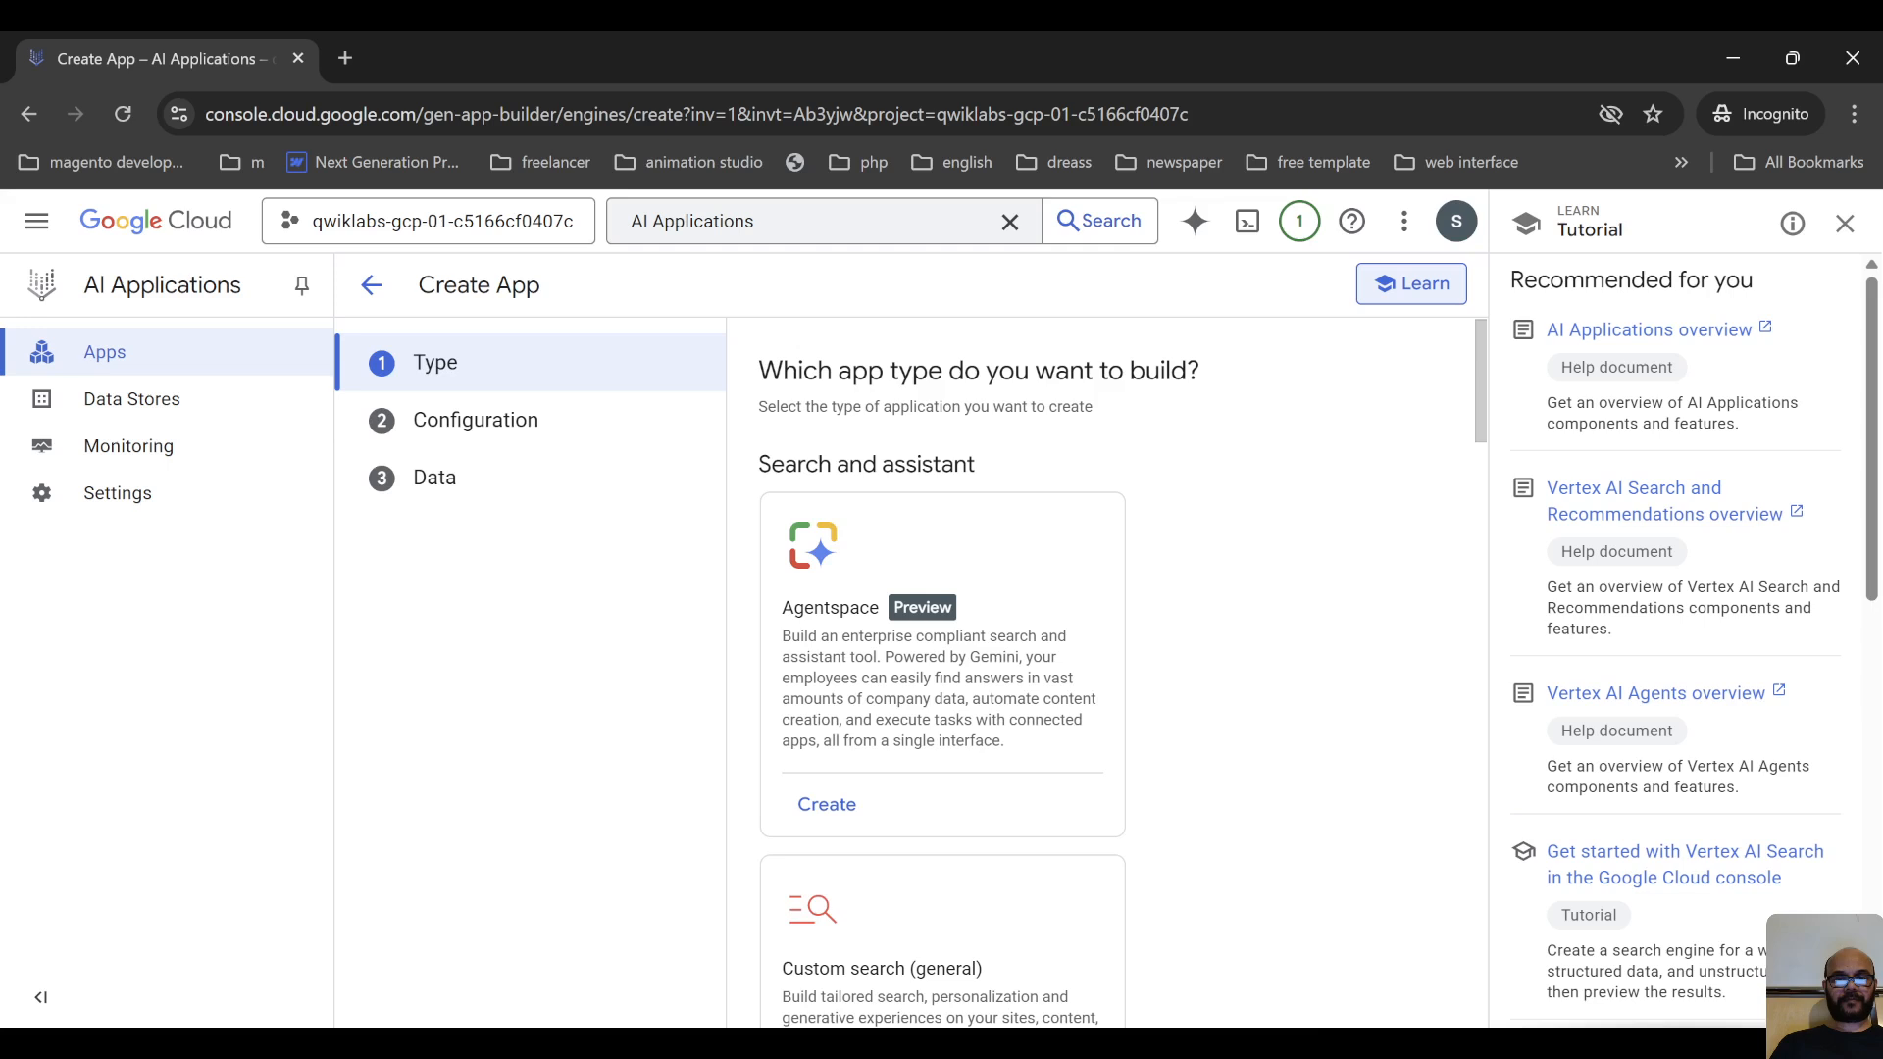
key("alt+Tab")
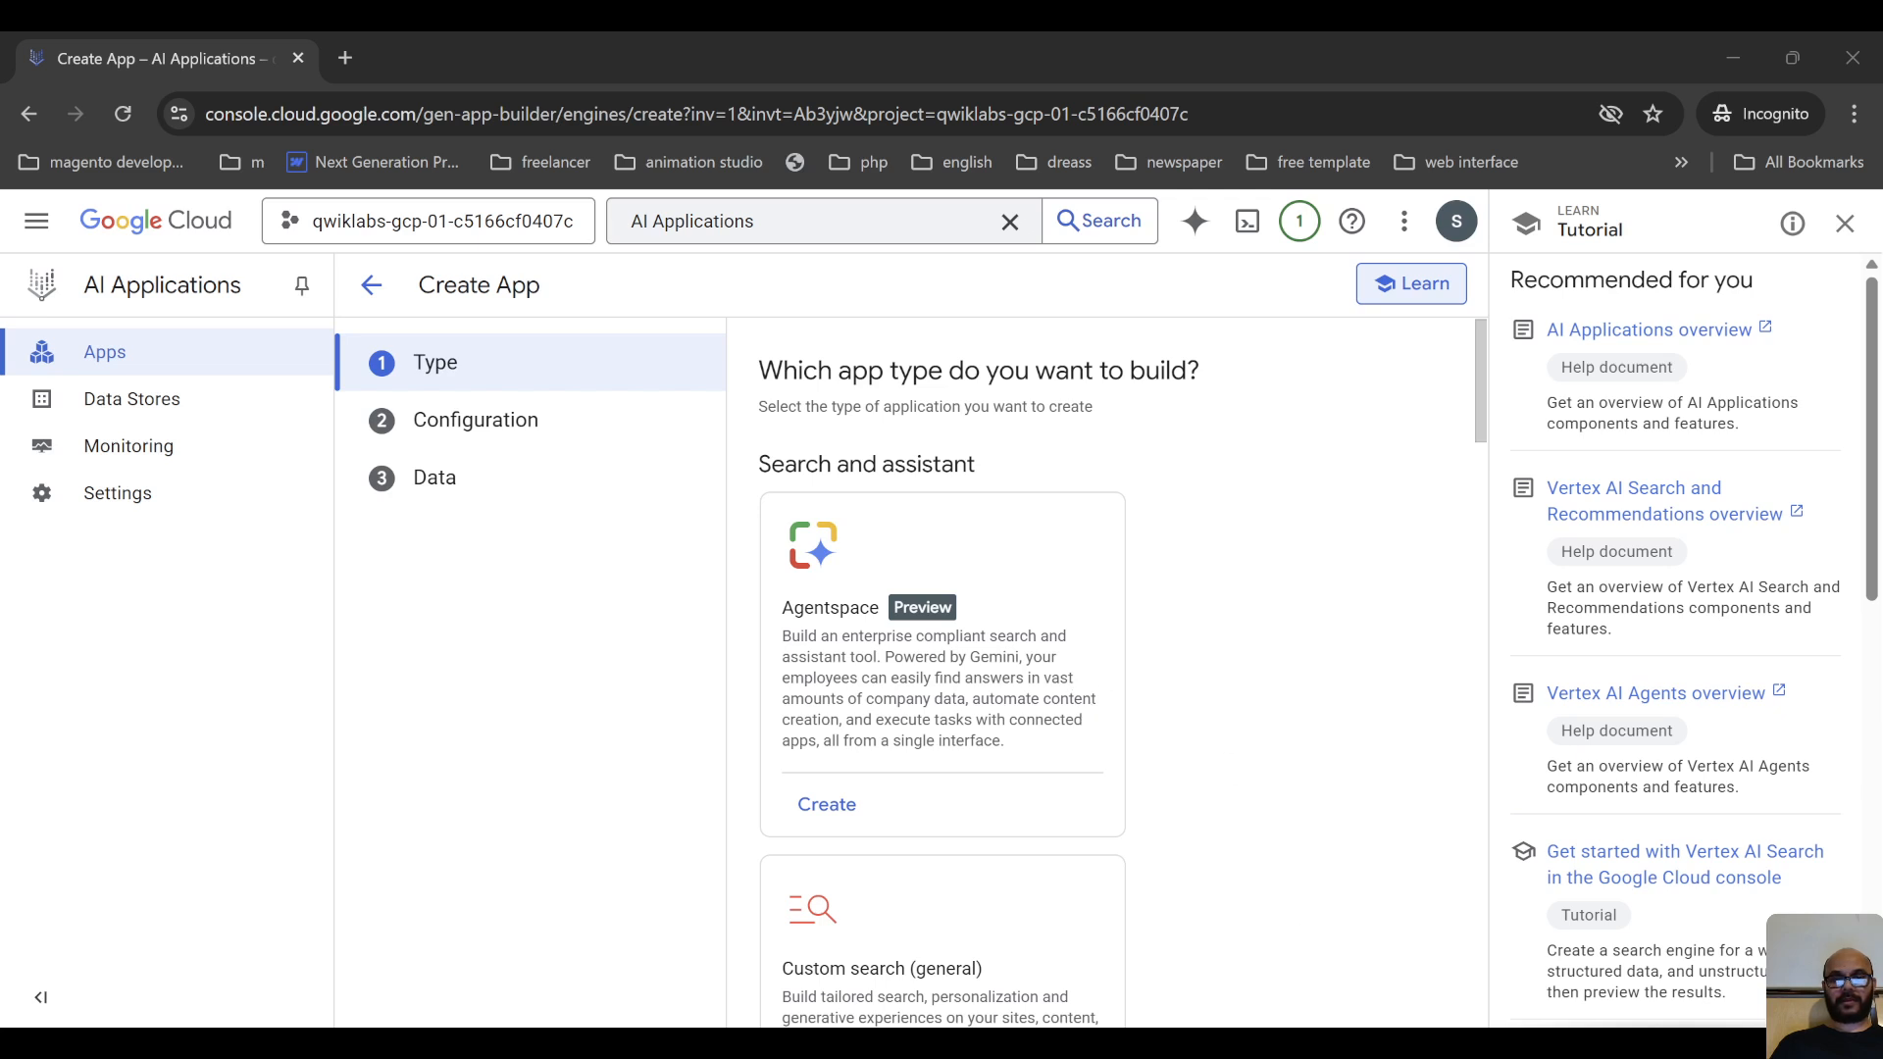
Set Google Identity as the identity provider for the global location in the authentication settings and save it
left_click(137, 508)
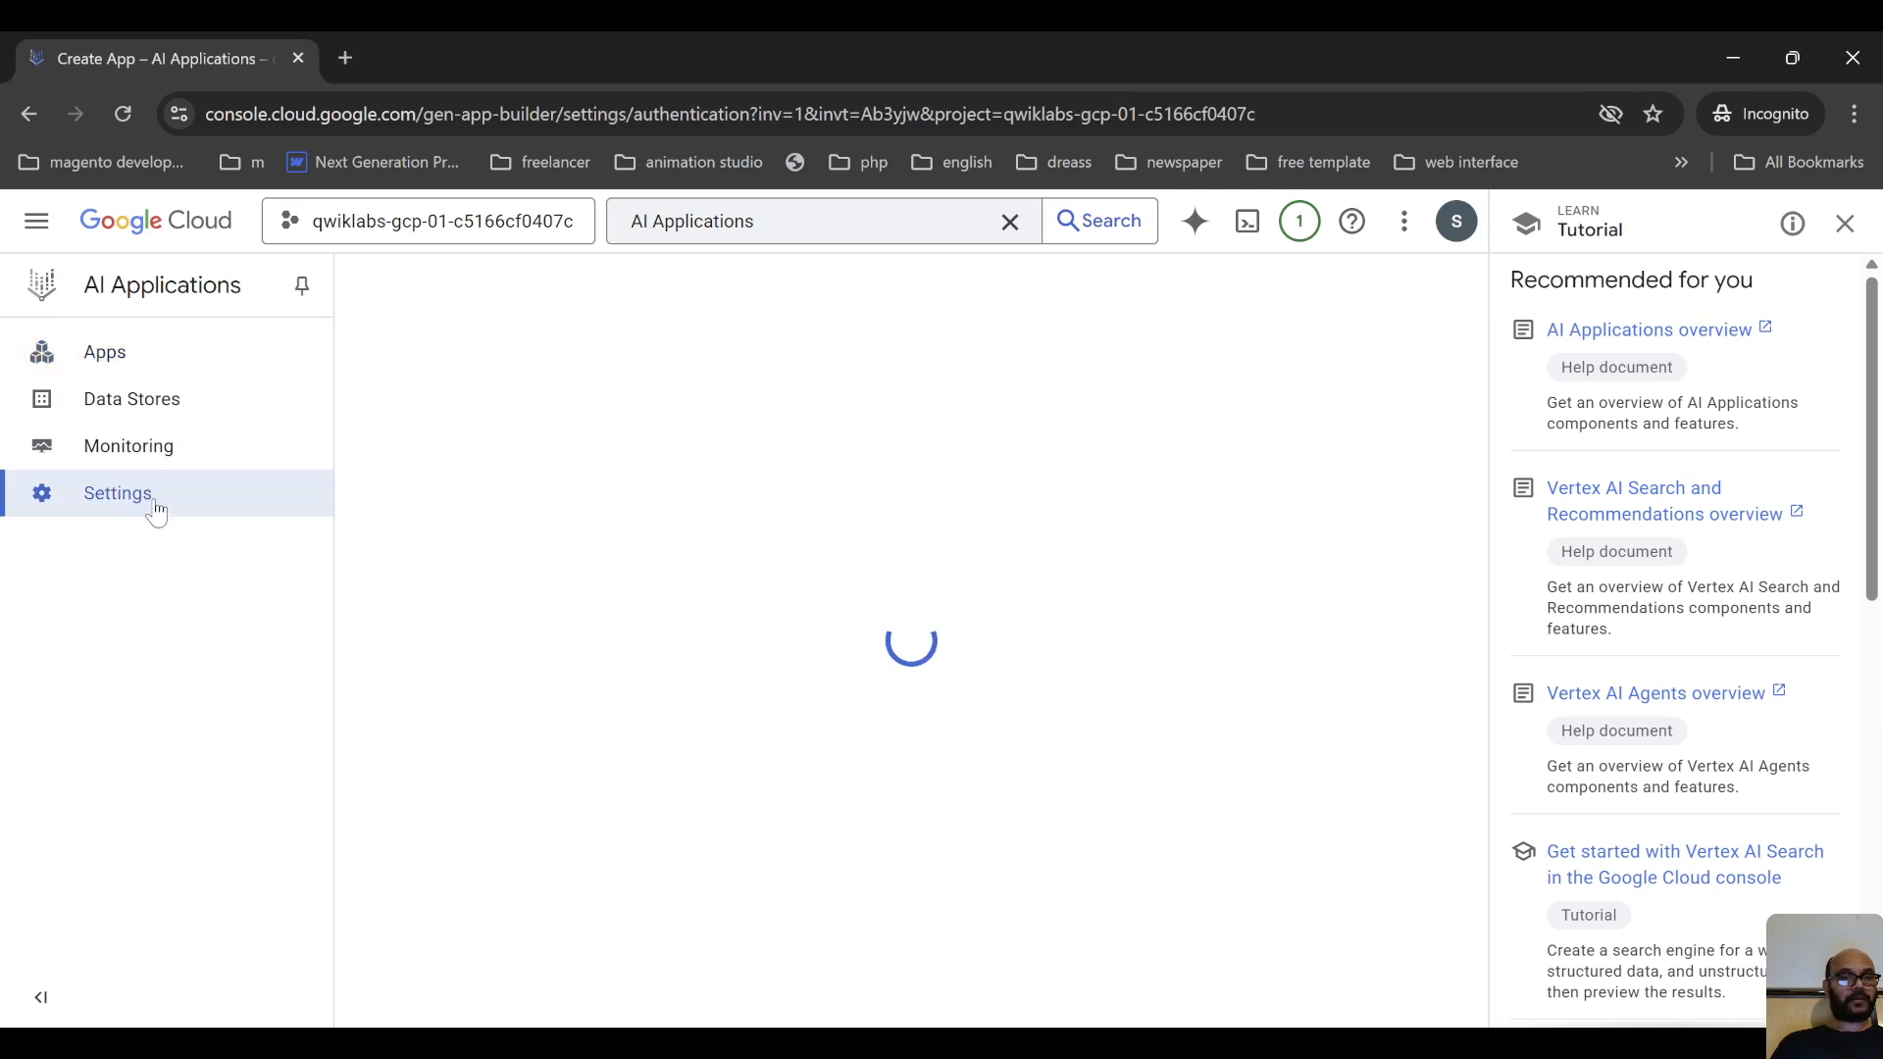
left_click(1379, 559)
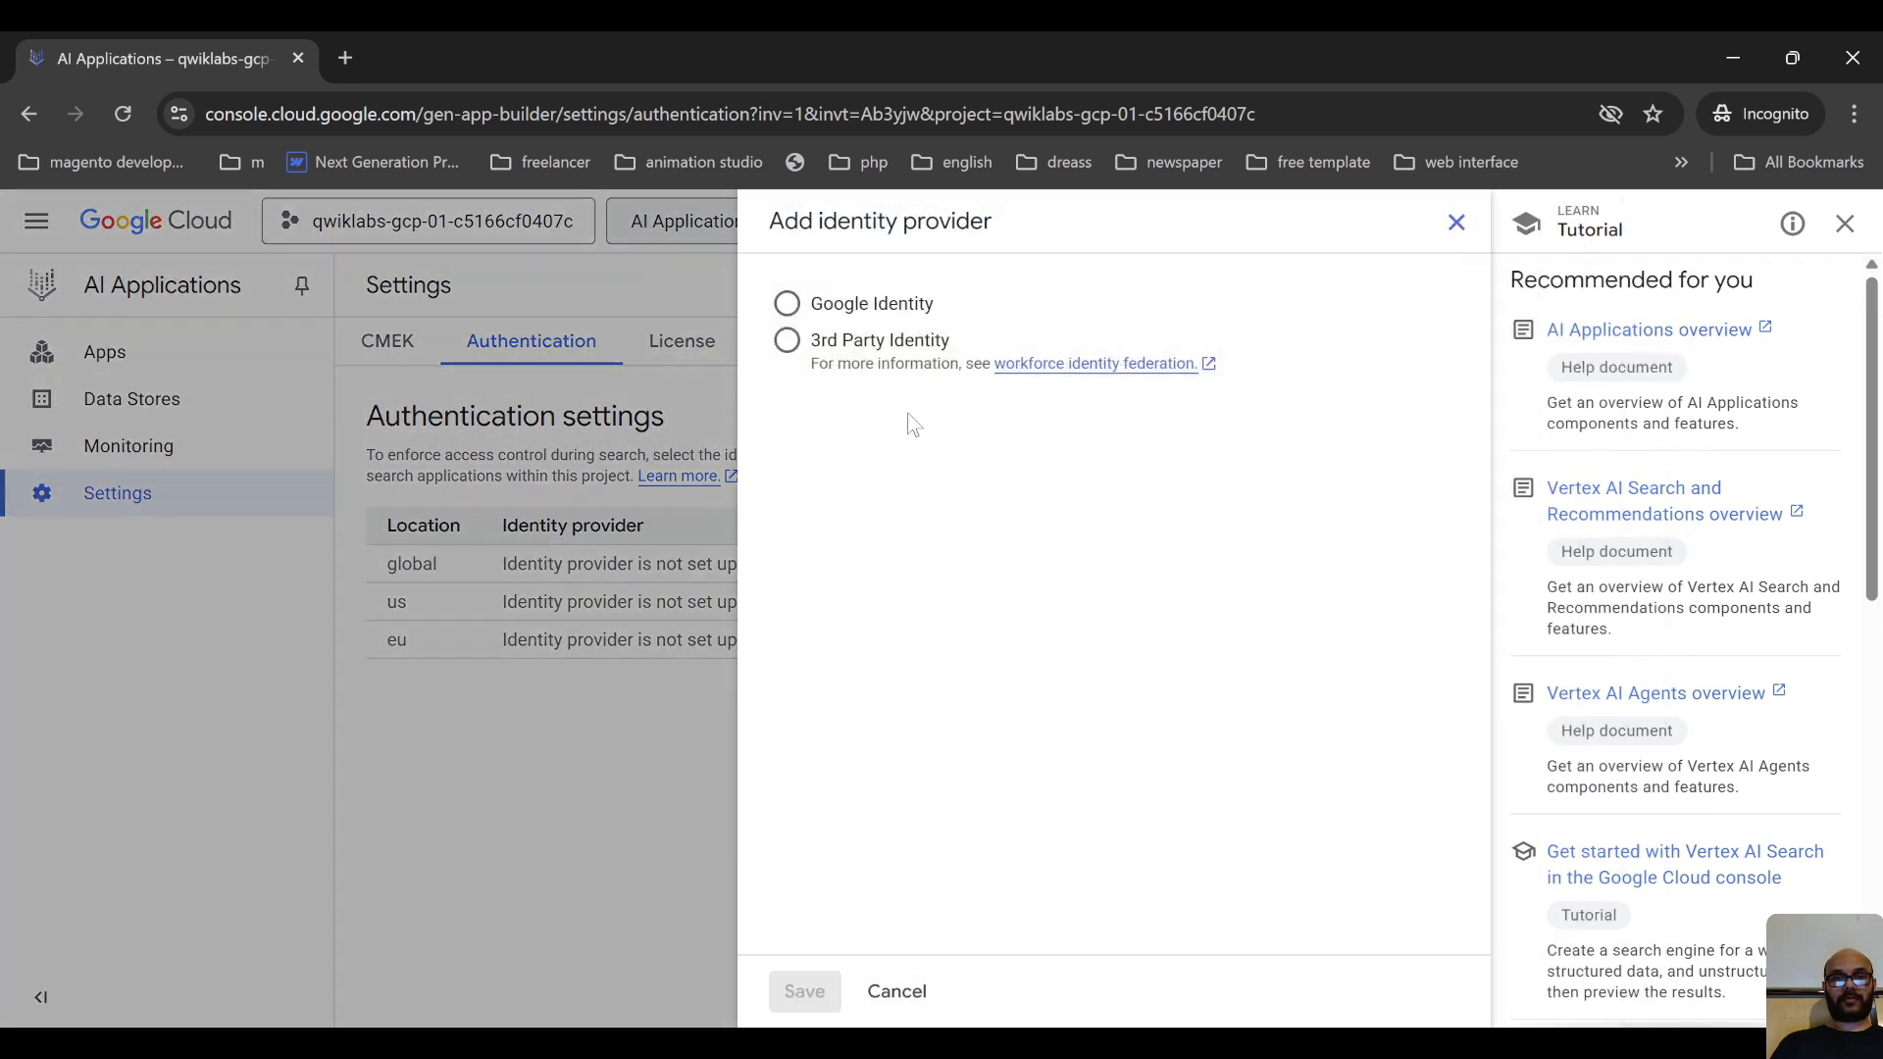
left_click(910, 312)
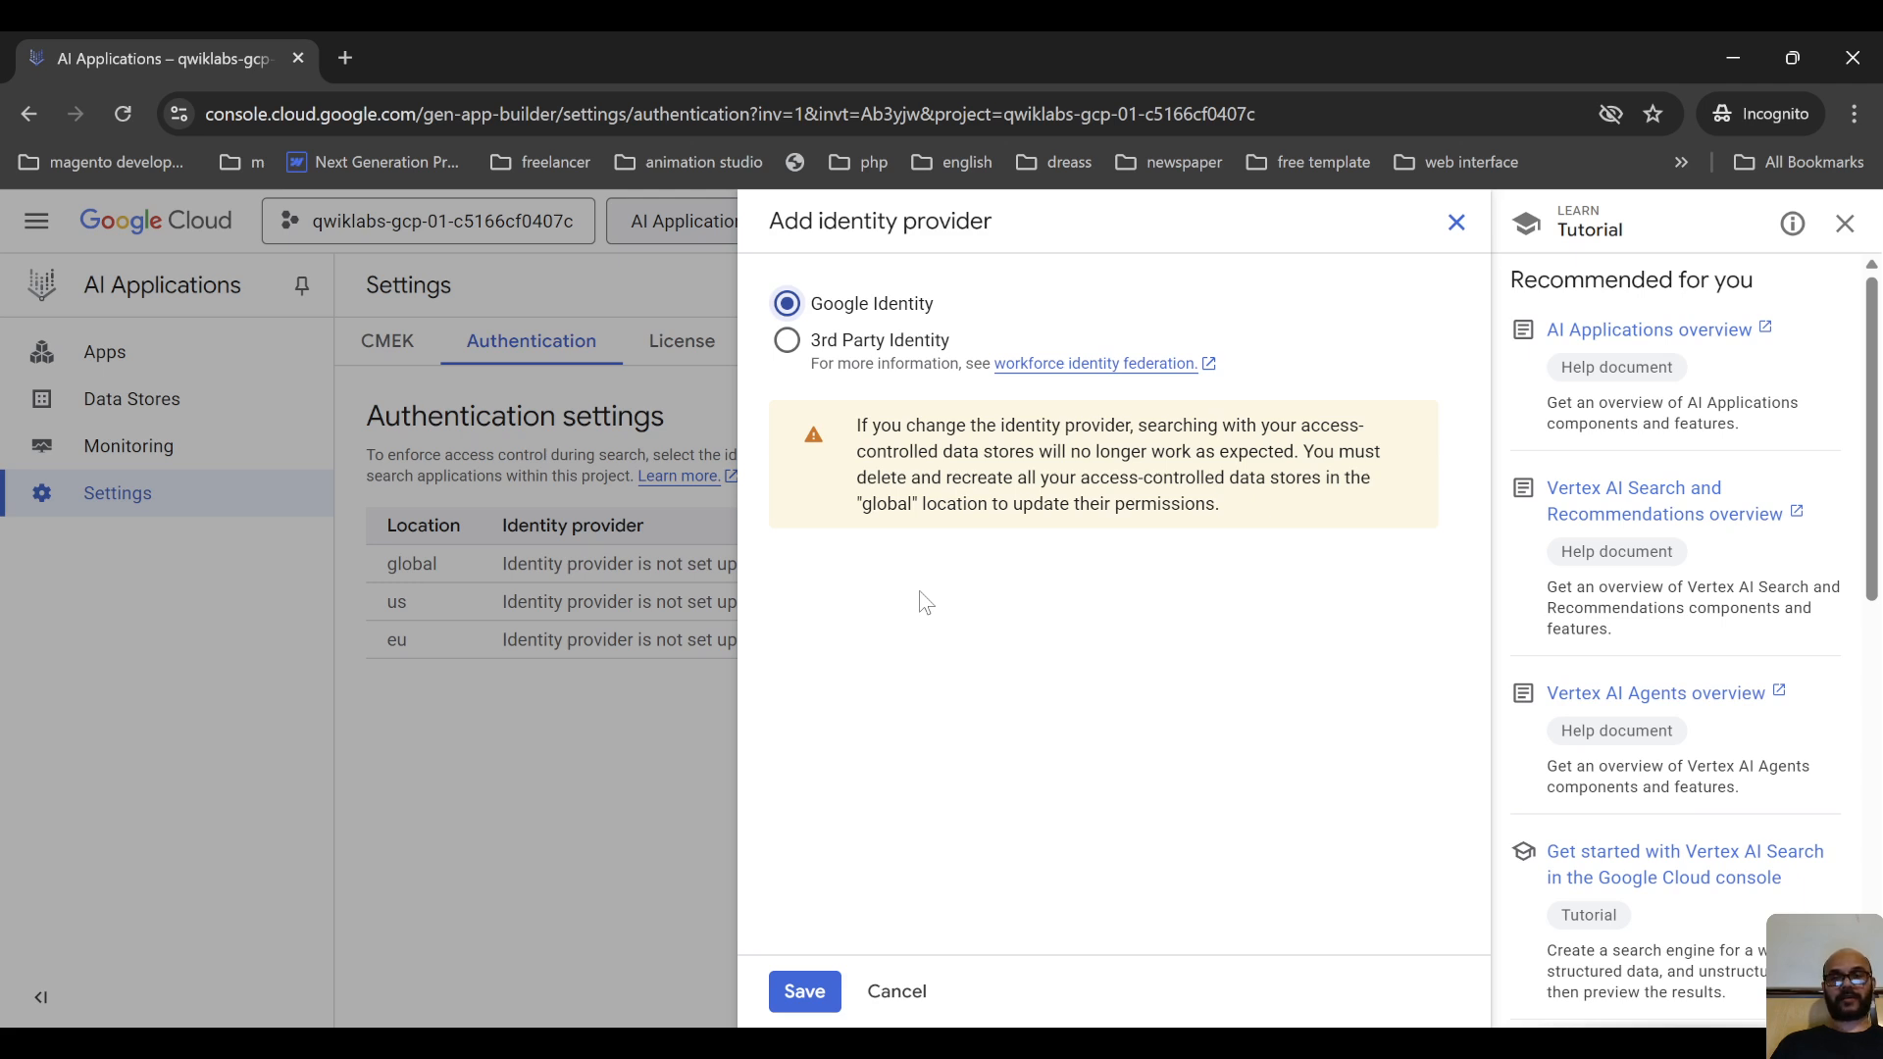
left_click(805, 1002)
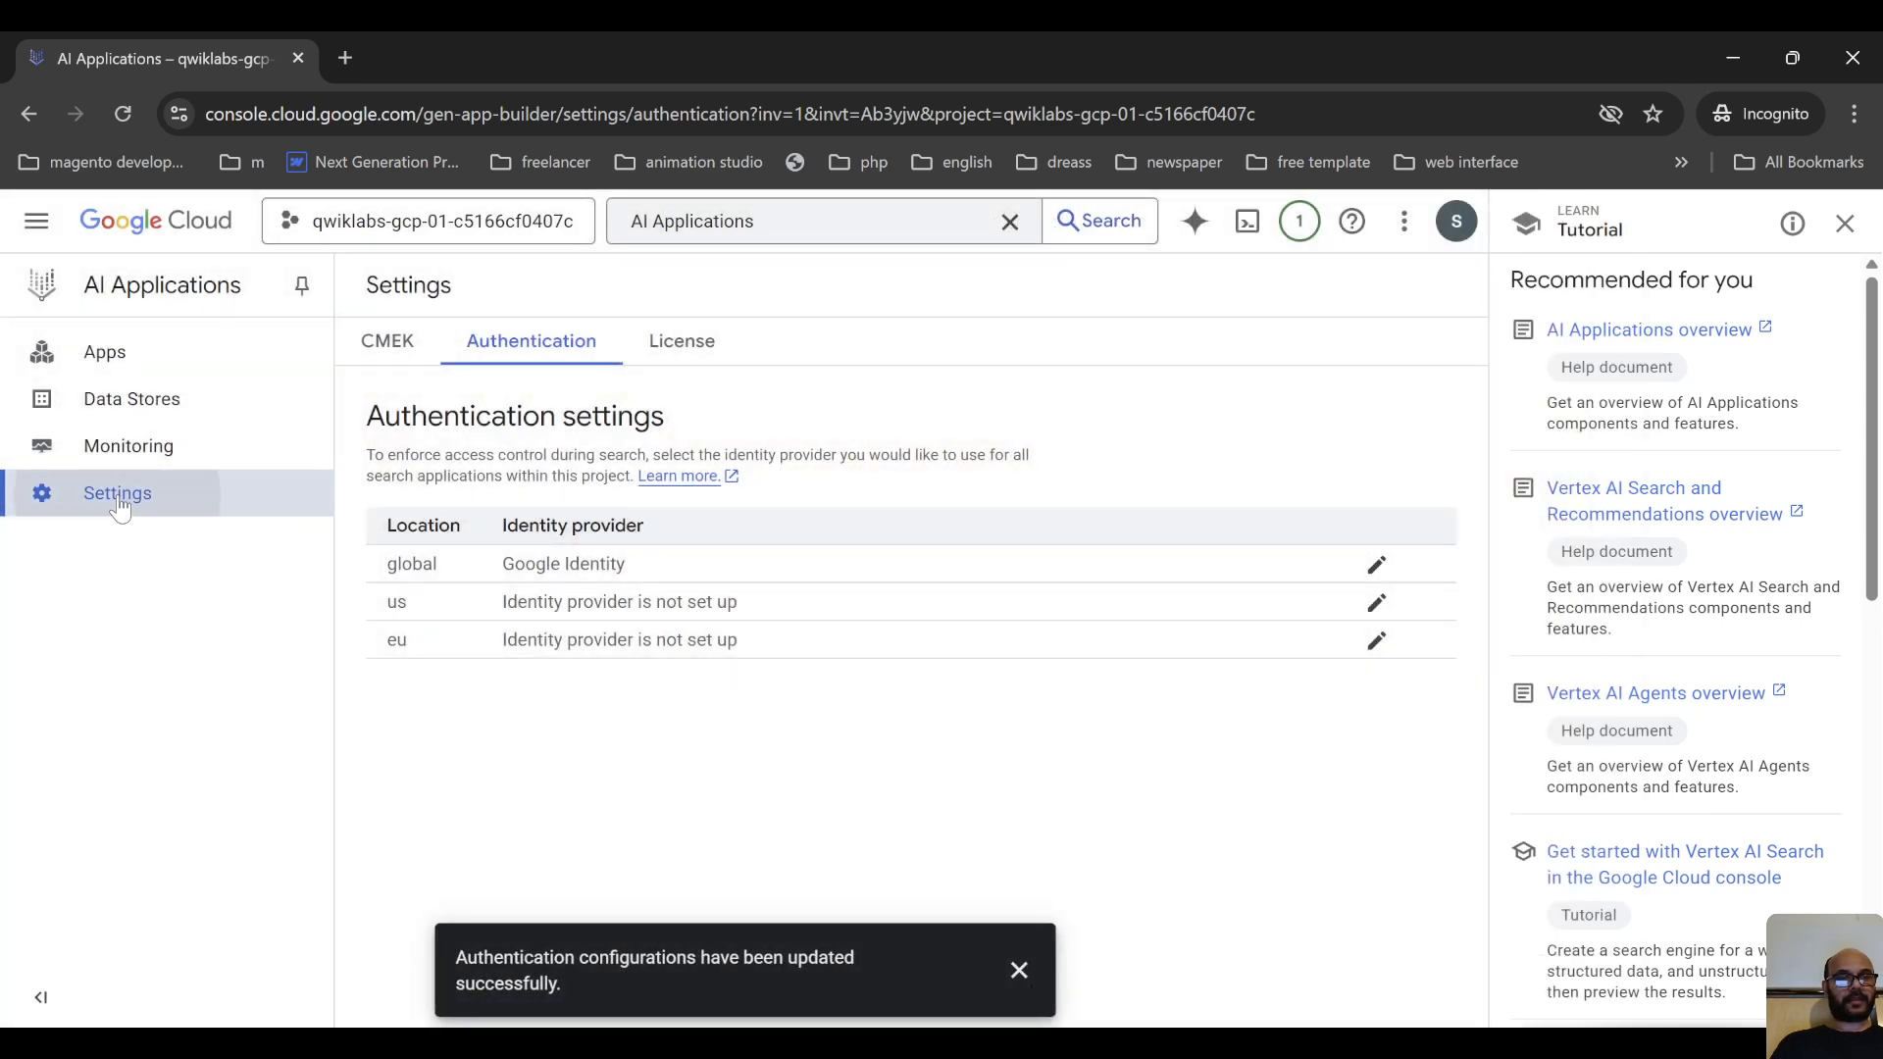
left_click(1378, 567)
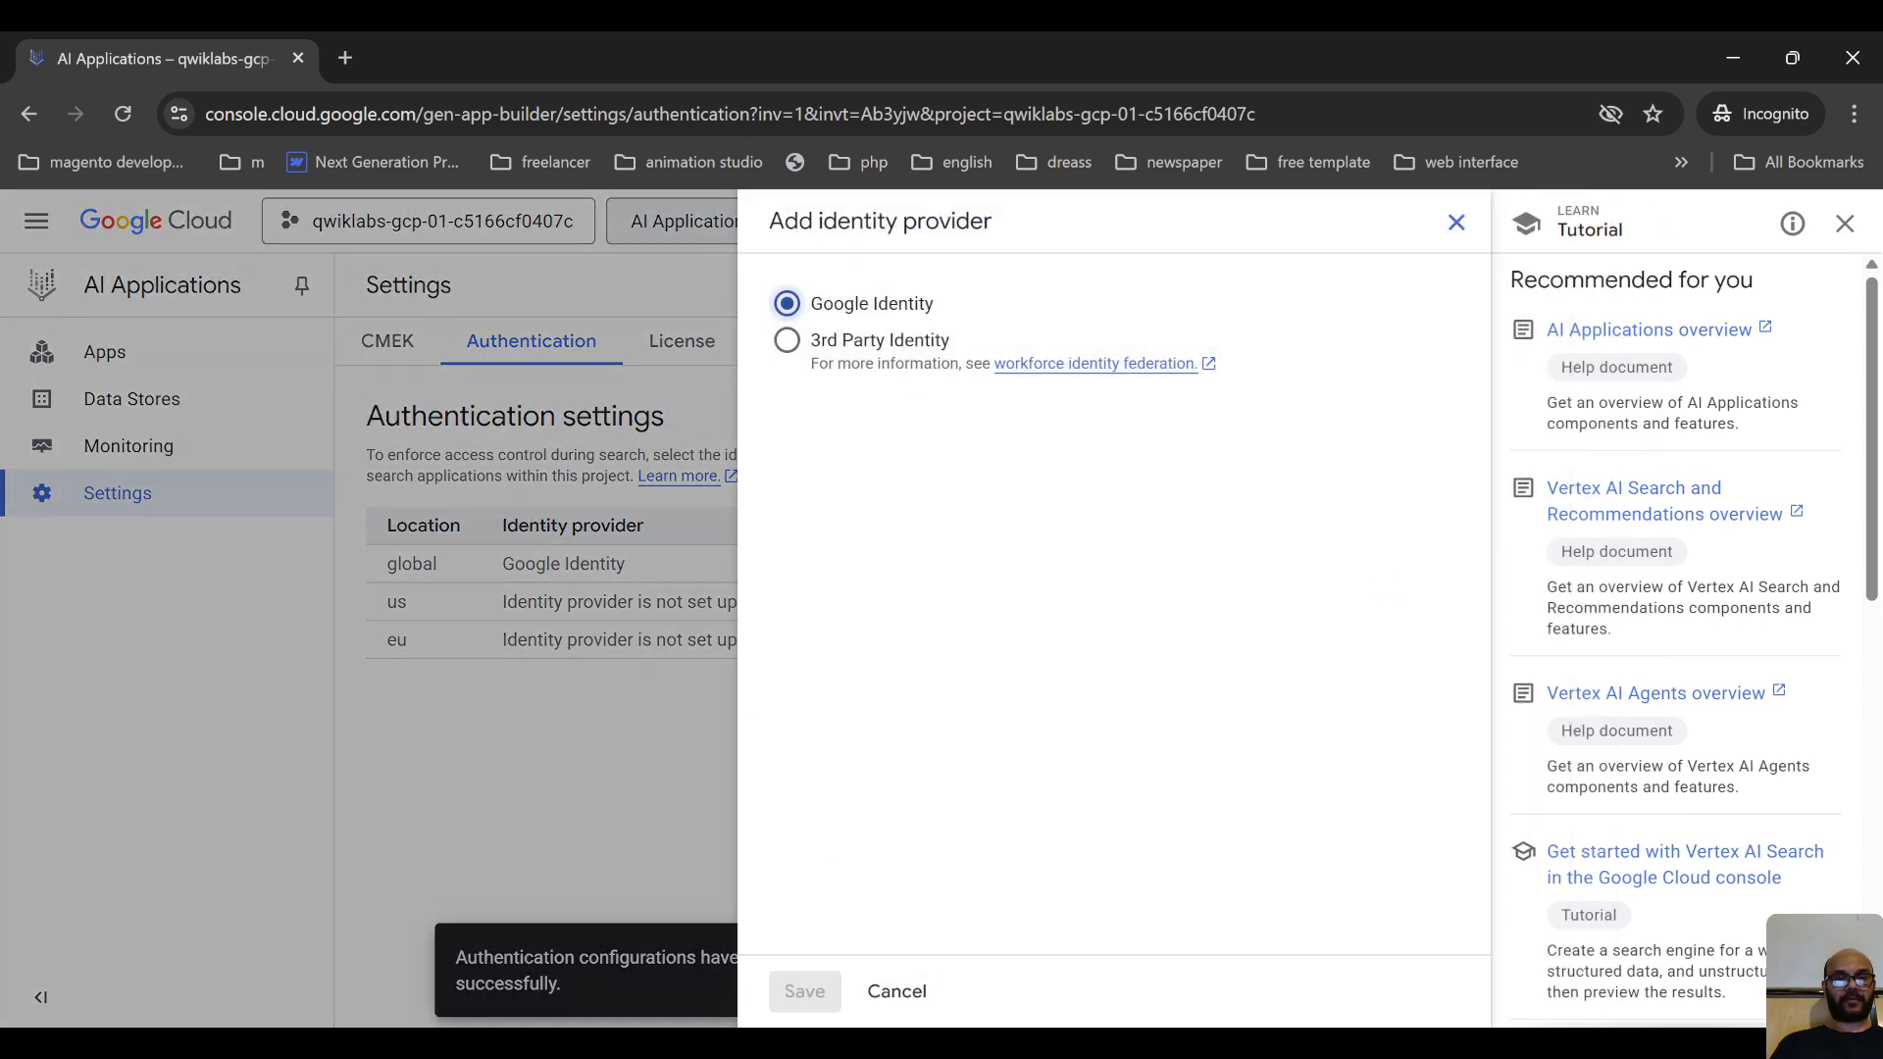
left_click(883, 994)
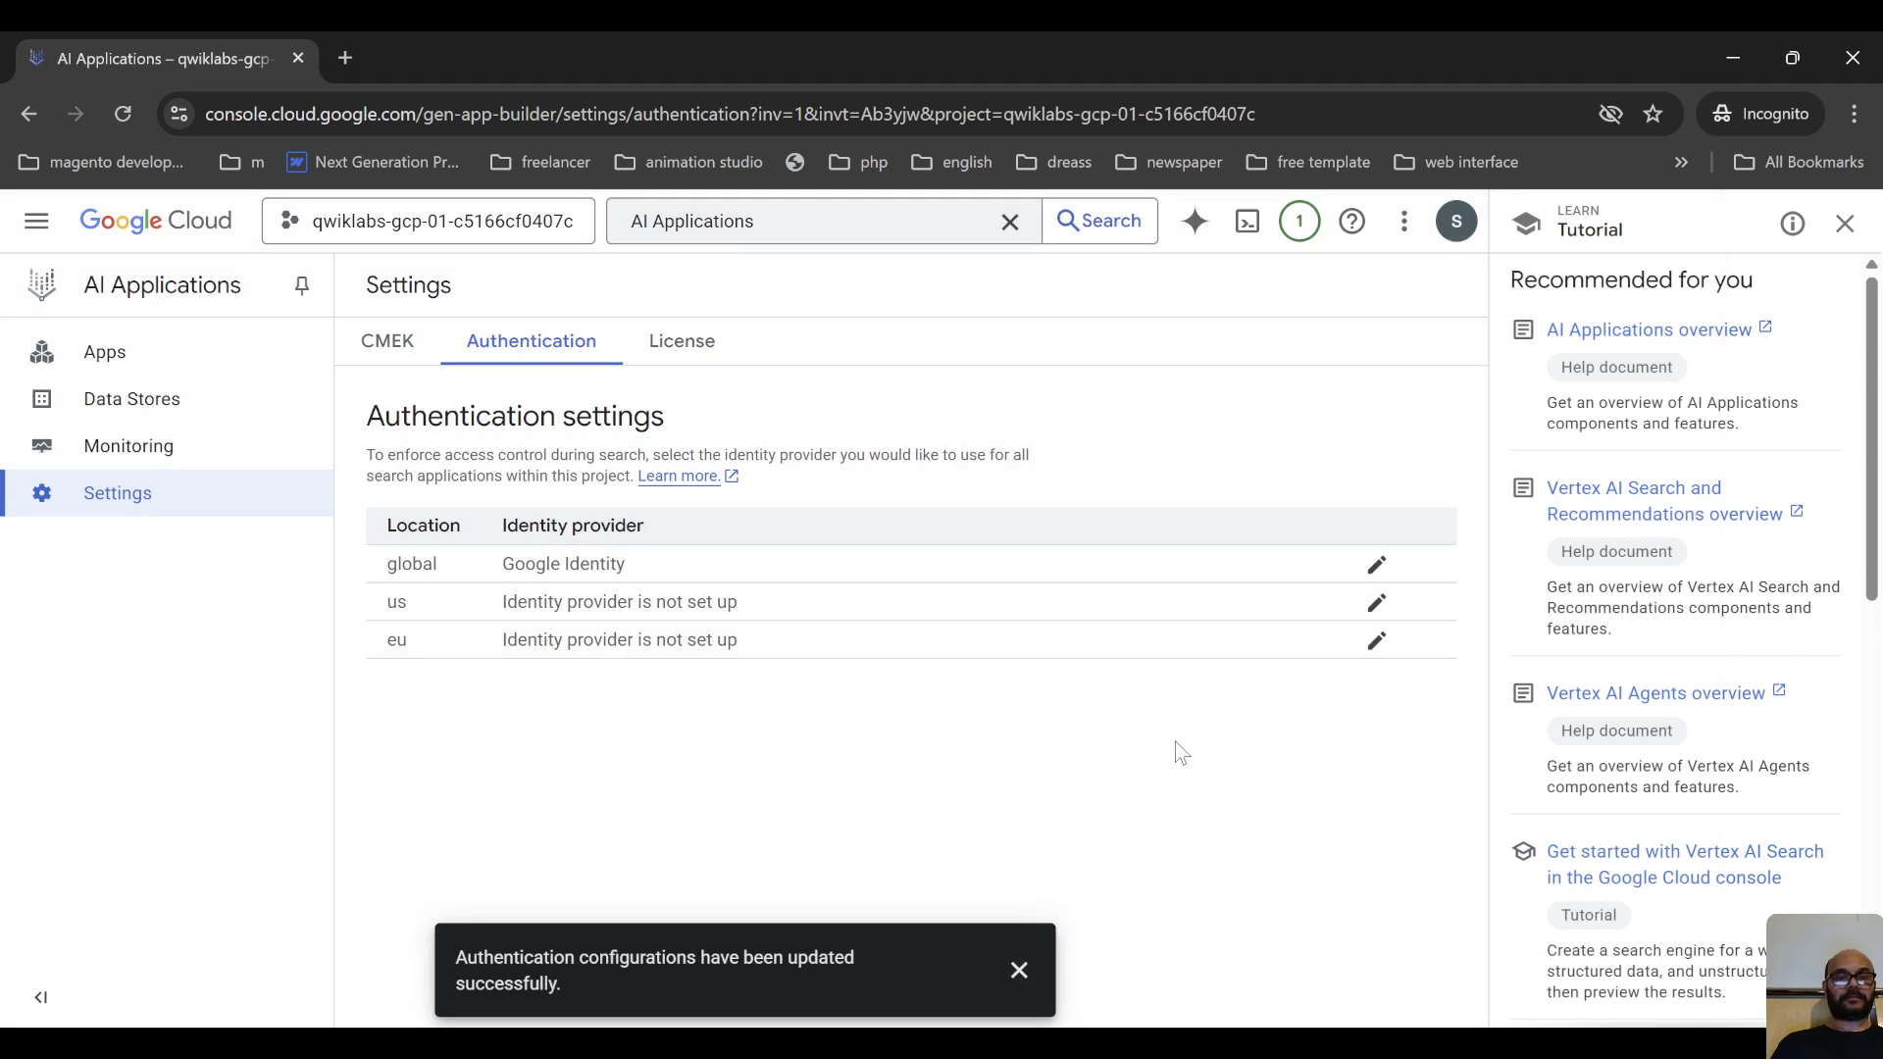
left_click(1146, 1044)
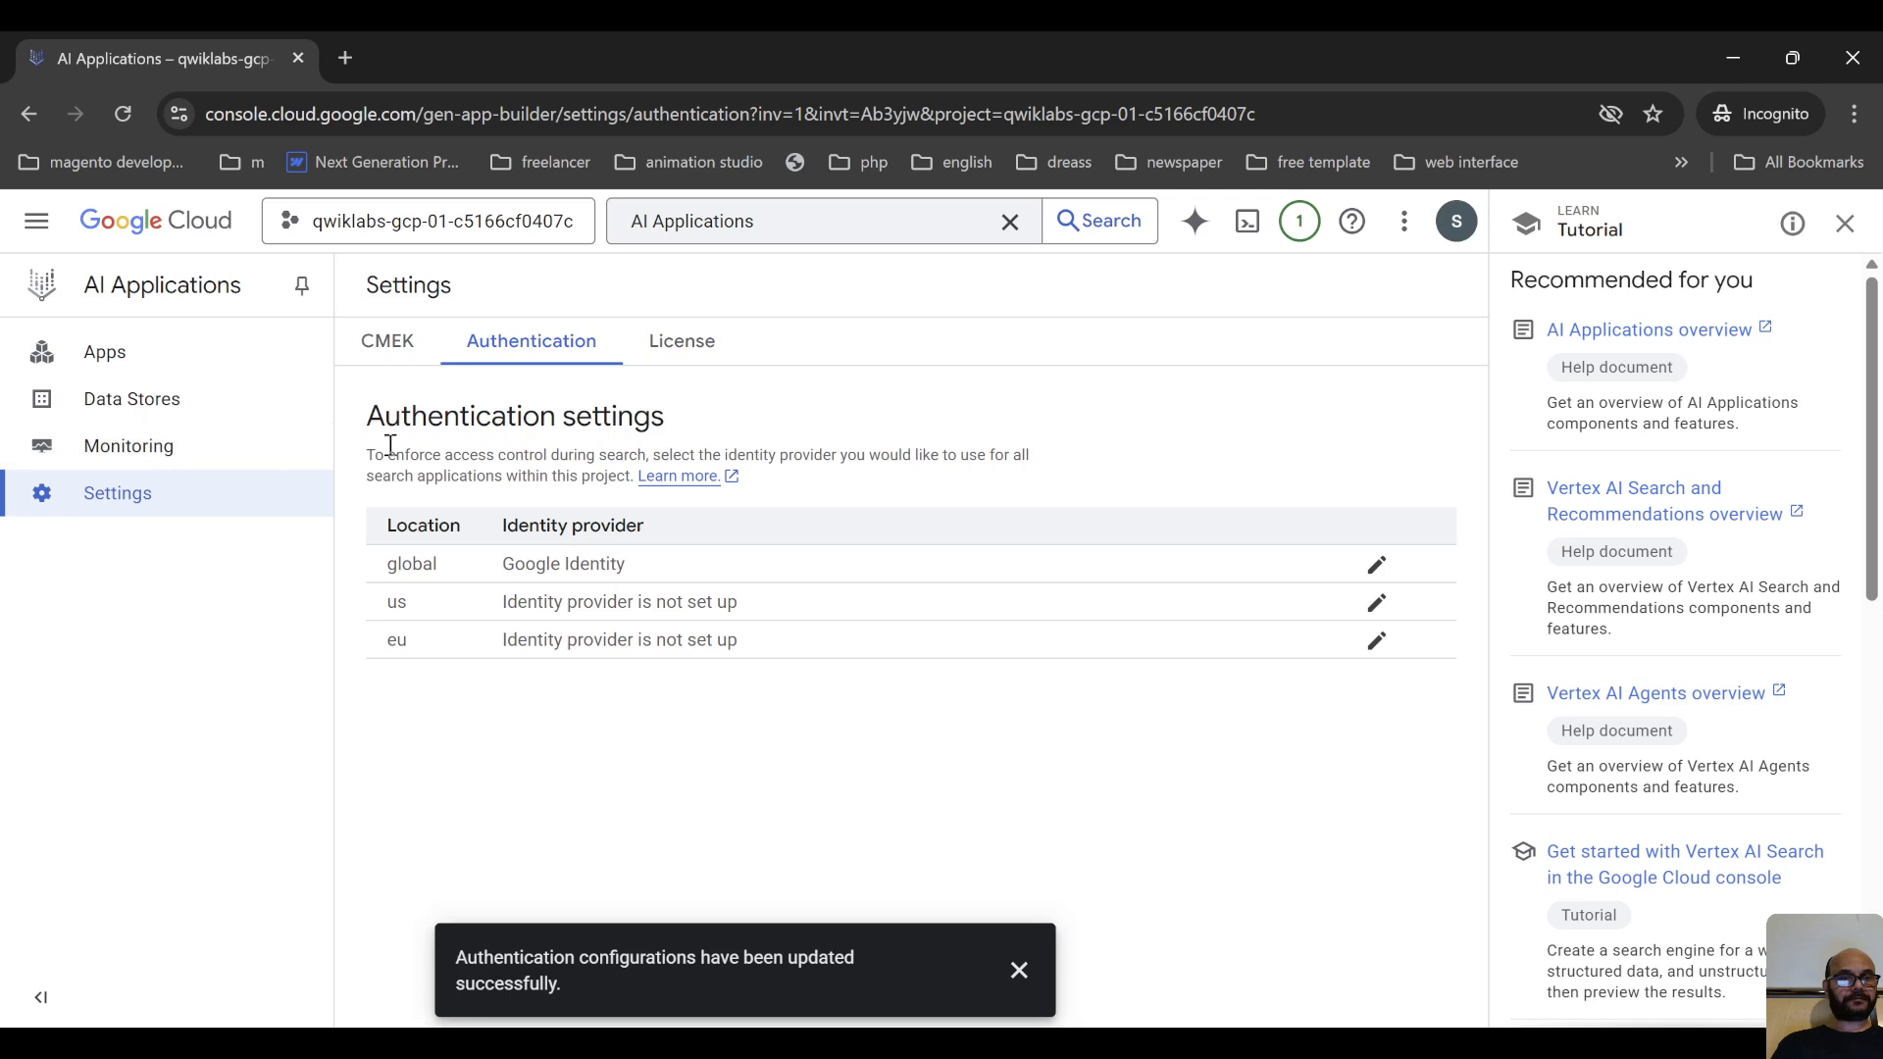
Look over the Data Stores and Apps pages of AI Applications
left_click(132, 402)
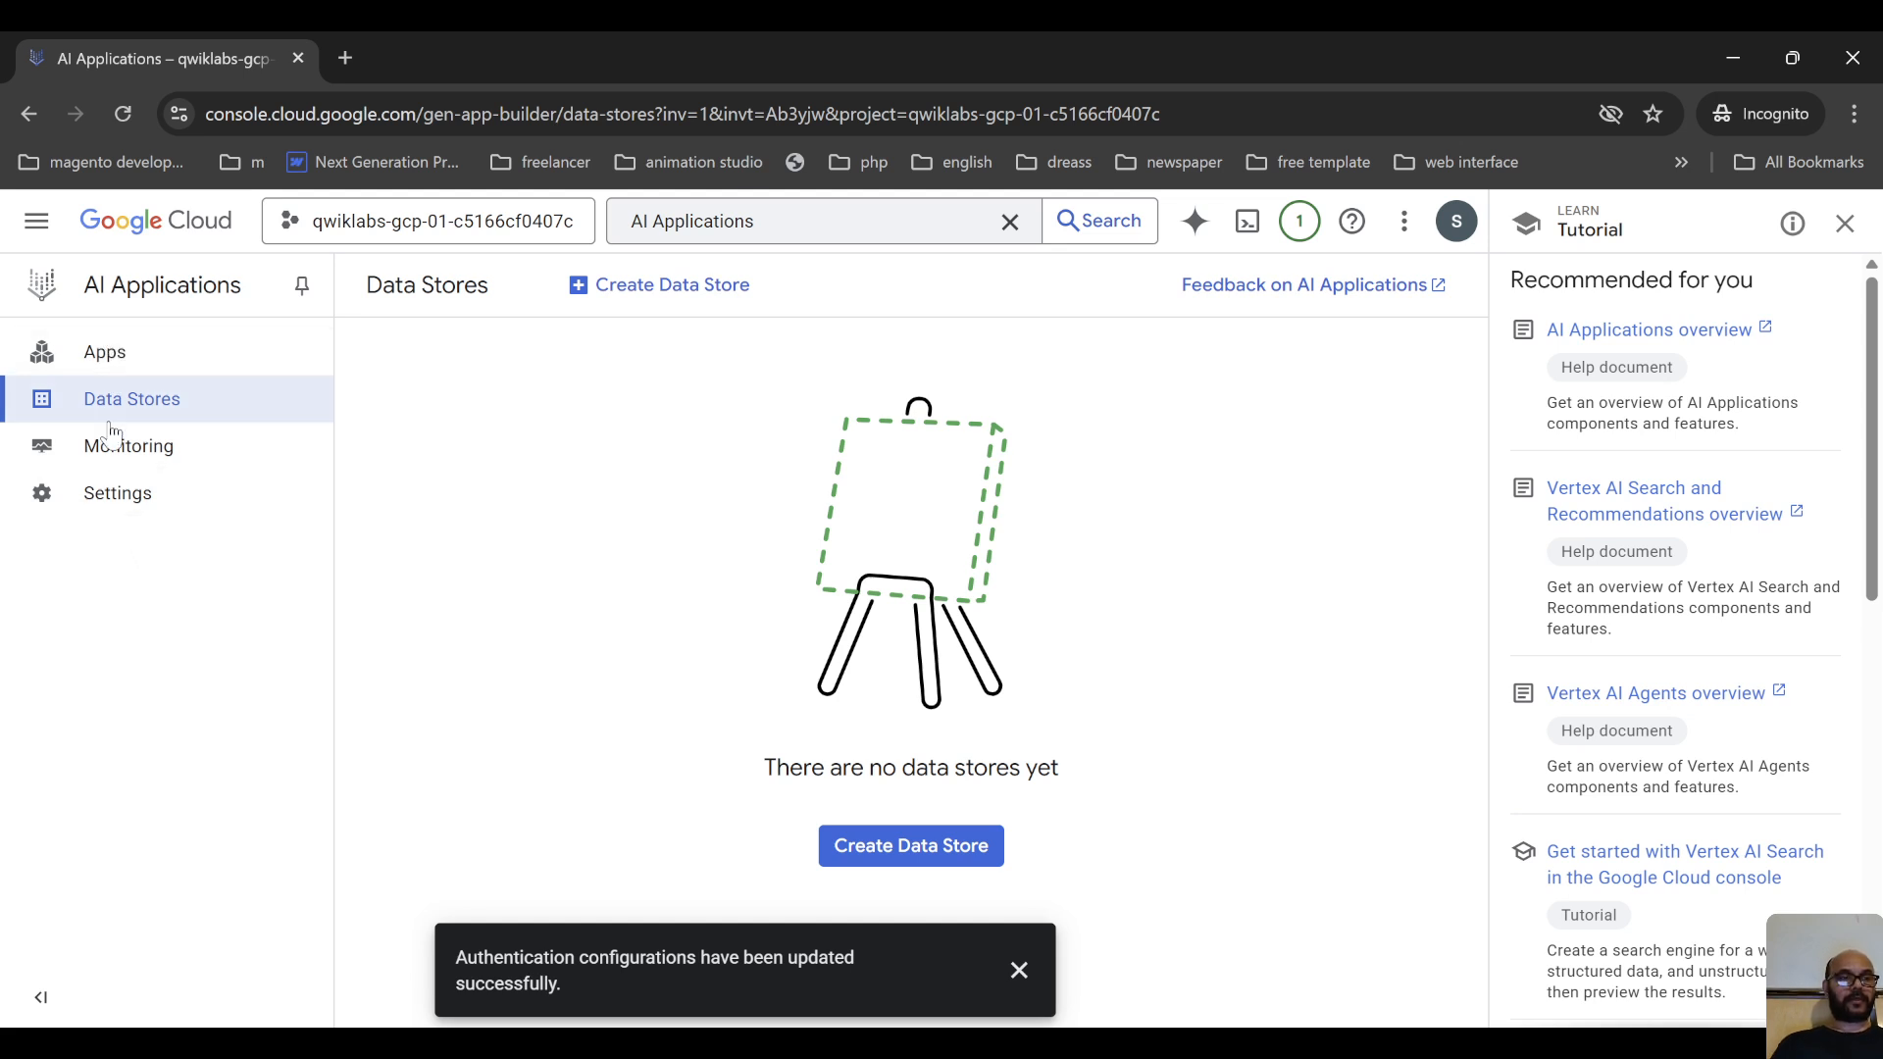
left_click(111, 369)
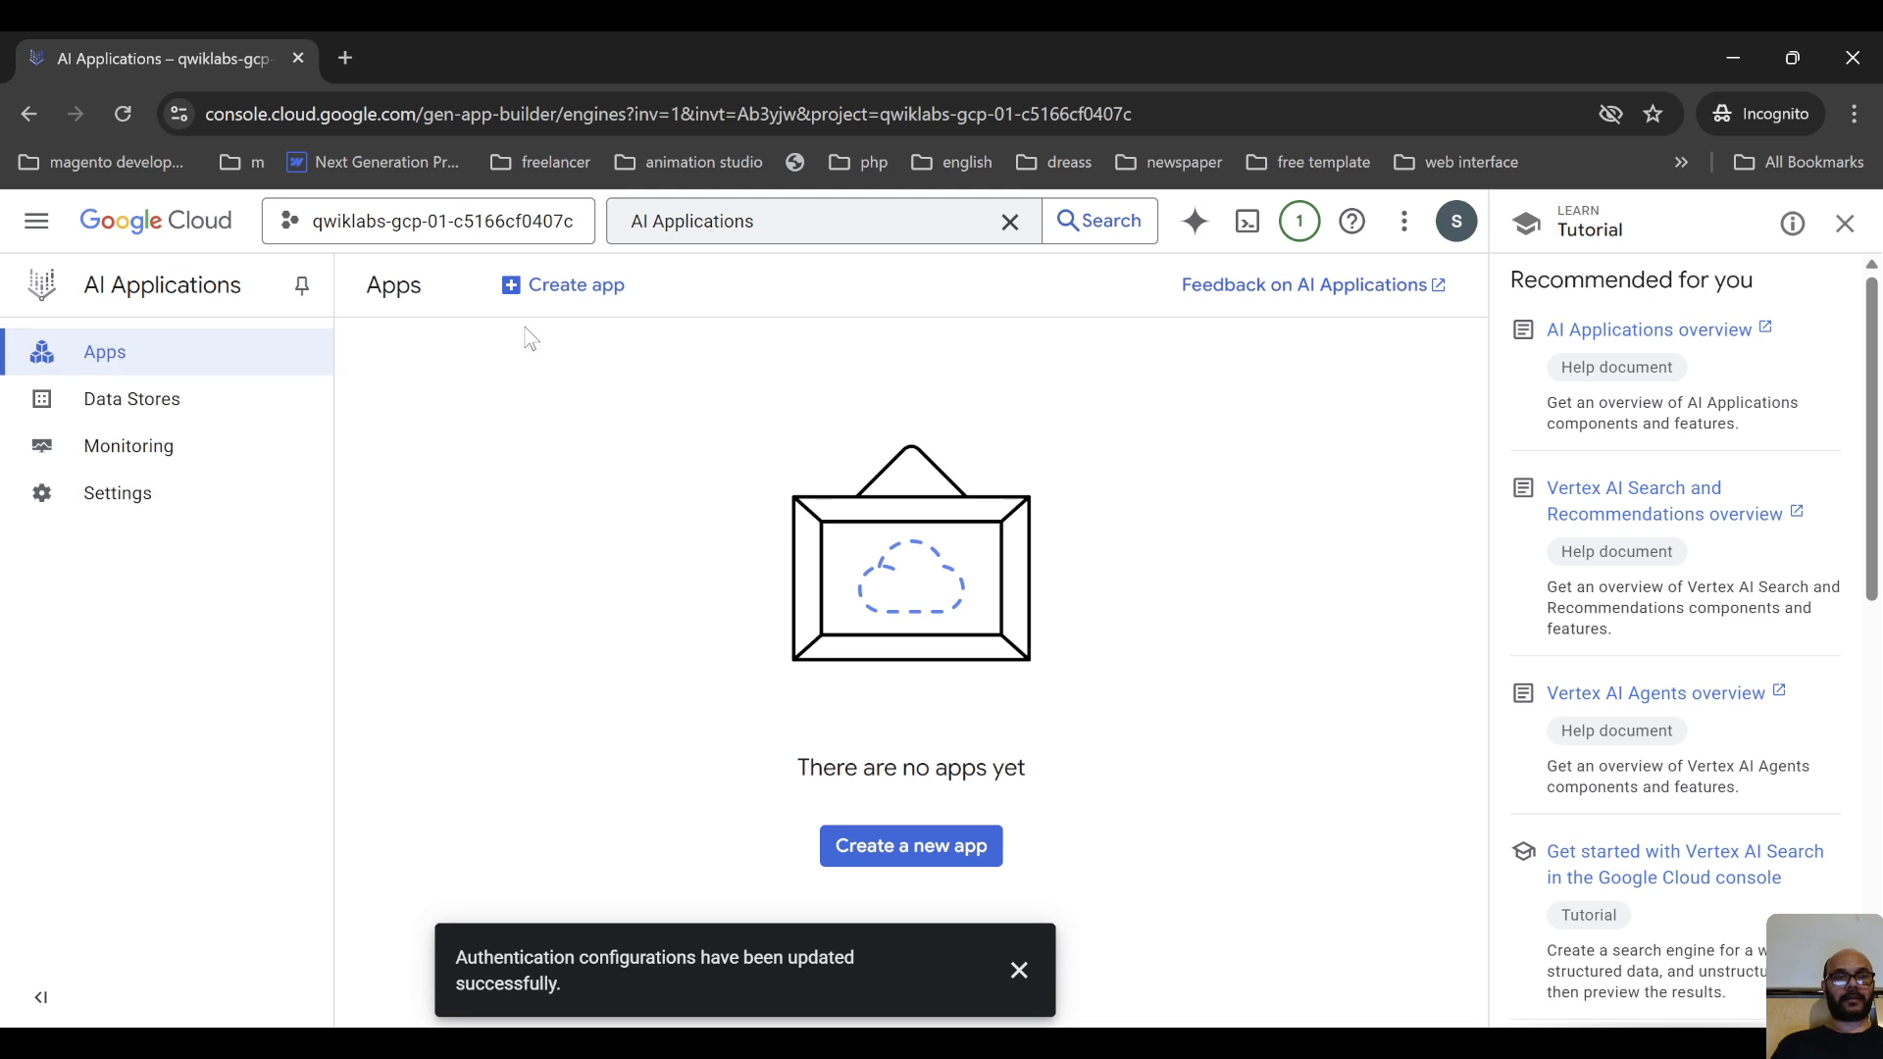
left_click(138, 419)
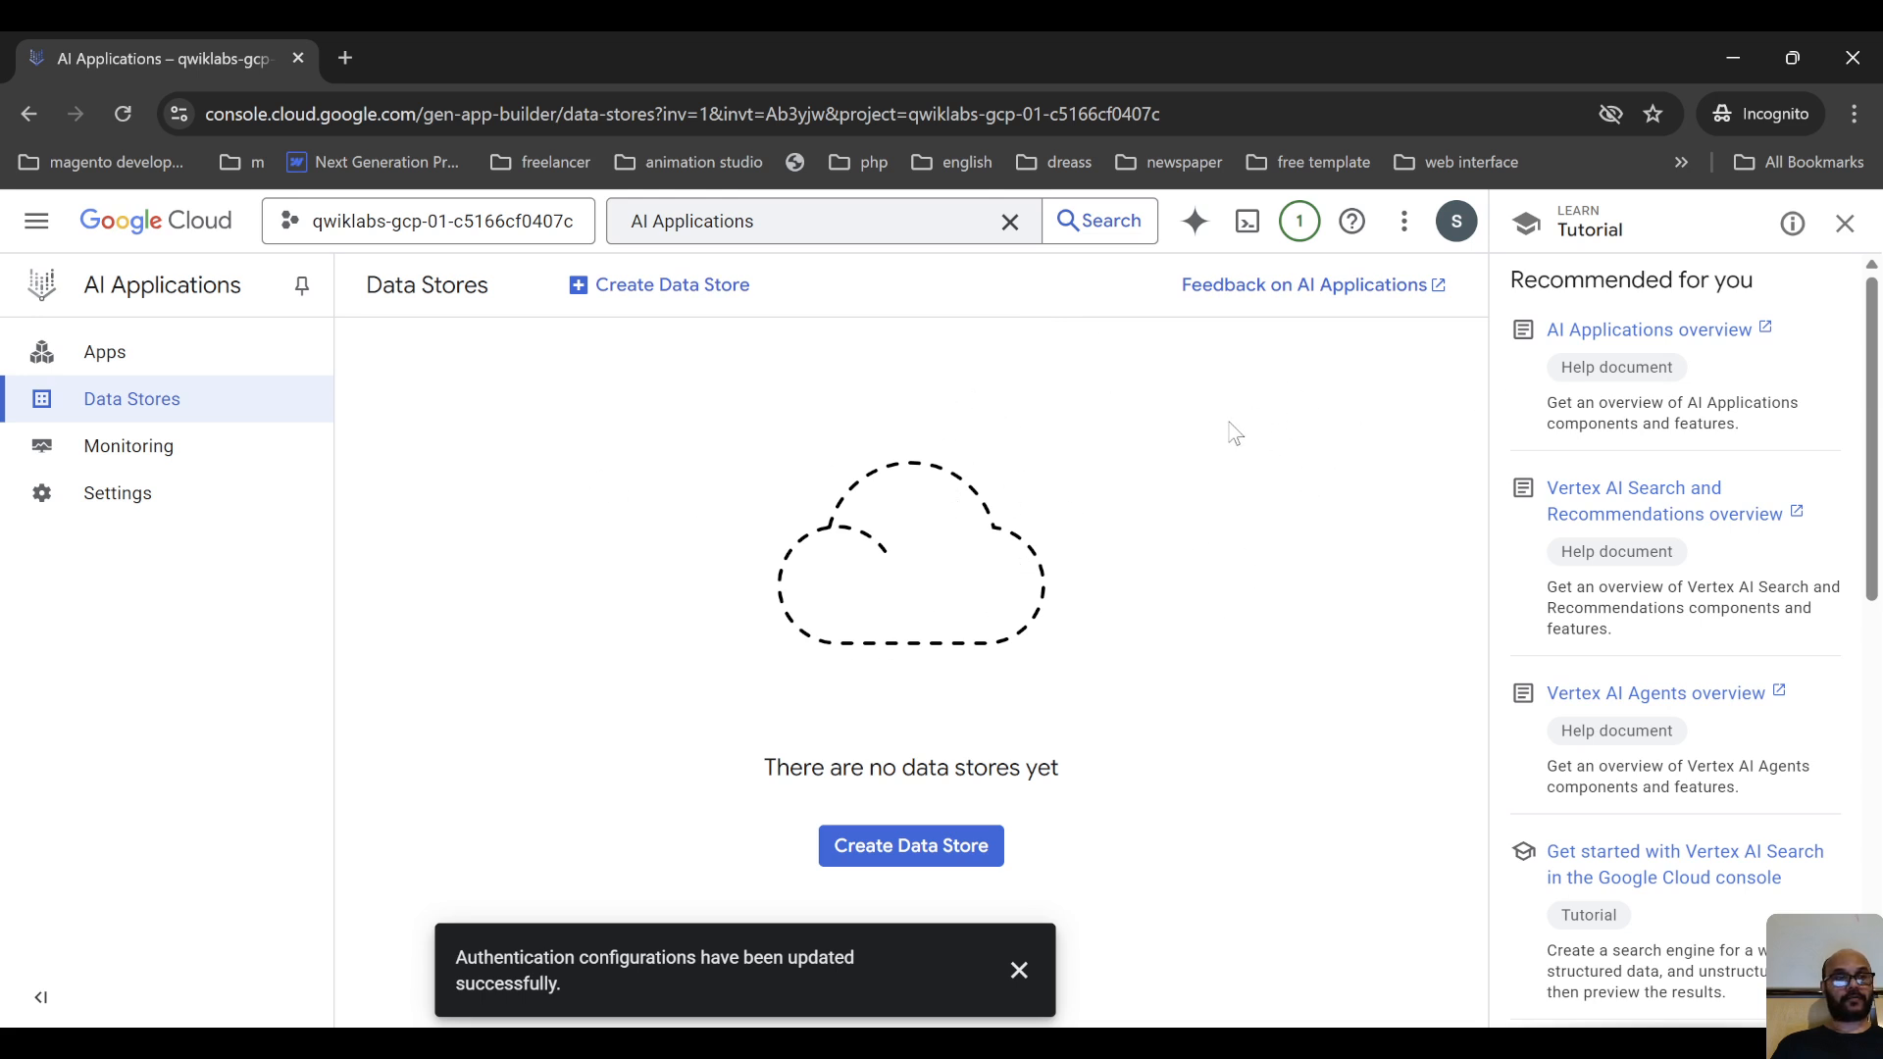
Examine the Monitoring page's API traffic chart and its list of methods over the one-hour range
left_click(98, 453)
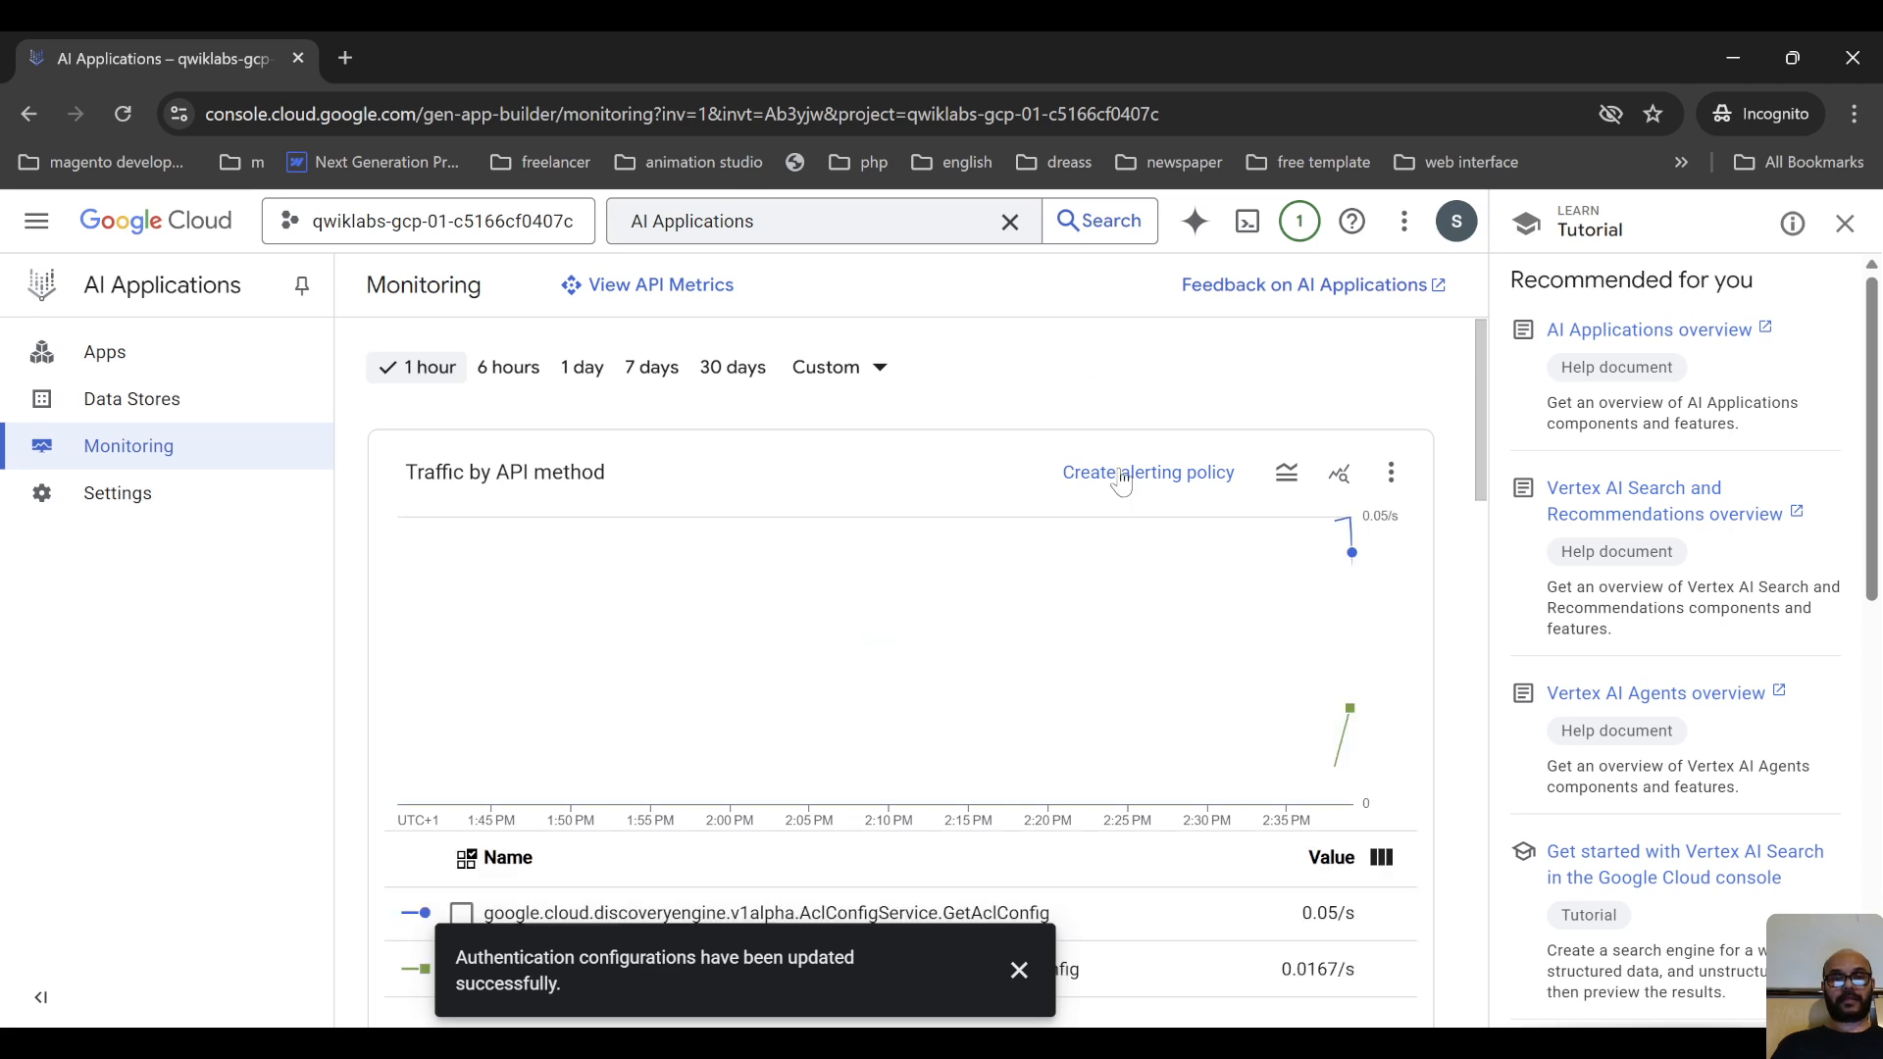
scroll(971, 520, "down", 3)
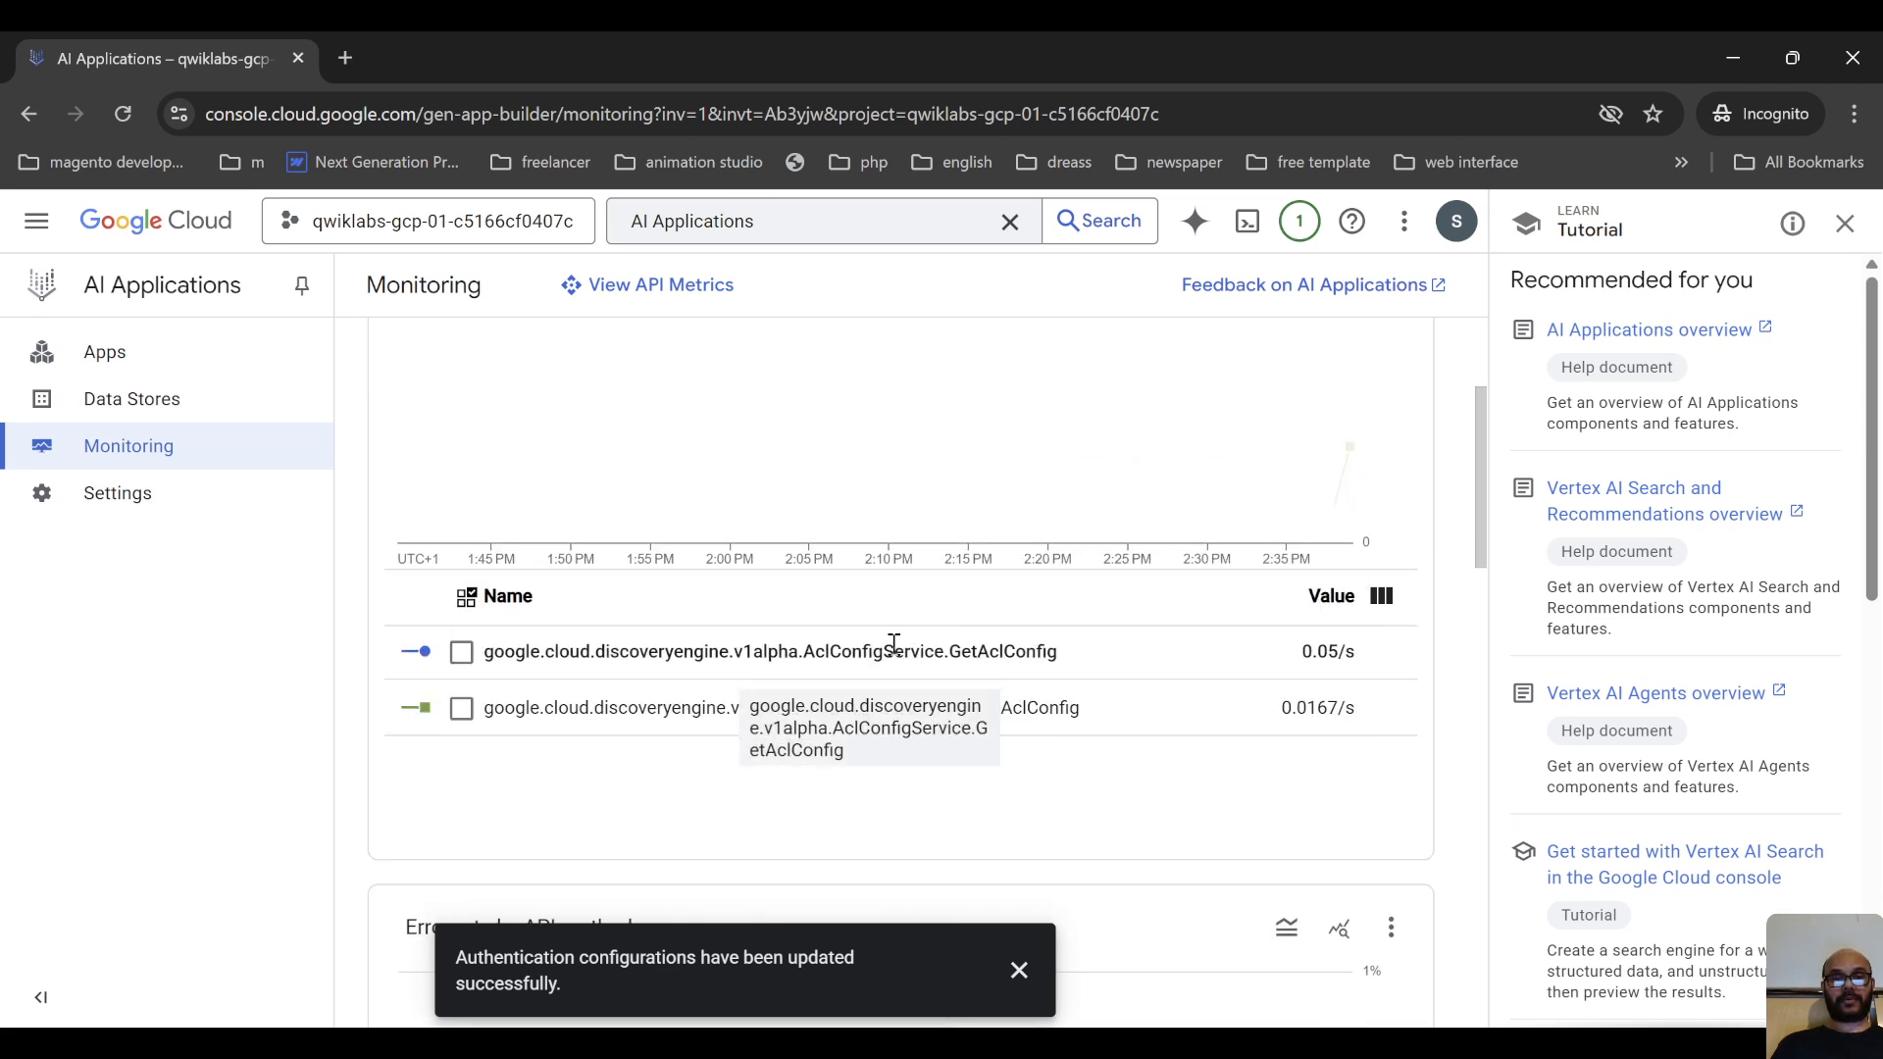
scroll(892, 642, "up", 3)
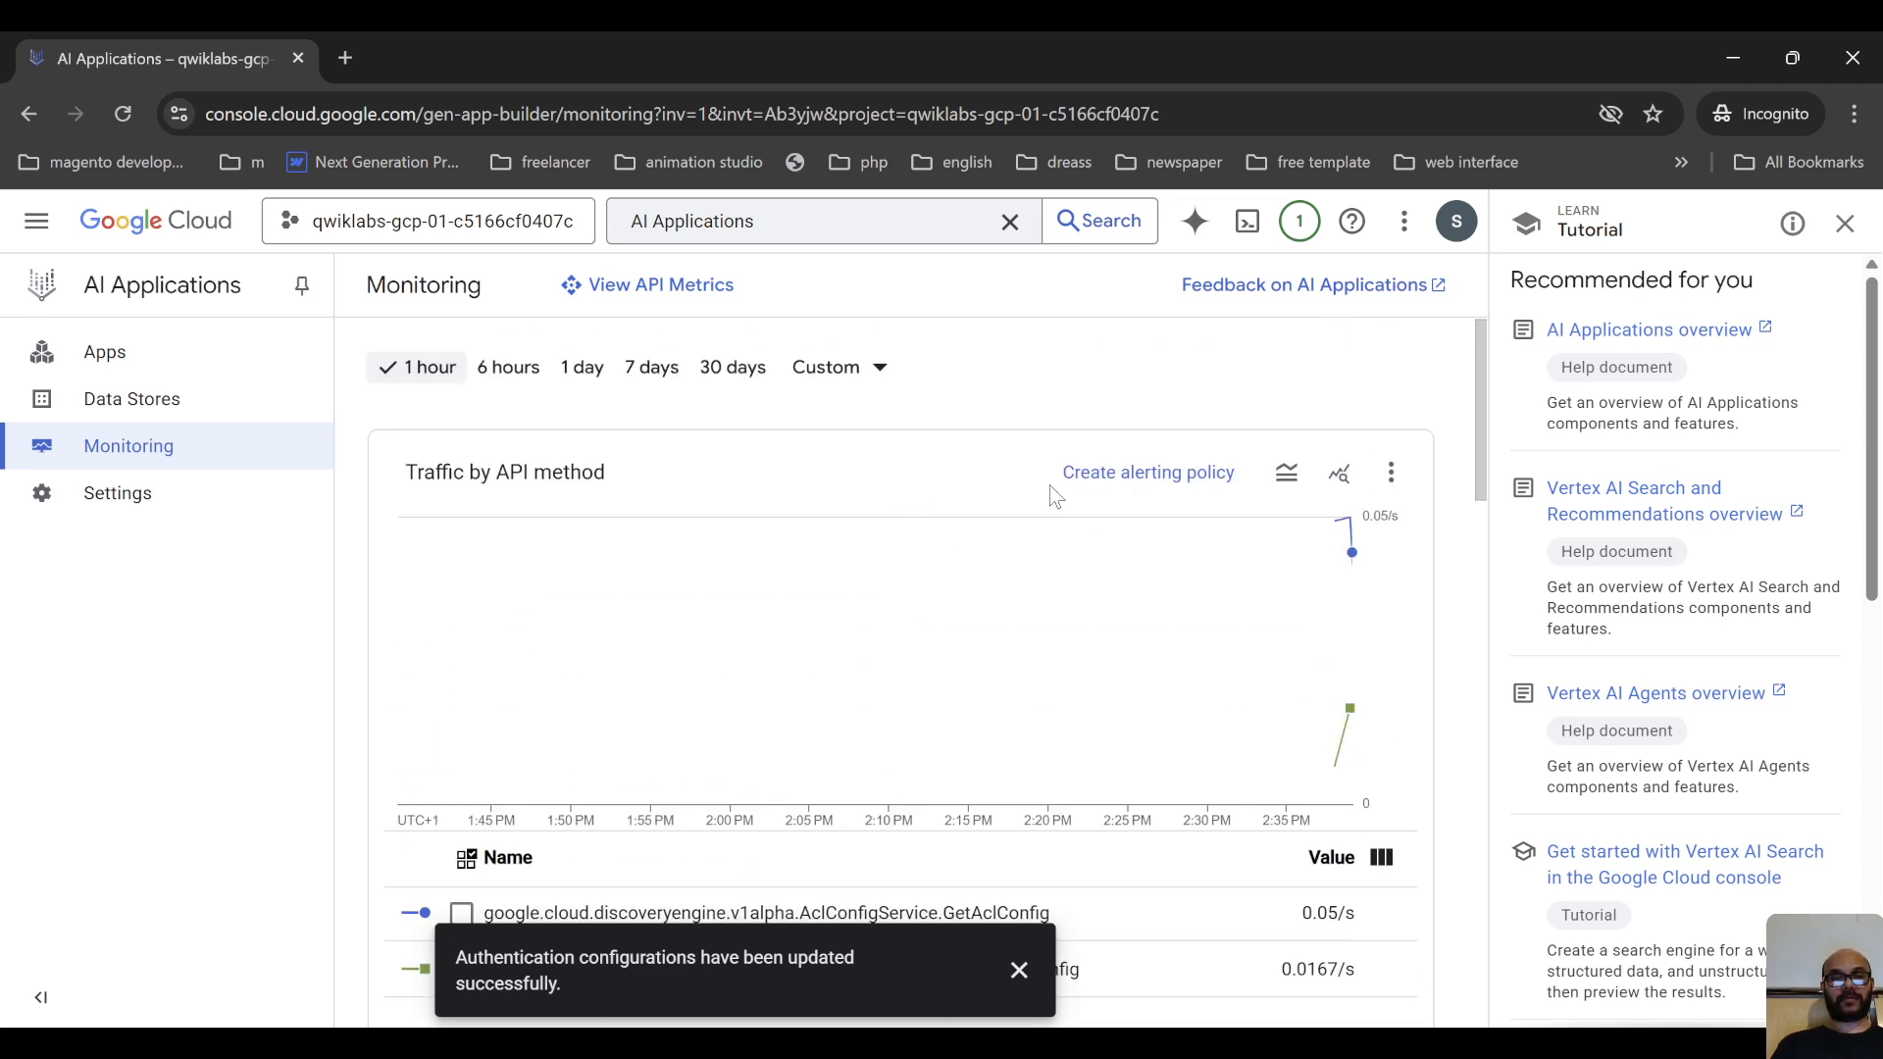
scroll(1172, 537, "down", 3)
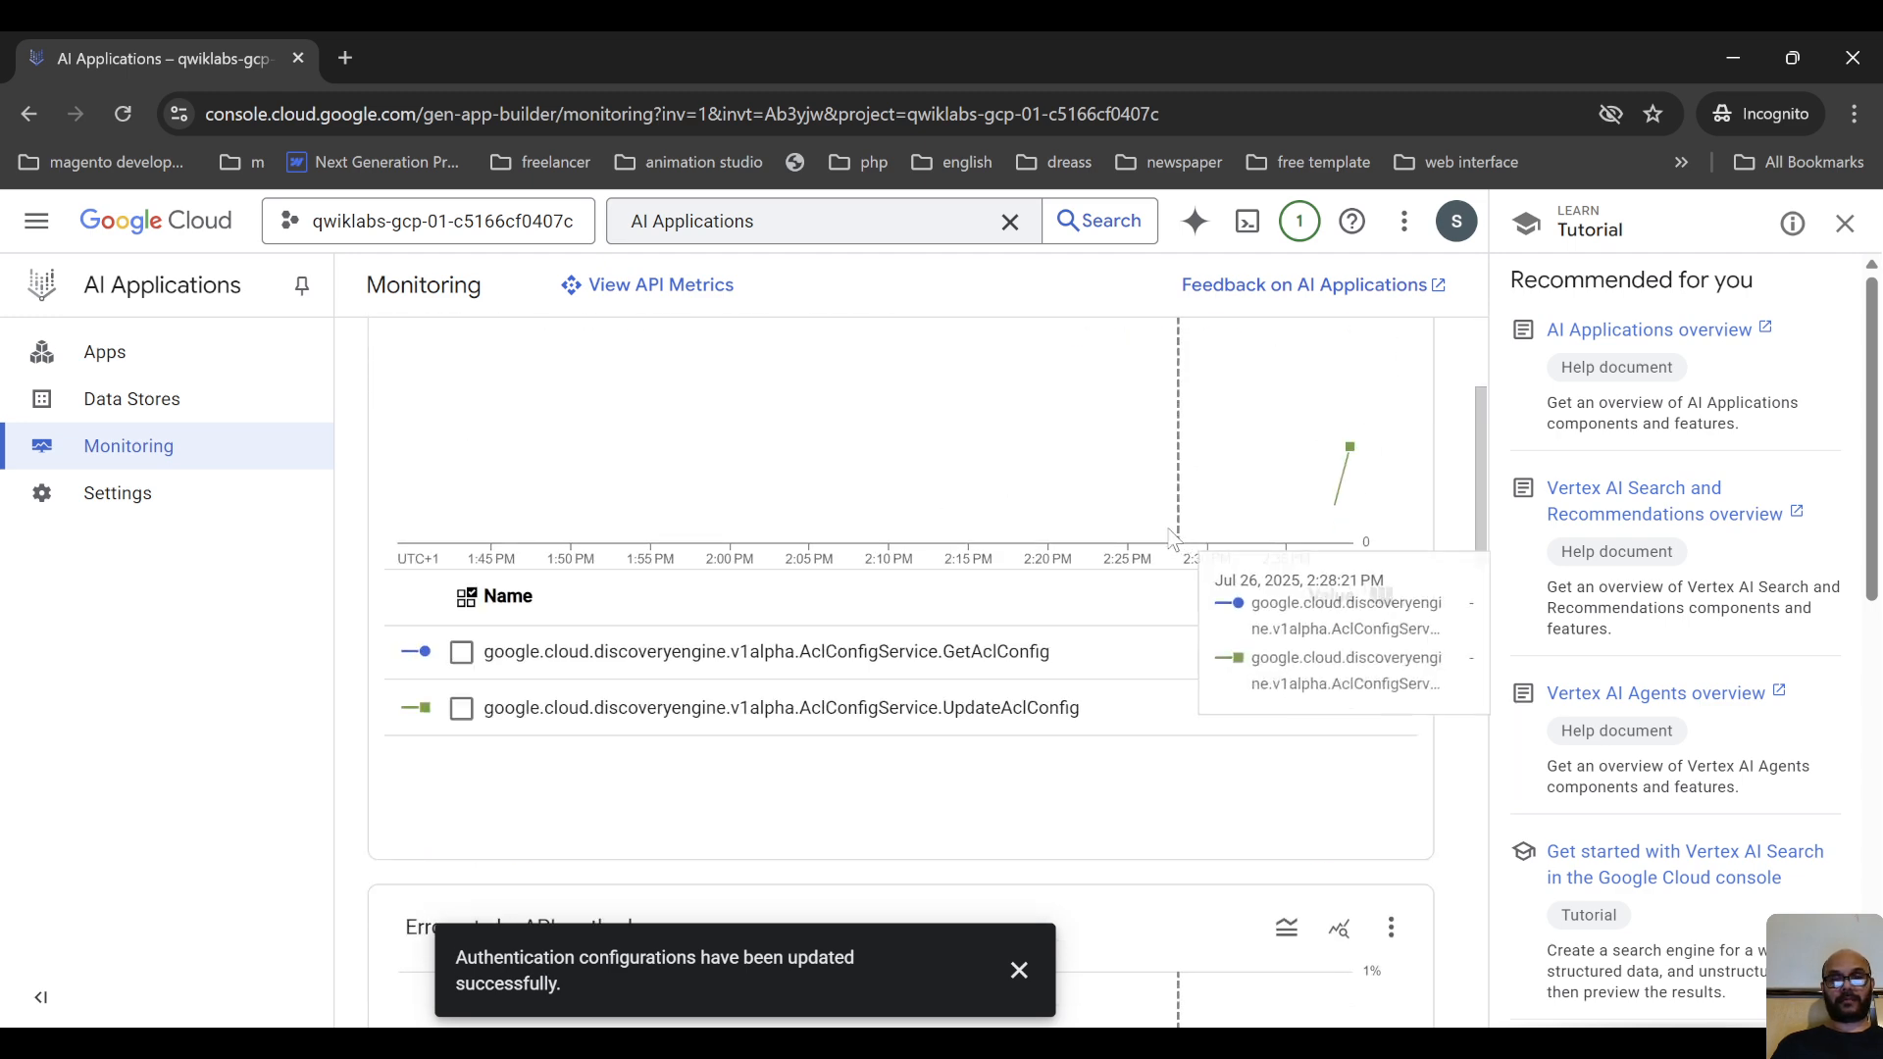
scroll(1172, 537, "down", 3)
scroll(933, 550, "up", 3)
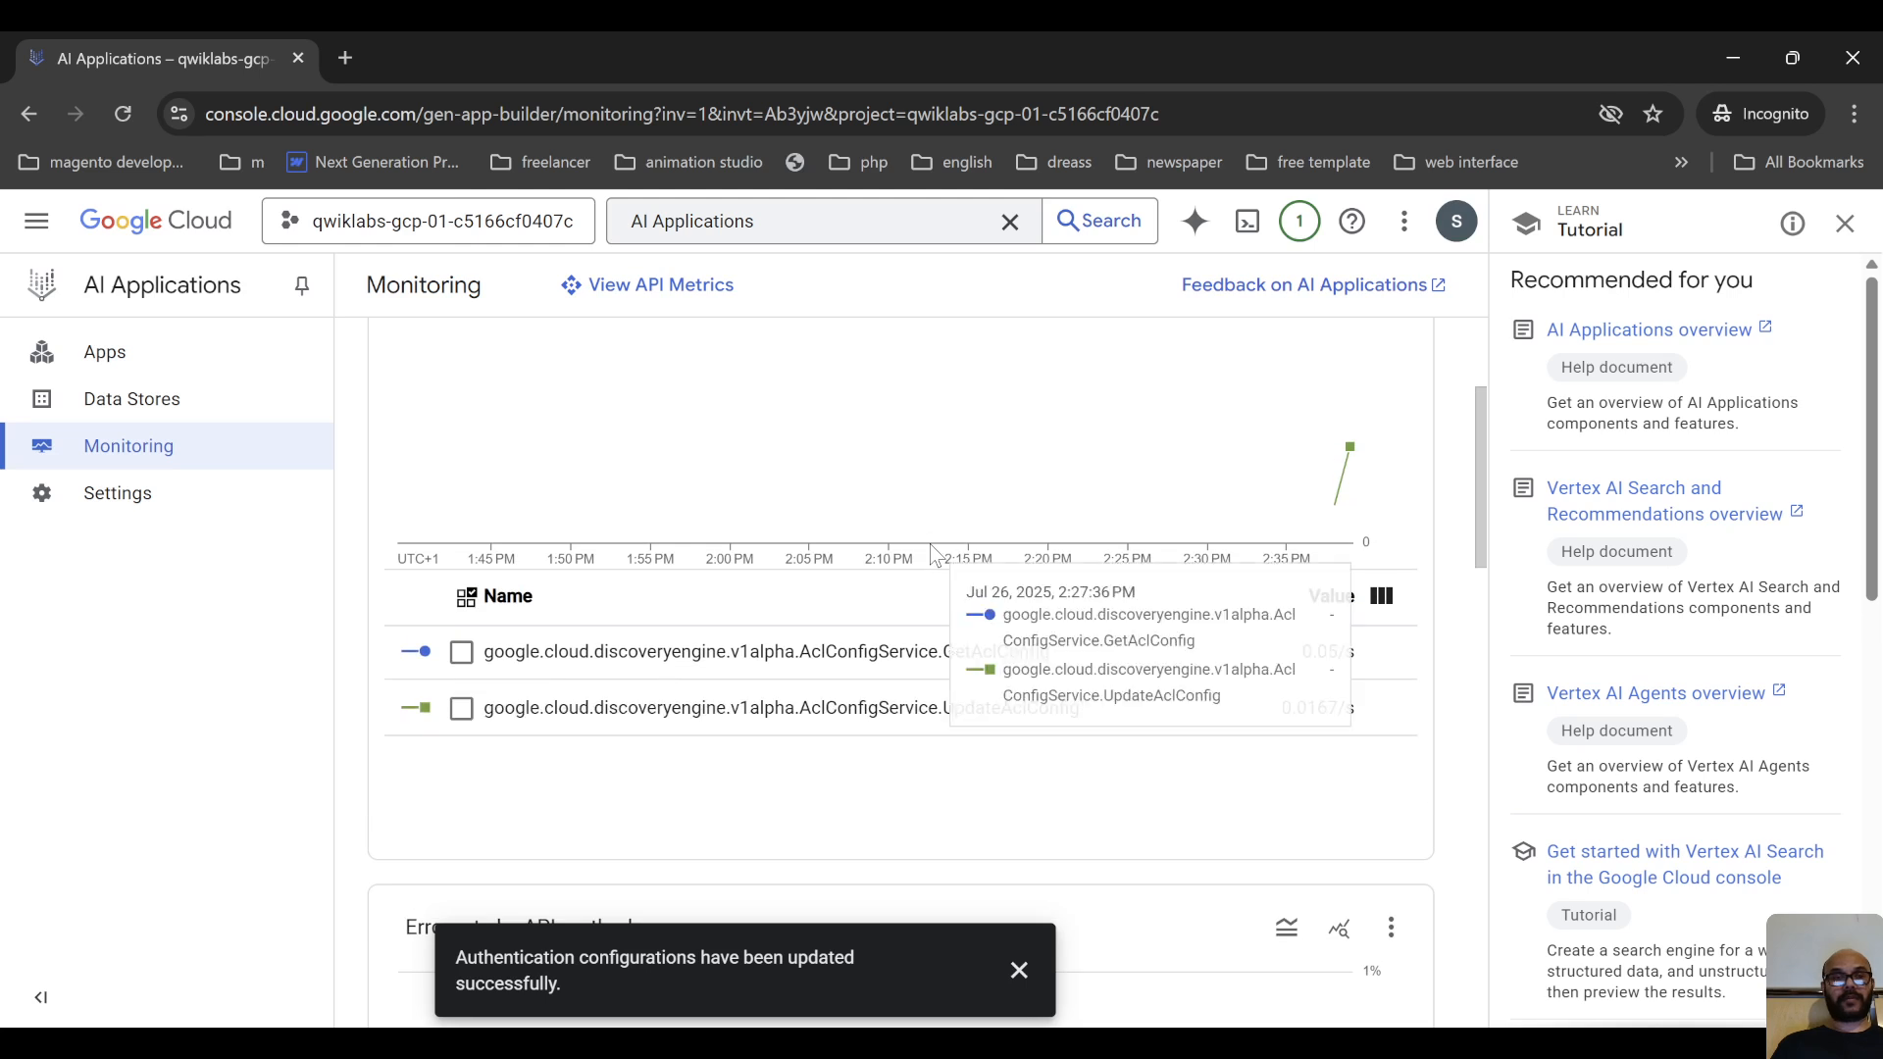
scroll(933, 550, "up", 3)
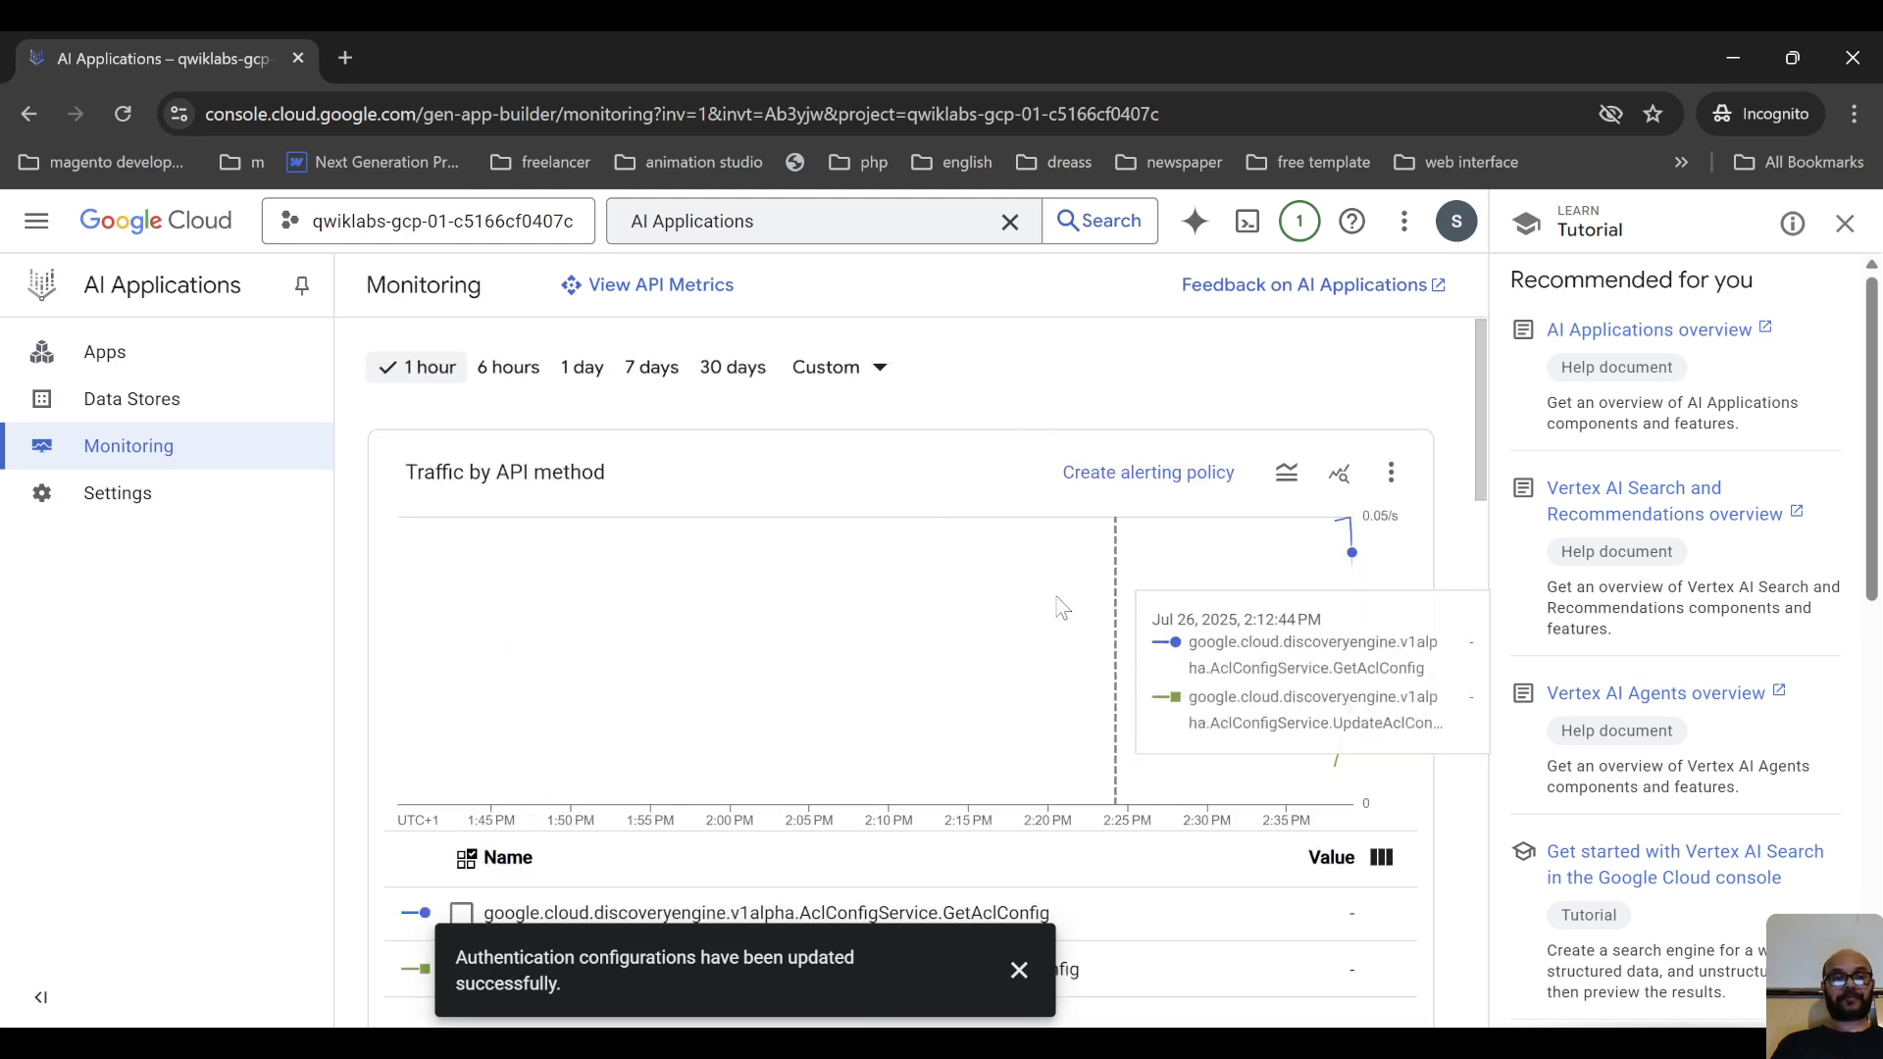
scroll(797, 489, "down", 3)
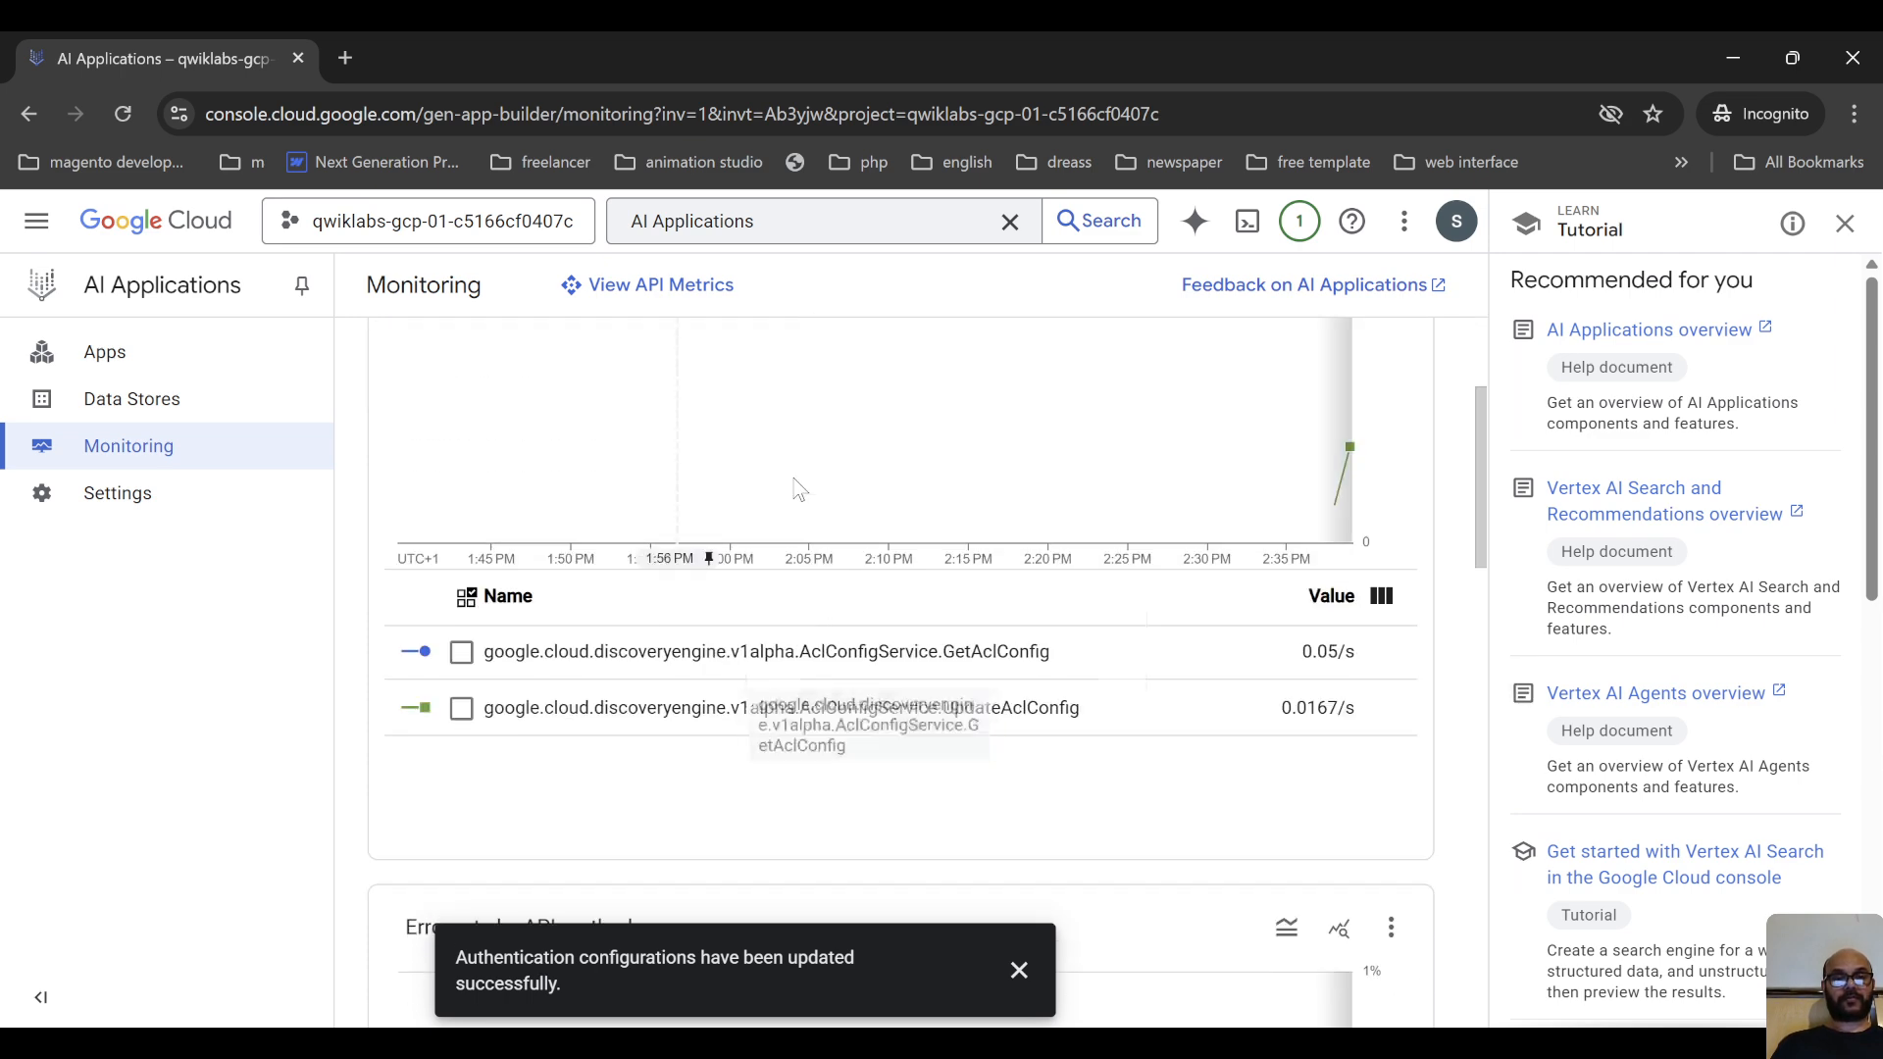
scroll(1018, 587, "up", 3)
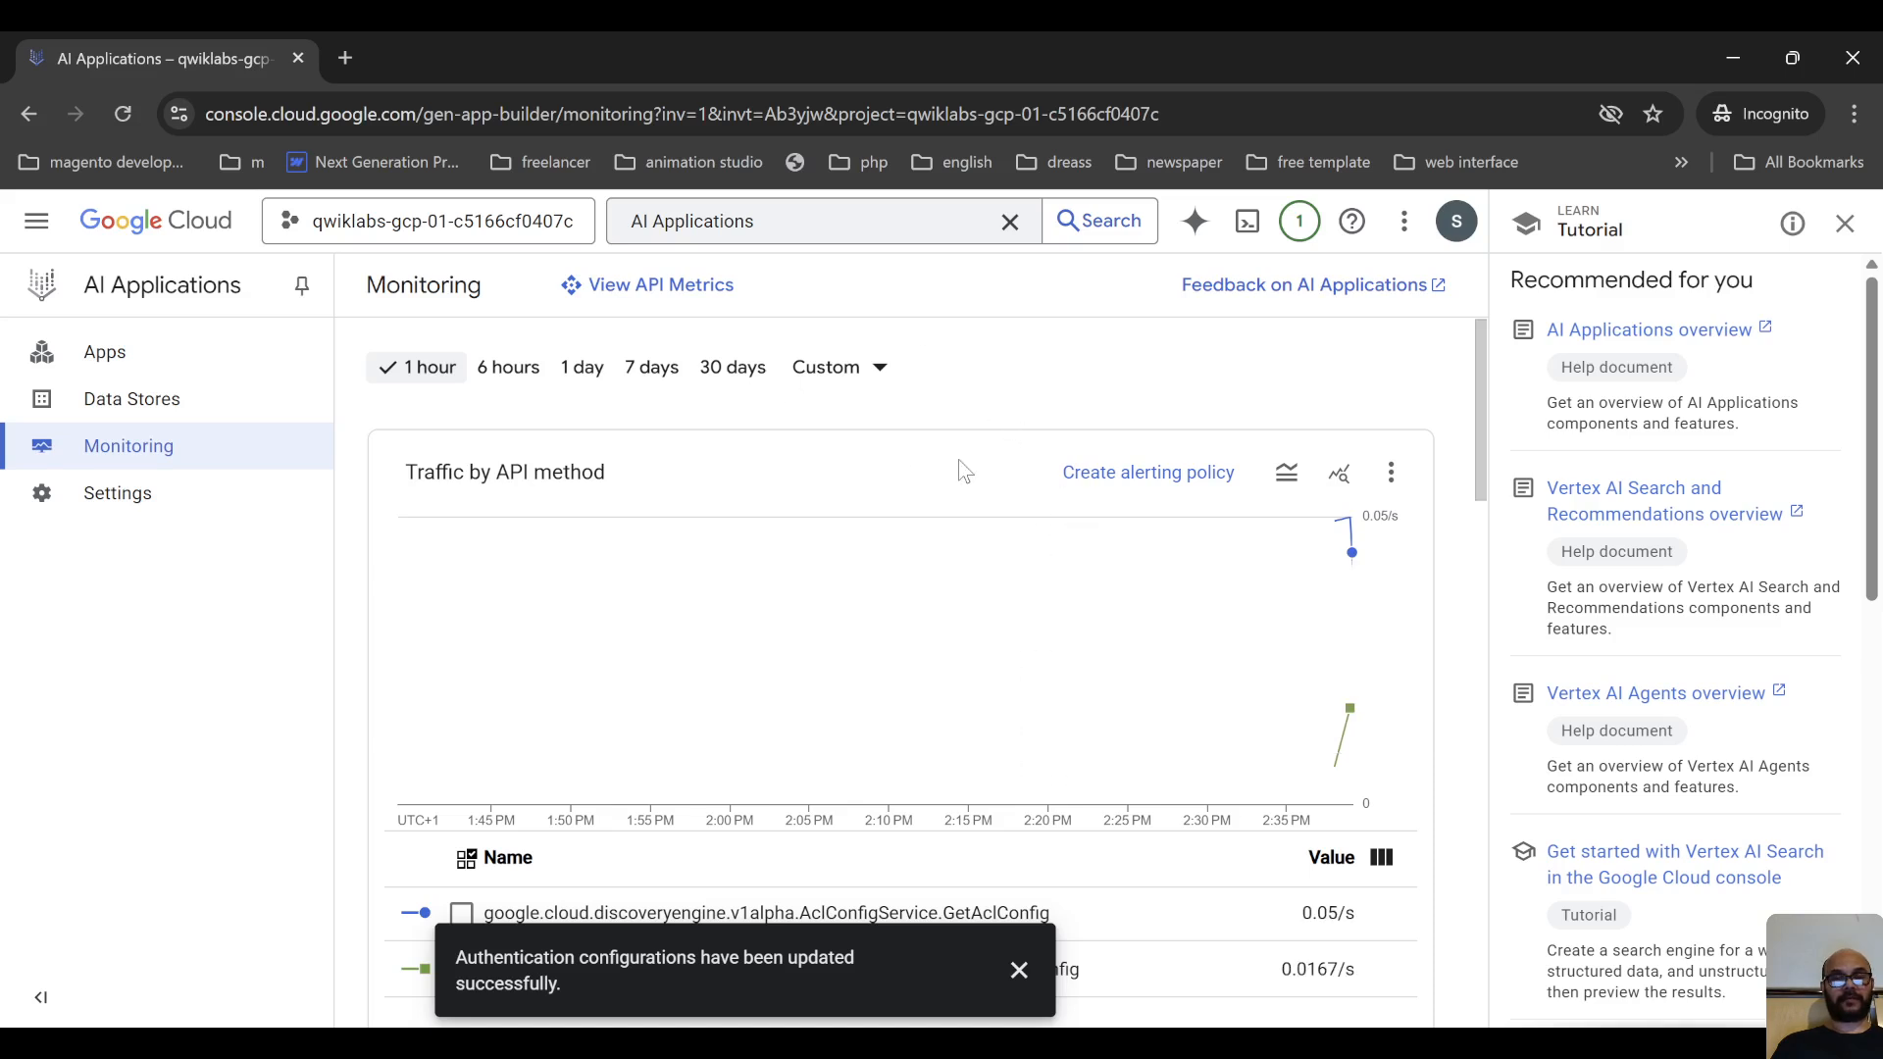
Review the authentication, license and CMEK settings of AI Applications
left_click(104, 497)
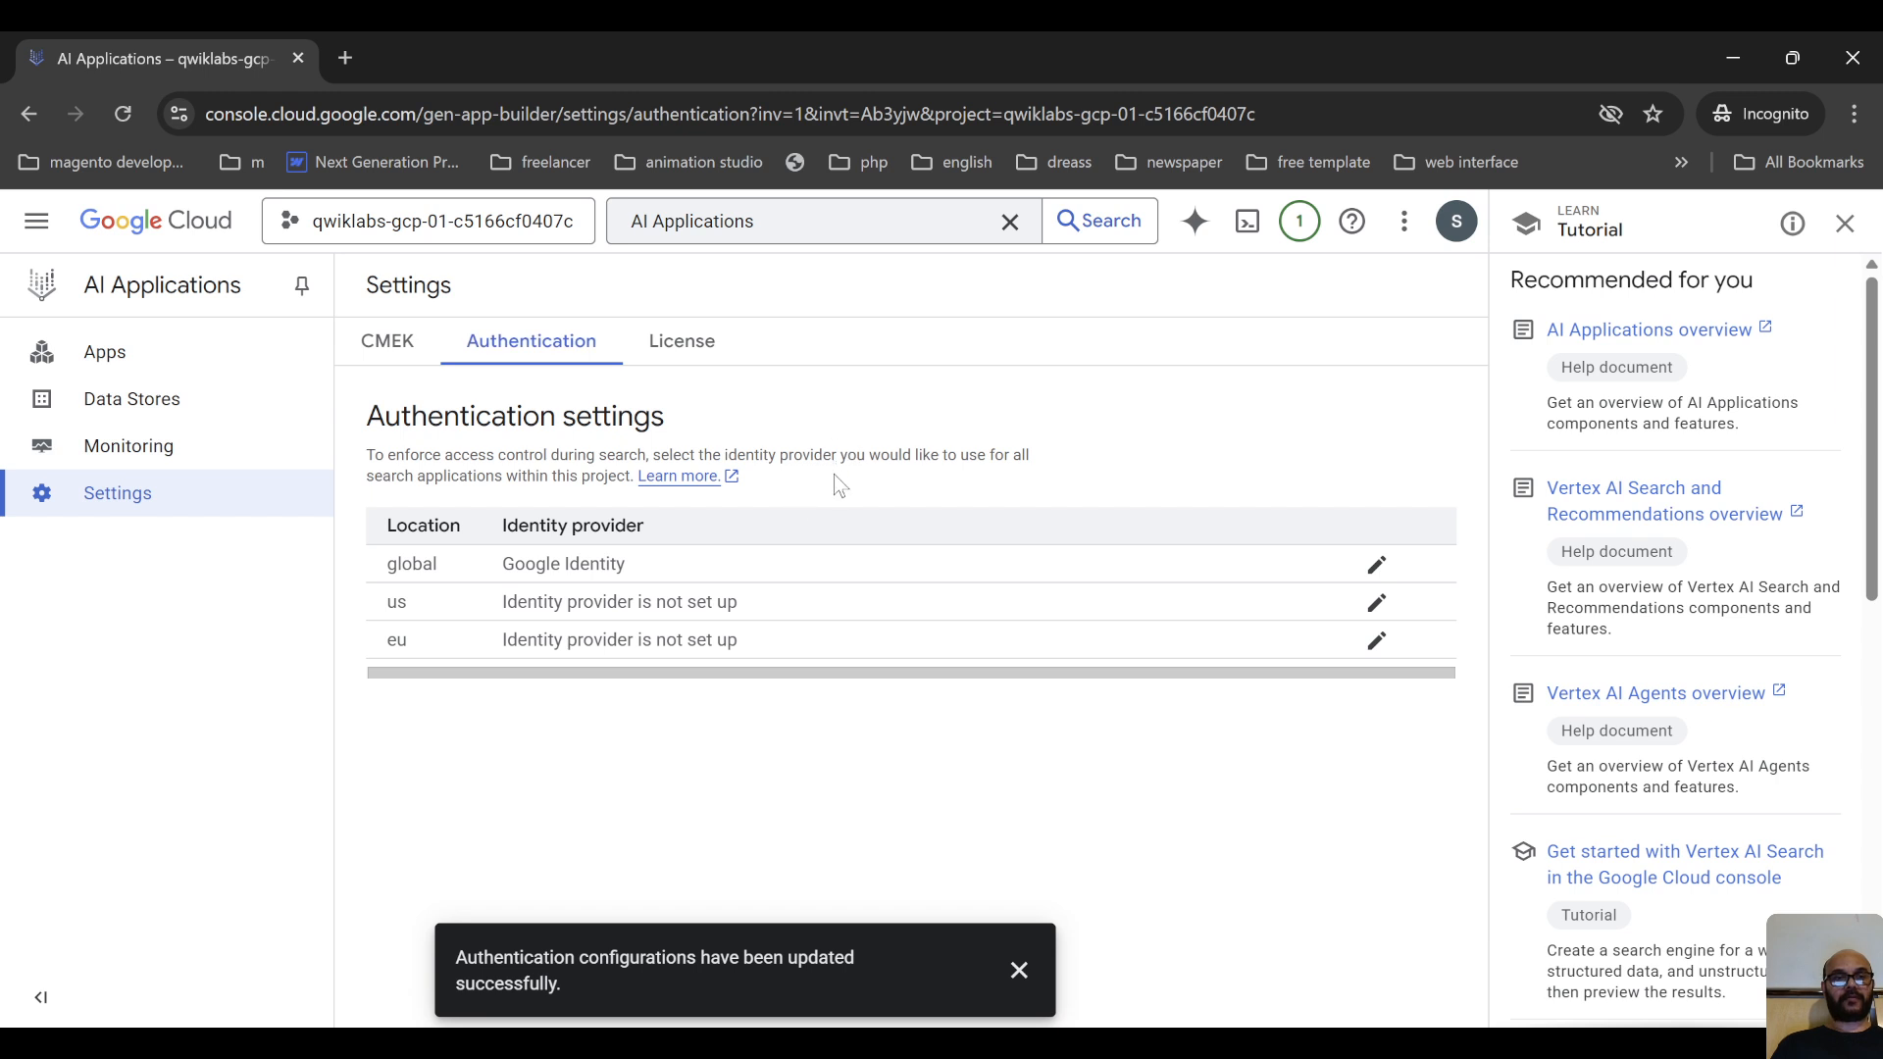
left_click(677, 351)
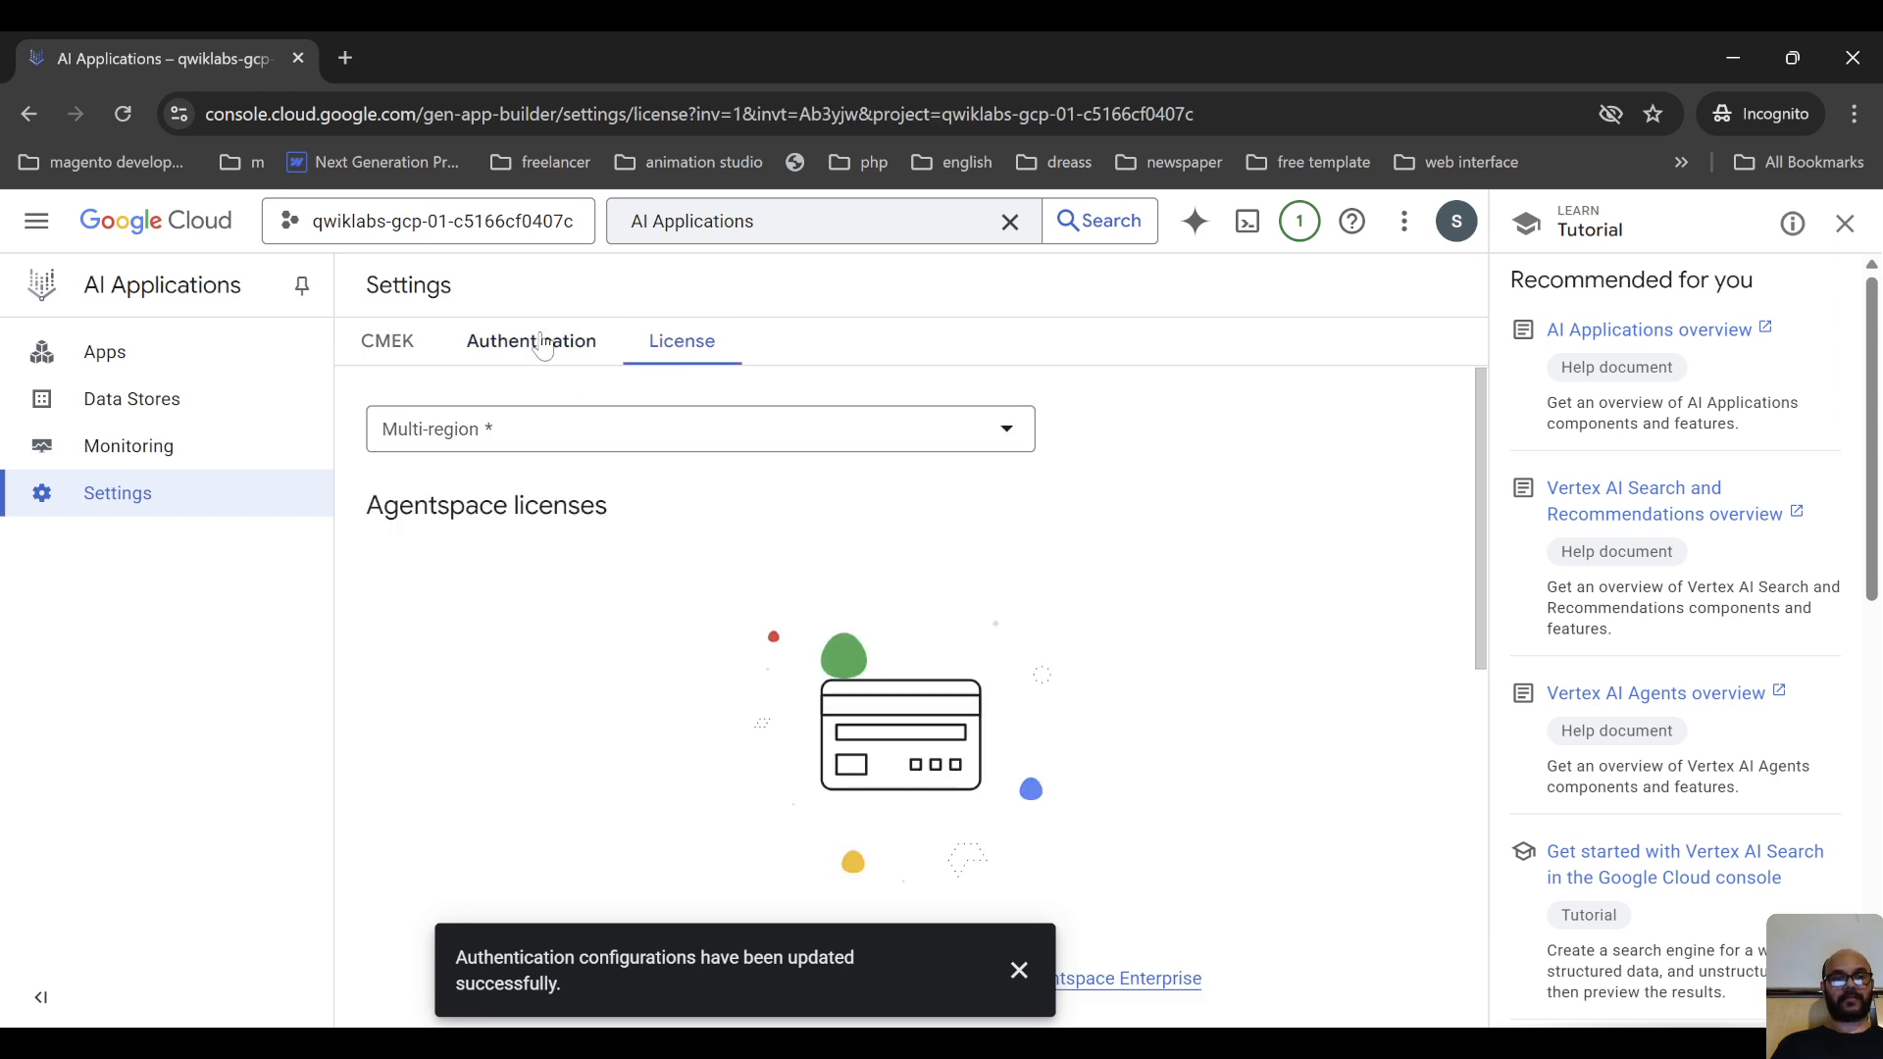
left_click(517, 358)
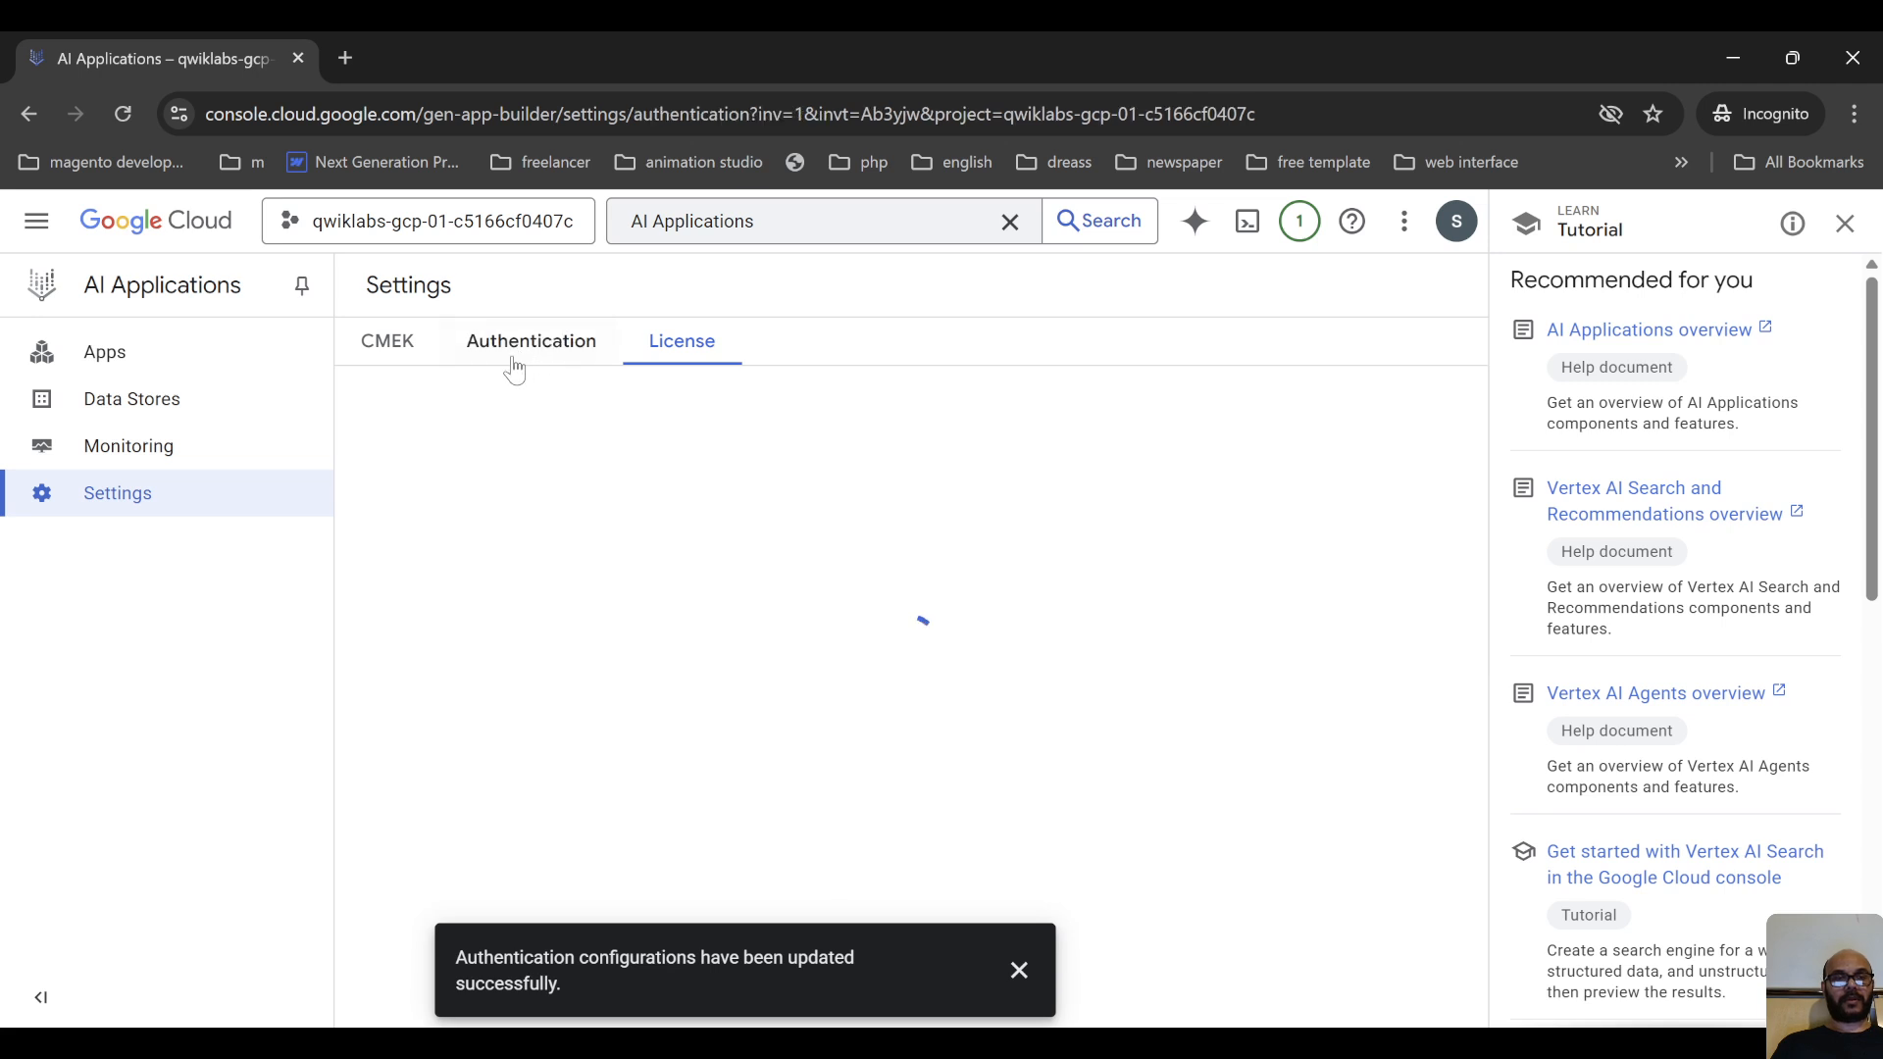
left_click(386, 361)
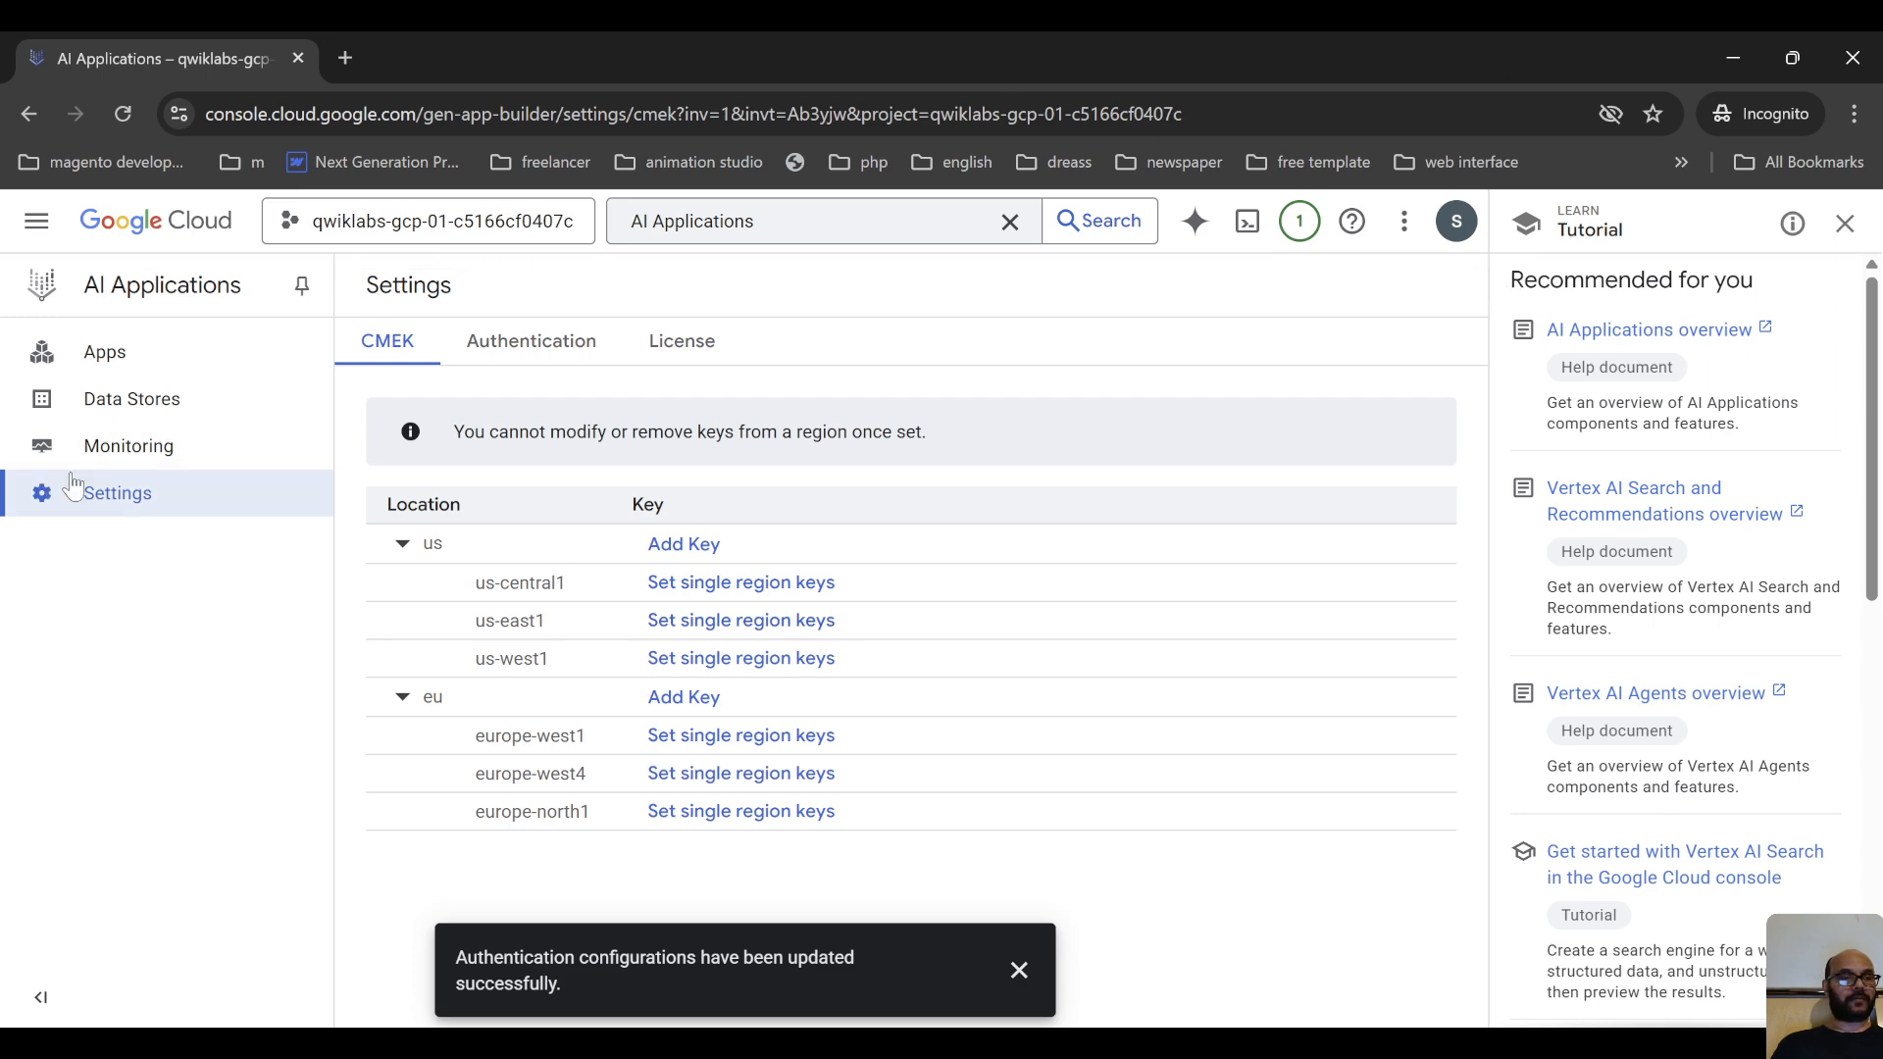
Start creating a new data store in AI Applications
left_click(105, 353)
left_click(122, 402)
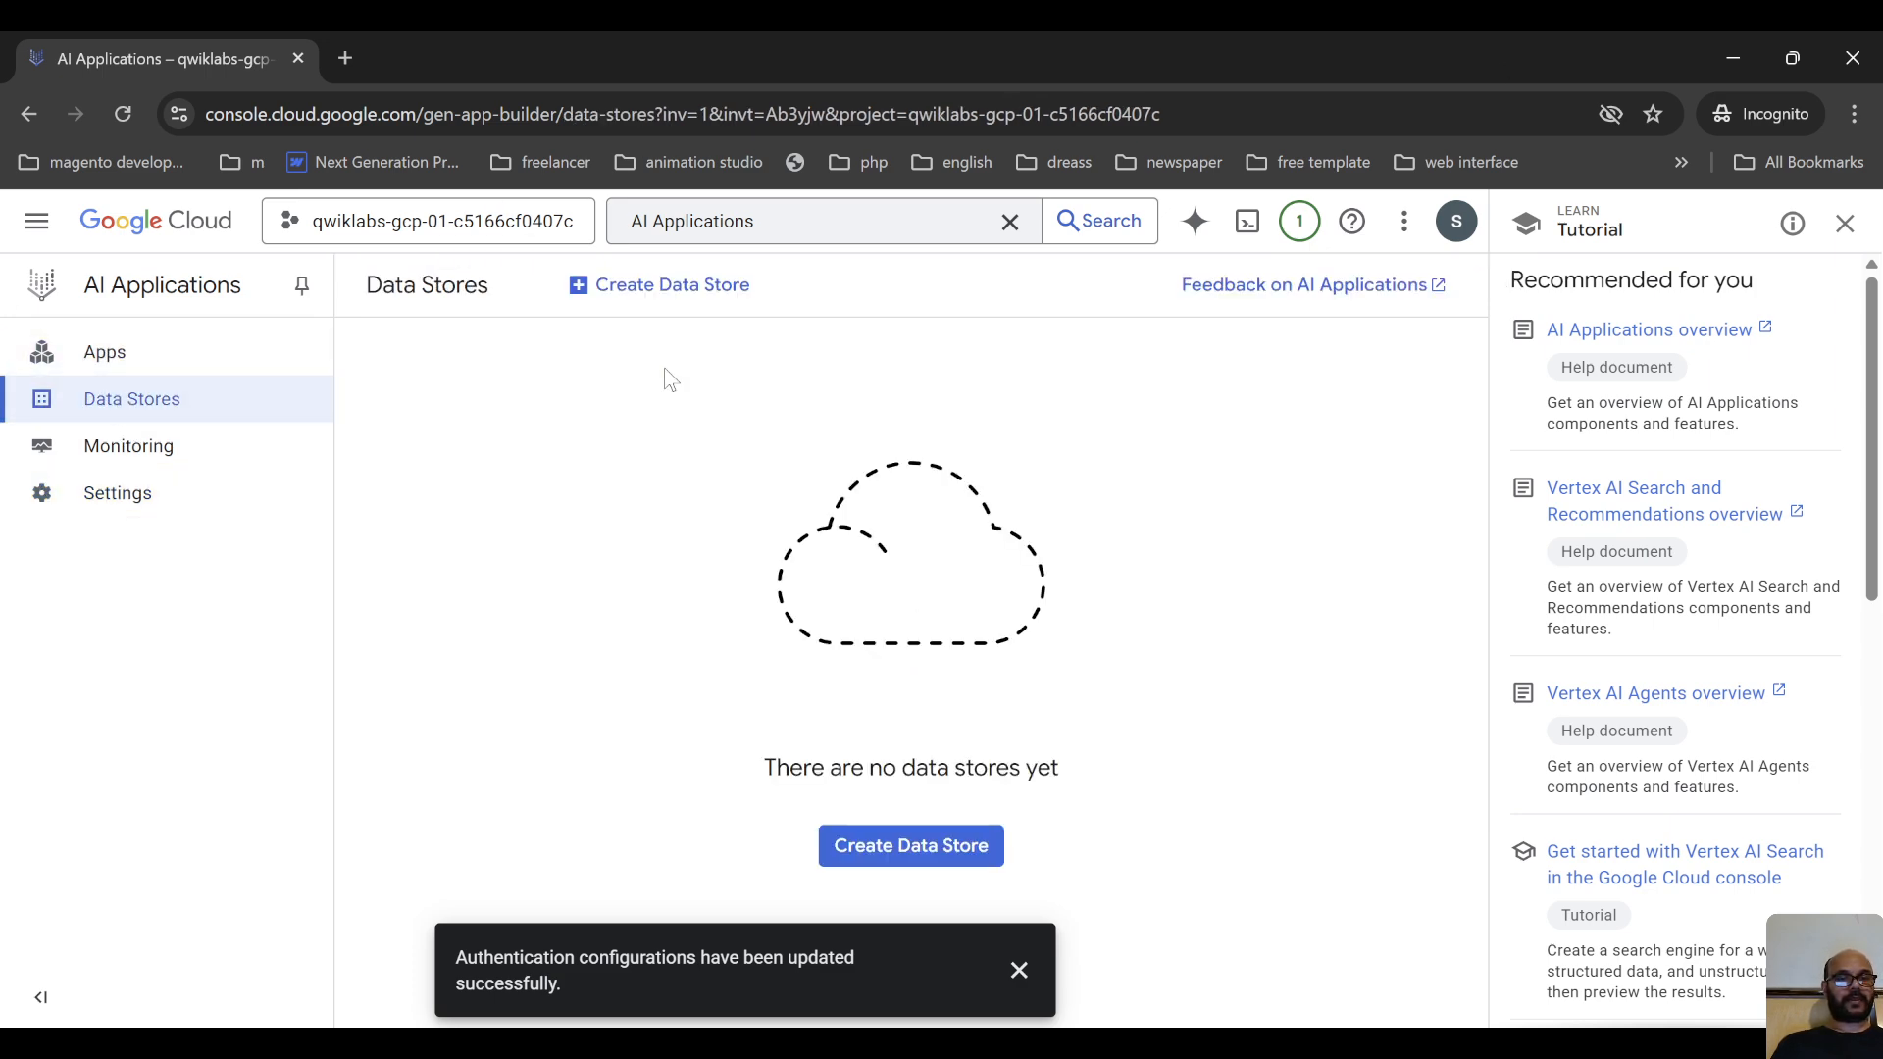
left_click(667, 284)
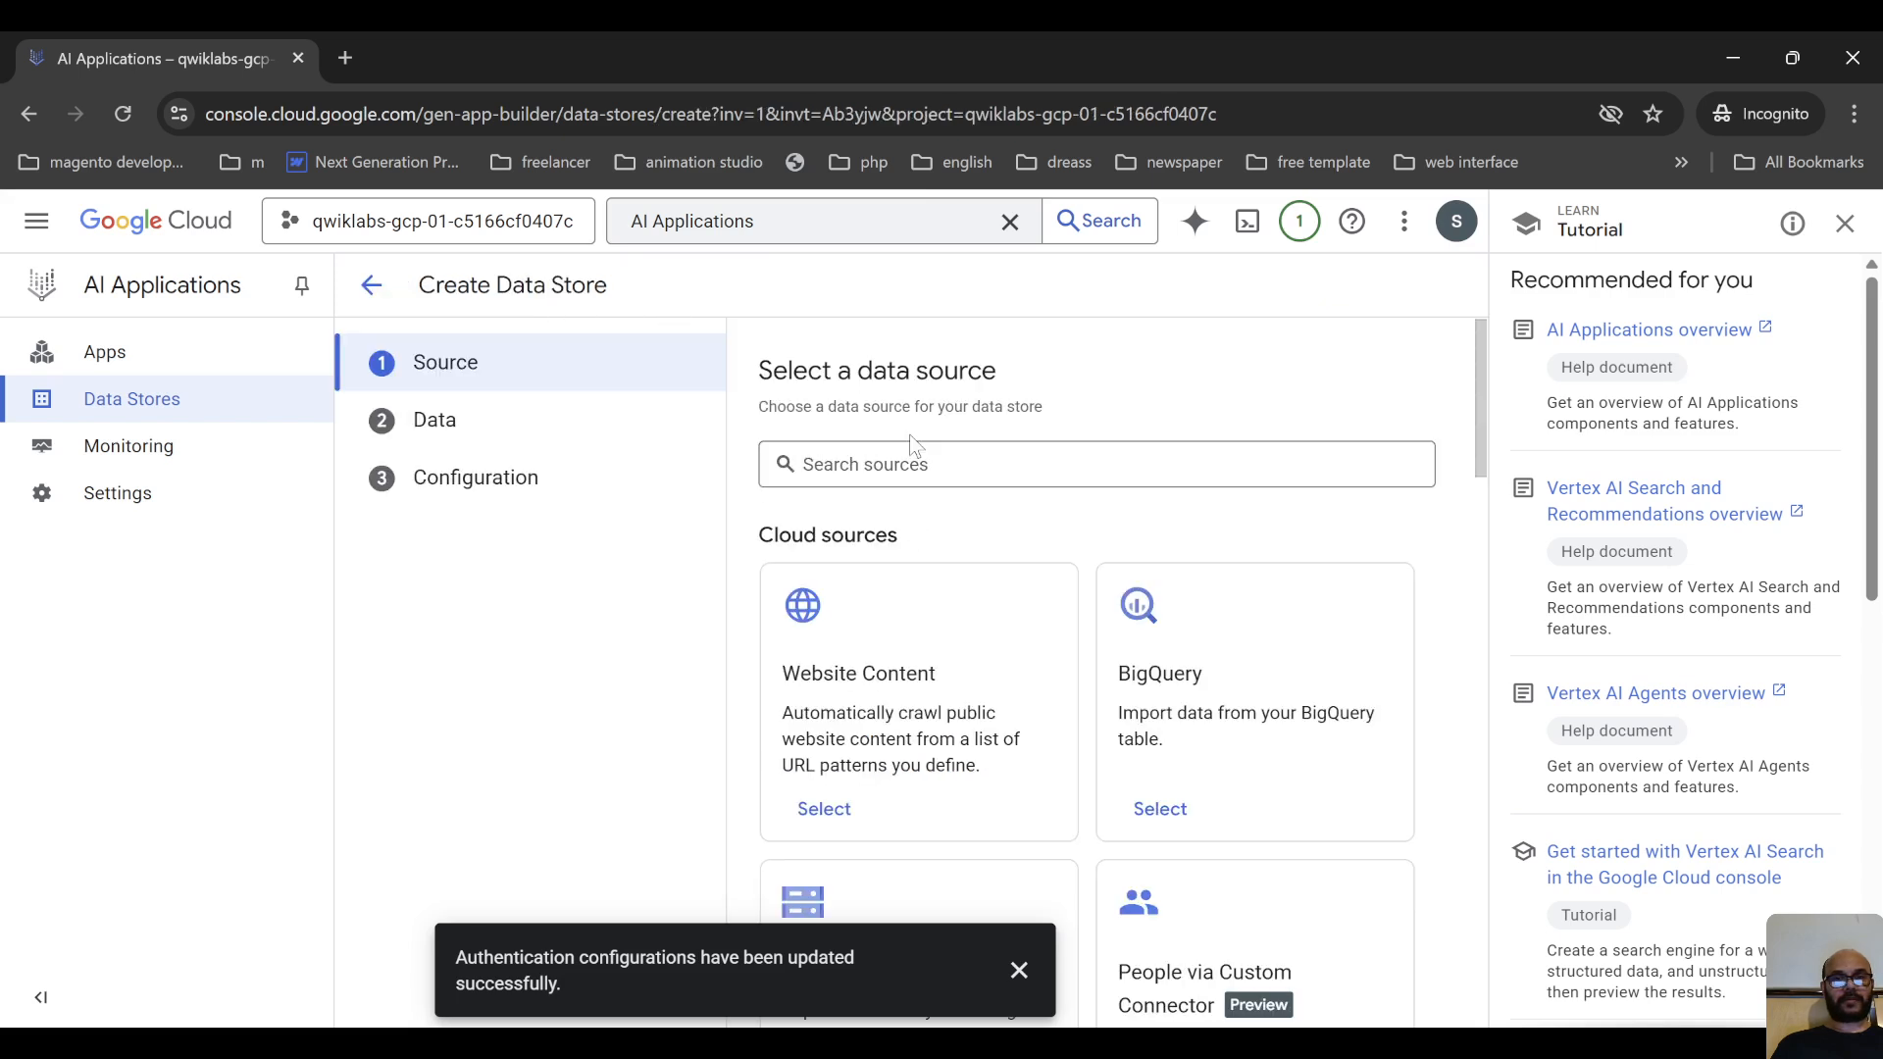
Examine the available cloud sources for the data store, from Website Content and BigQuery through Firestore and AlloyDB
scroll(1042, 467, "down", 3)
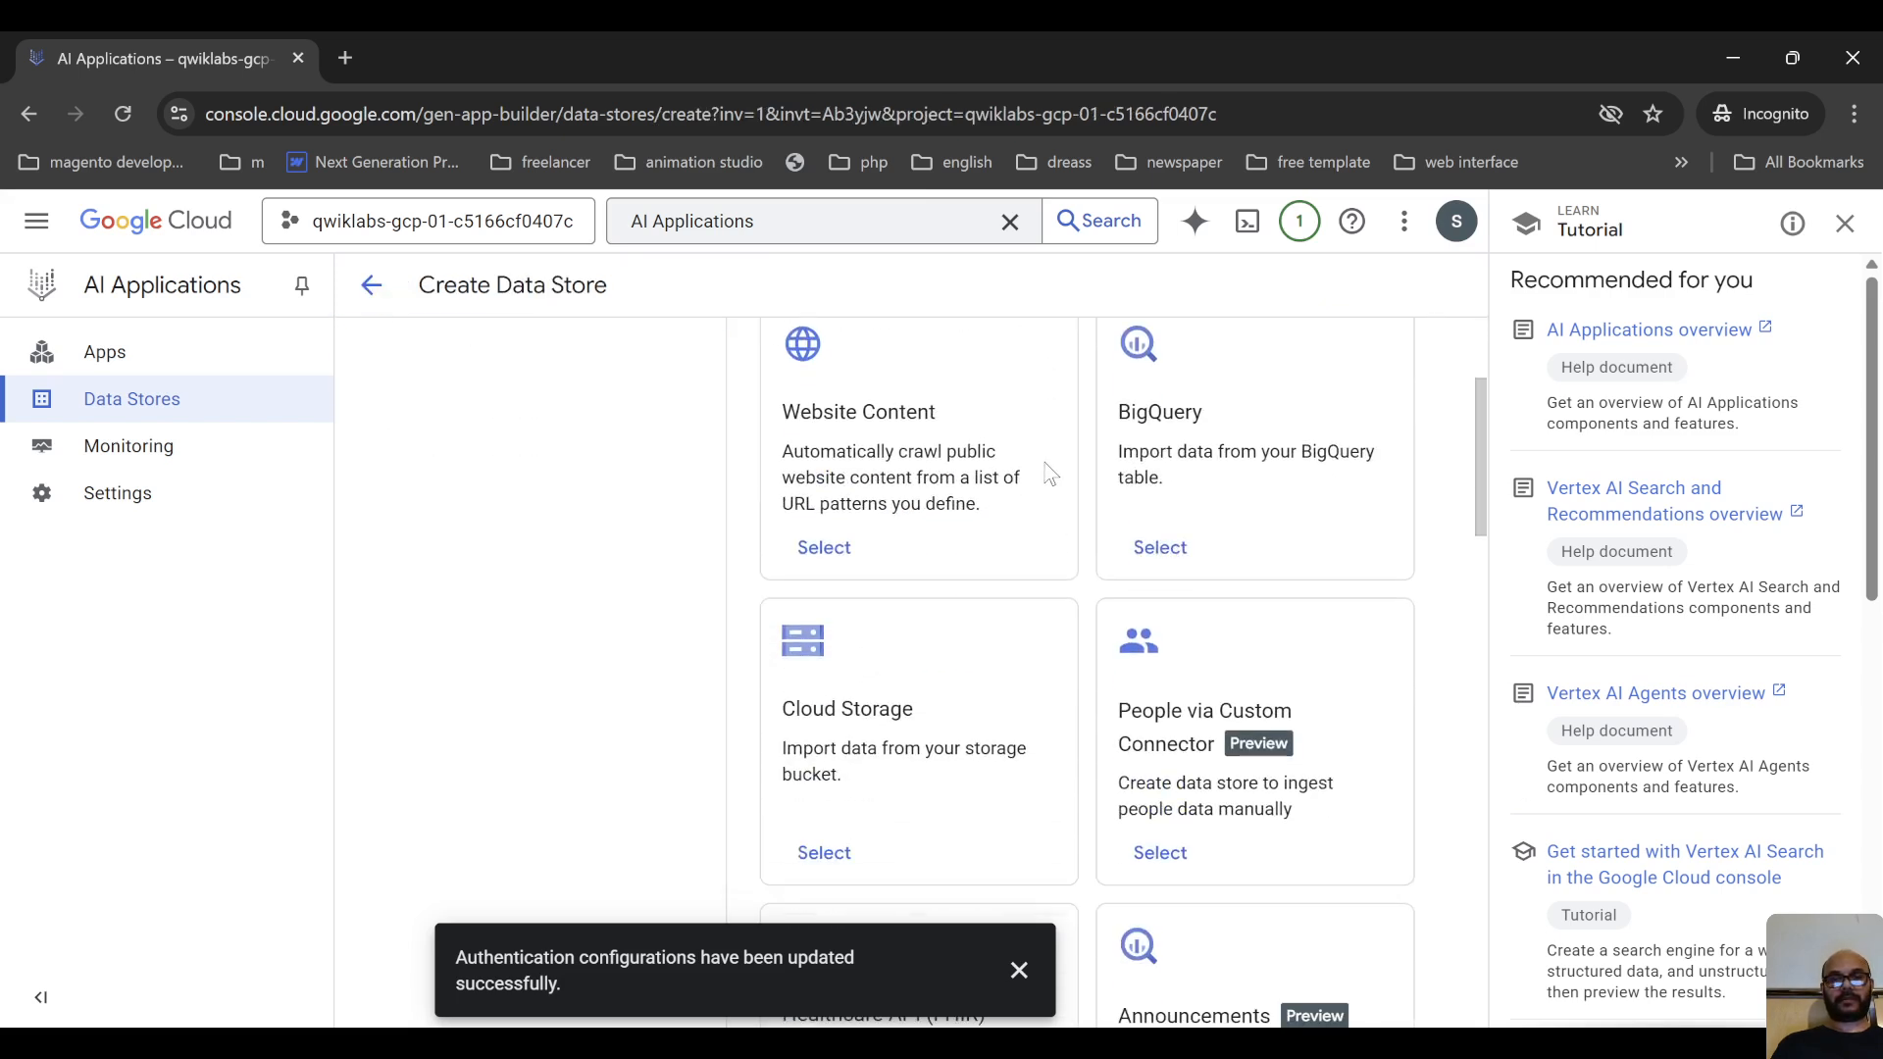
scroll(1040, 469, "up", 3)
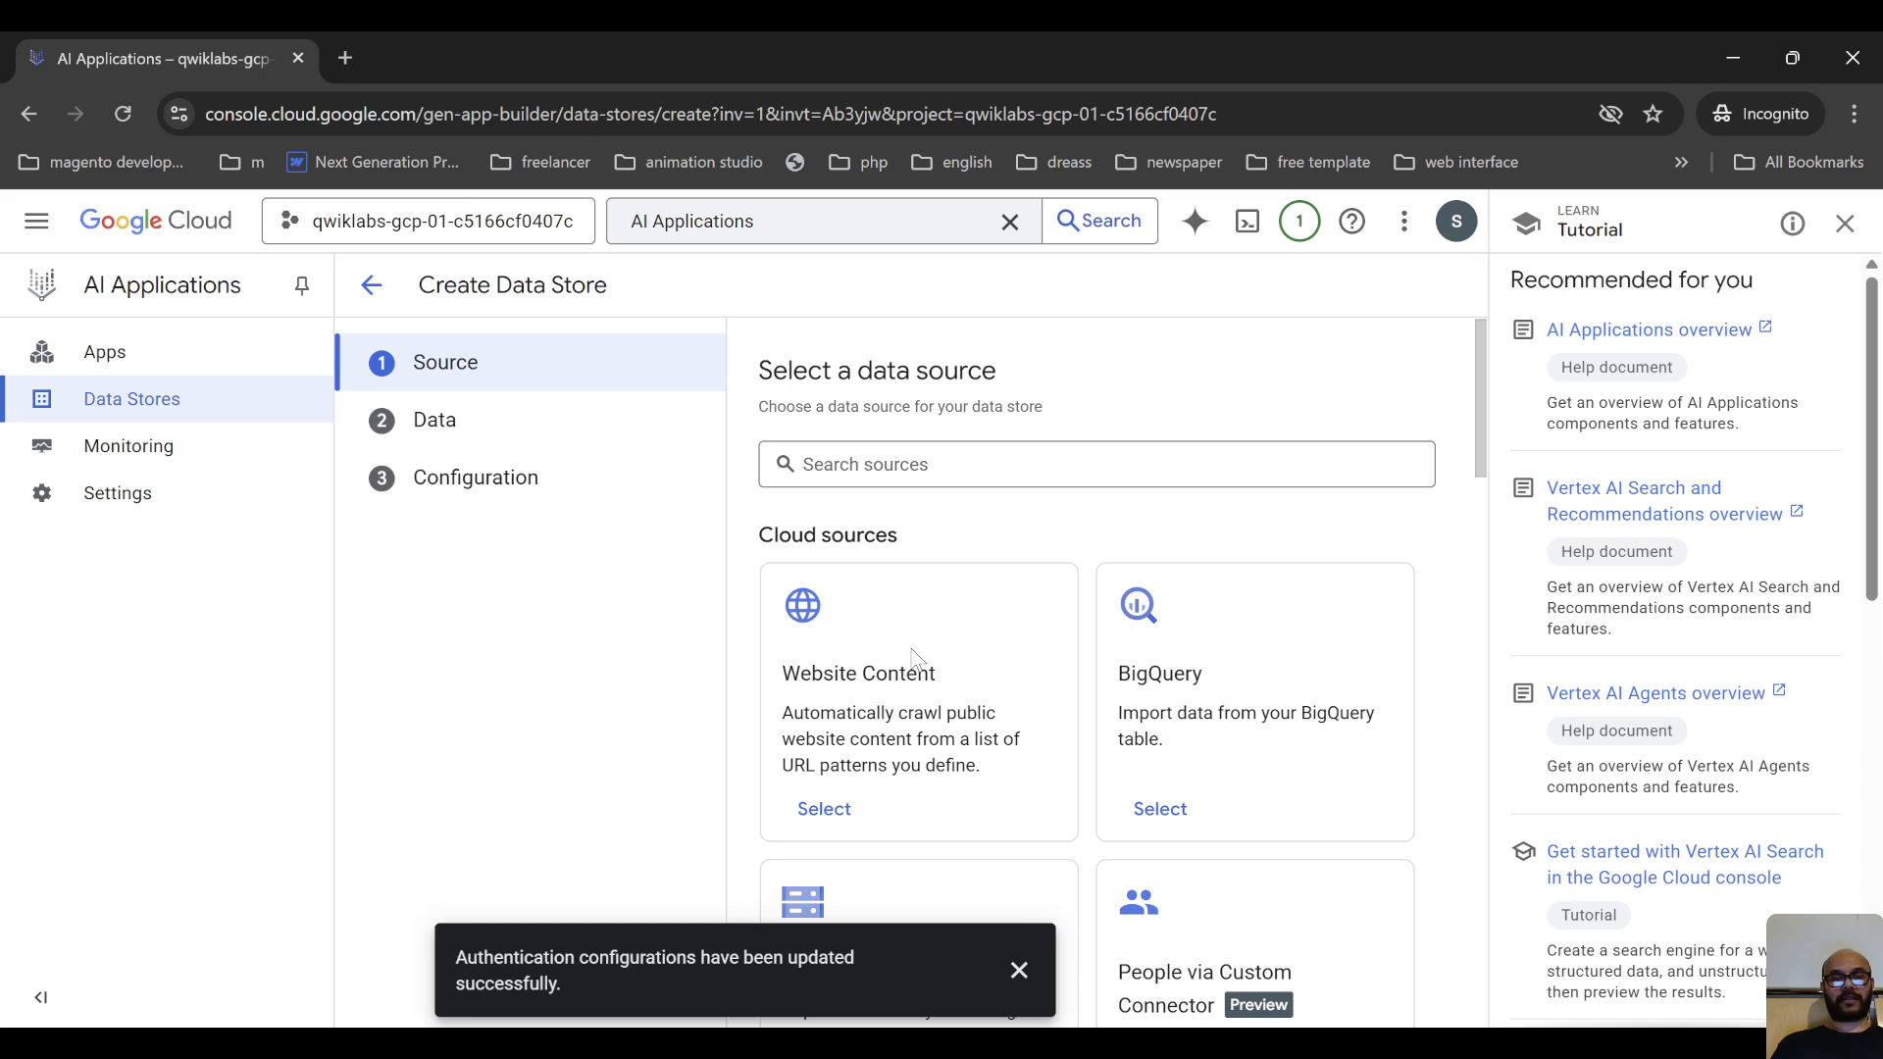
scroll(916, 618, "down", 3)
scroll(916, 629, "up", 3)
scroll(911, 623, "down", 1)
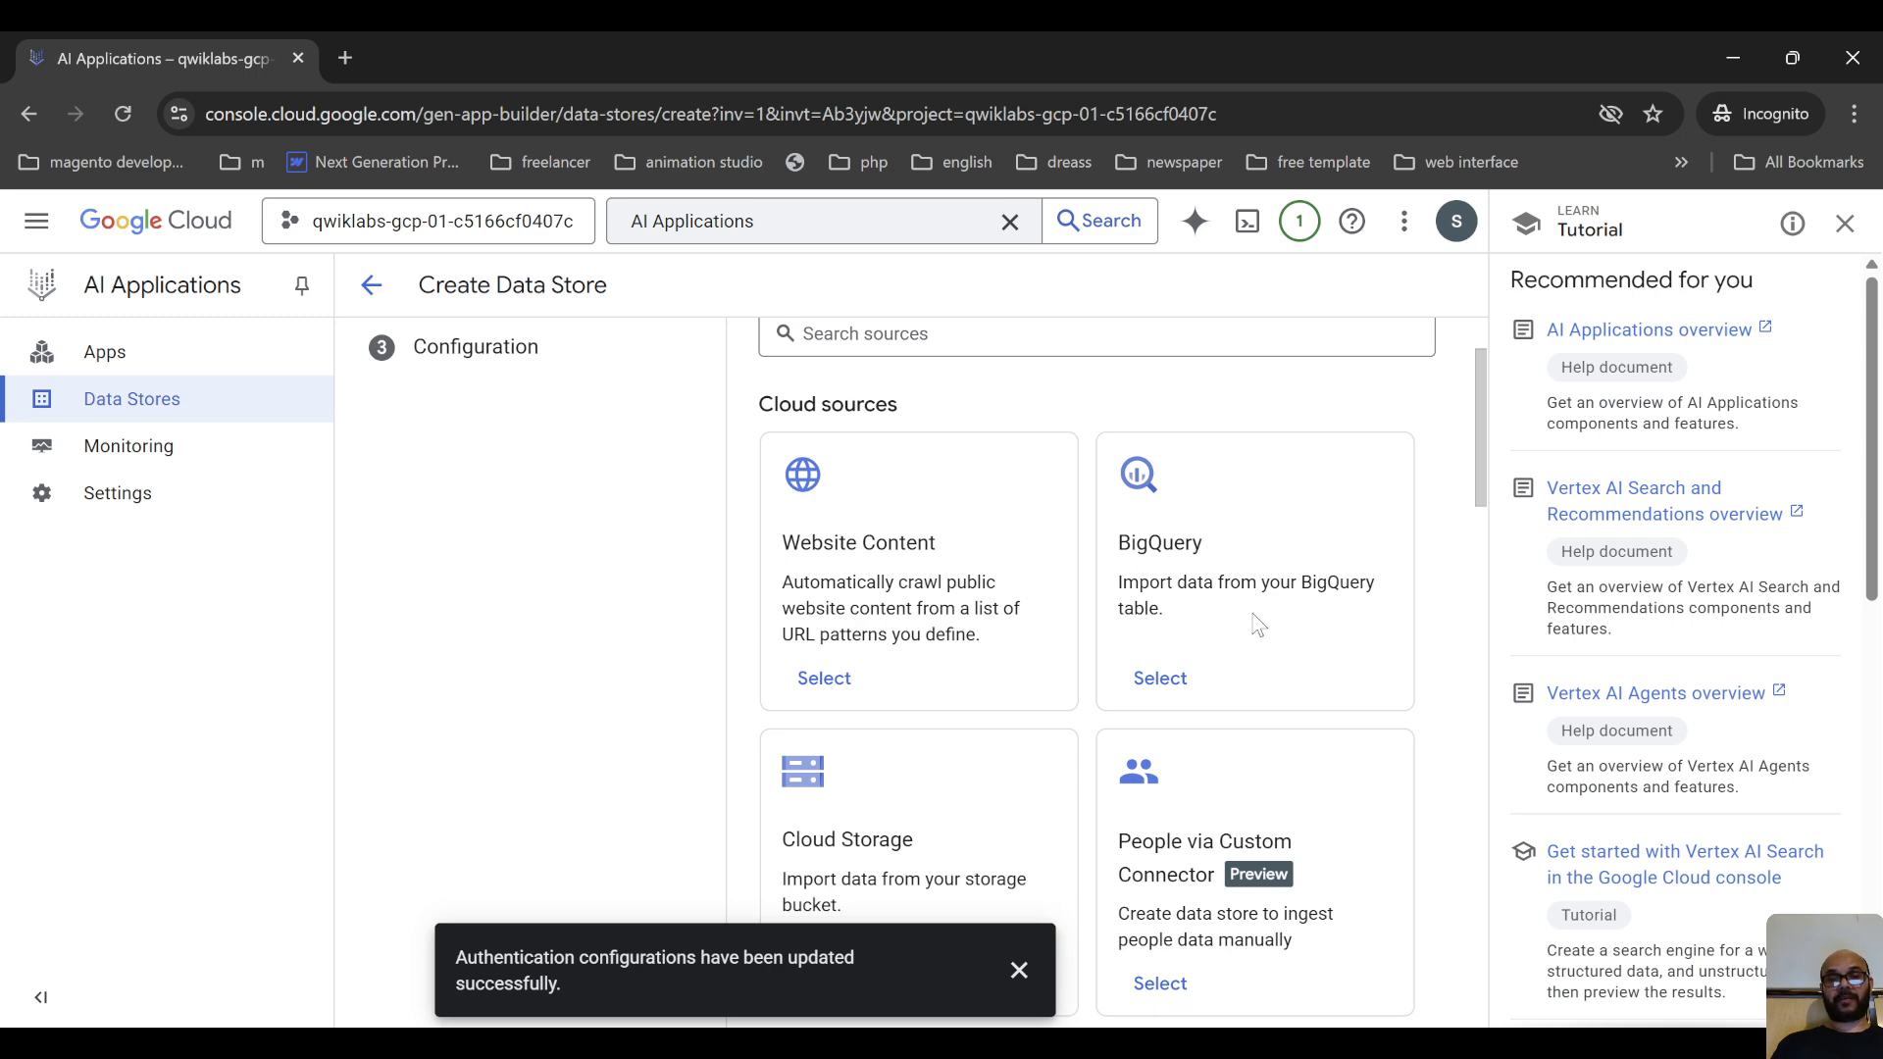
scroll(1258, 625, "down", 3)
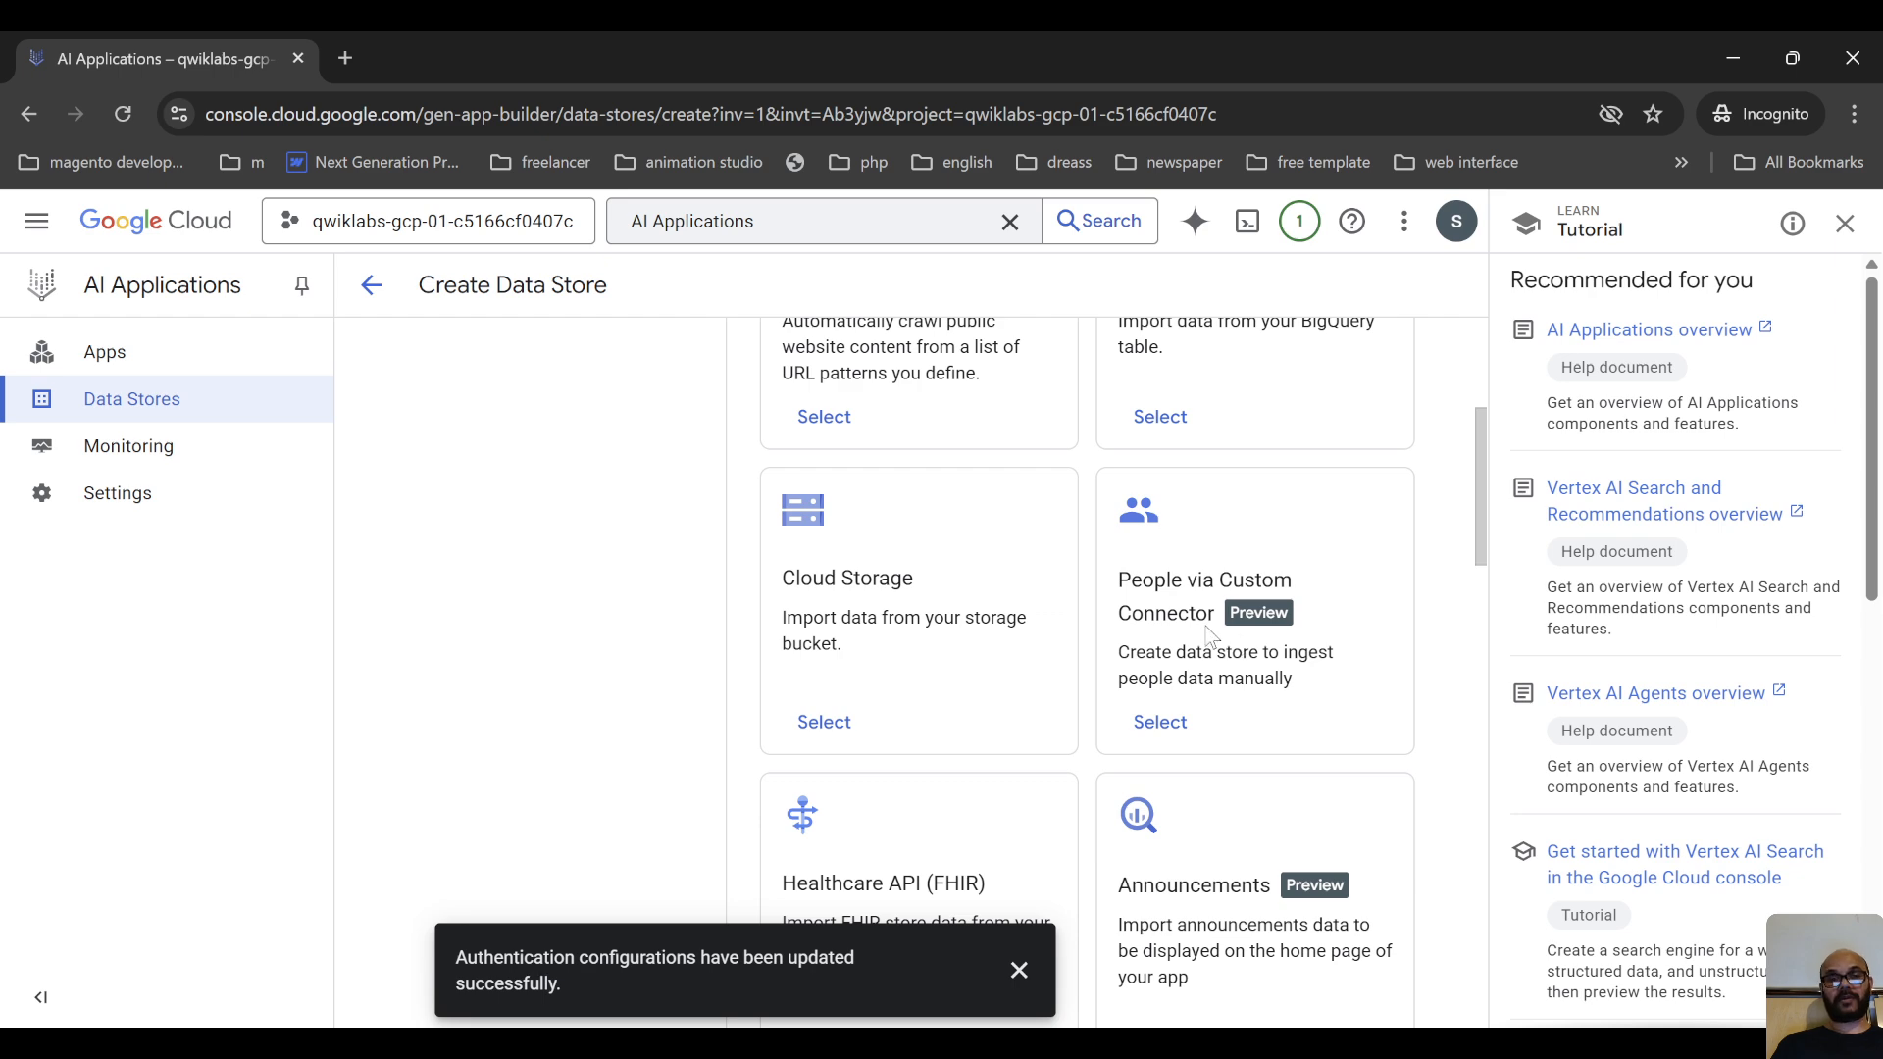
scroll(1209, 637, "down", 3)
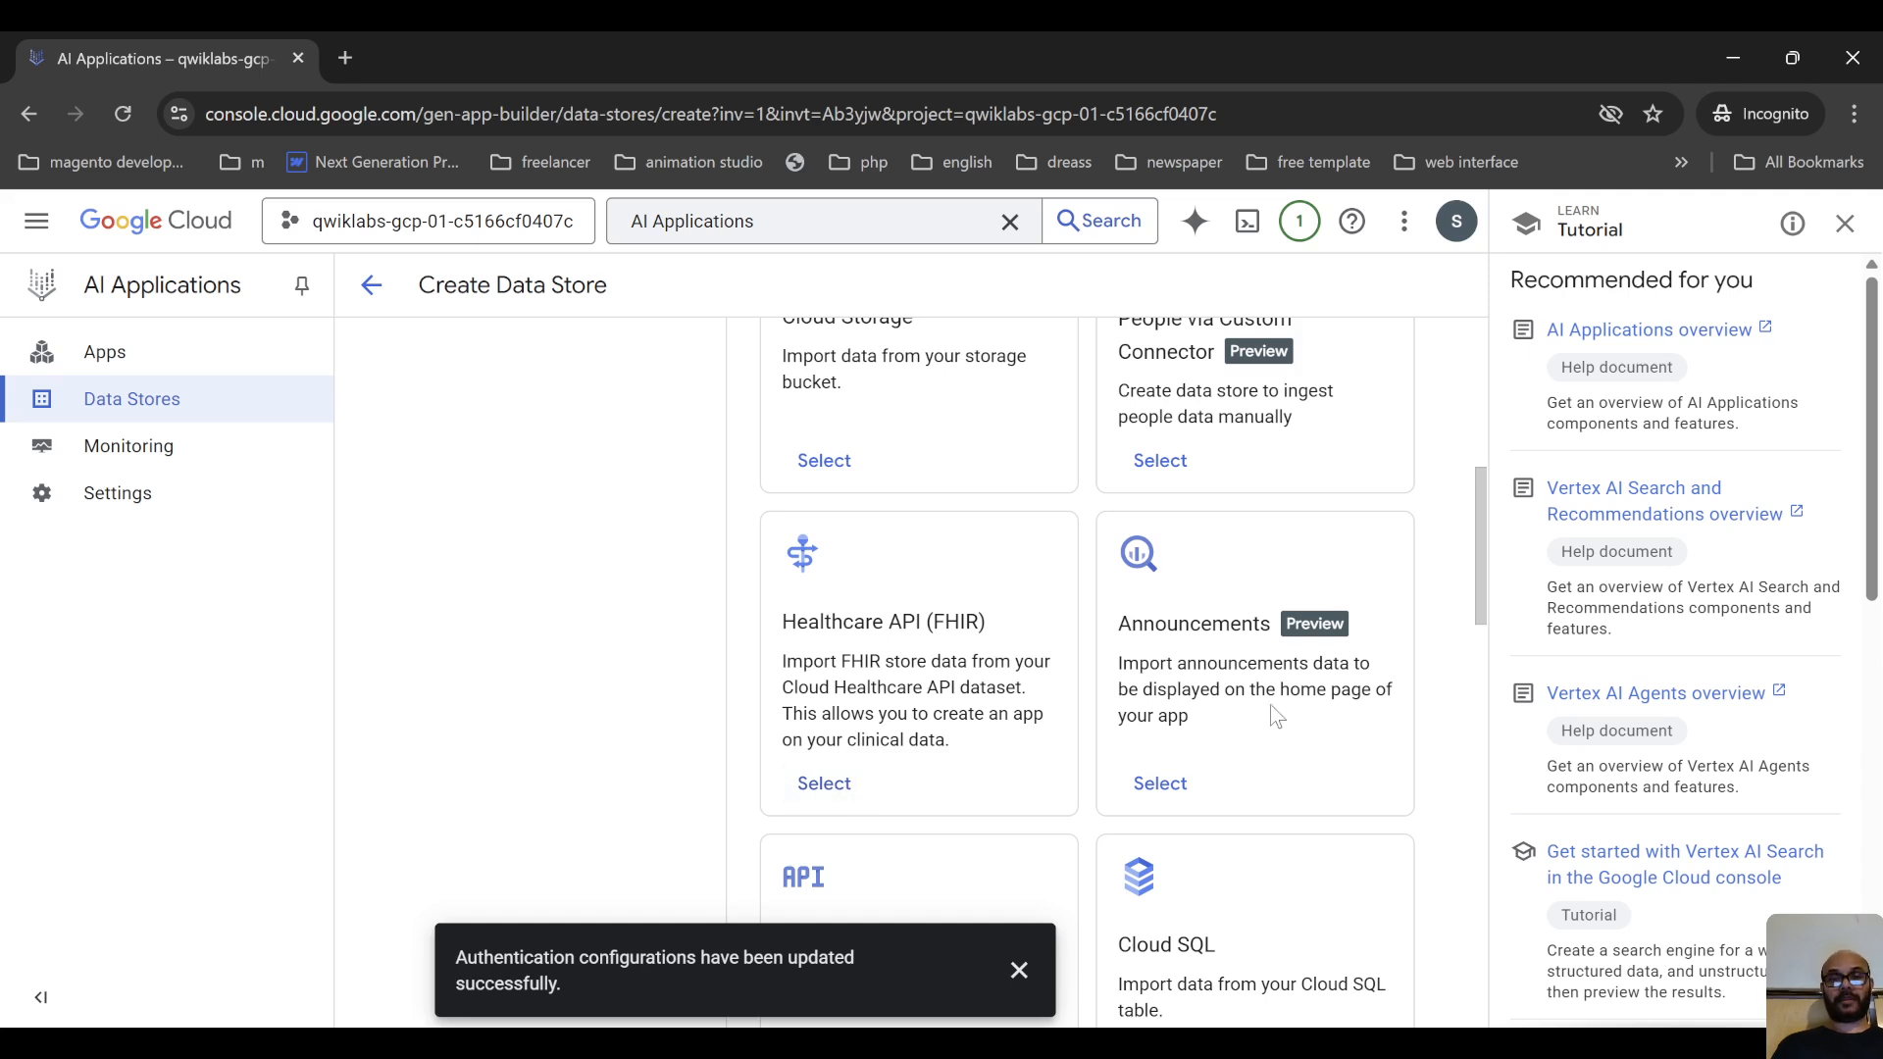
scroll(1270, 706, "down", 1)
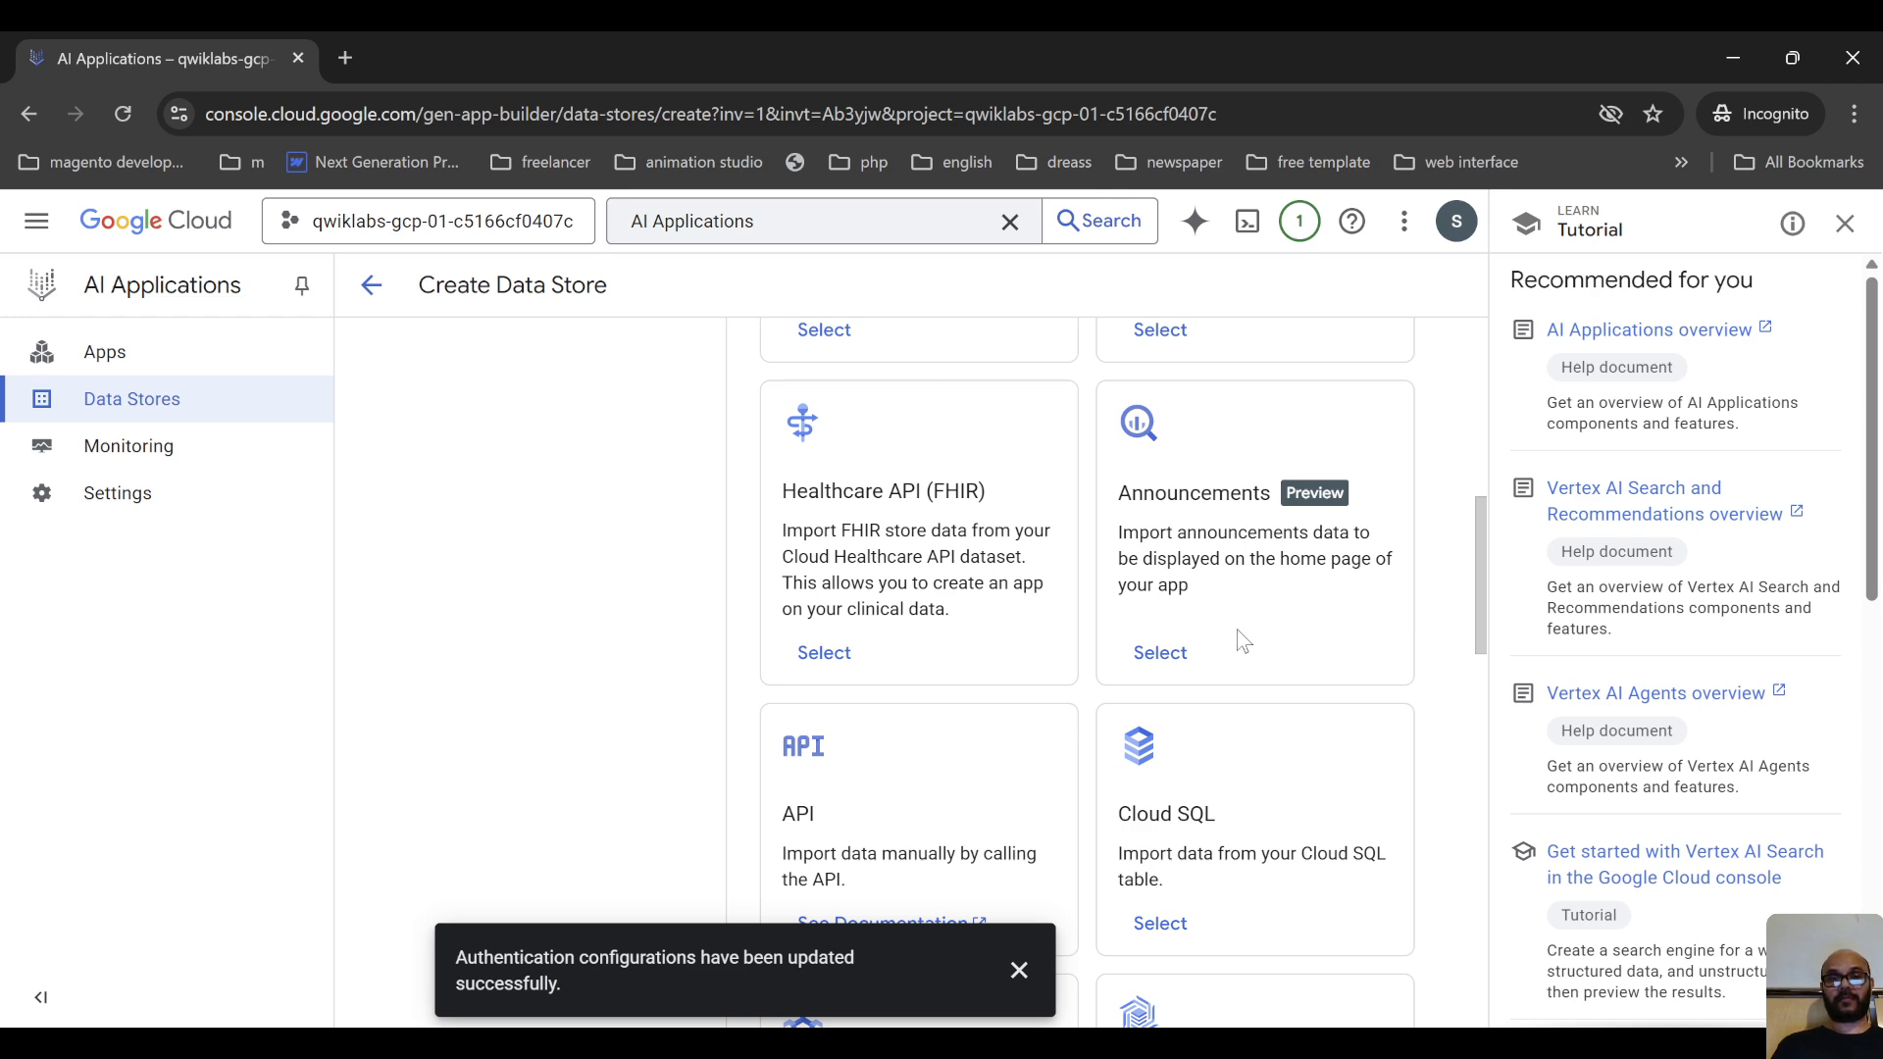
scroll(1199, 593, "down", 2)
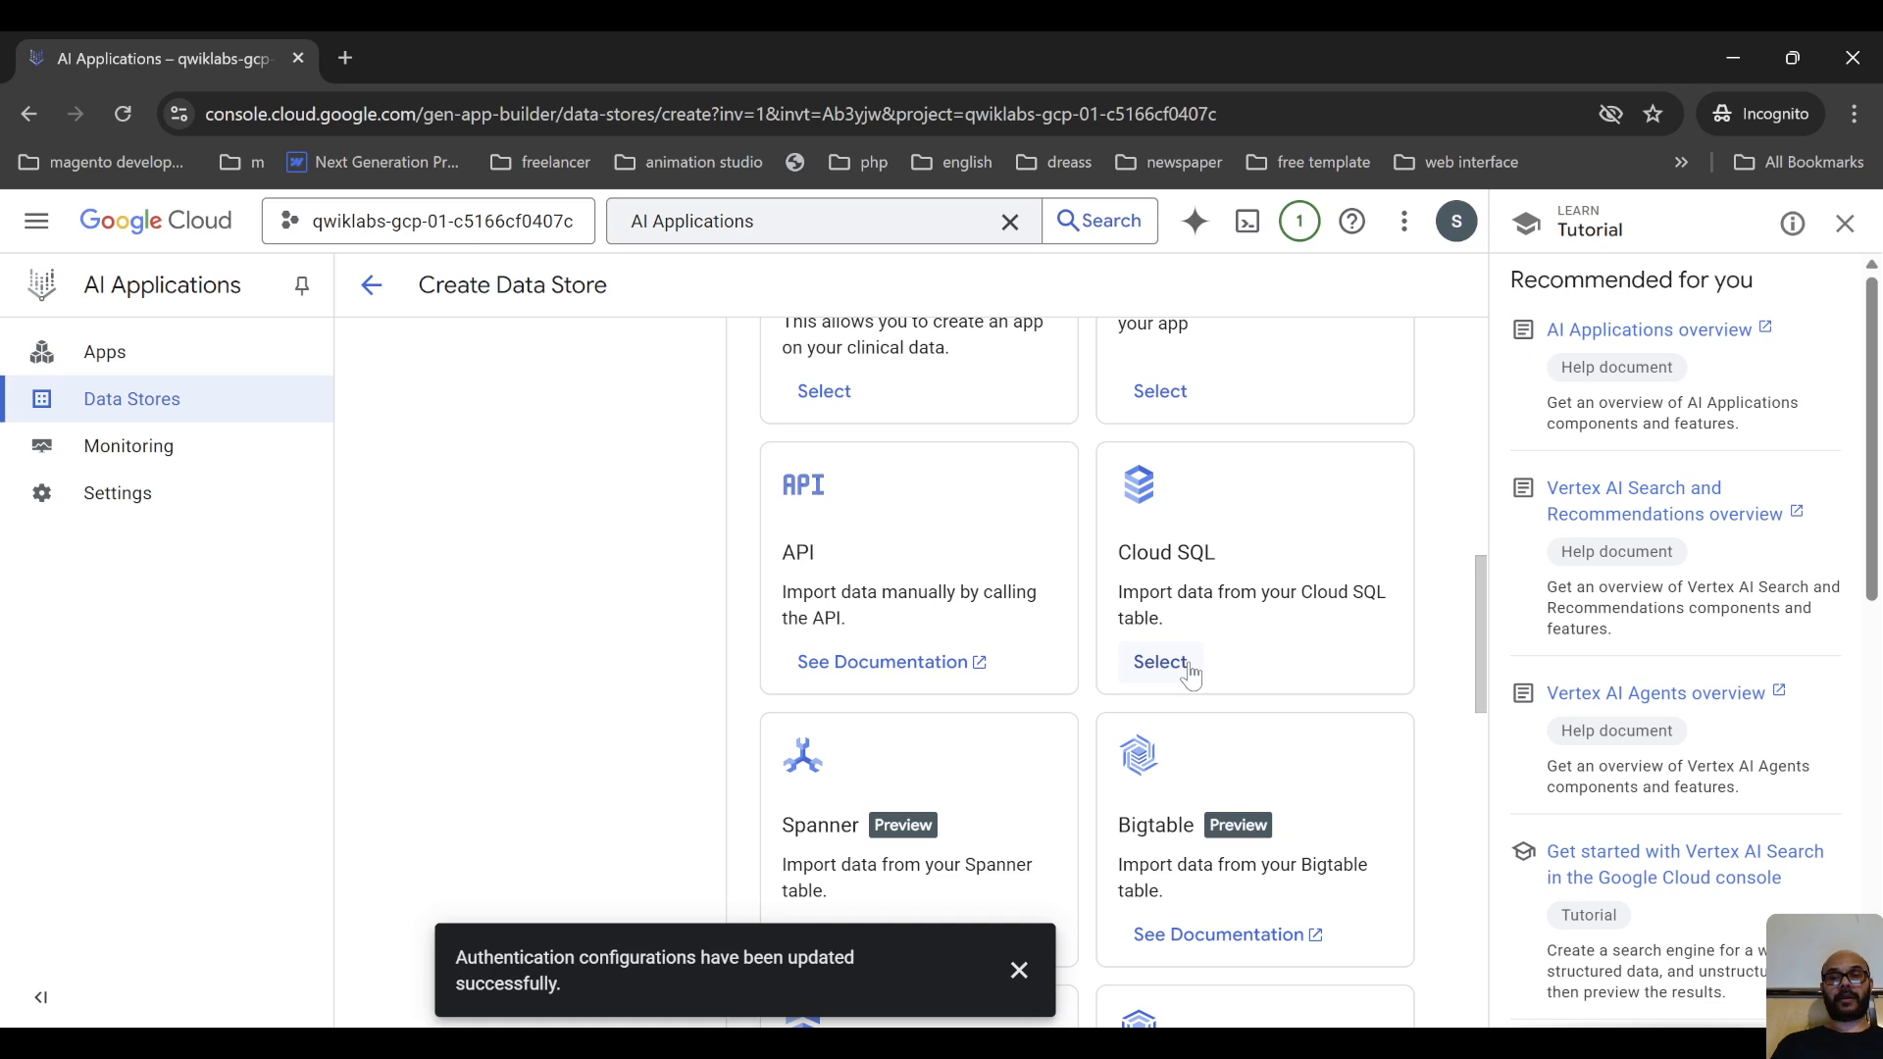
scroll(1190, 673, "down", 3)
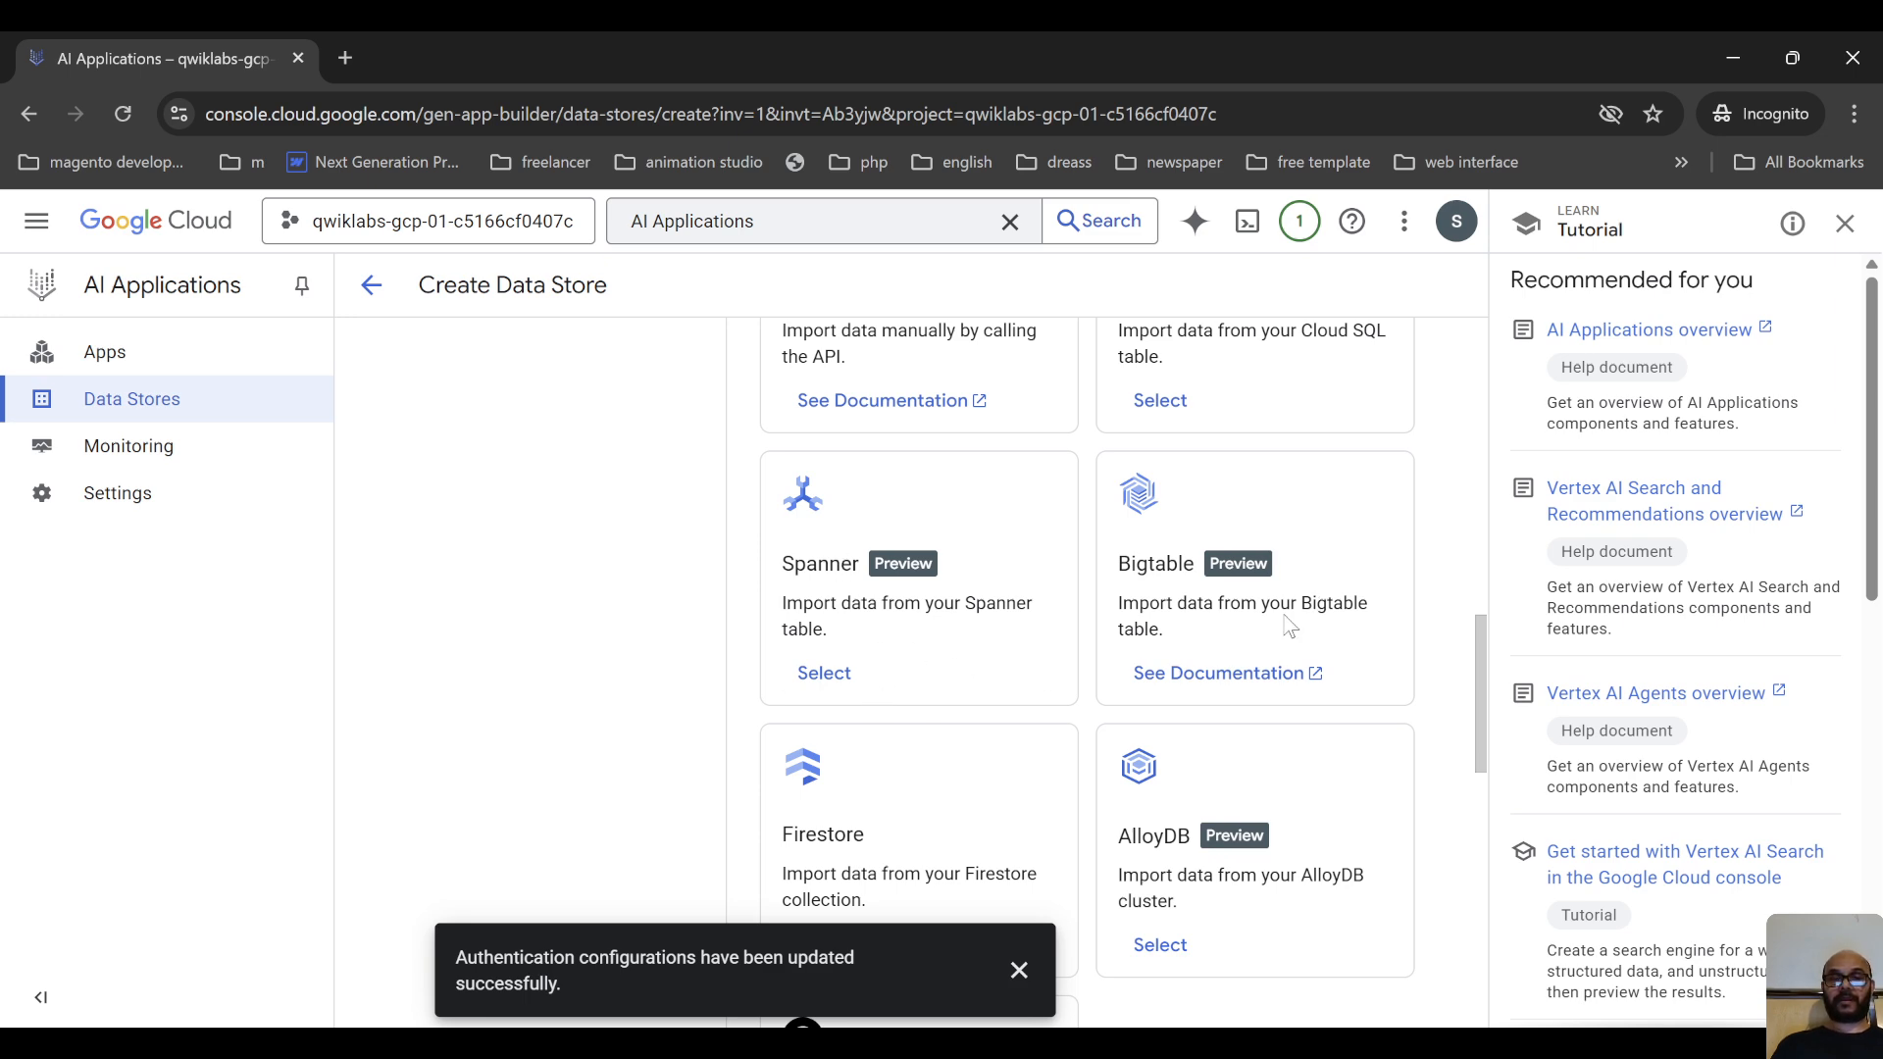
scroll(1283, 615, "down", 1)
scroll(1227, 676, "down", 2)
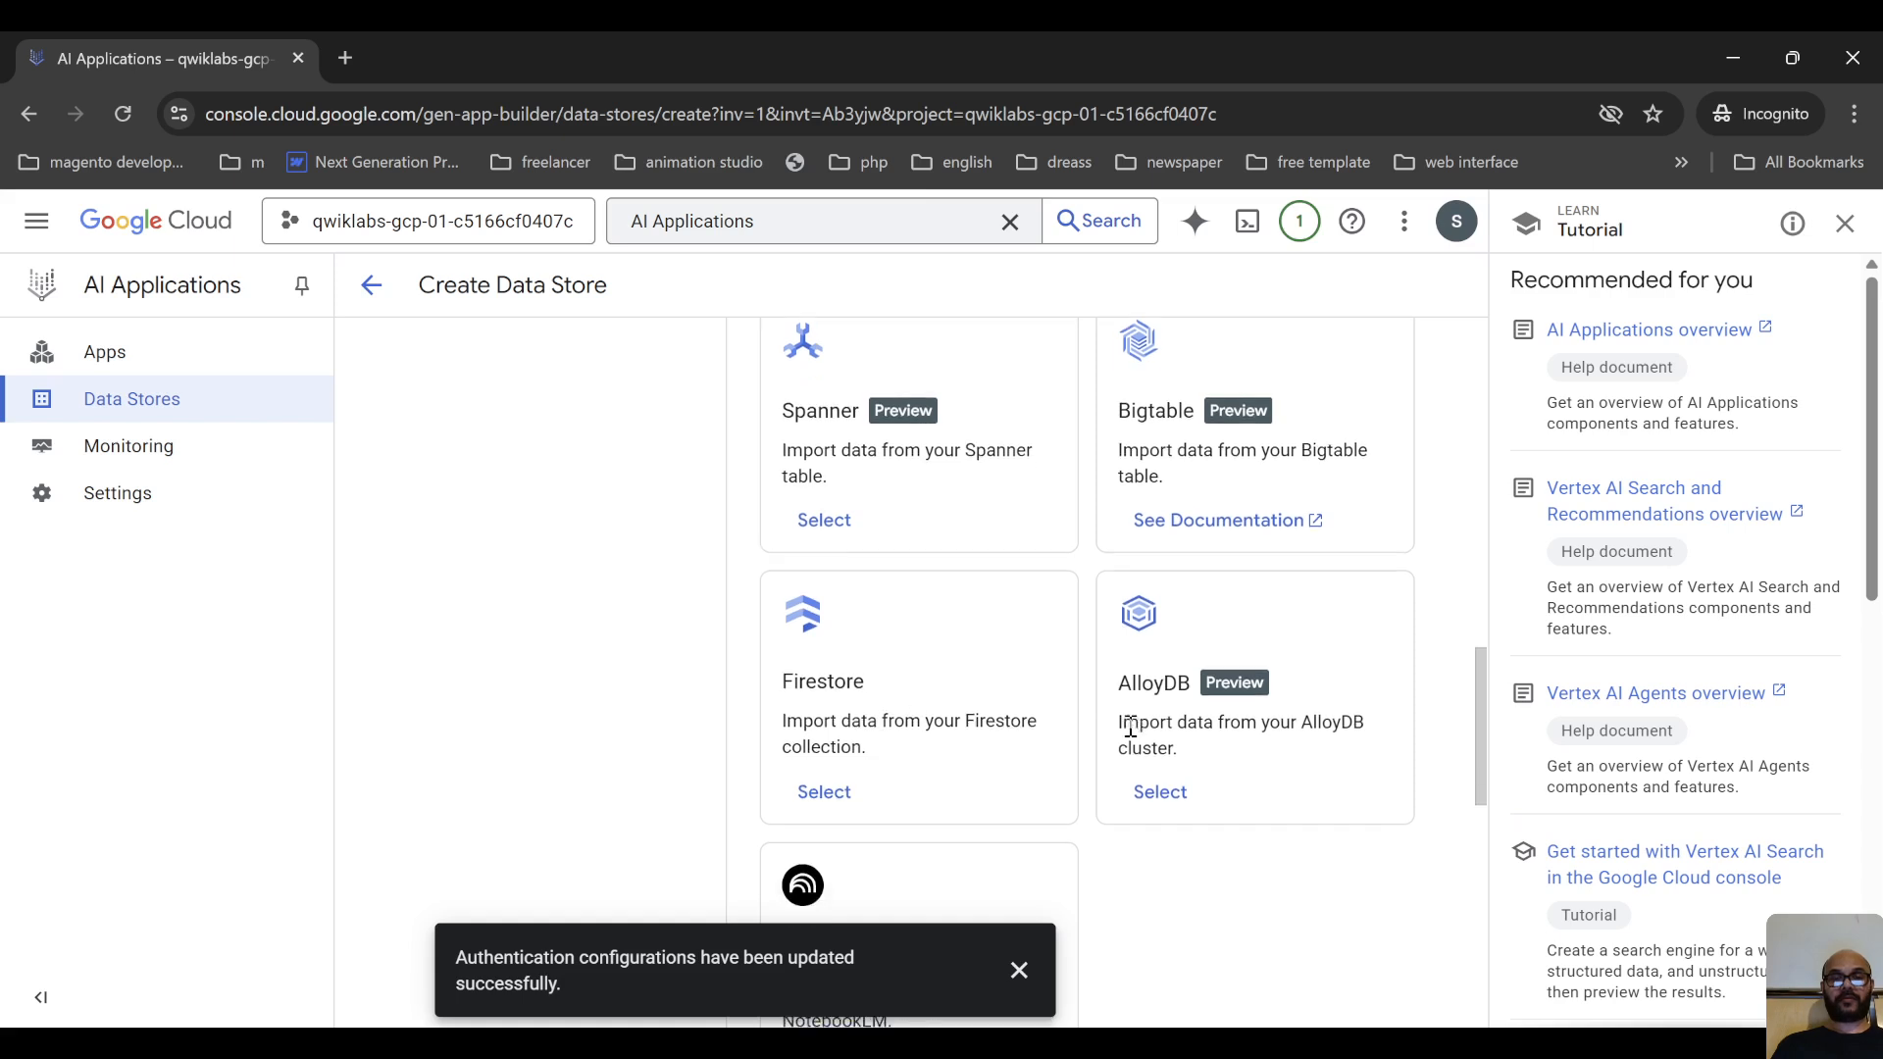
Review the Workspace sources for the data store, dismiss the authentication notification, and go over the full source list again
scroll(1226, 638, "down", 4)
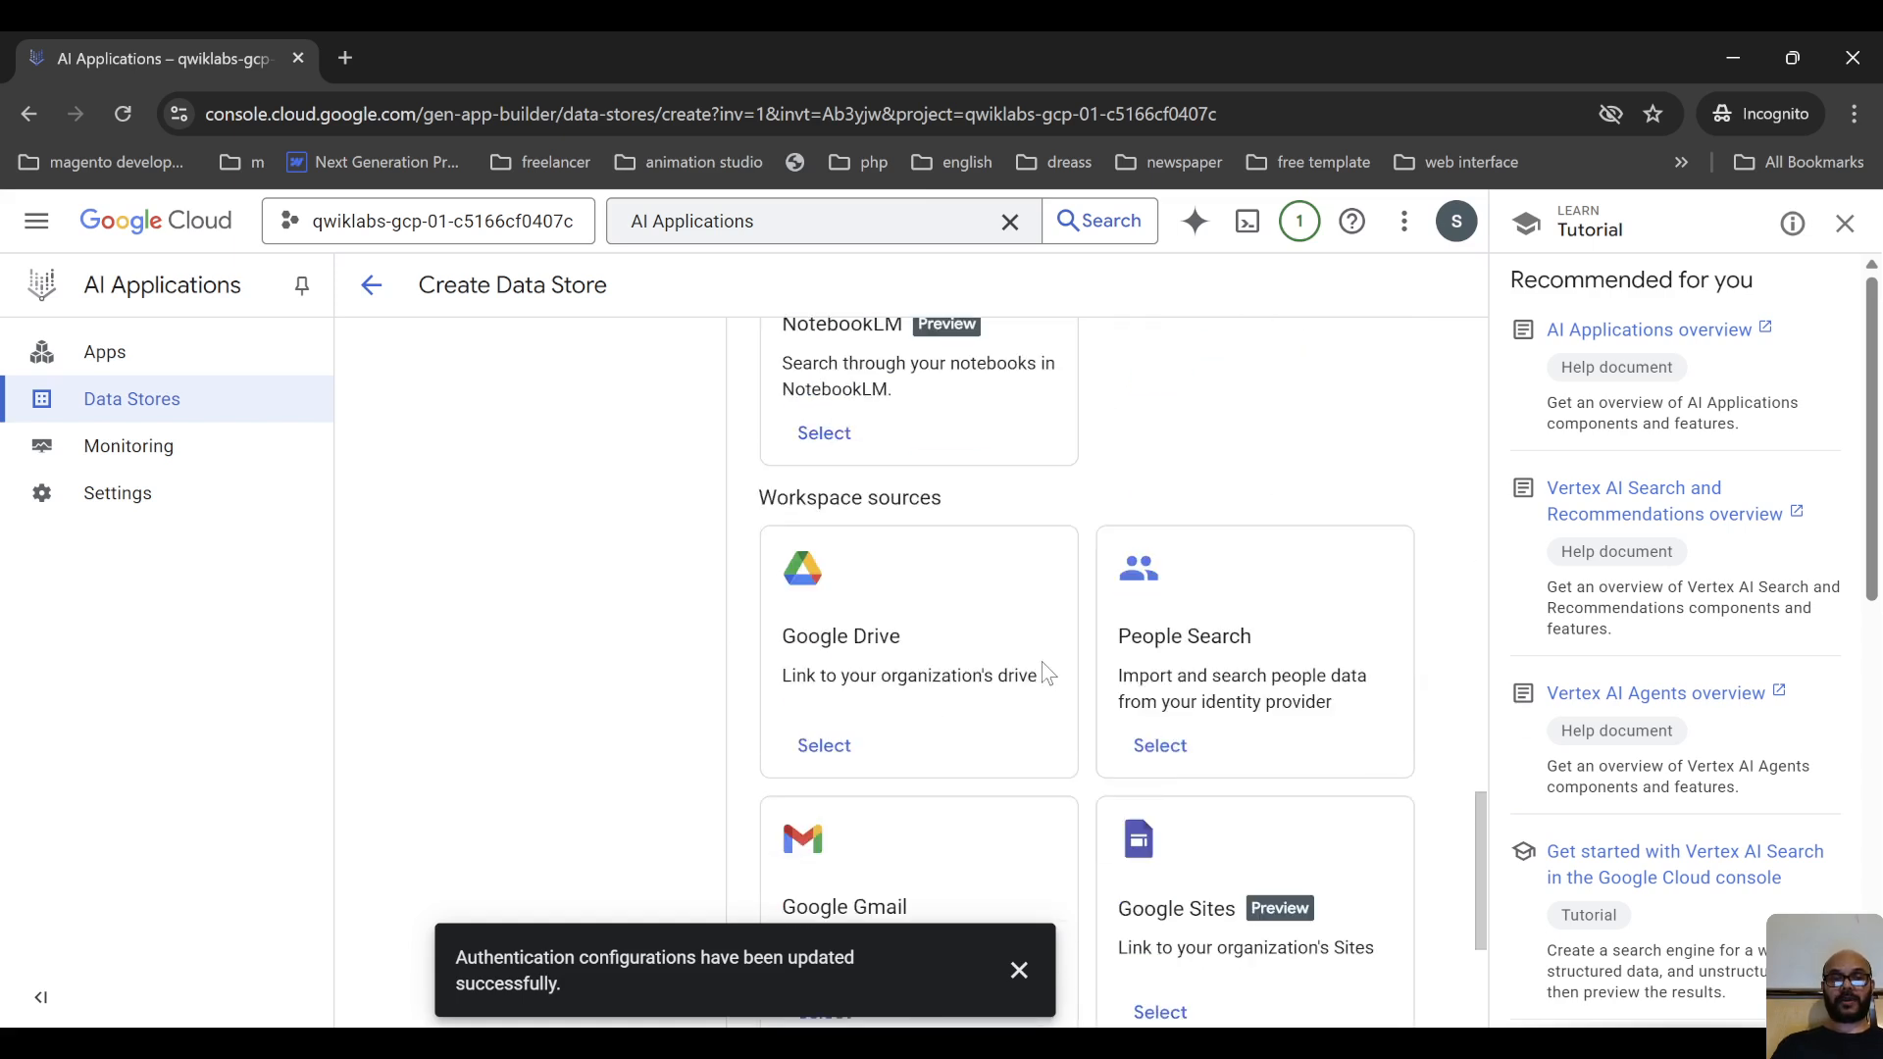
scroll(1292, 704, "down", 3)
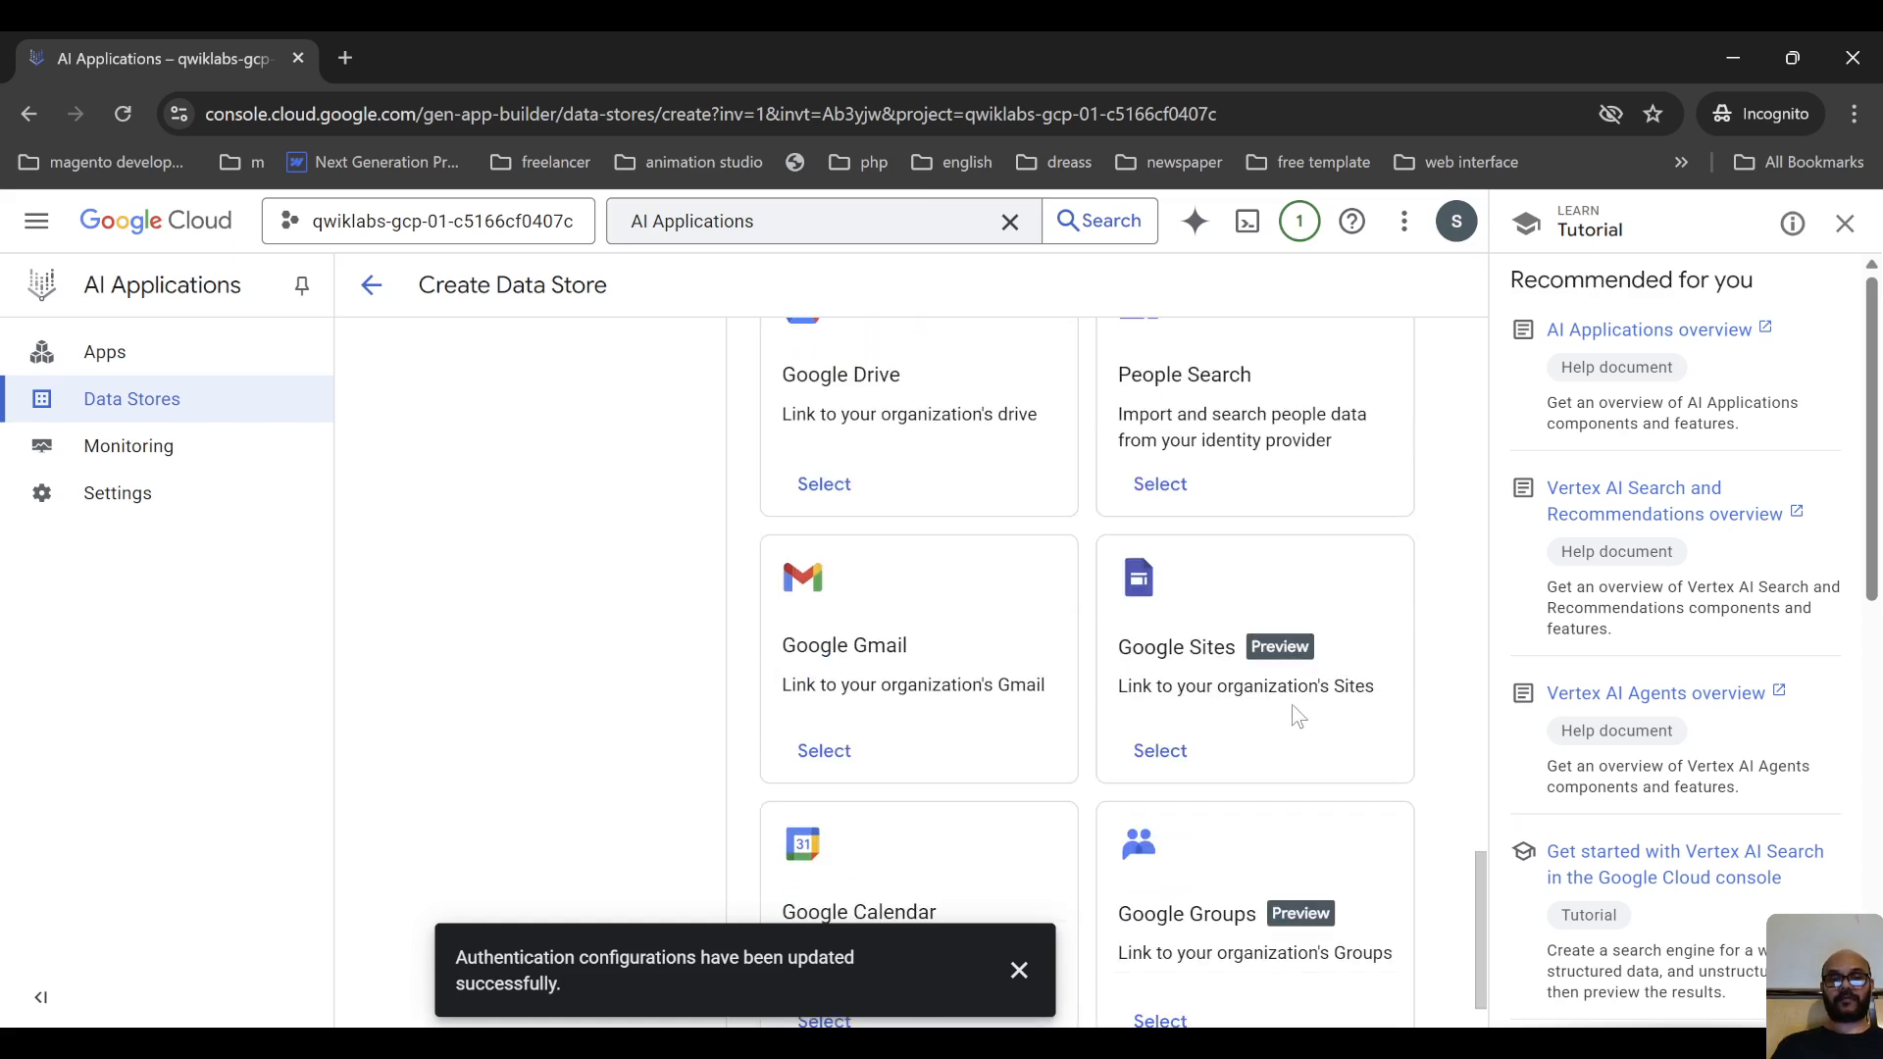
left_click(1017, 974)
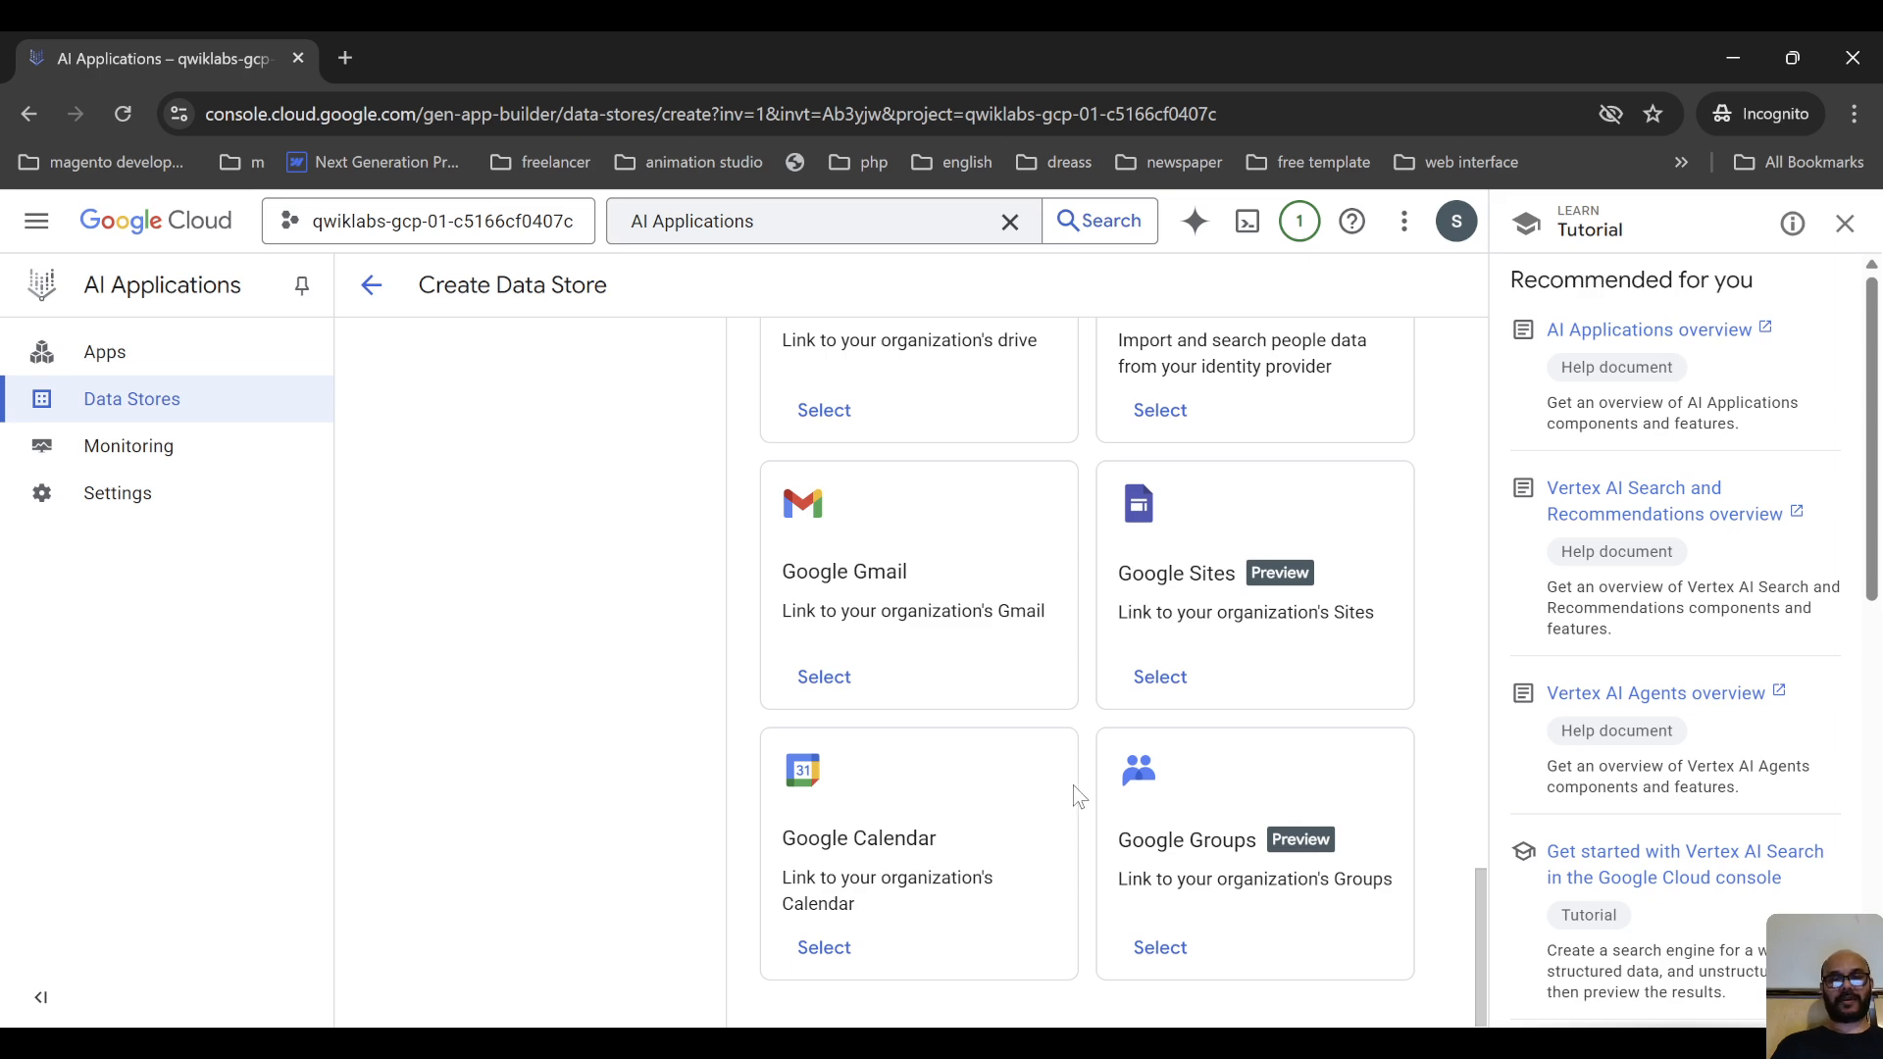
scroll(1074, 792, "up", 4)
scroll(1071, 794, "up", 15)
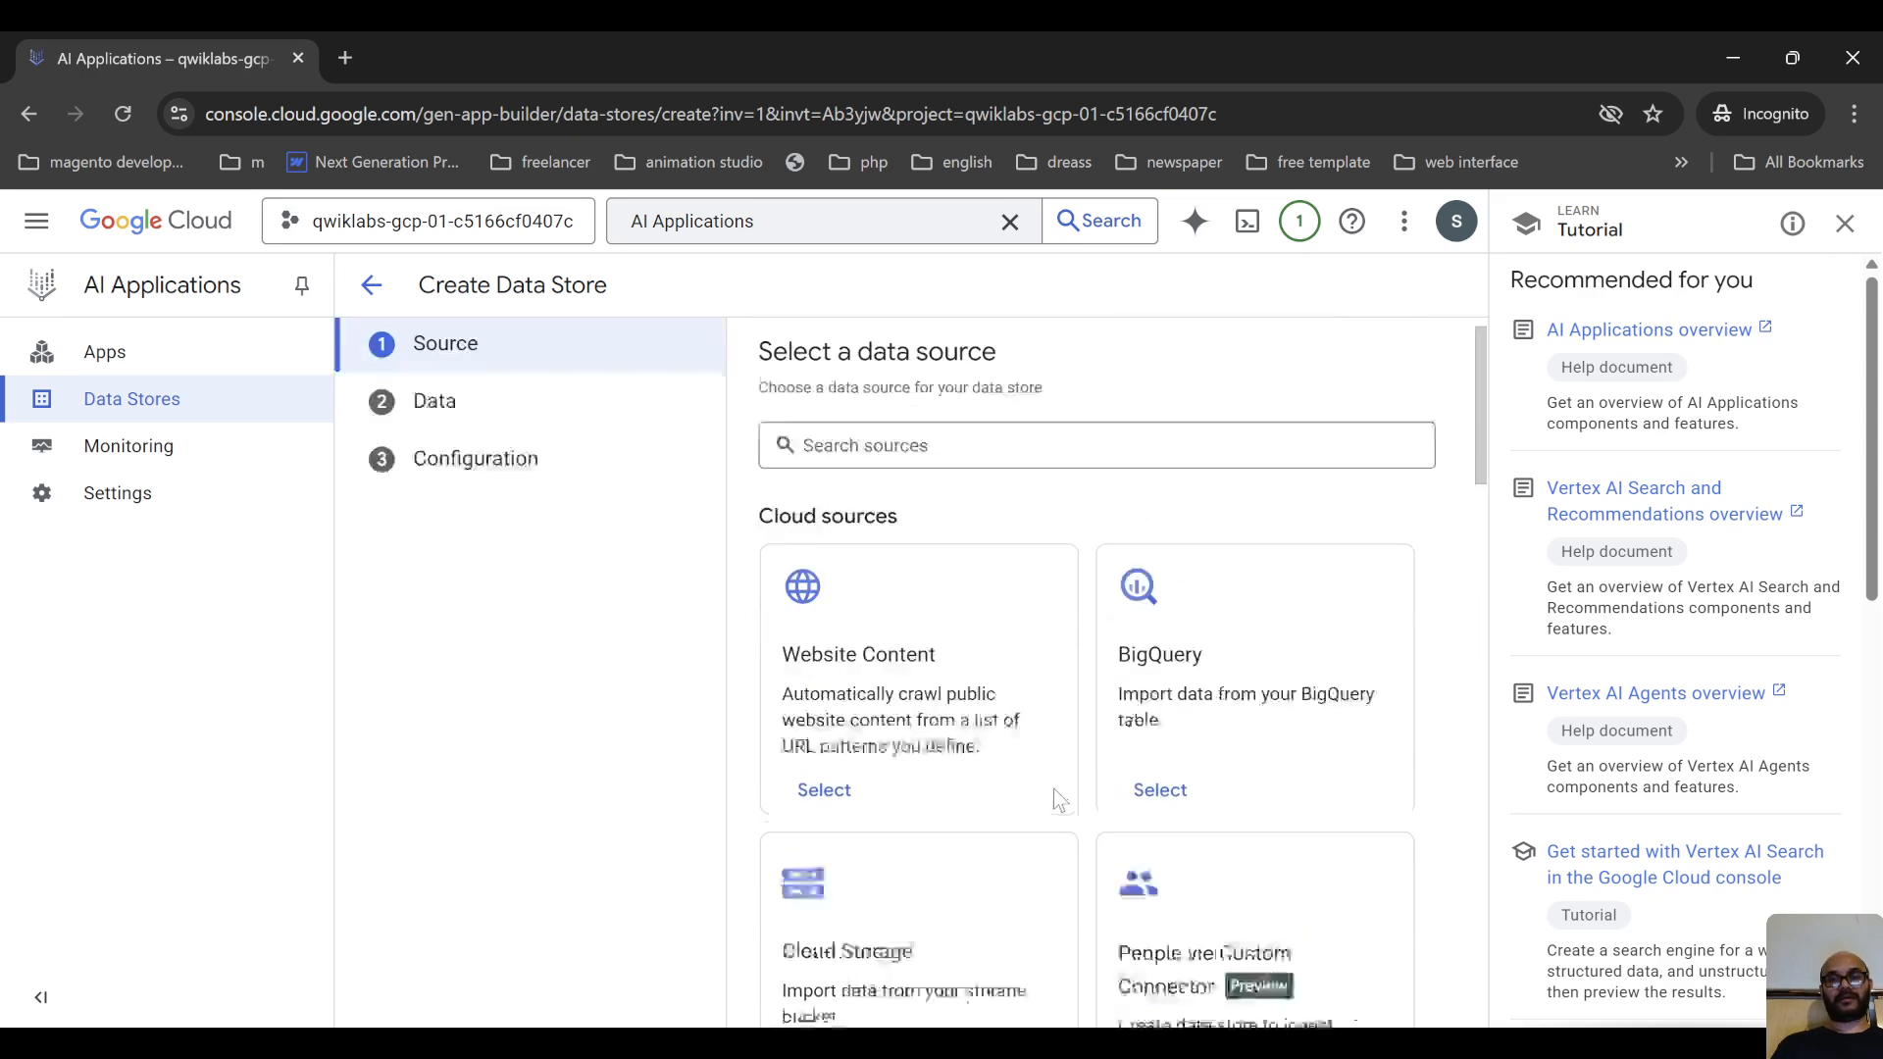
scroll(1049, 784, "down", 10)
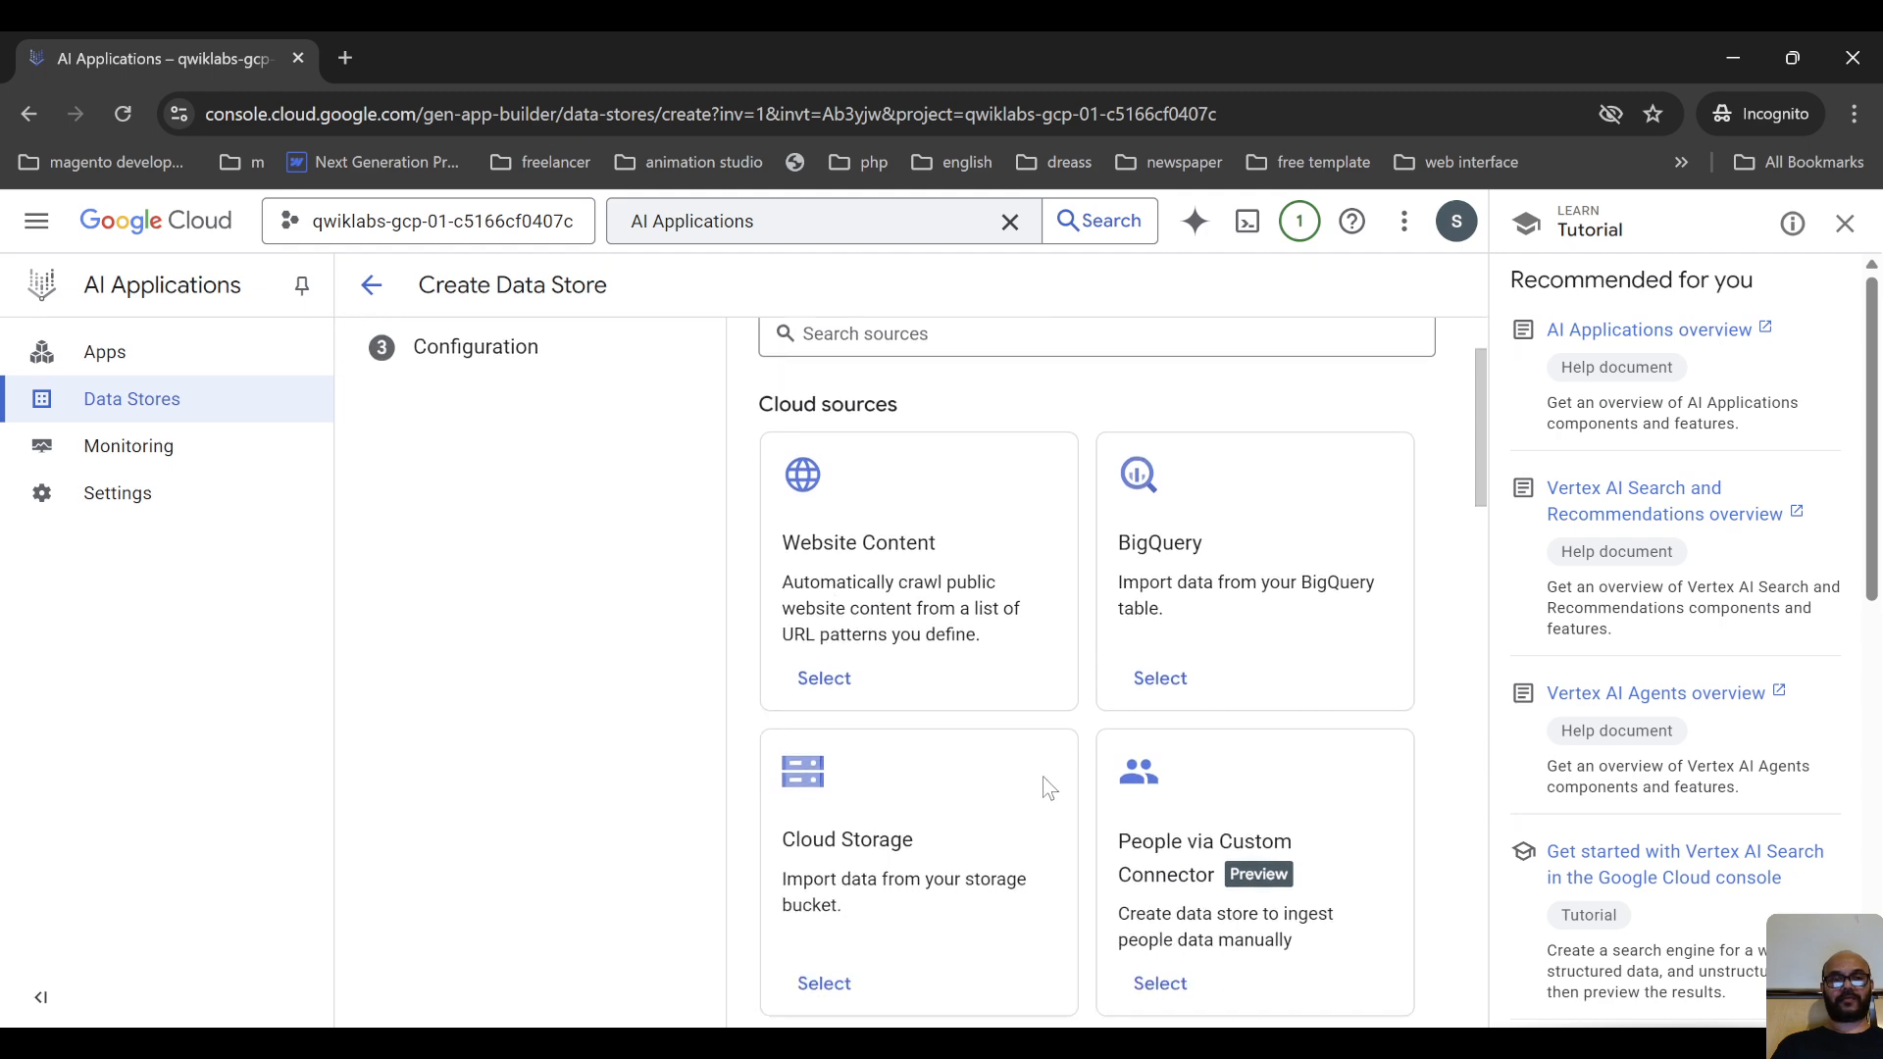
scroll(1042, 781, "down", 8)
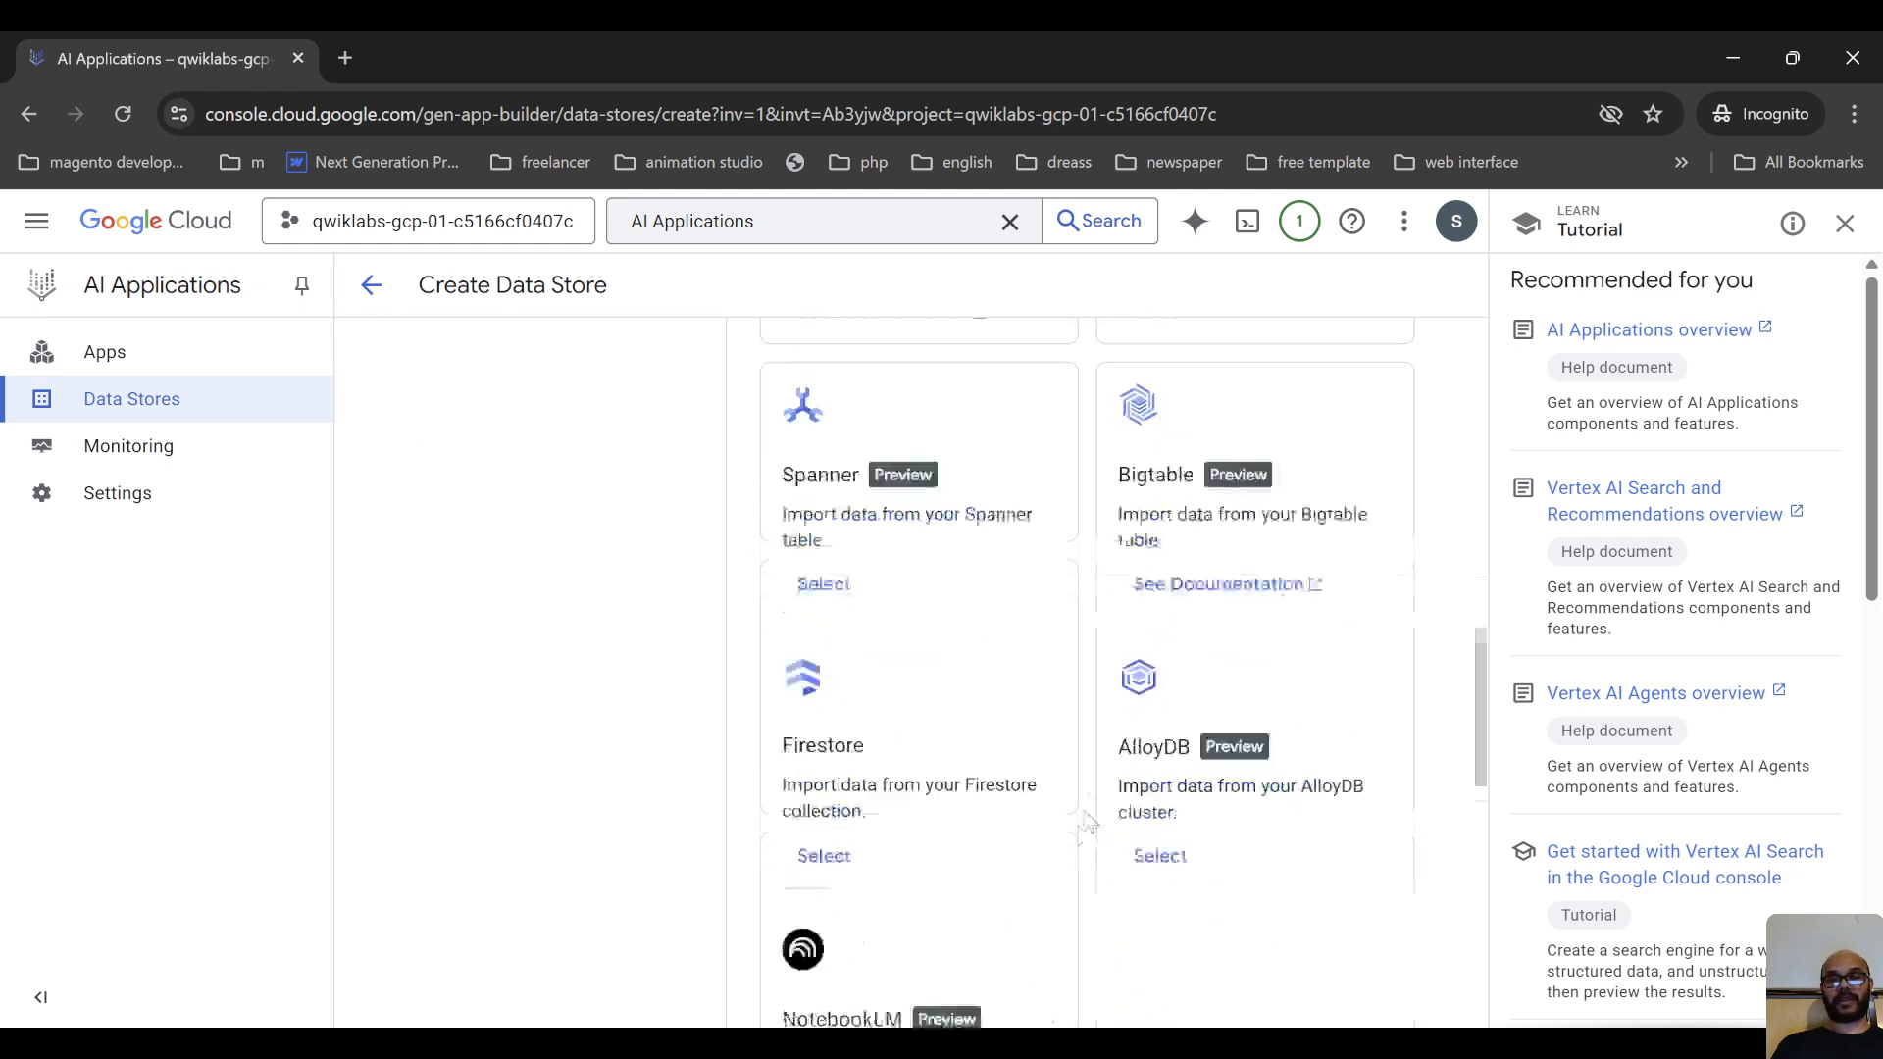
scroll(1075, 779, "down", 7)
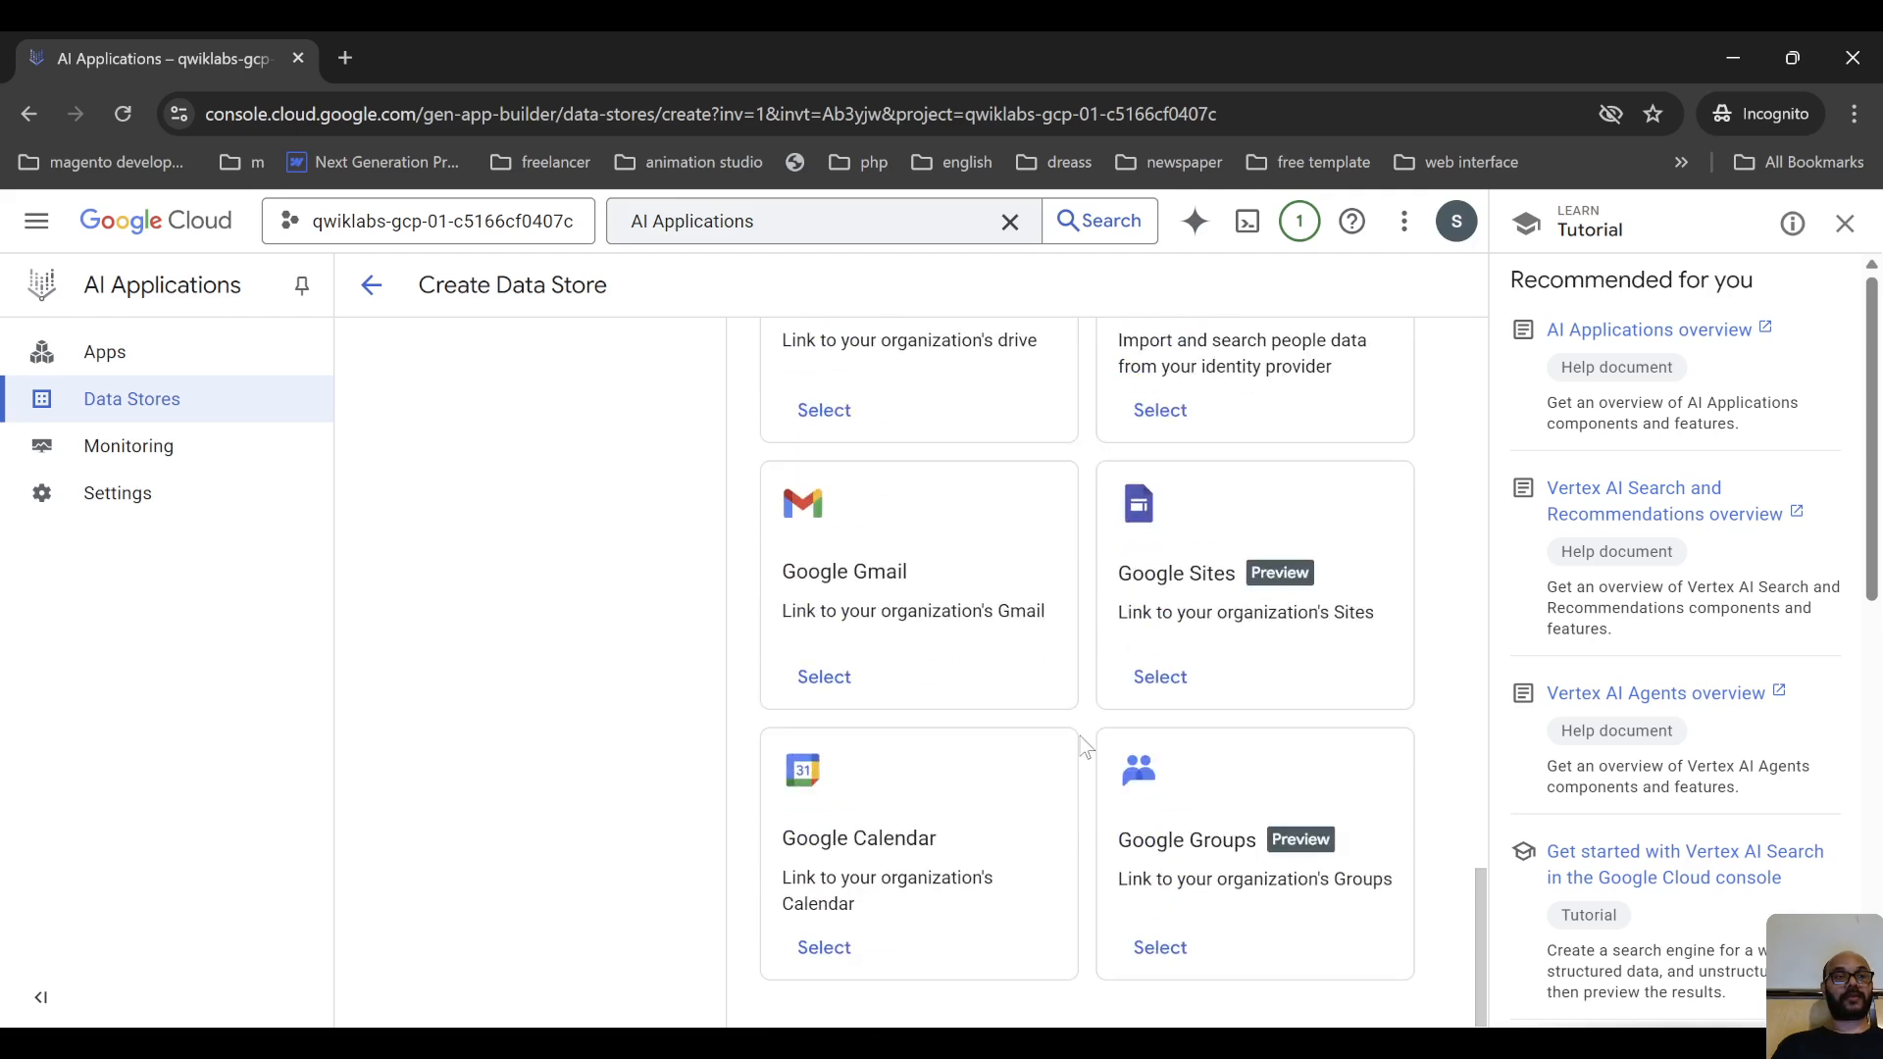
Choose Google Drive as the data source and continue with all drives selected for syncing
scroll(1033, 609, "up", 4)
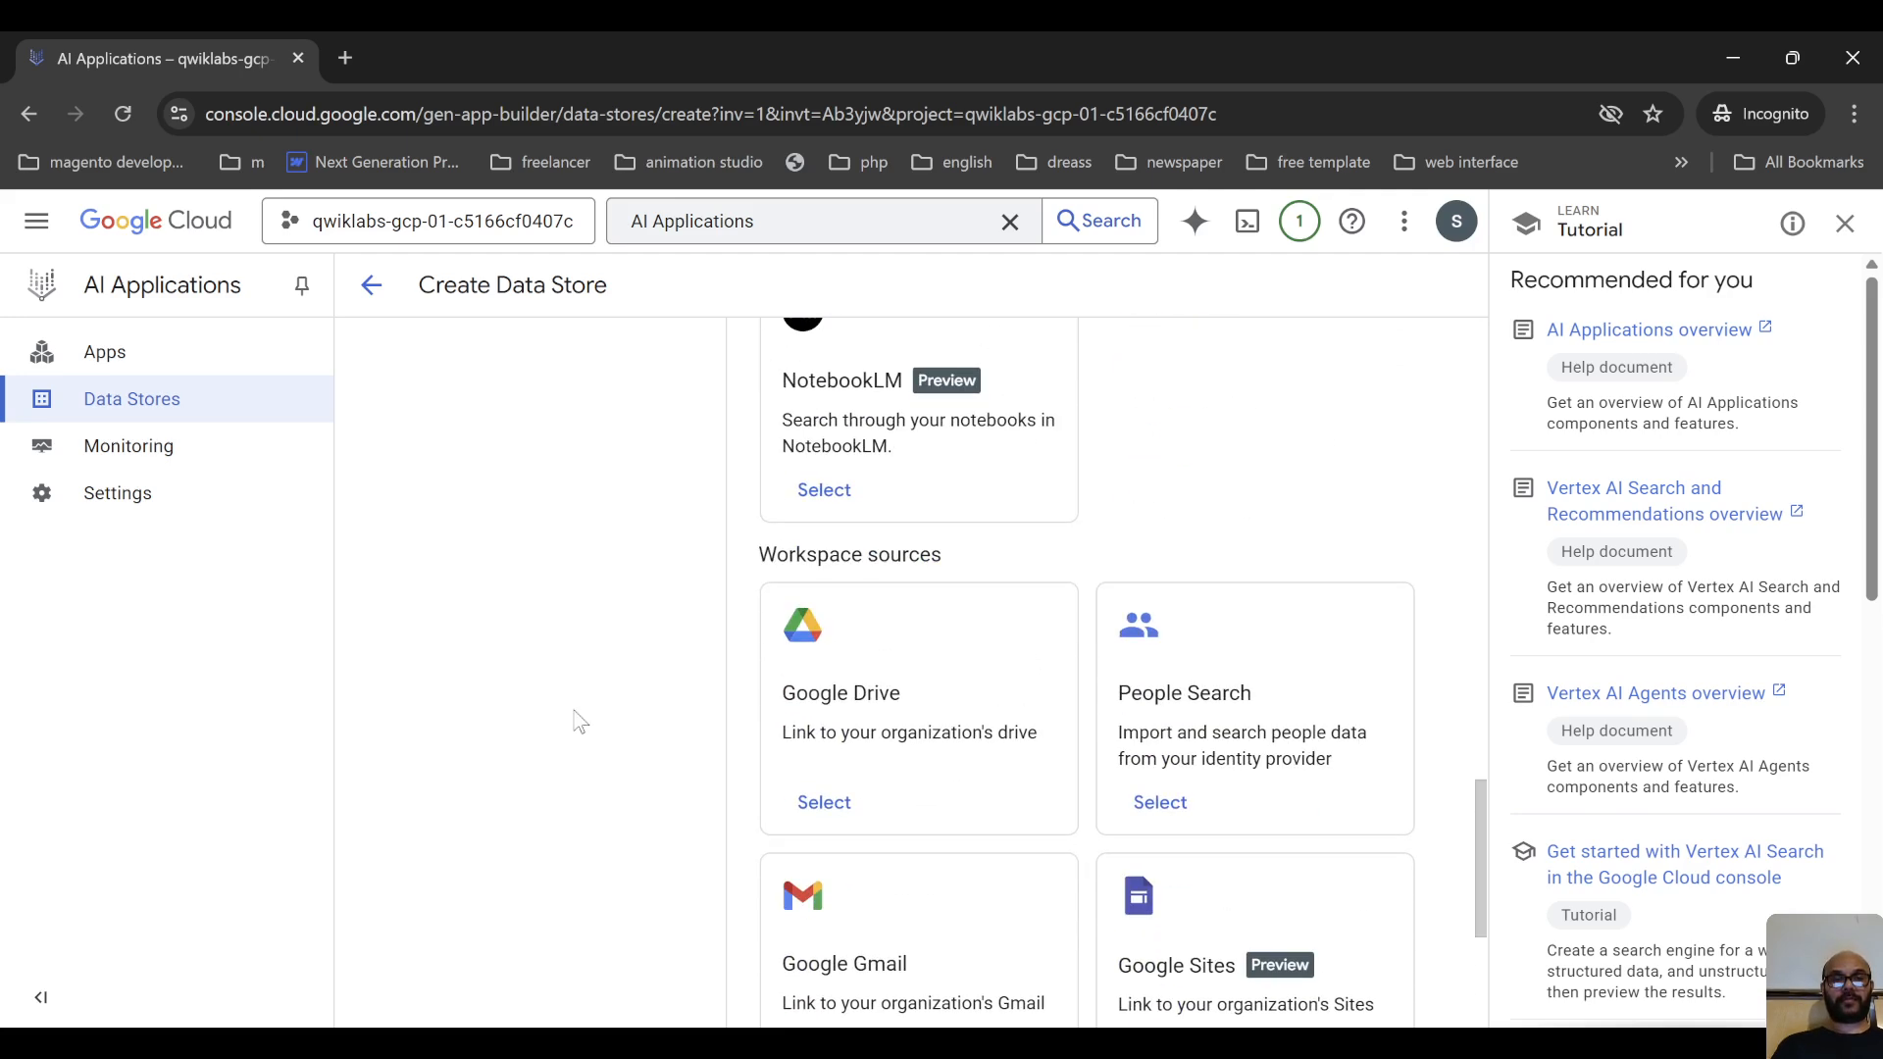
left_click(824, 806)
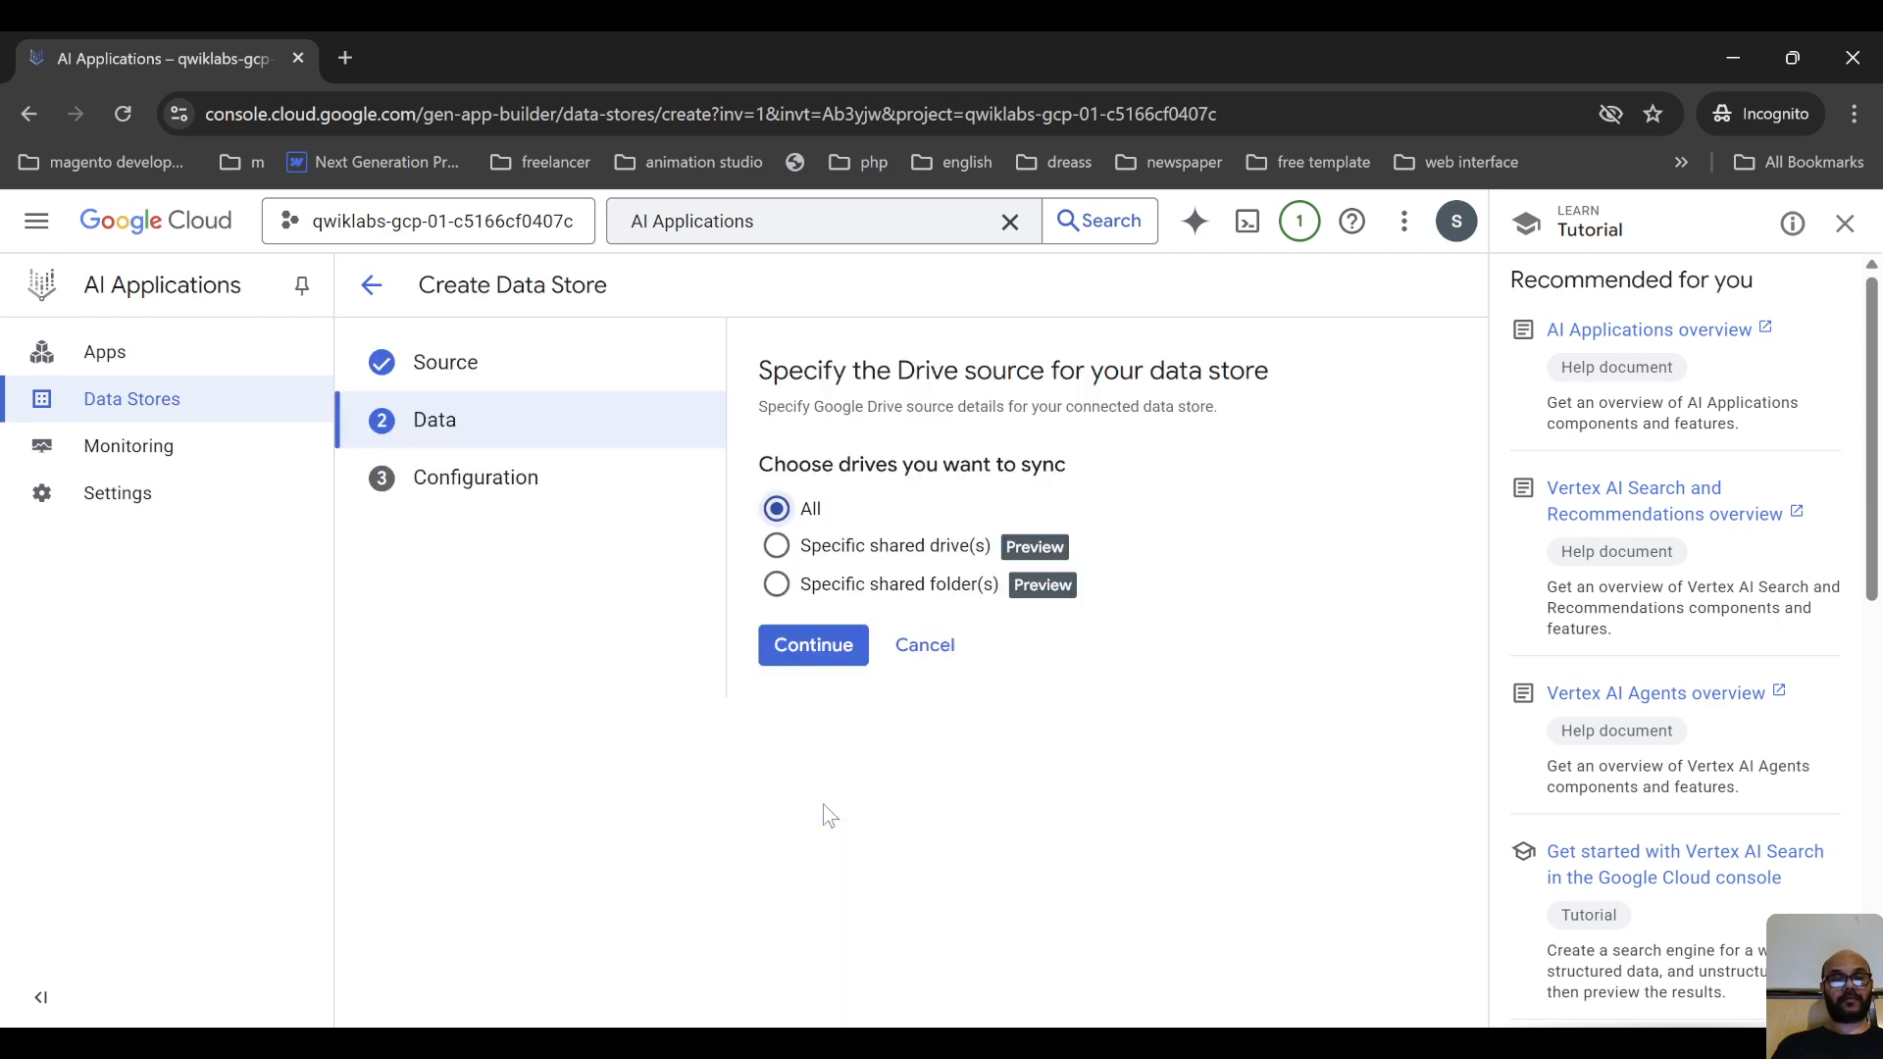
left_click(834, 650)
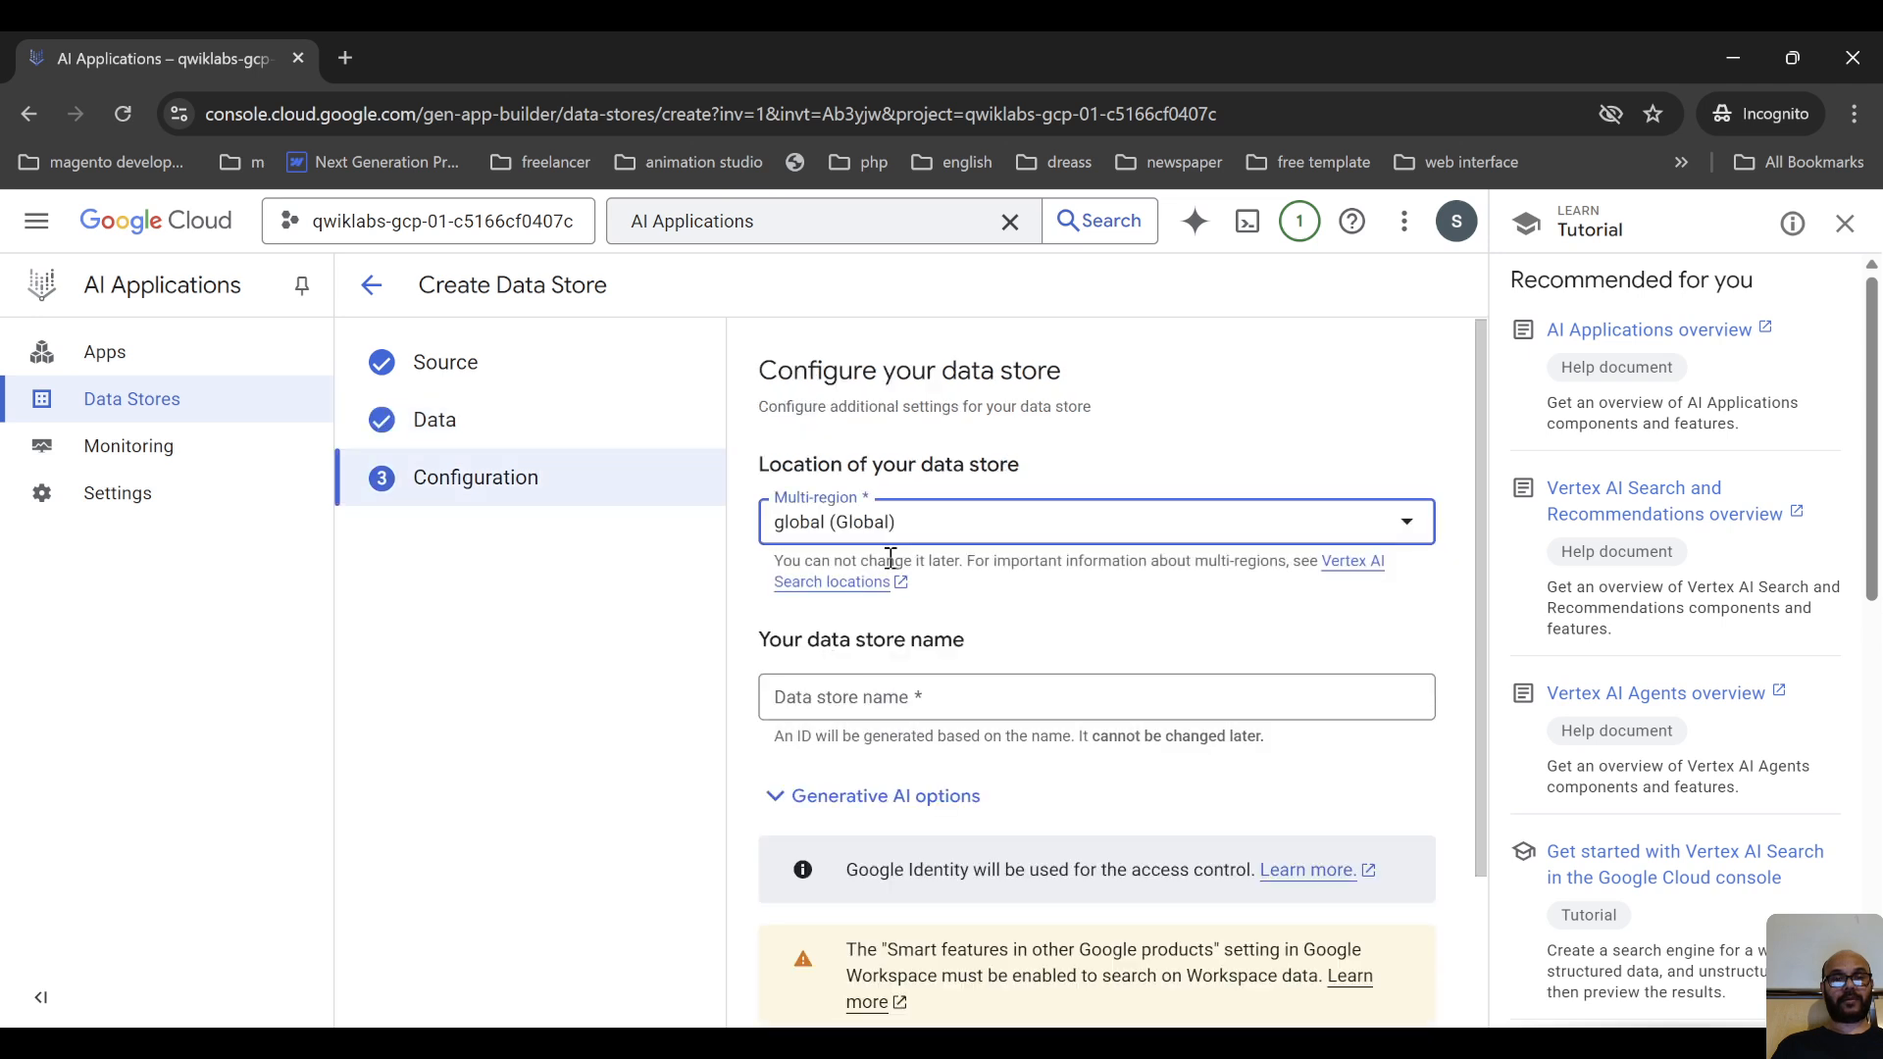
Name the data store "Google Drive" and create it in the global multi-region
left_click(901, 706)
type("Google Drive")
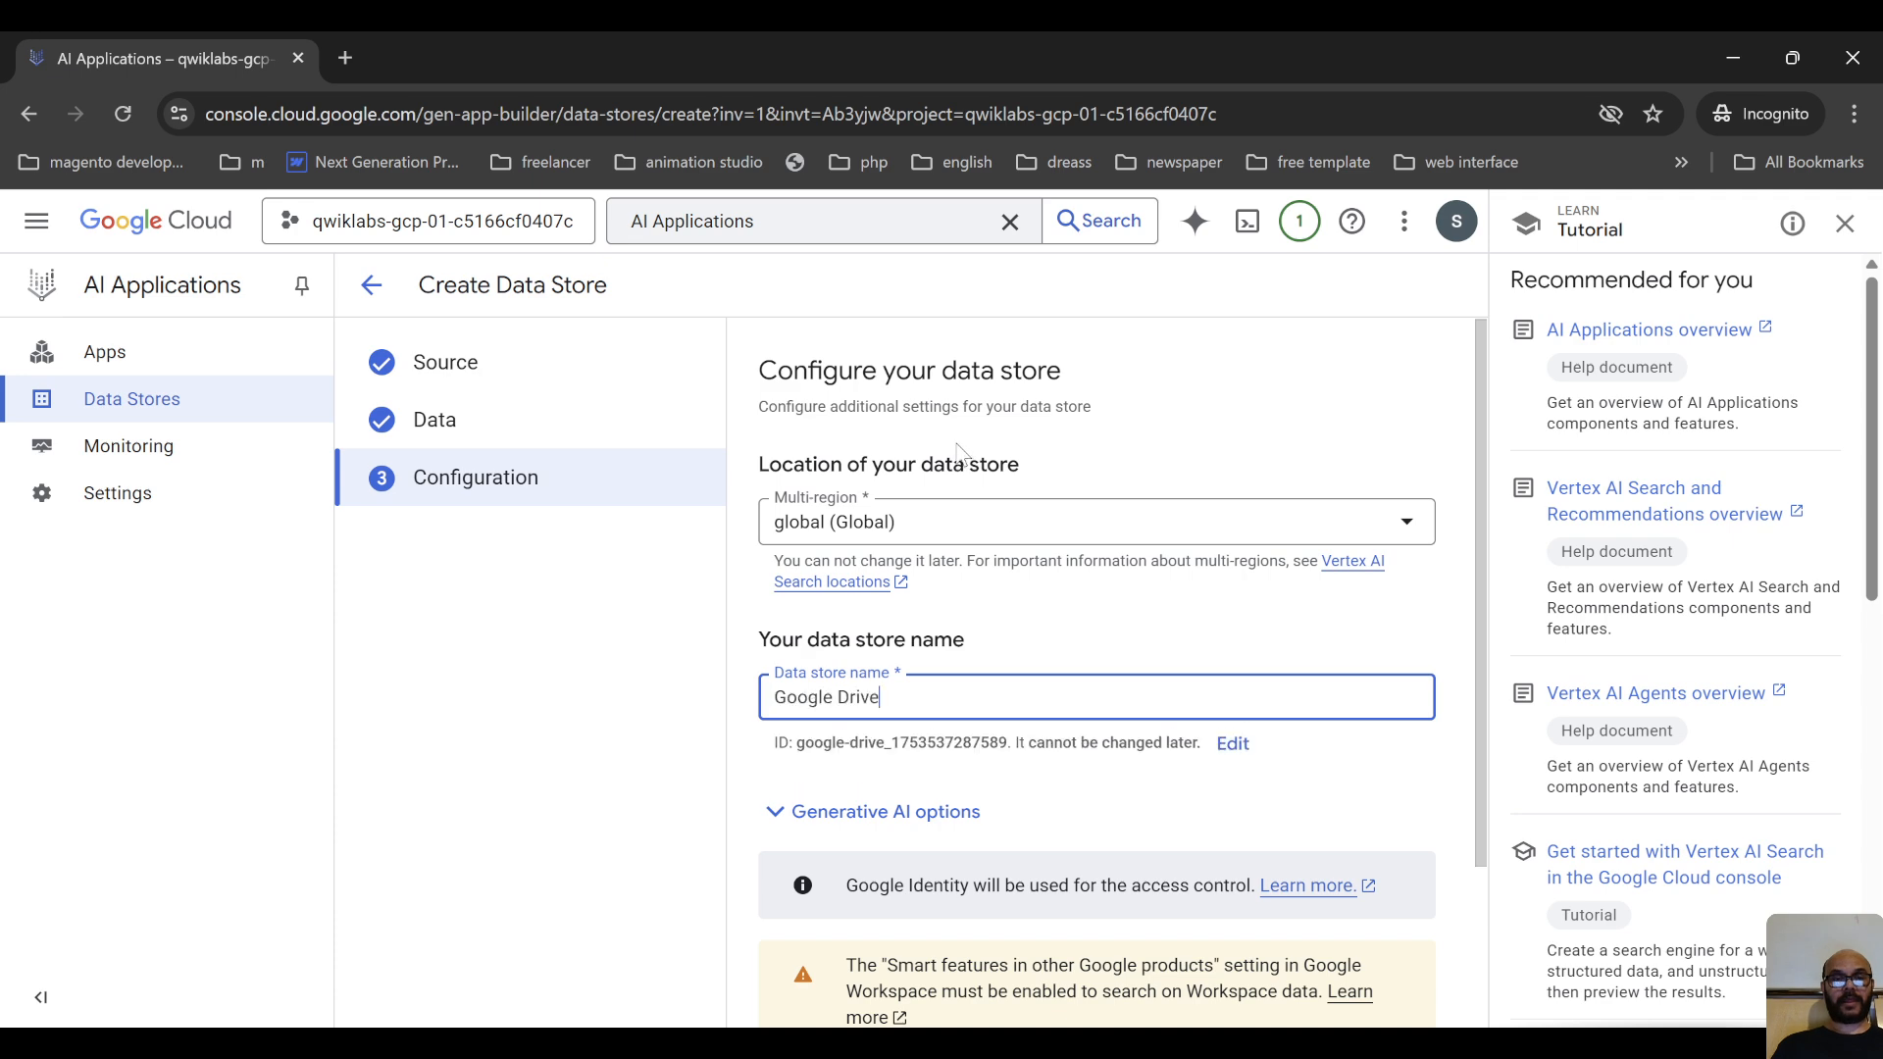
scroll(957, 589, "down", 2)
left_click(810, 990)
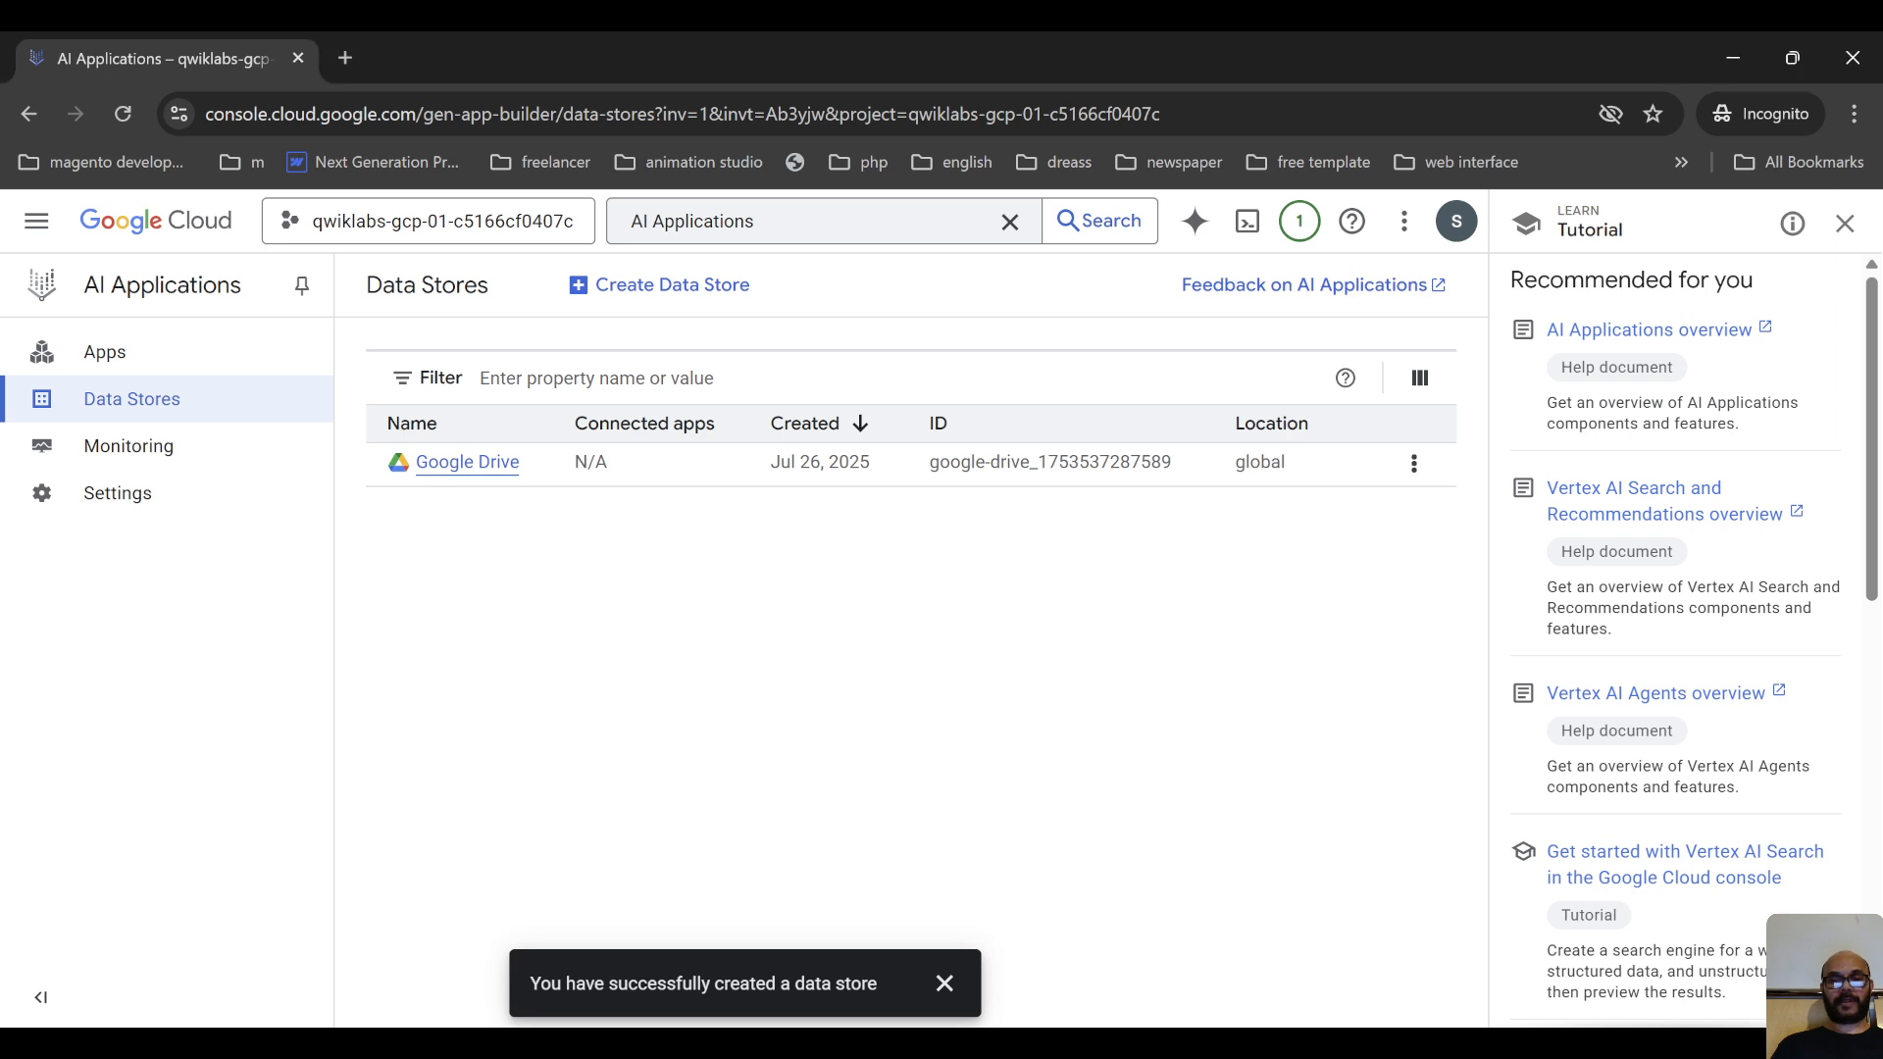
Start creating a new app in AI Applications
left_click(108, 352)
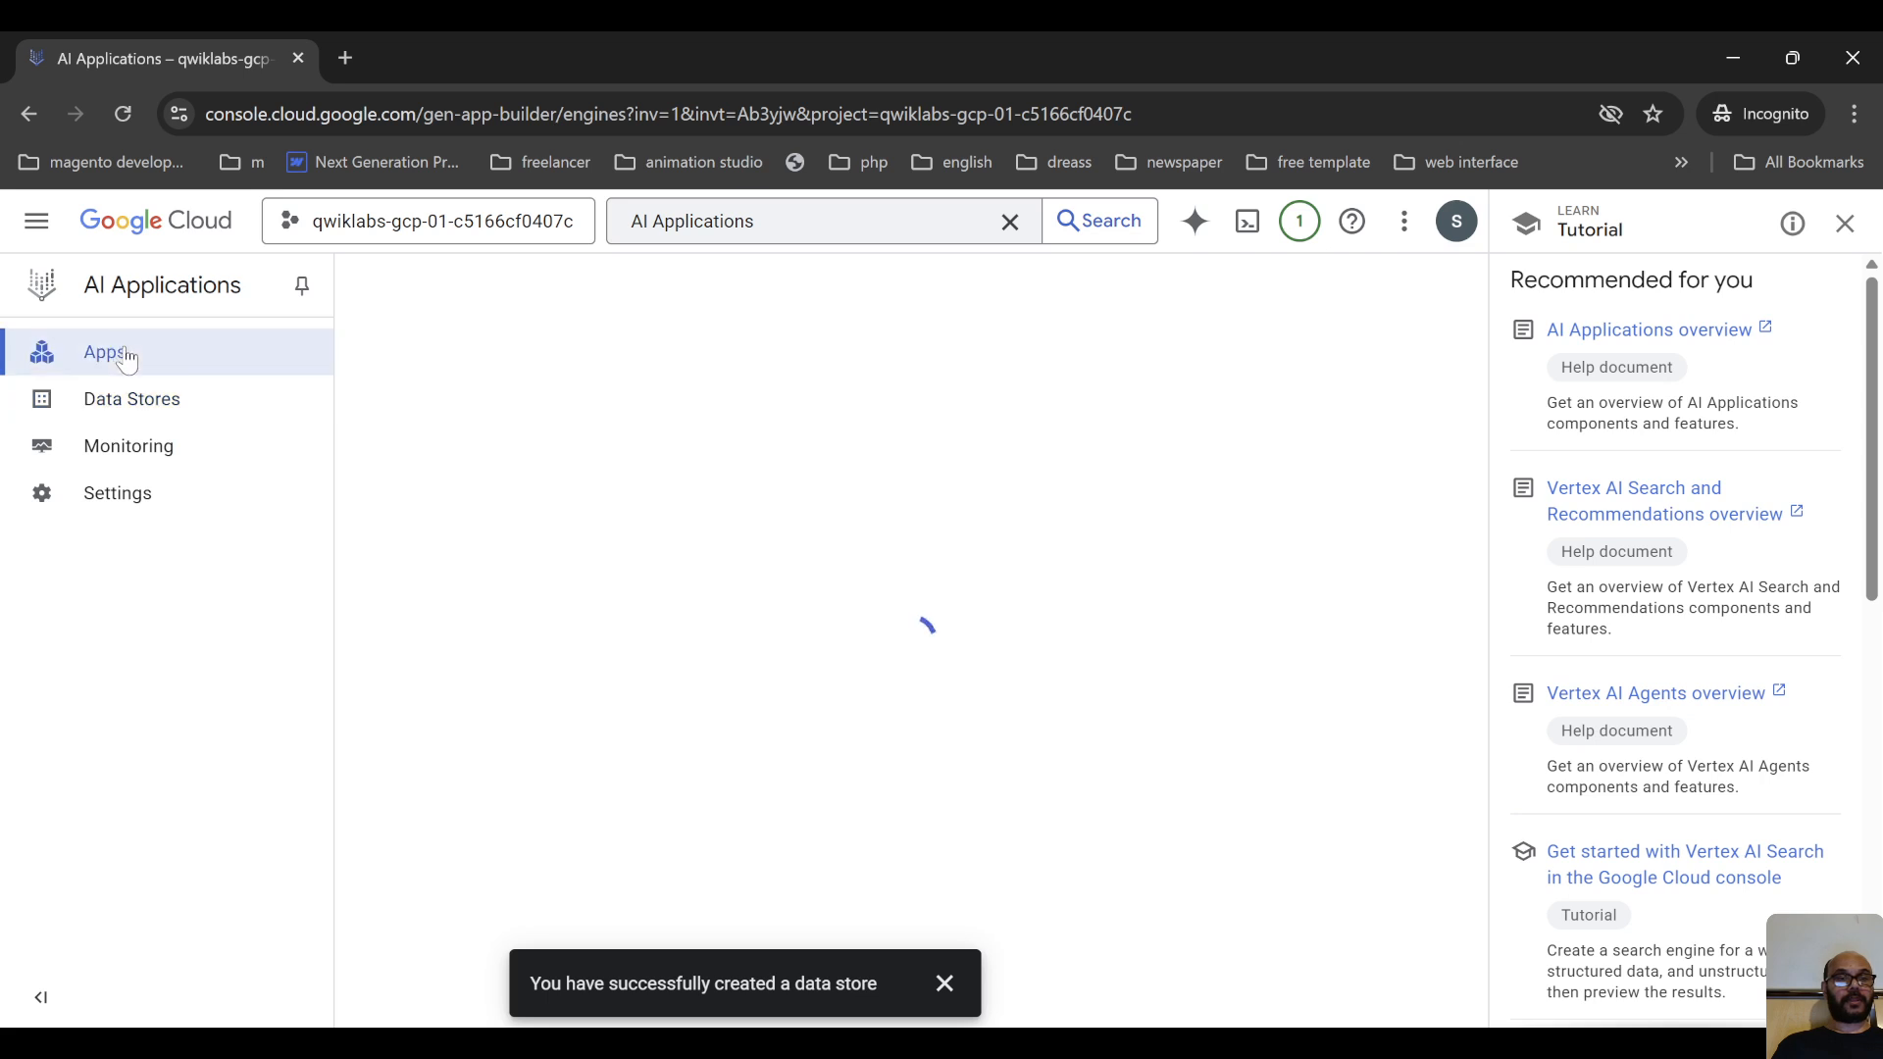
left_click(571, 286)
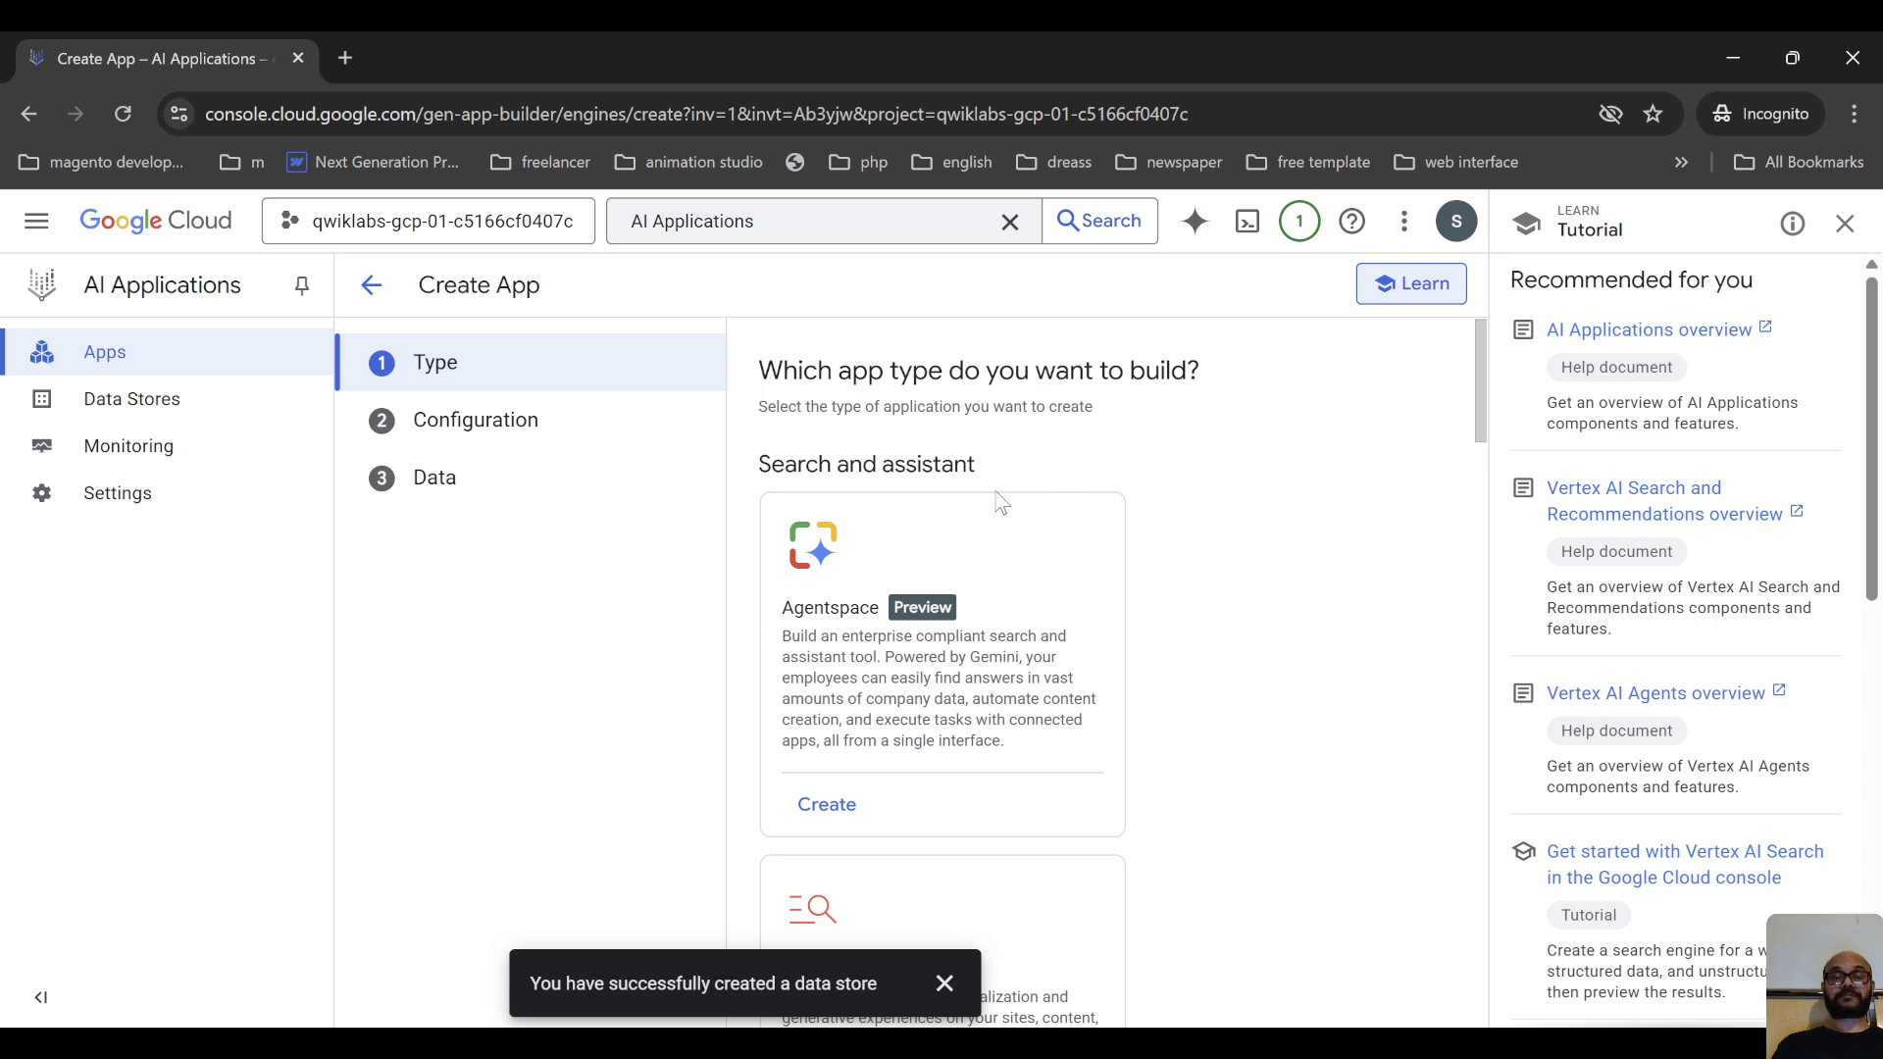
Examine the search and assistant app types, including Agentspace, custom search, site search with AI mode, media search and search for commerce
scroll(981, 499, "down", 2)
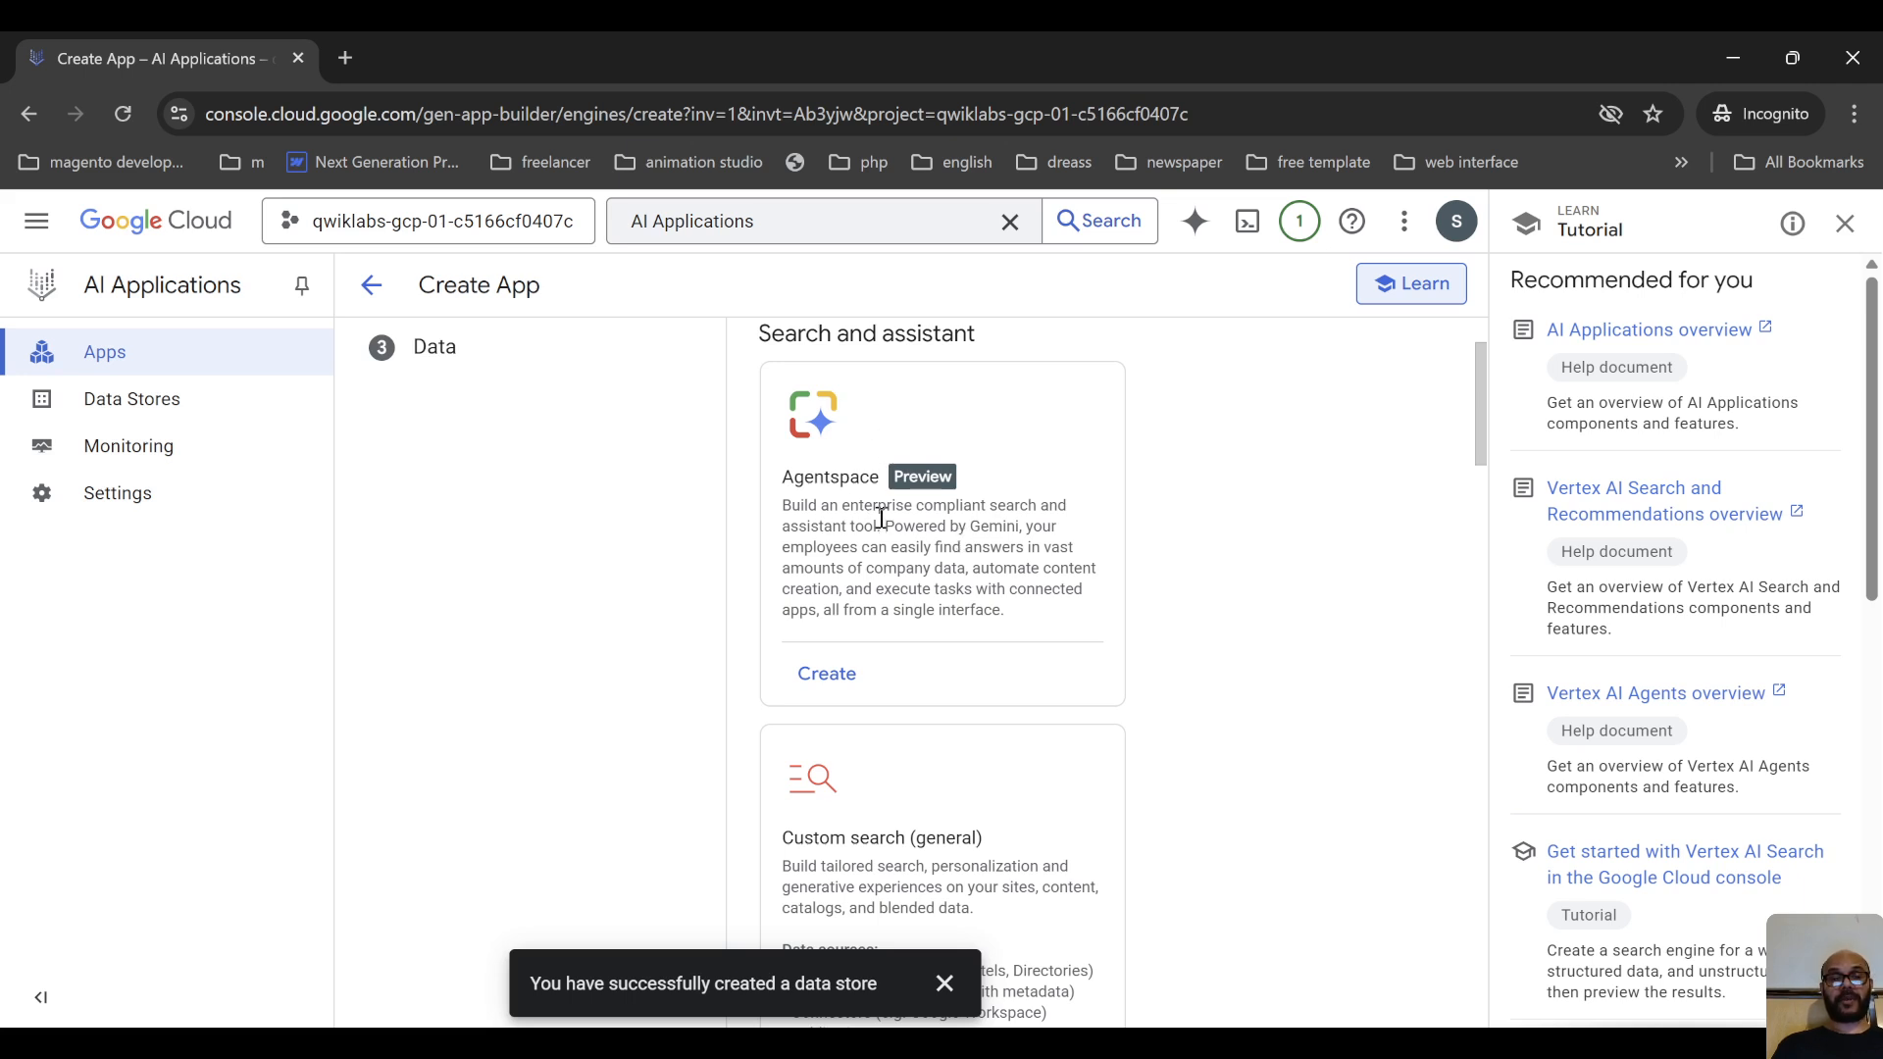
scroll(880, 527, "down", 3)
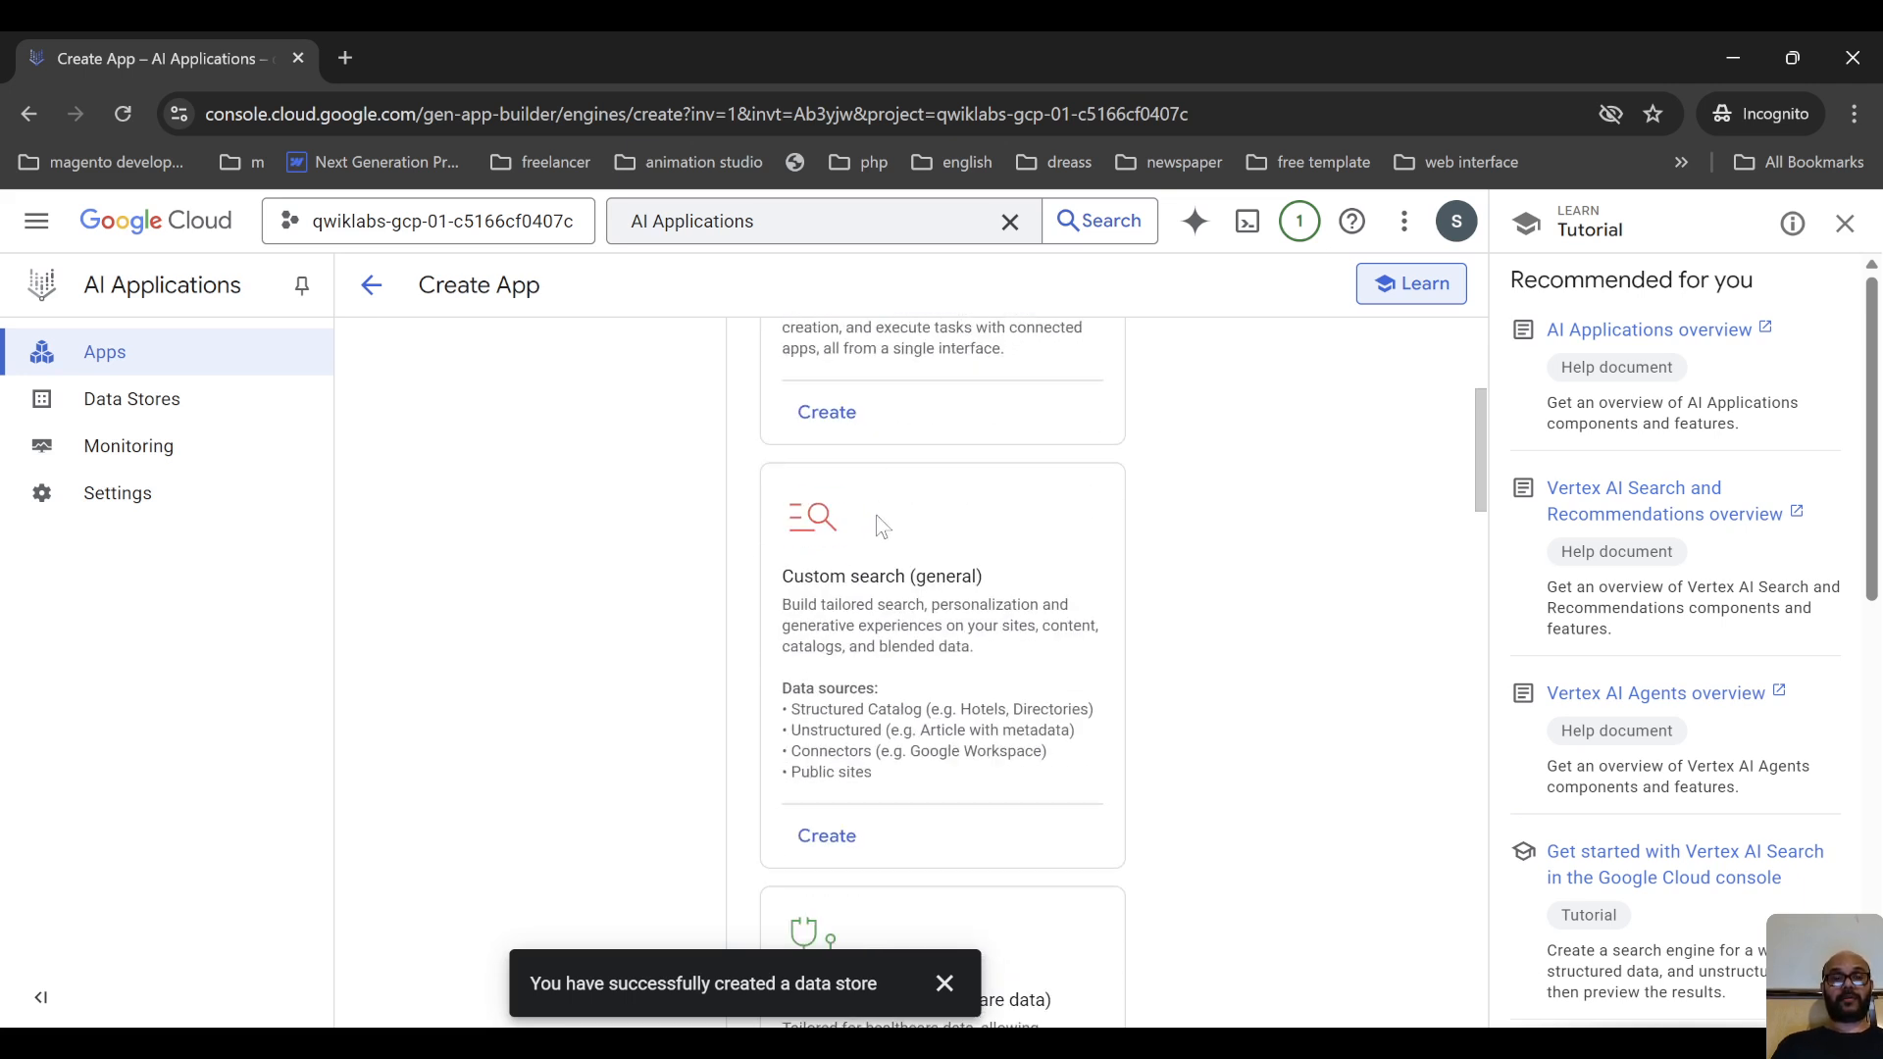
scroll(880, 526, "up", 3)
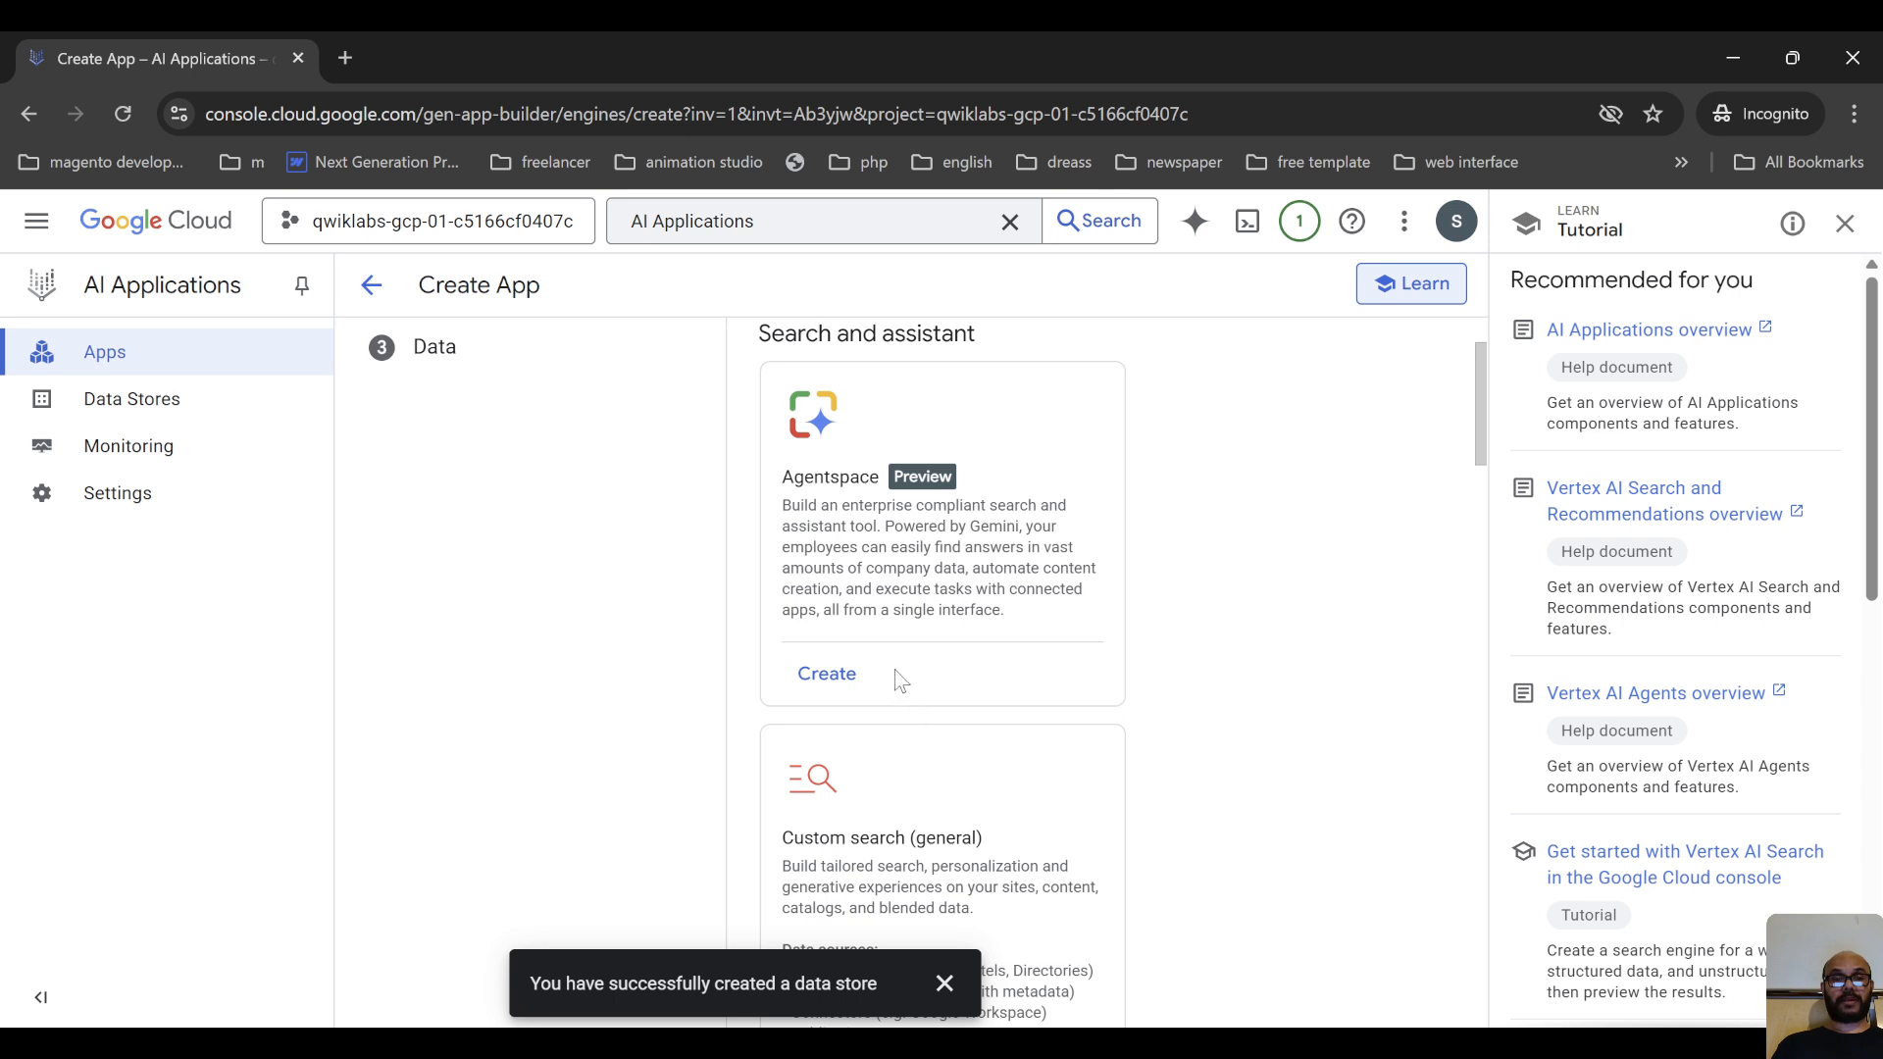
scroll(917, 616, "down", 1)
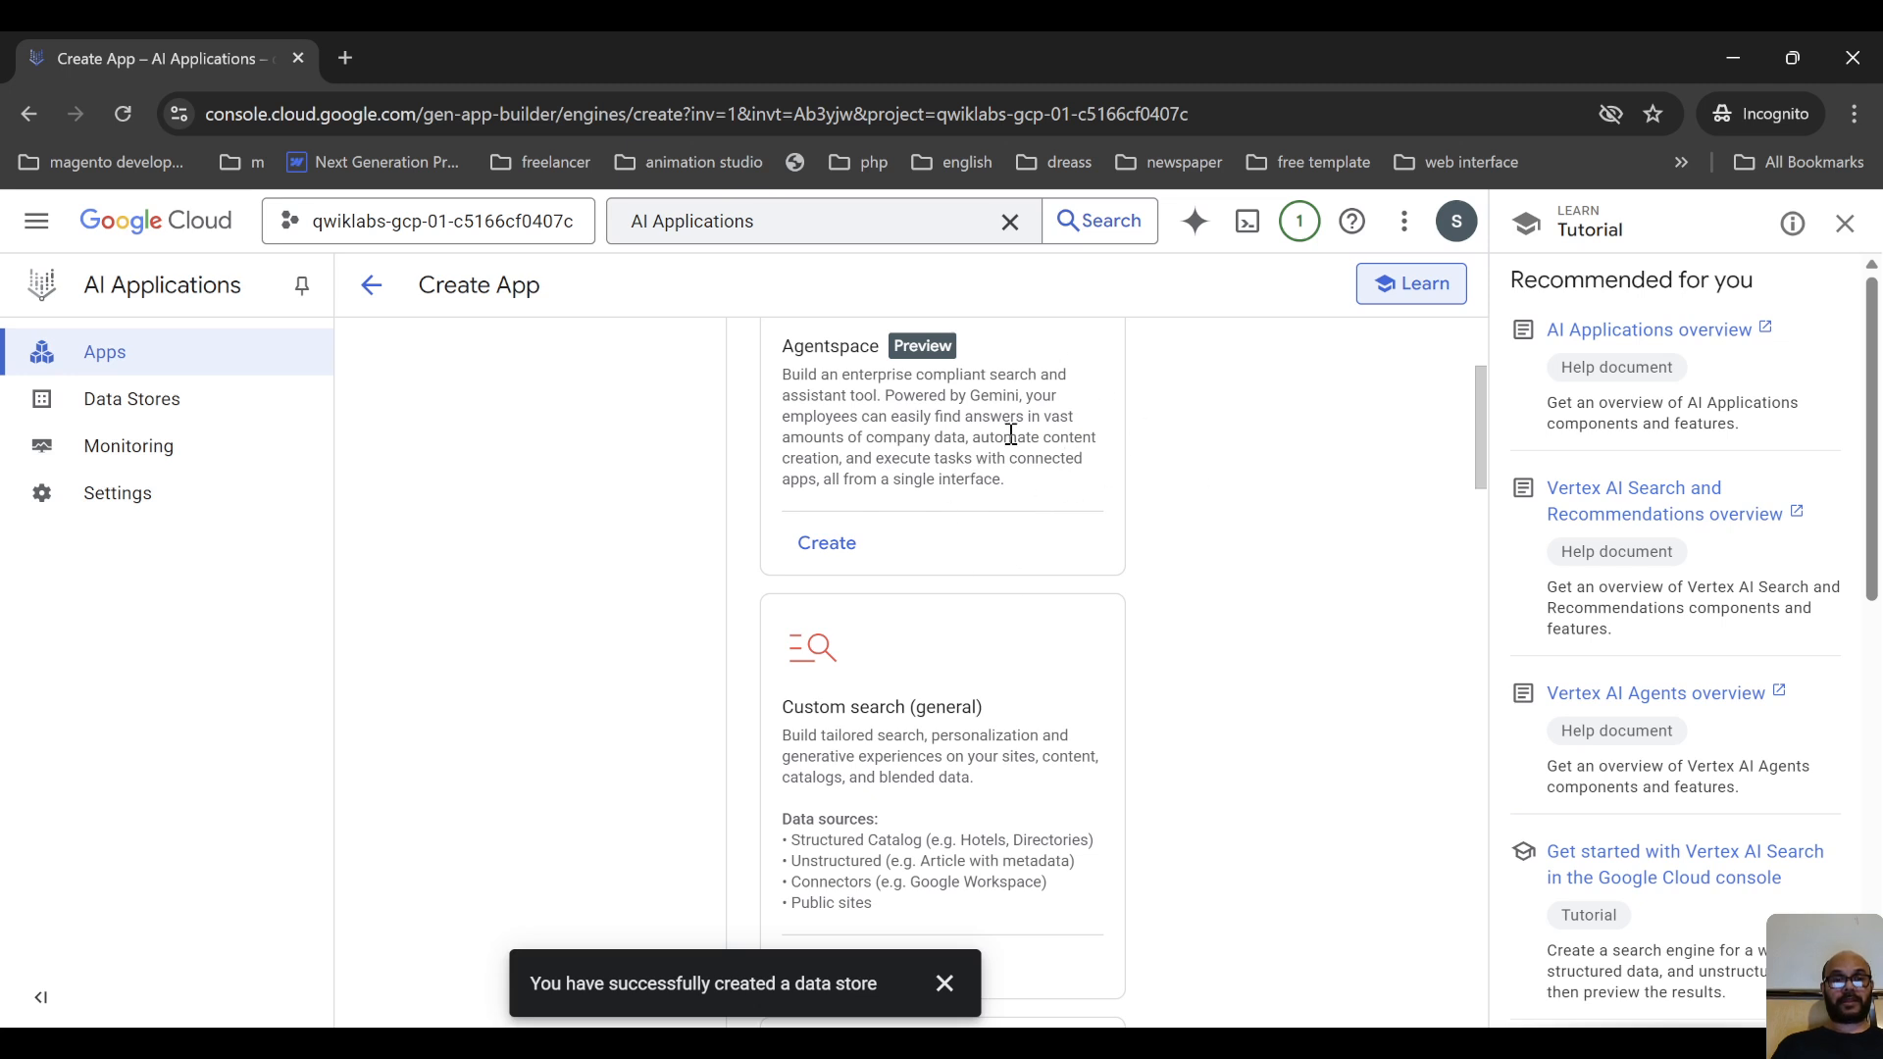
scroll(969, 451, "down", 1)
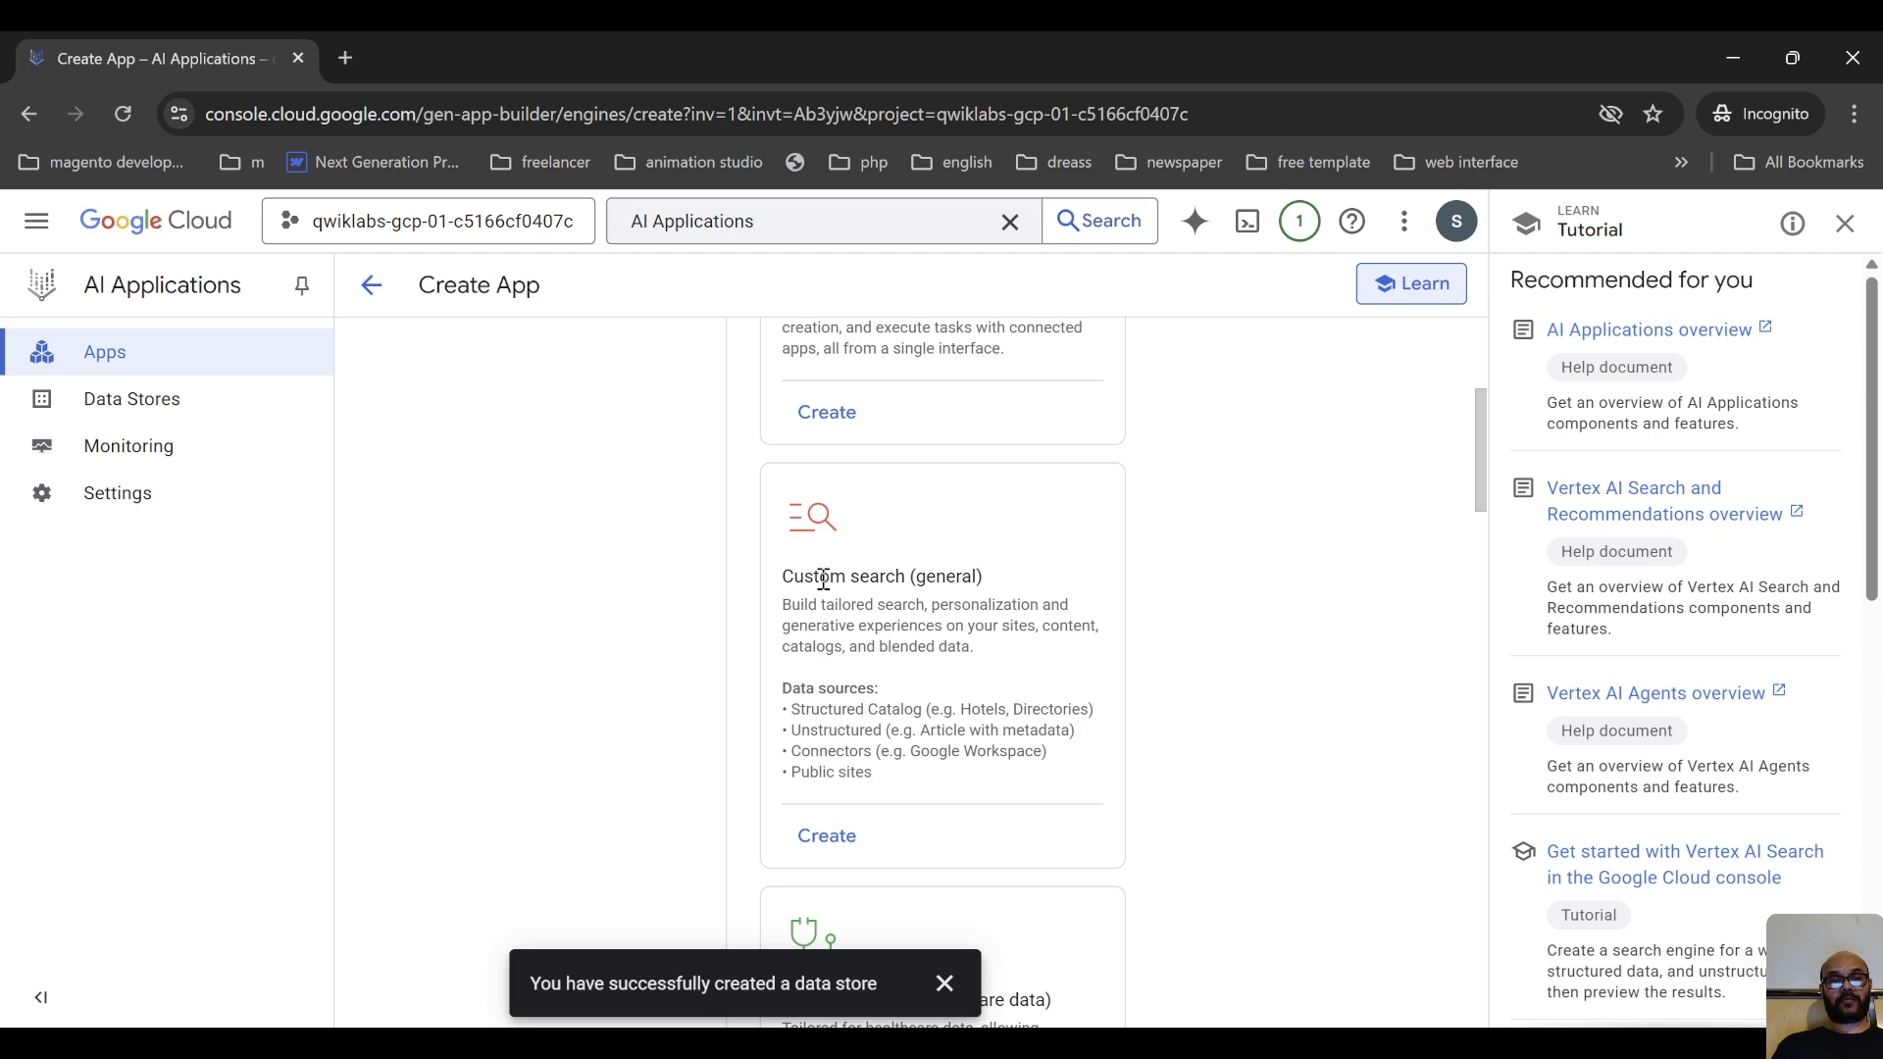
scroll(909, 692, "down", 4)
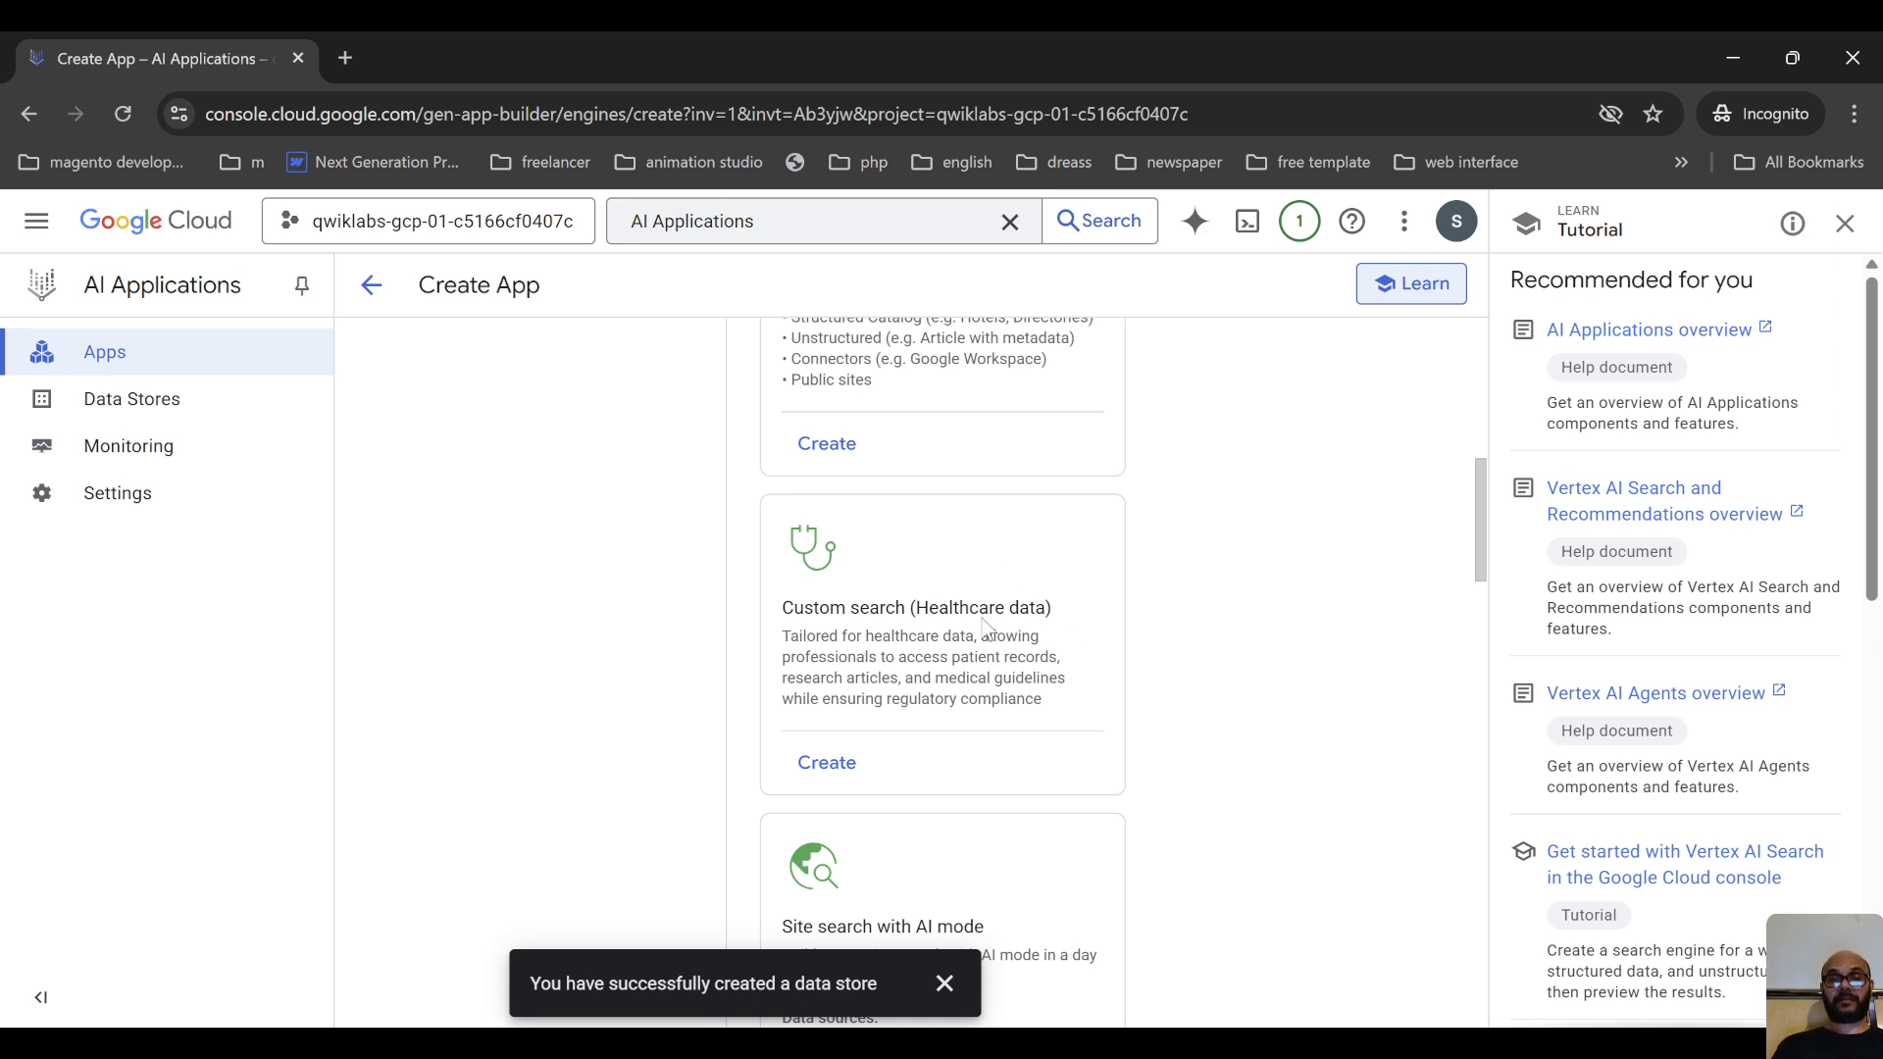
scroll(1026, 633, "down", 3)
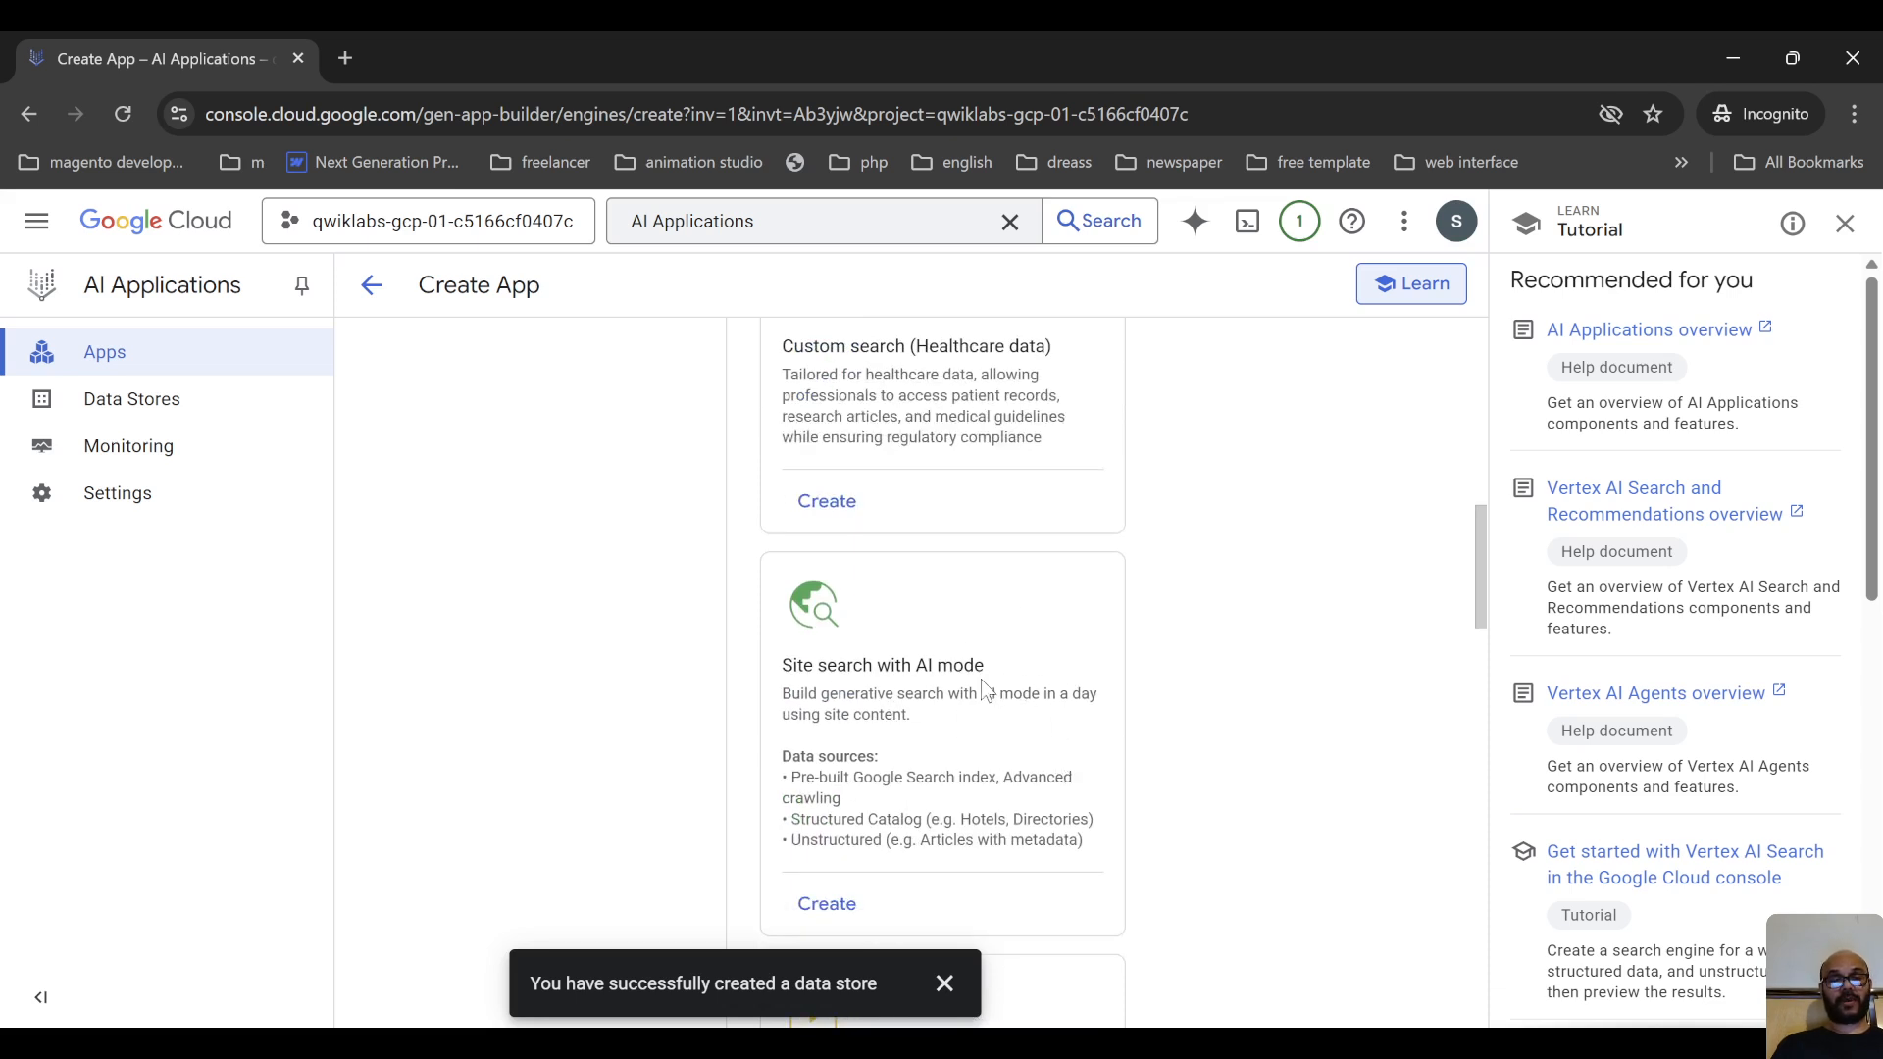
scroll(978, 687, "down", 2)
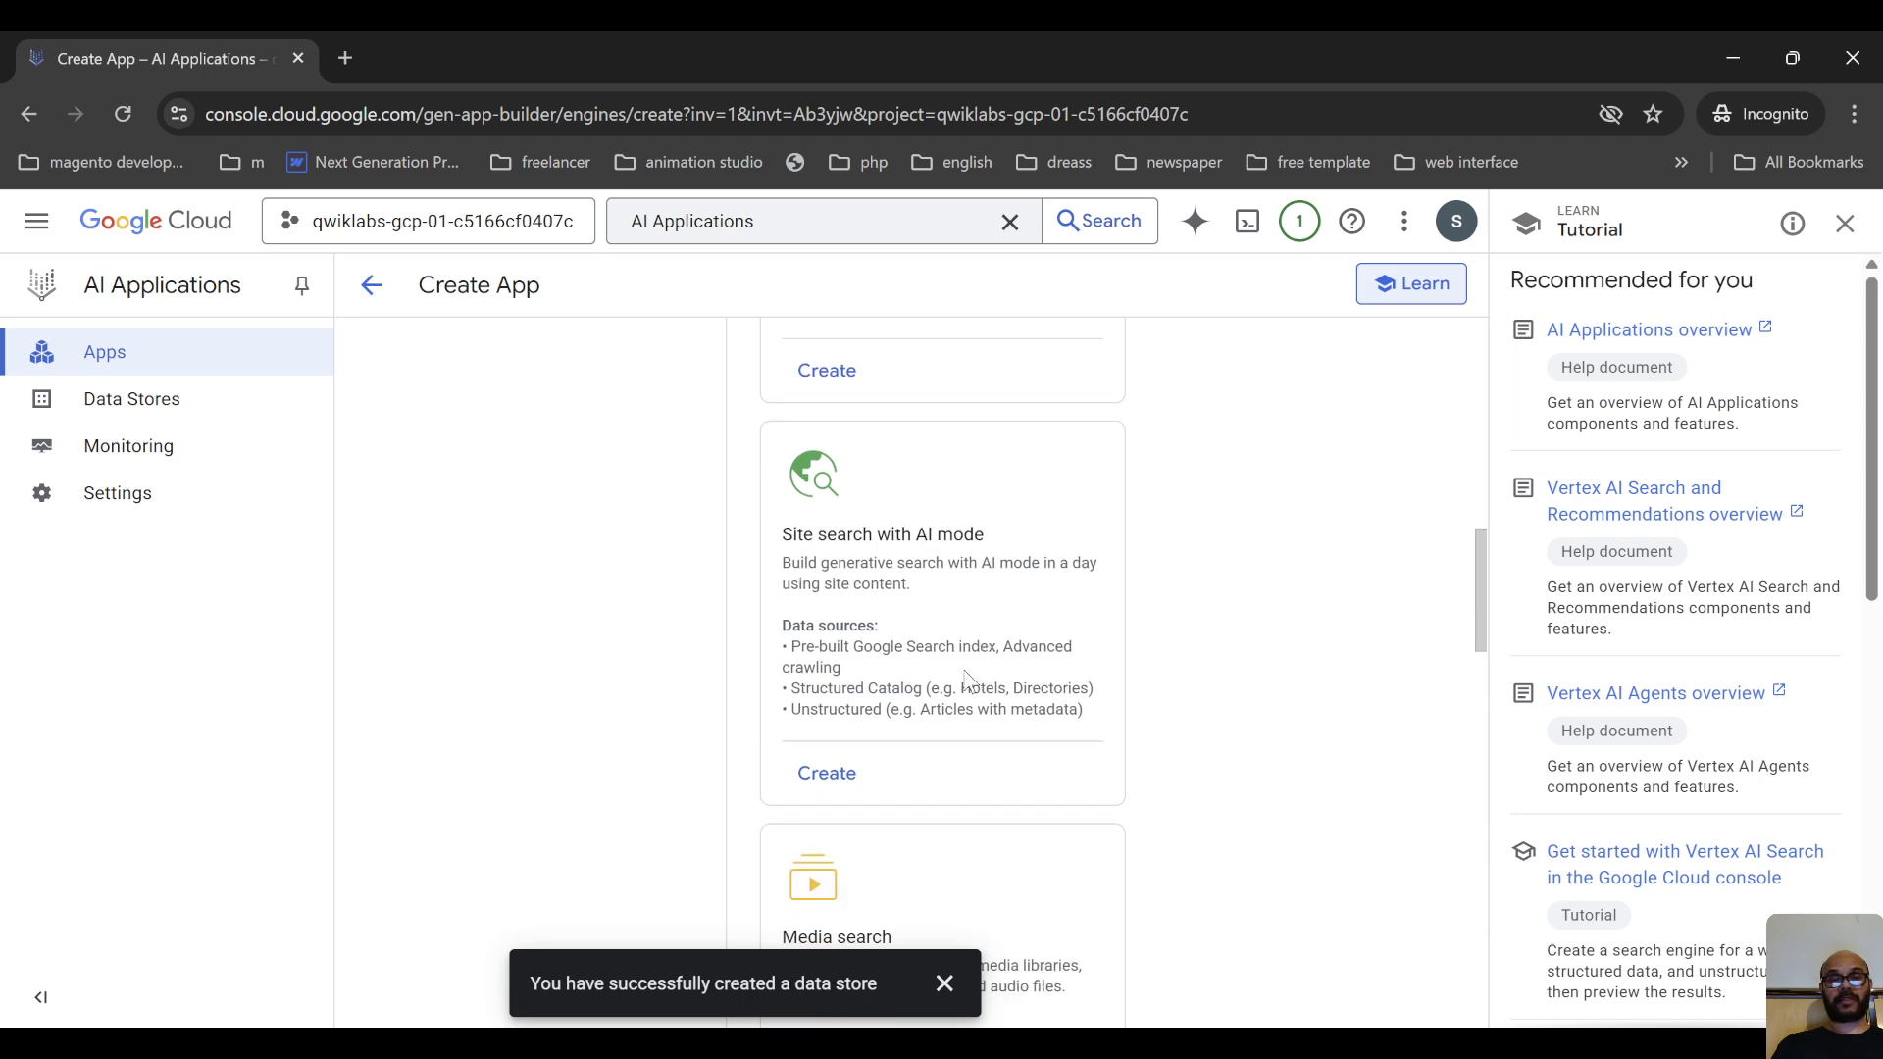
scroll(962, 677, "down", 3)
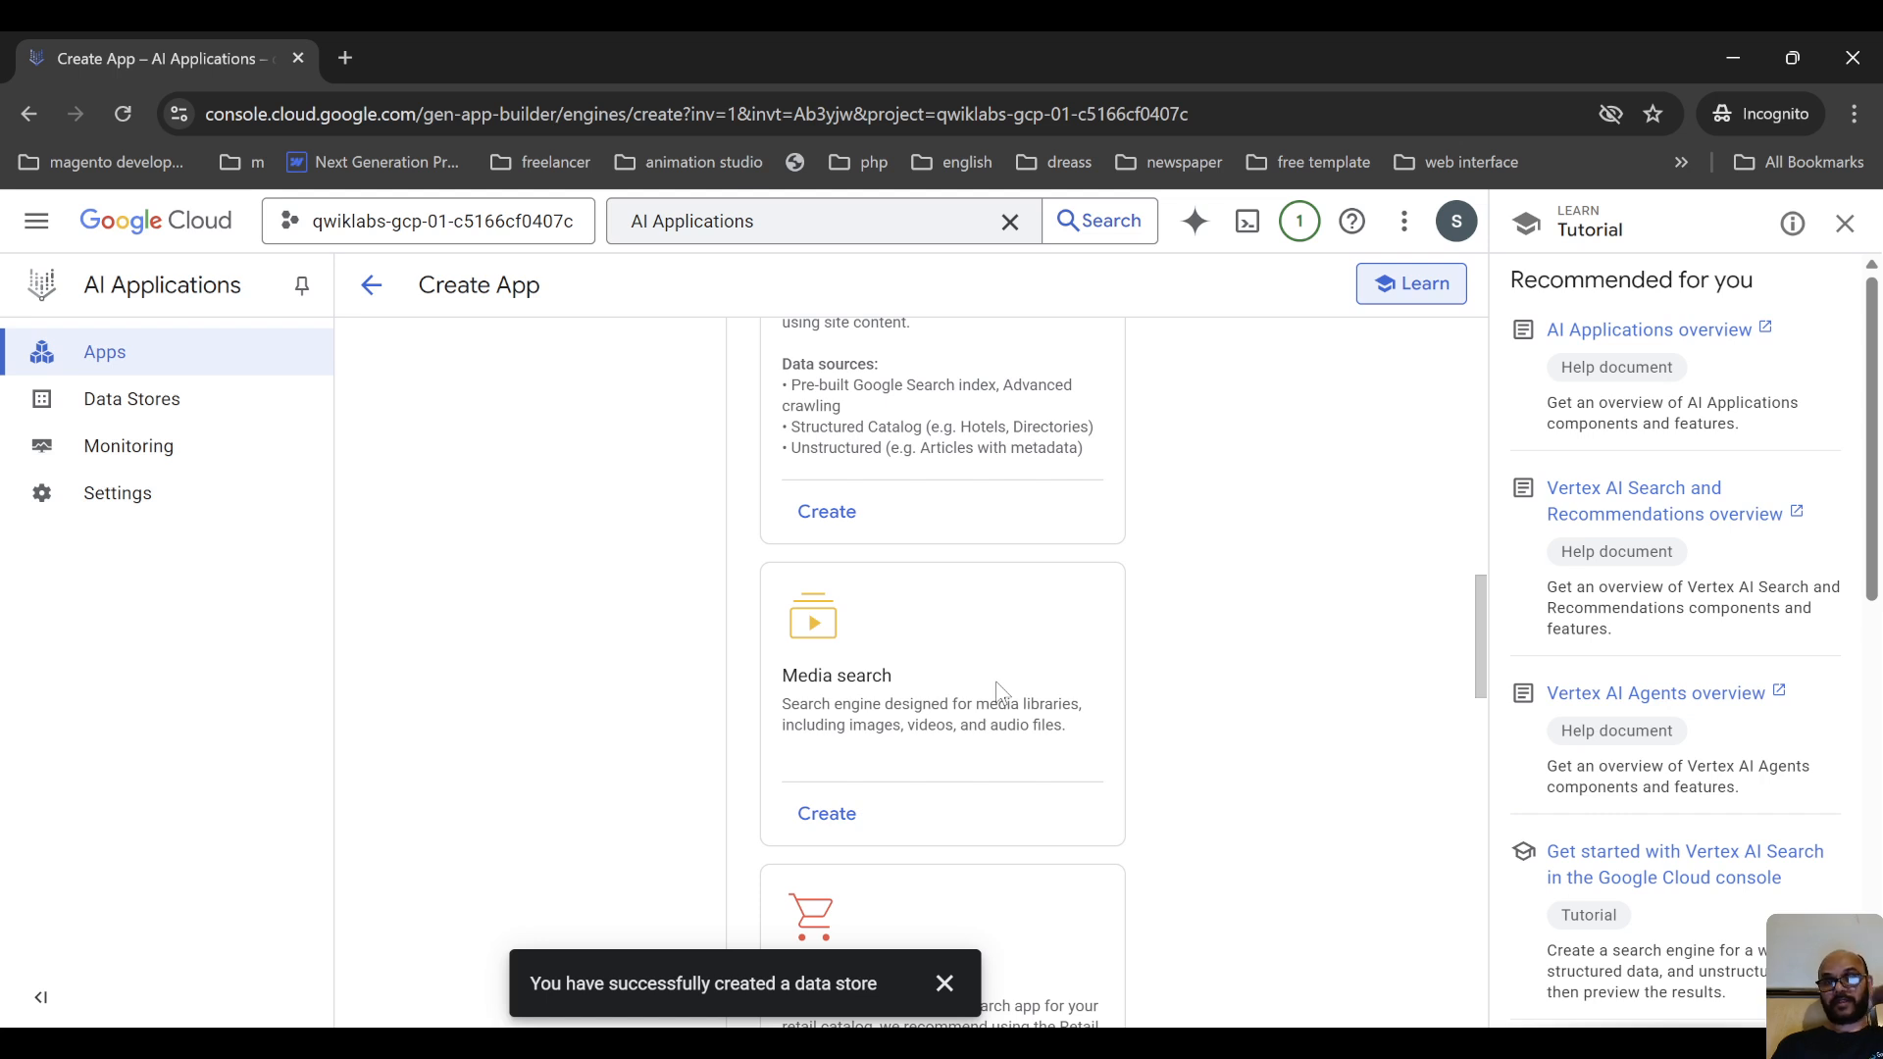
scroll(997, 667, "down", 3)
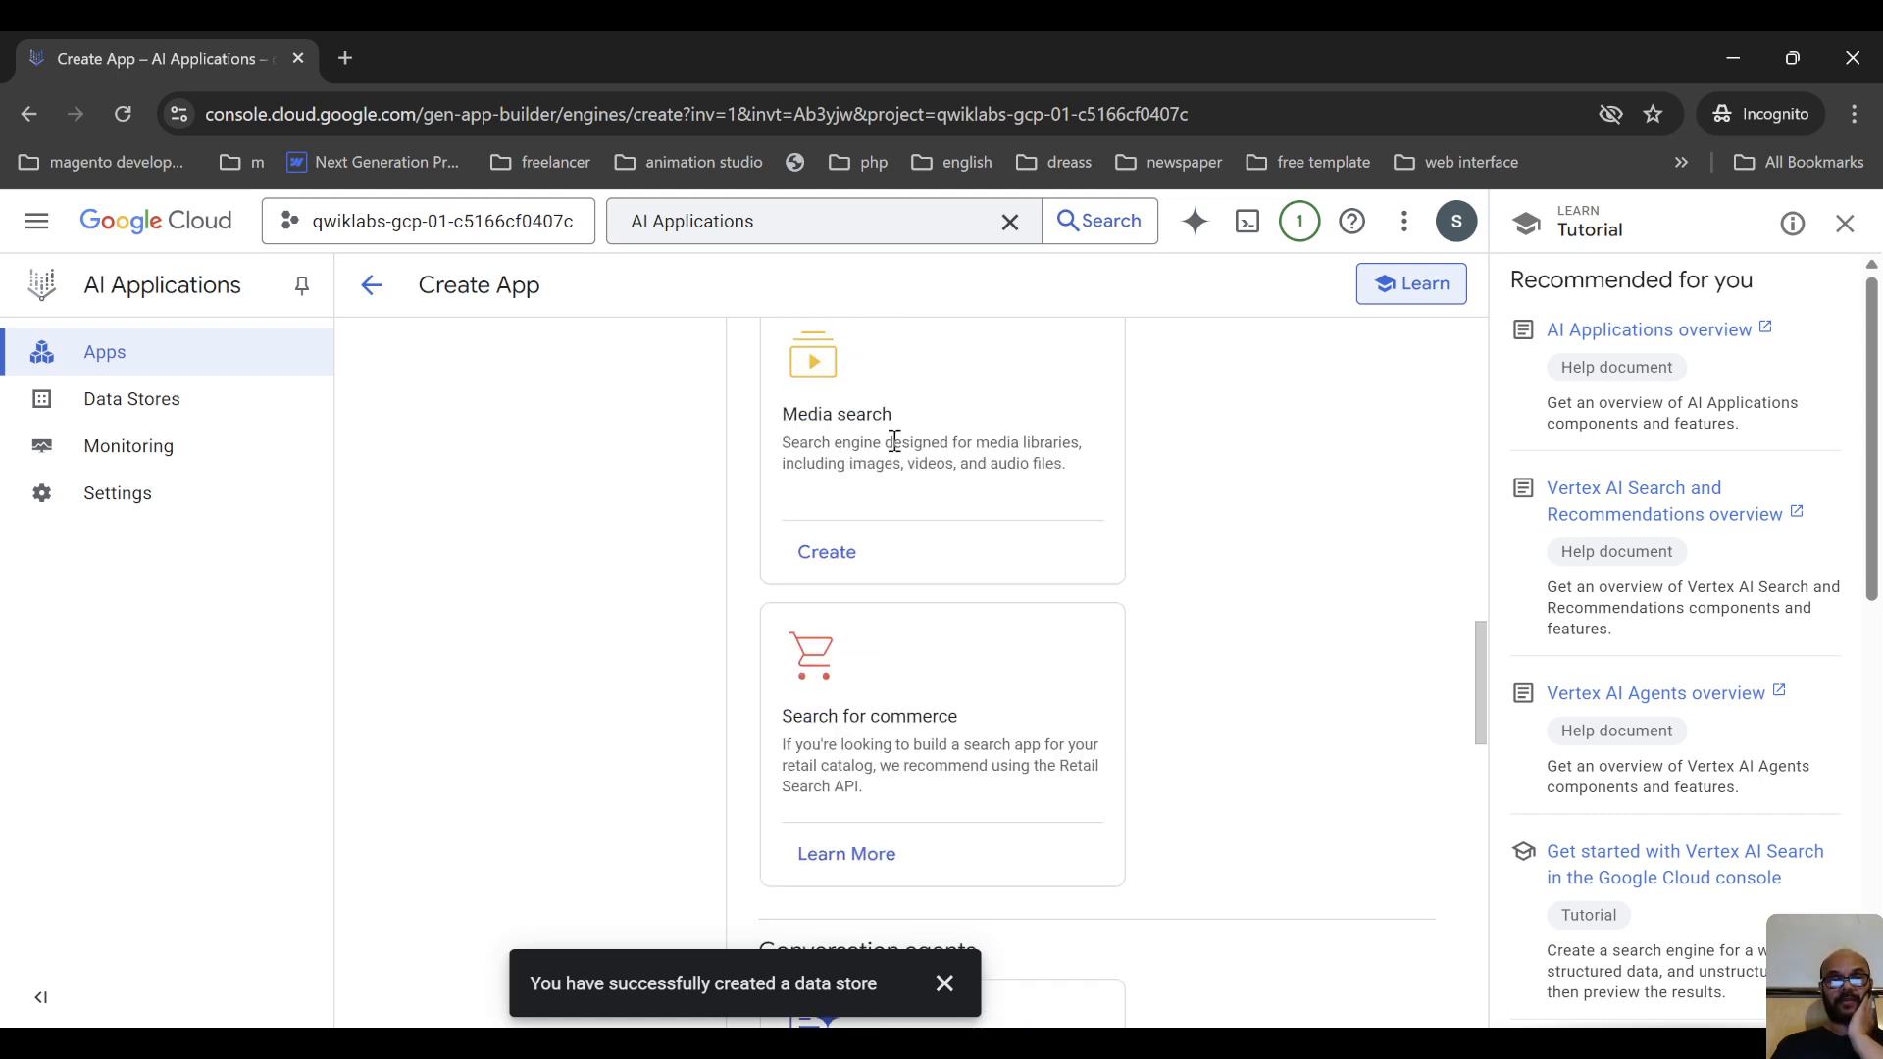
Examine the remaining app types: conversational agent, chat, recommendation engine, media recommendations and retail recommendations
scroll(922, 505, "down", 6)
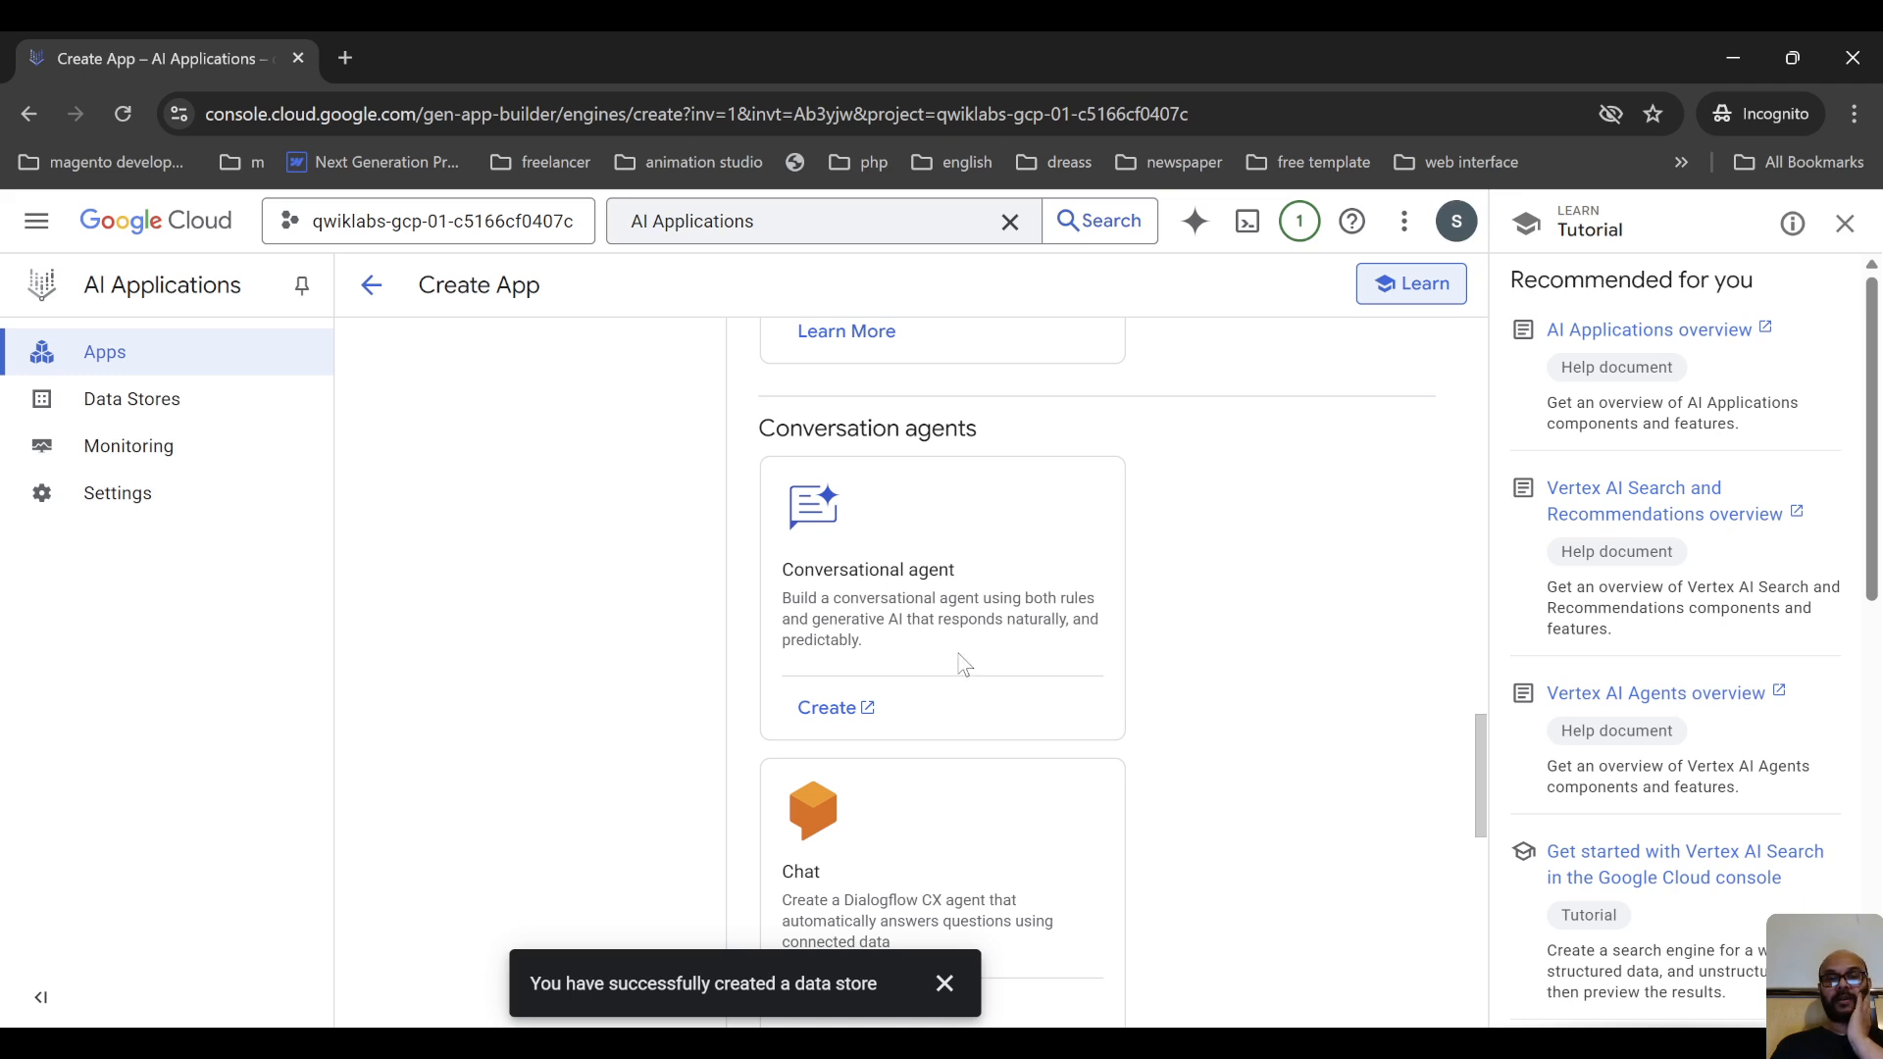
scroll(1010, 652, "down", 1)
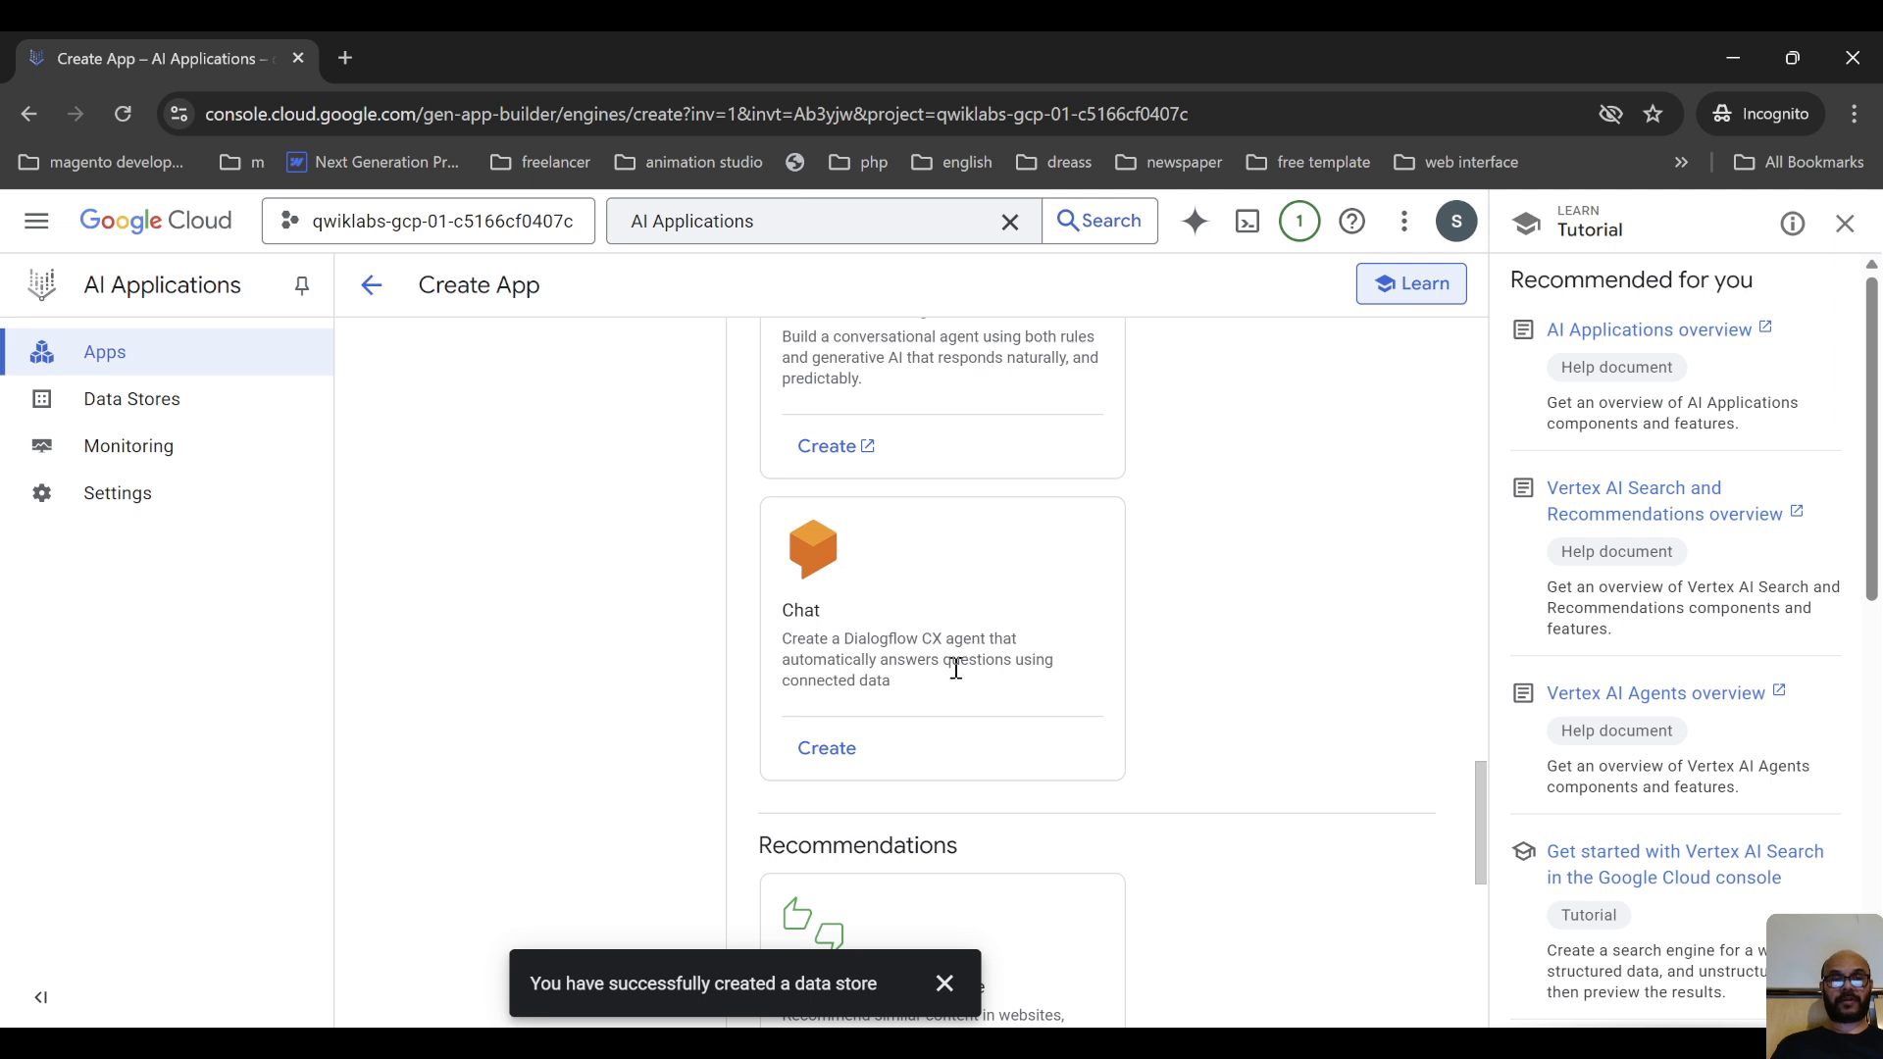
scroll(957, 669, "down", 3)
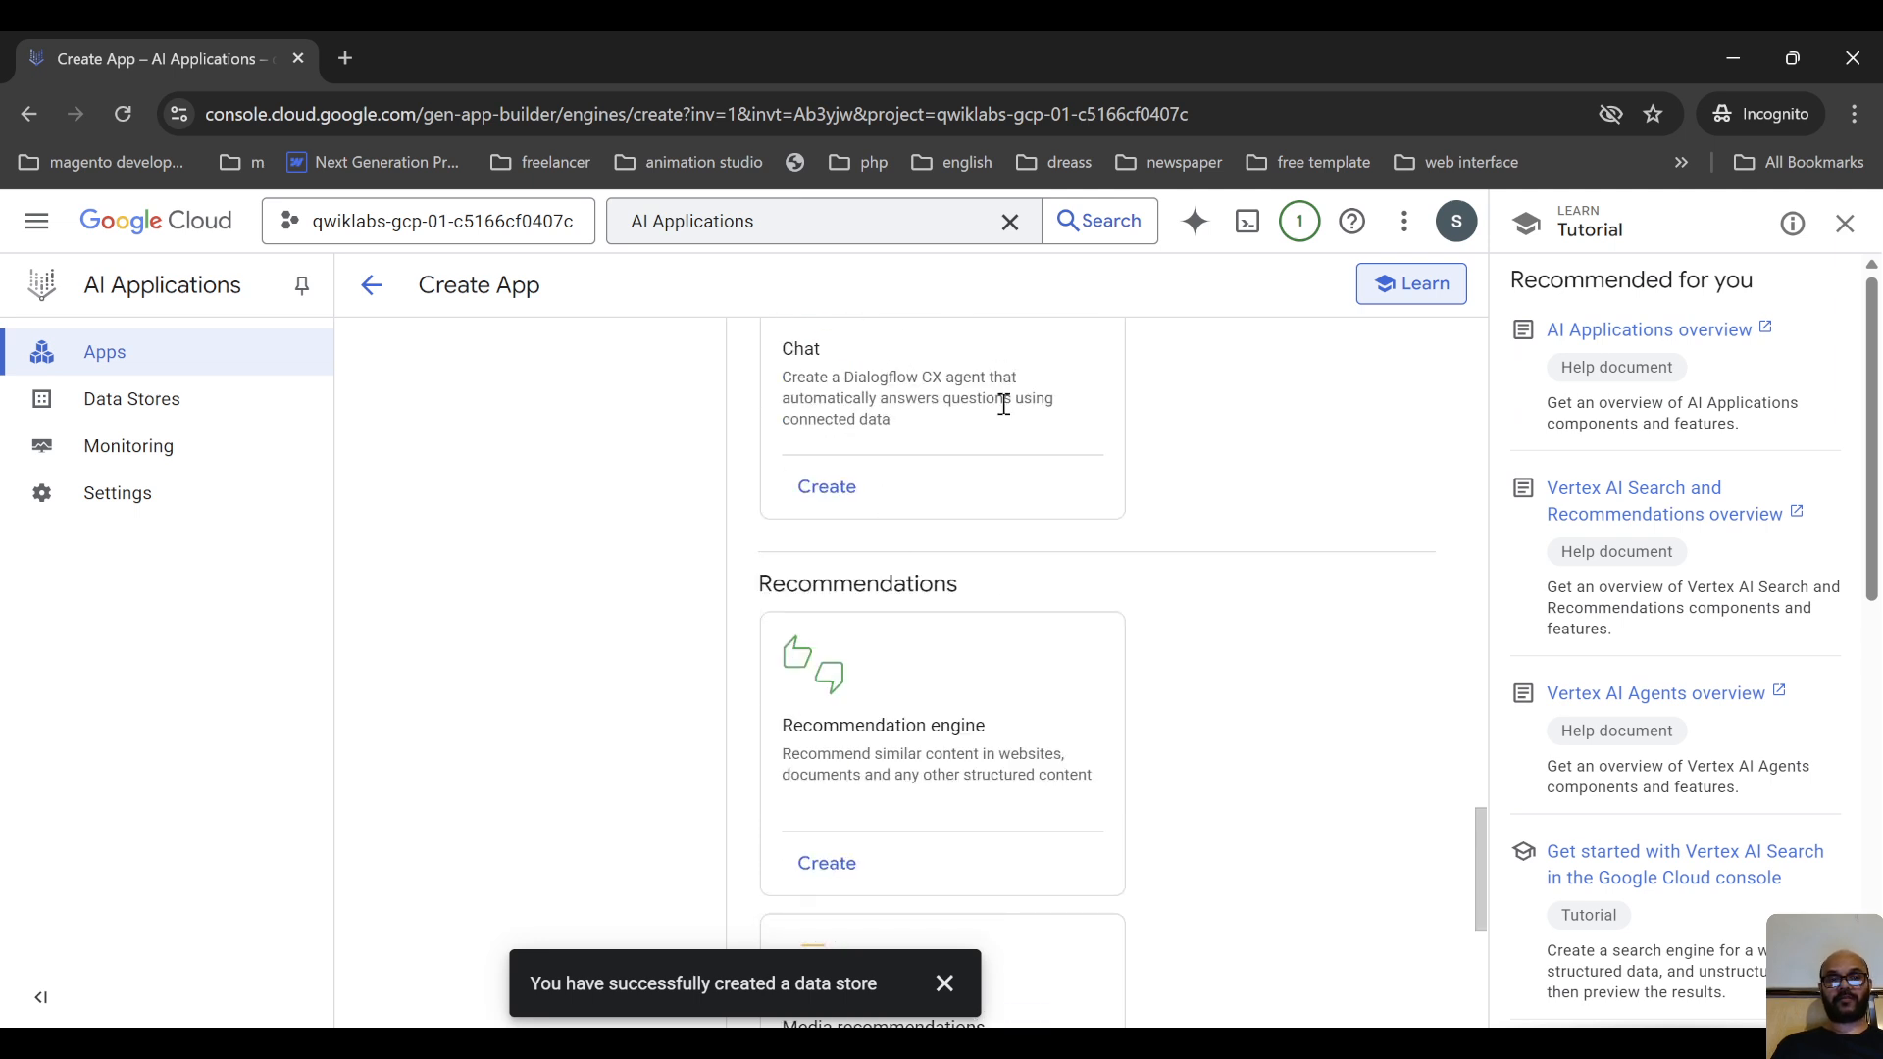
scroll(875, 471, "down", 1)
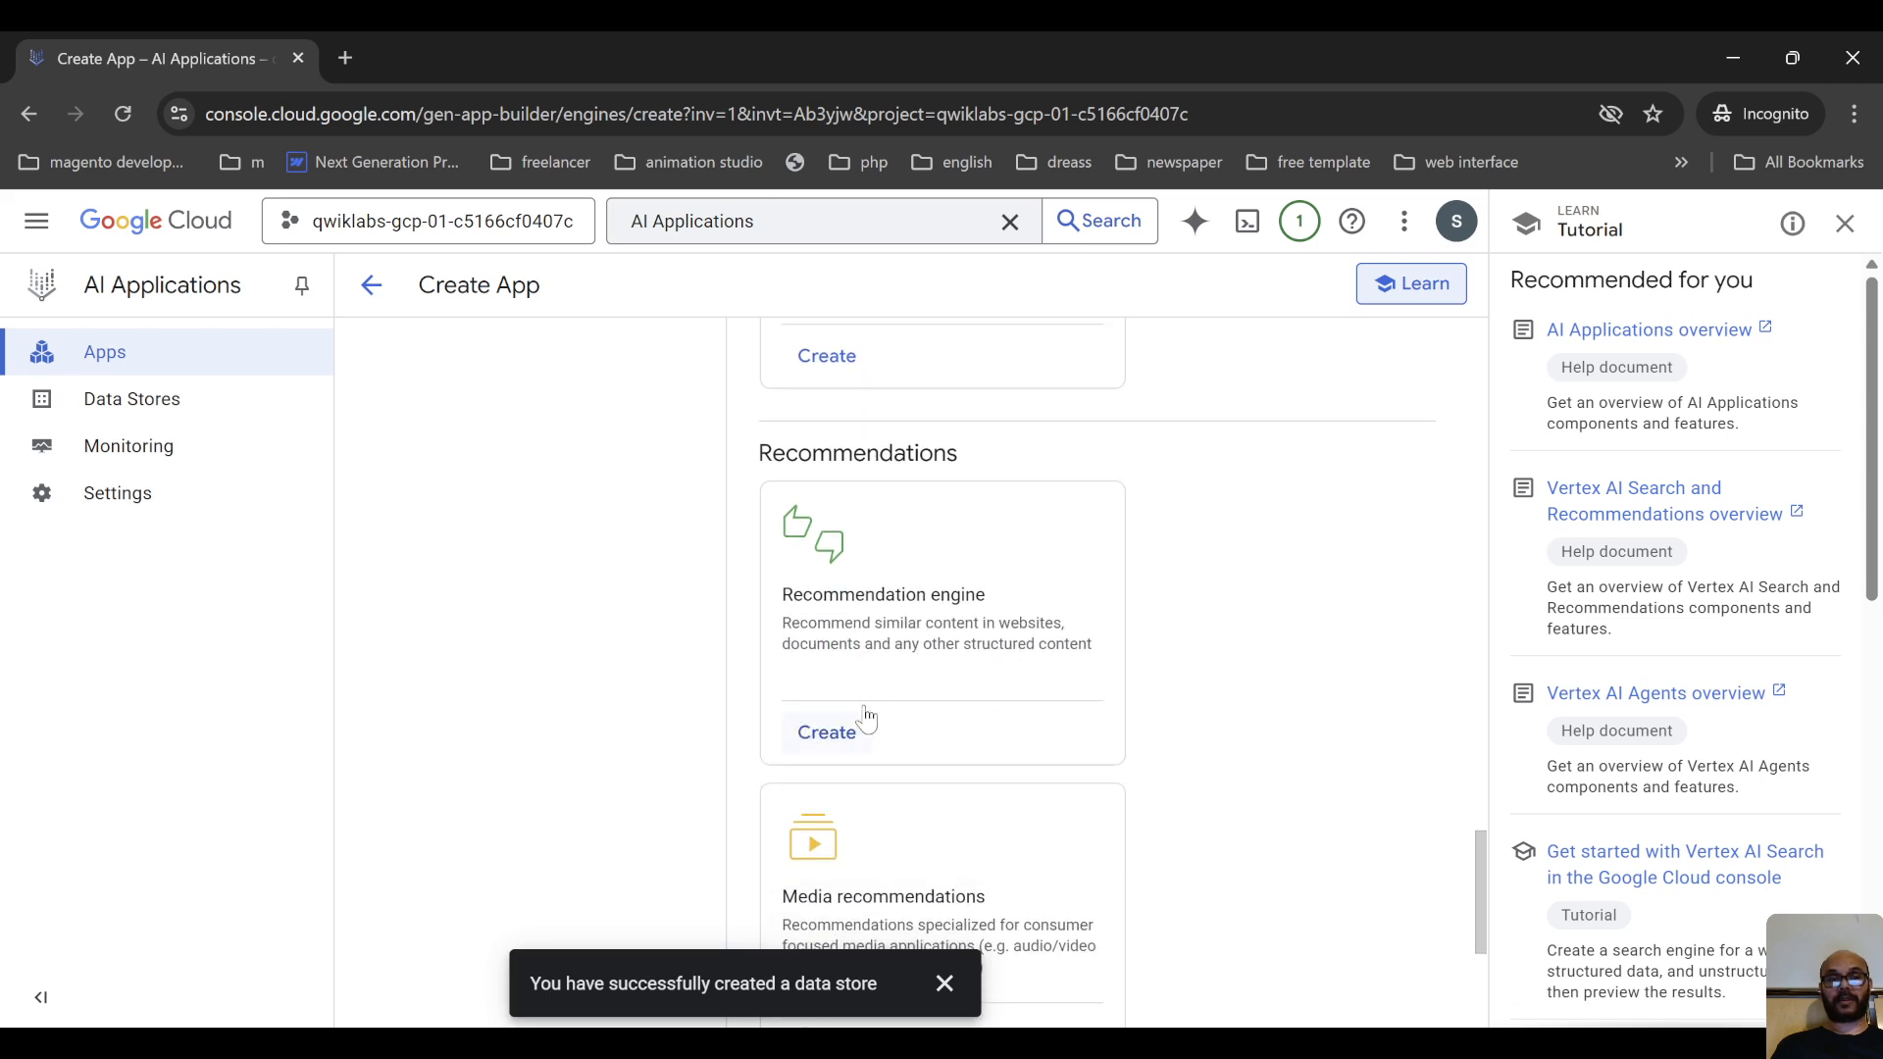
scroll(907, 684, "down", 2)
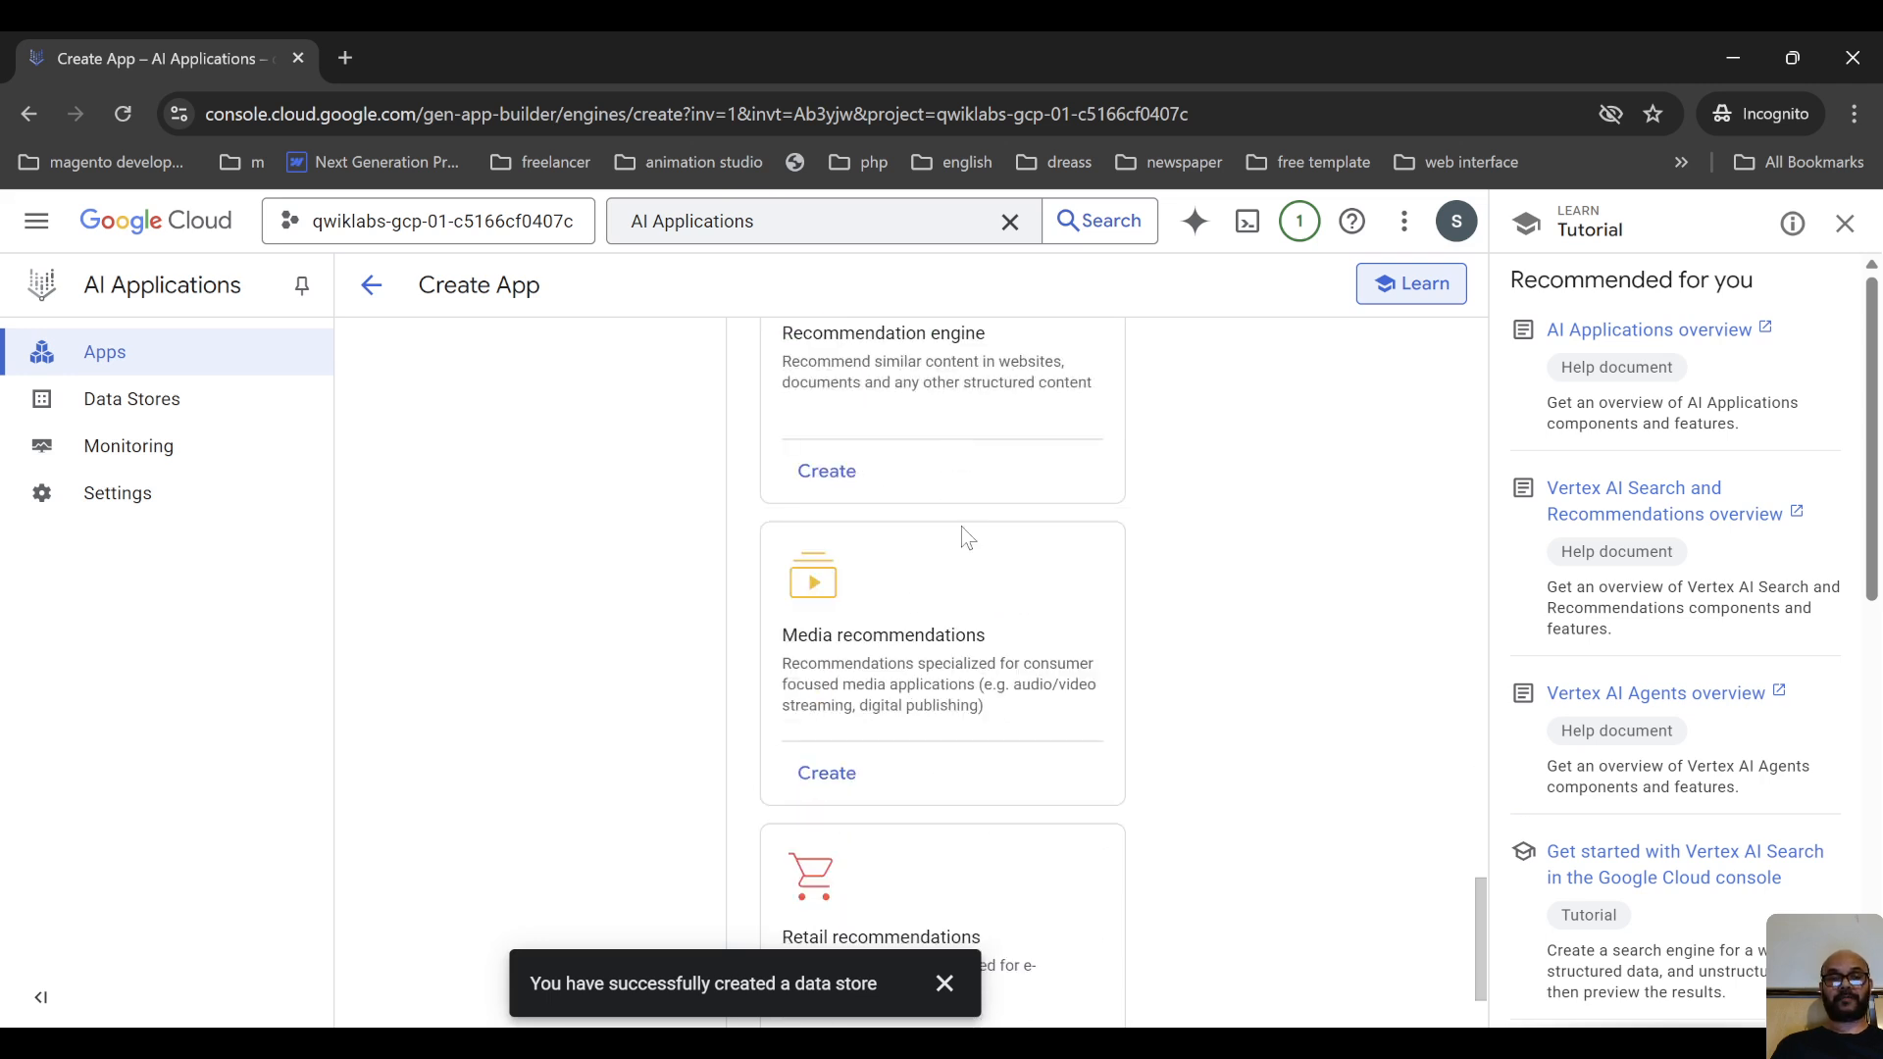
scroll(965, 541, "down", 1)
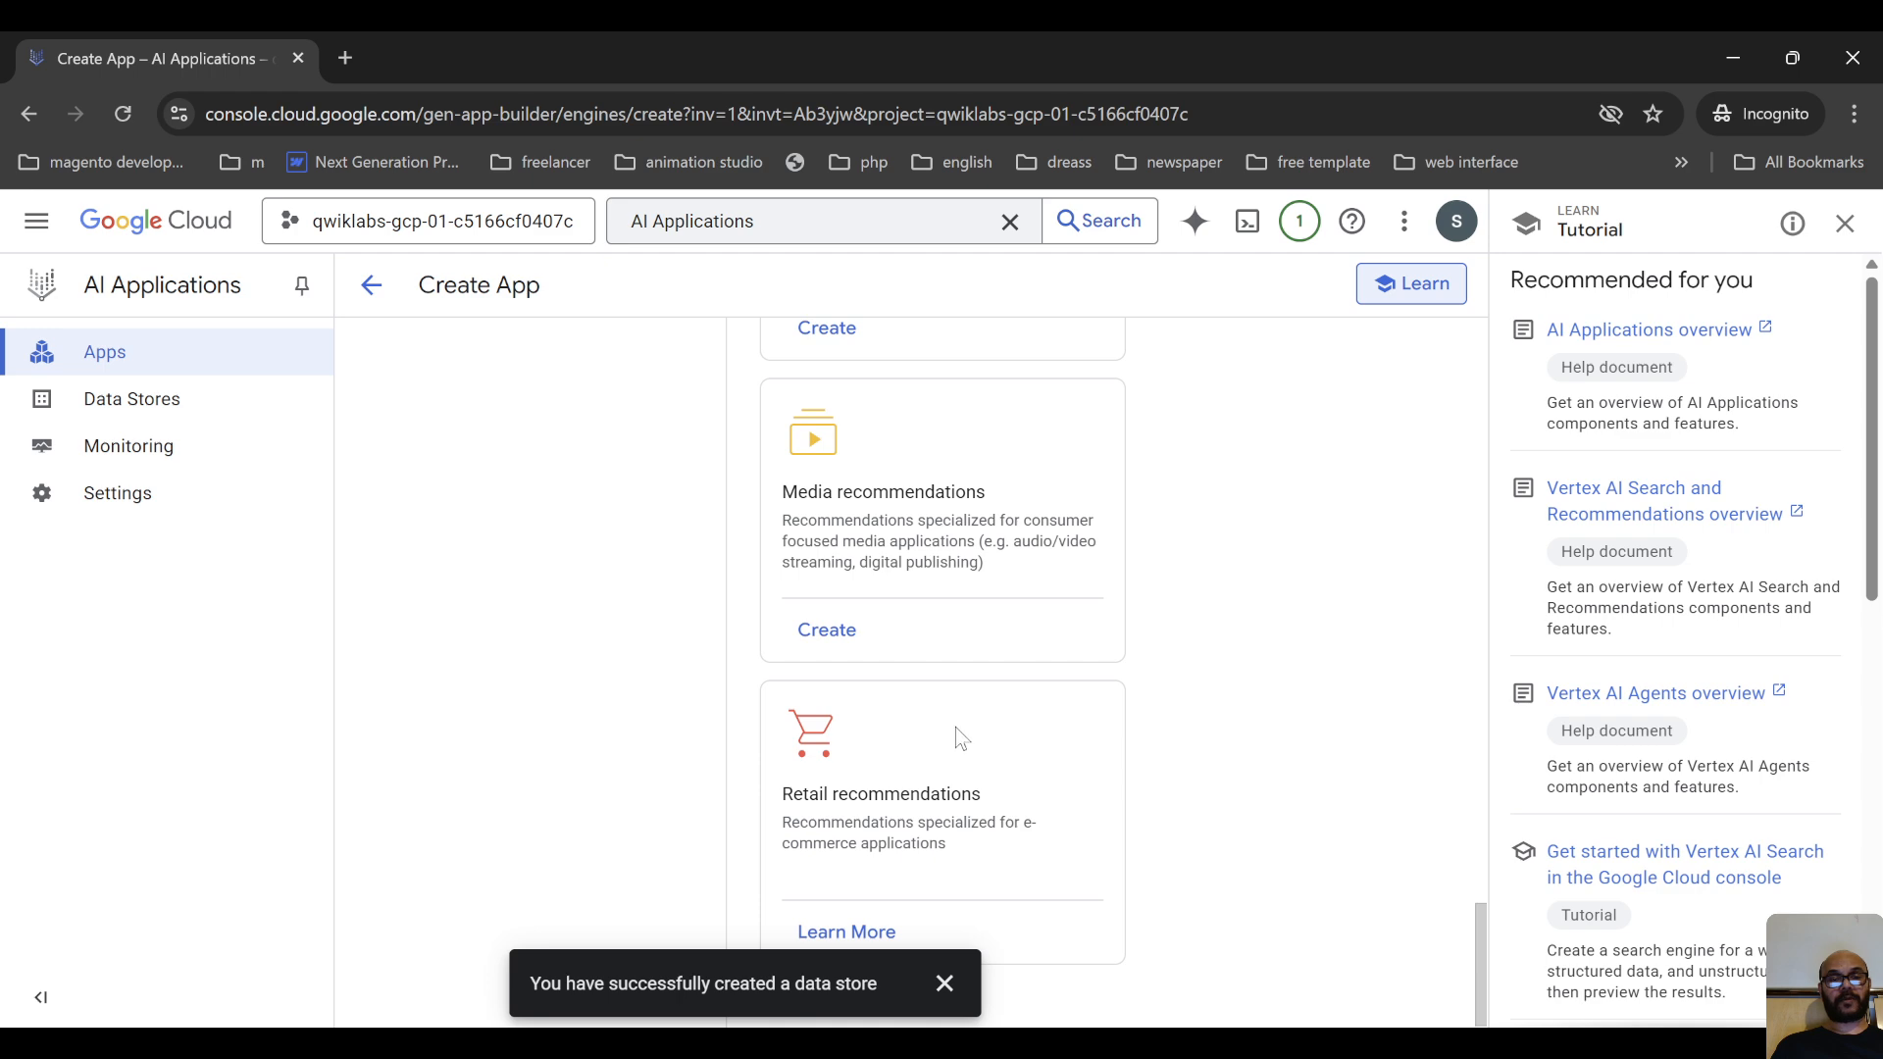
scroll(966, 731, "up", 3)
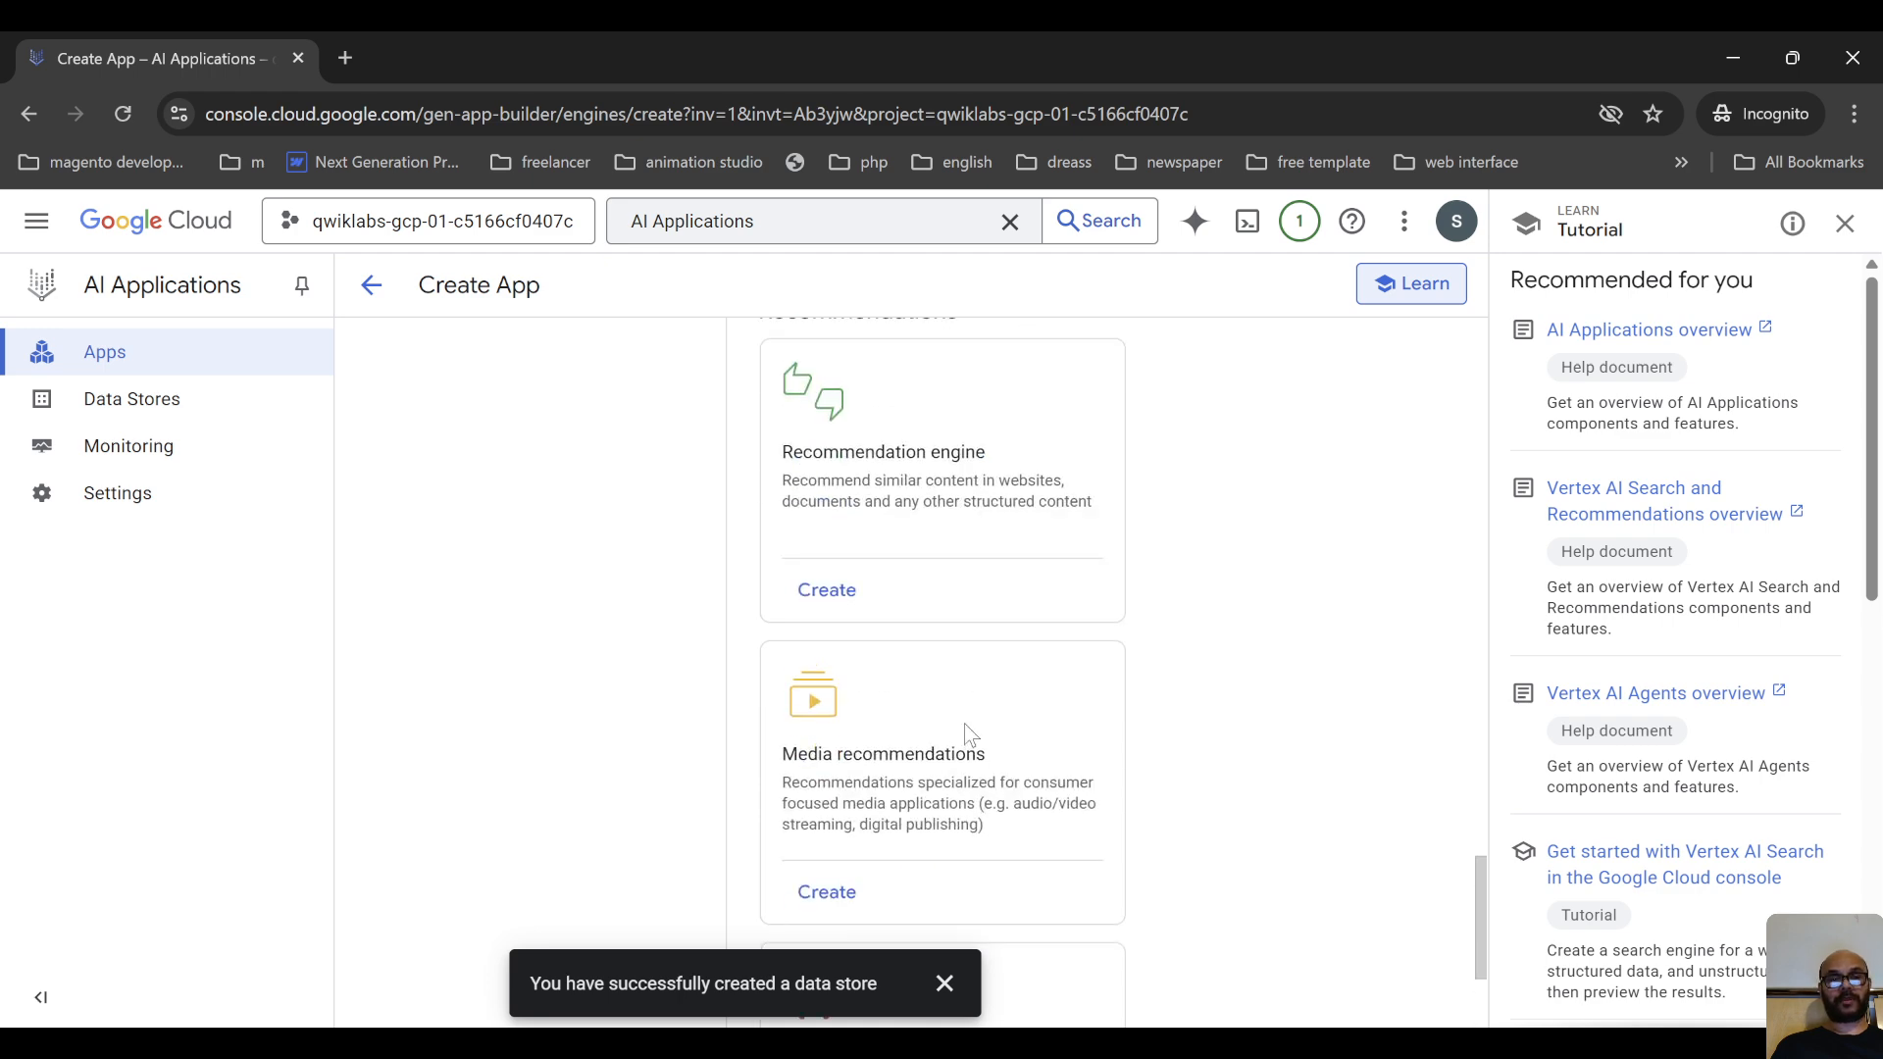
scroll(963, 721, "up", 4)
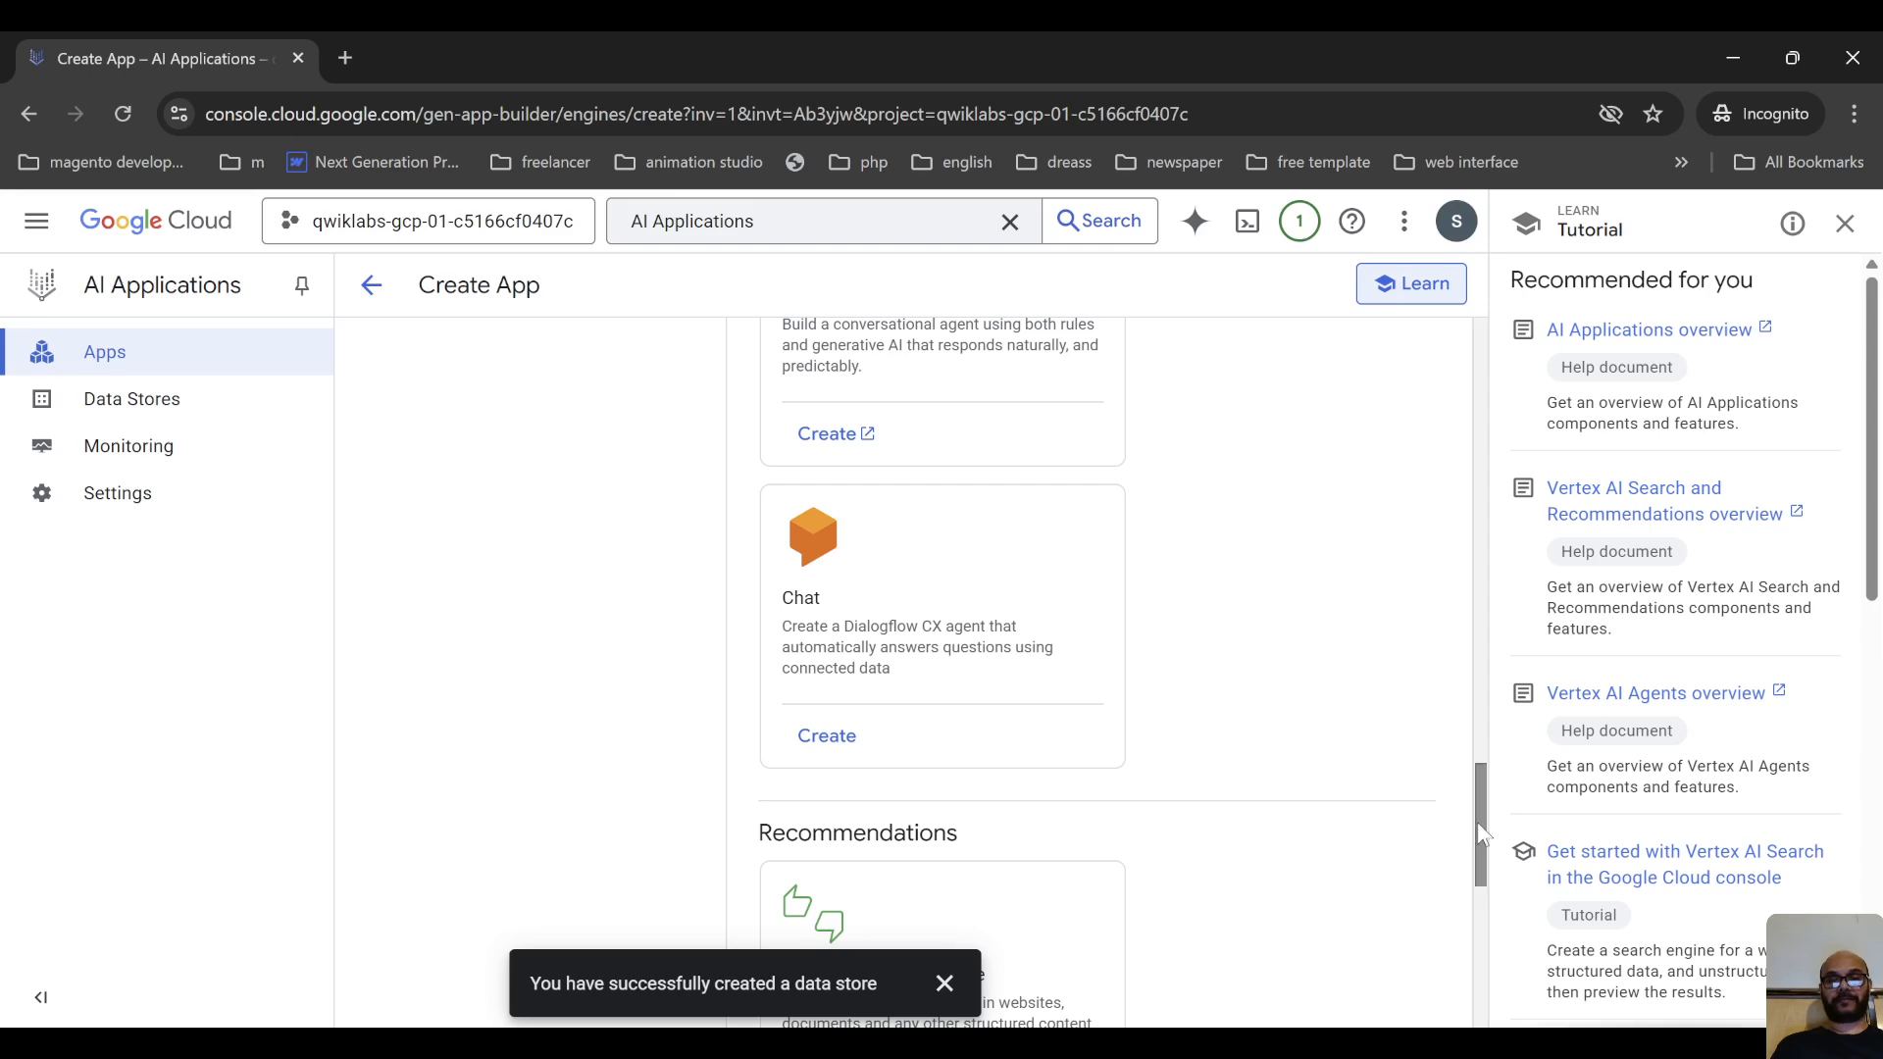
Create an Agentspace app and set its display name to "Cymbal Shops Agentspace"
left_click_drag(1477, 822, 1399, 382)
left_click(827, 779)
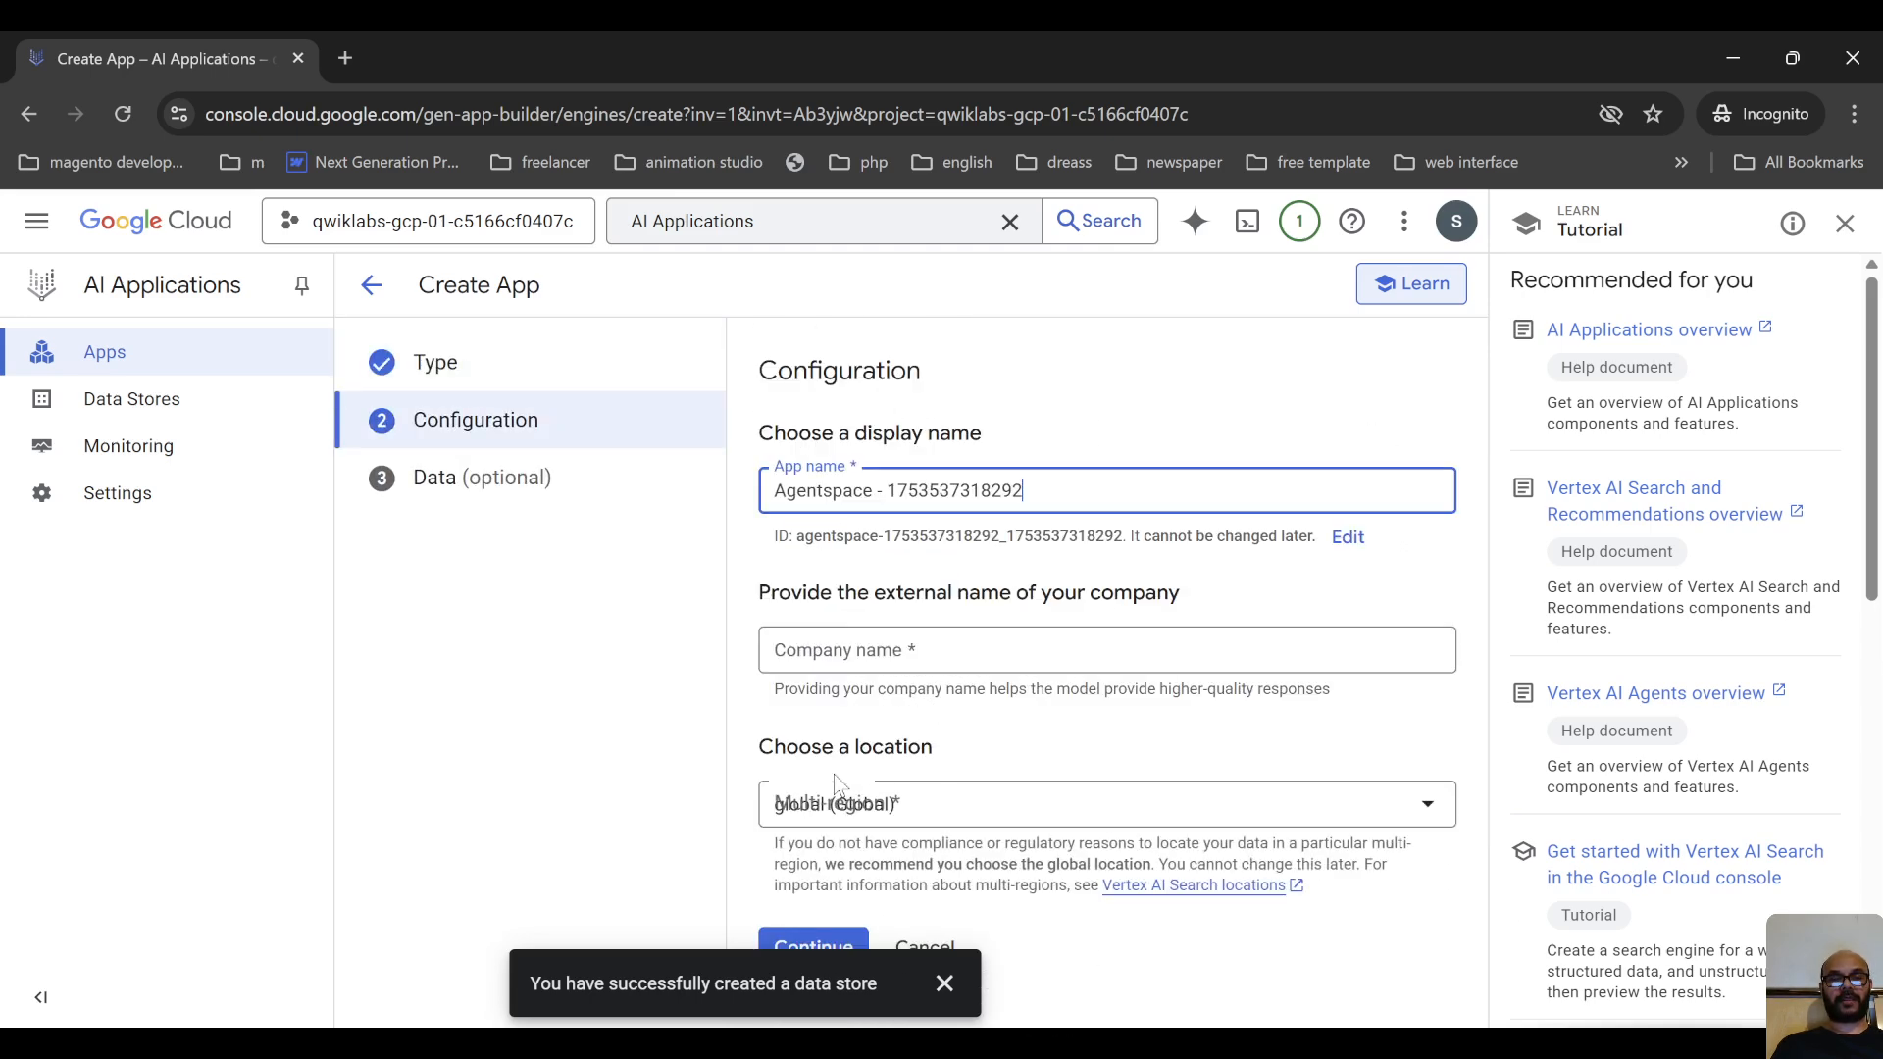
key("ctrl+a")
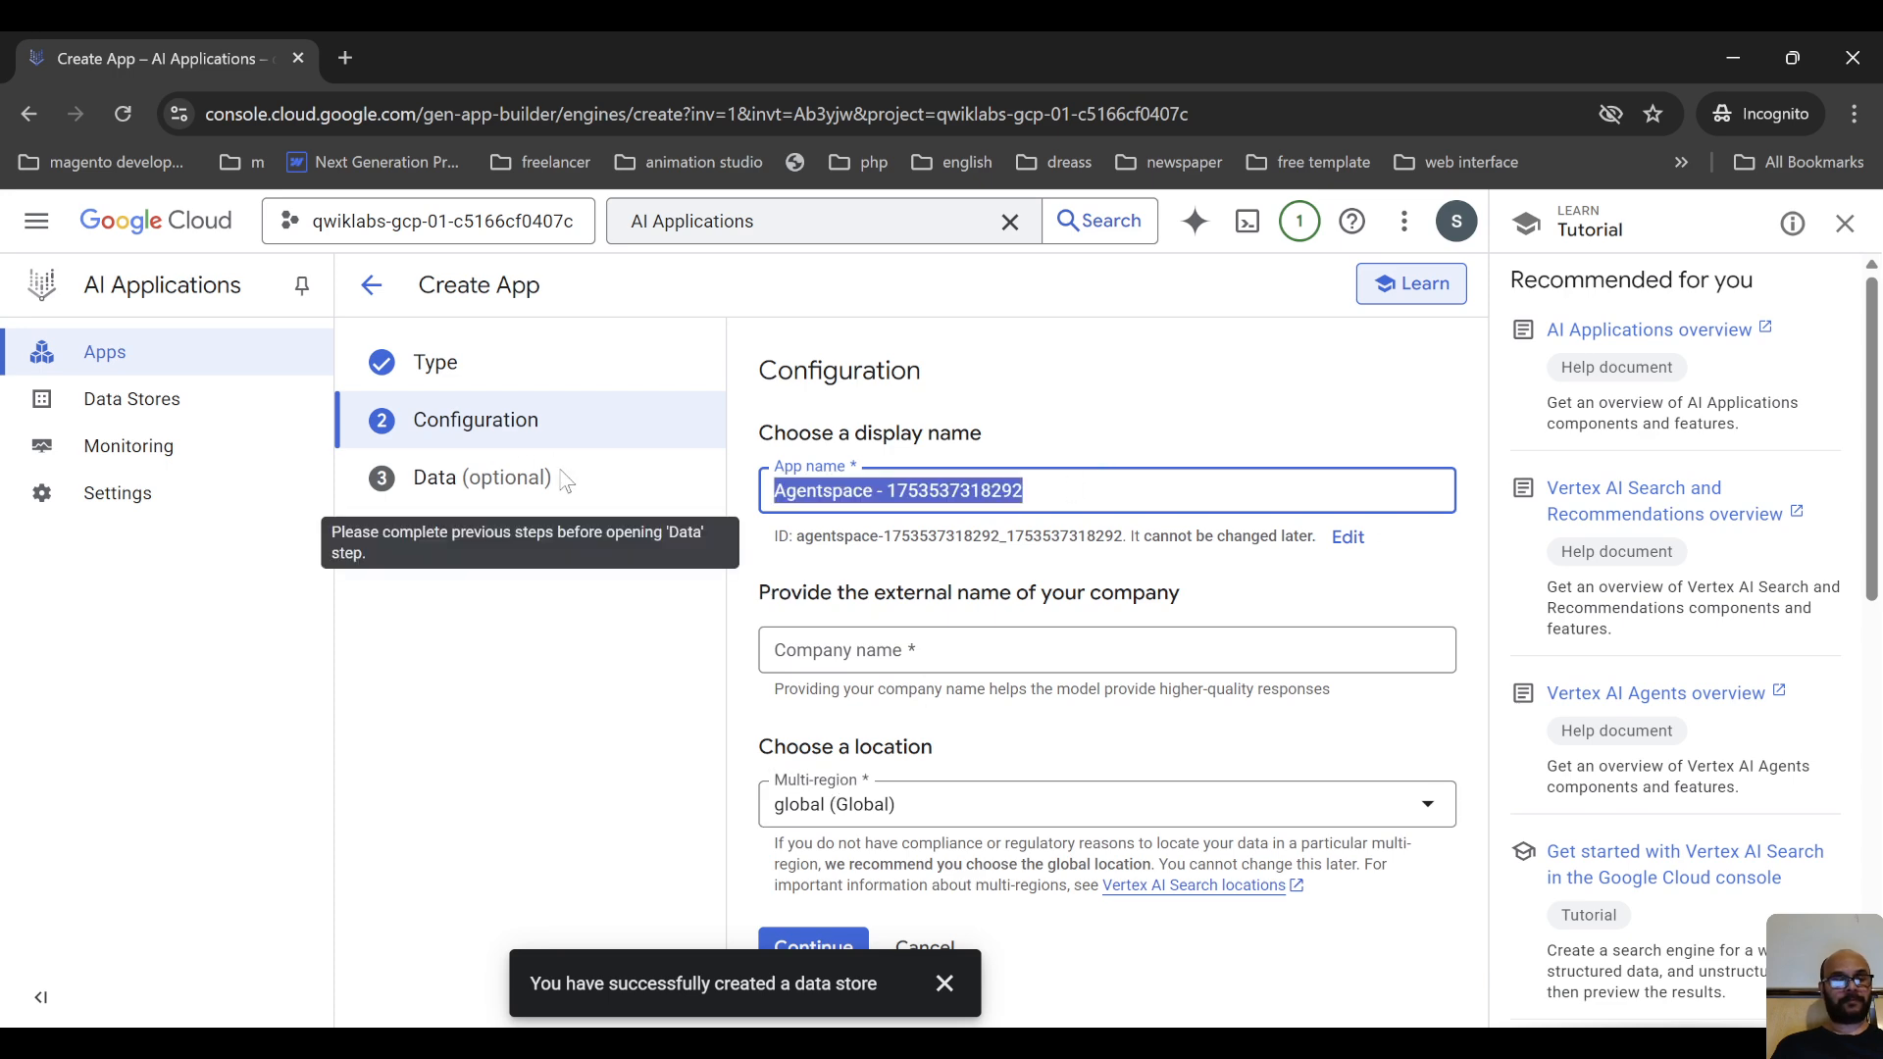
type("Cymbal Shops Agentspace")
Set the company name to "Cymbal Shops" and continue to the data selection with the global location kept
key("alt+Tab")
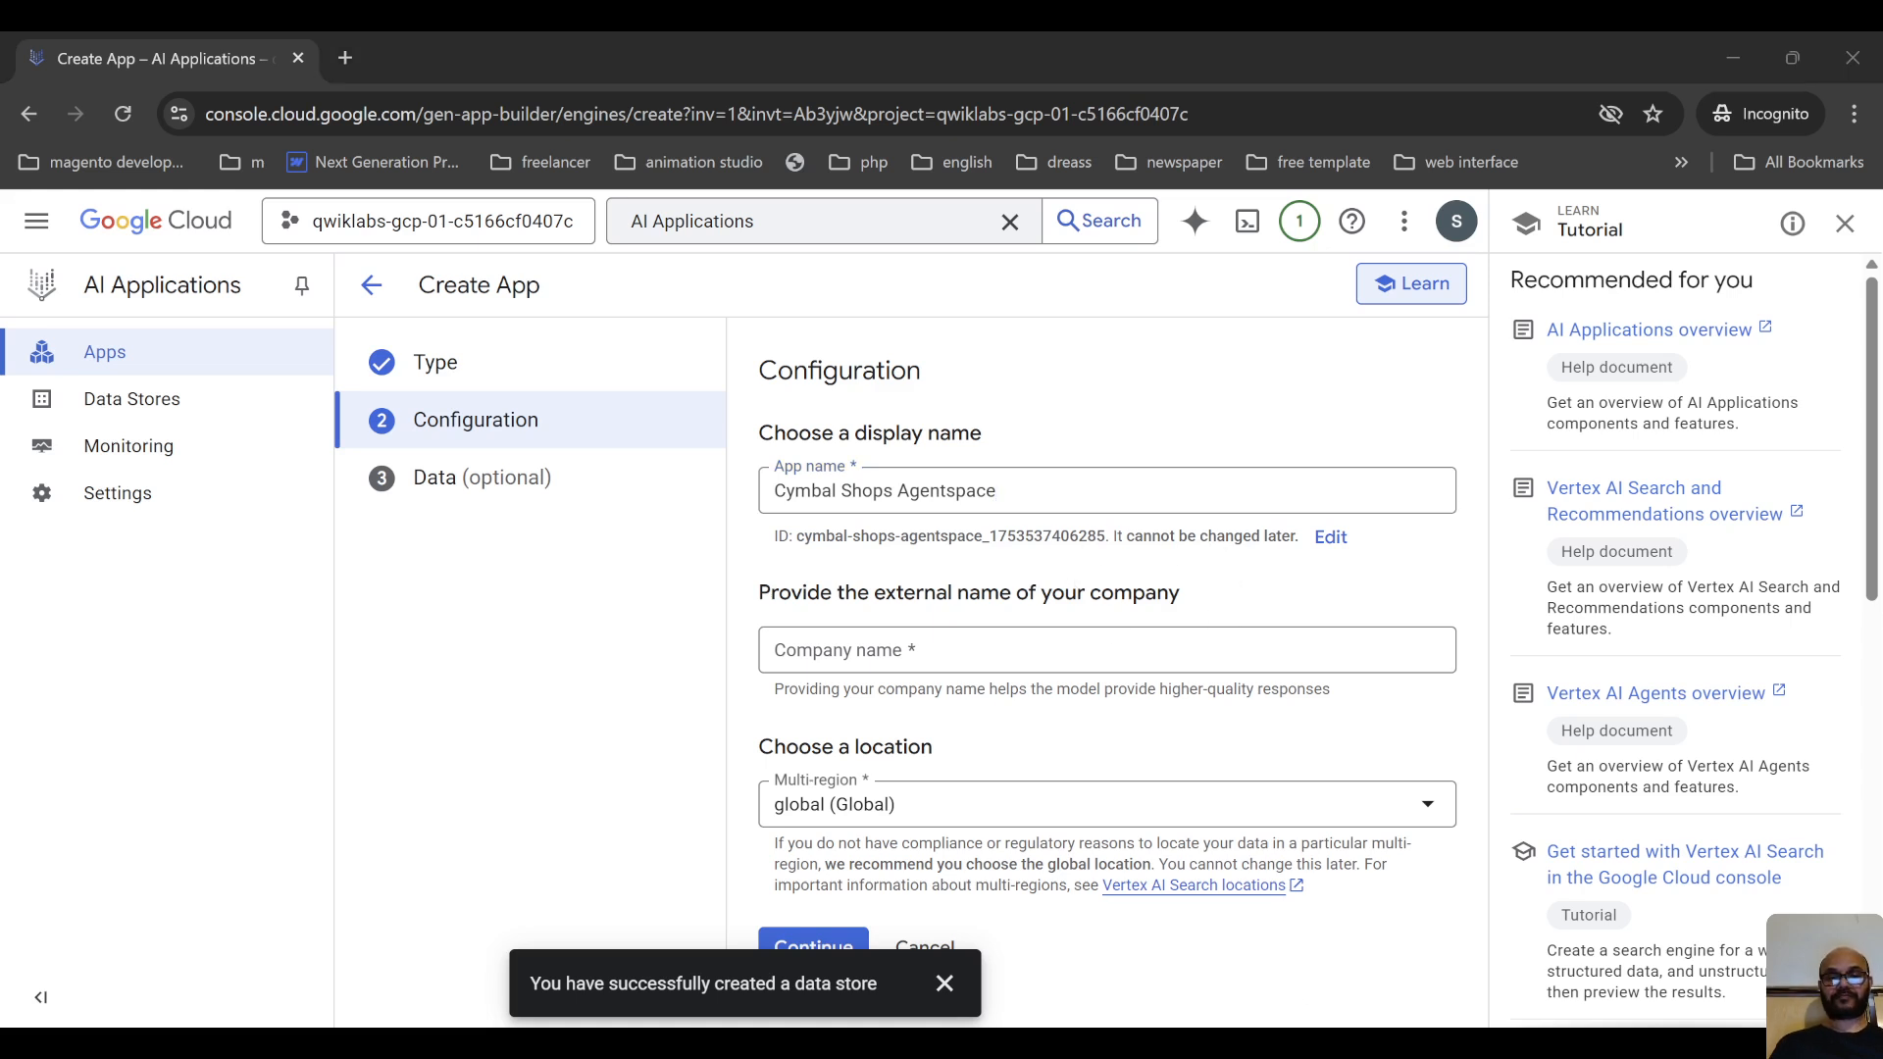
key("alt+Tab")
left_click(882, 656)
type("Cymbal Shops.")
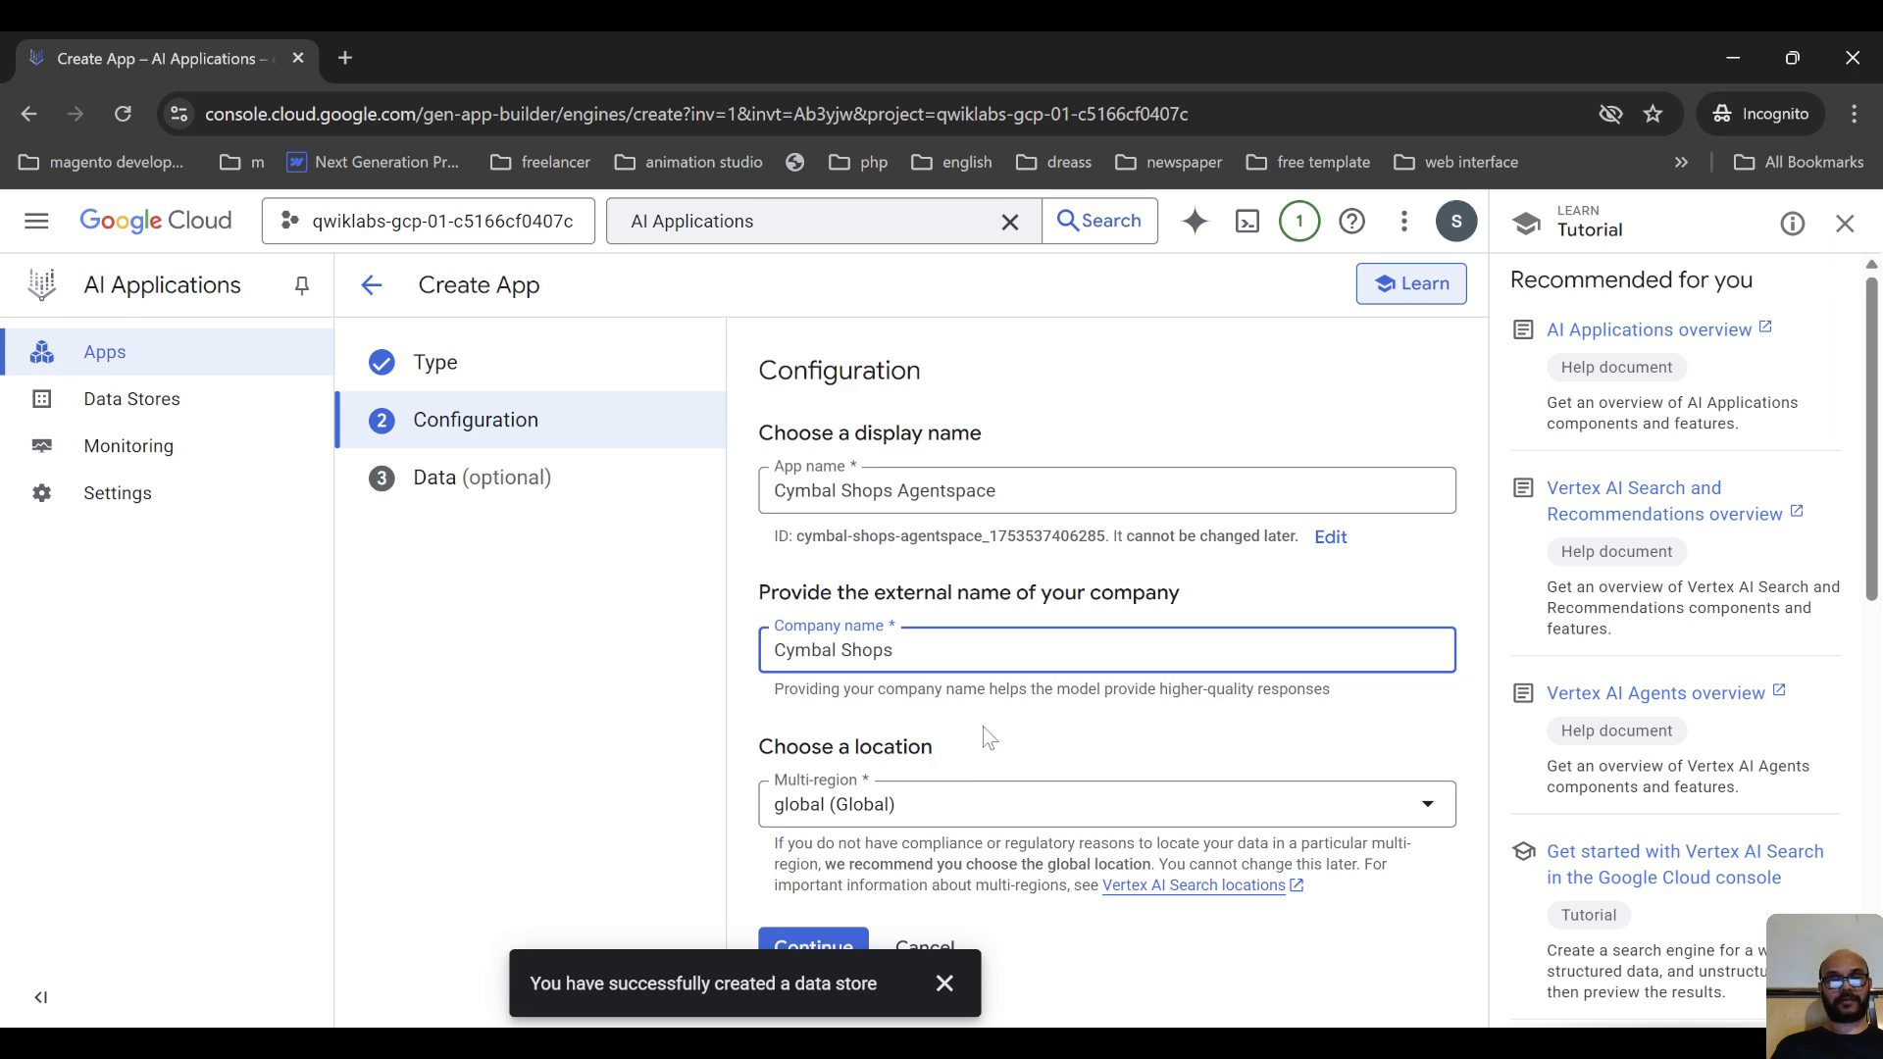
left_click(945, 984)
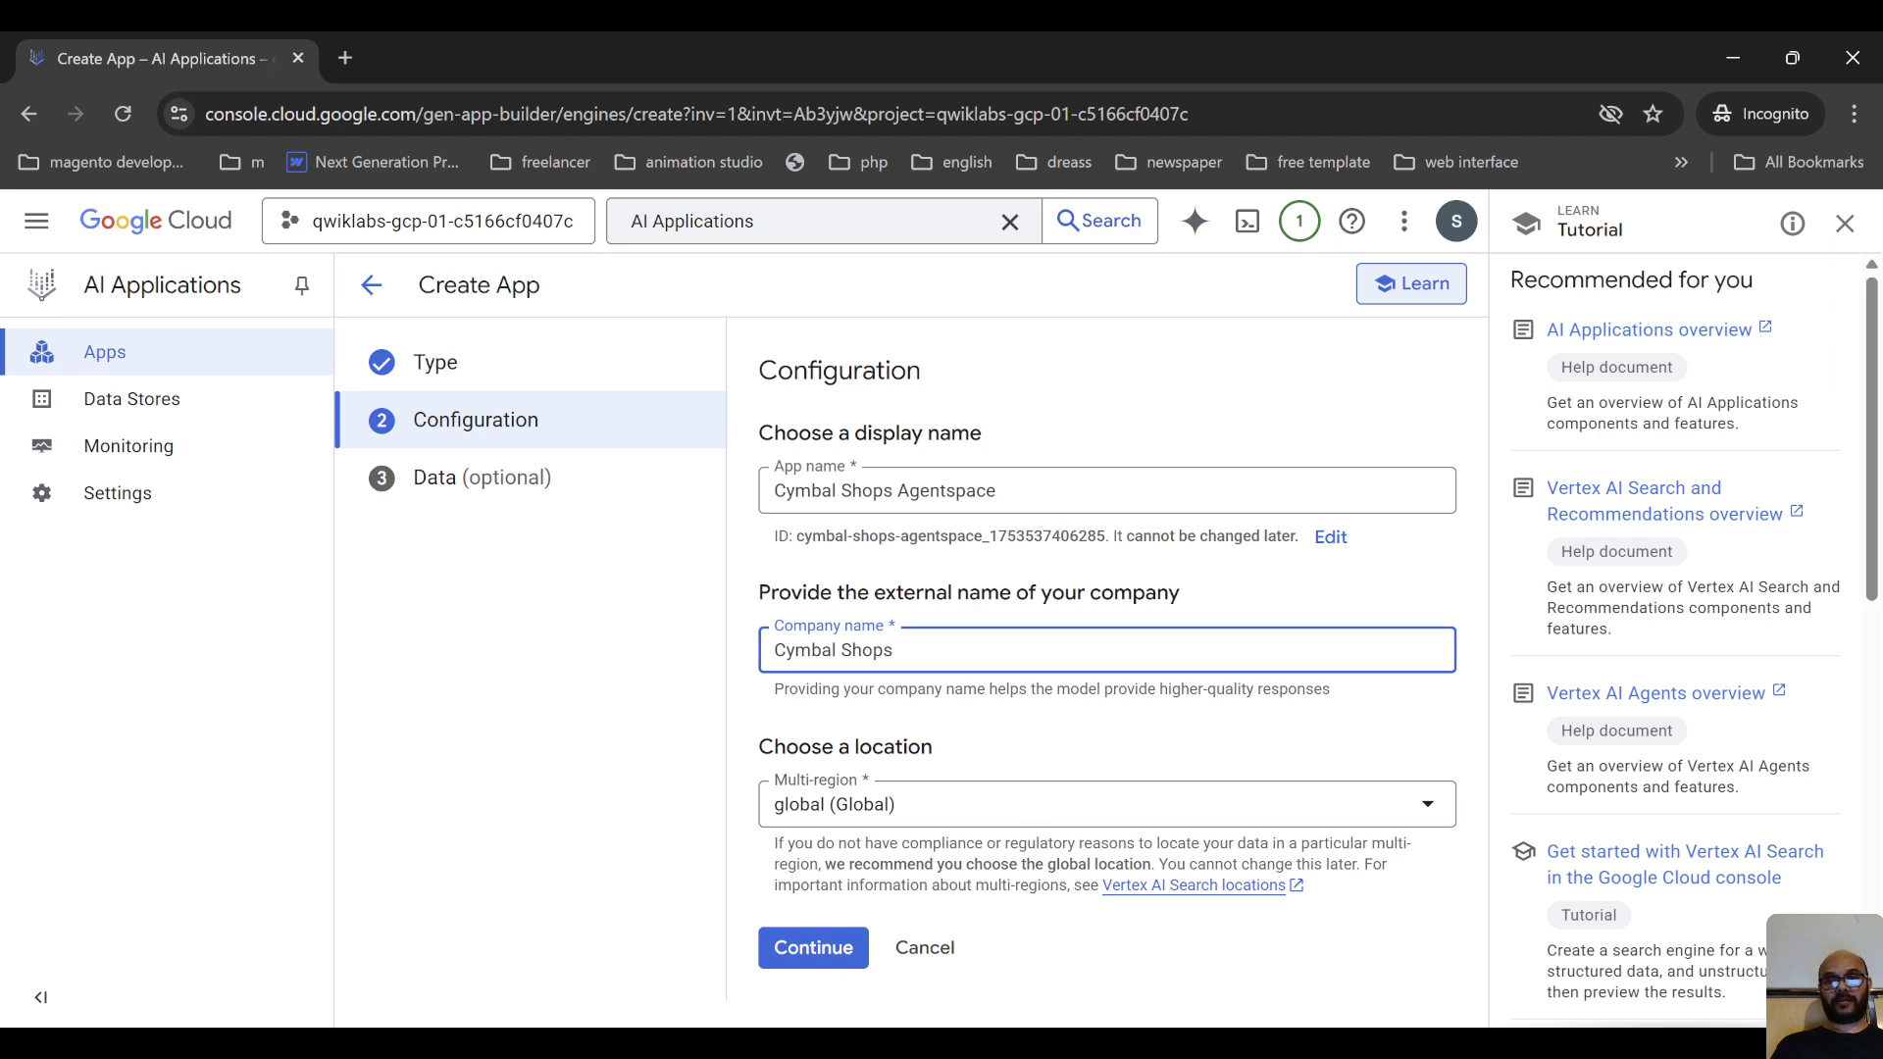
left_click(719, 1013)
left_click(813, 948)
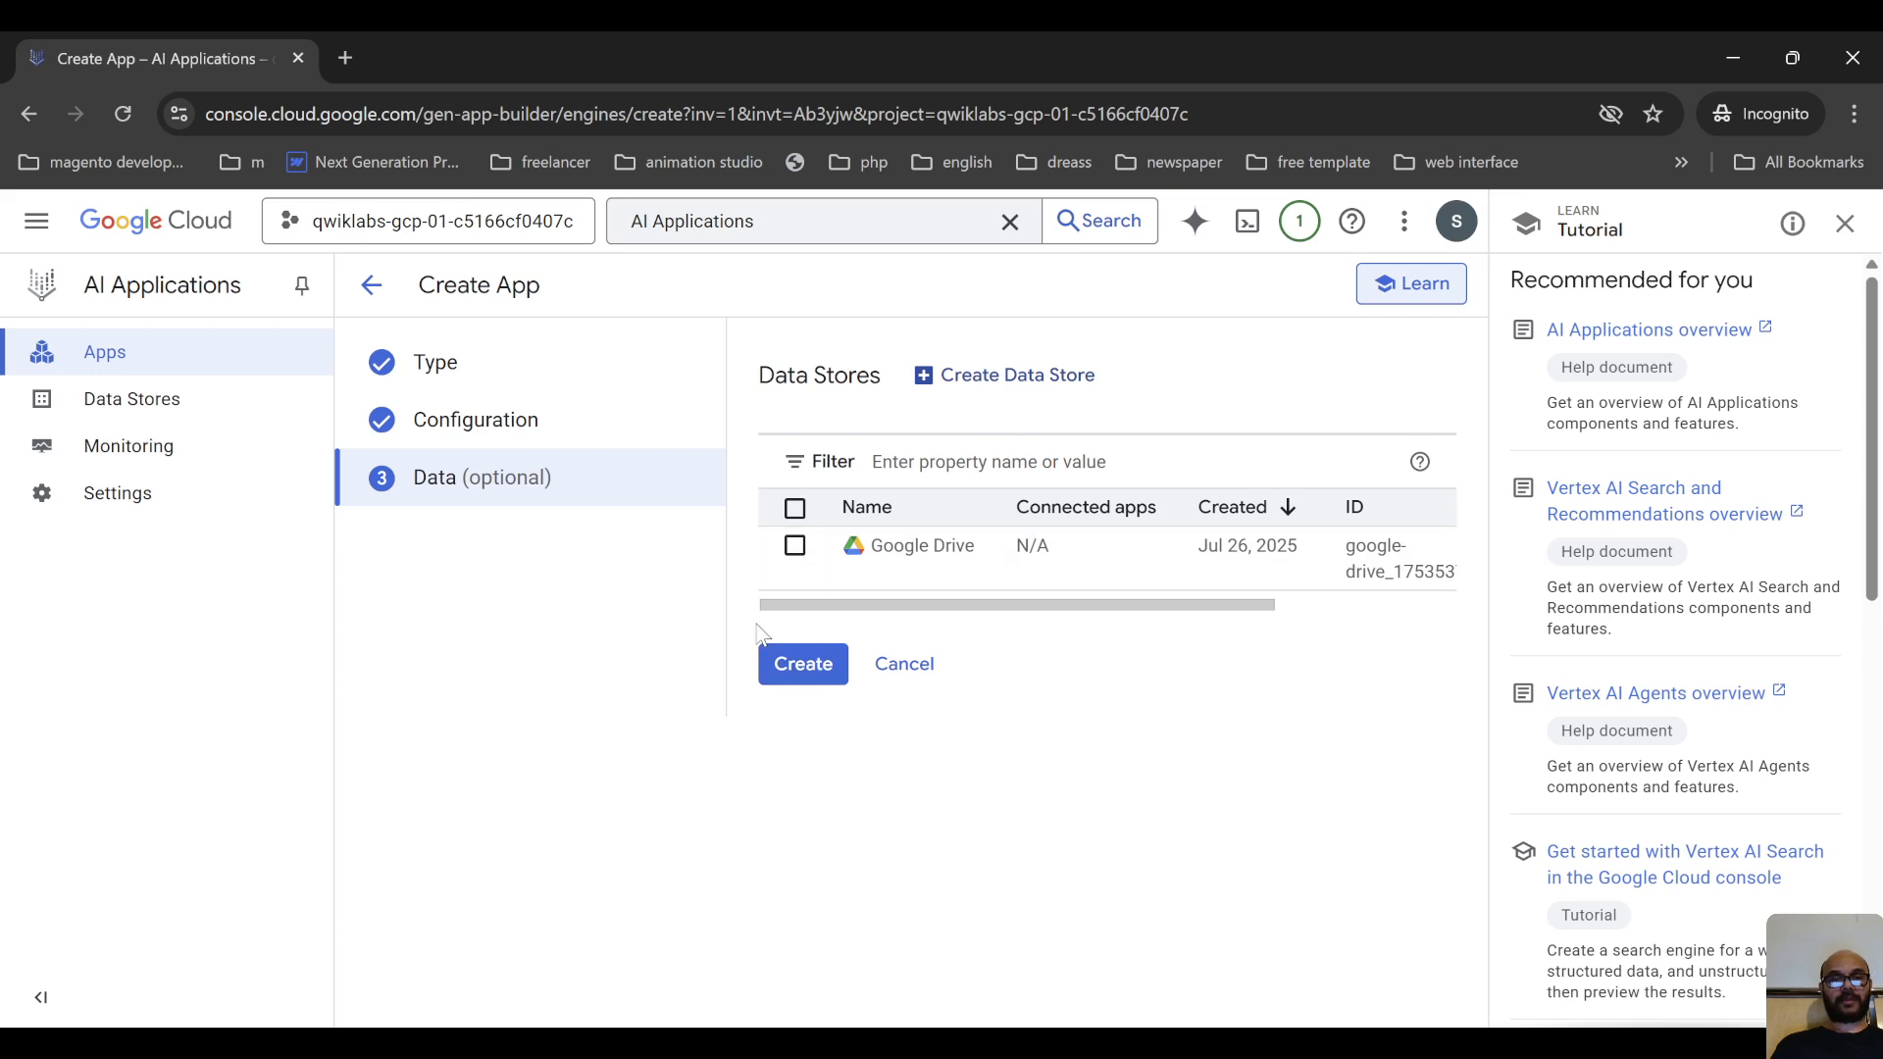
Connect the Google Drive data store to the app and create the app
left_click(794, 546)
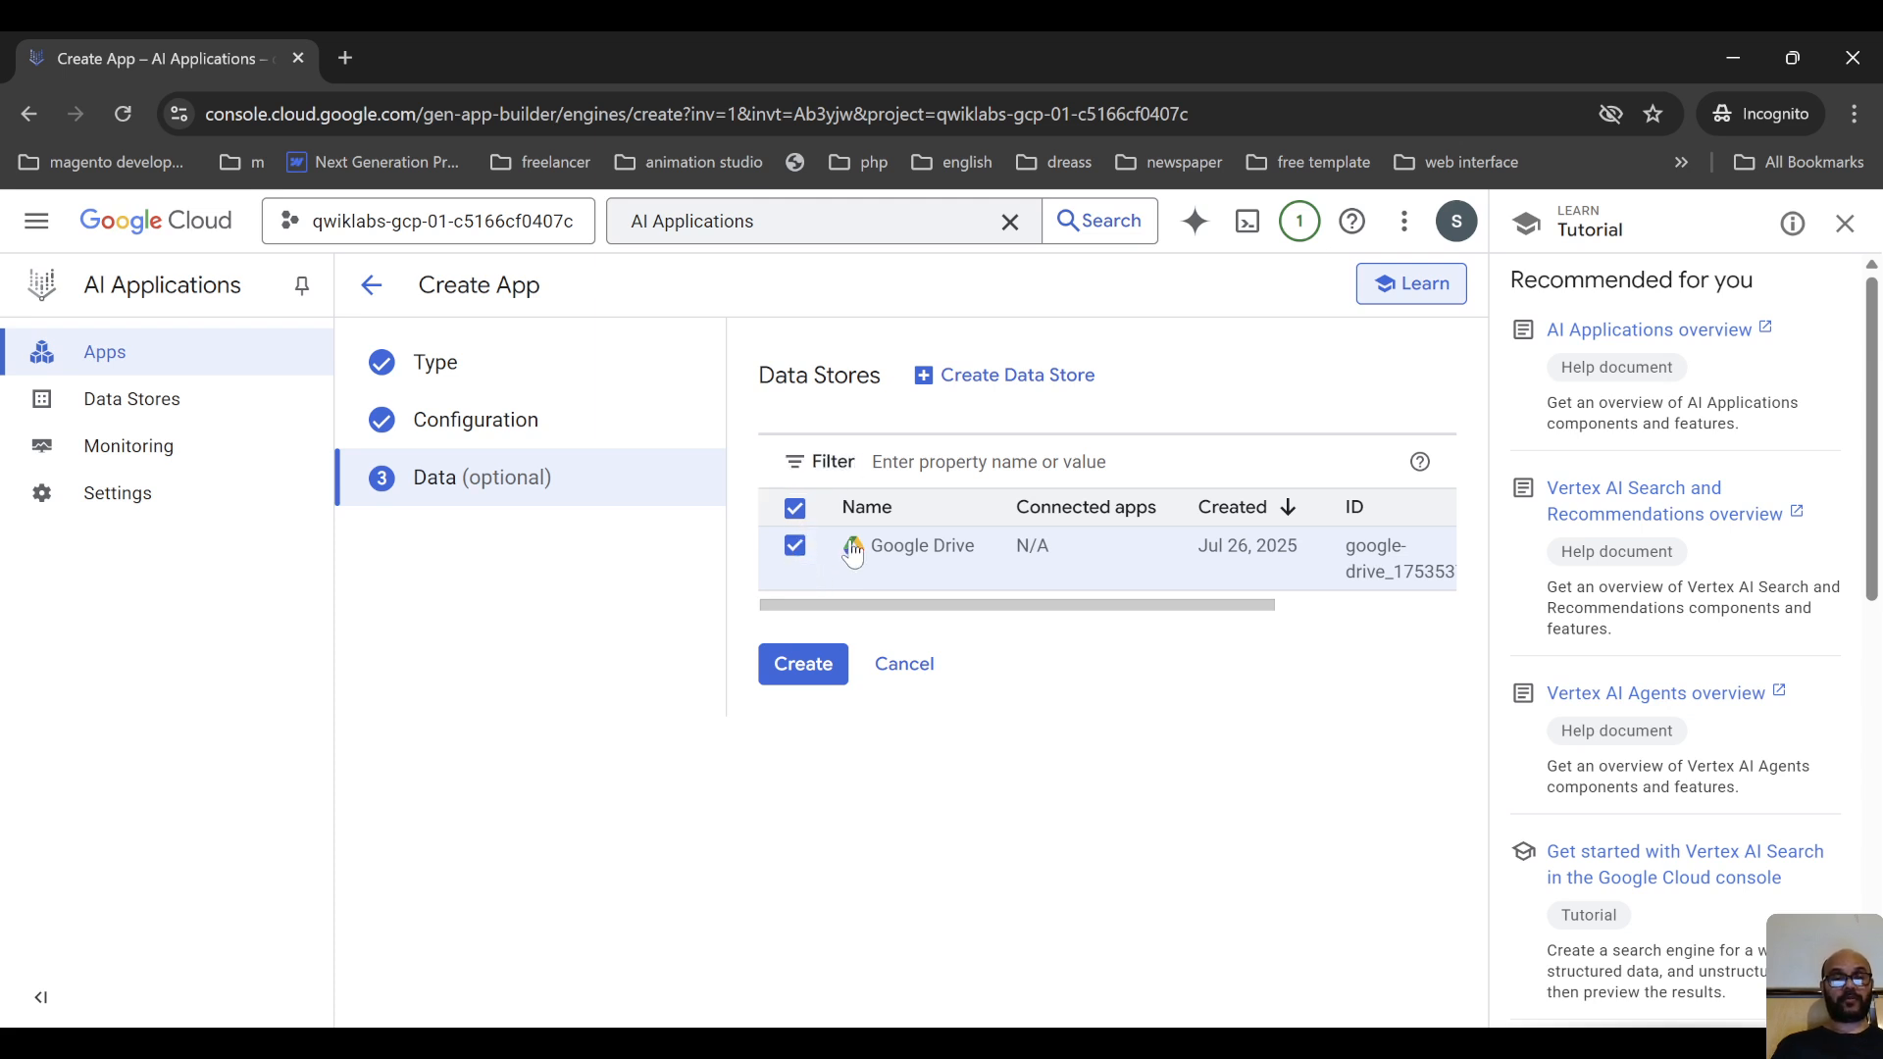
left_click(810, 671)
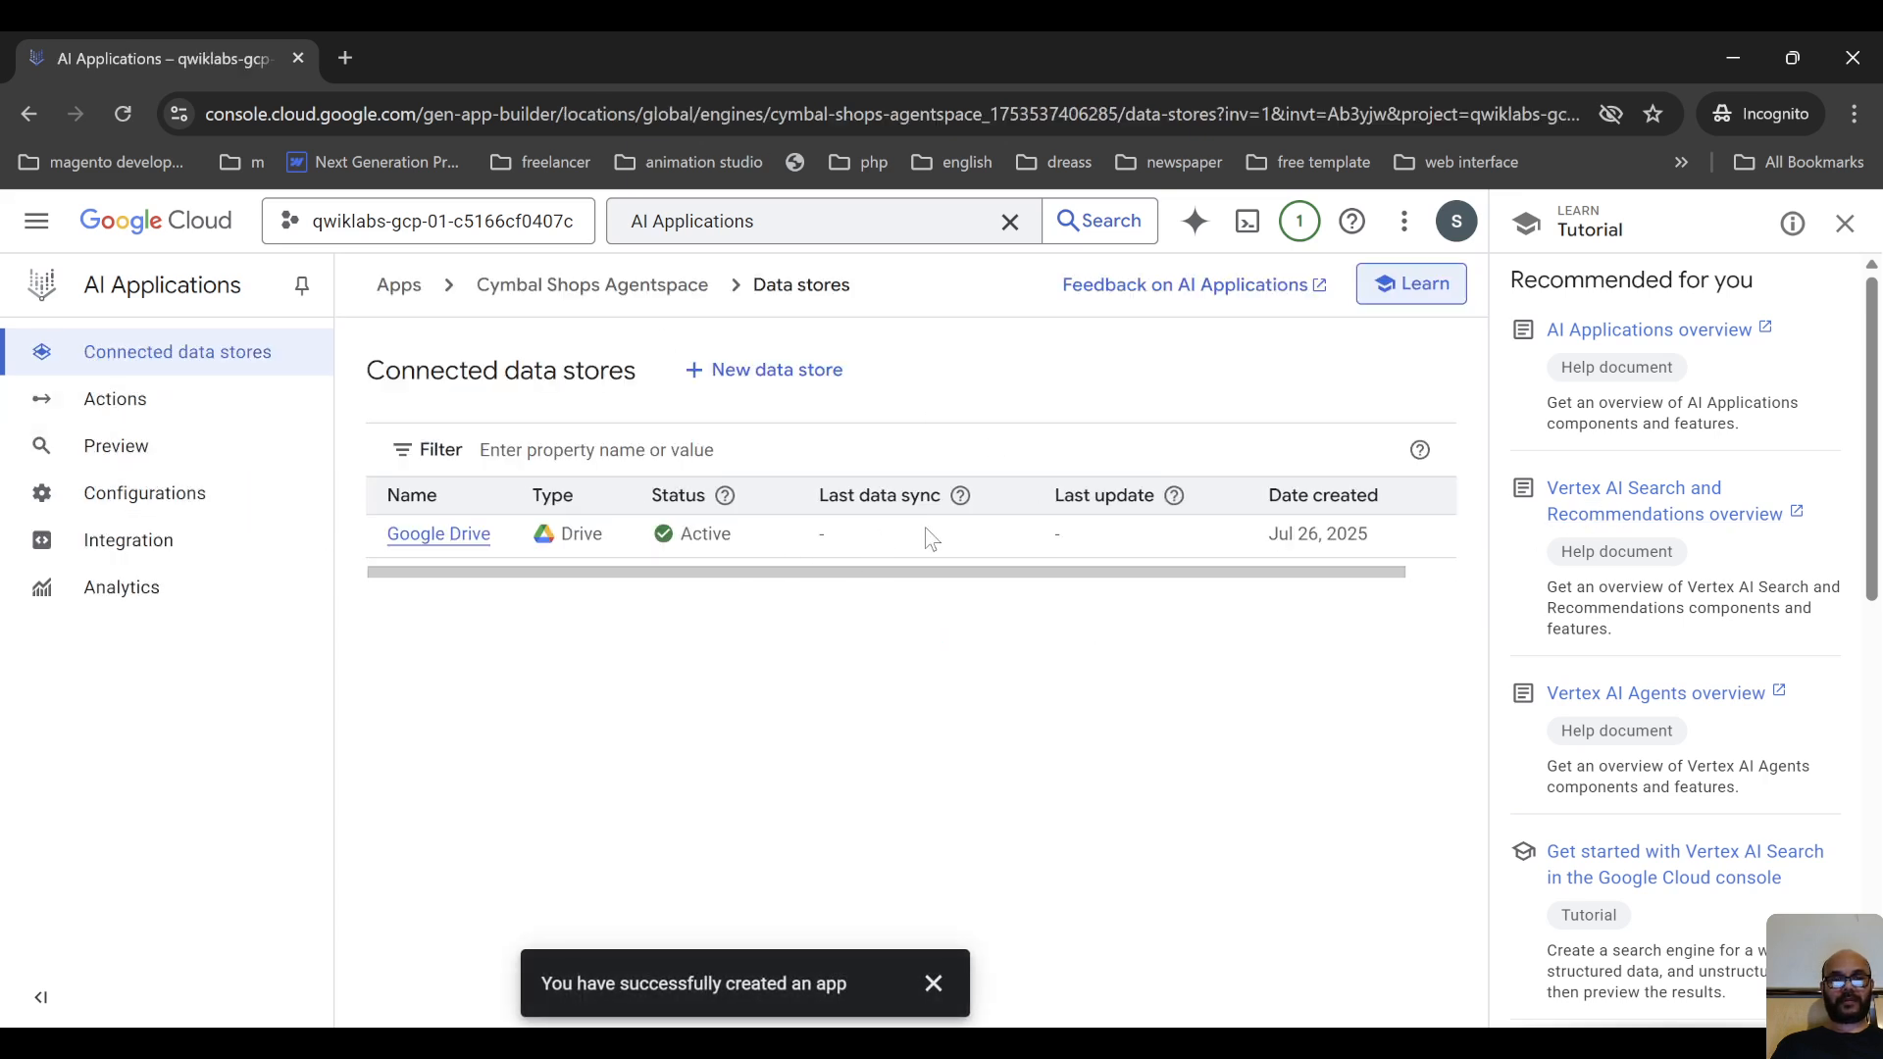
left_click(1191, 1044)
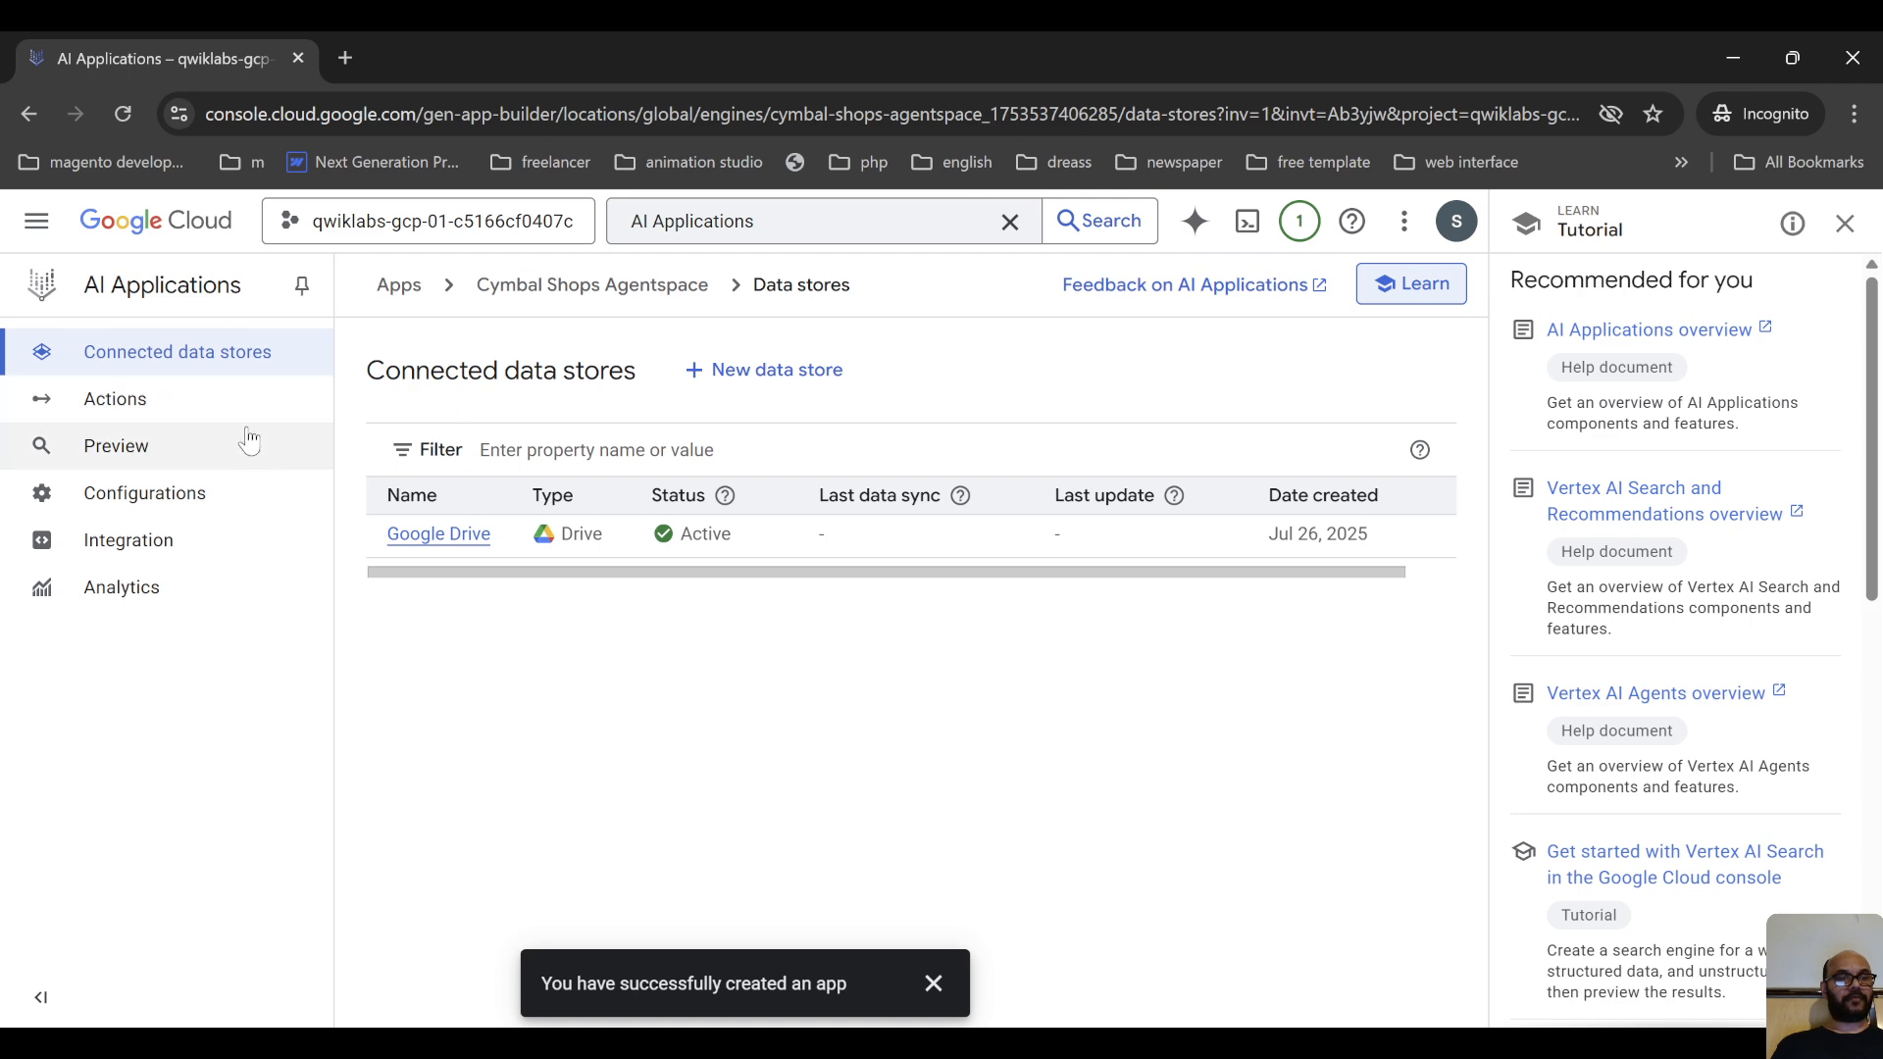
Open the app's integration settings and review the web app's enablement, interface language and shareable link
left_click(127, 550)
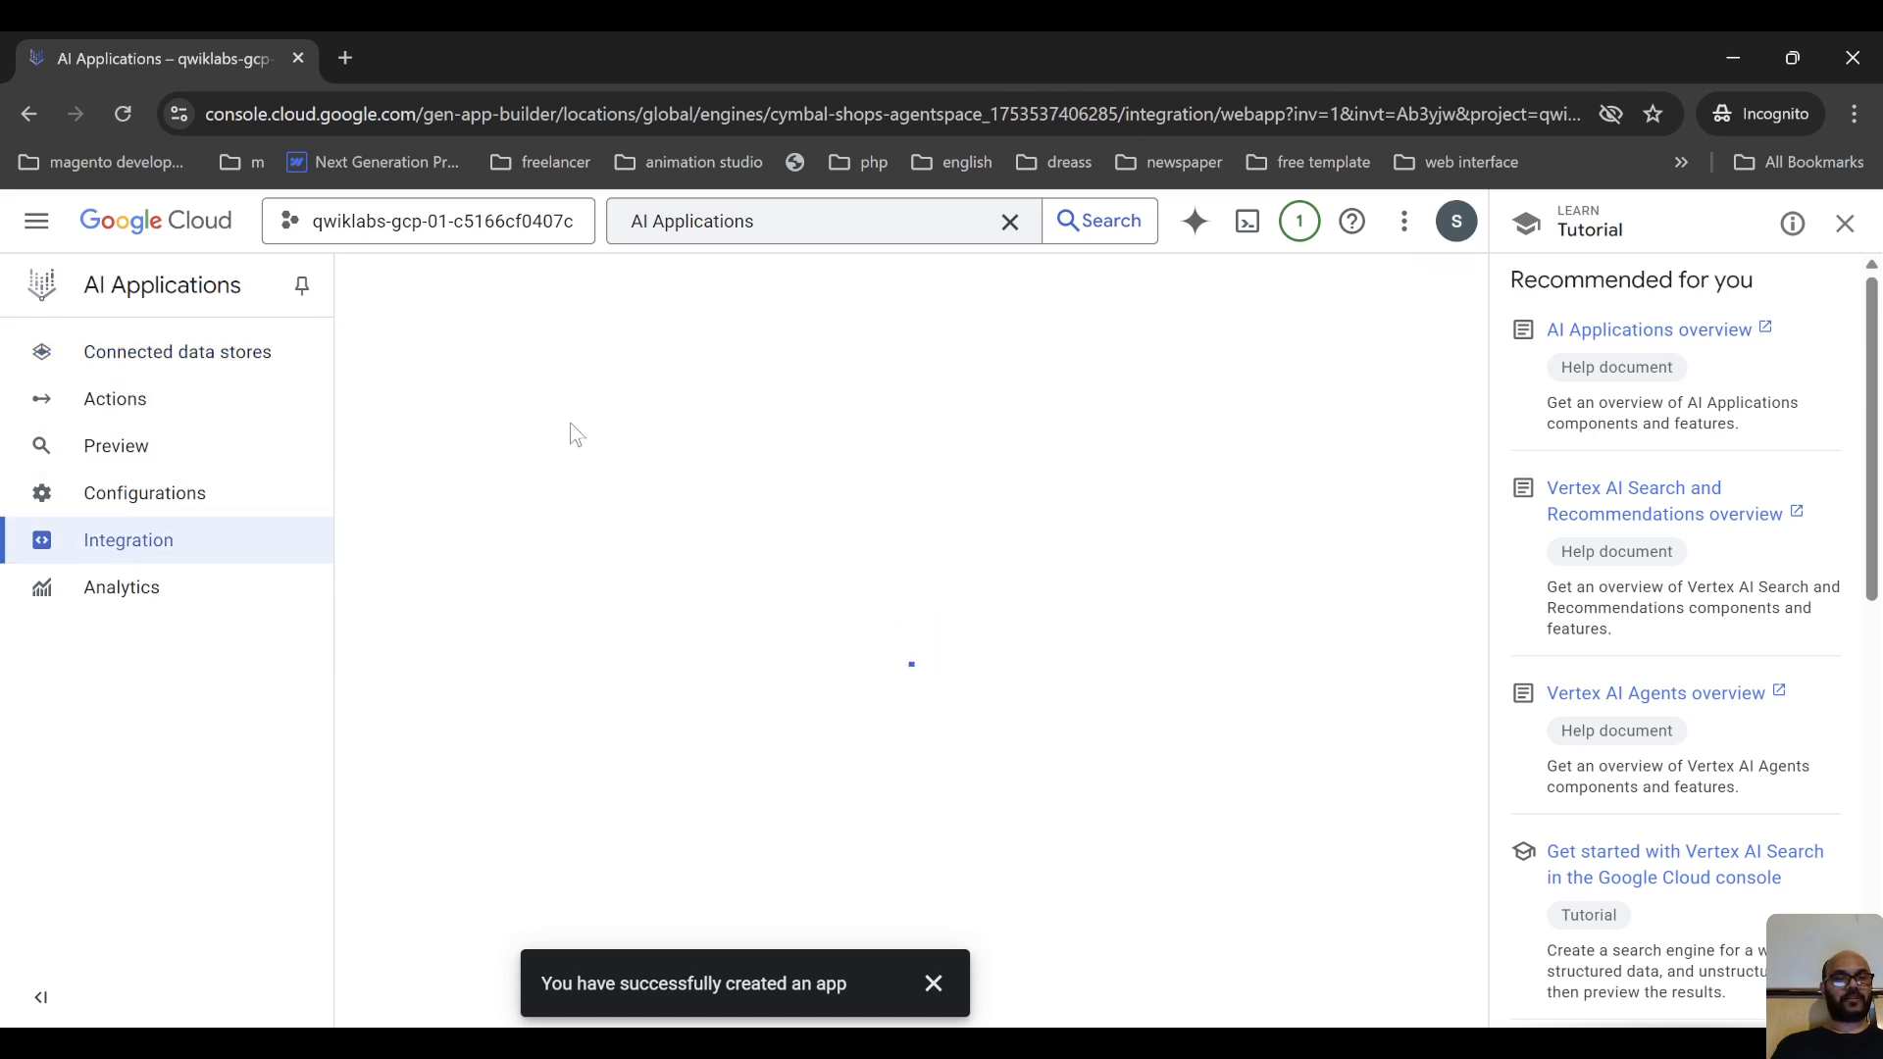
scroll(673, 657, "down", 1)
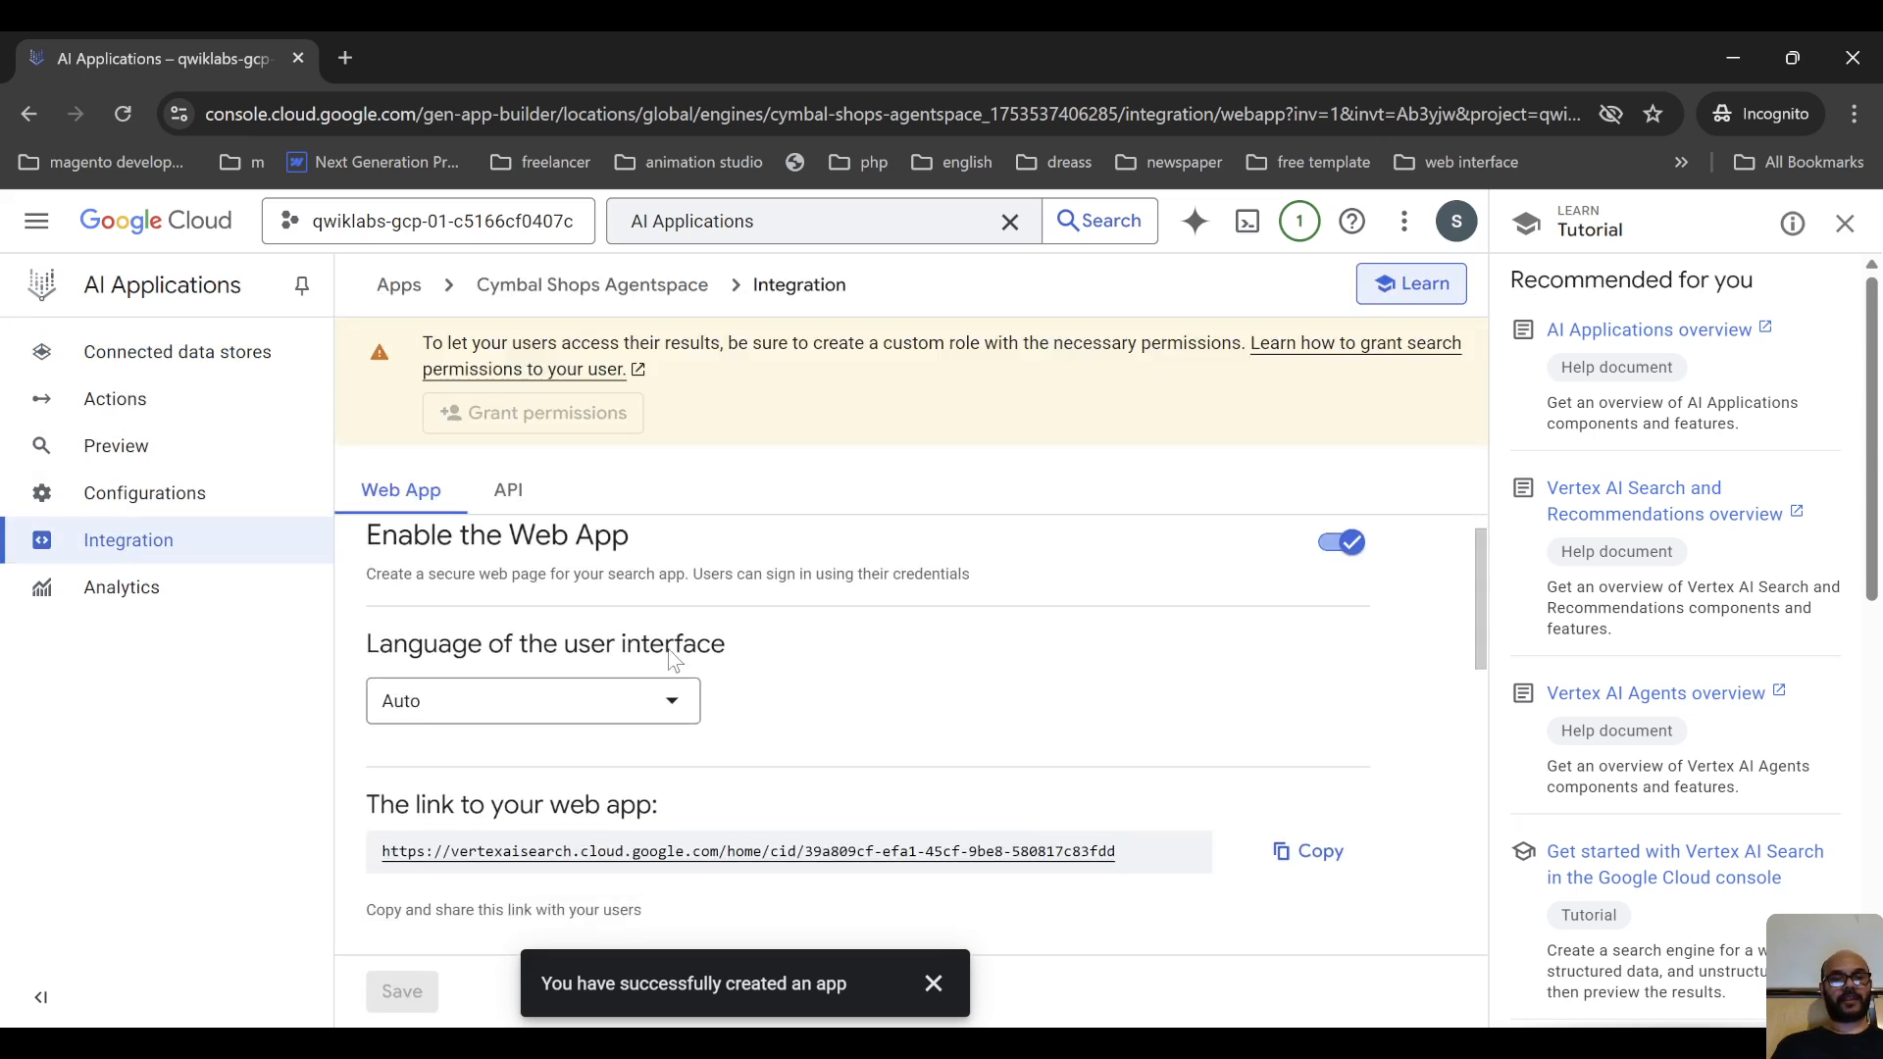
scroll(673, 658, "down", 2)
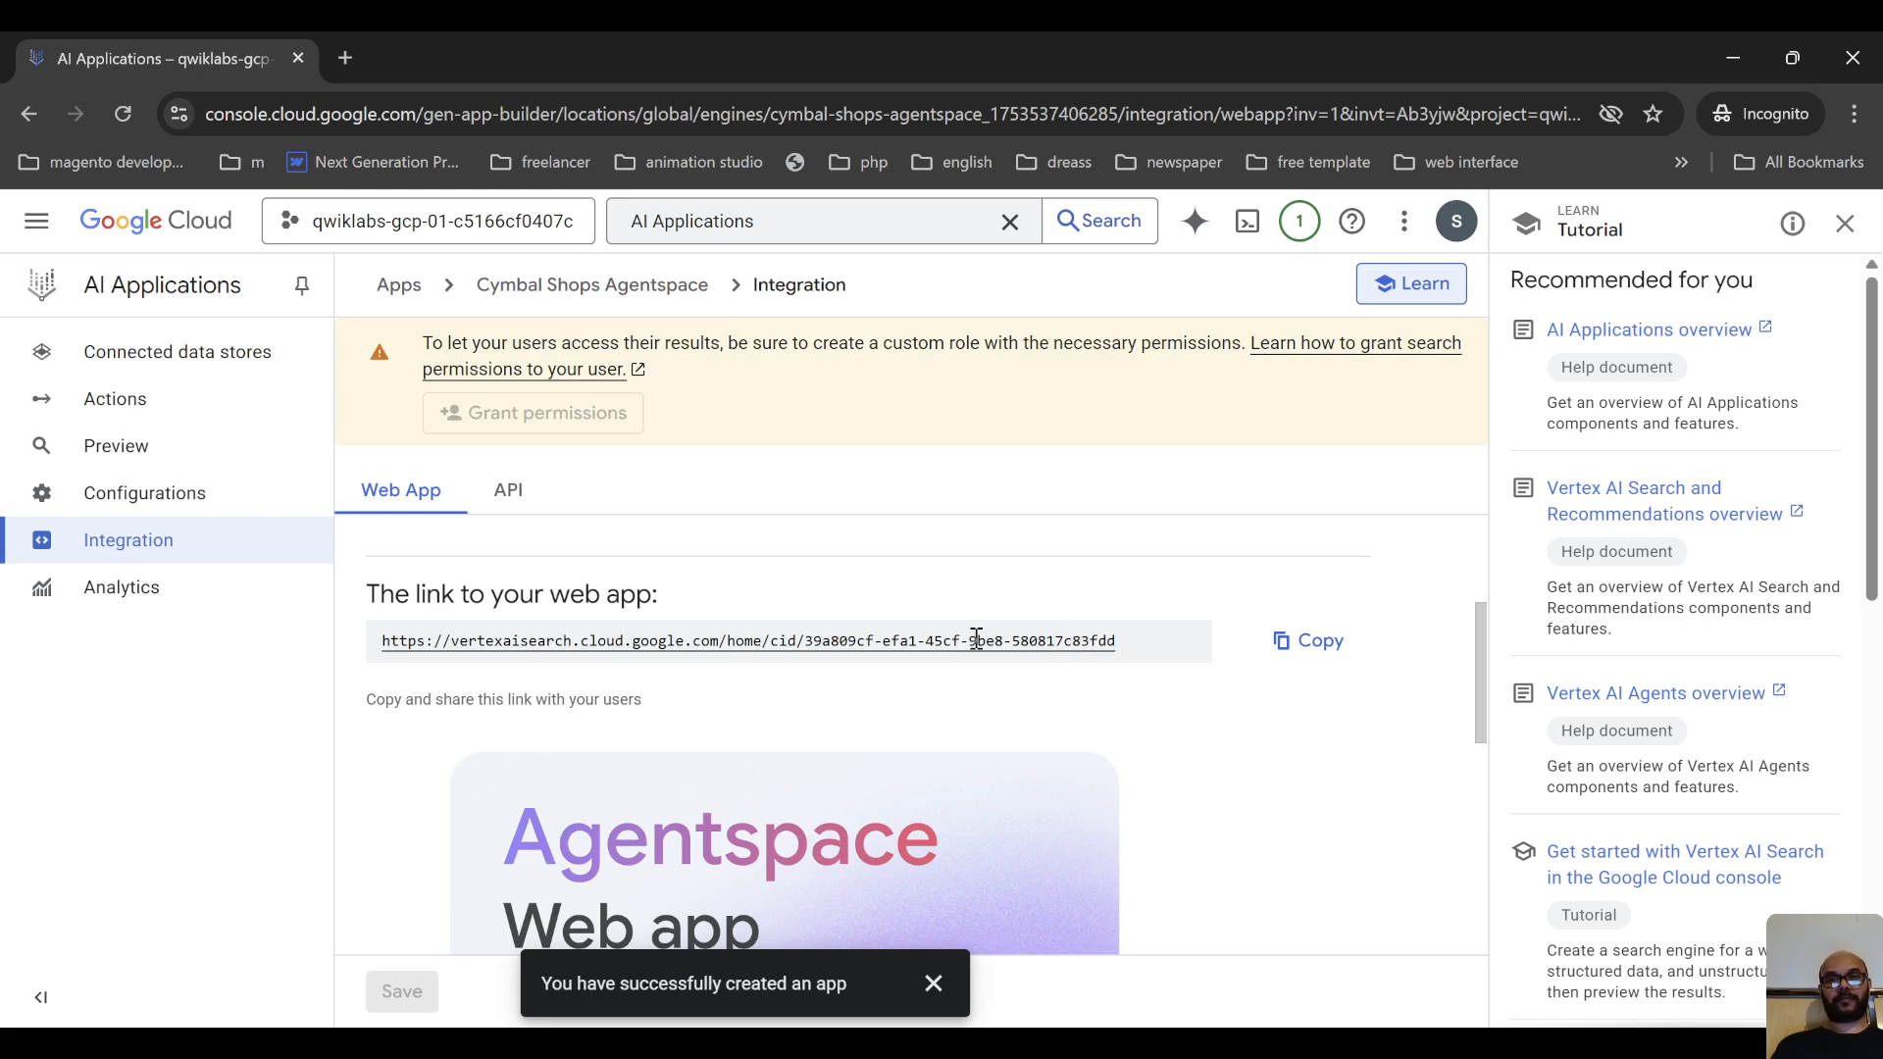
scroll(977, 639, "up", 1)
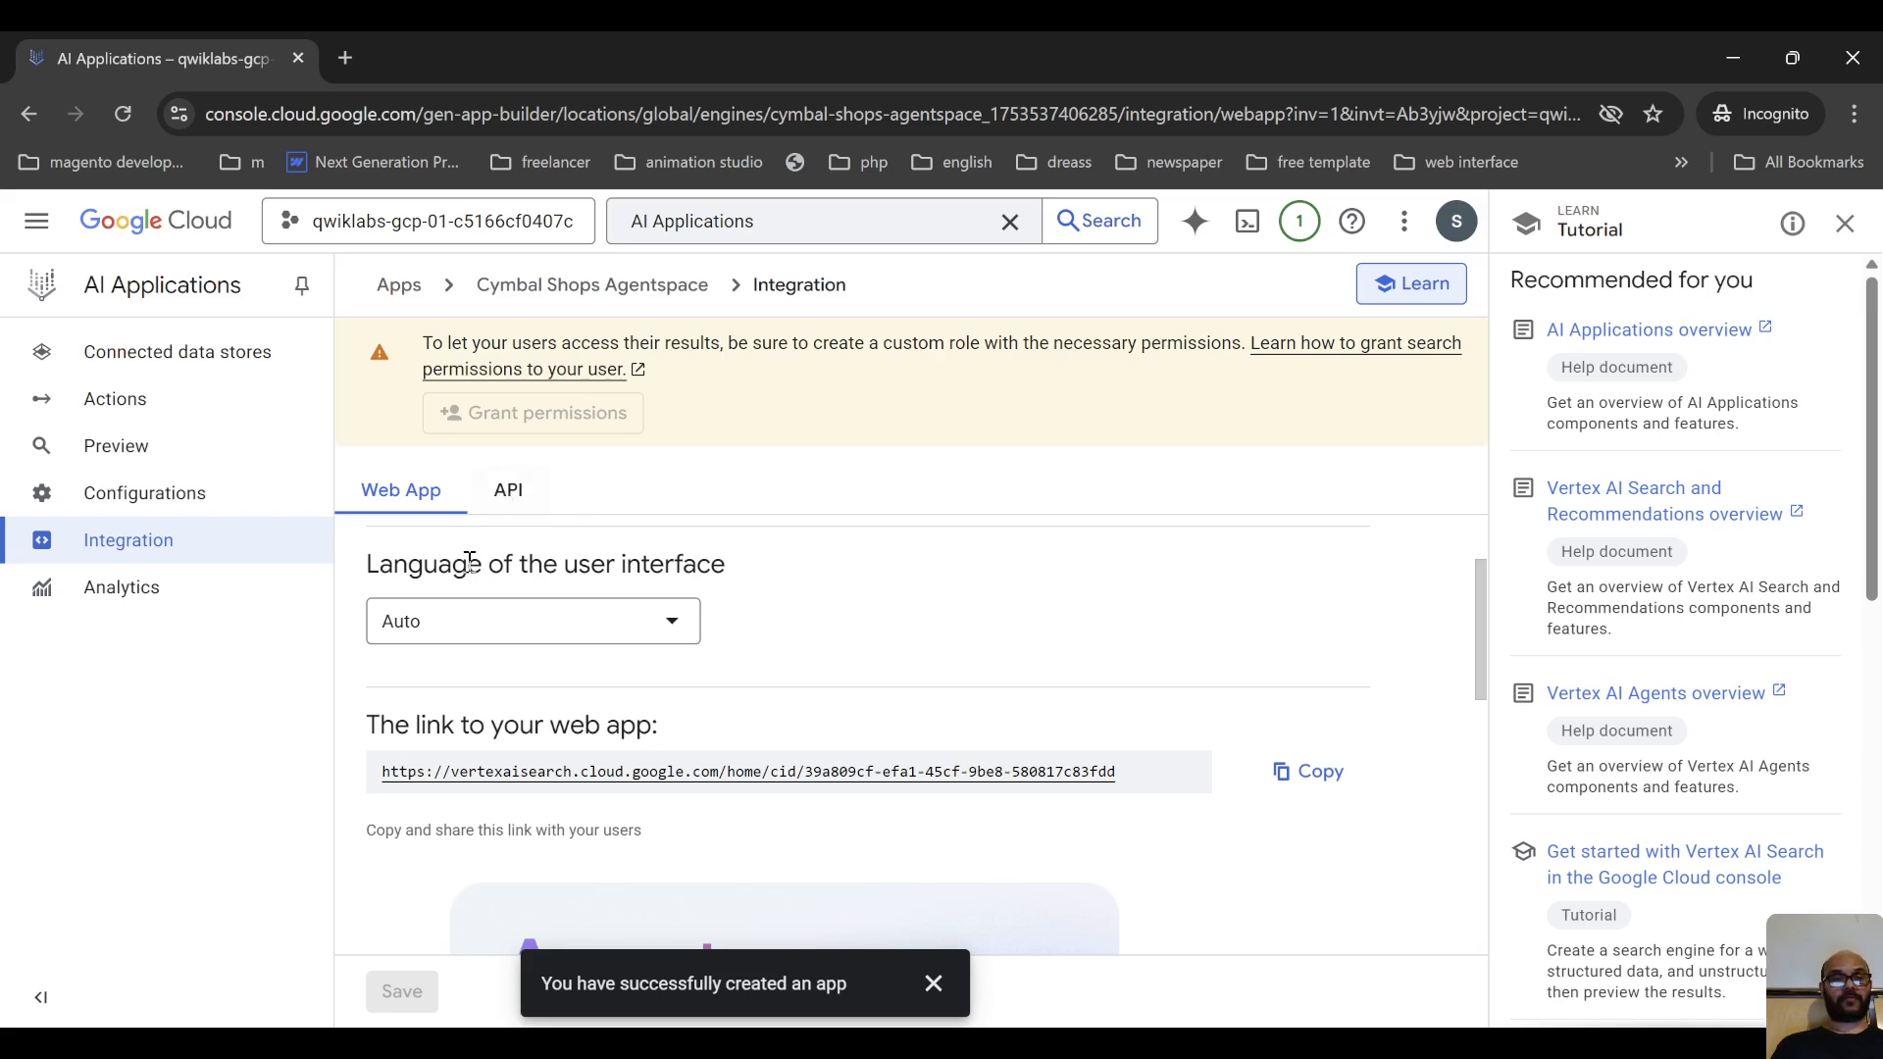
Read through the API integration instructions, including the search query field and curl commands for search and generated answers
left_click(512, 497)
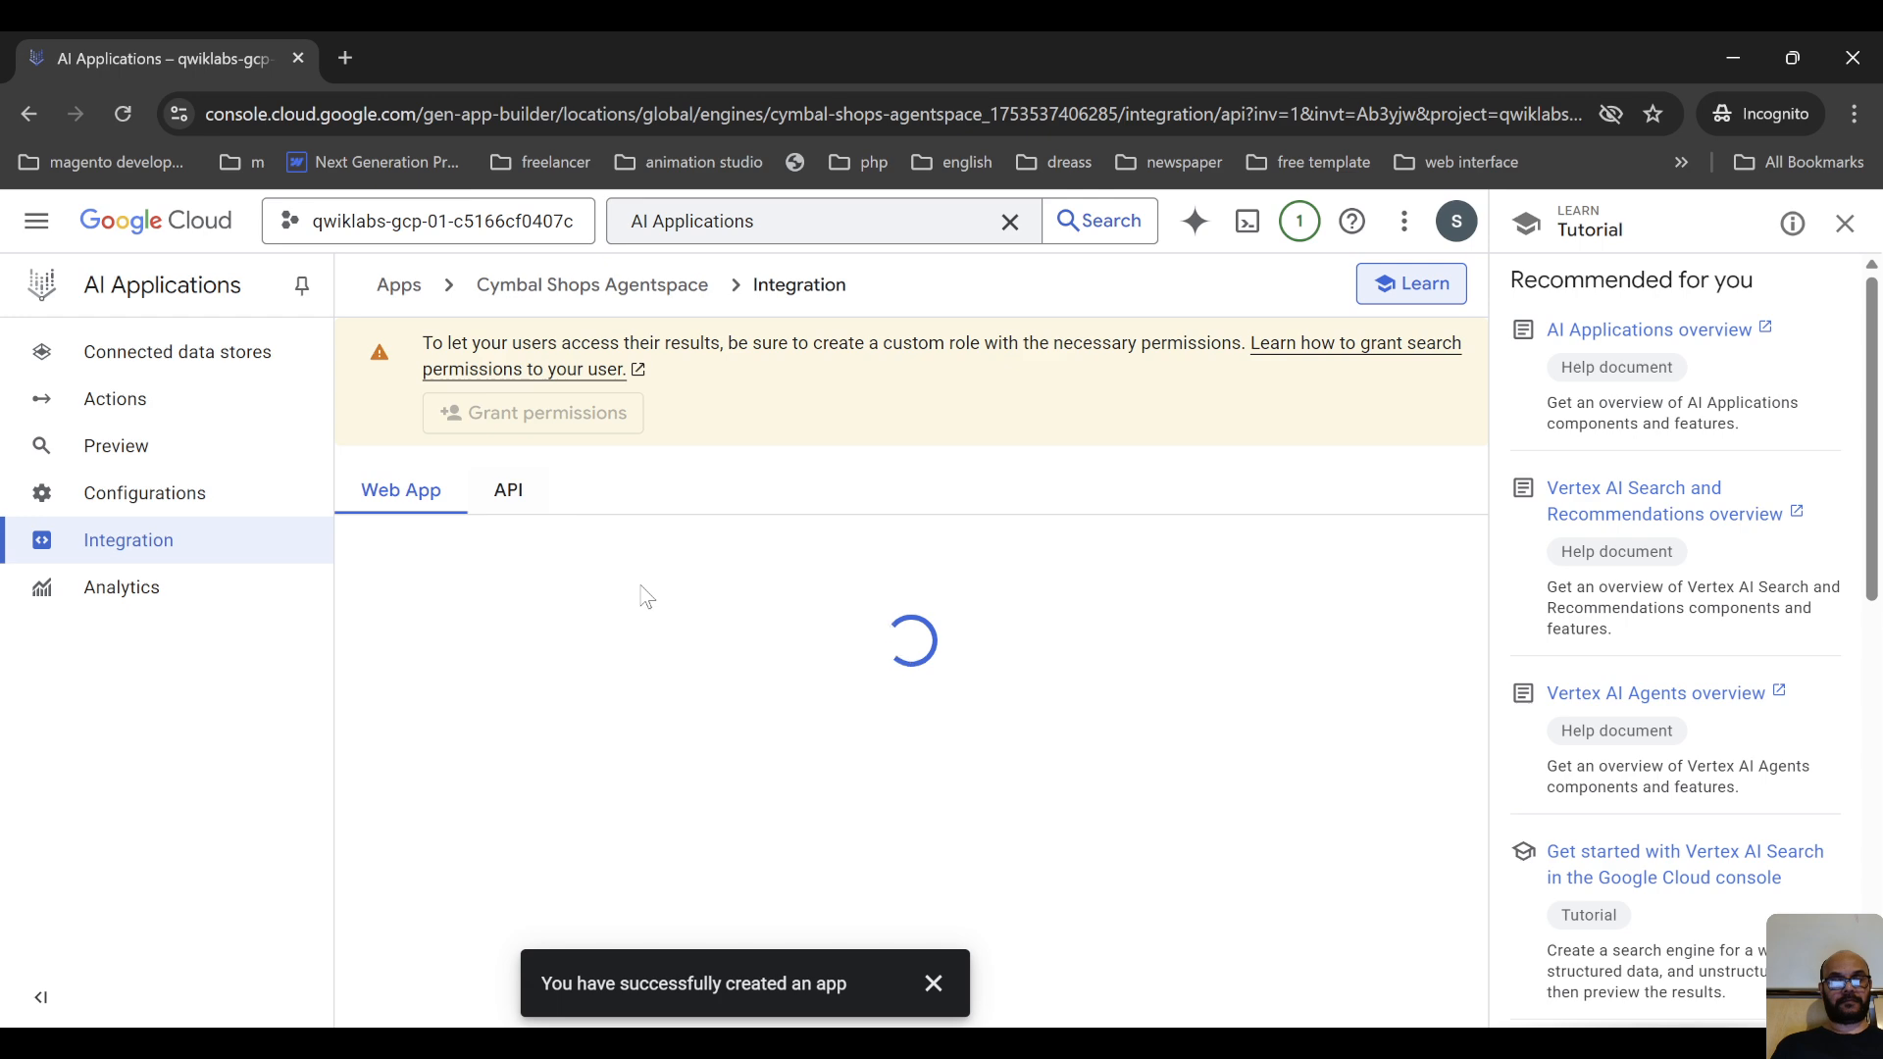
scroll(659, 613, "down", 6)
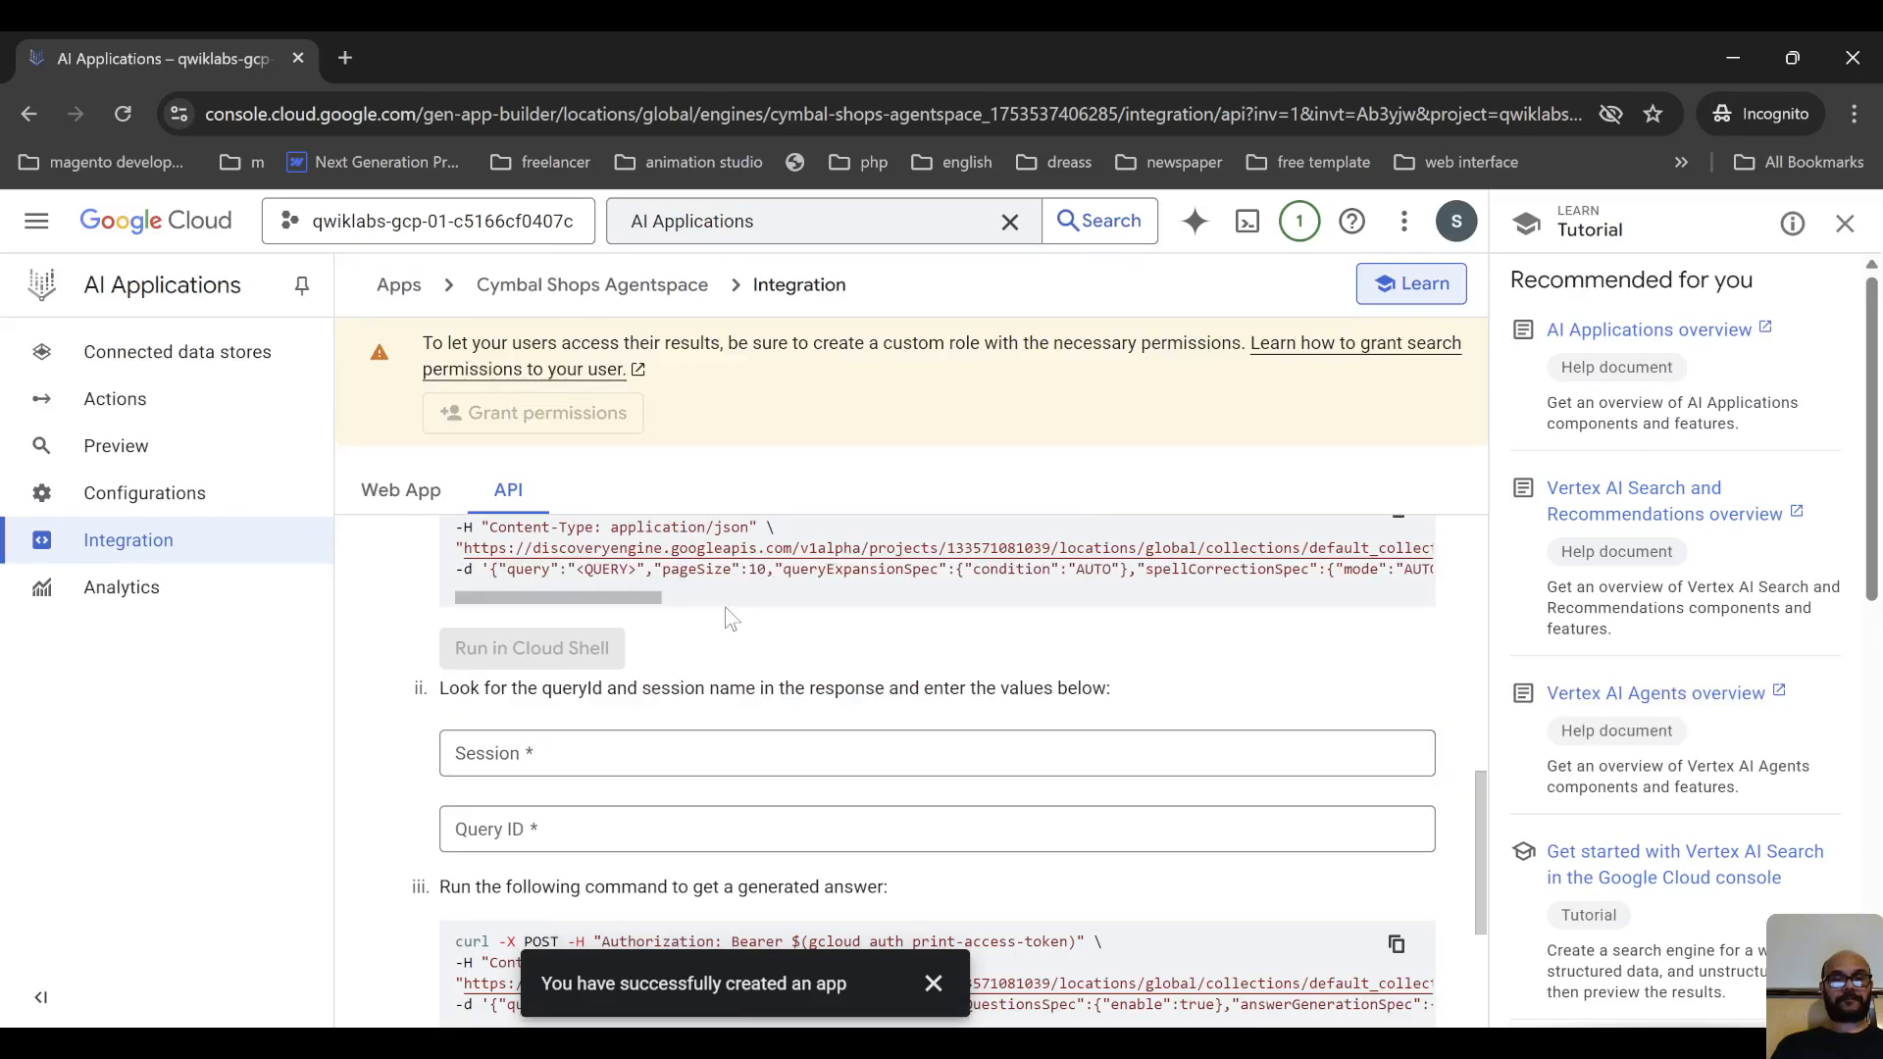
scroll(715, 582, "down", 3)
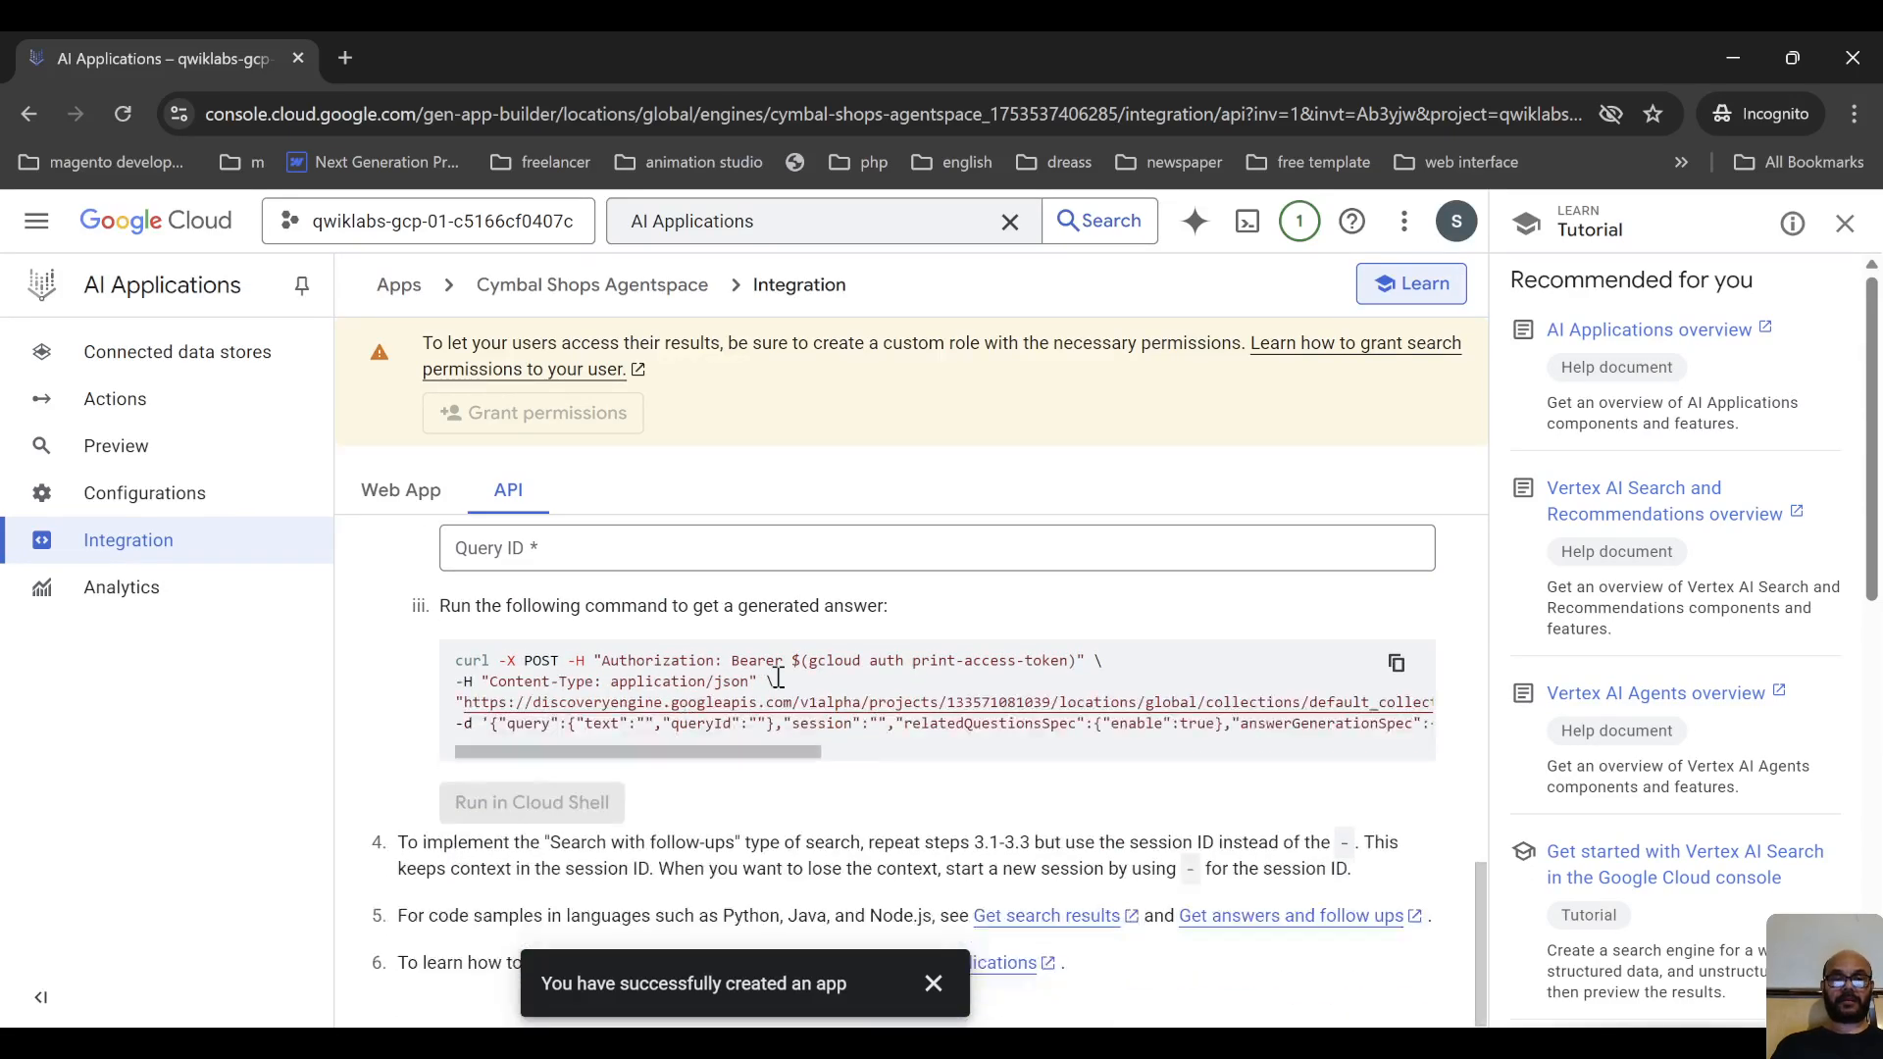
scroll(774, 673, "up", 4)
scroll(774, 673, "up", 5)
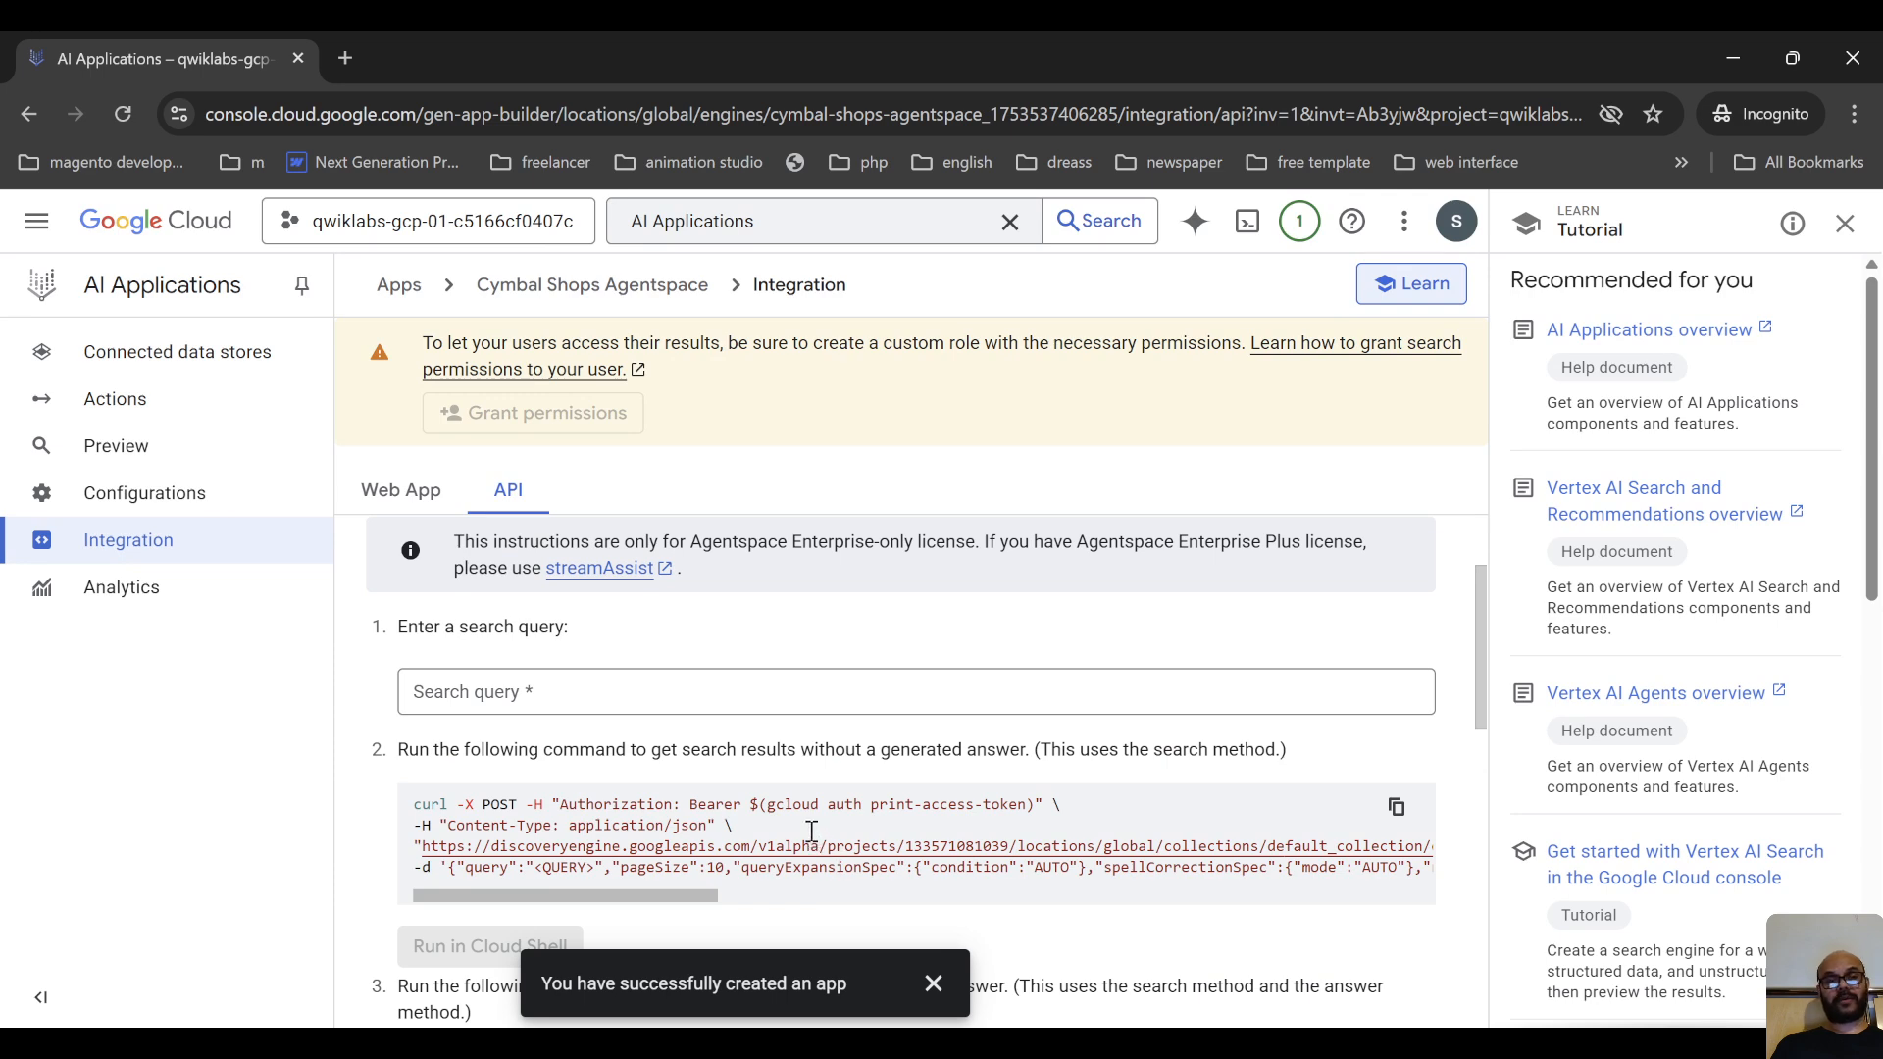
scroll(811, 785, "up", 2)
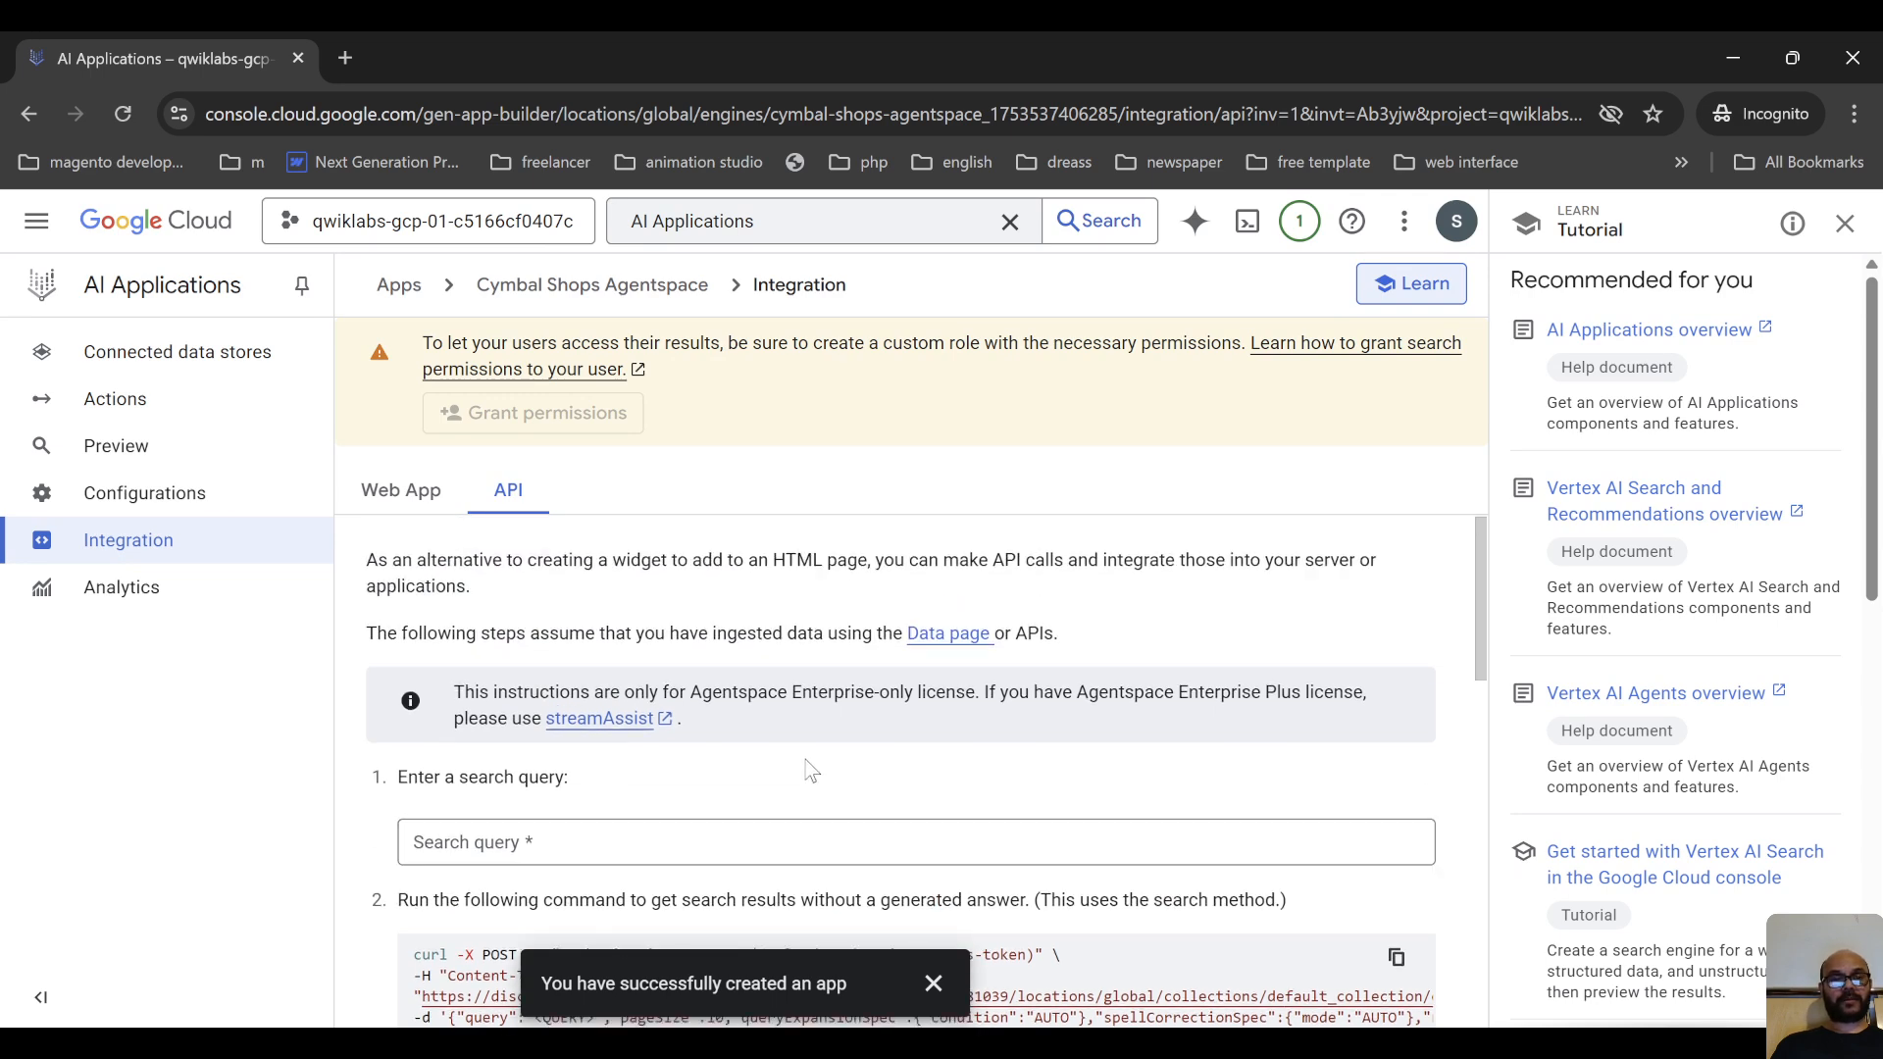
Return to the web app integration settings and look at the link to the web app again
left_click(399, 502)
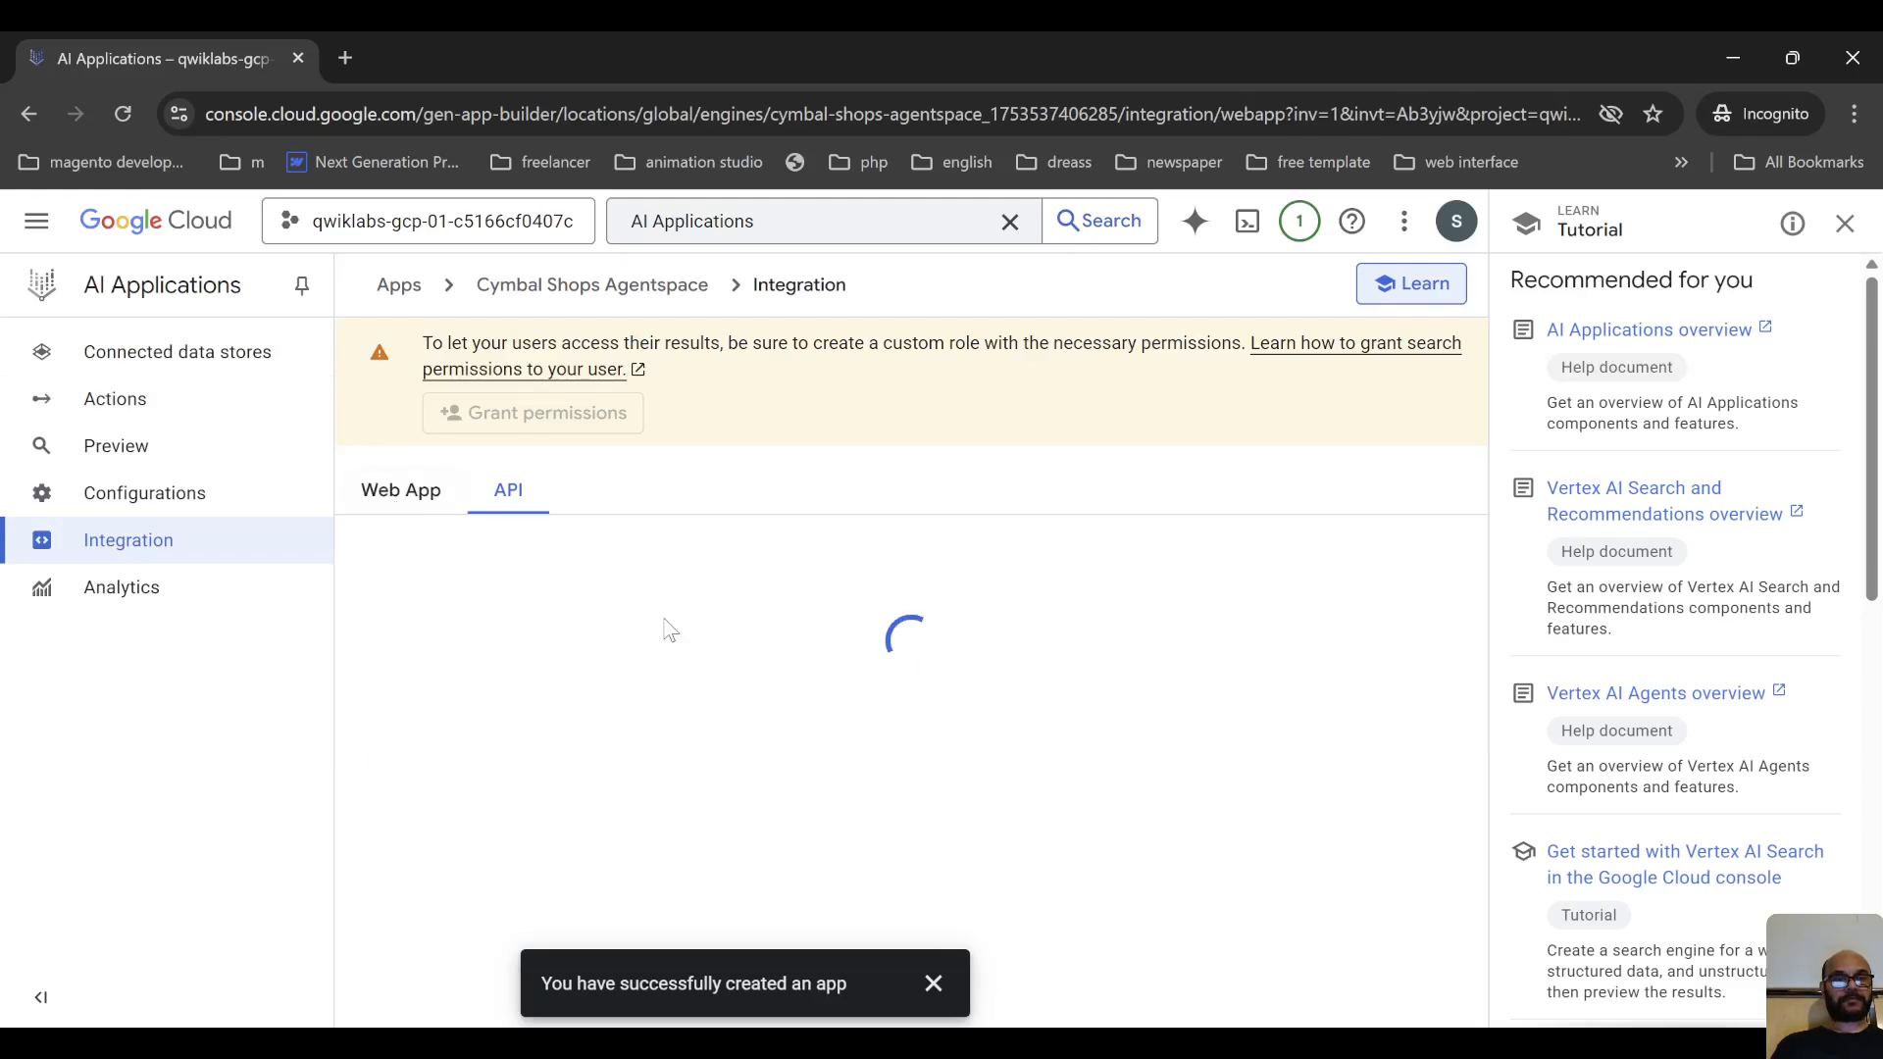
scroll(546, 734, "down", 3)
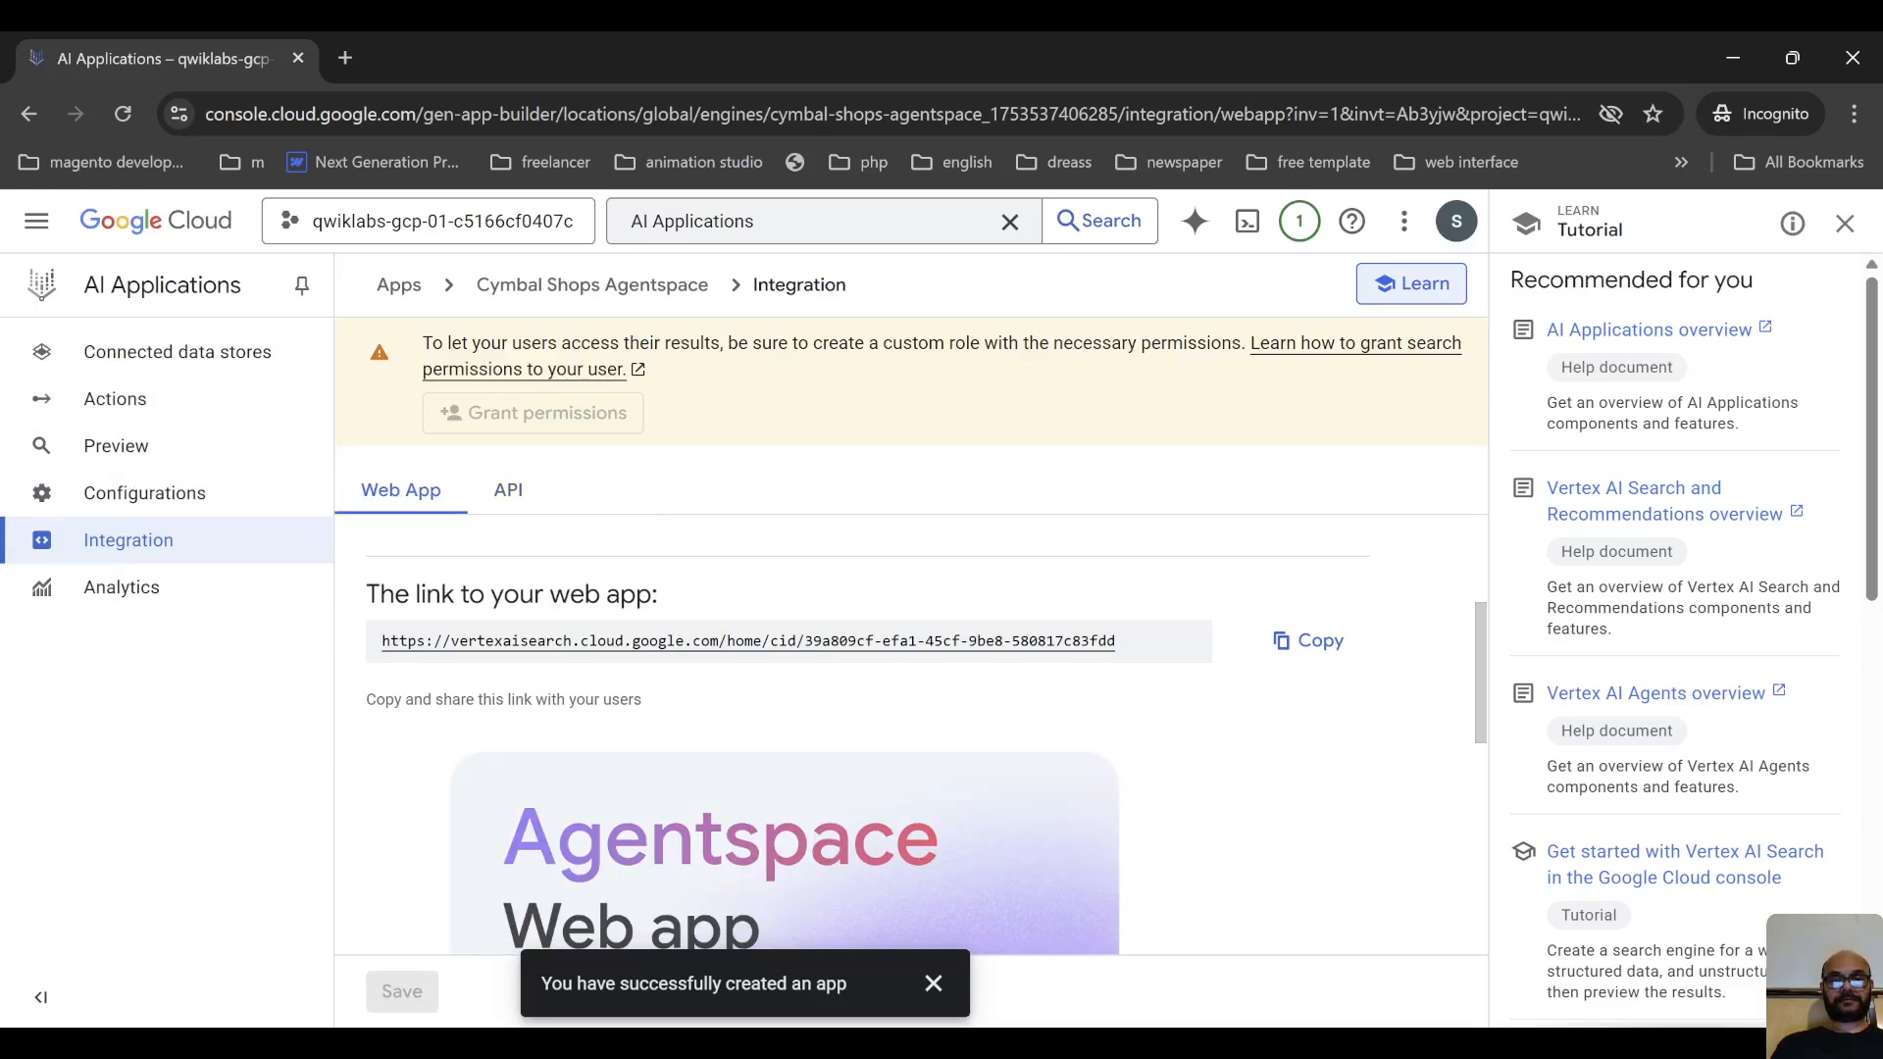
key("alt+Tab")
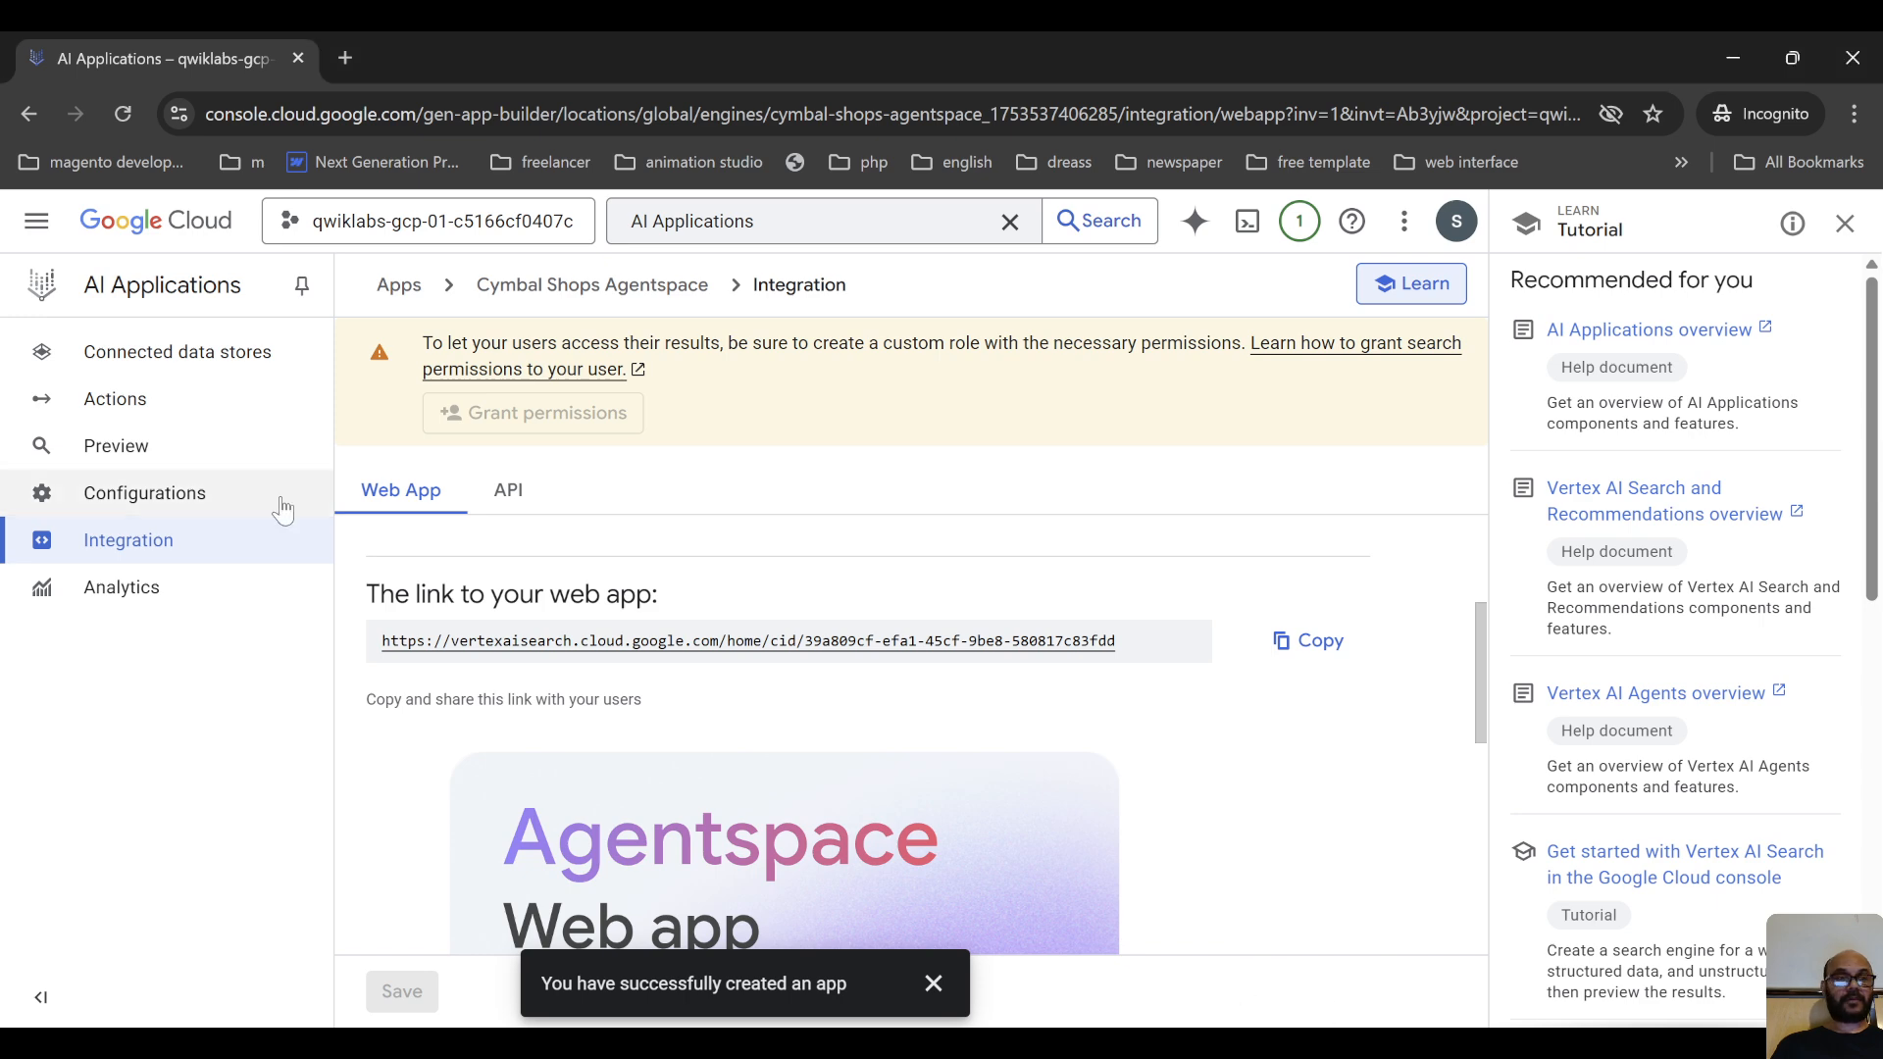
Check the app's connected data stores, and look over the project's lists of apps and data stores
left_click(191, 378)
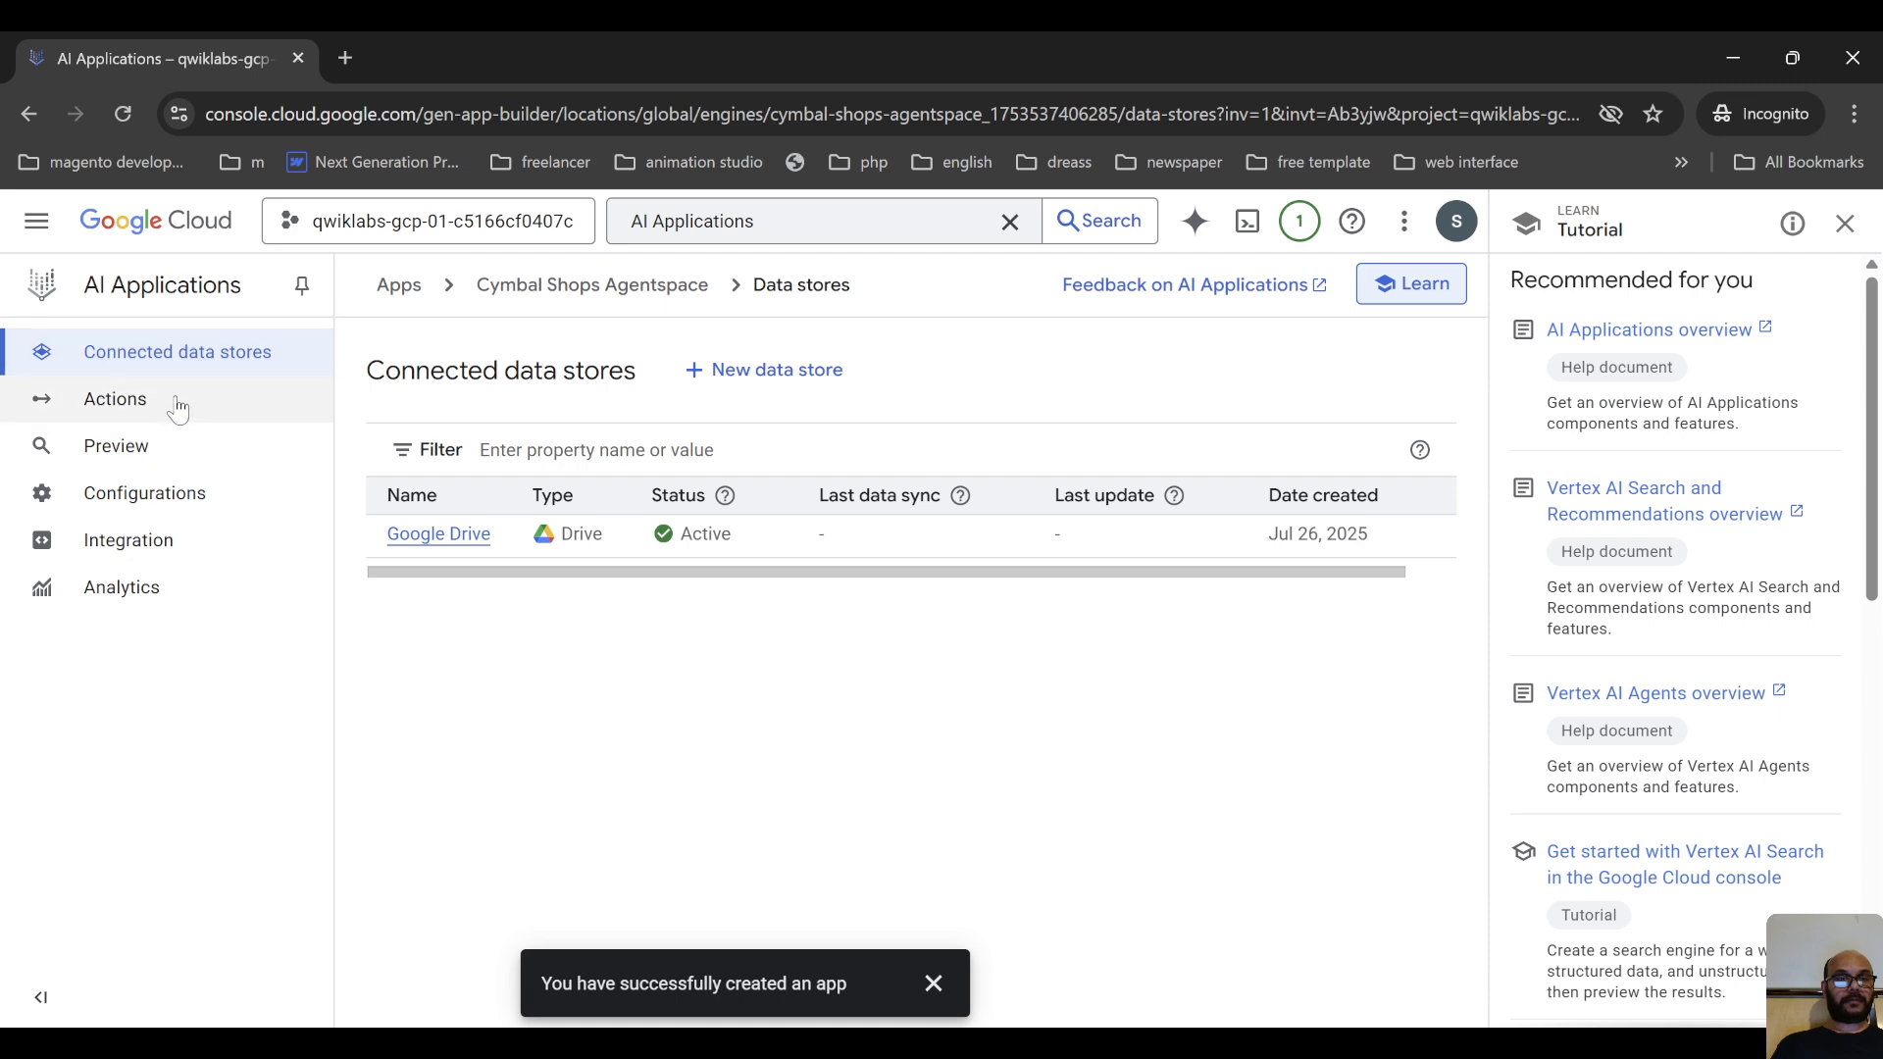
left_click(400, 284)
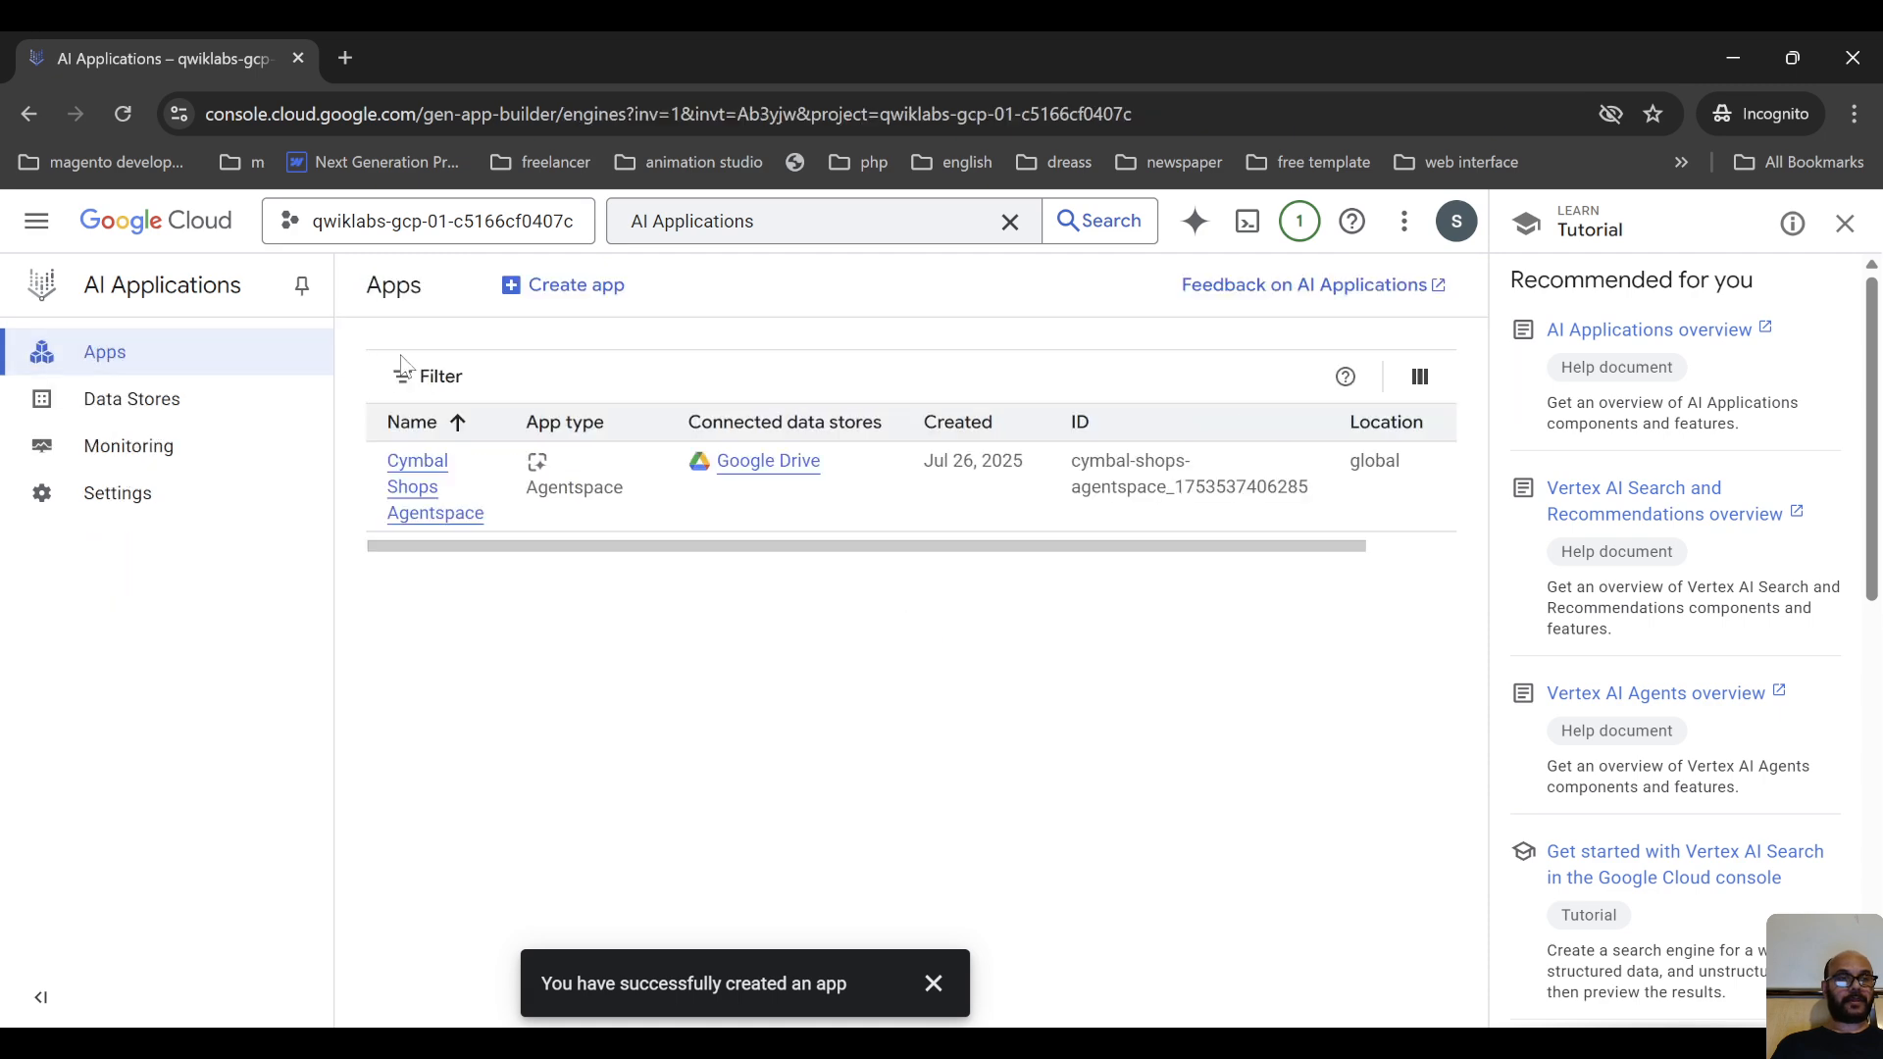
left_click(149, 407)
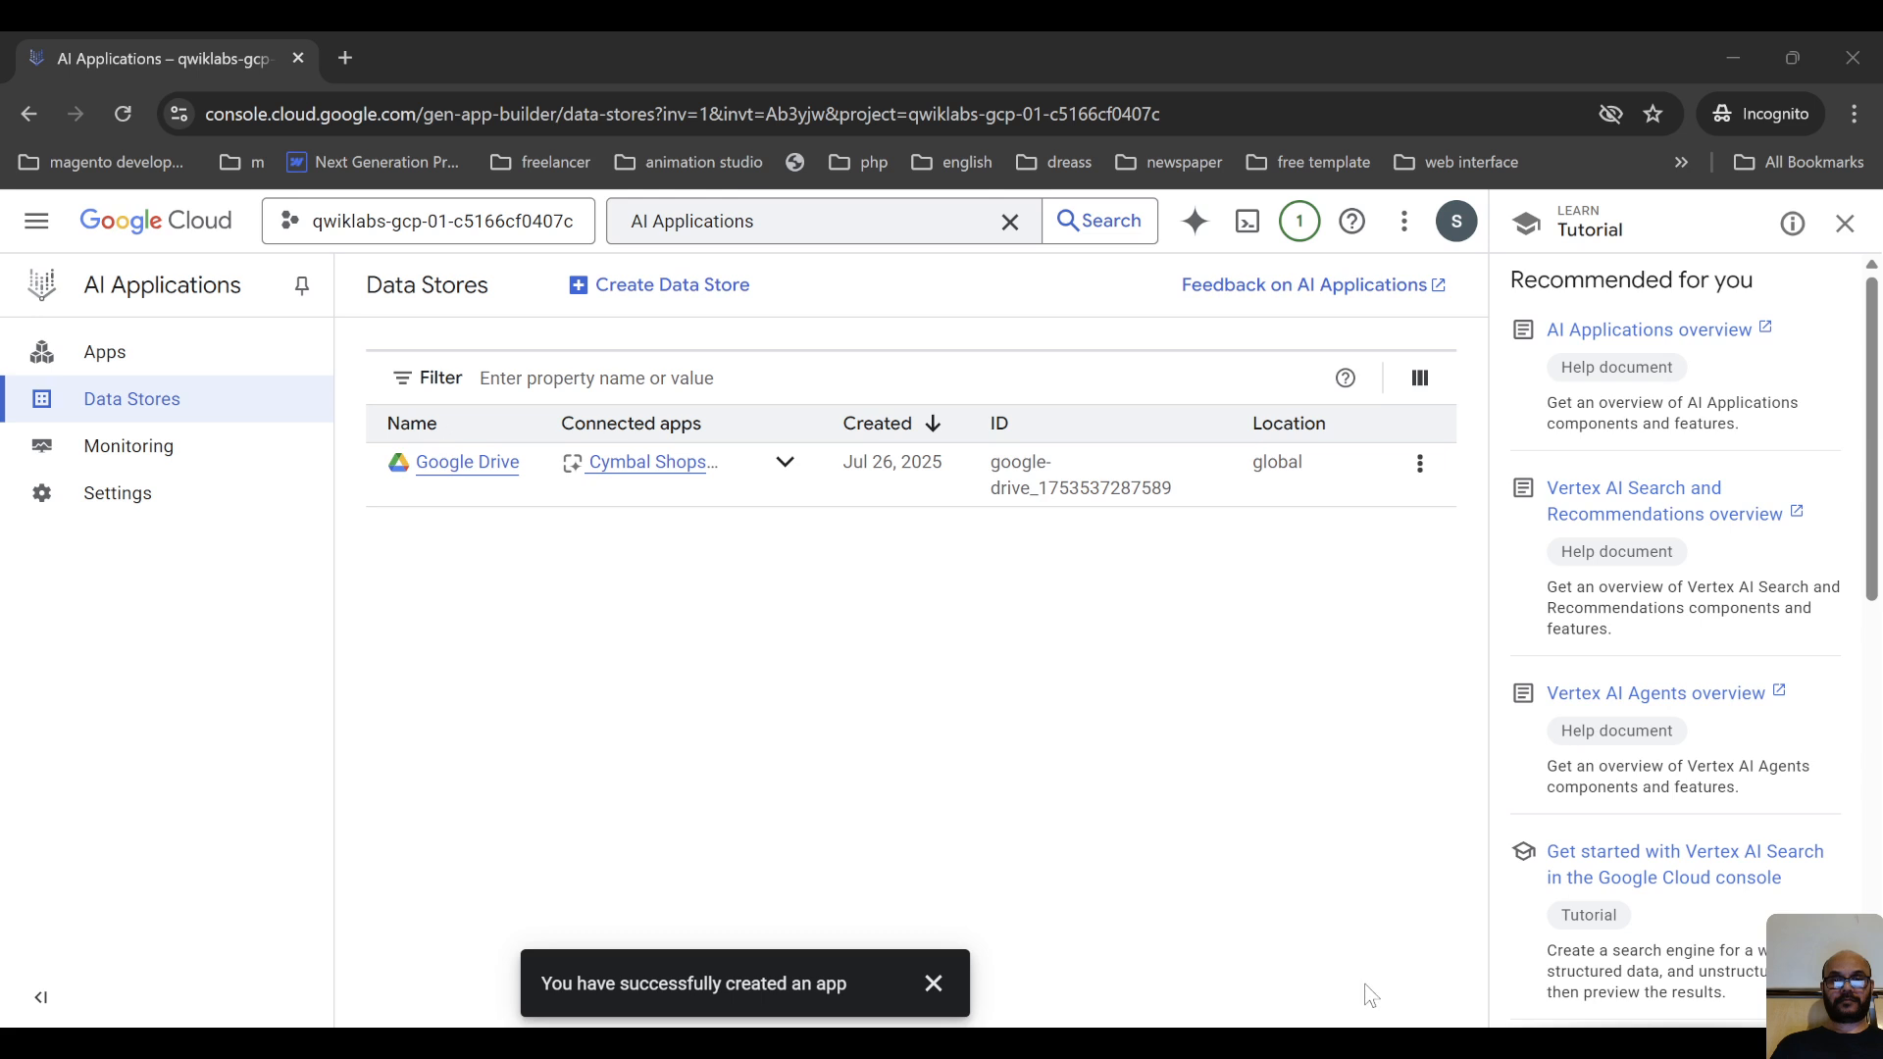
Reload the data stores page, dismiss the navigation menu tip and return to the apps list
left_click(122, 114)
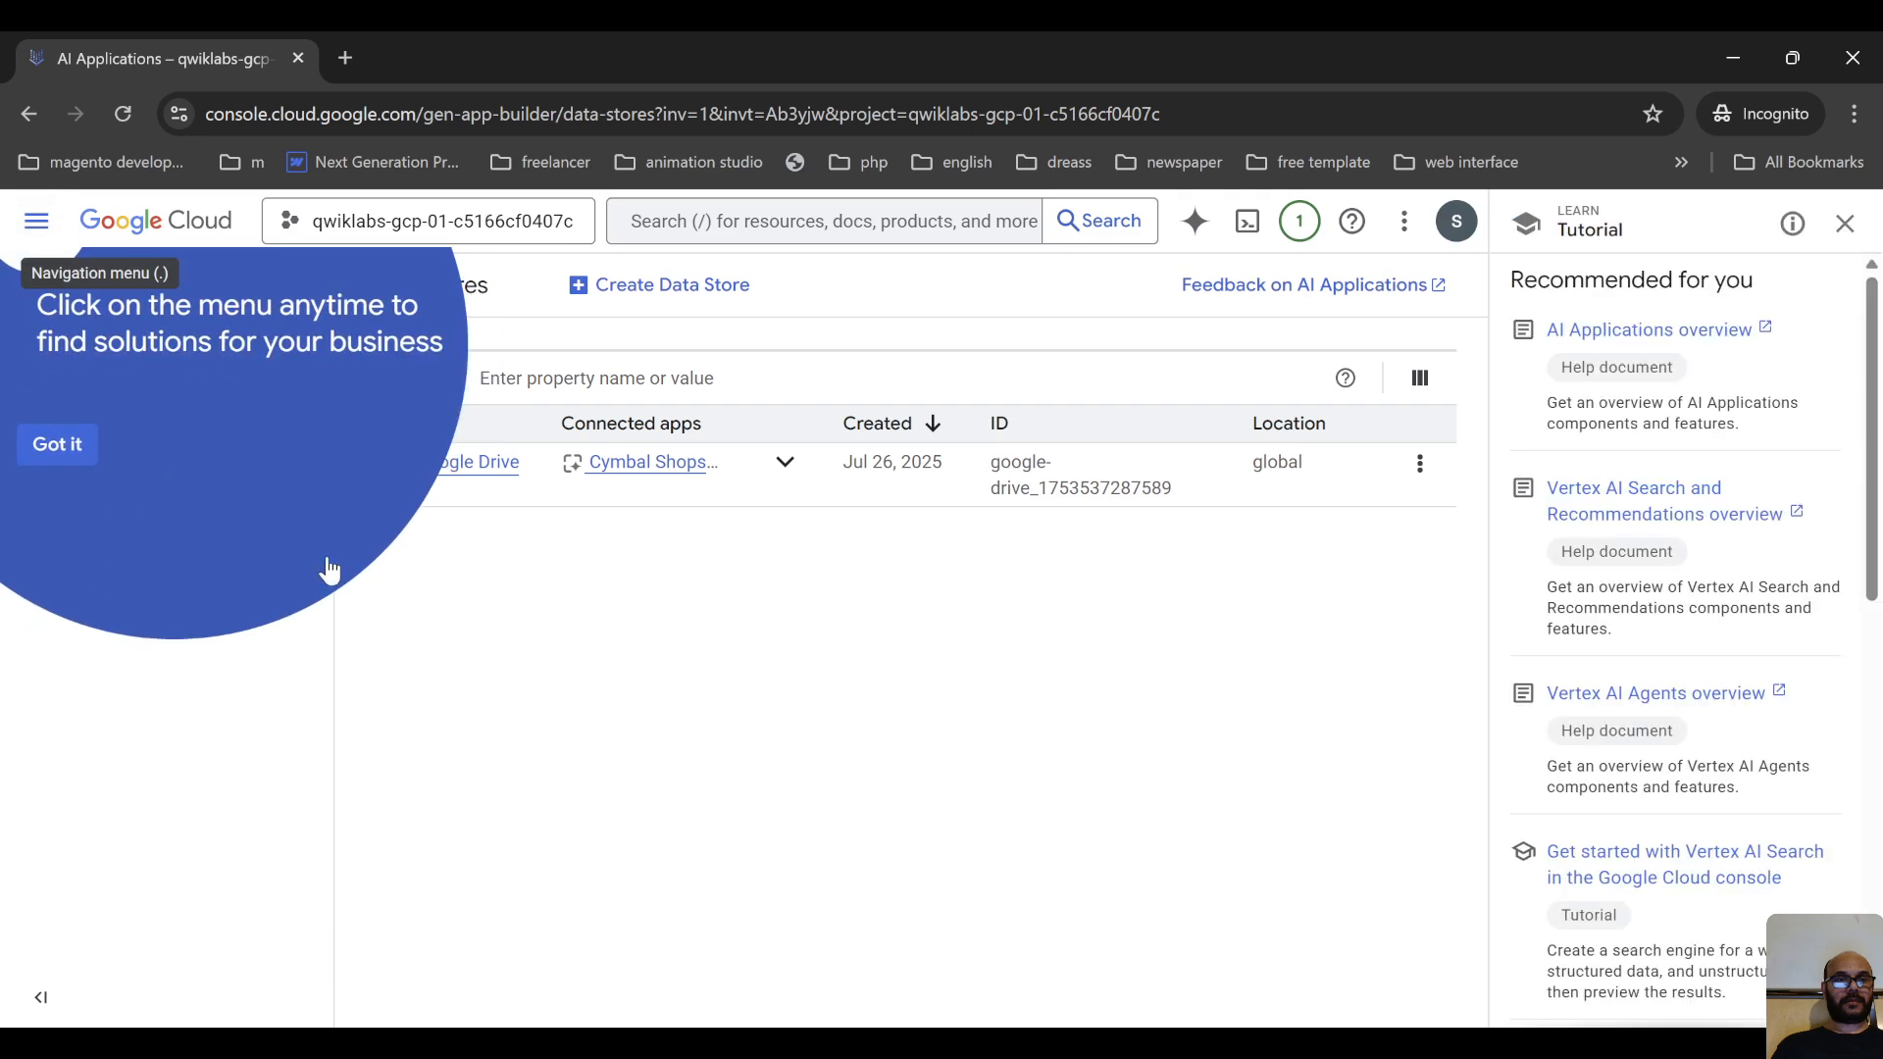
left_click(39, 458)
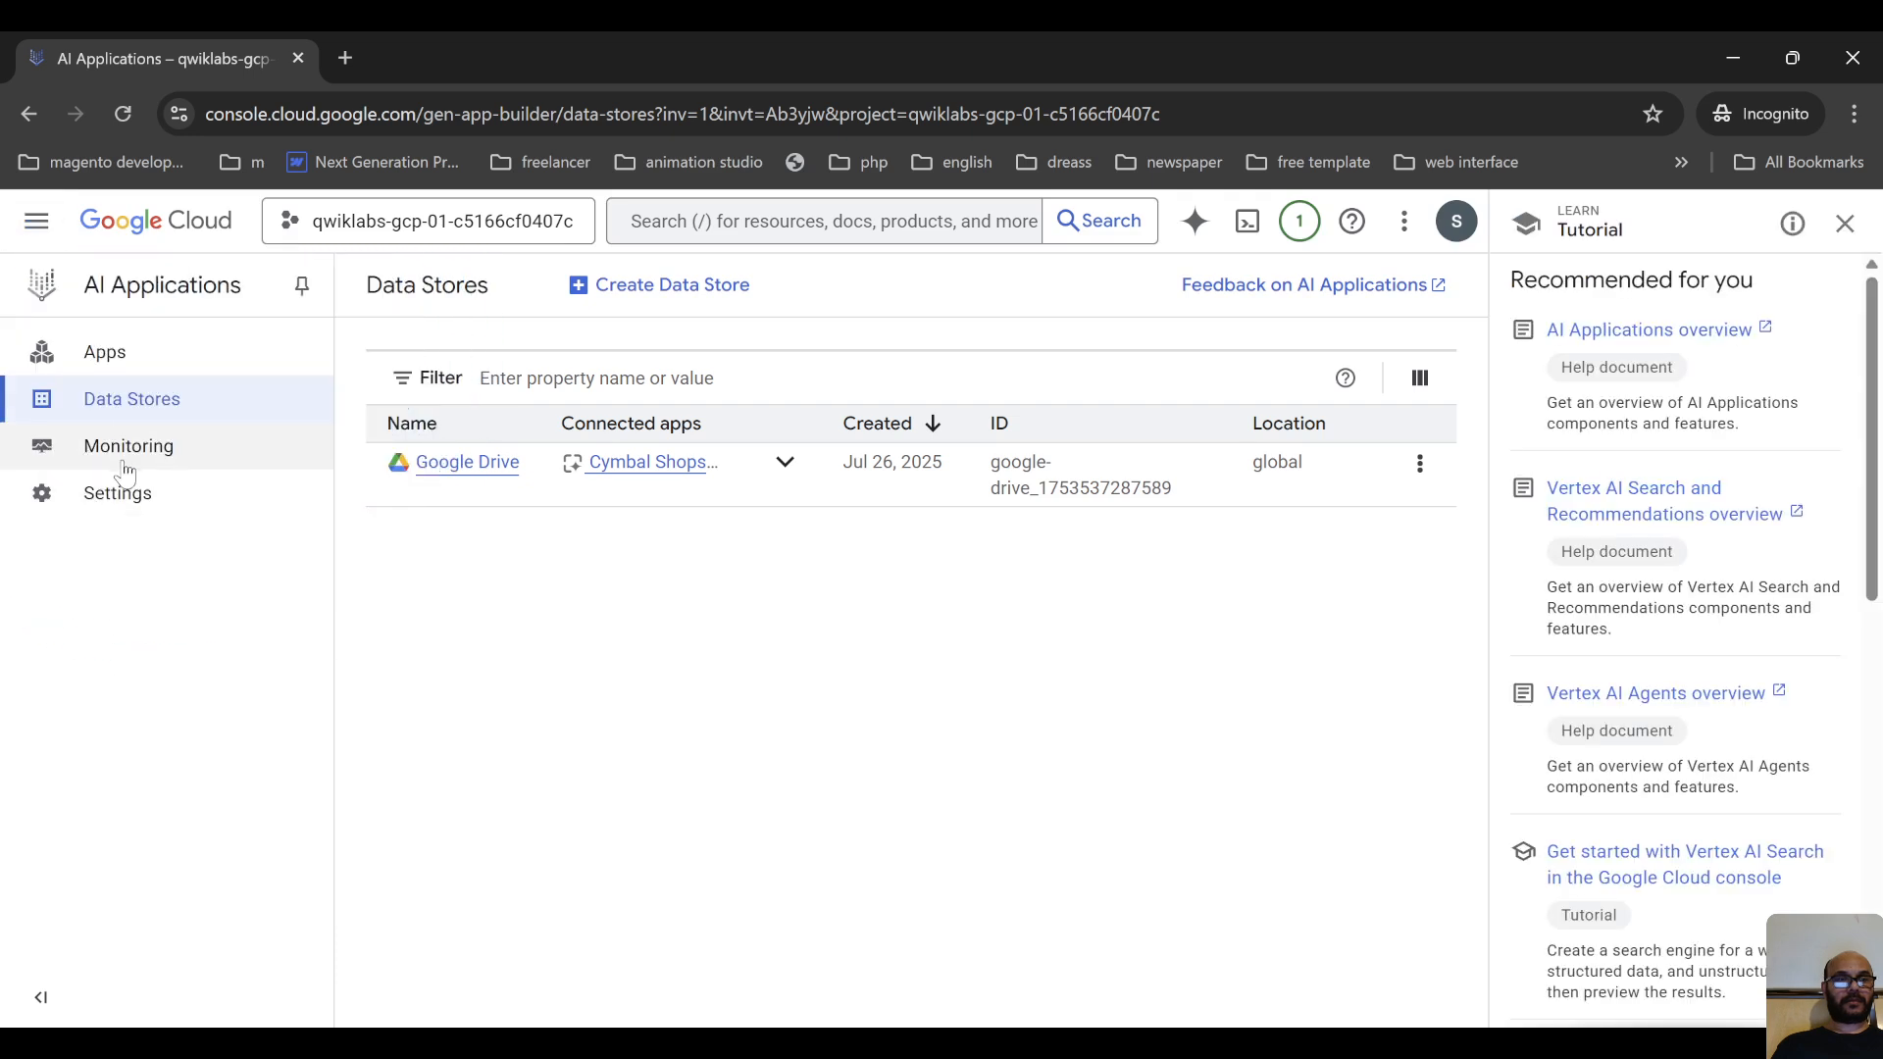
left_click(103, 355)
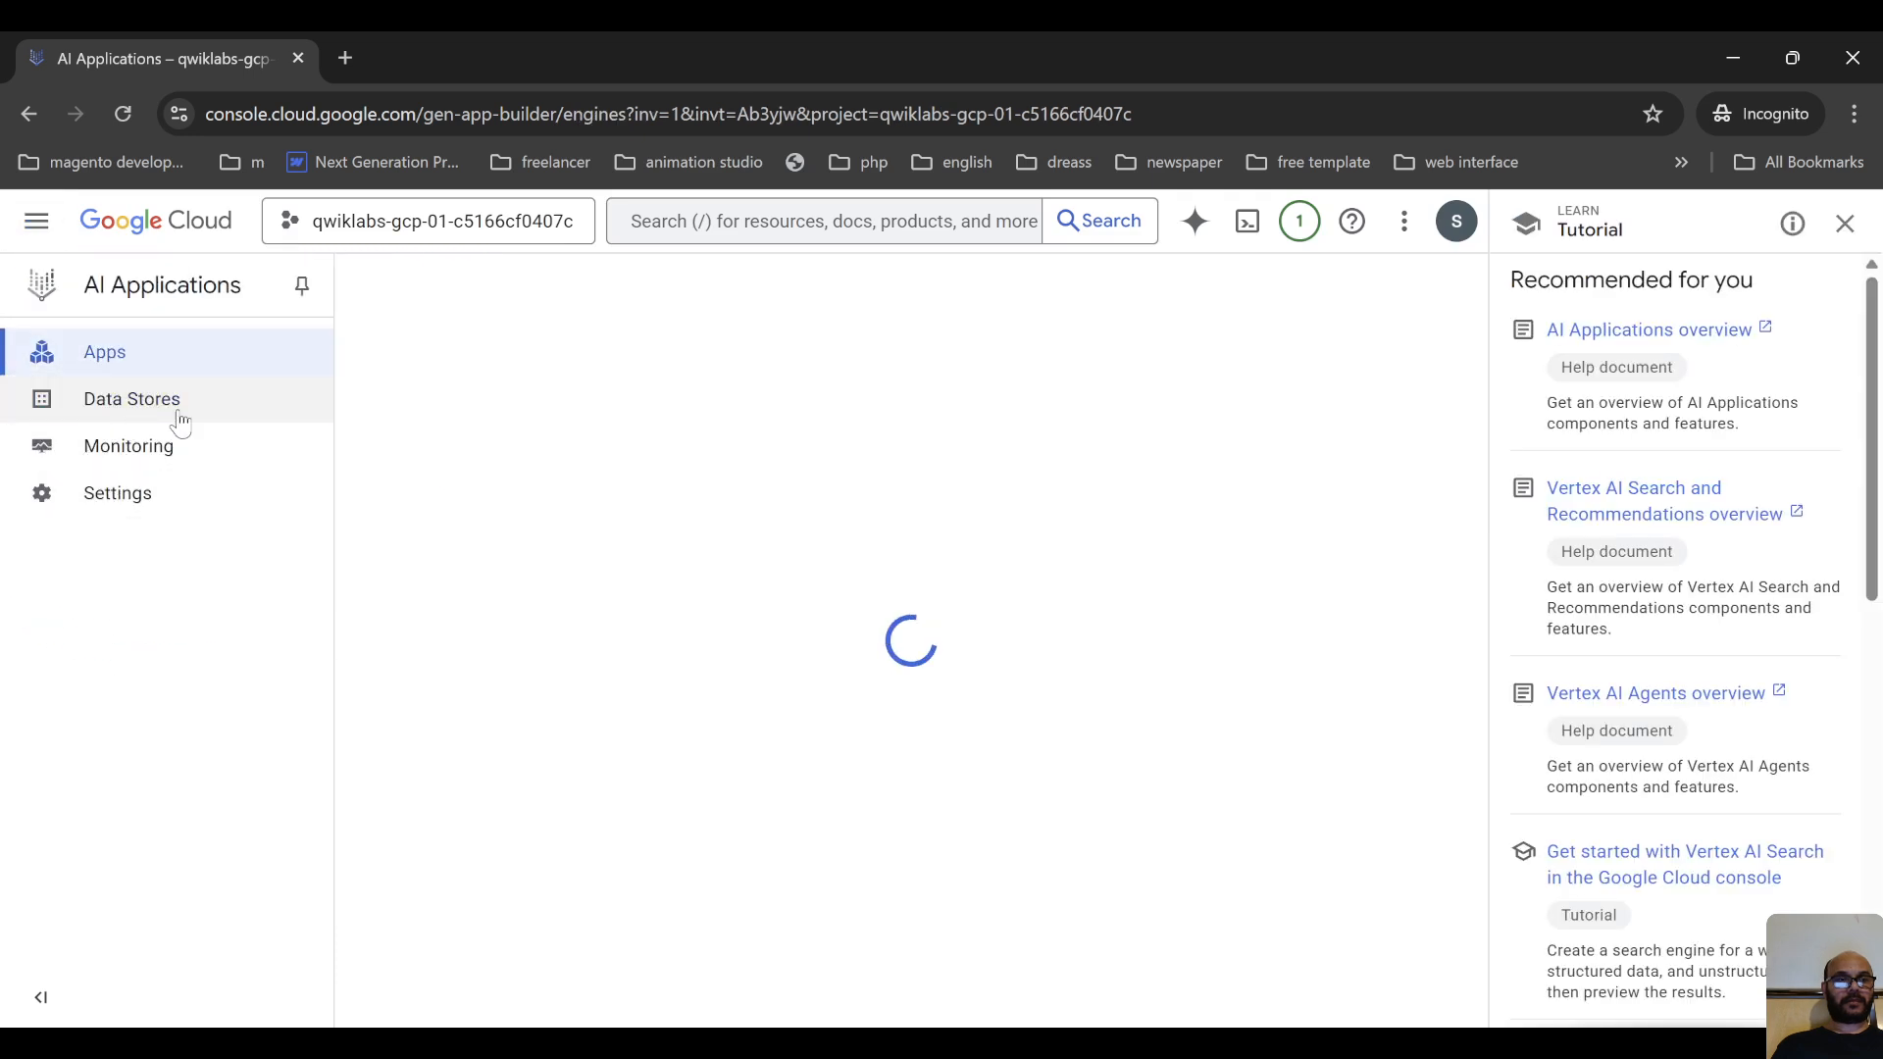
Open the Cymbal Shops Agentspace app, dismiss the tutorial, and look over the app's preview and actions
left_click(433, 507)
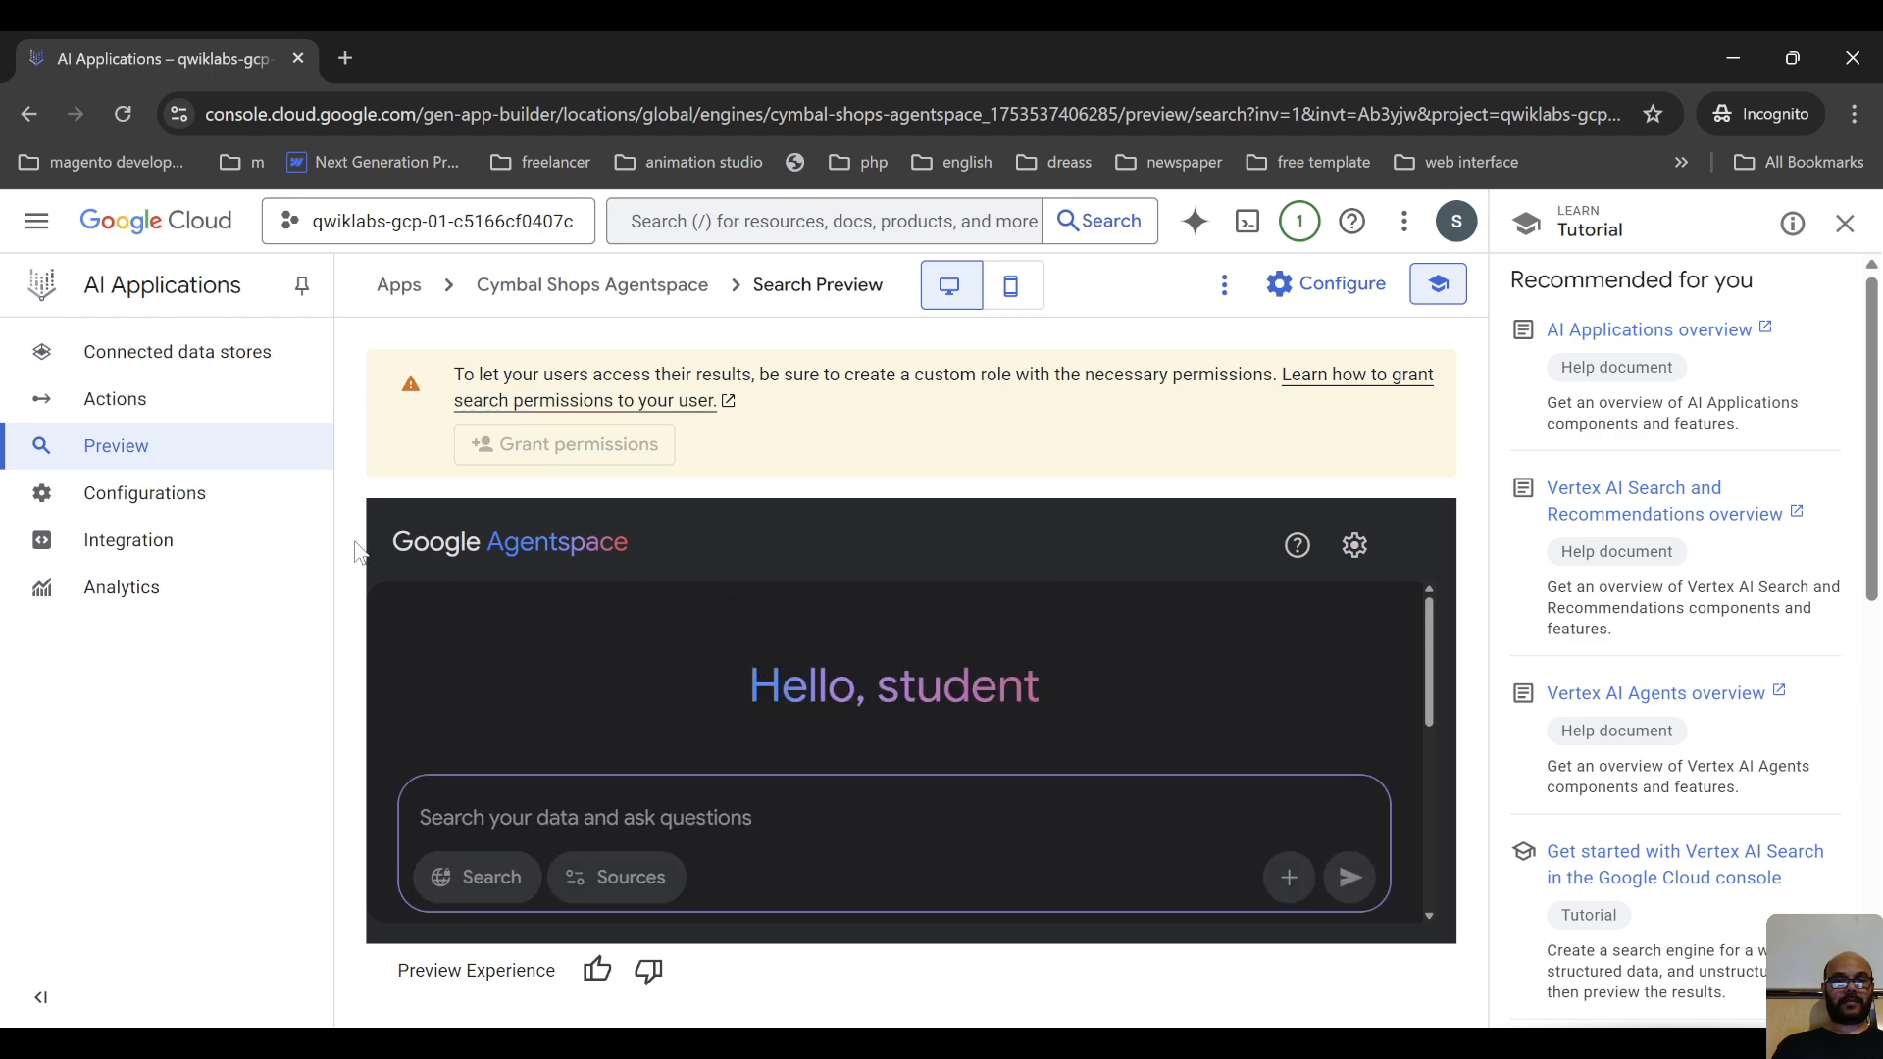
left_click(1845, 225)
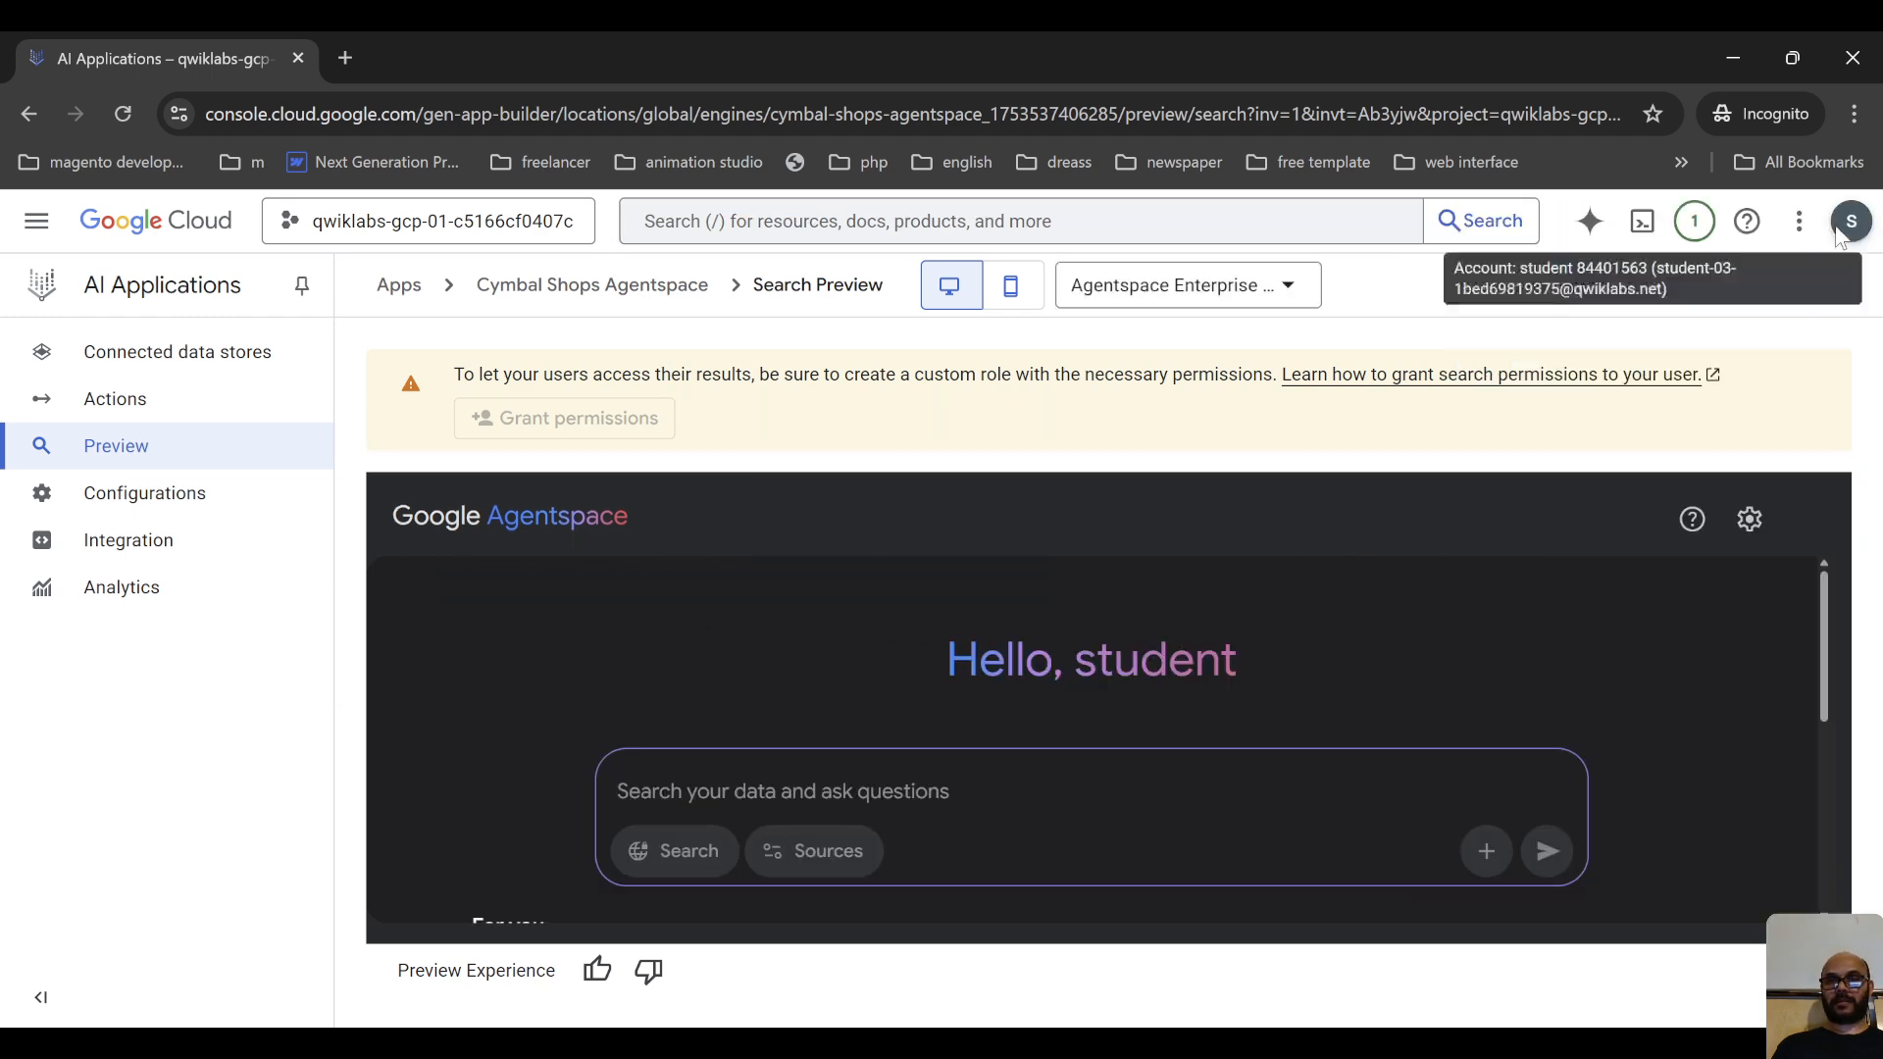
left_click(130, 421)
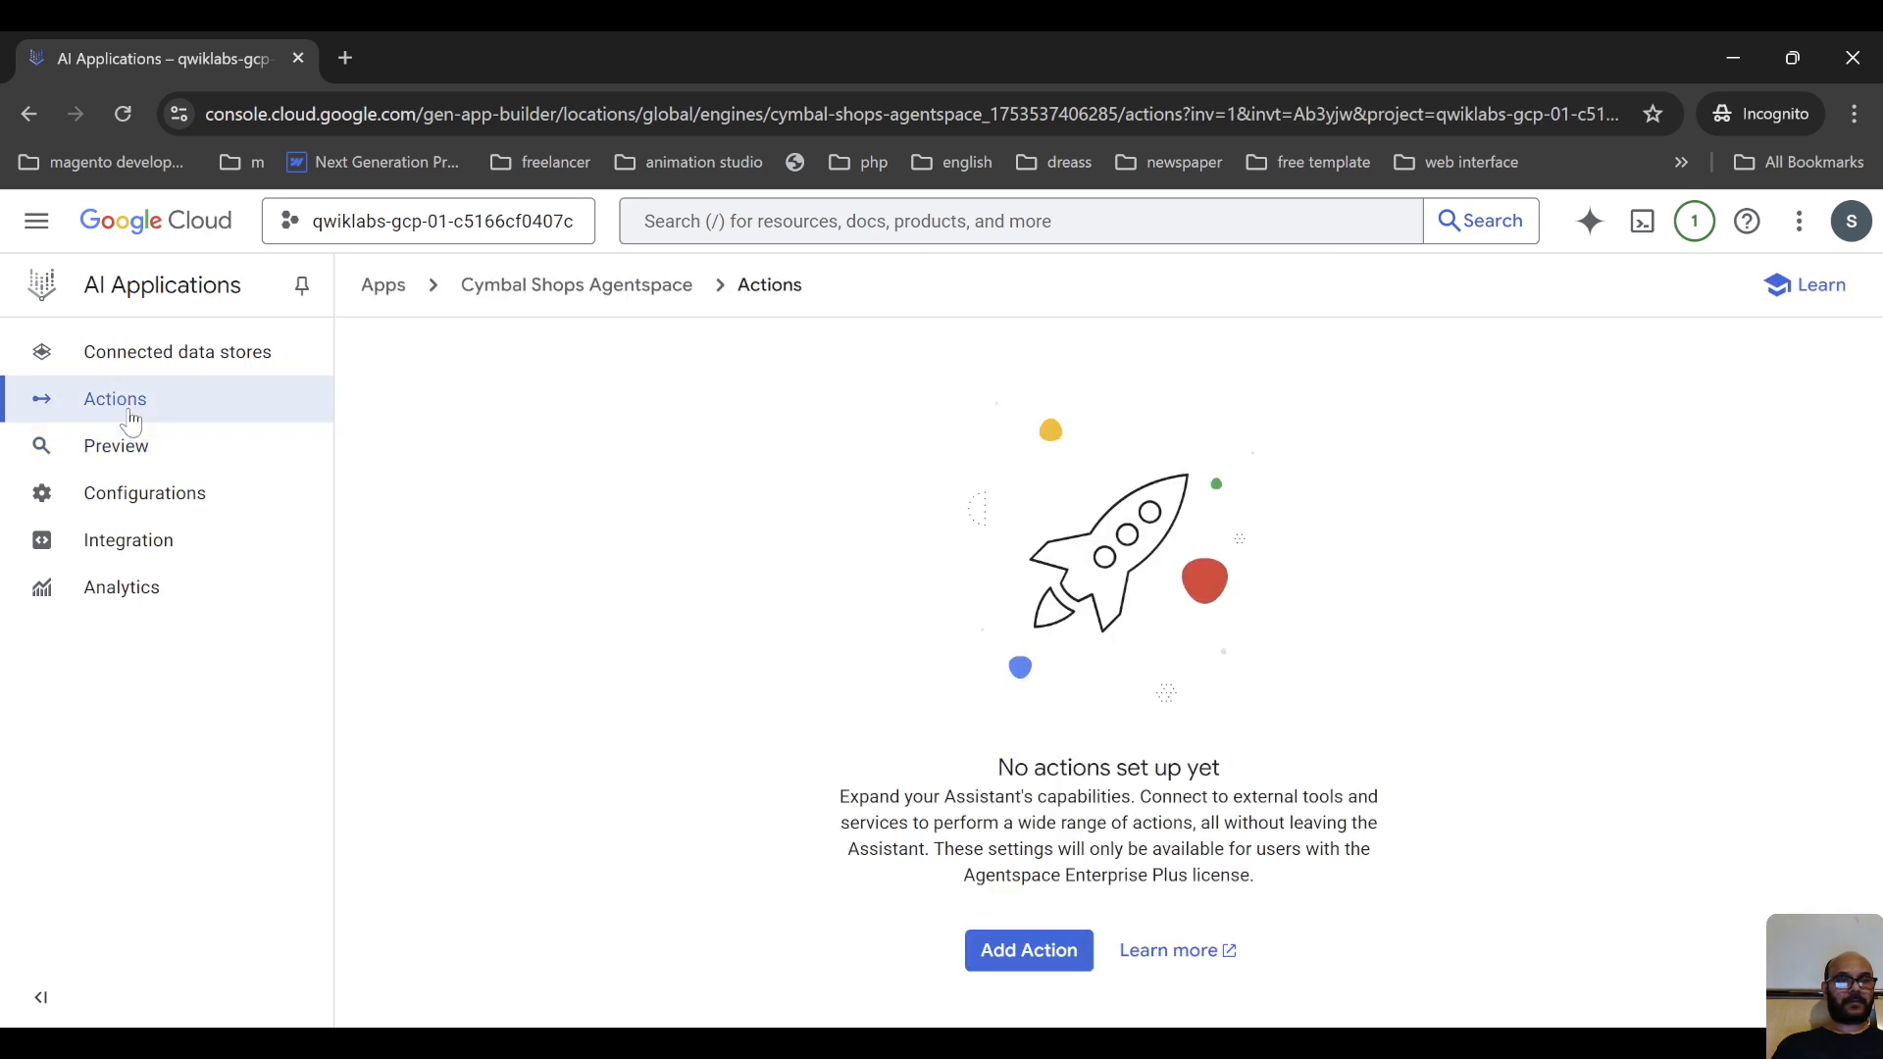
left_click(116, 496)
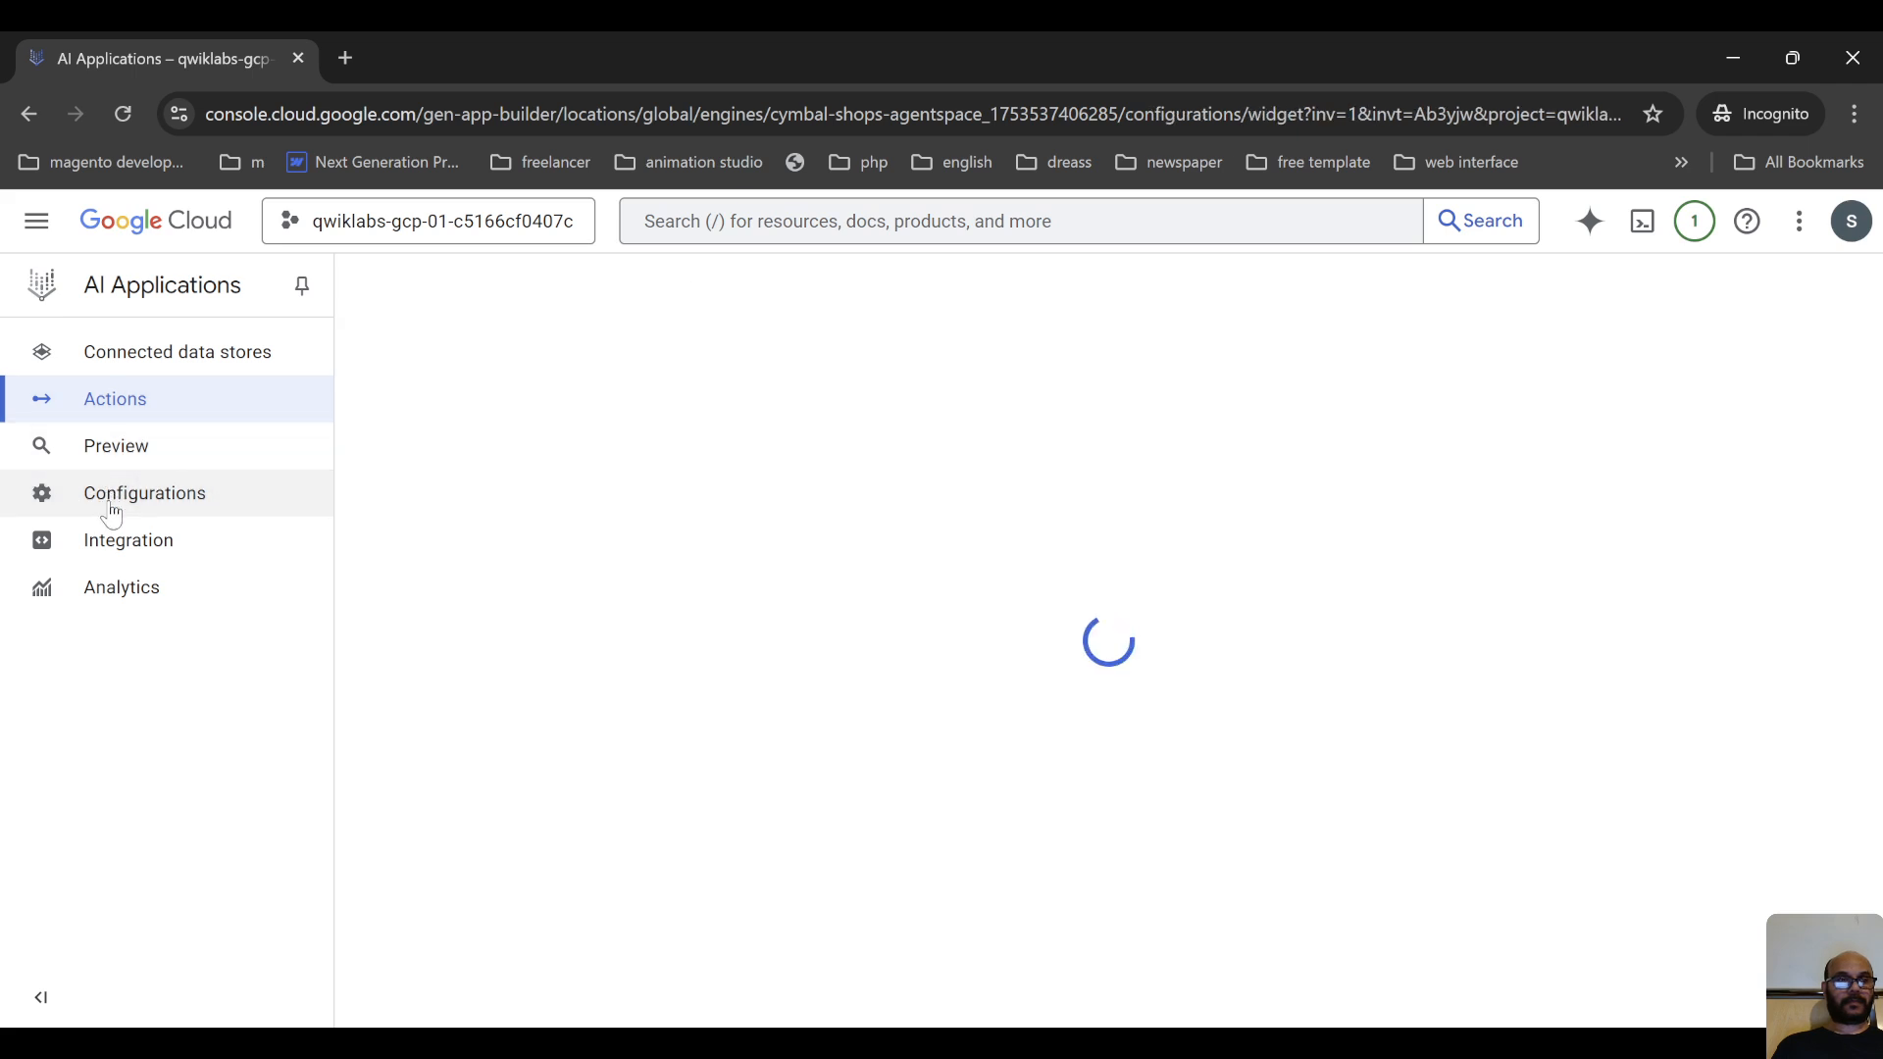
Review the app's web app integration settings, including the interface language and the link for sharing with users
left_click(125, 557)
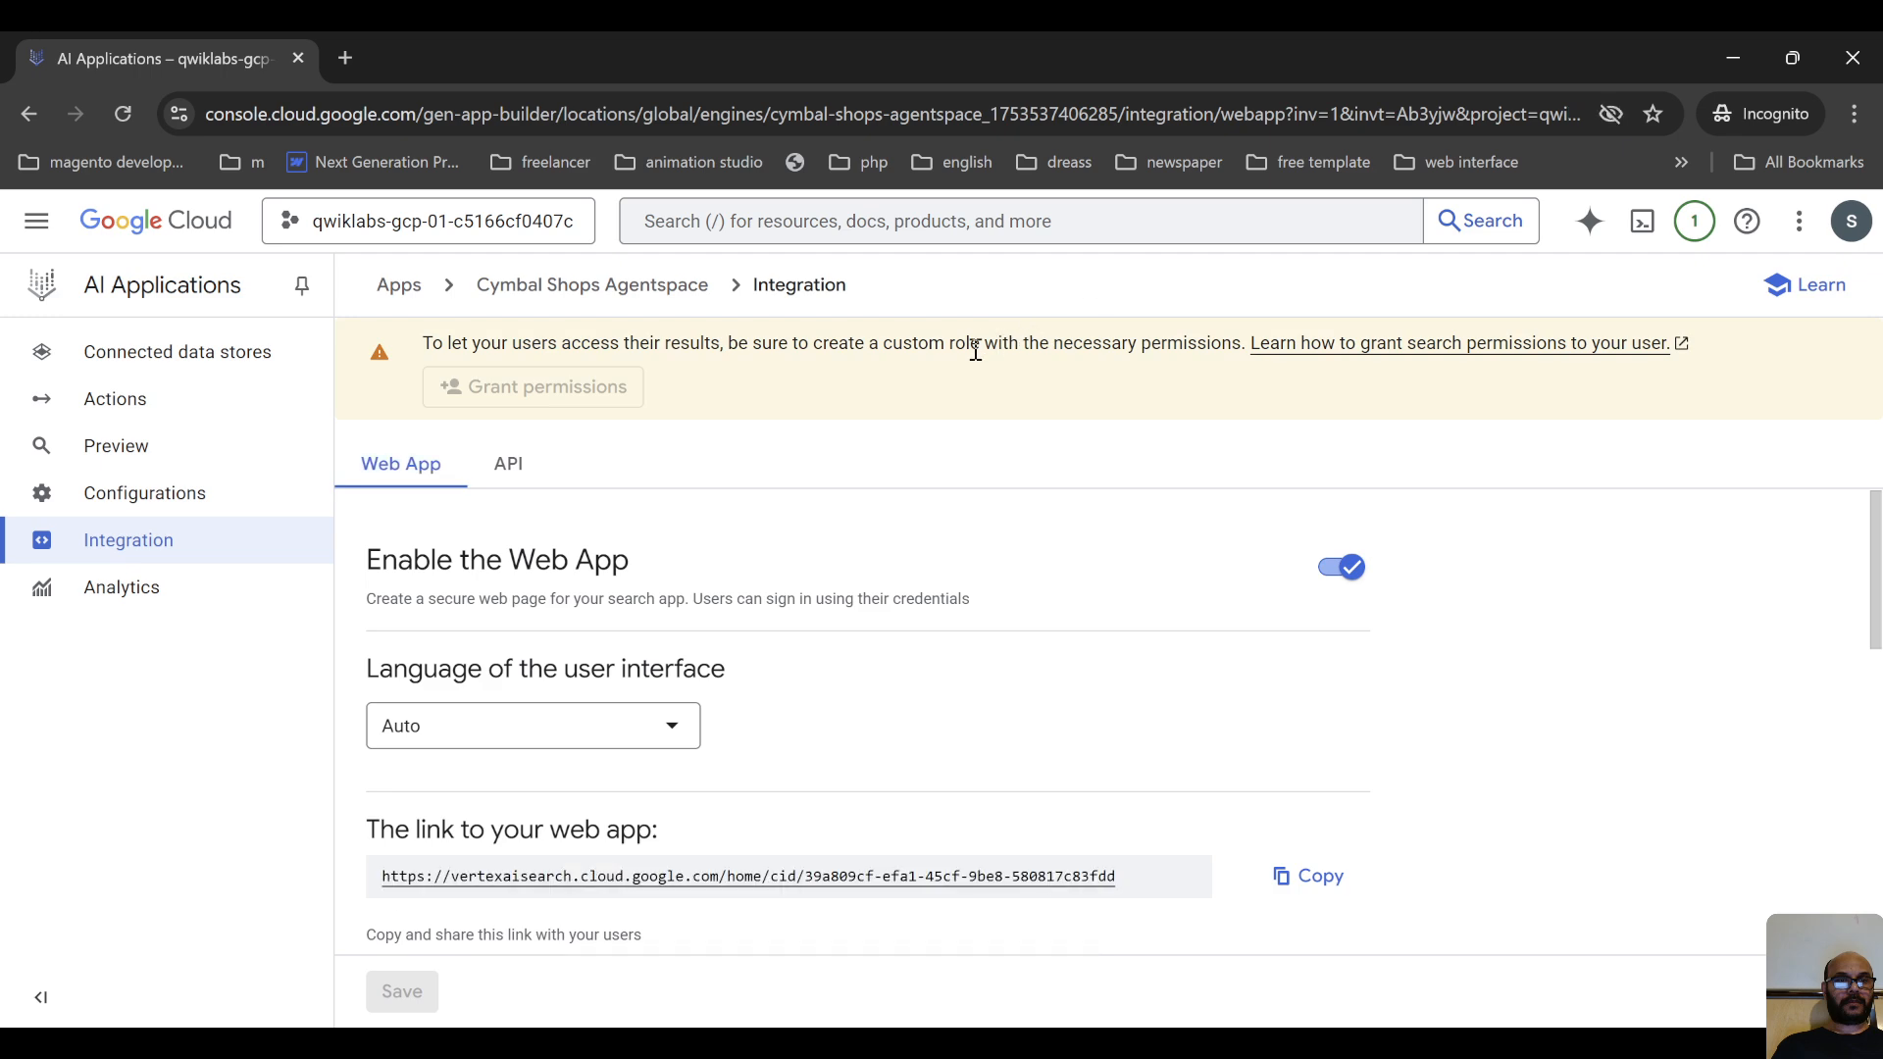
scroll(889, 559, "down", 3)
scroll(889, 561, "down", 4)
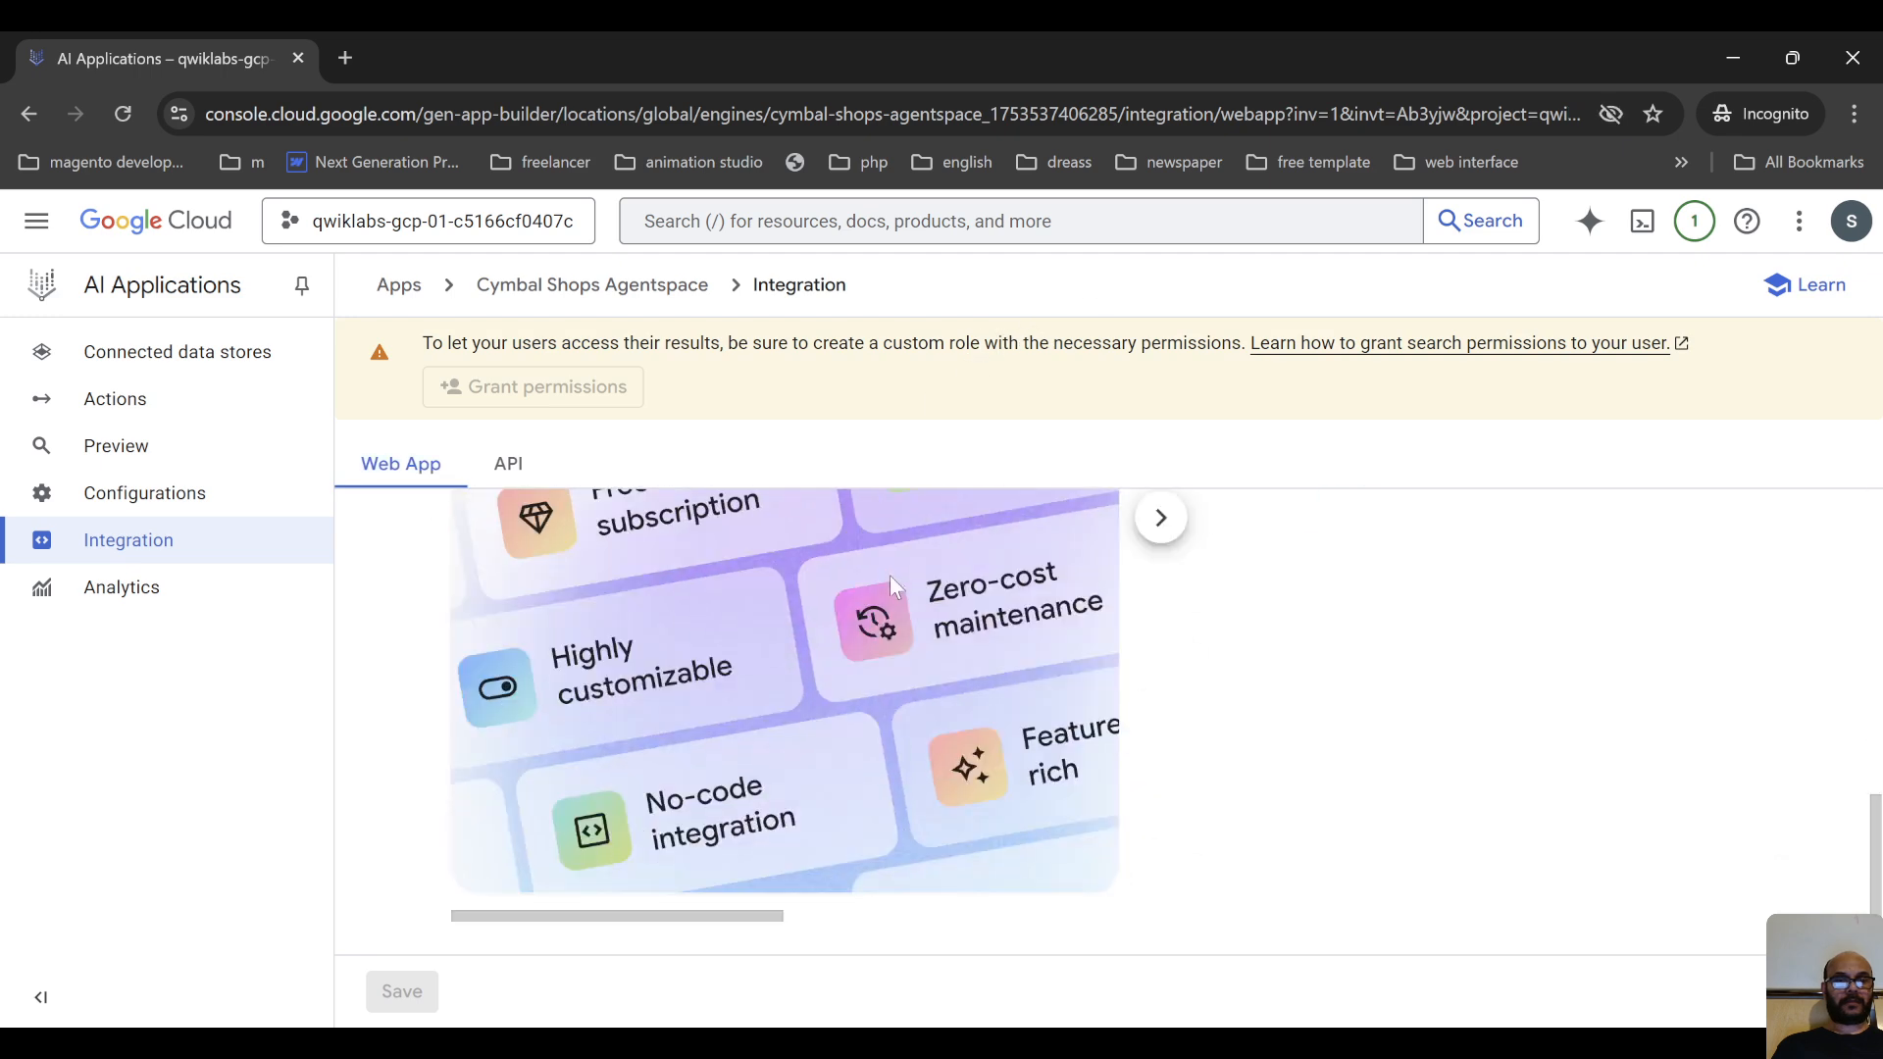
scroll(902, 621, "up", 7)
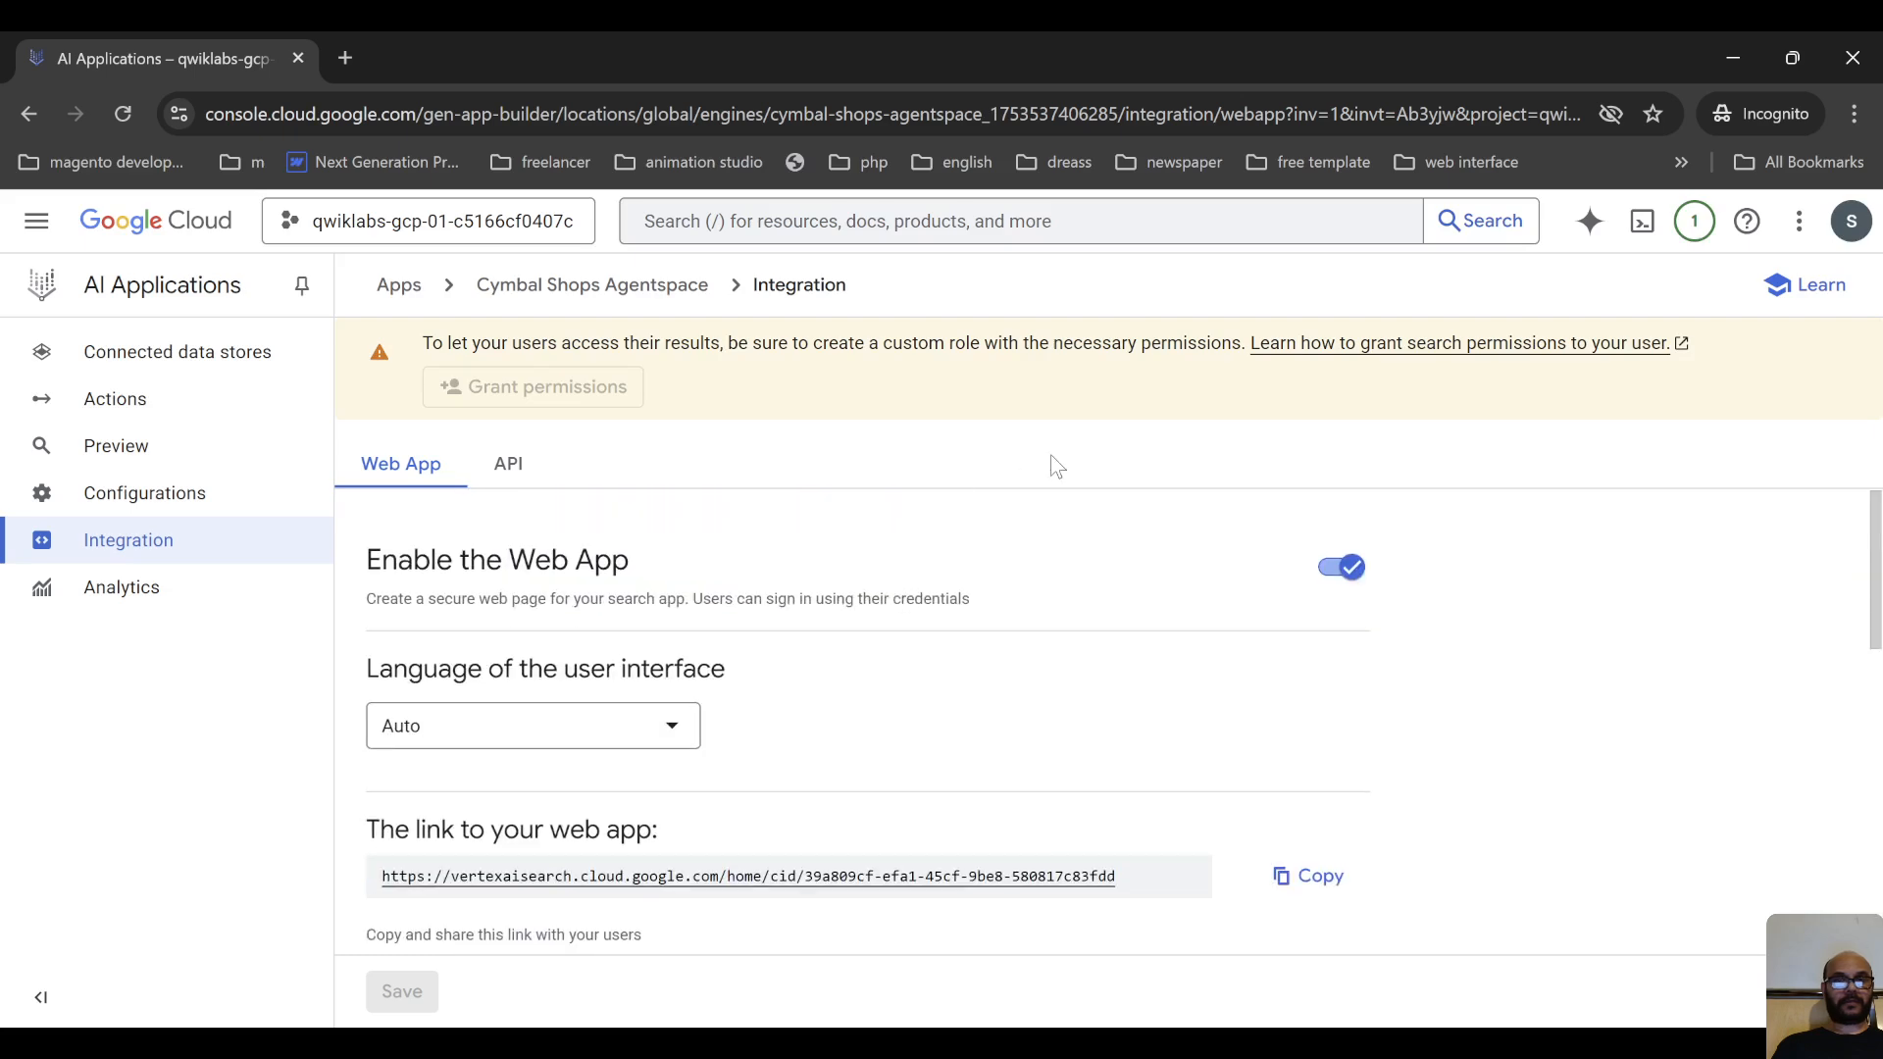
scroll(672, 780, "down", 4)
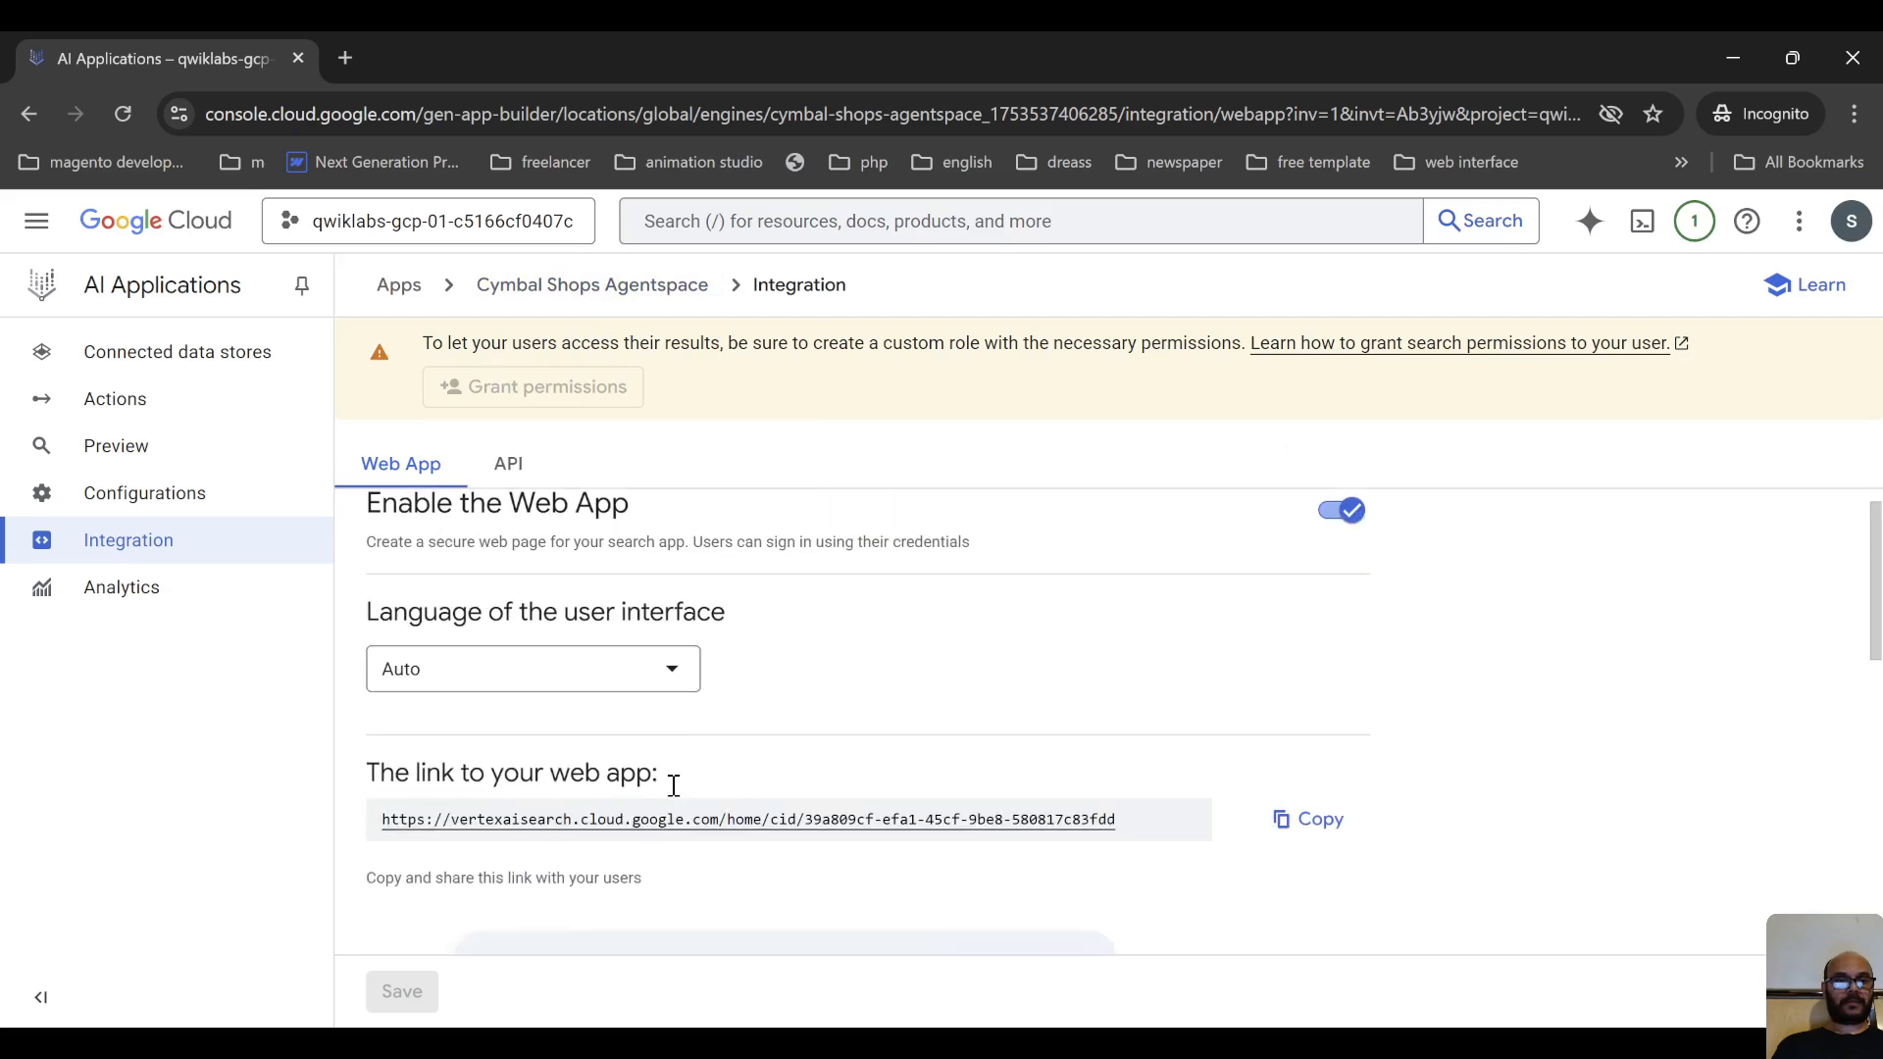
scroll(681, 775, "down", 4)
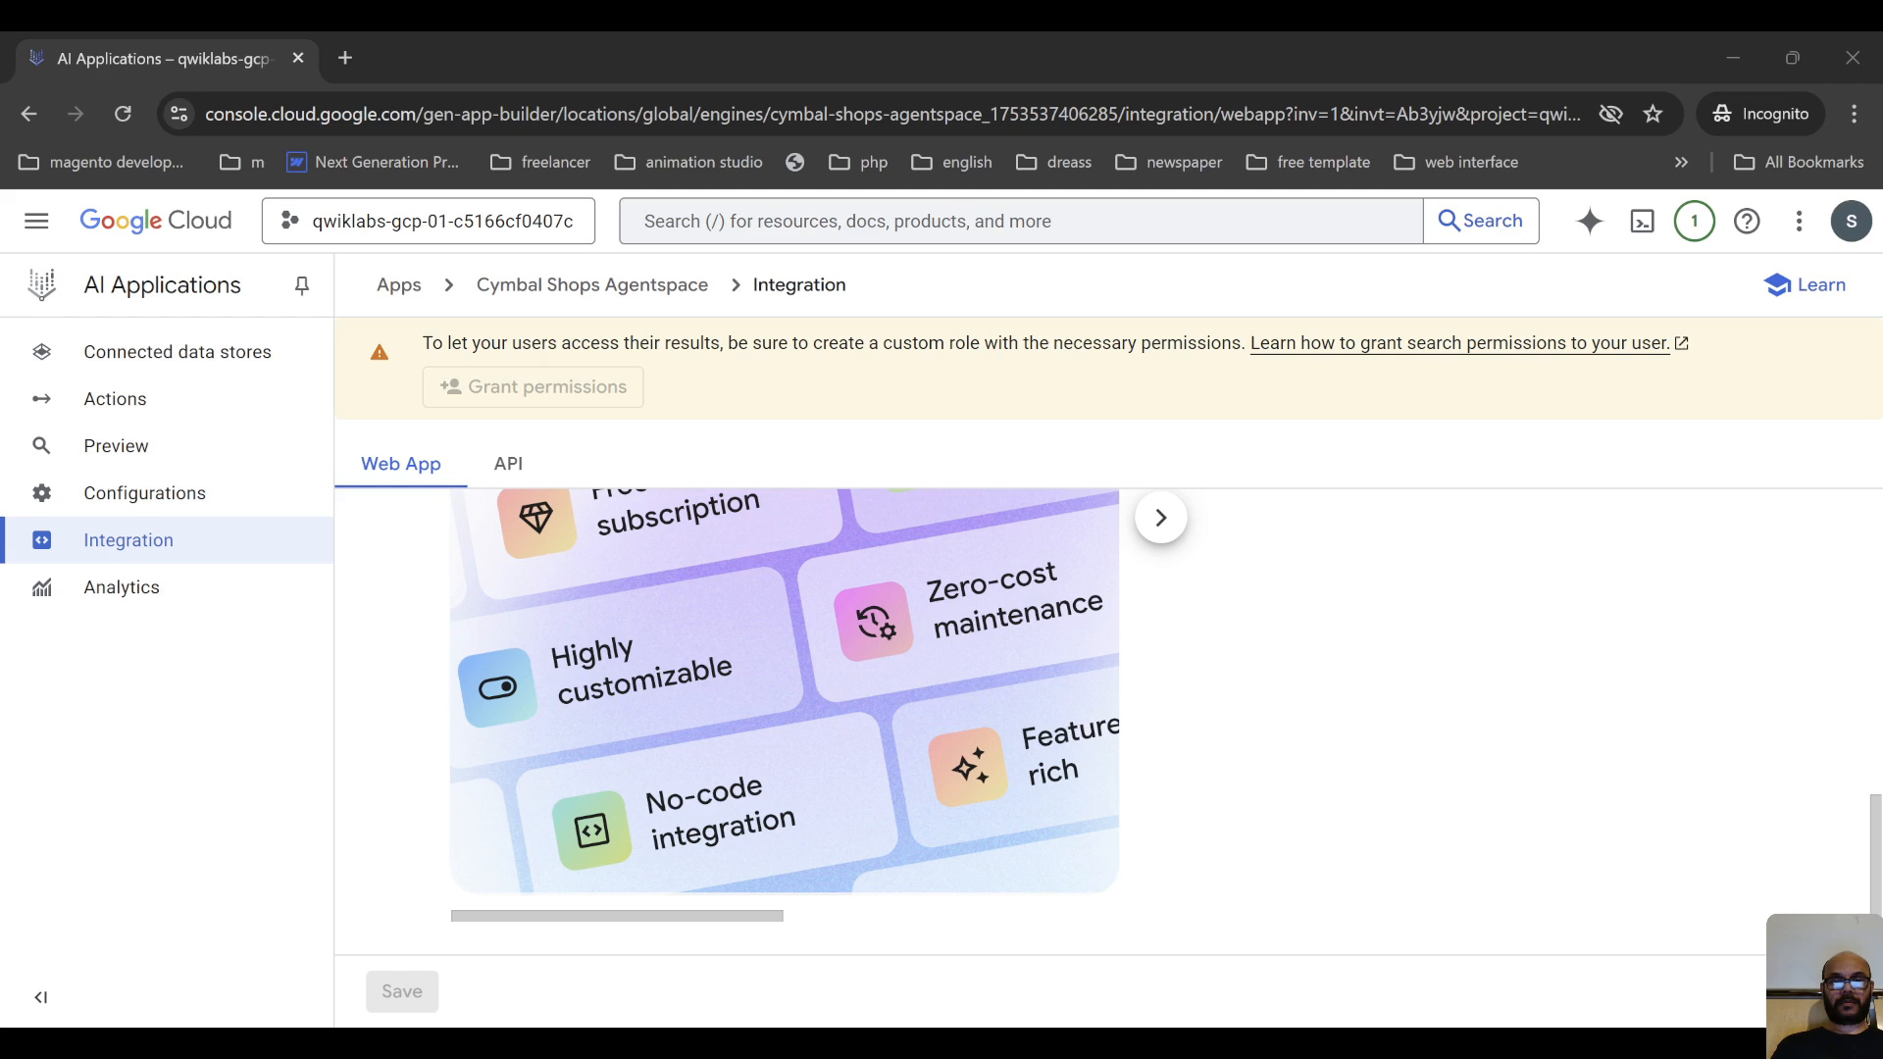
scroll(984, 693, "up", 10)
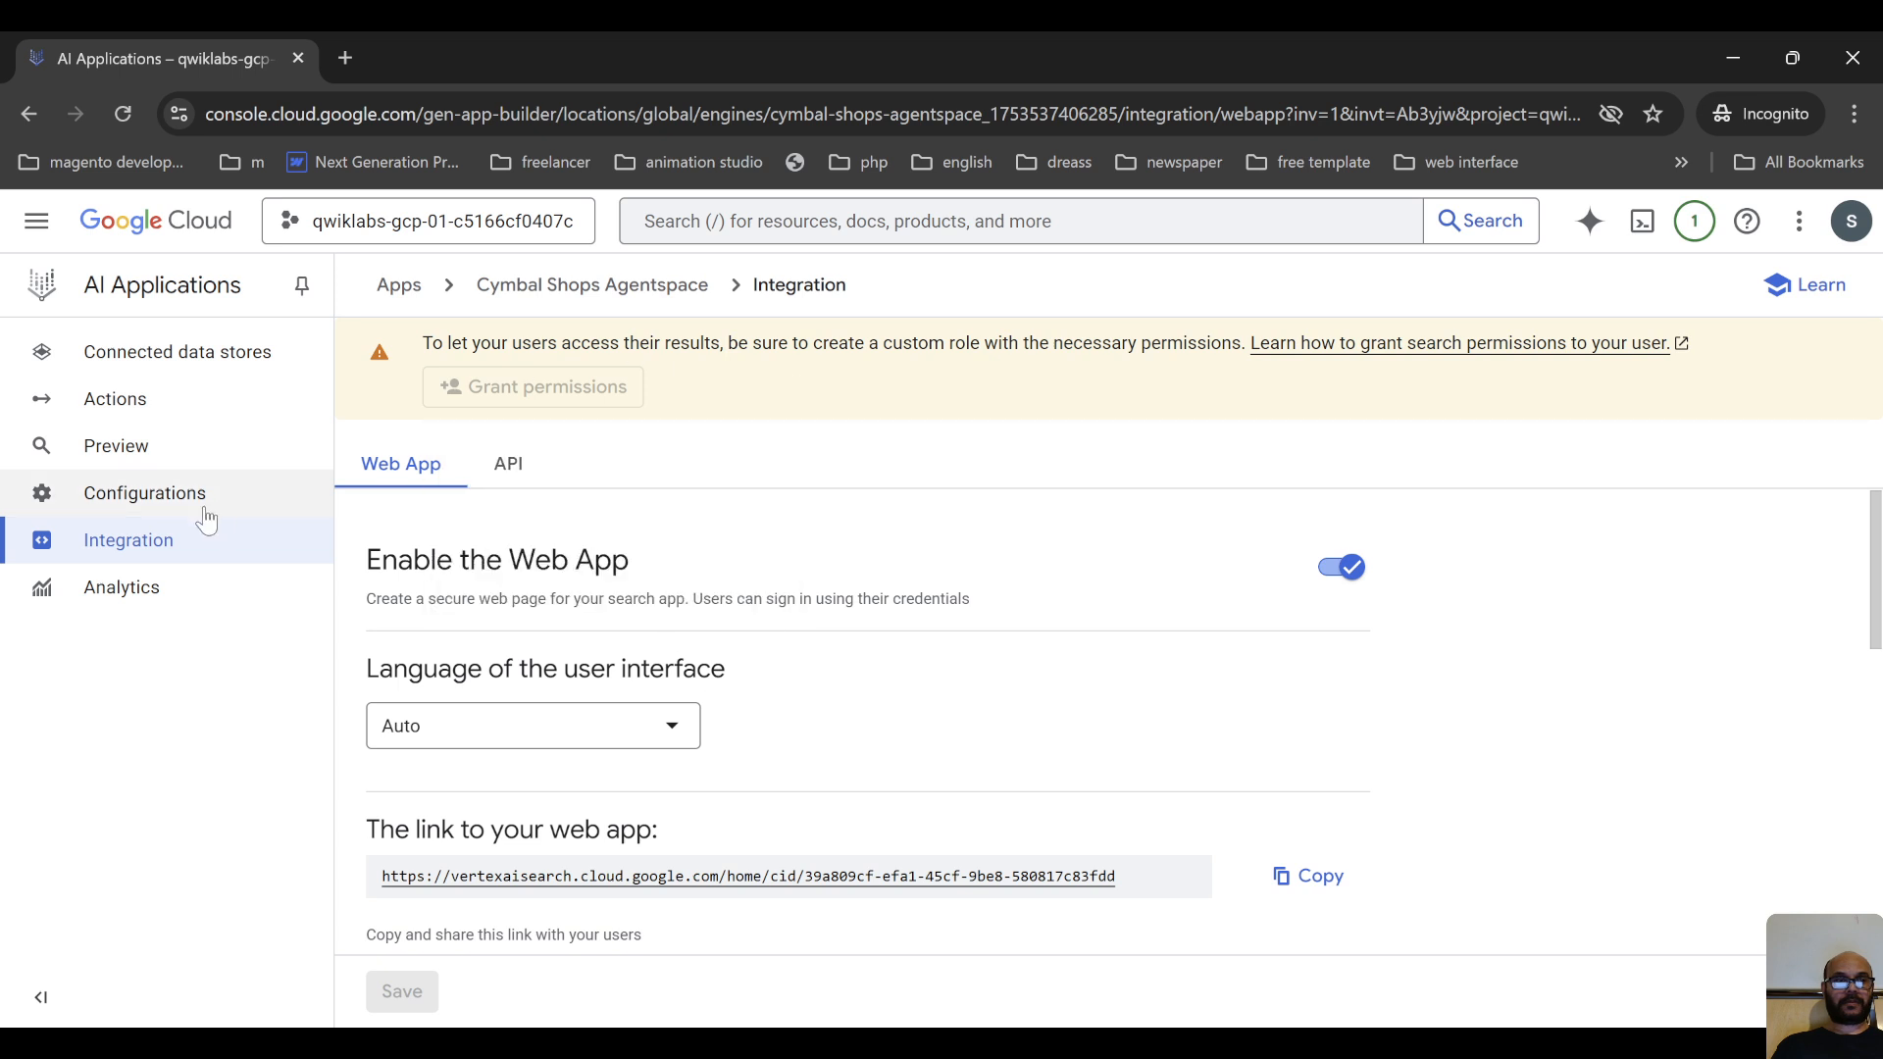
Check the app's search preview and go back to the web app integration settings
left_click(152, 444)
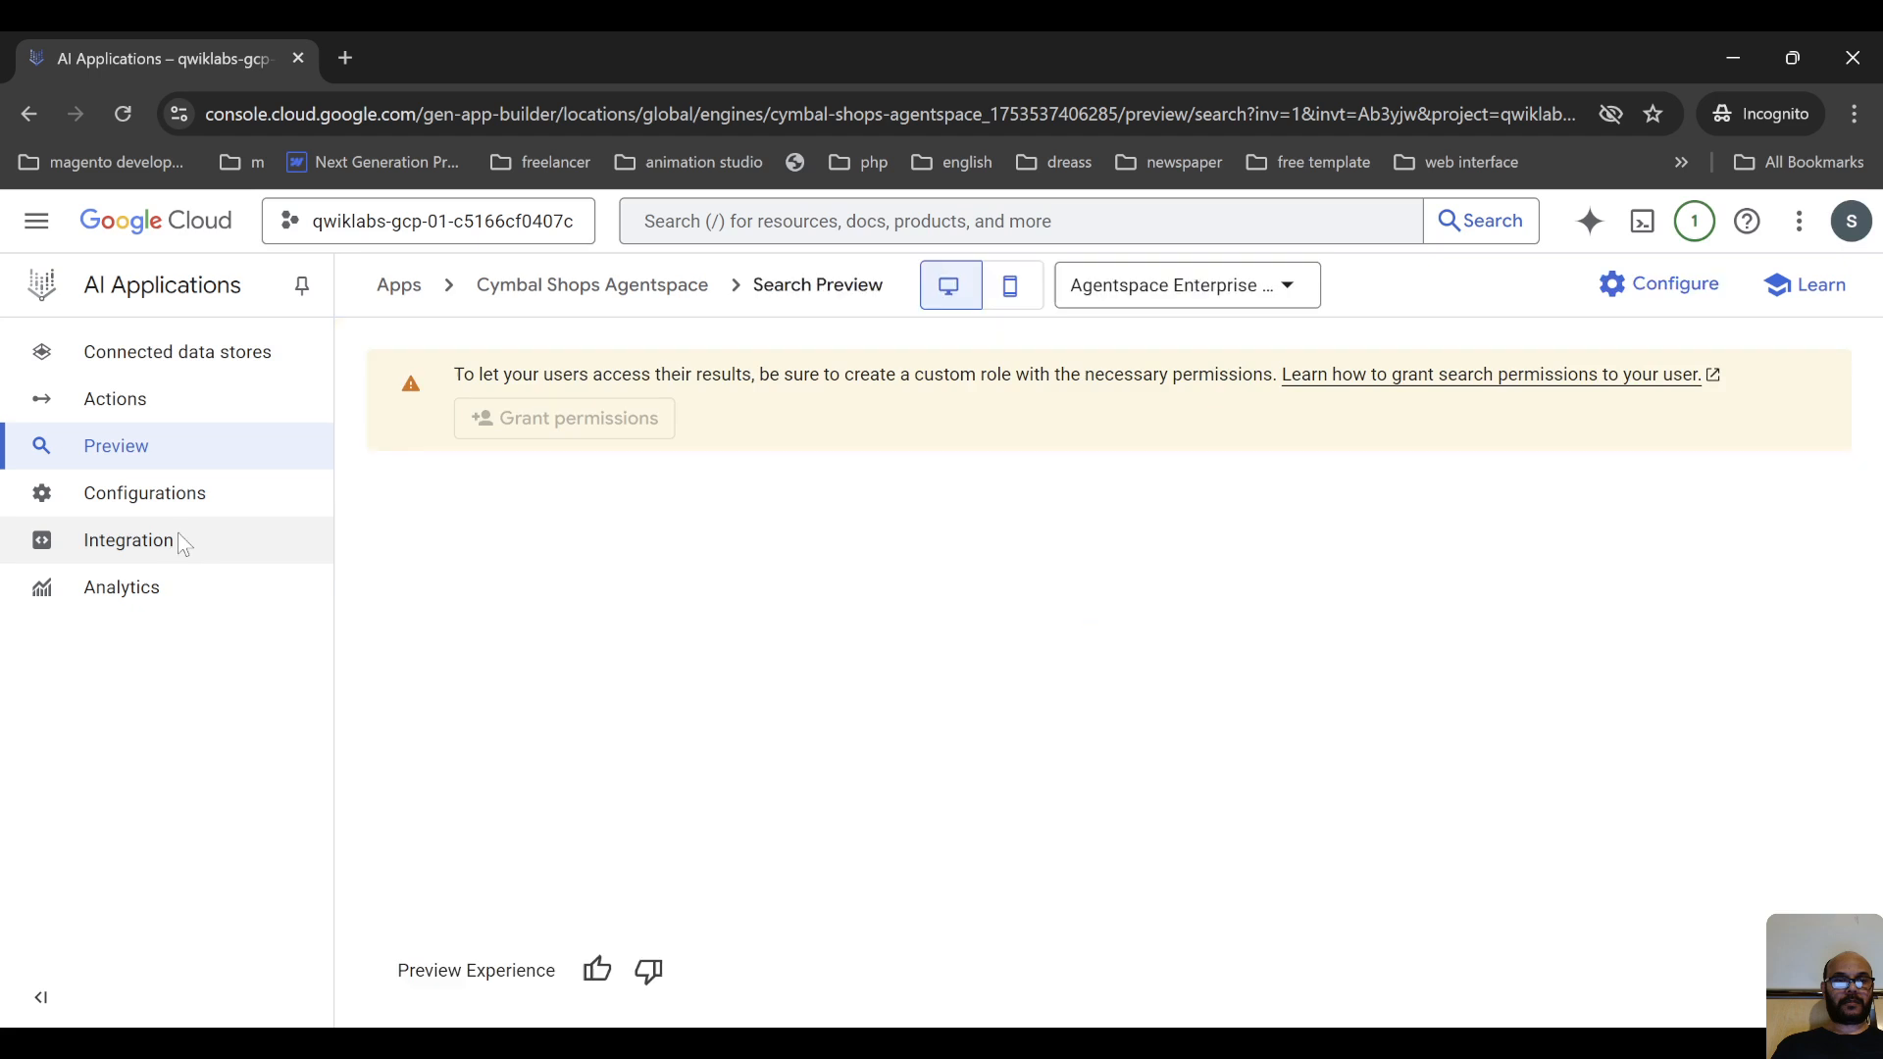
scroll(966, 638, "down", 5)
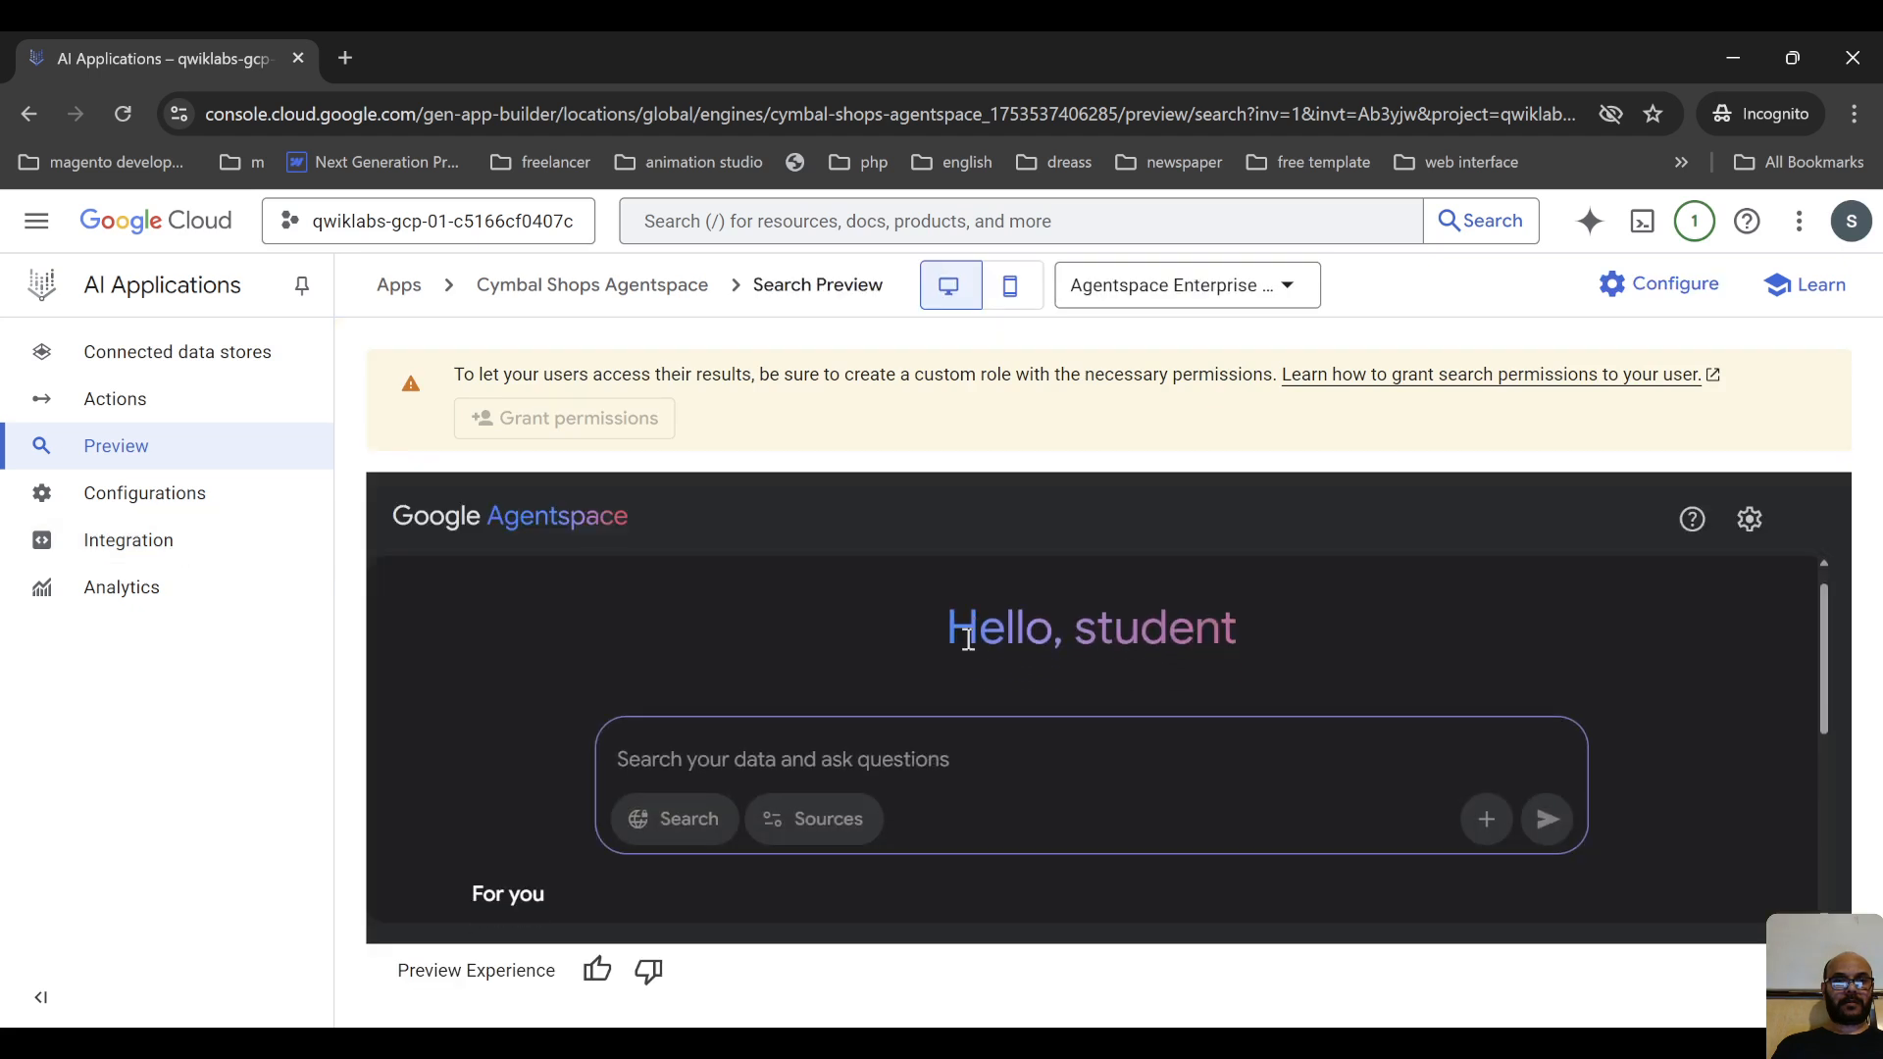
left_click(169, 549)
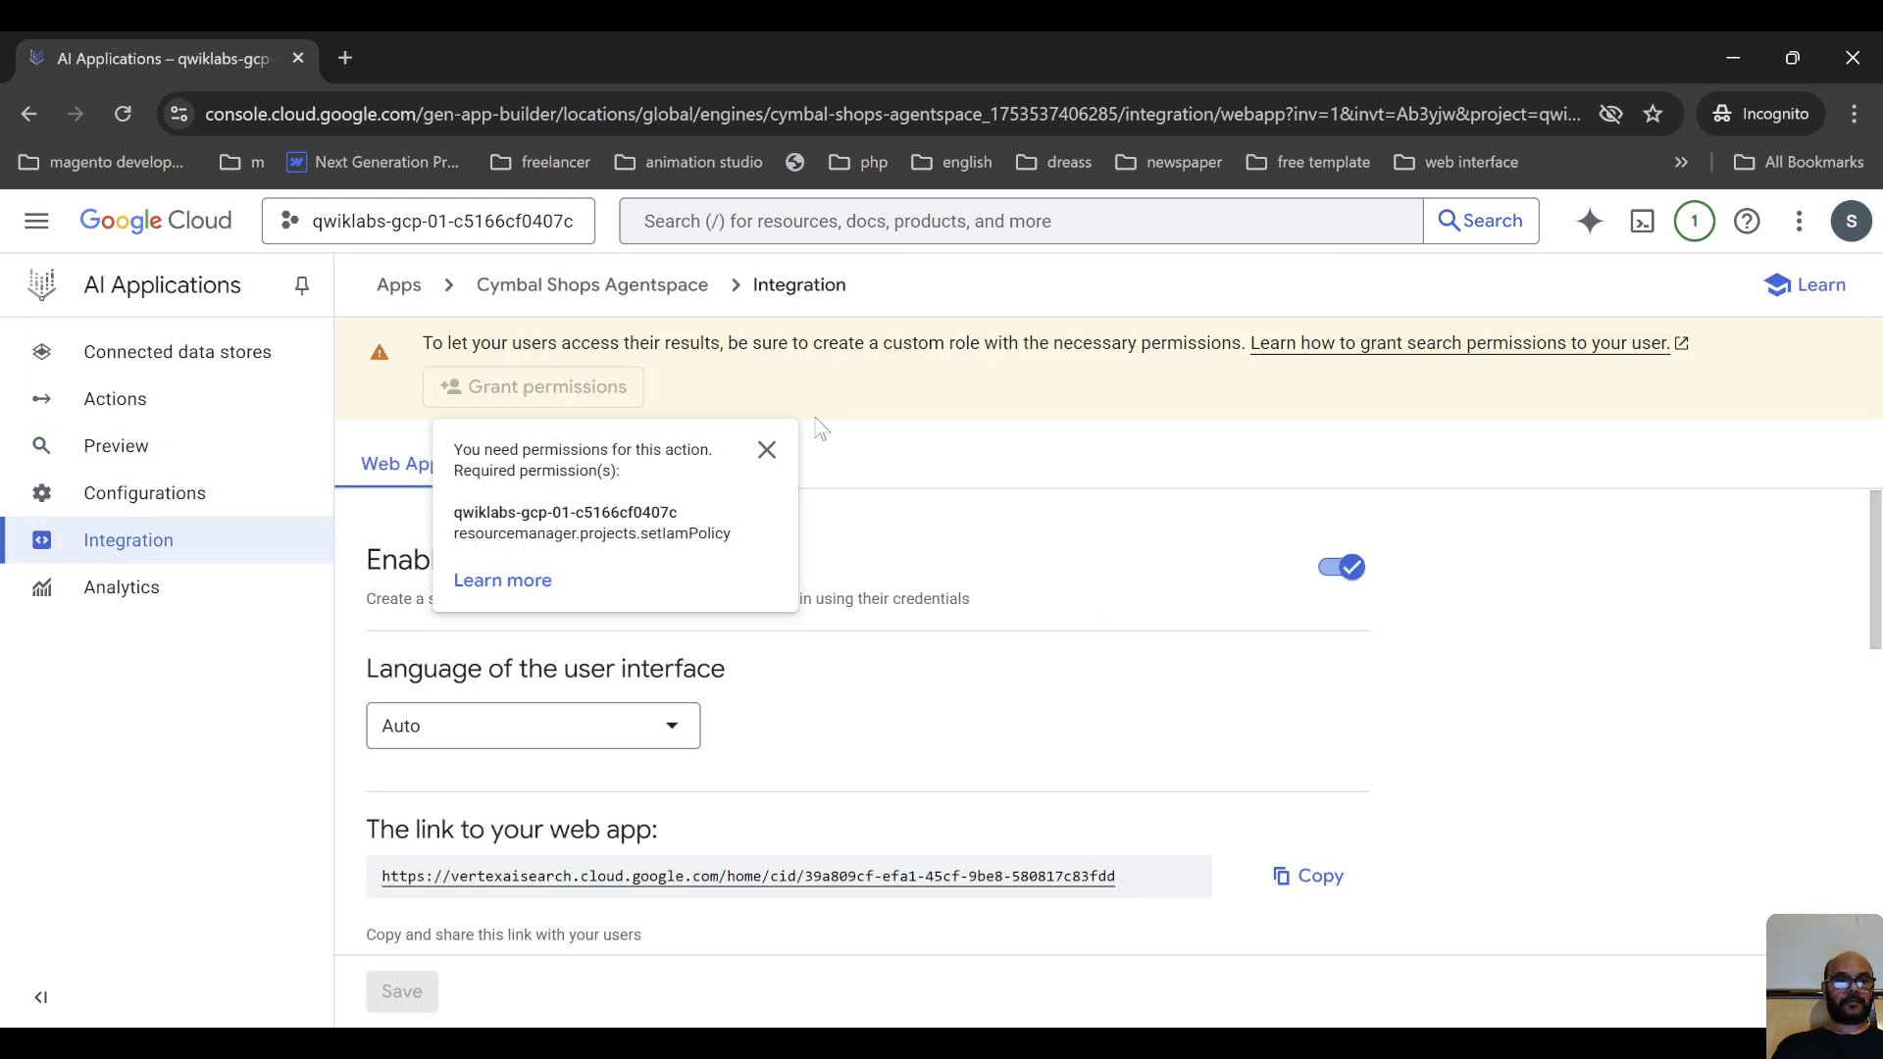
scroll(834, 588, "down", 10)
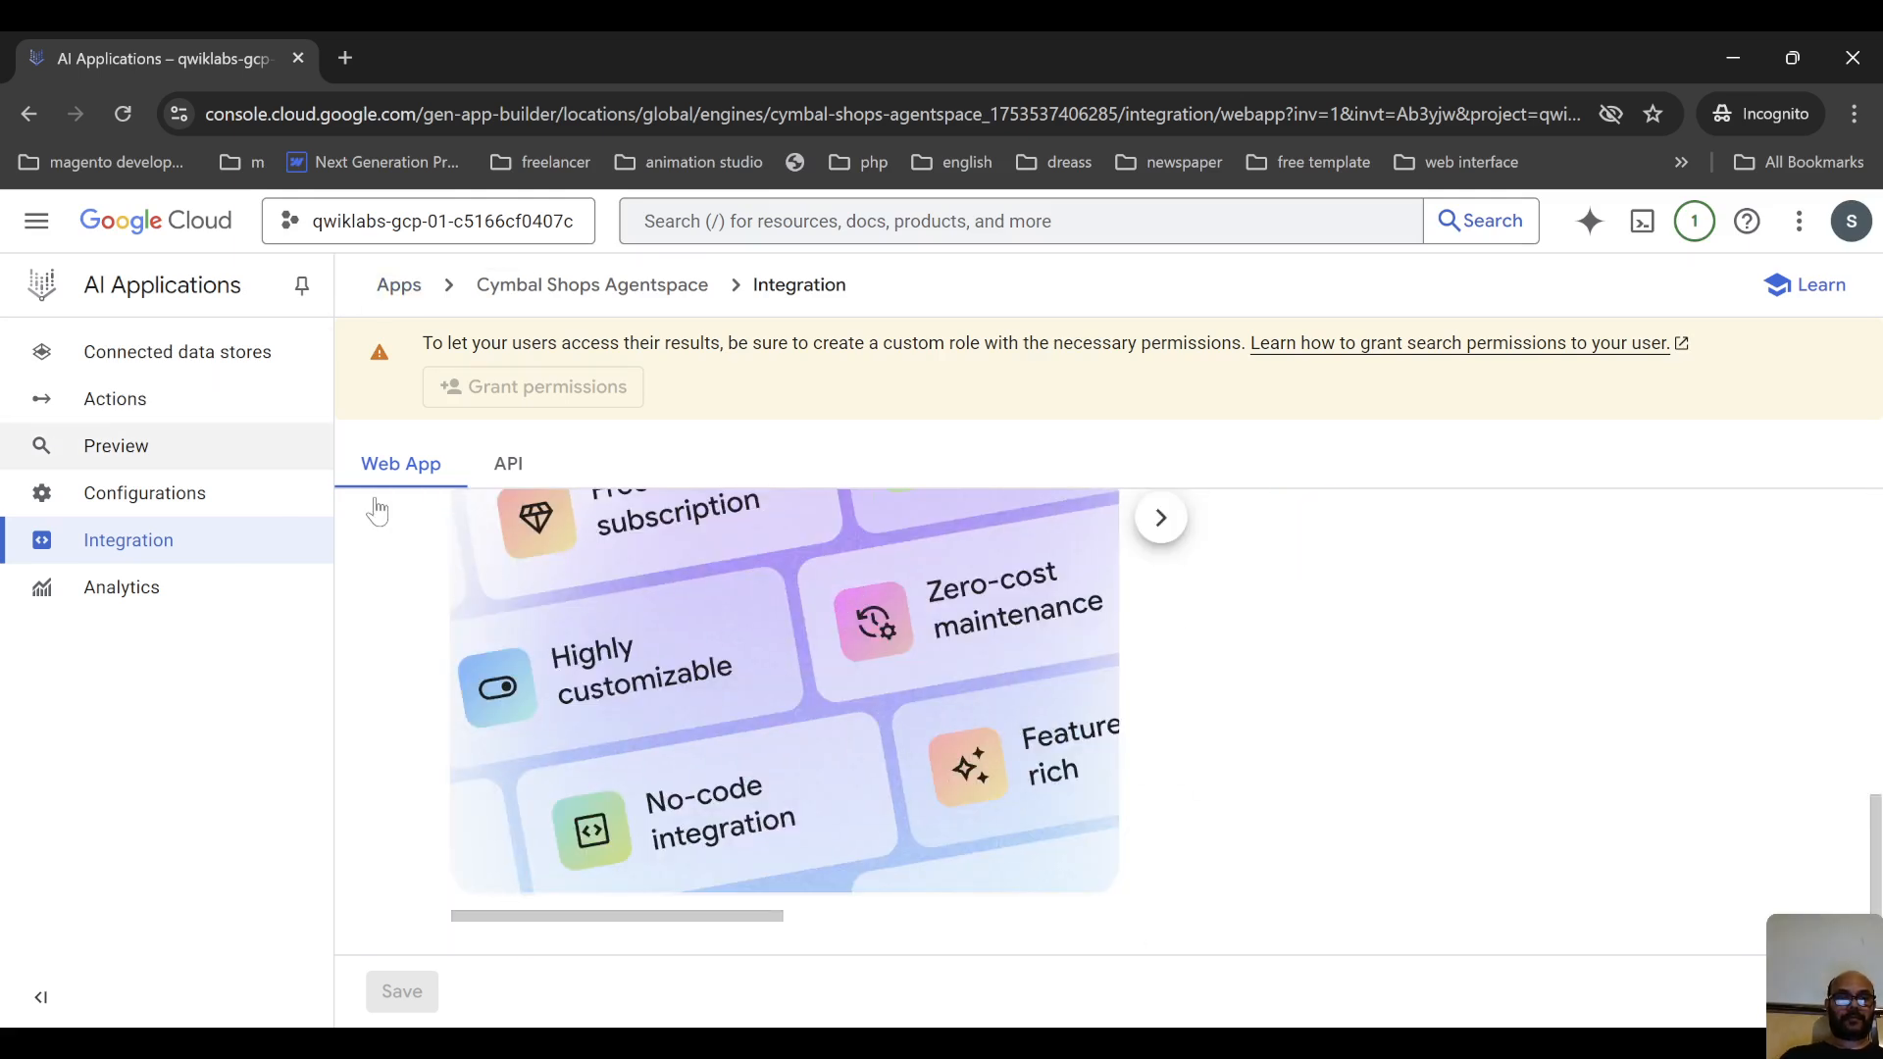
scroll(635, 573, "up", 10)
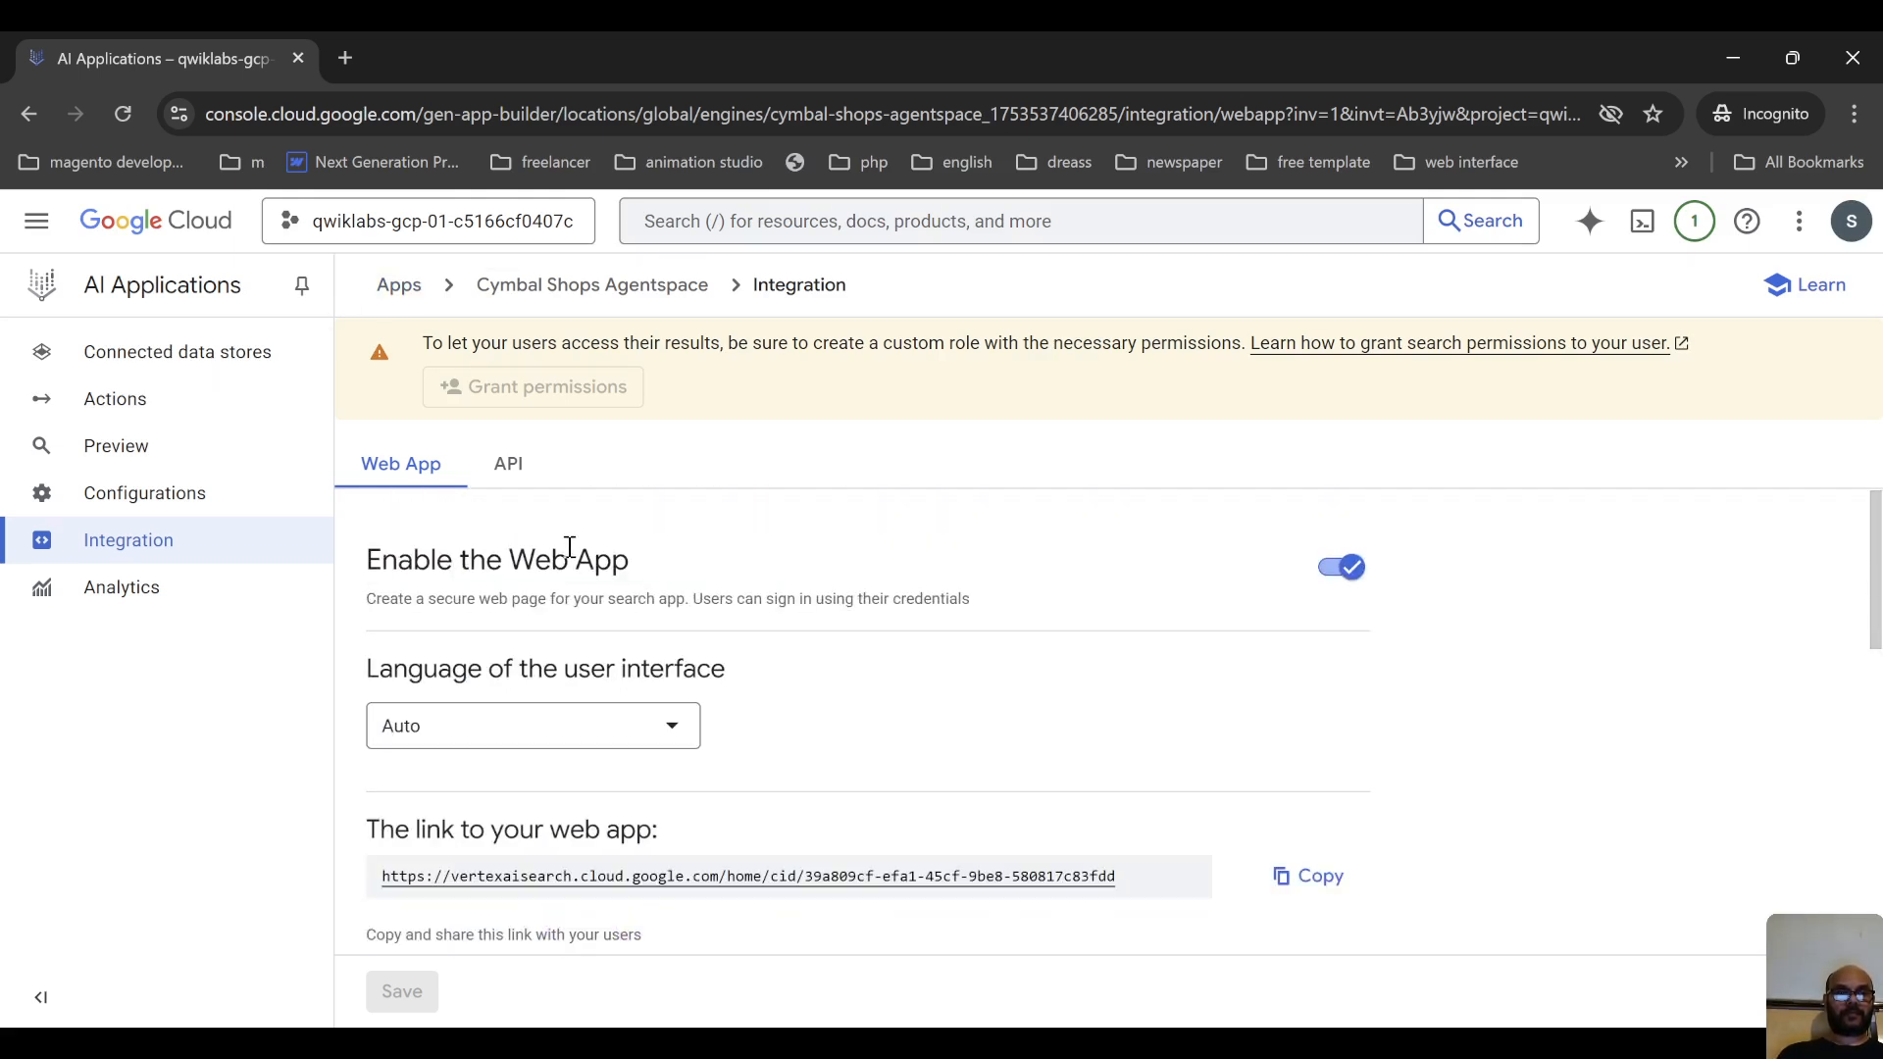
Copy the web app link, open it in a new browser tab and look over the Agentspace home page
left_click(1320, 876)
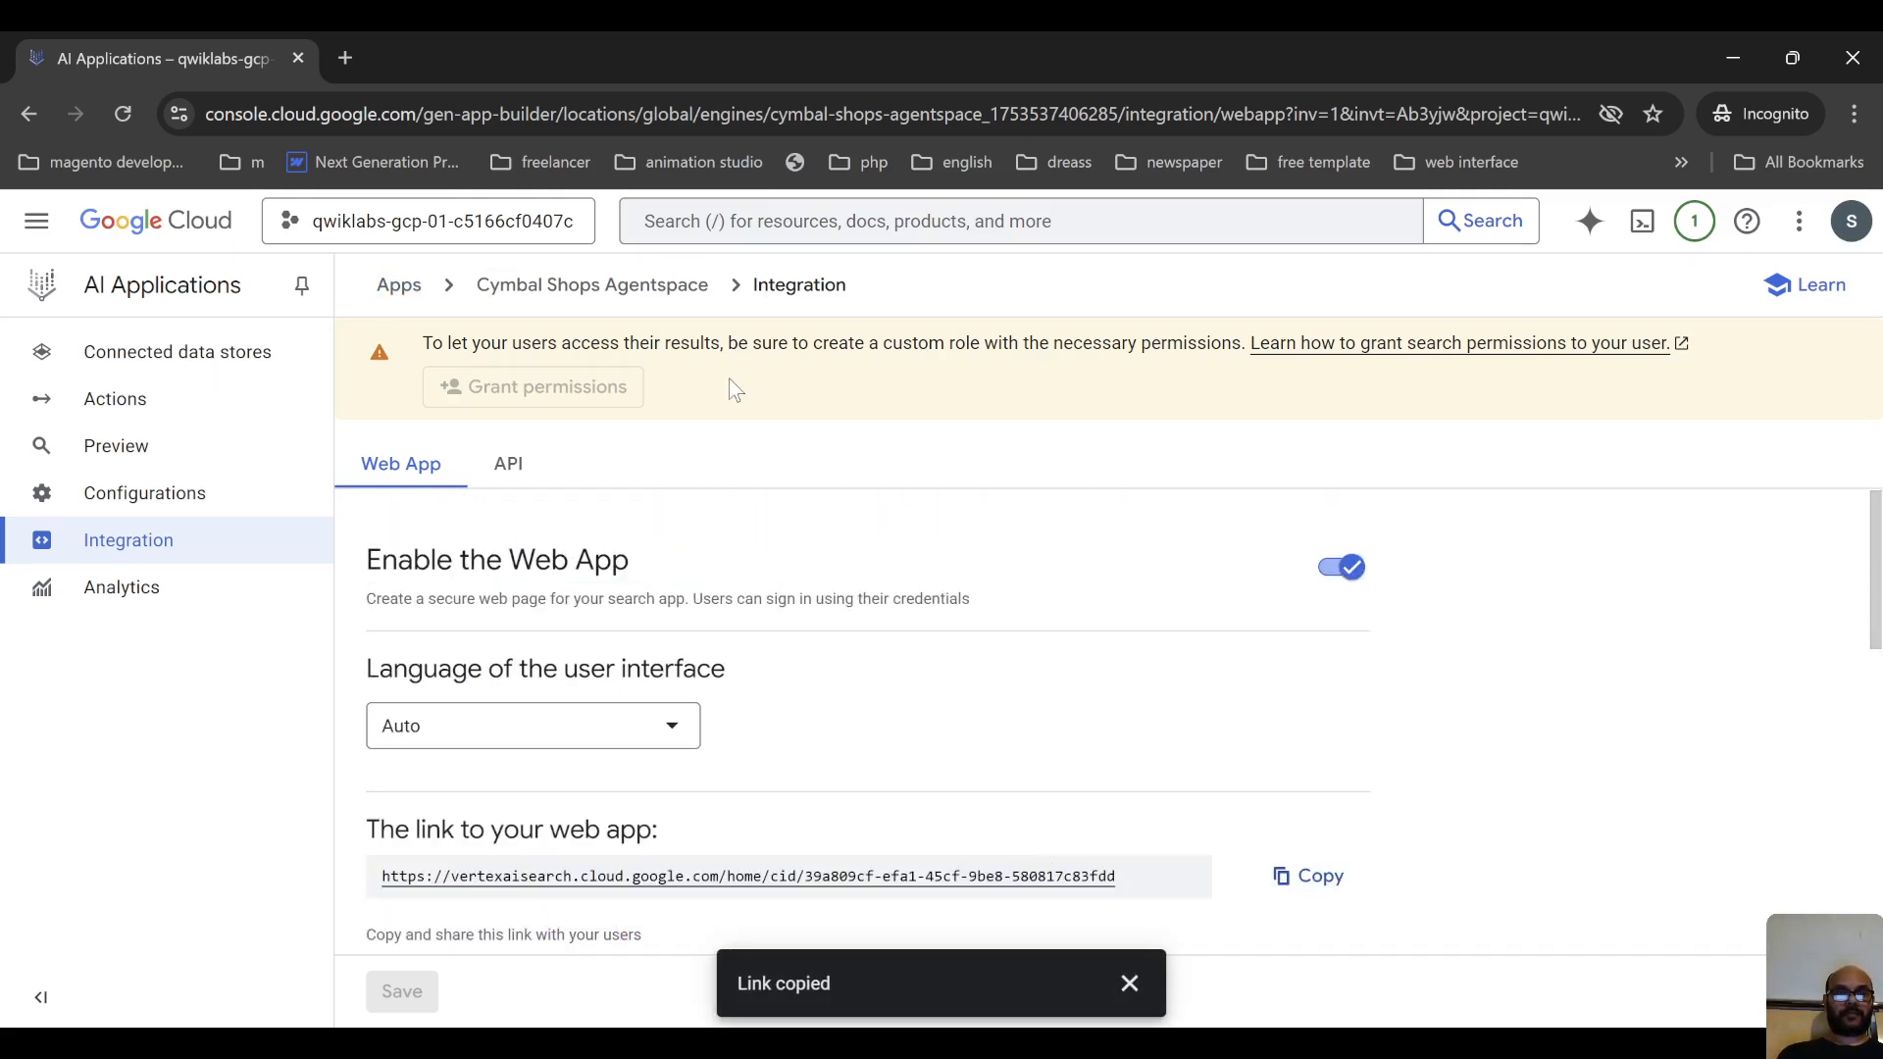
left_click(345, 59)
key("ctrl+v")
key("Return")
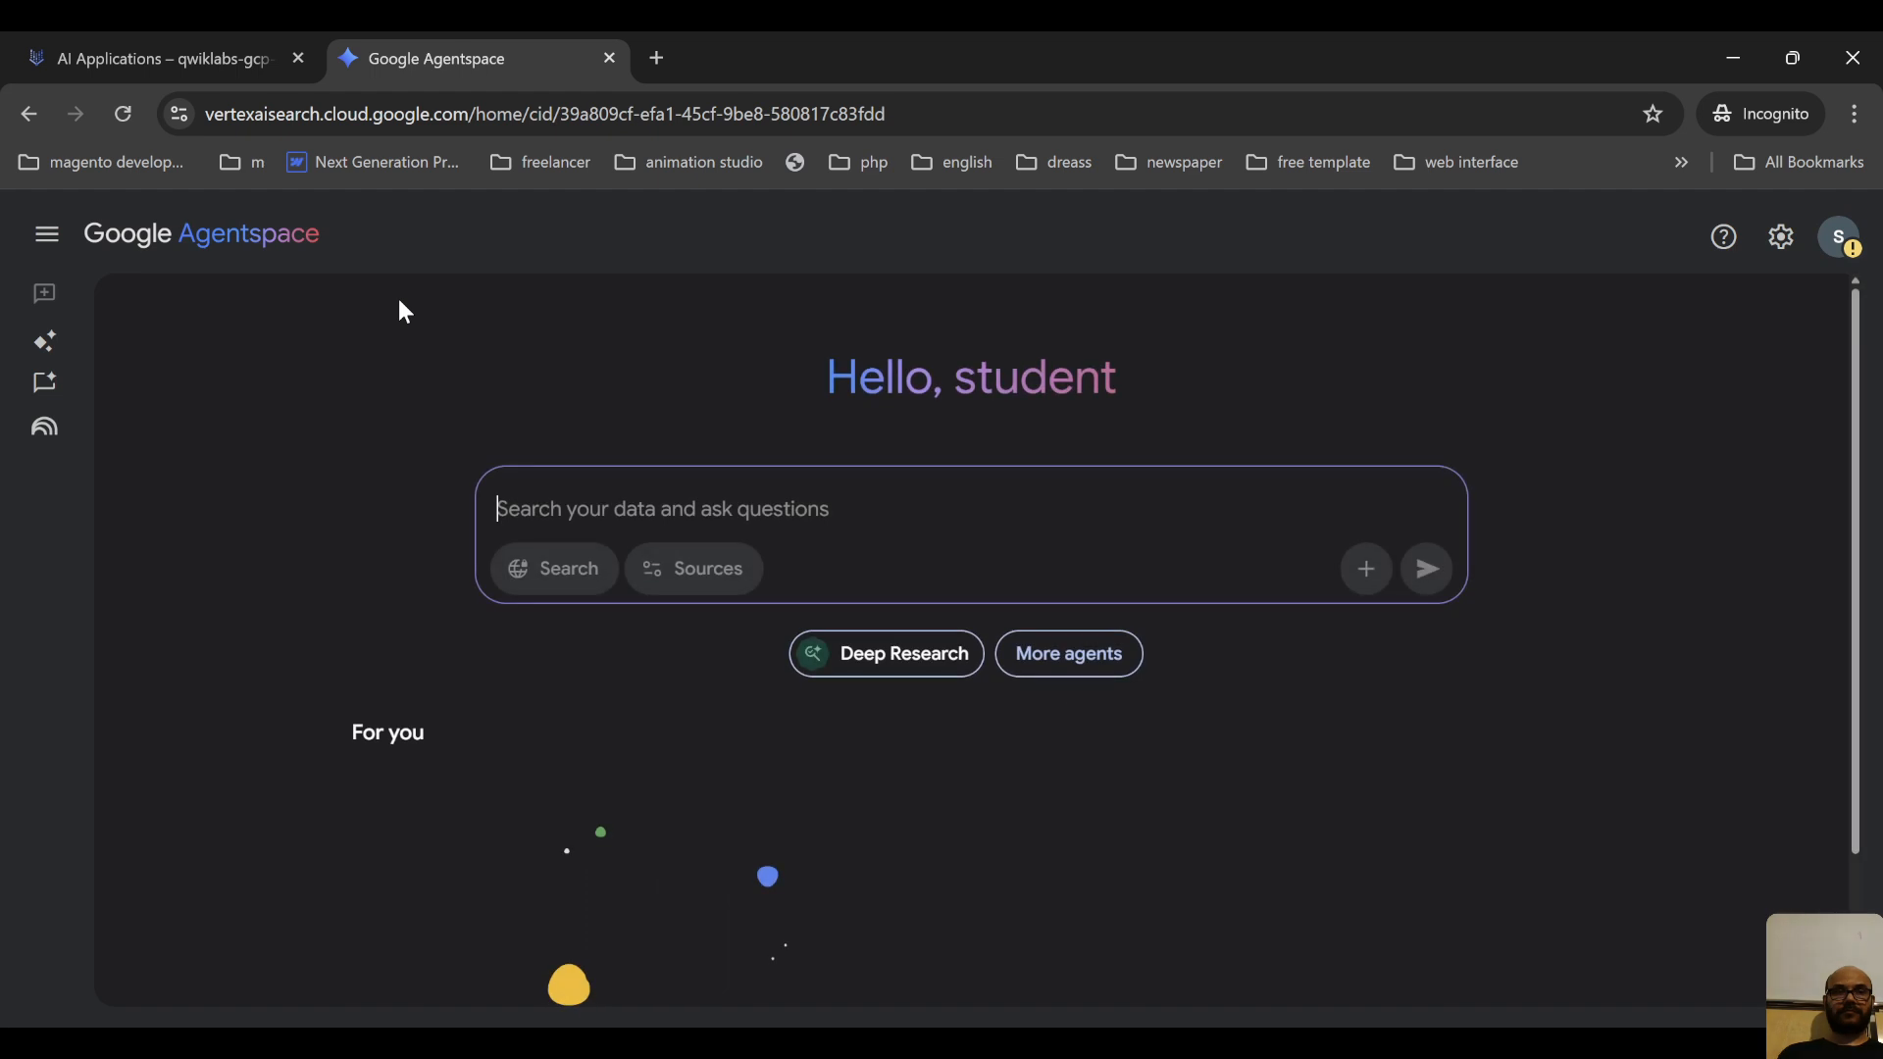
mouse_move(38, 306)
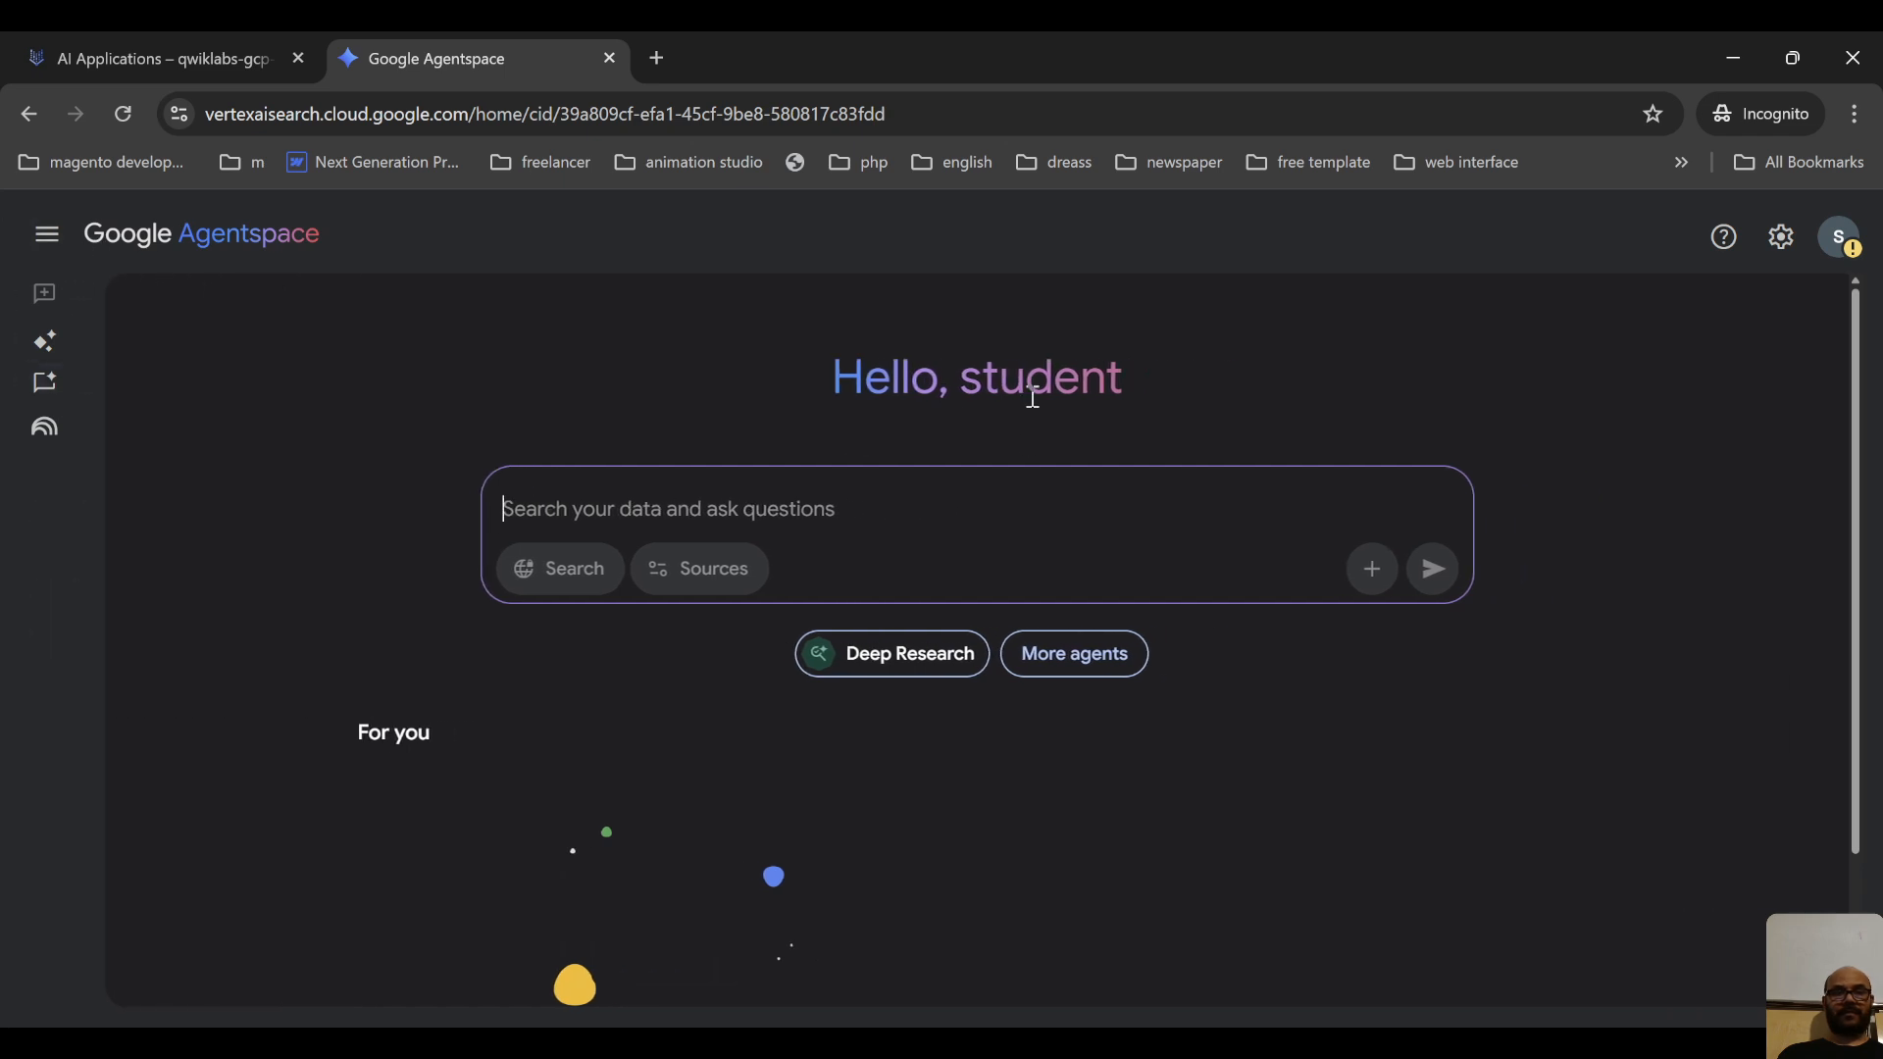
scroll(770, 520, "down", 2)
scroll(734, 587, "up", 2)
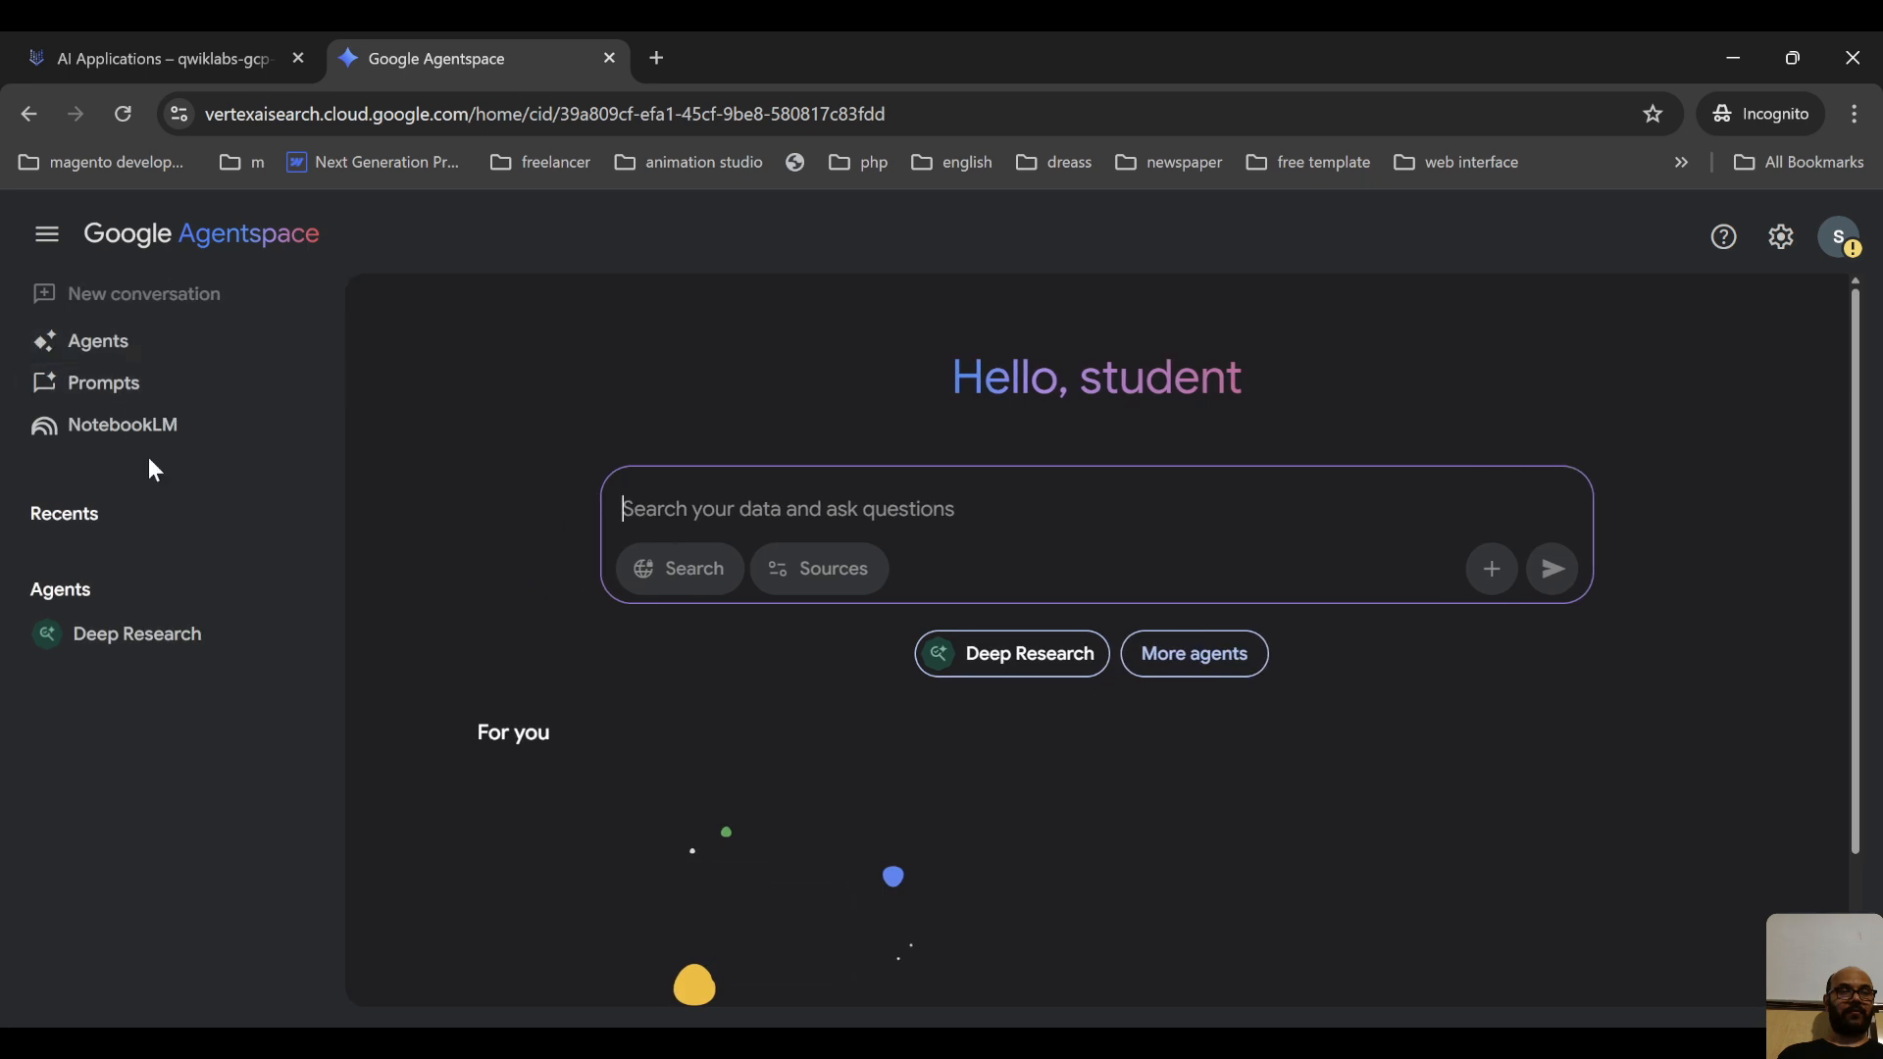
Go to the Agents page in Agentspace and start creating a new custom agent
mouse_move(144, 343)
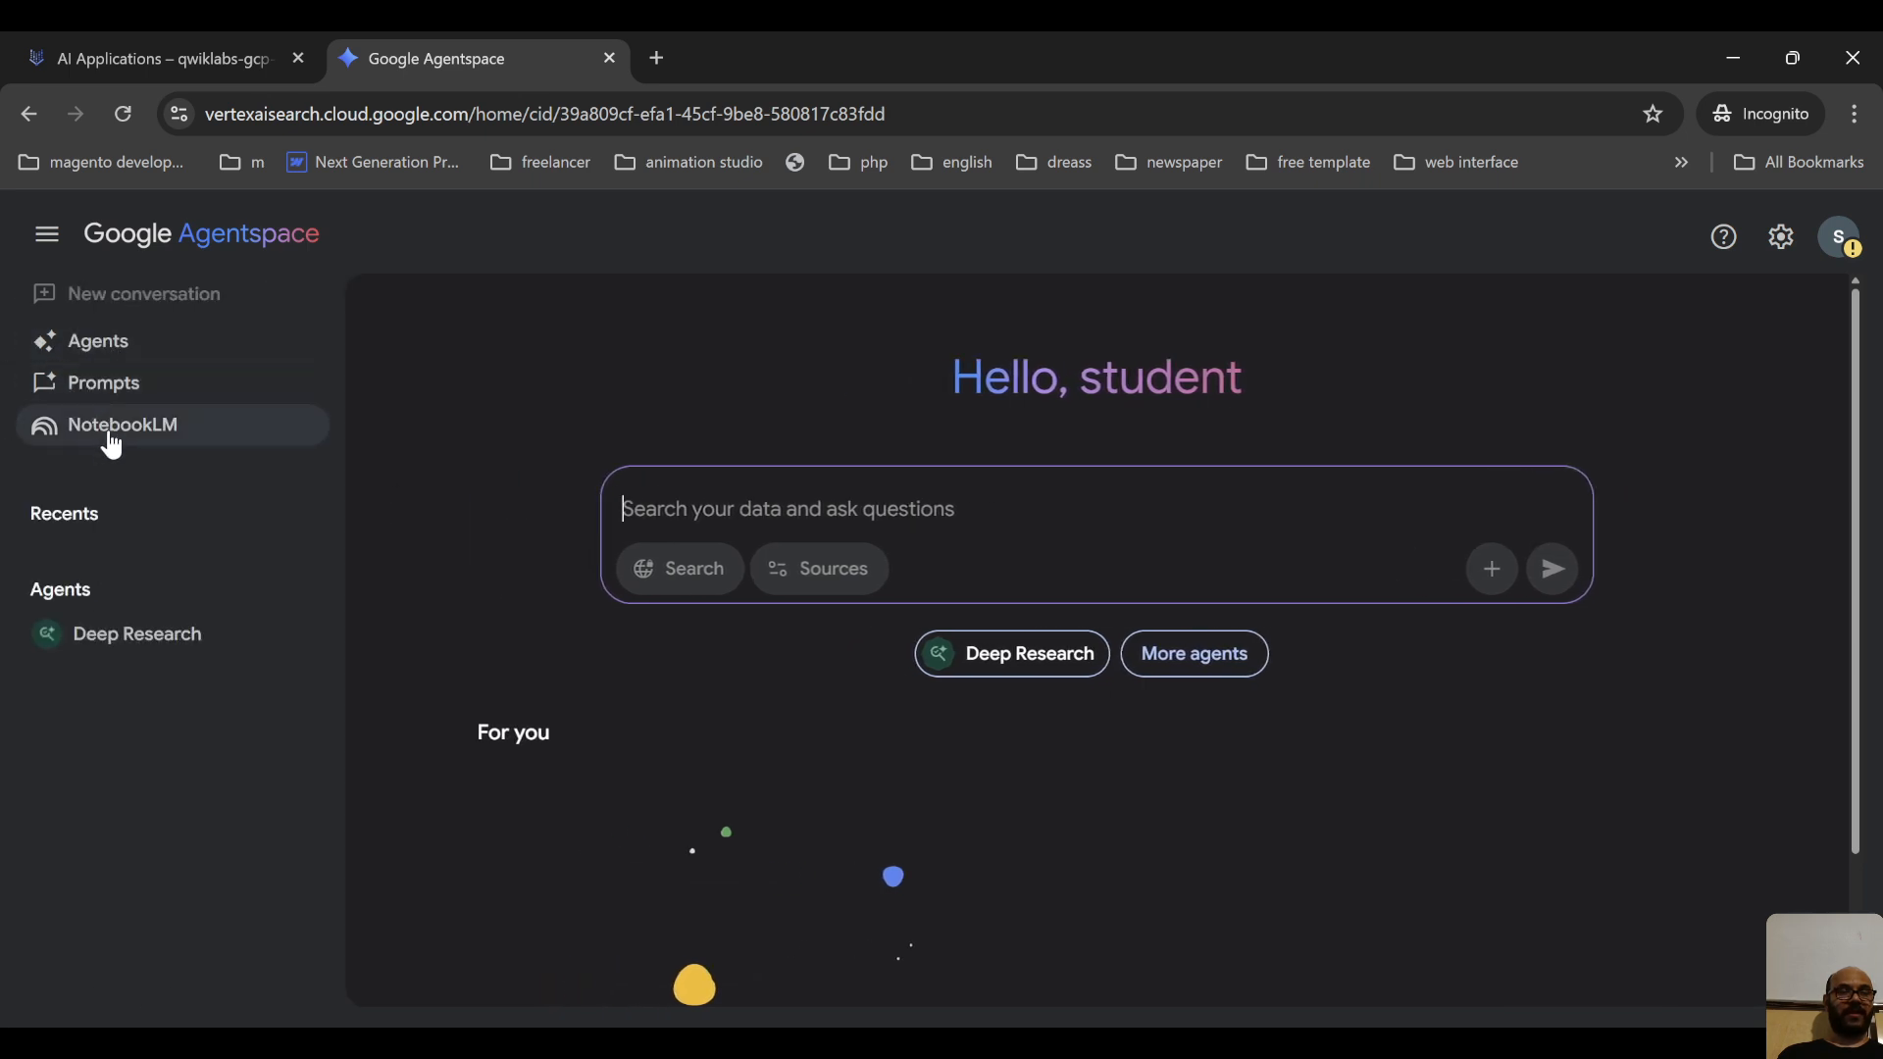
left_click(90, 359)
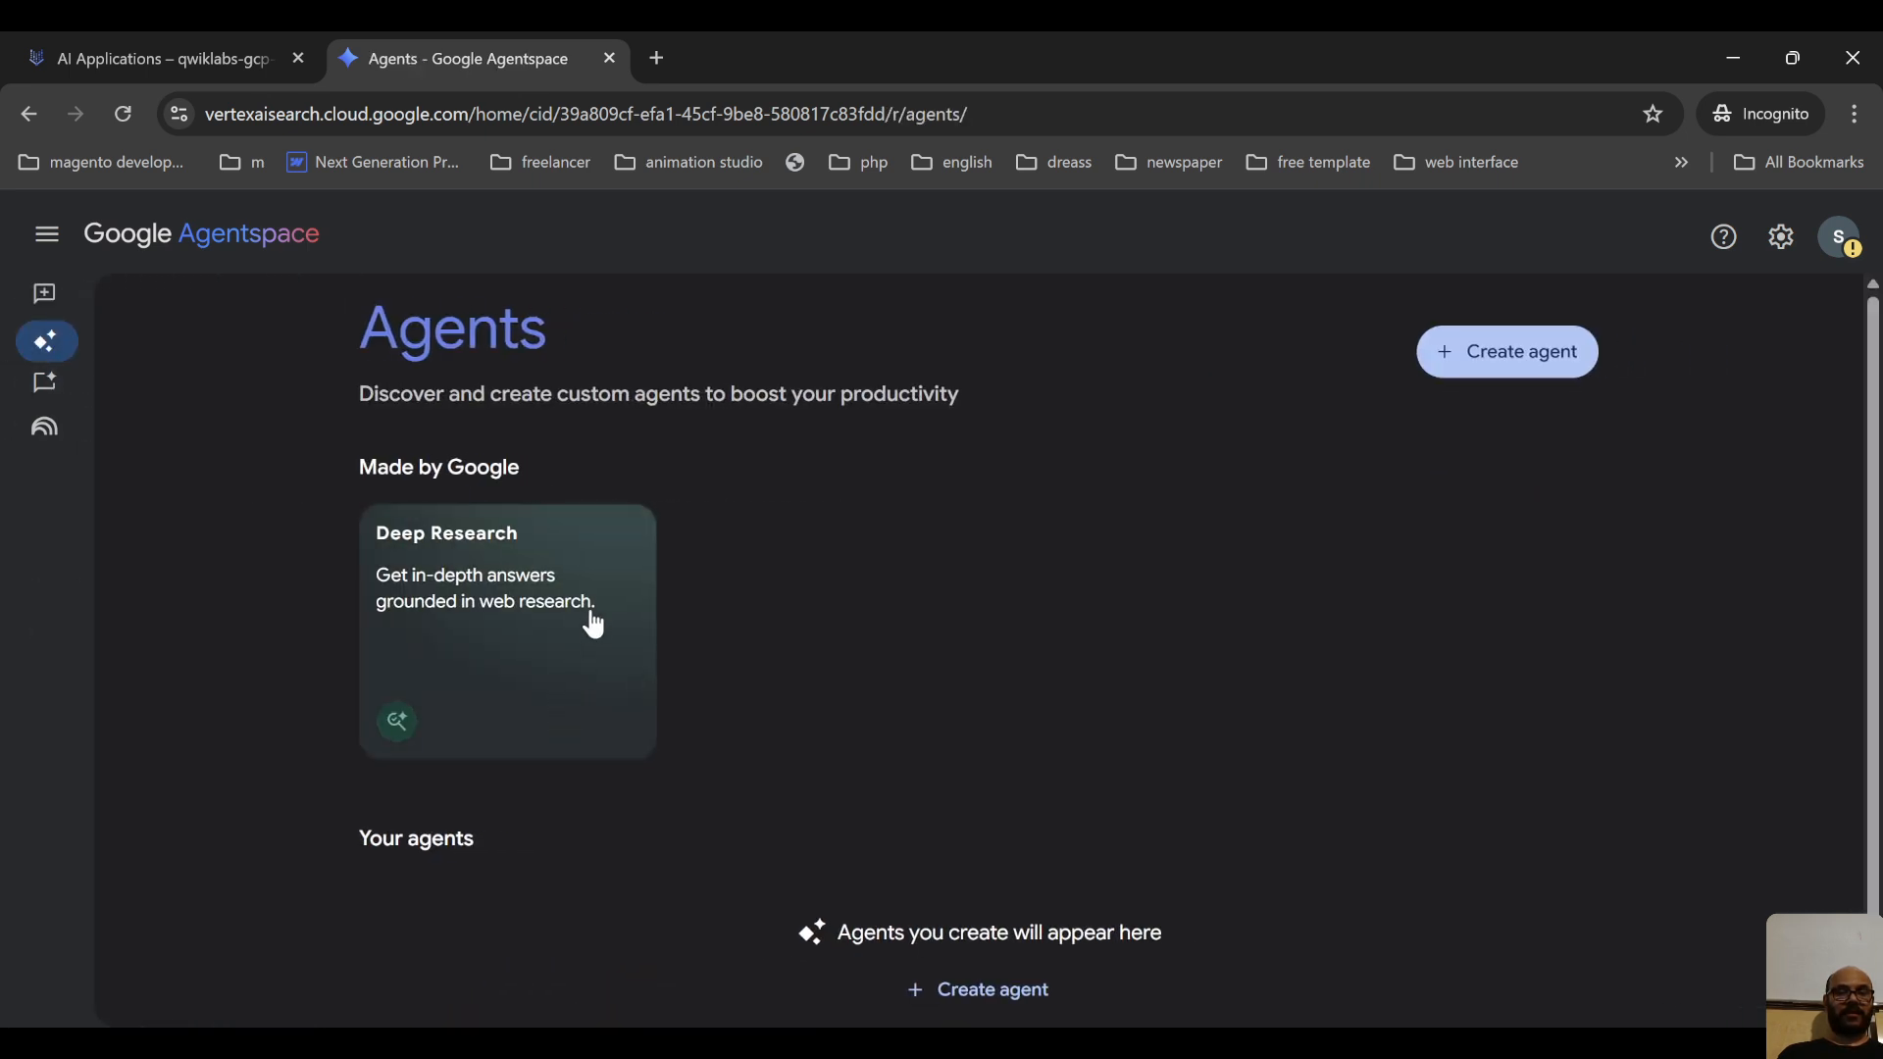
left_click(964, 995)
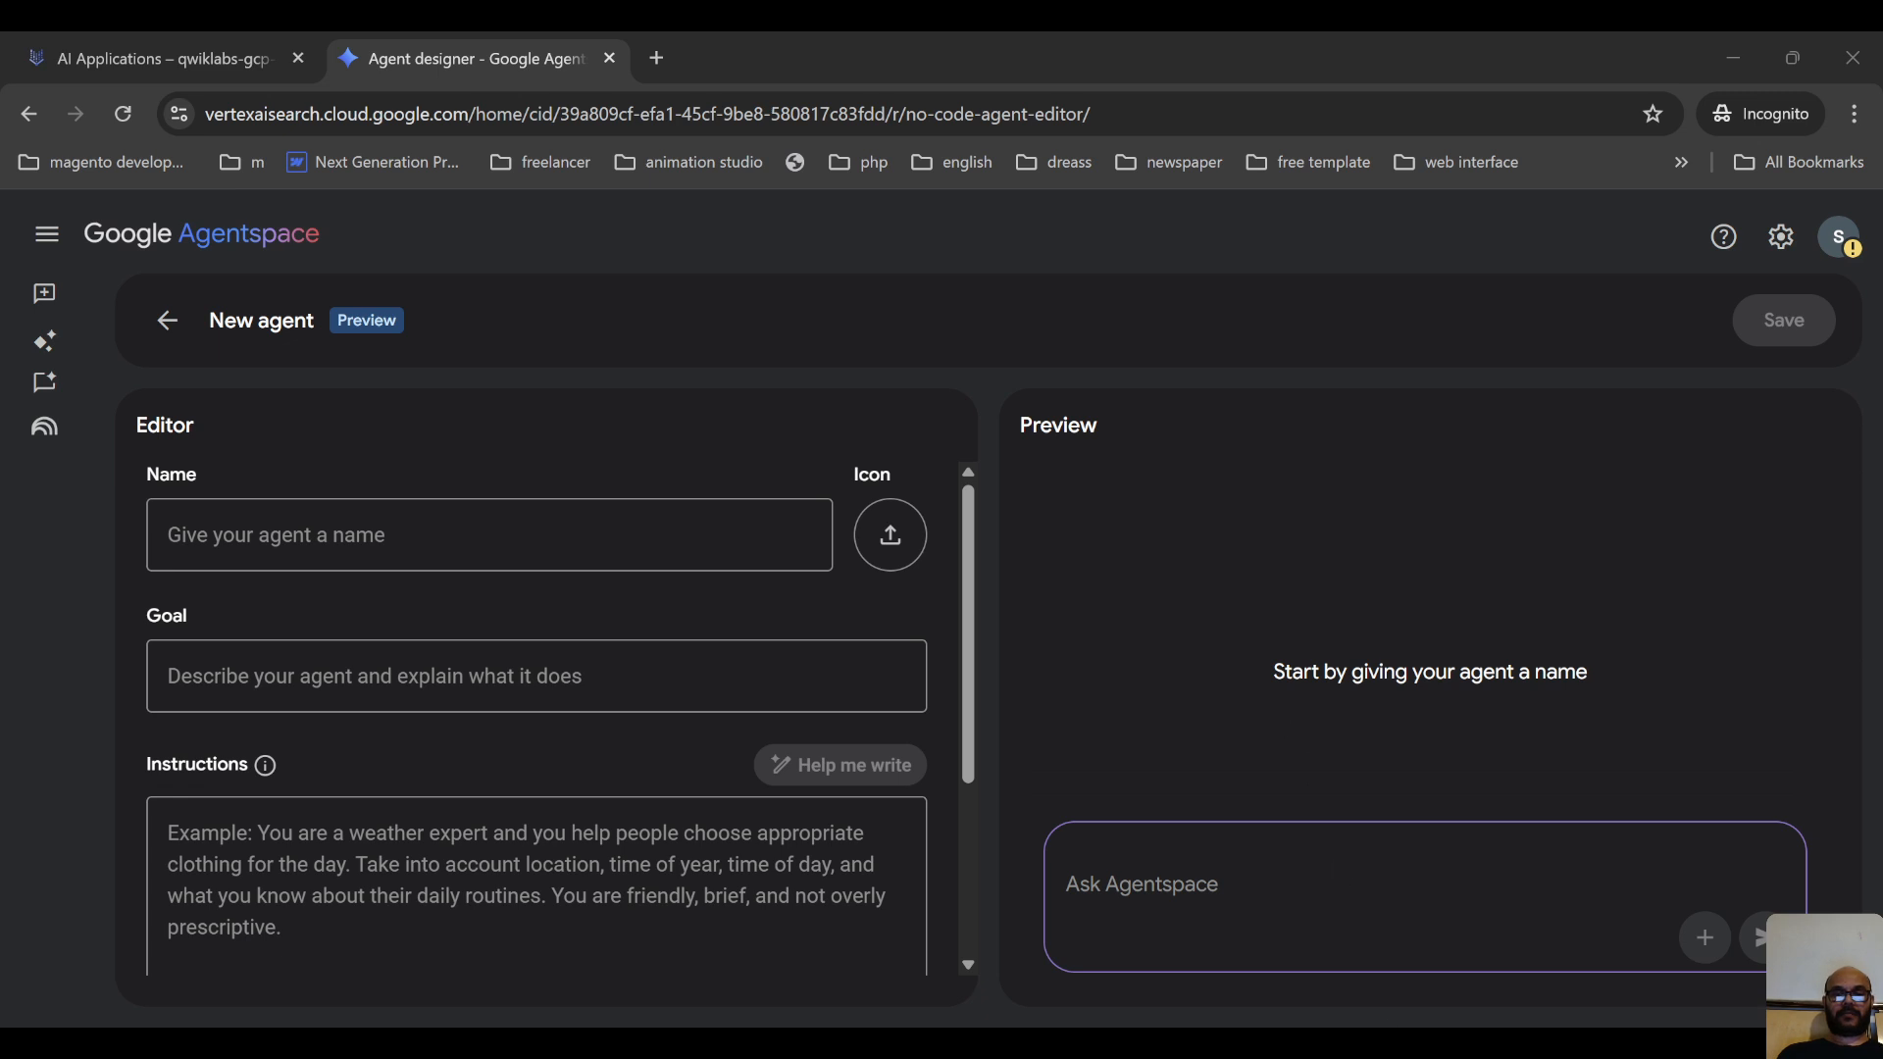
Name the agent "Outline Brainstormer" and set its goal to "When given a document topic, help me brainstorm an ideal outline."
left_click(348, 555)
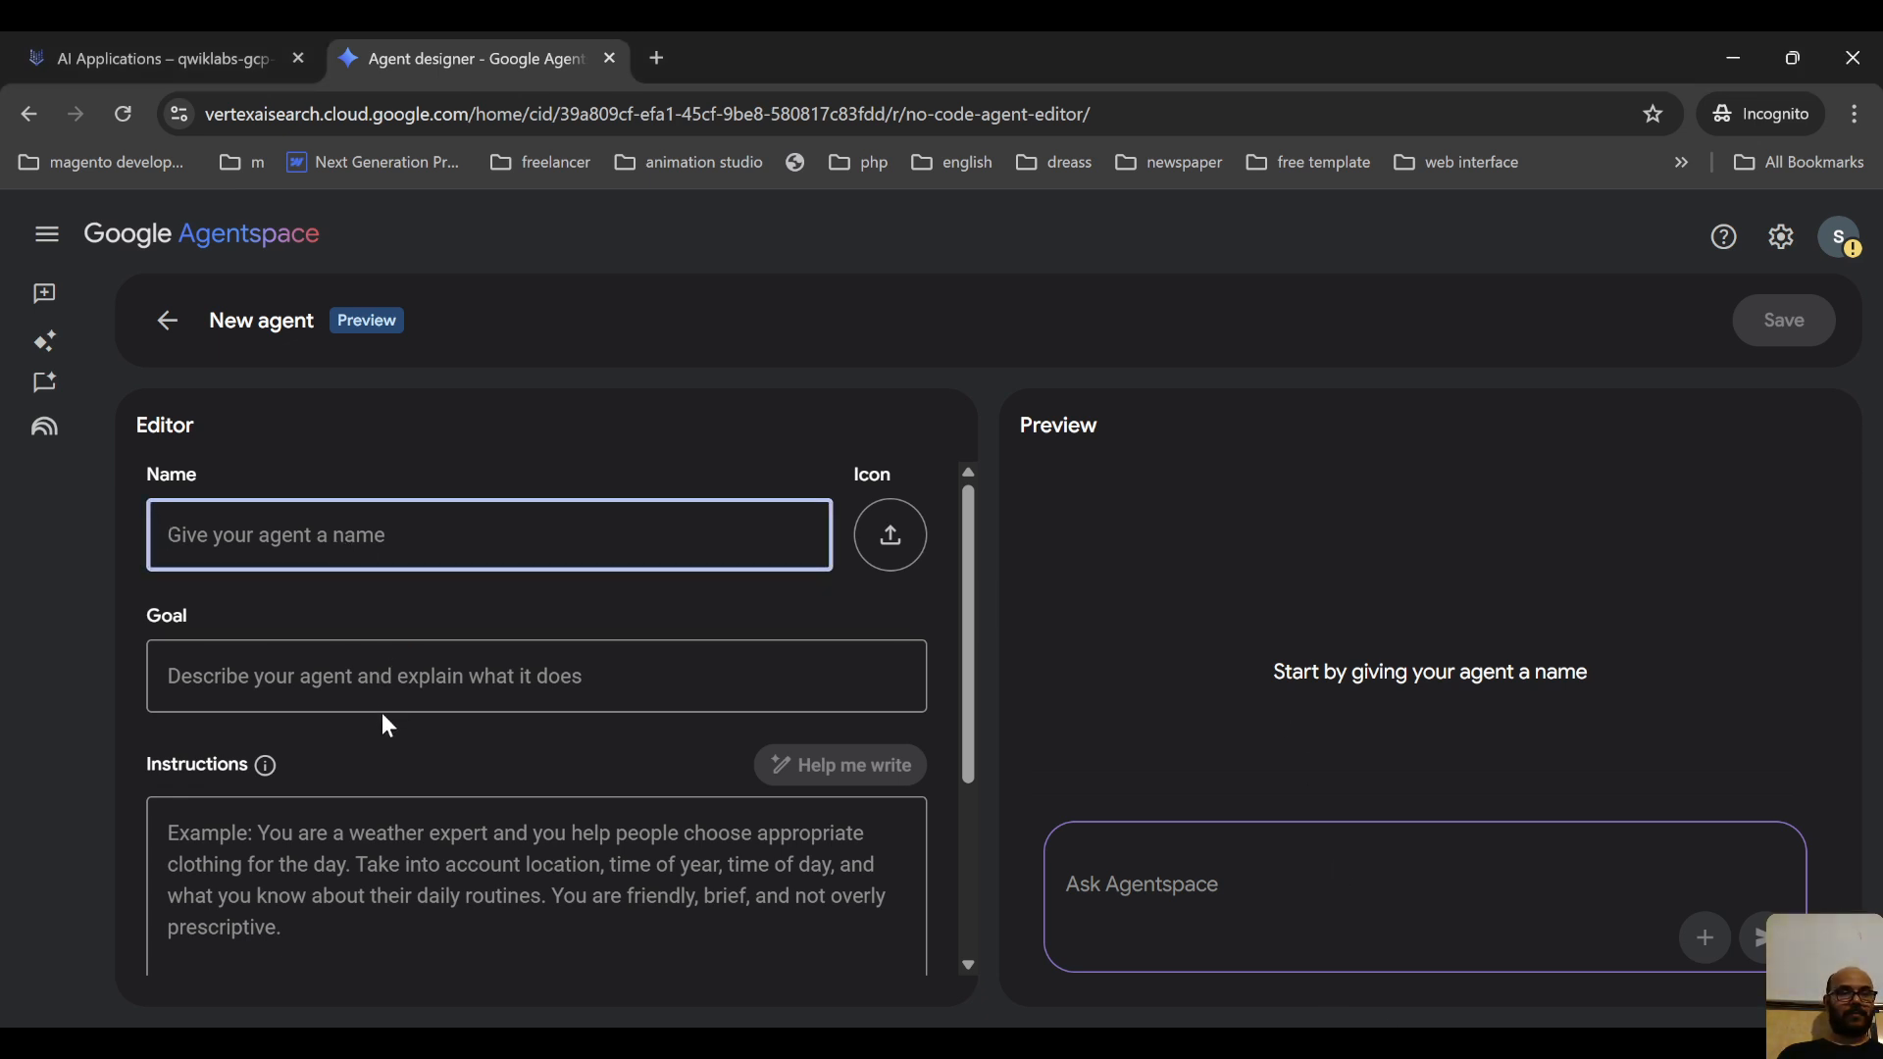
key("ctrl+v")
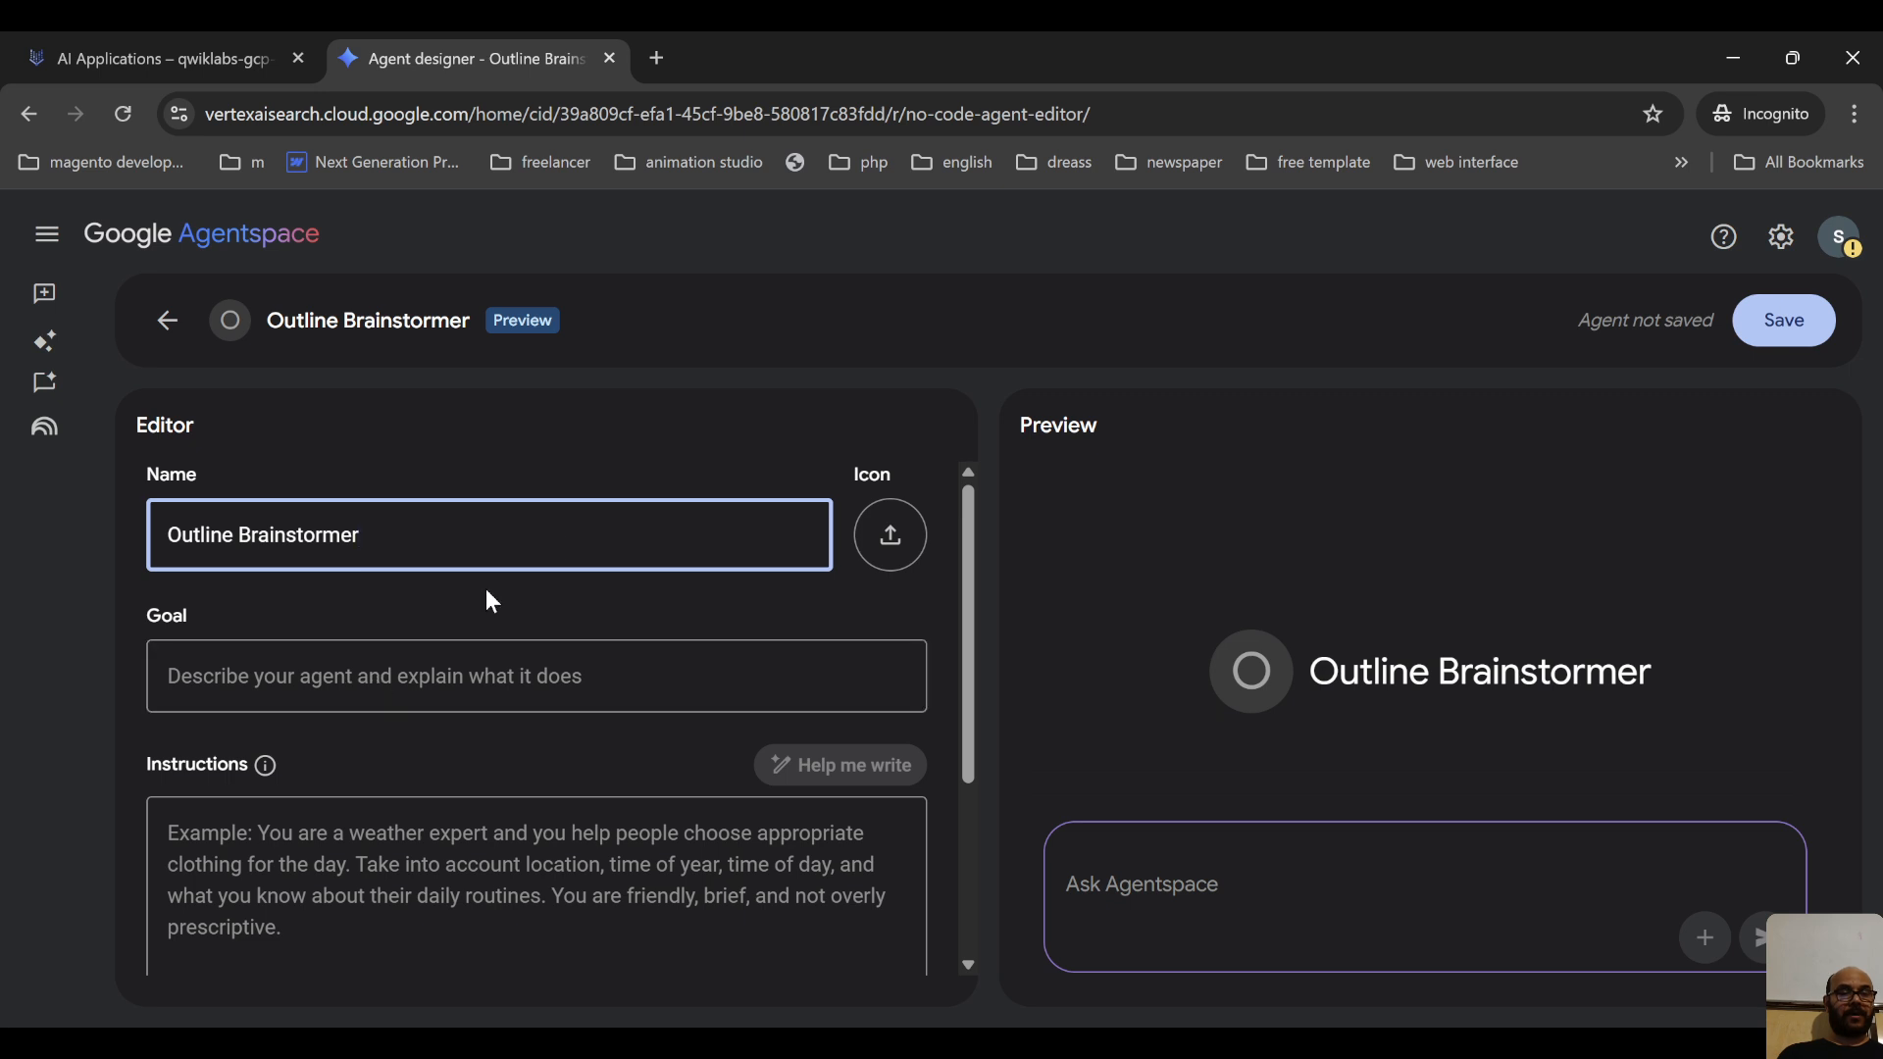
left_click(1181, 1043)
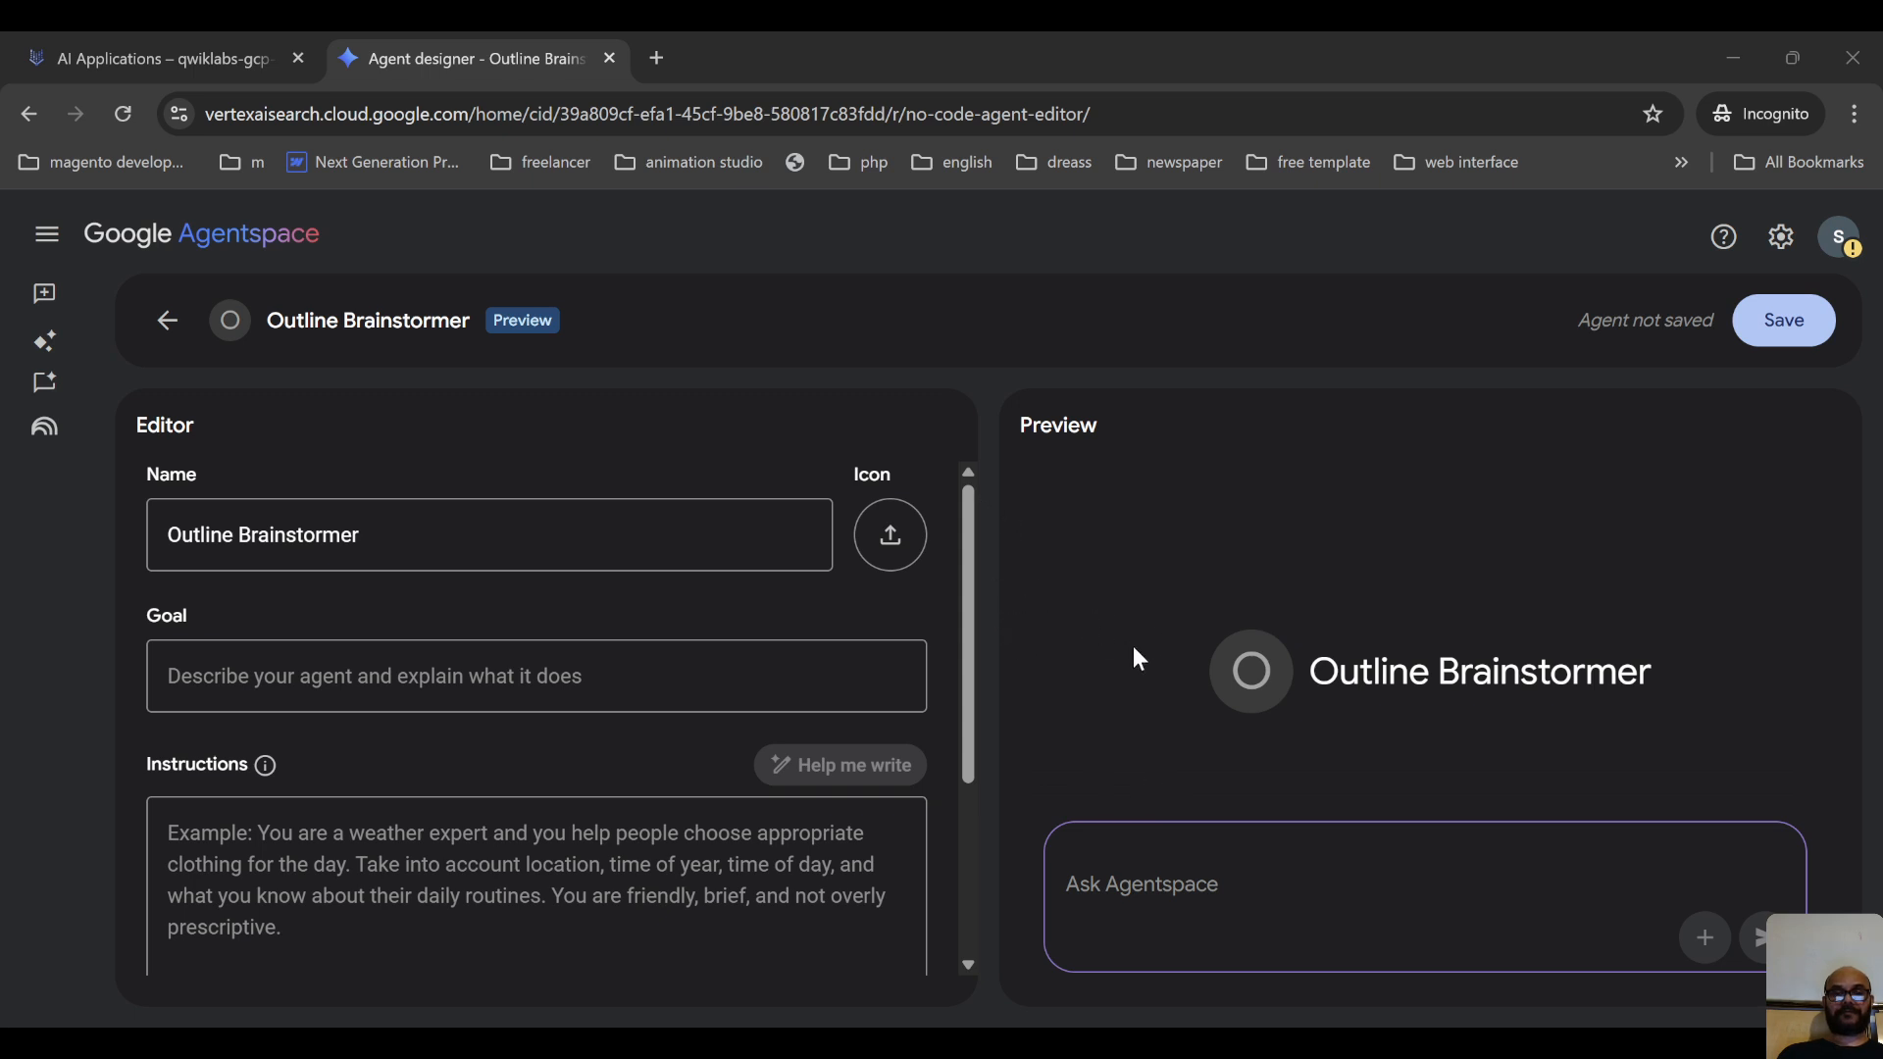
left_click(299, 686)
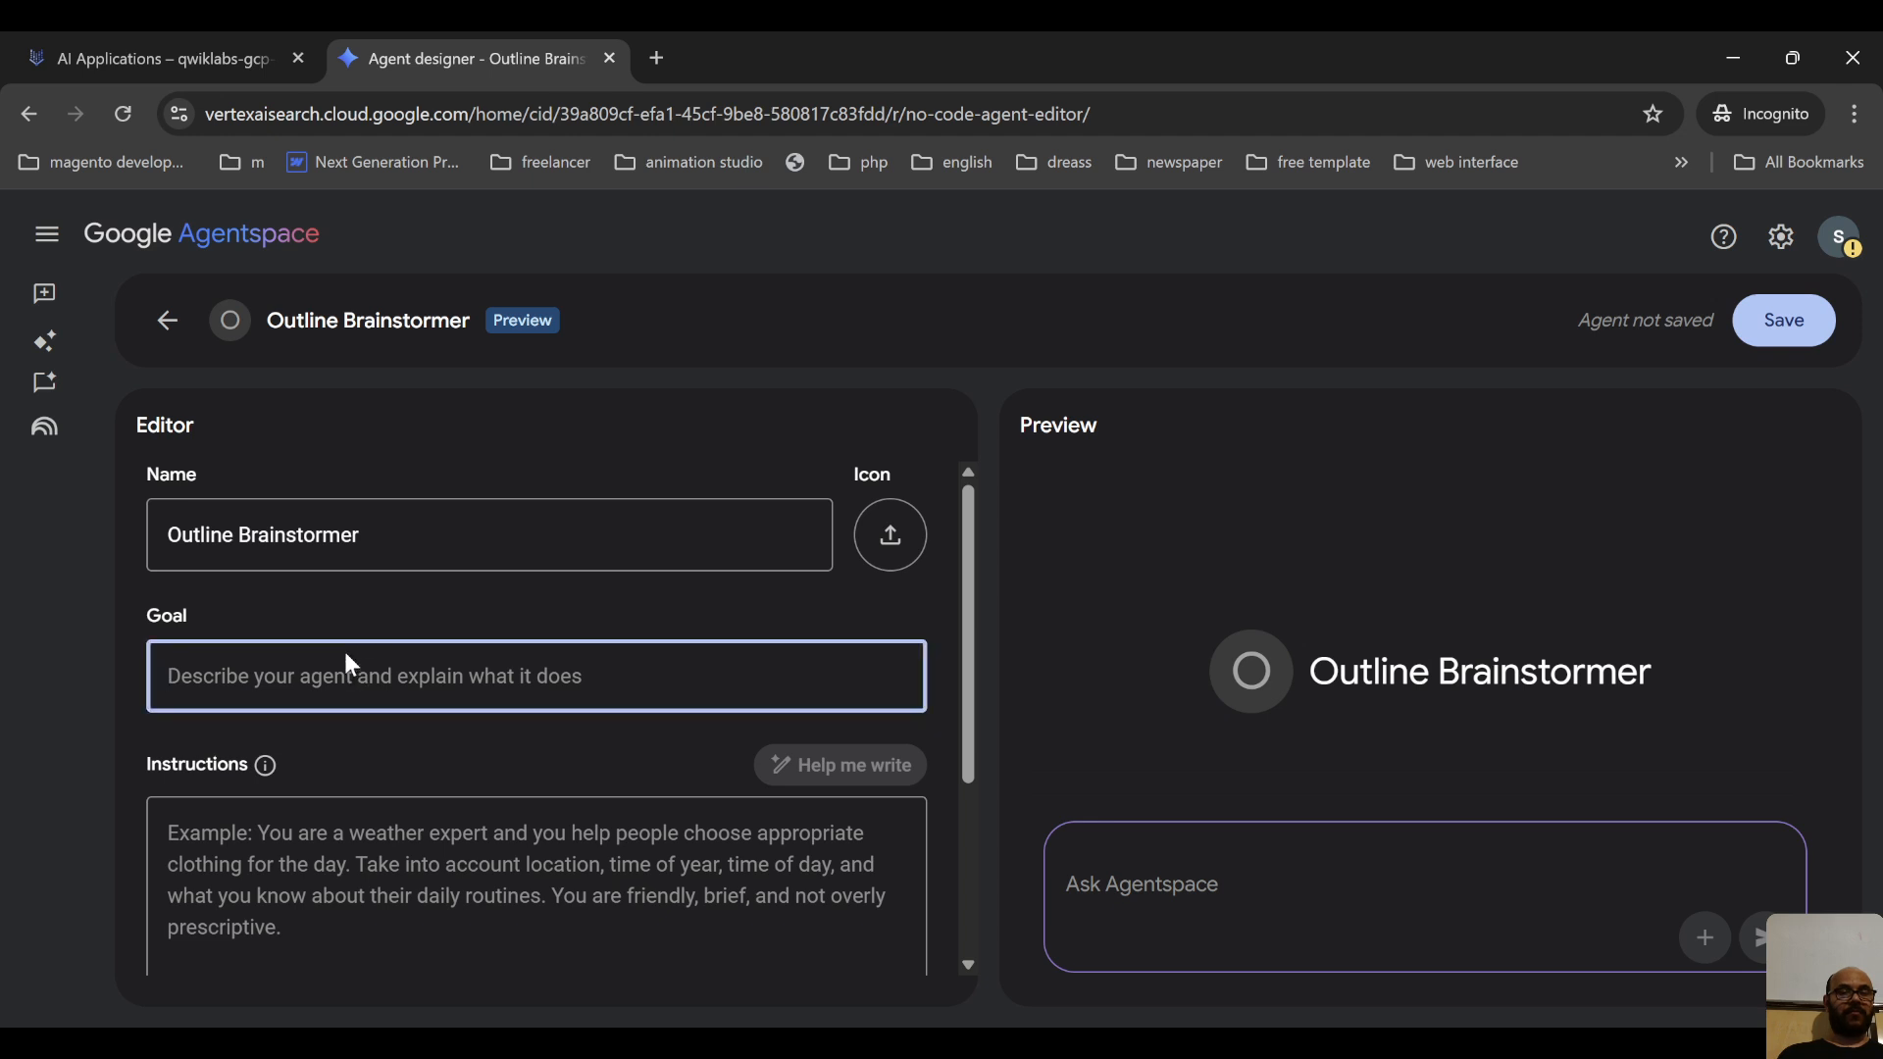
key("ctrl+v")
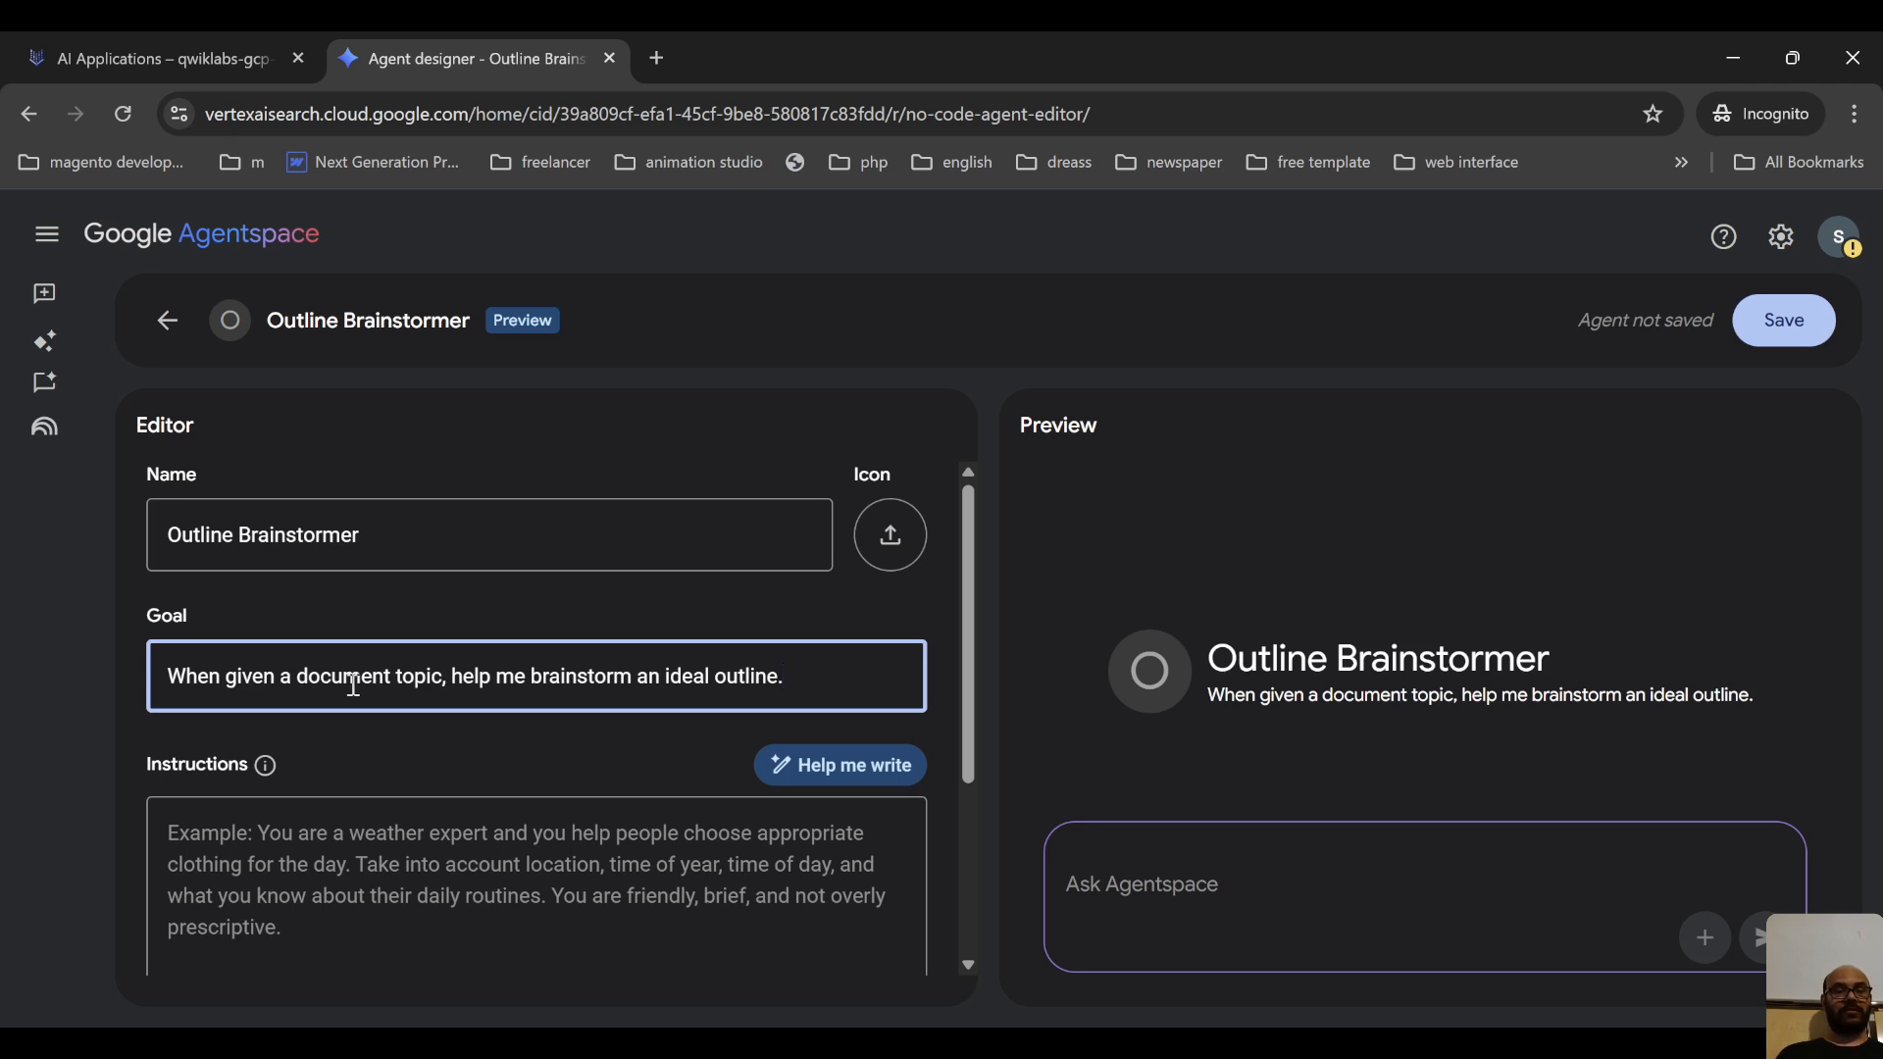
Enter the instructions "- Outline the ideal sections for a document of this type. - For each section, write one sentence to suggest what this section should include."
left_click(467, 862)
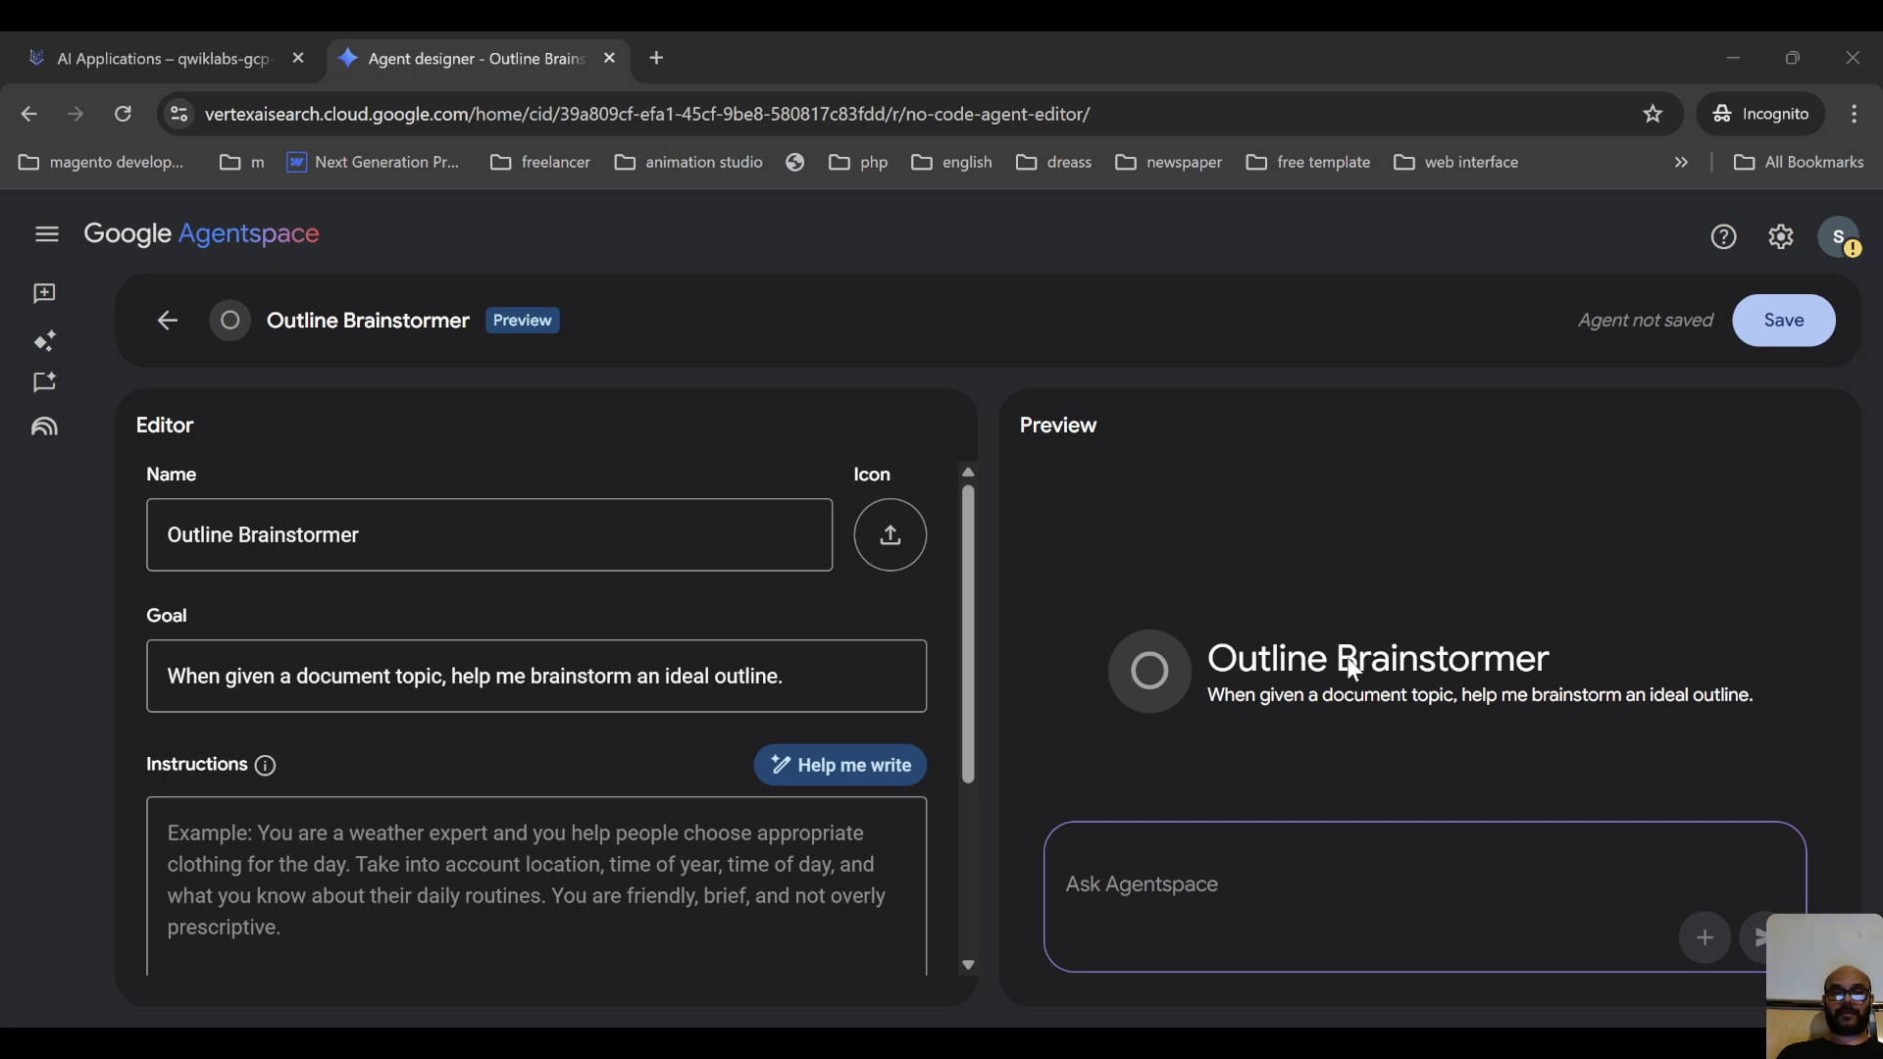
left_click(676, 802)
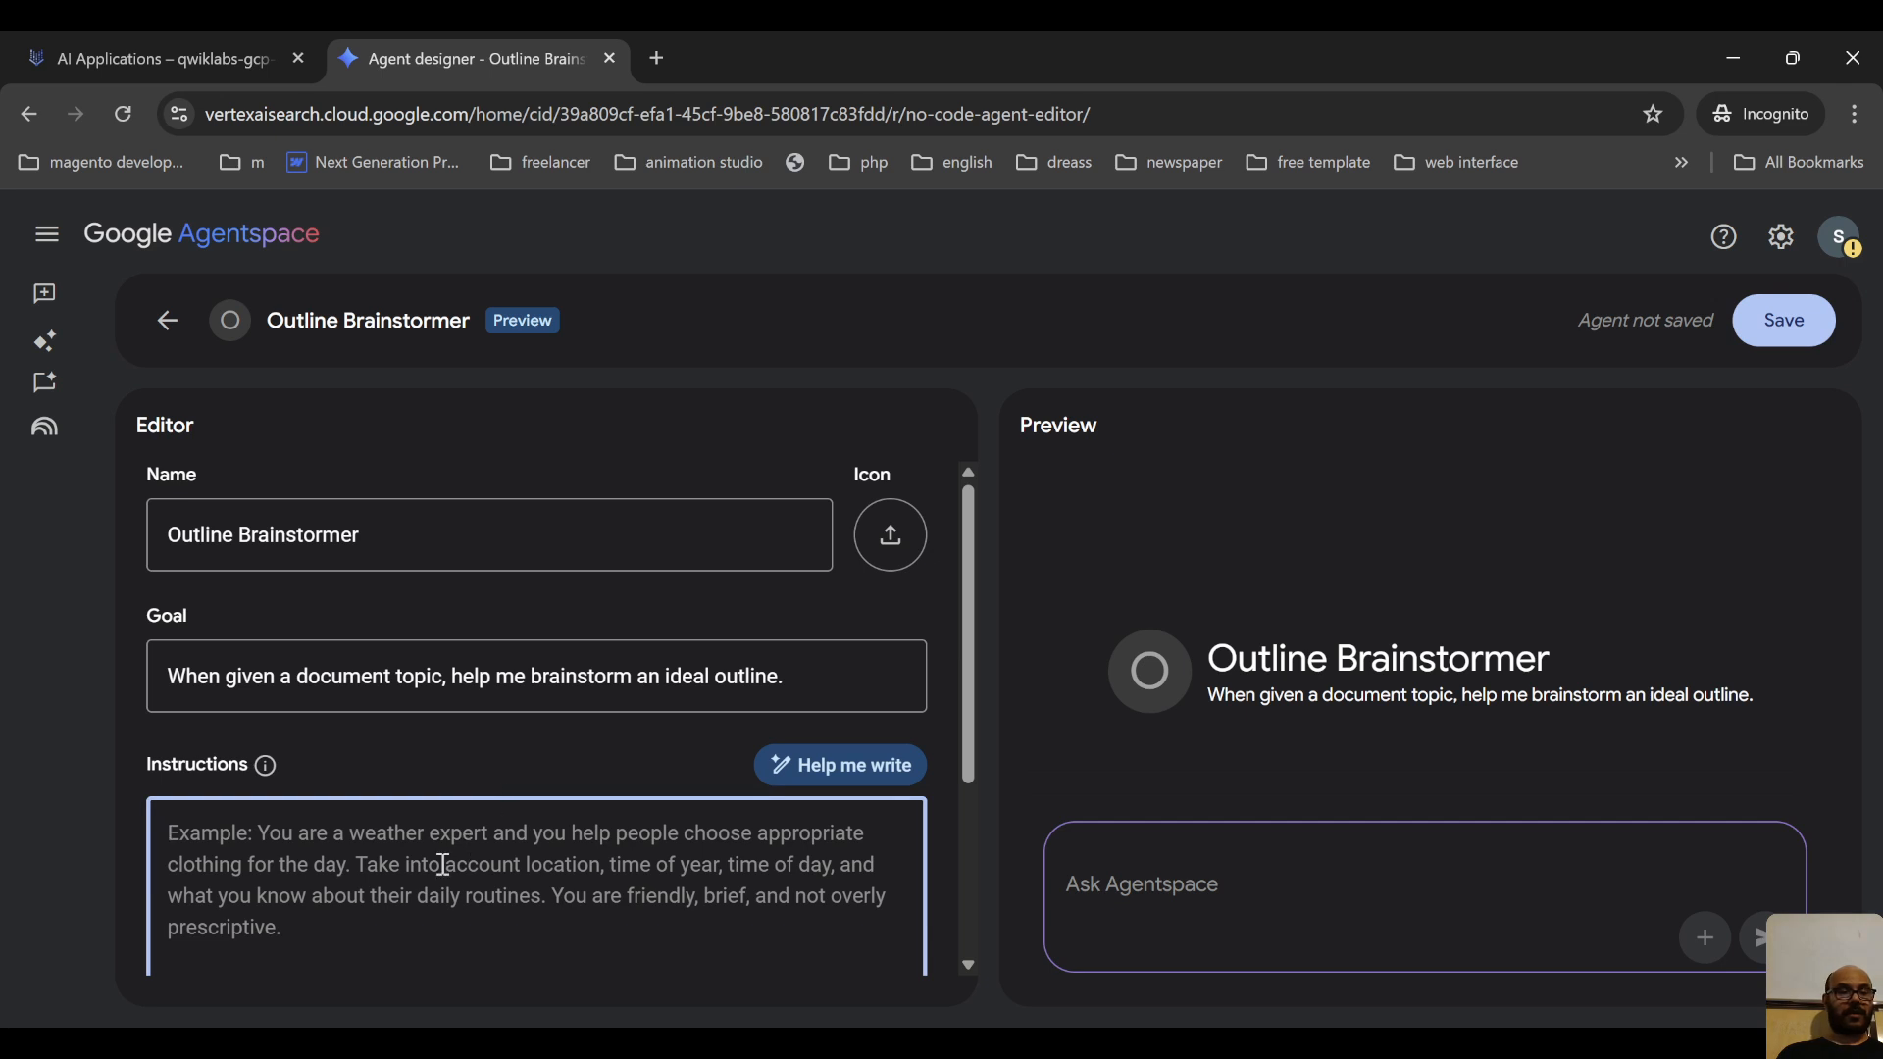
type("- Outline the ideal sections for a document of this type. - For each section, write one sentence to suggest what this section should include.")
scroll(442, 682, "down", 3)
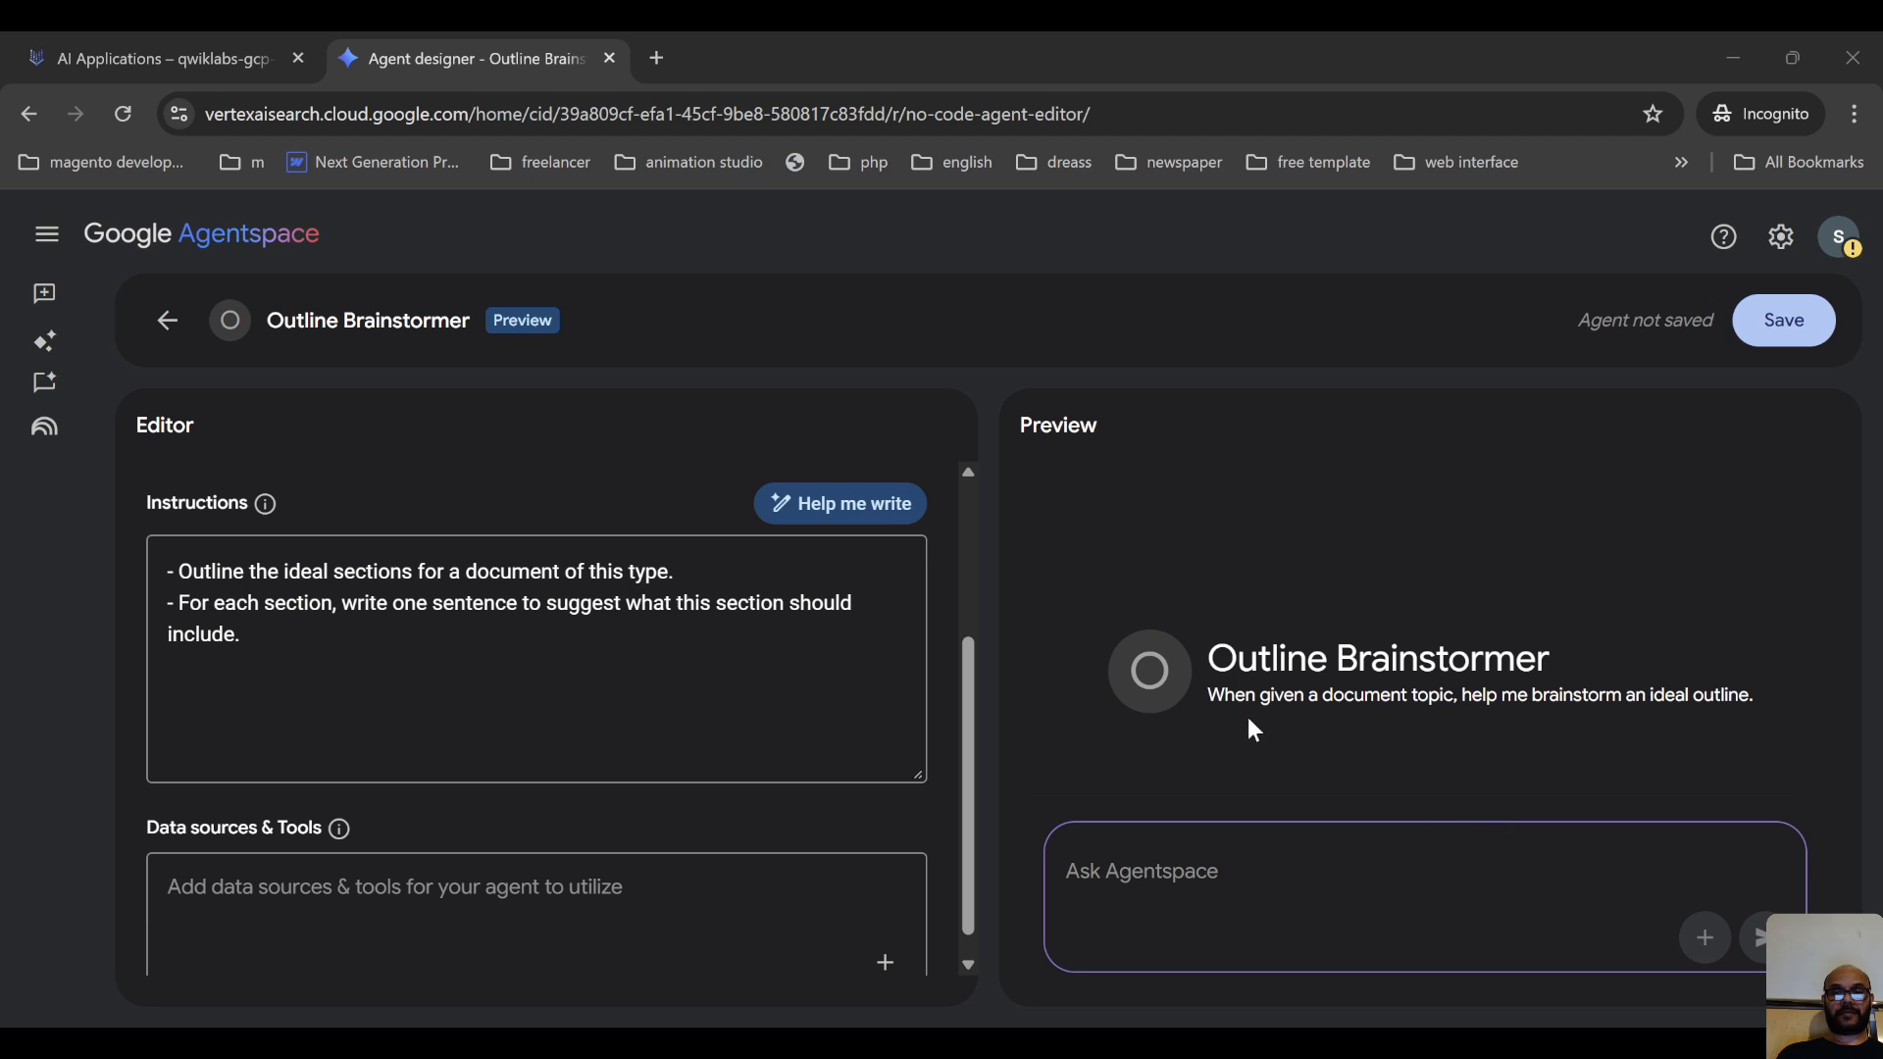
Review the name, goal, instructions and empty data sources of the Outline Brainstormer agent and save it
left_click(160, 684)
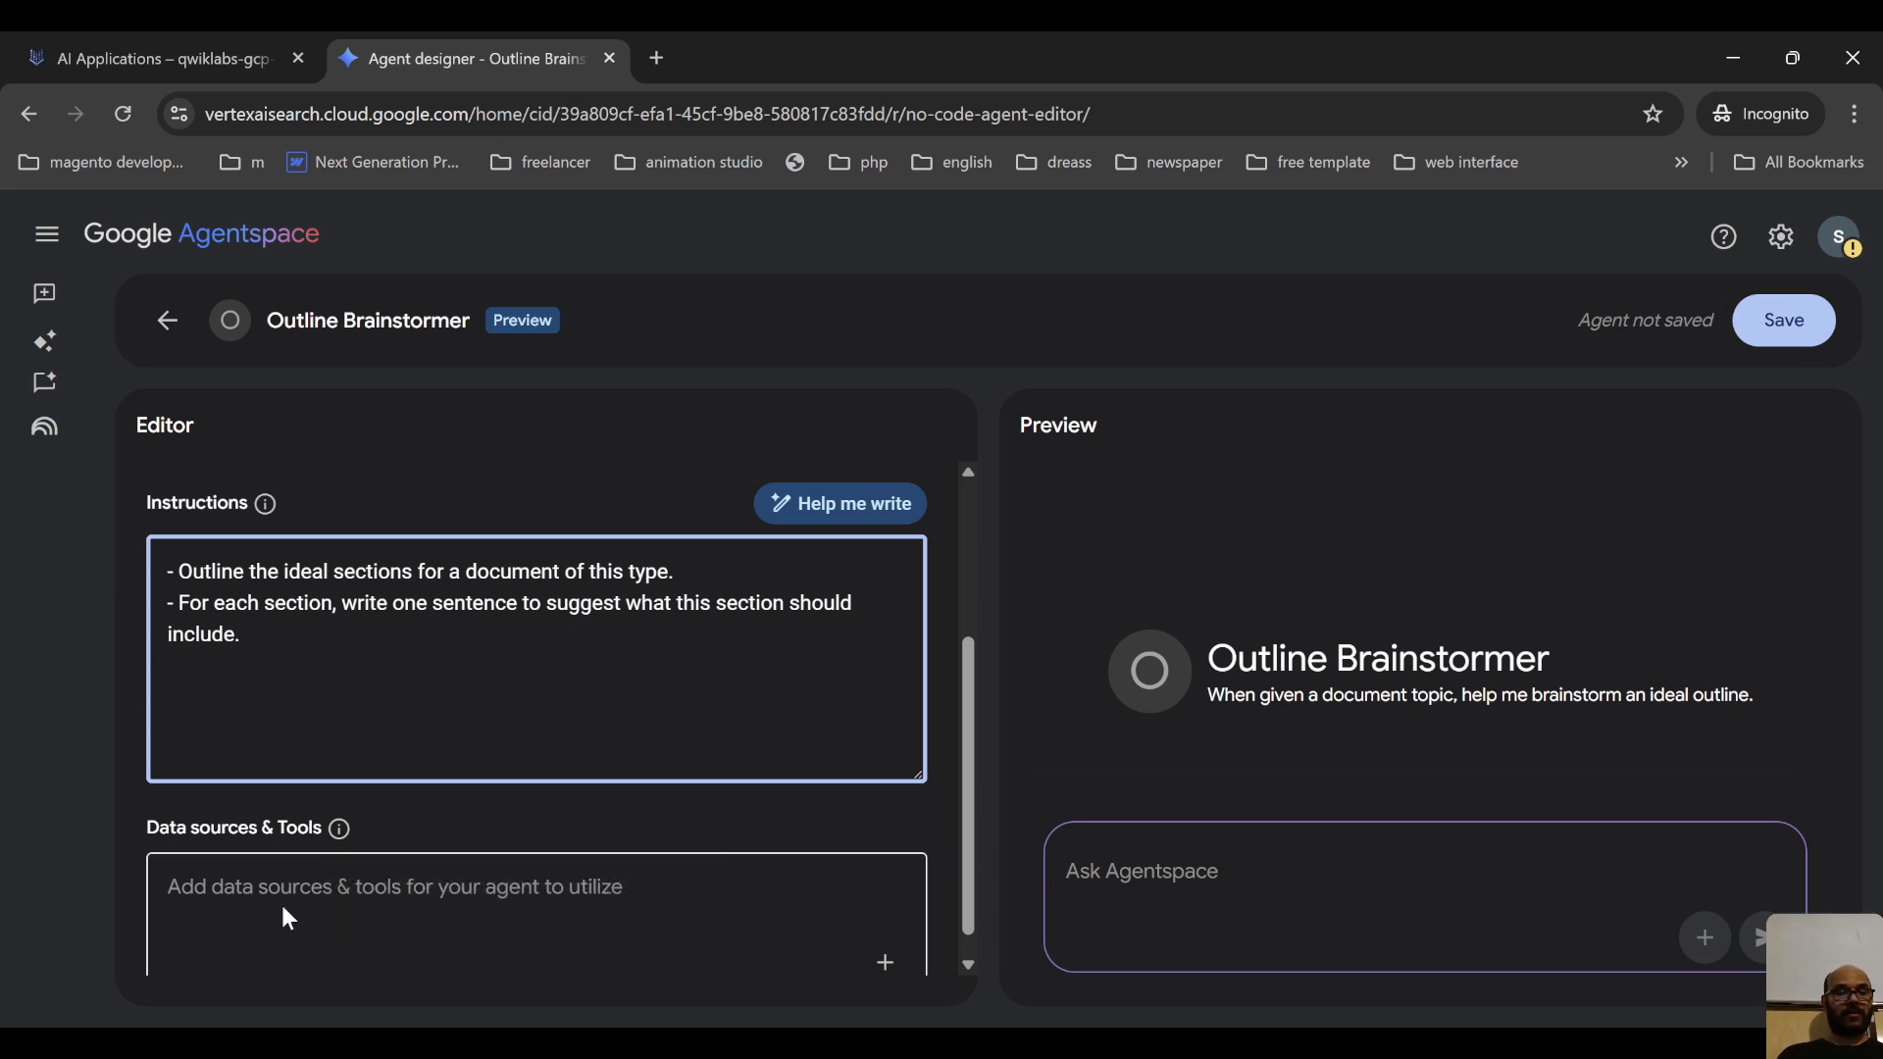
scroll(279, 900, "down", 1)
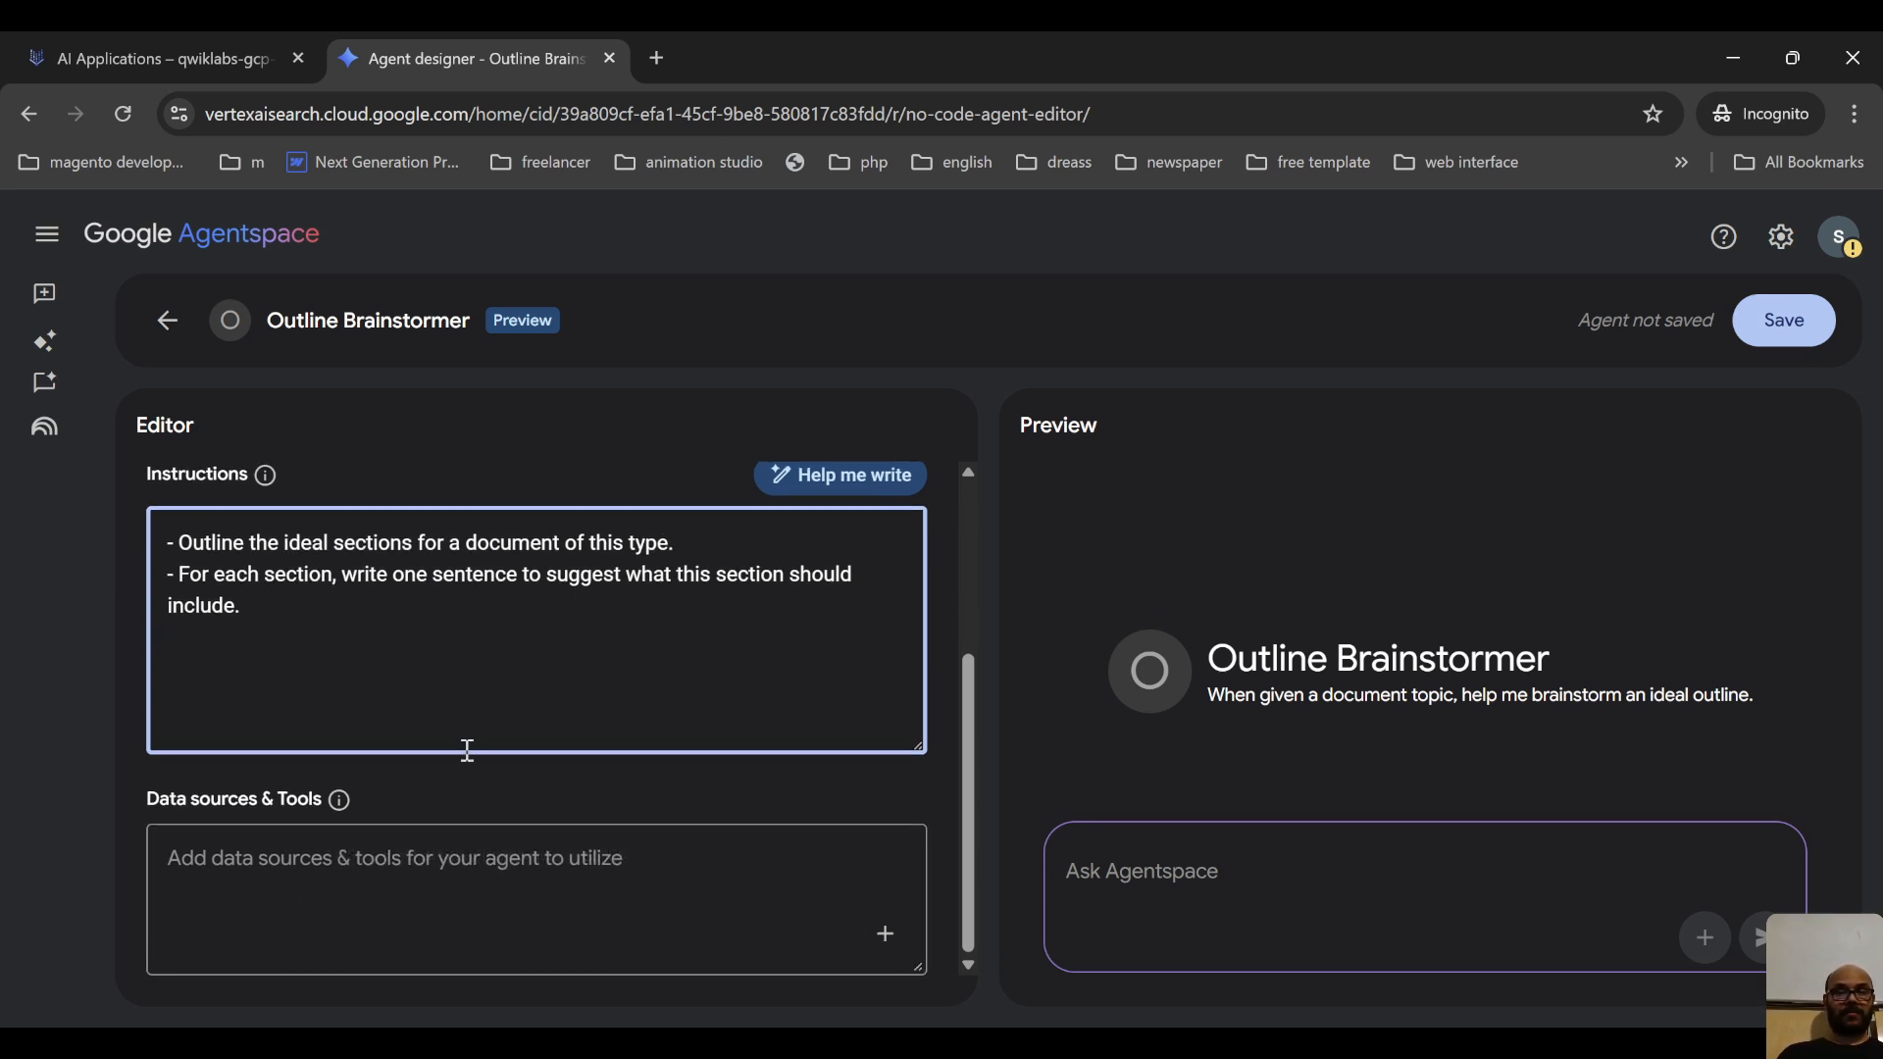
scroll(474, 731, "up", 3)
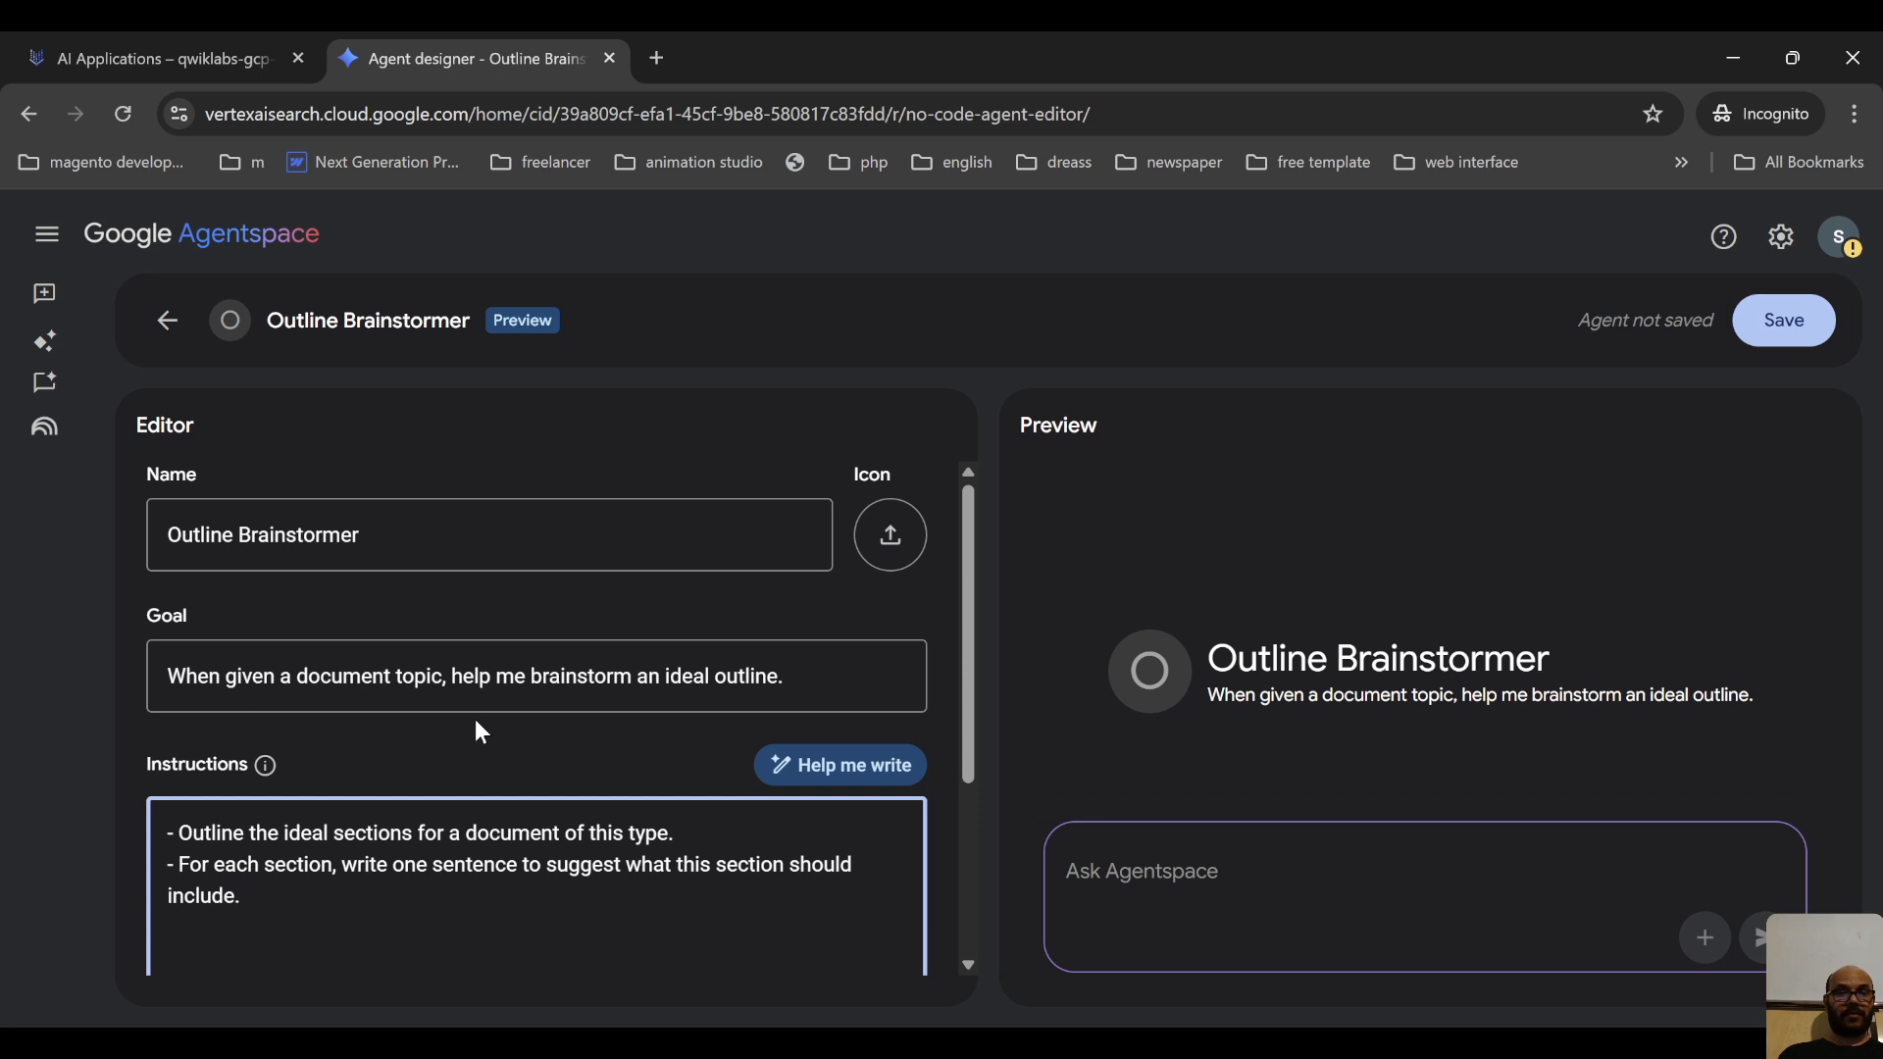
left_click(1328, 871)
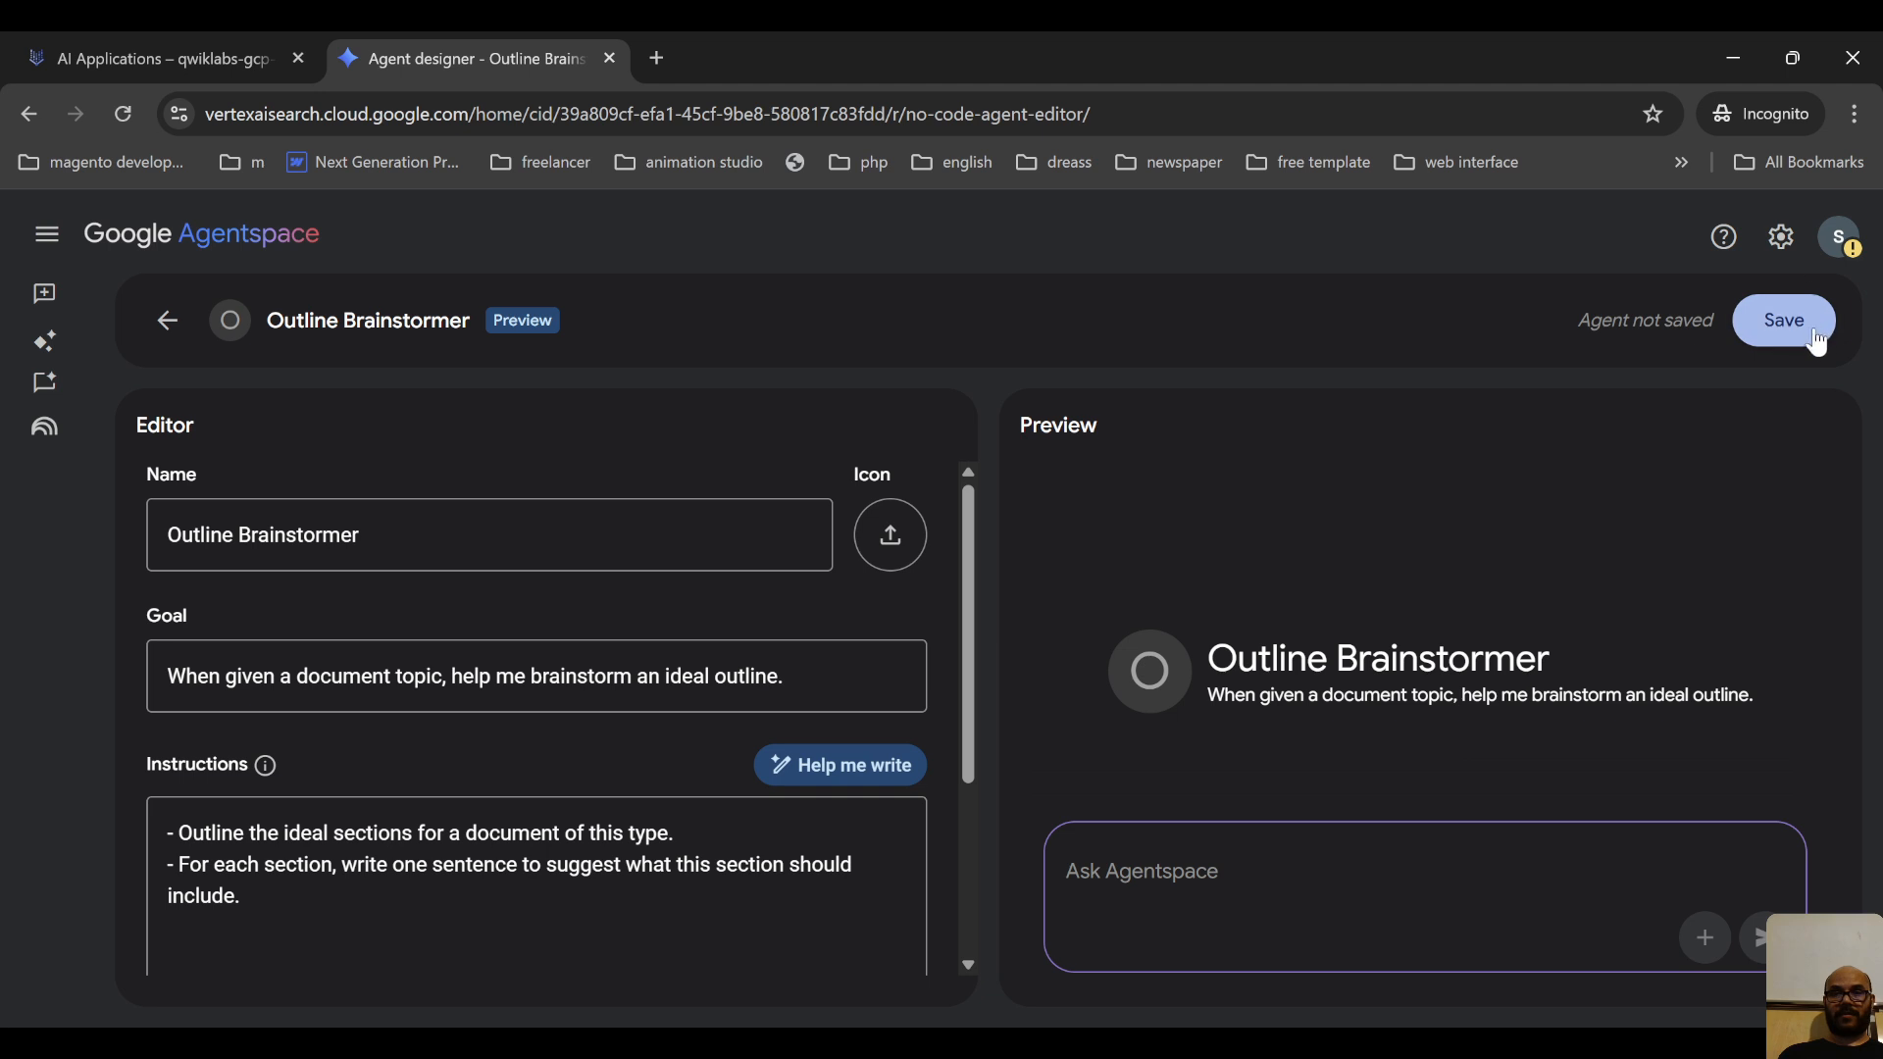
left_click(1782, 319)
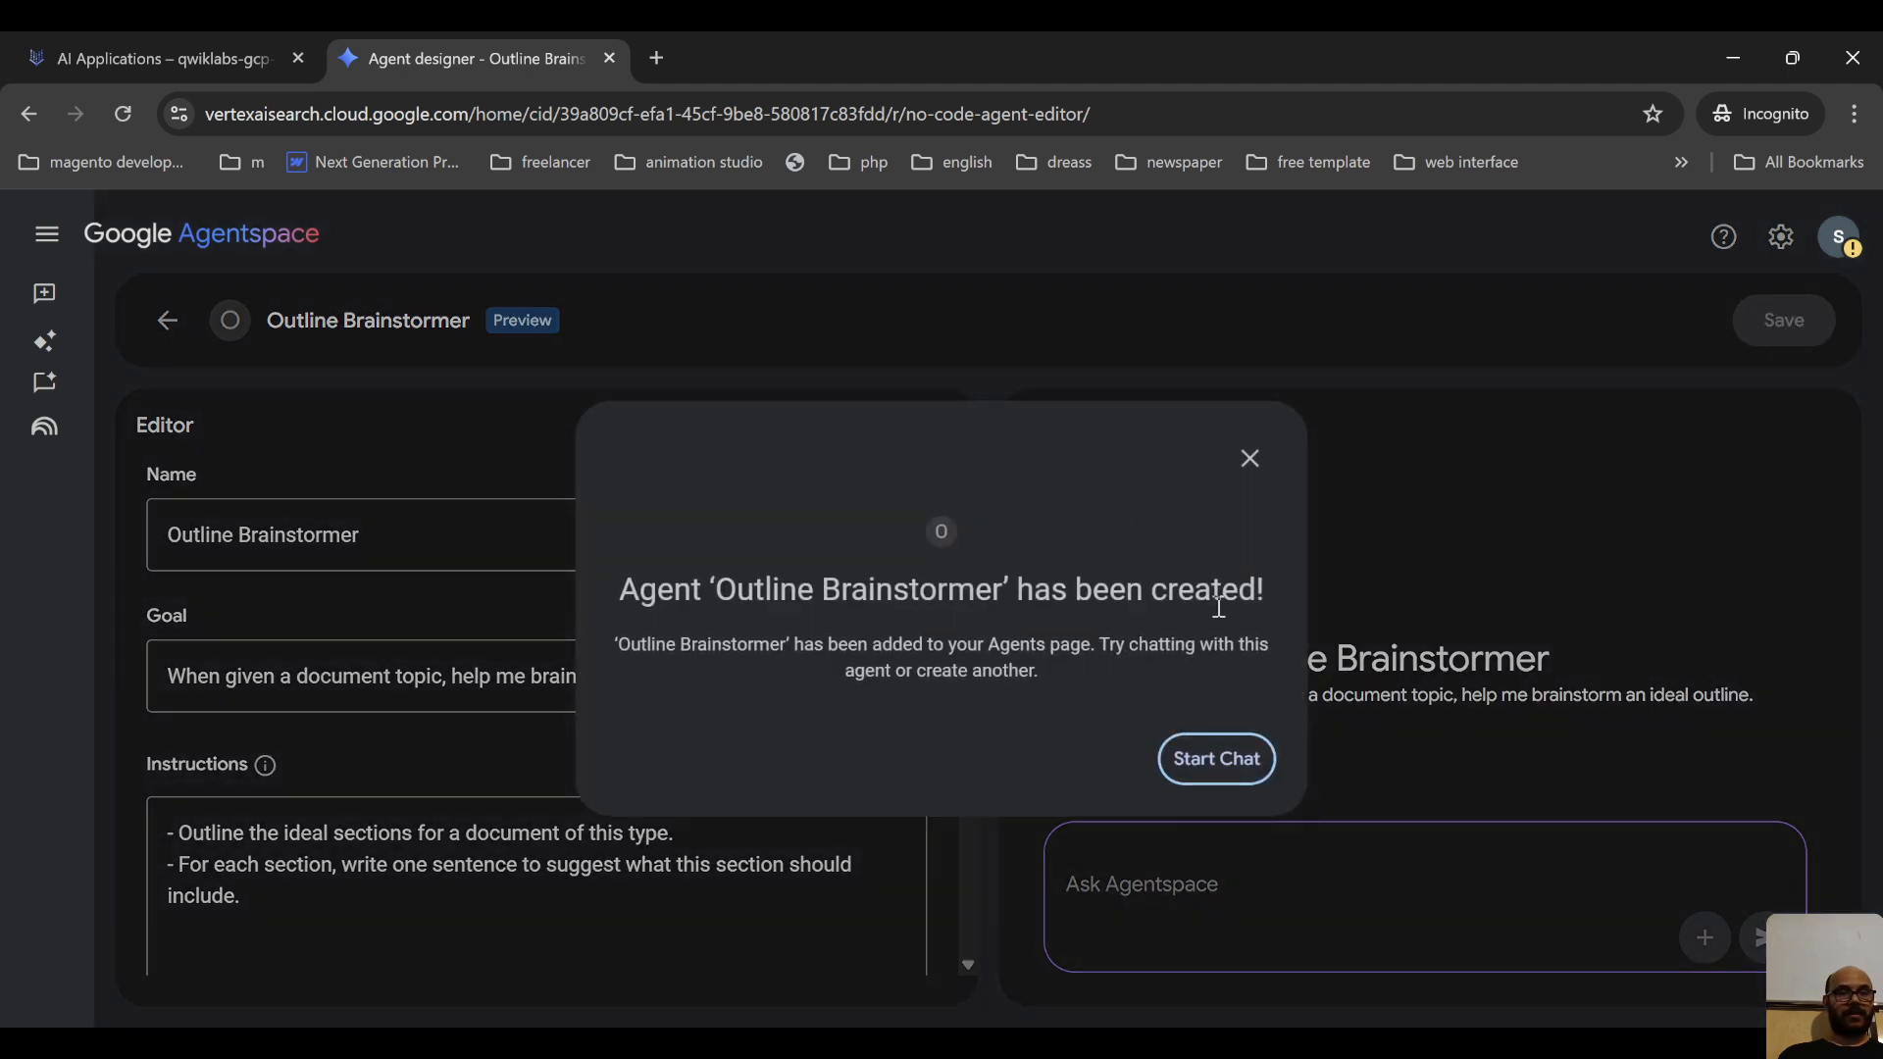
Start chatting and send "I need to write an agenda for an upcoming project kickoff with a cross-functional technical team and a customer's project sponsor and other stakeholders."
left_click(1214, 762)
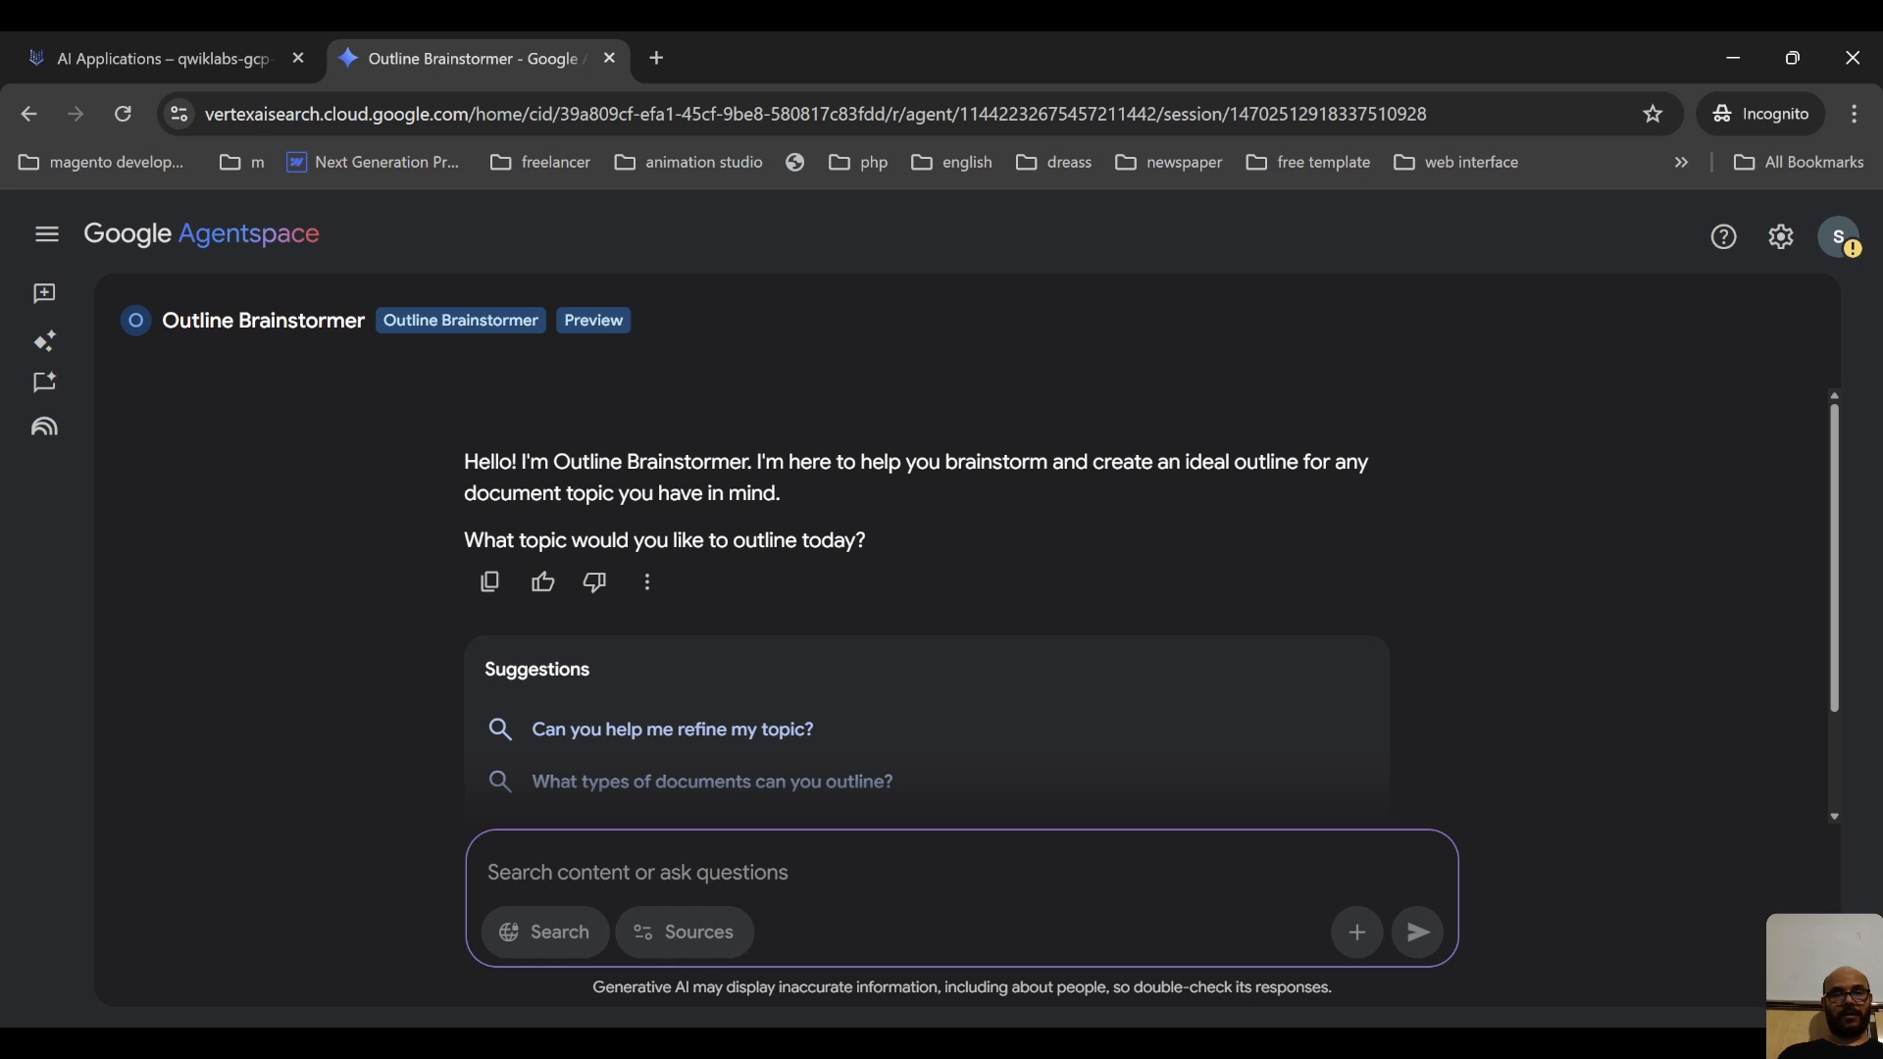
left_click(510, 872)
type("I need to write an agenda for an upcoming project kickoff with a cross-functional technical team and a customer's project sponsor and other stakeholders.")
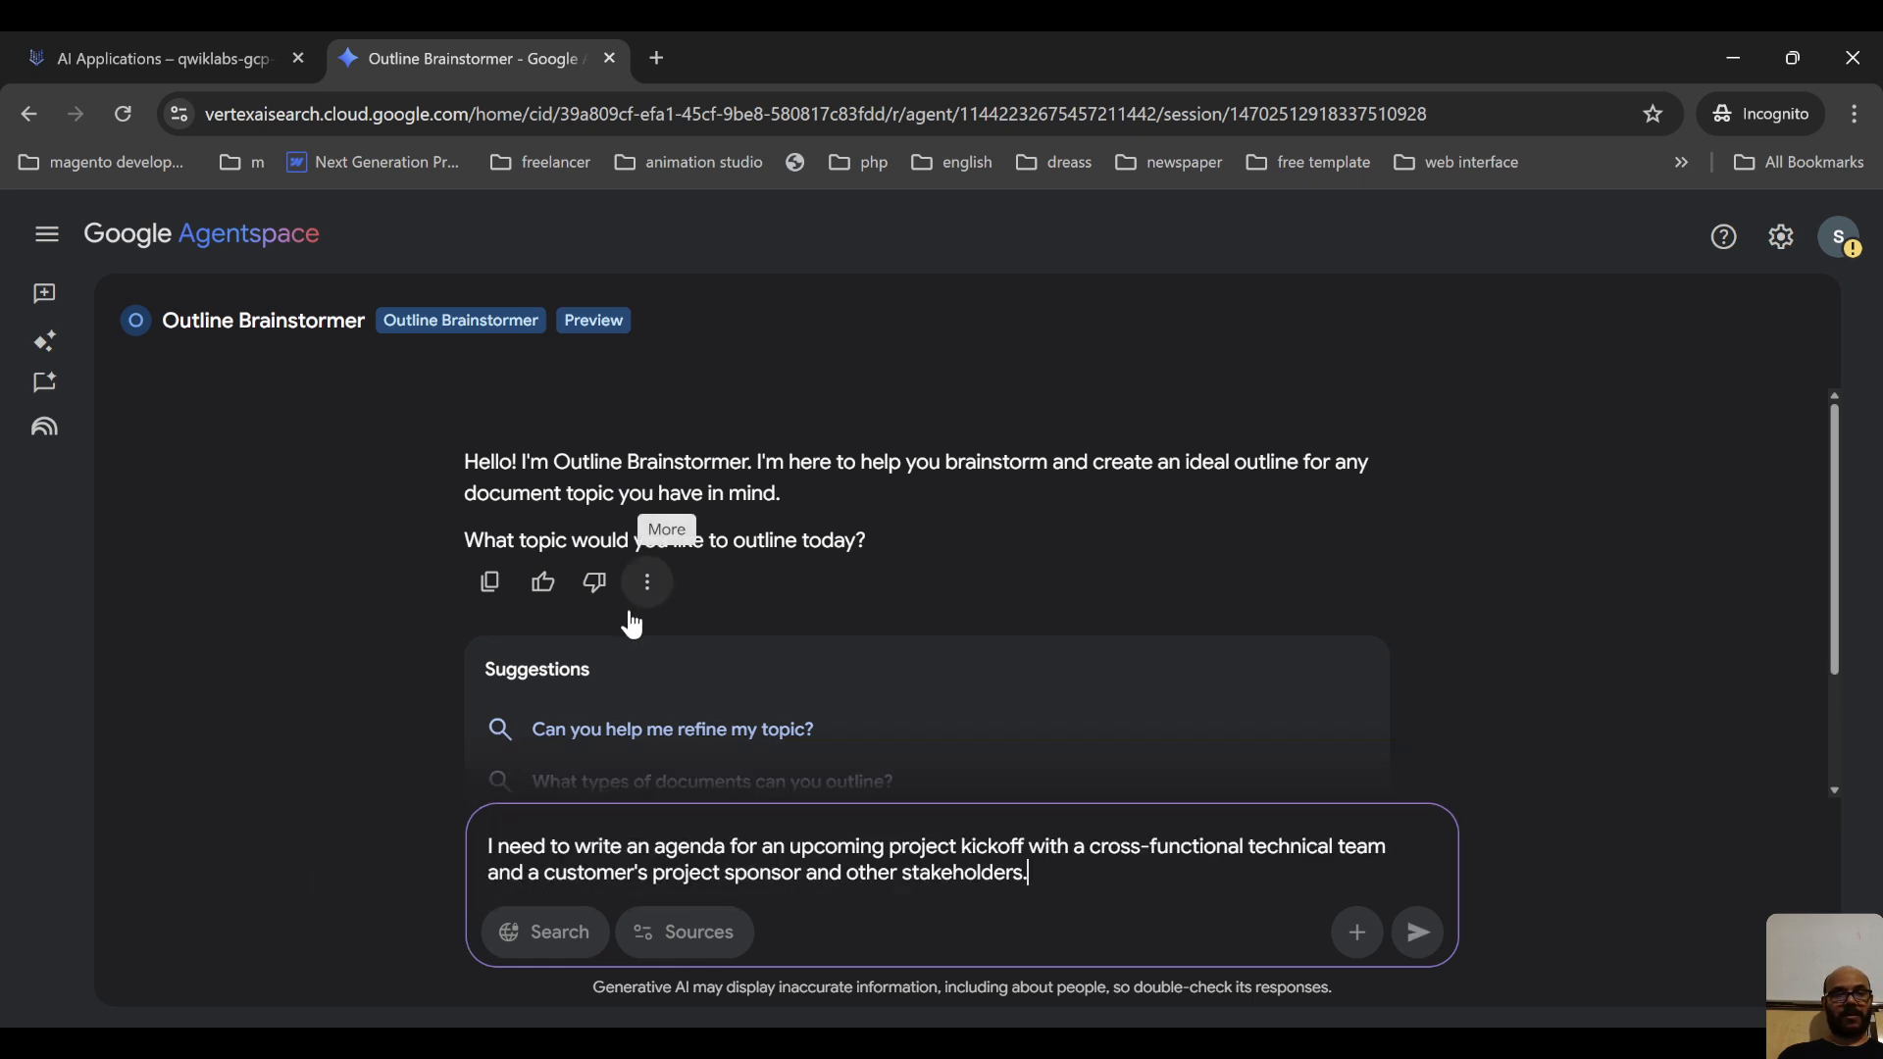
left_click(1420, 934)
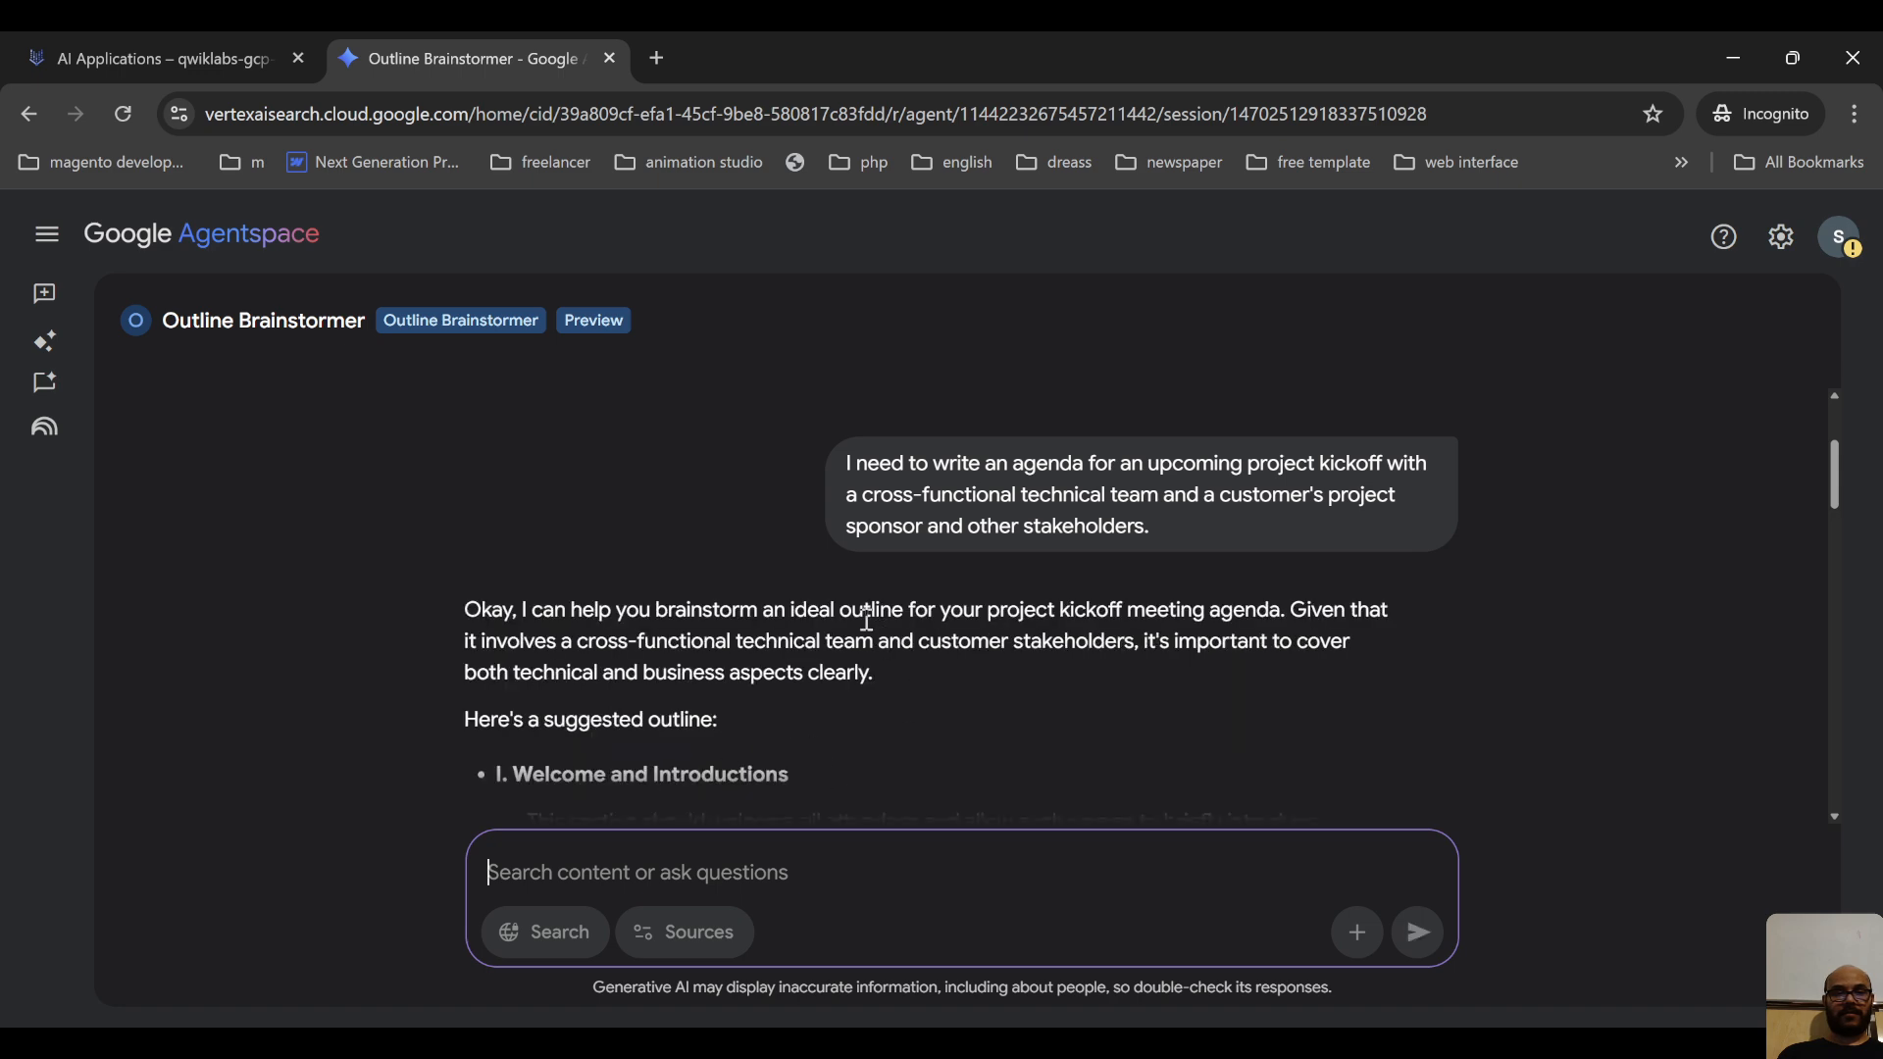
Read through the suggested project kickoff agenda outline, from its introduction to the last section and the follow-up suggestions
scroll(865, 618, "down", 3)
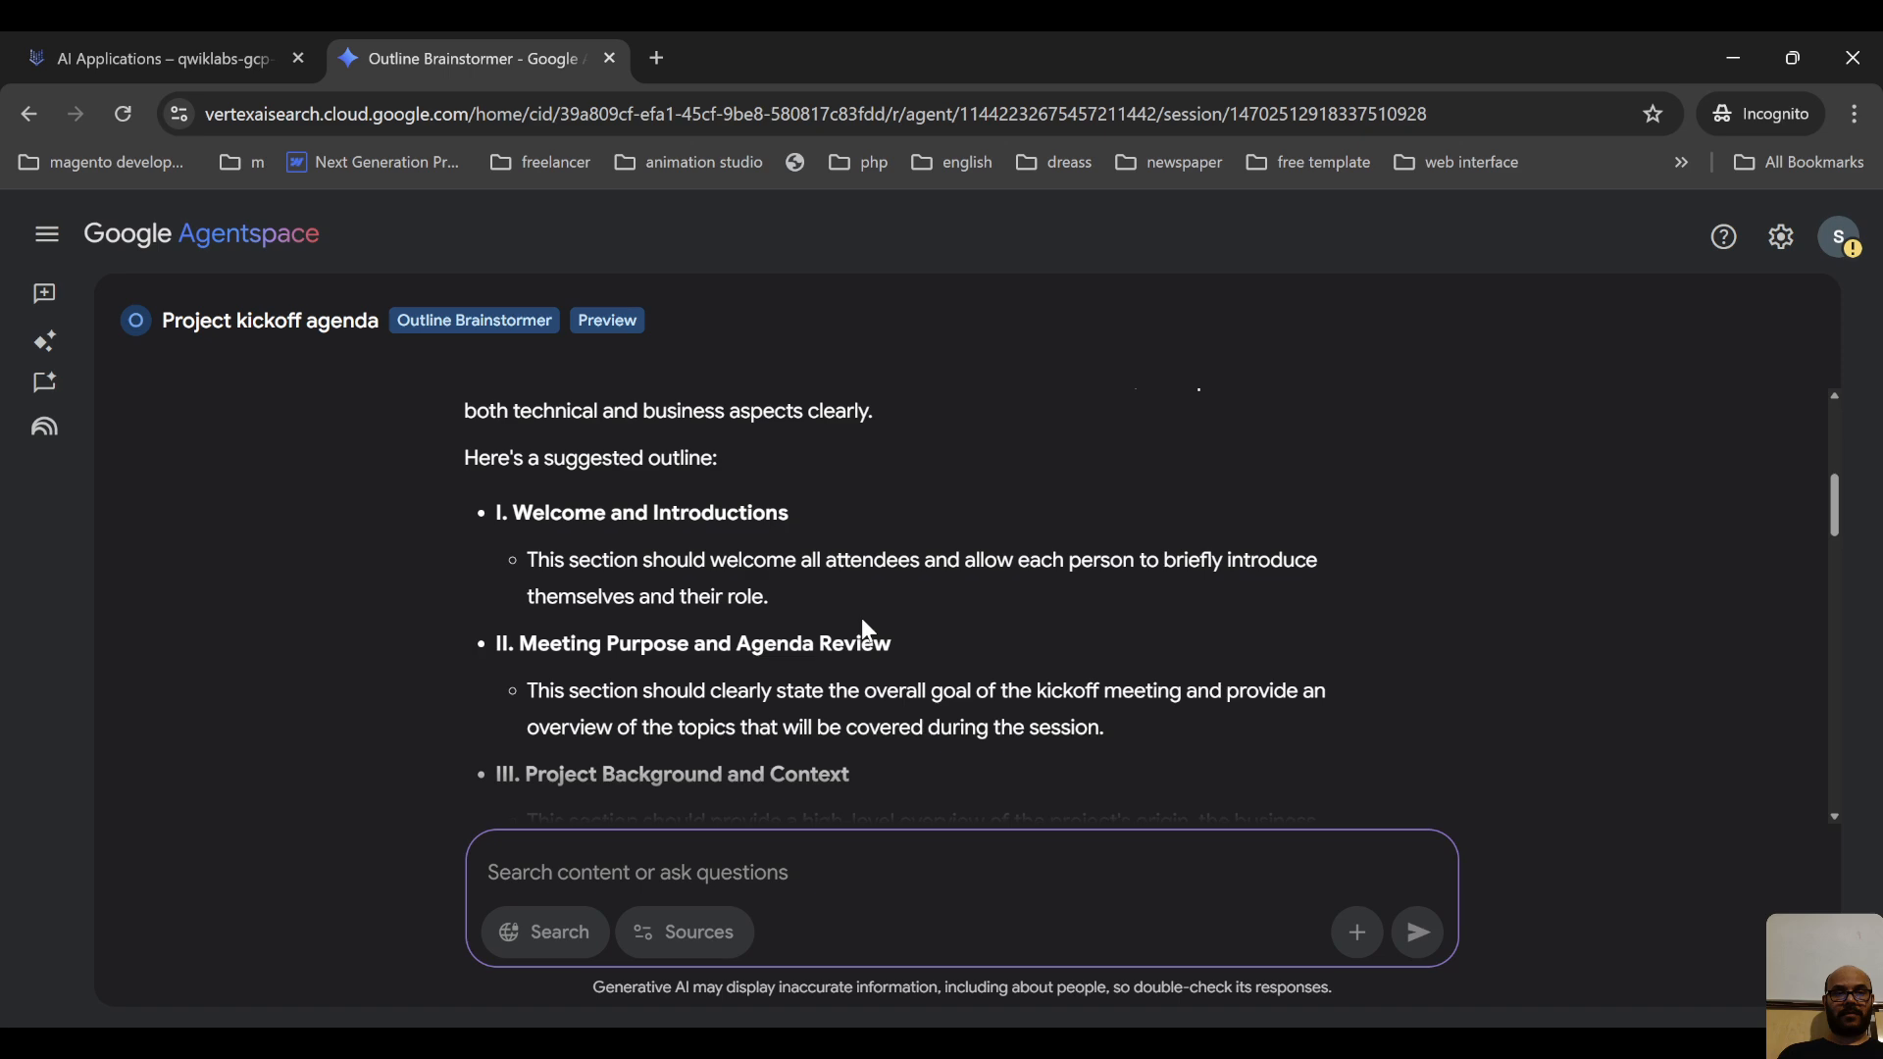
scroll(844, 618, "down", 3)
scroll(841, 624, "up", 4)
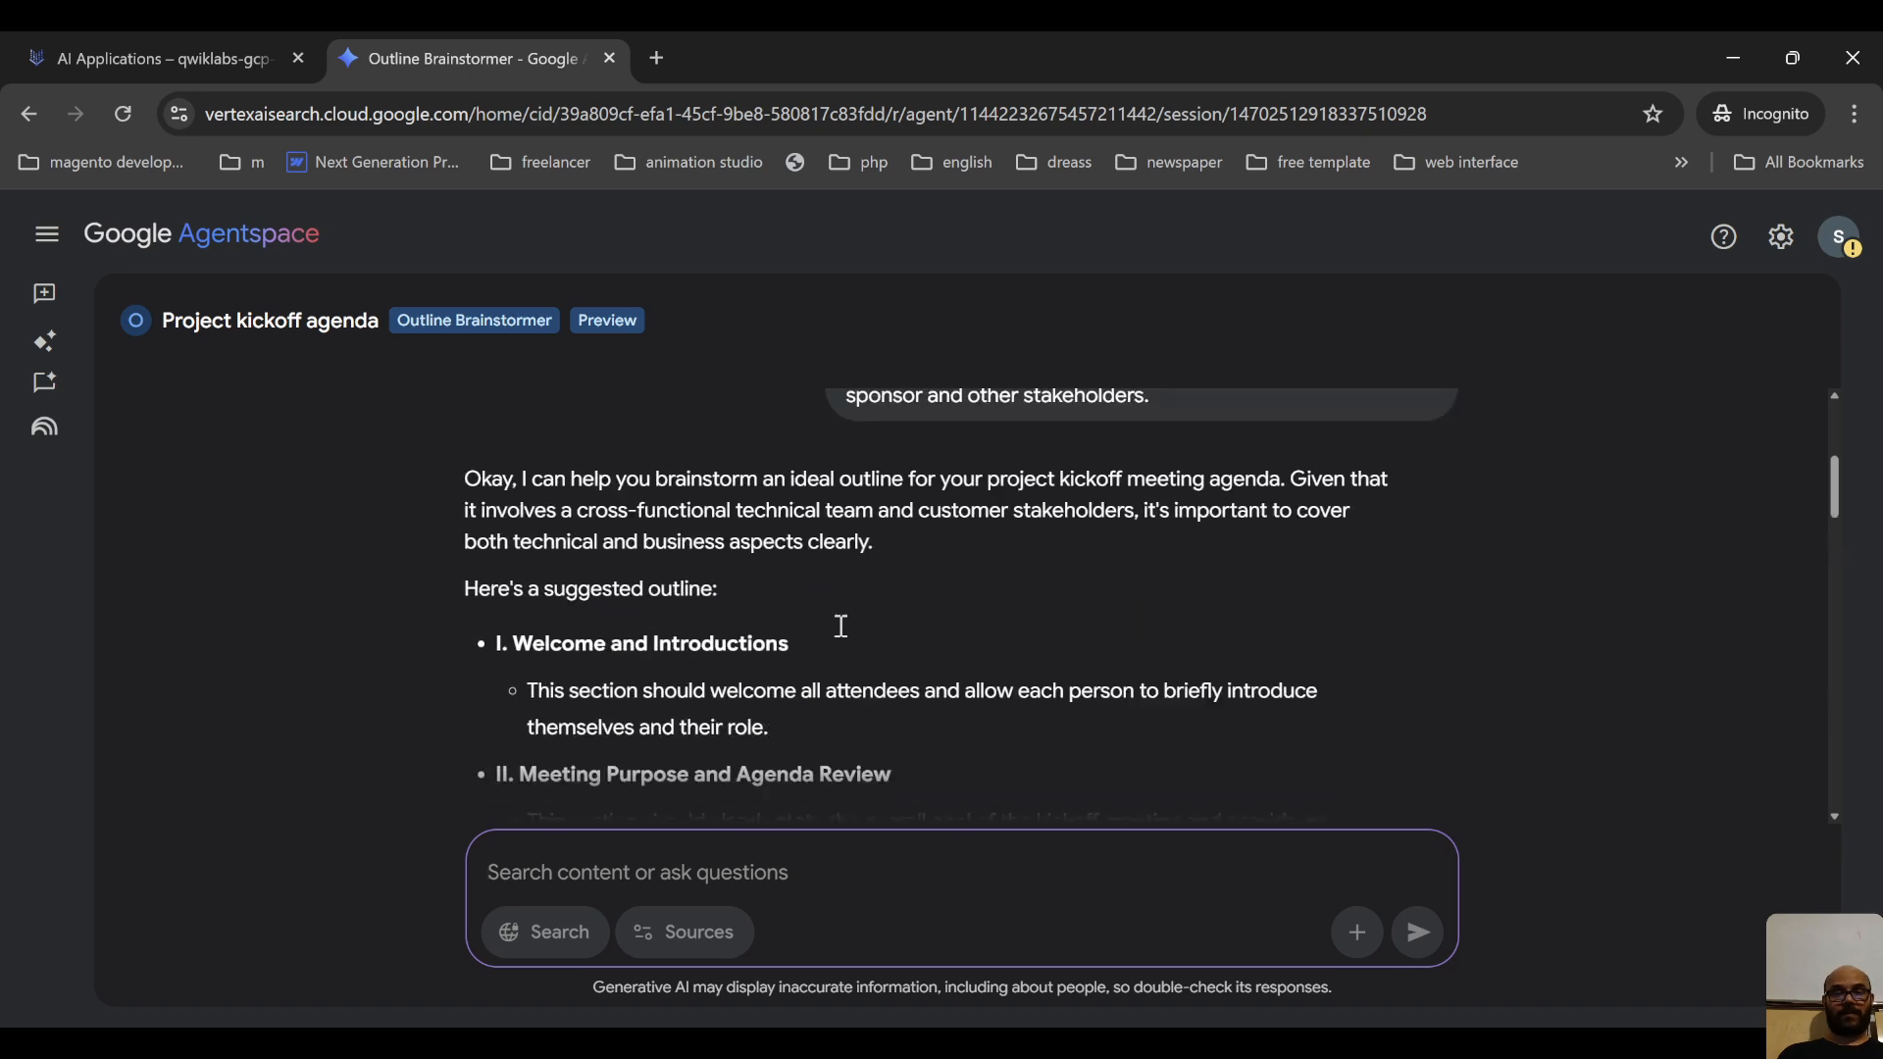
scroll(838, 625, "down", 6)
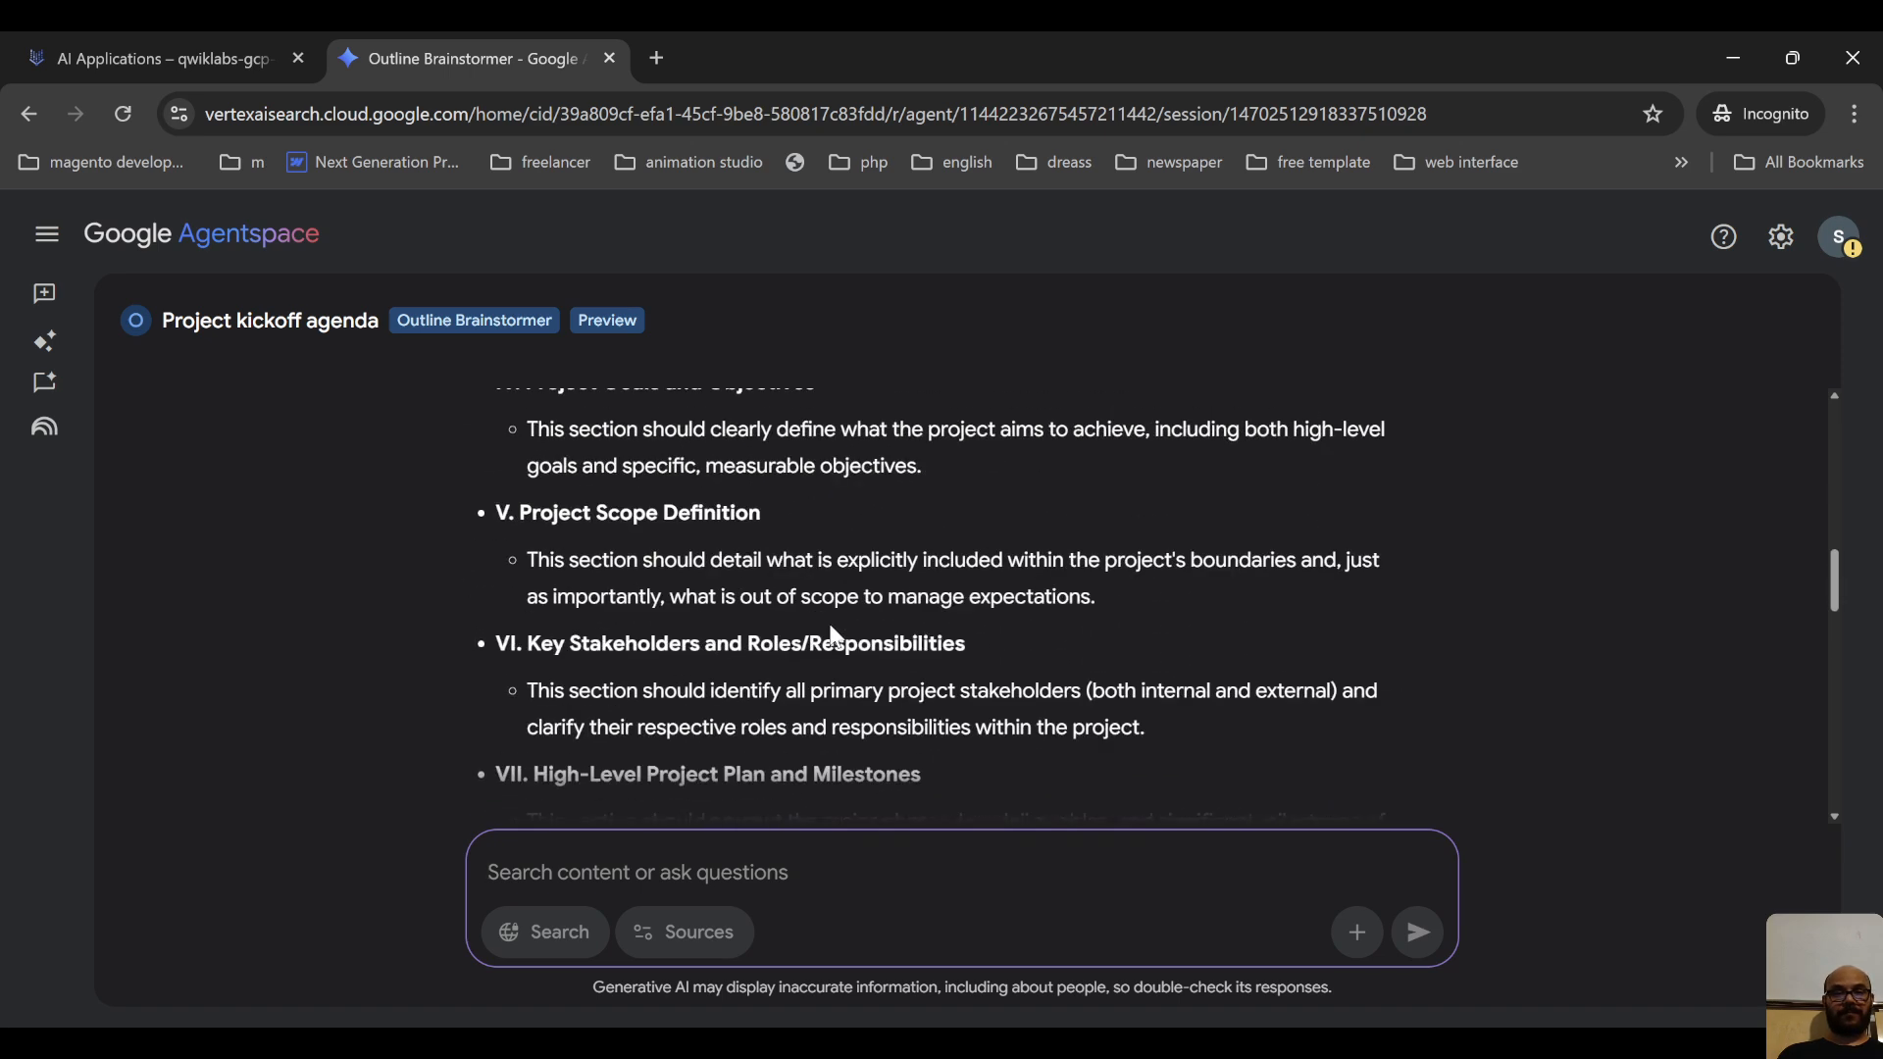
scroll(832, 633, "down", 10)
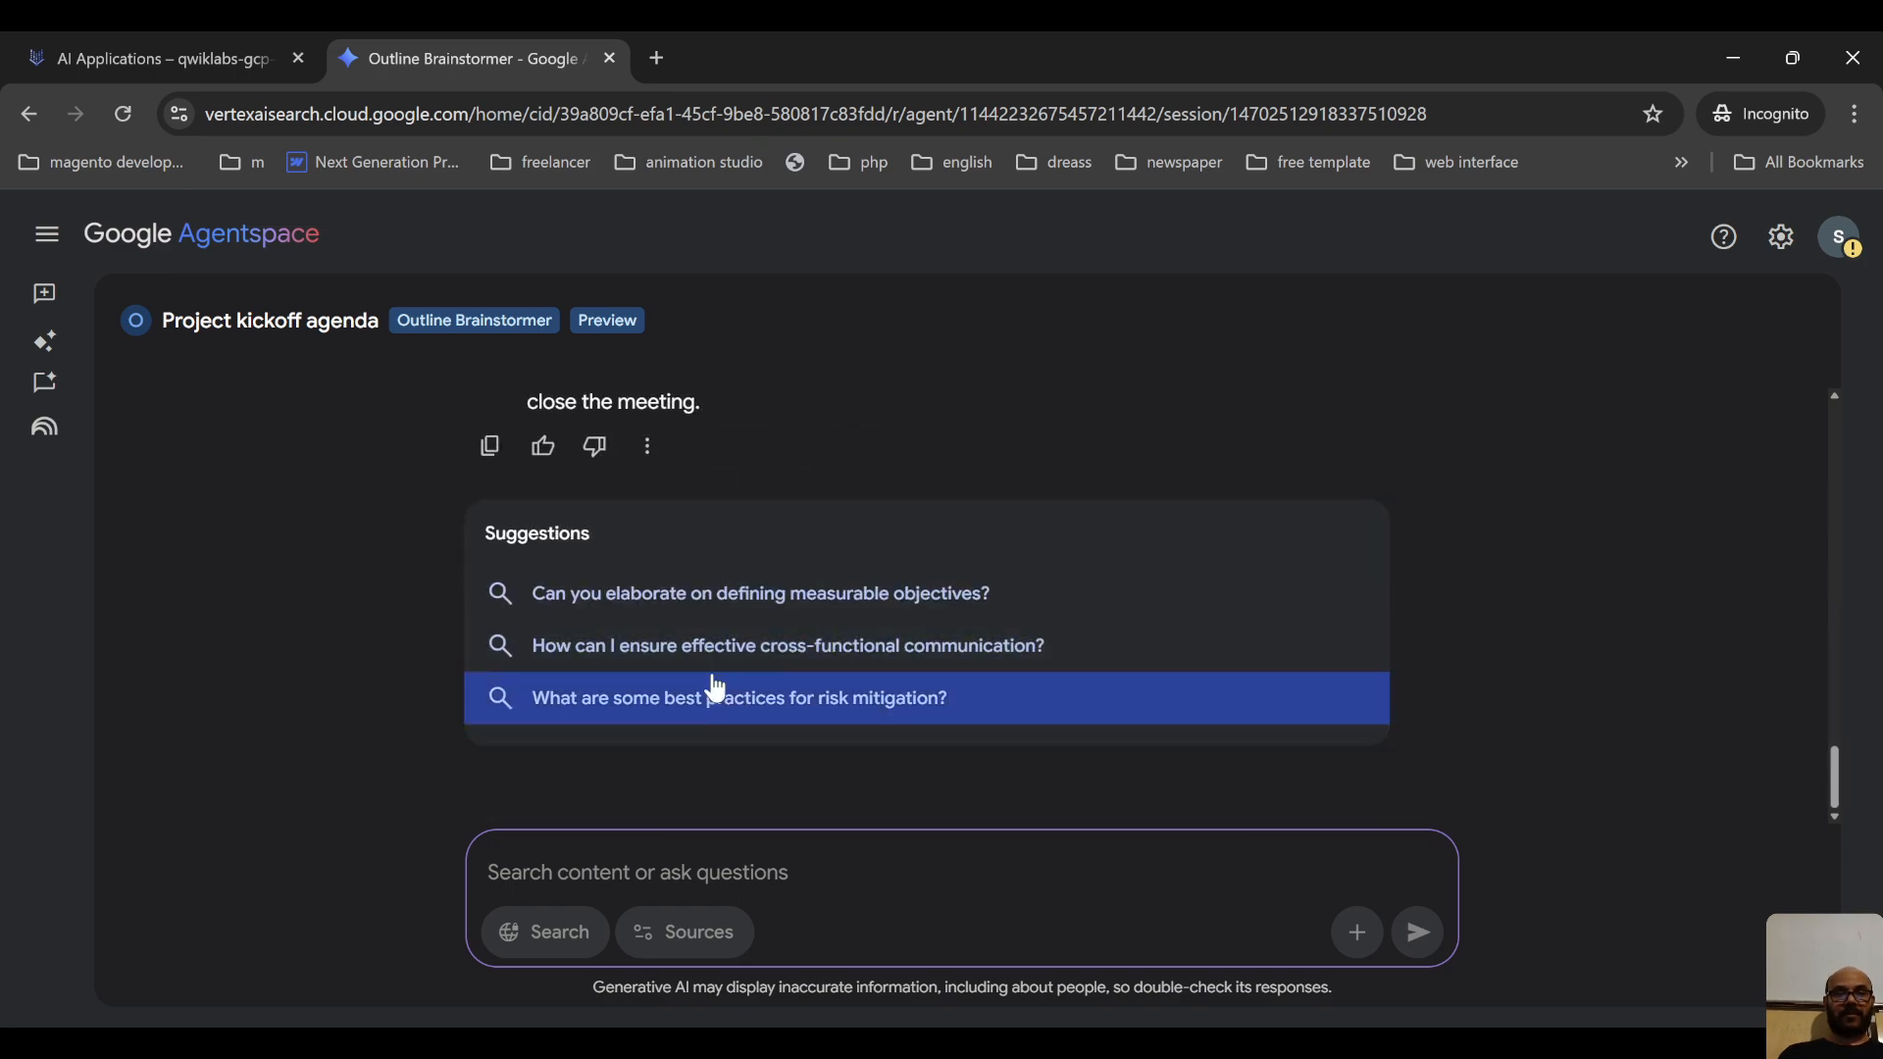
scroll(713, 687, "up", 12)
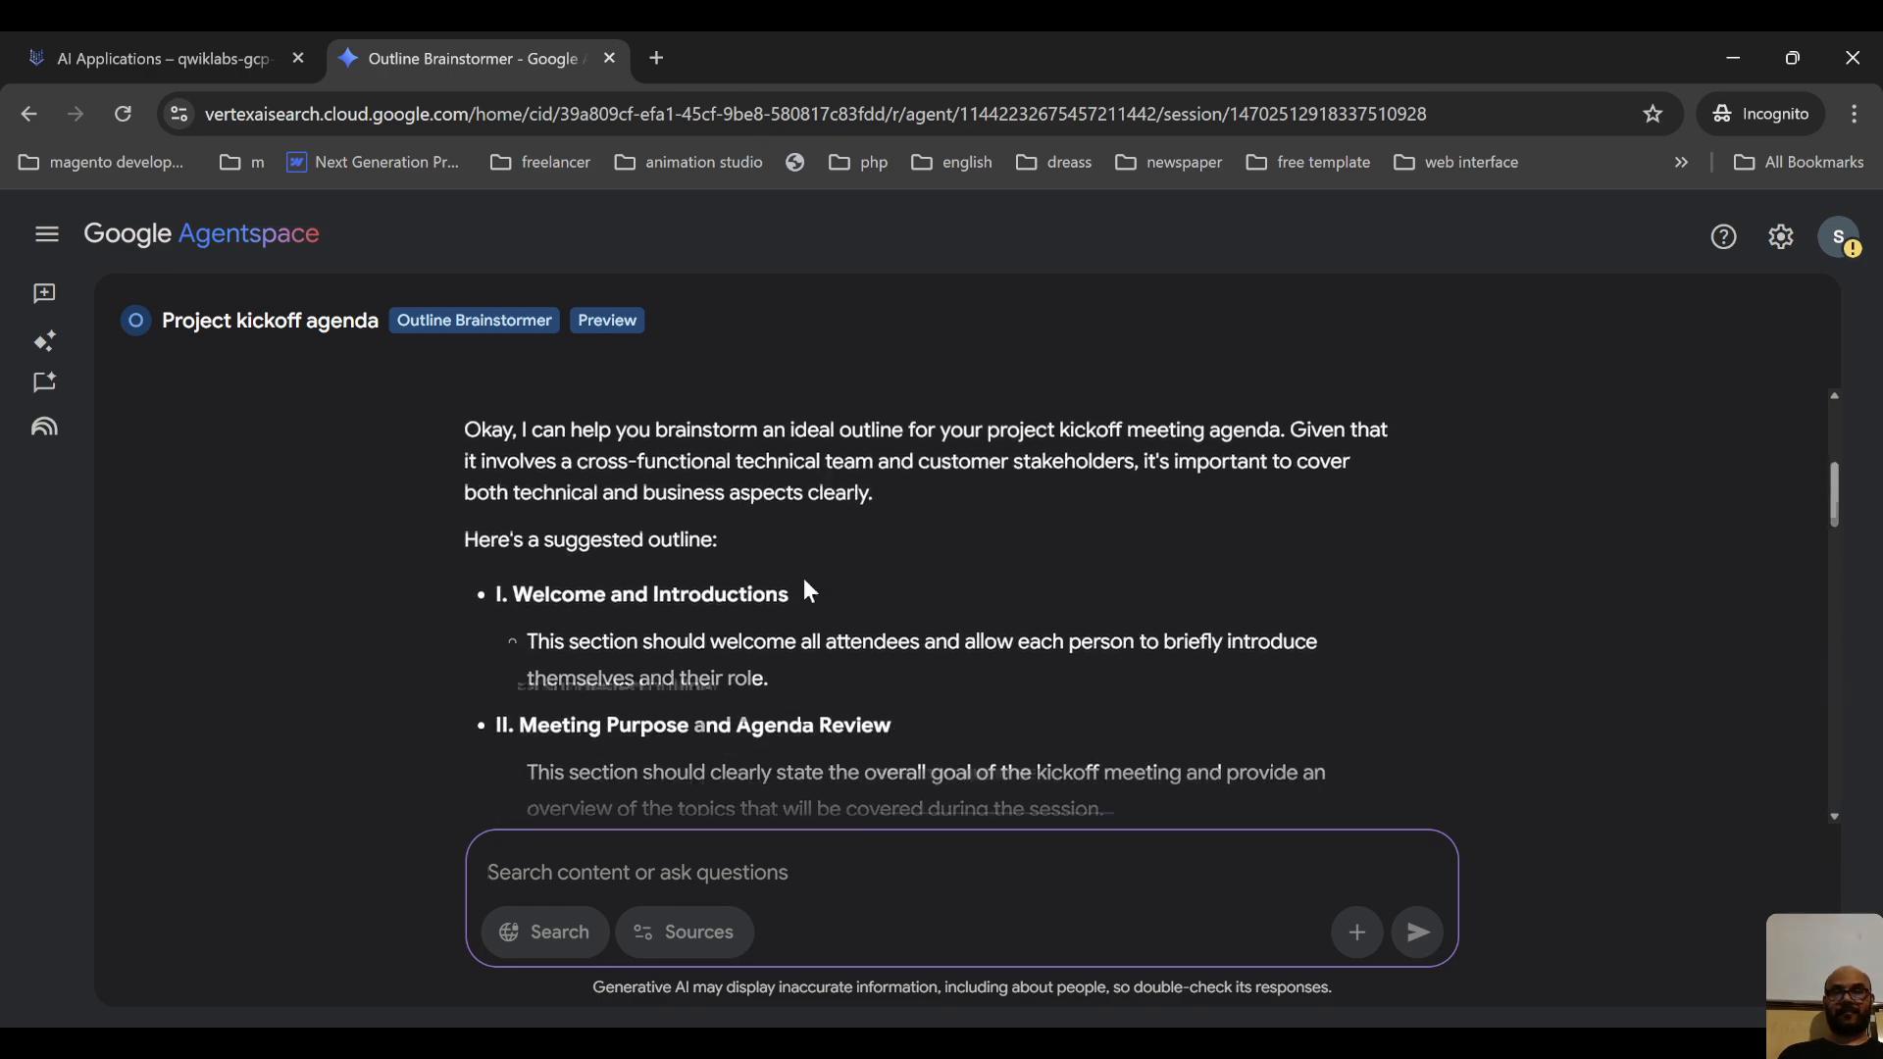
scroll(804, 589, "up", 2)
scroll(787, 579, "down", 2)
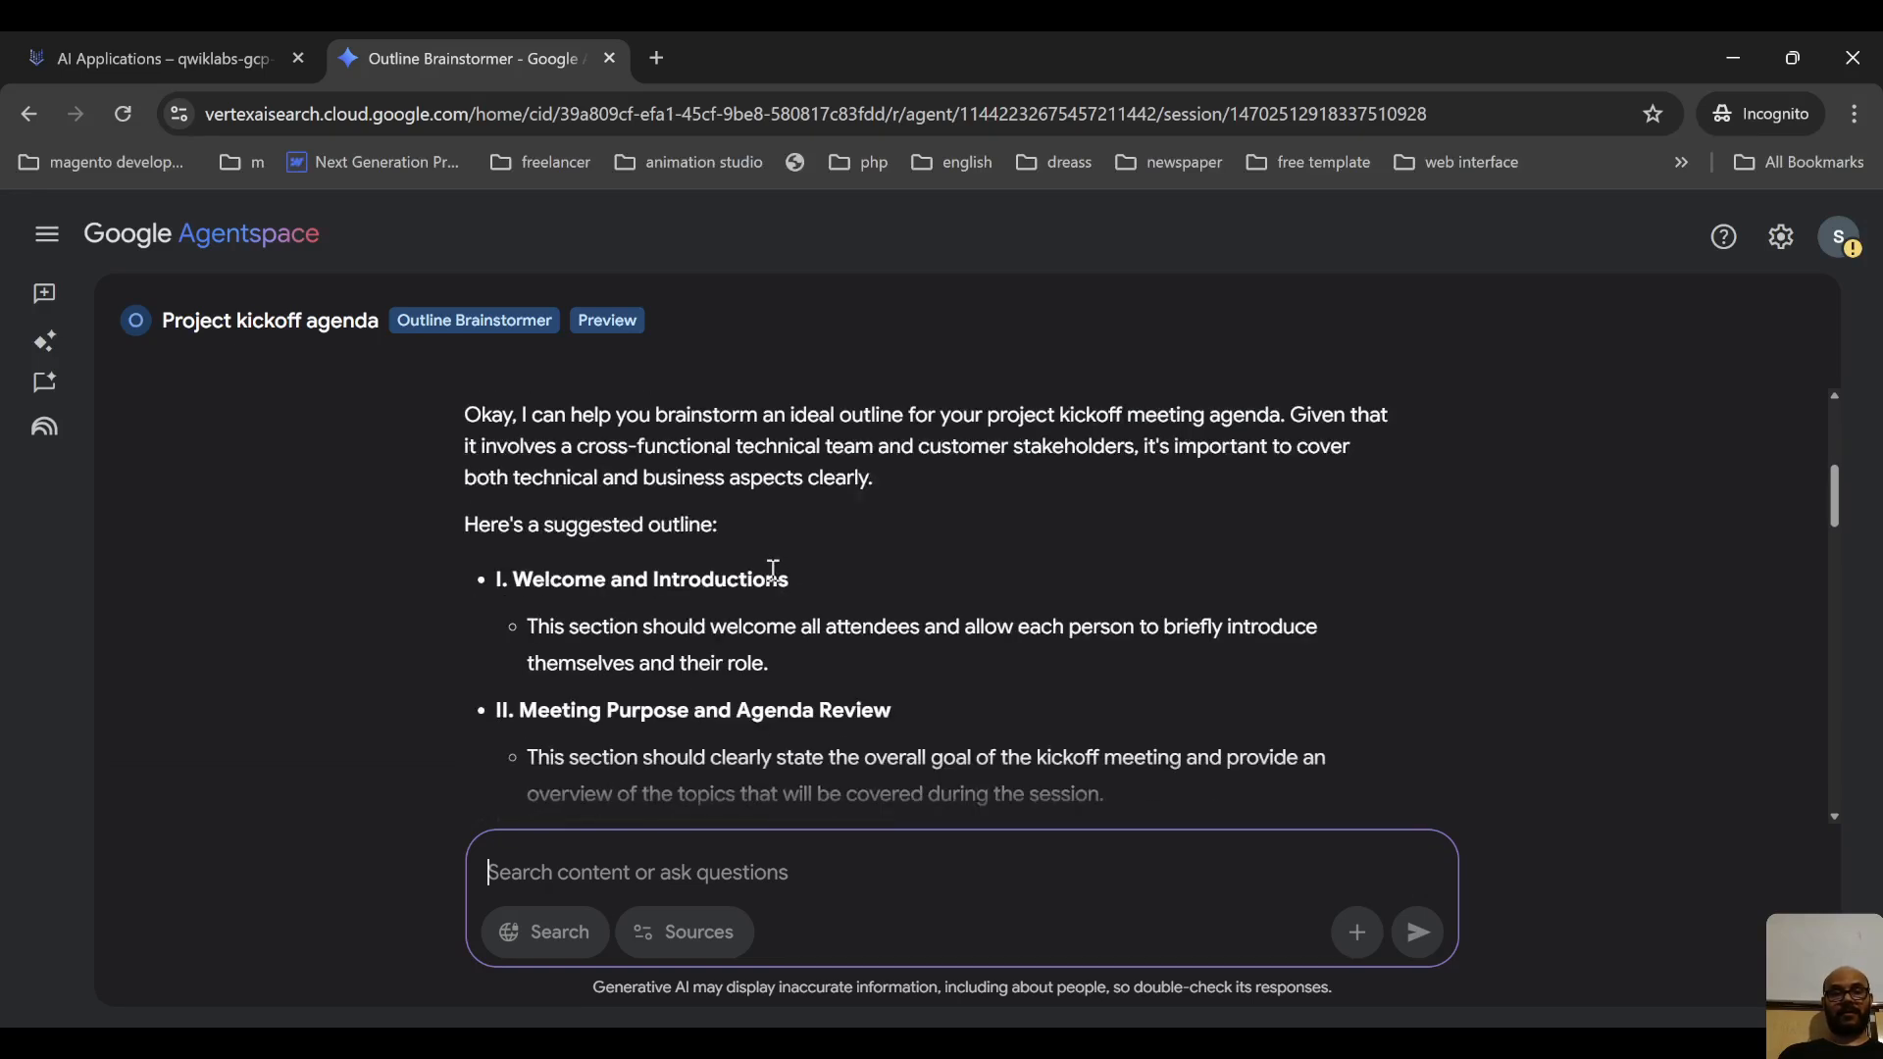
scroll(773, 571, "down", 2)
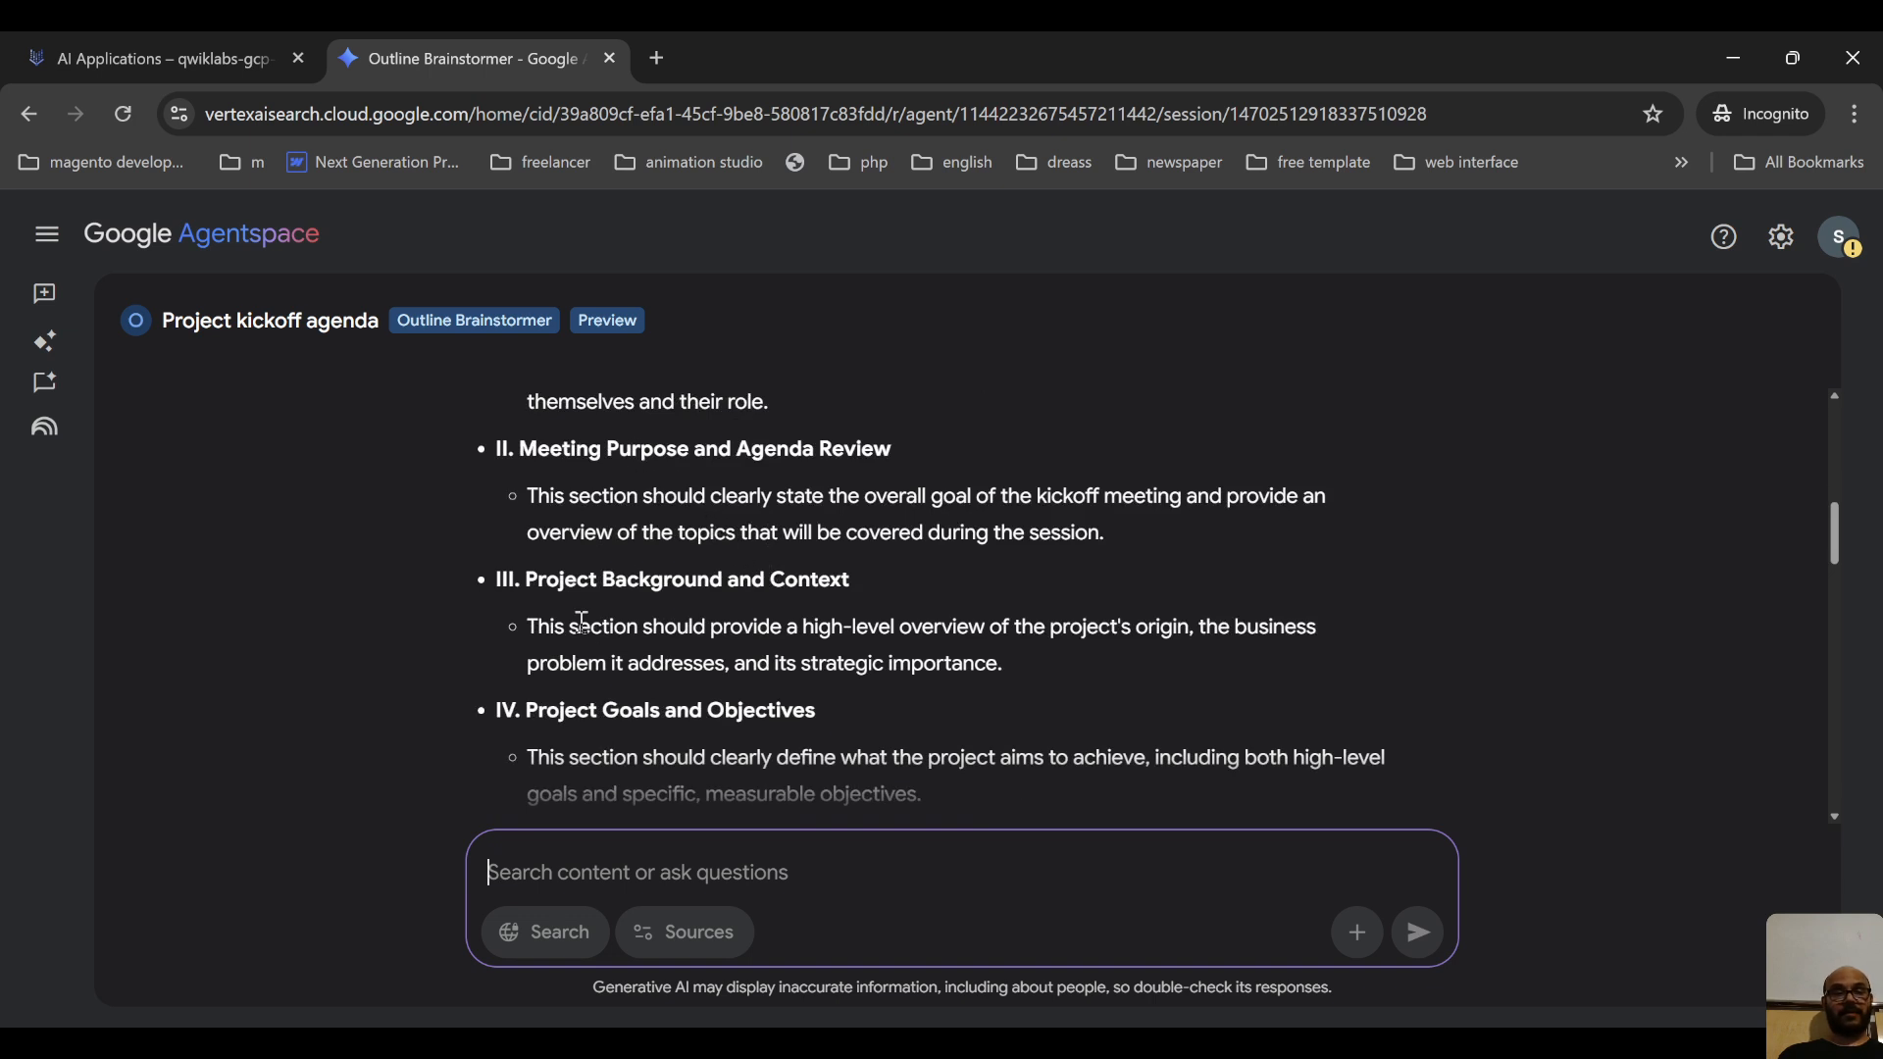
scroll(642, 694, "down", 2)
scroll(853, 534, "down", 9)
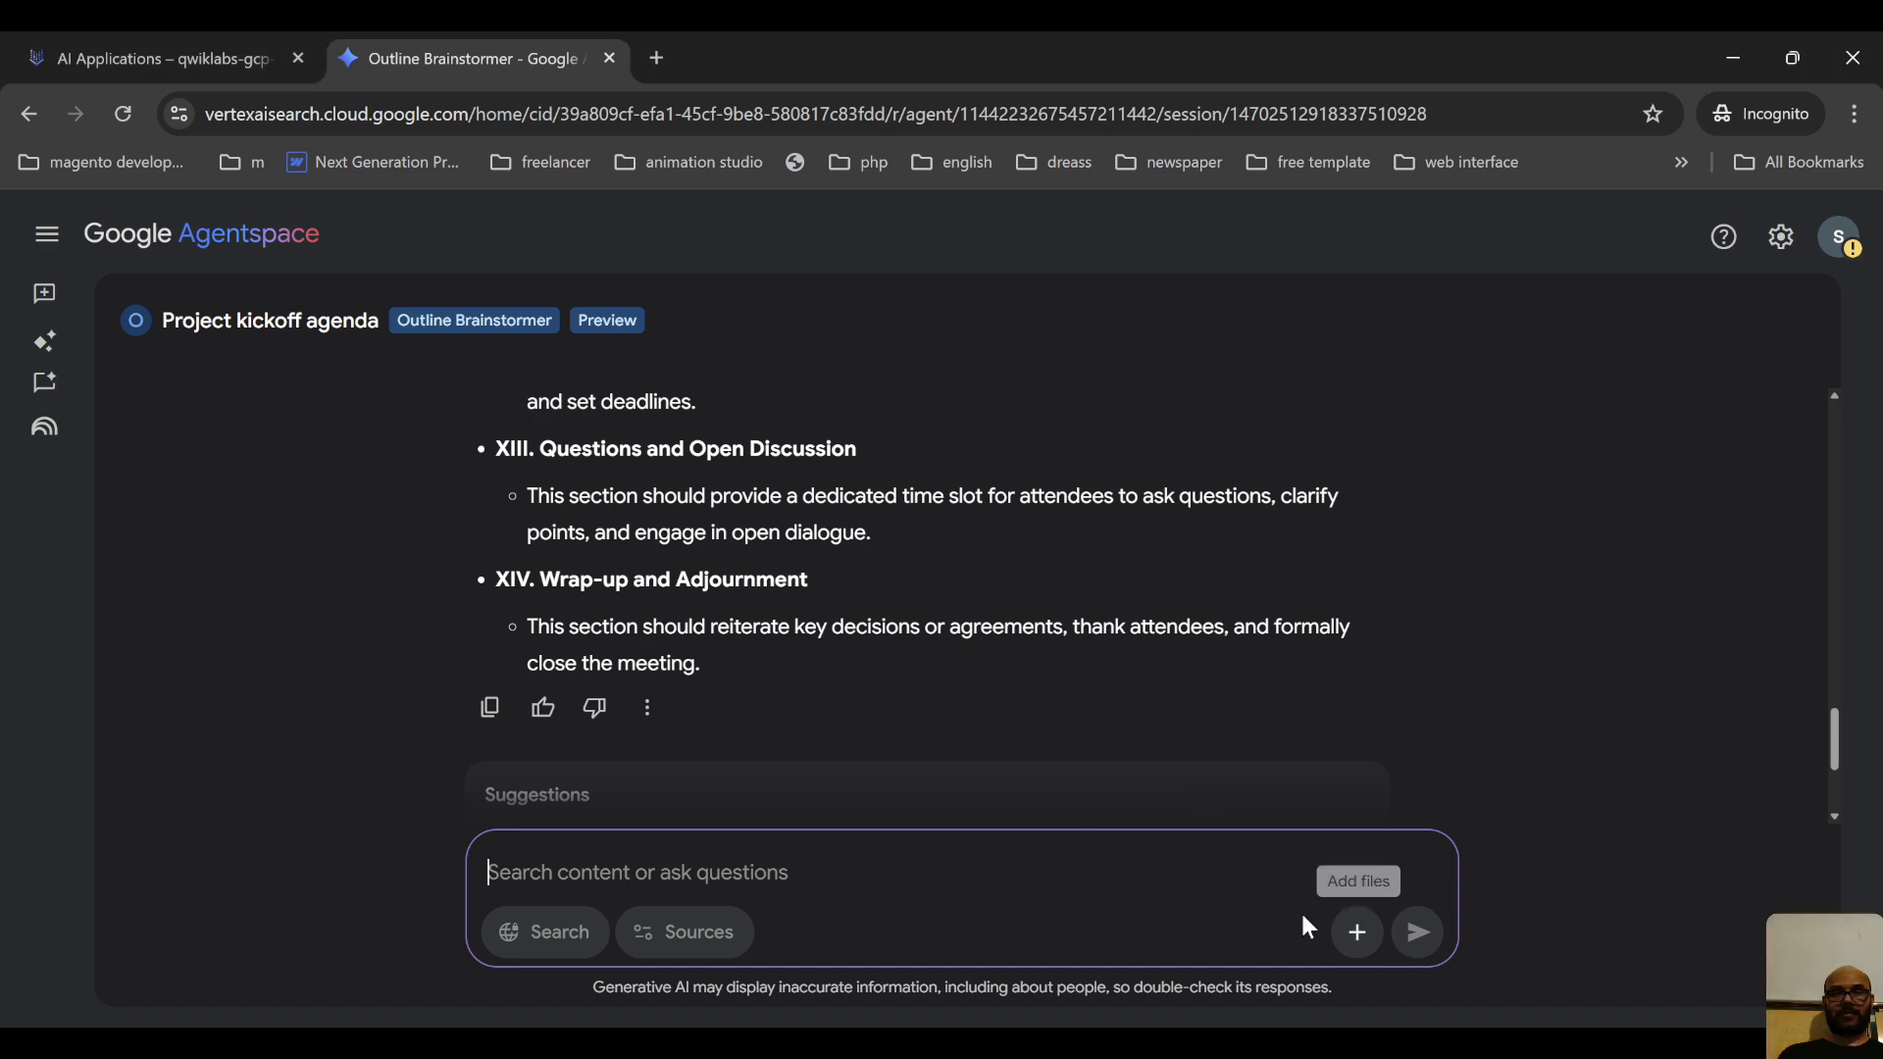
scroll(610, 620, "up", 10)
scroll(610, 620, "up", 12)
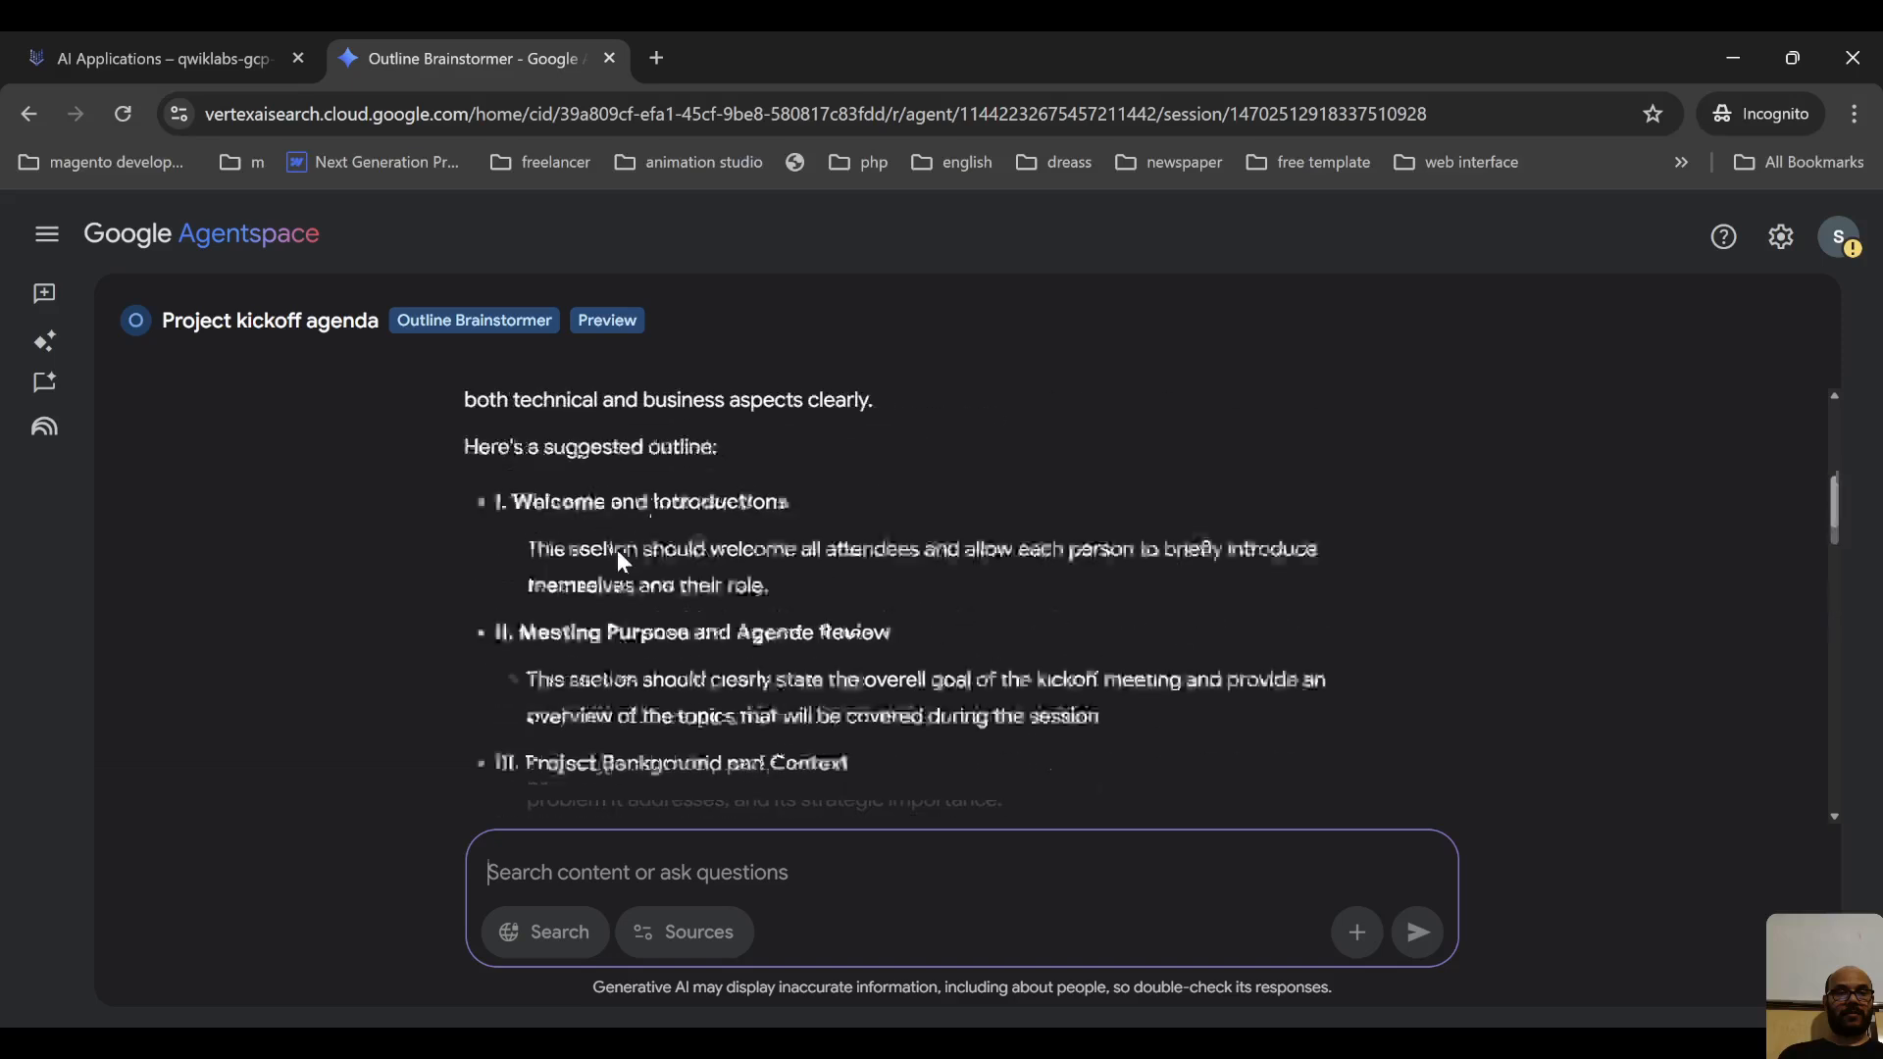
View the diagnostic info of the agent's kickoff outline response, close it and return to the beginning of the outline
left_click(647, 582)
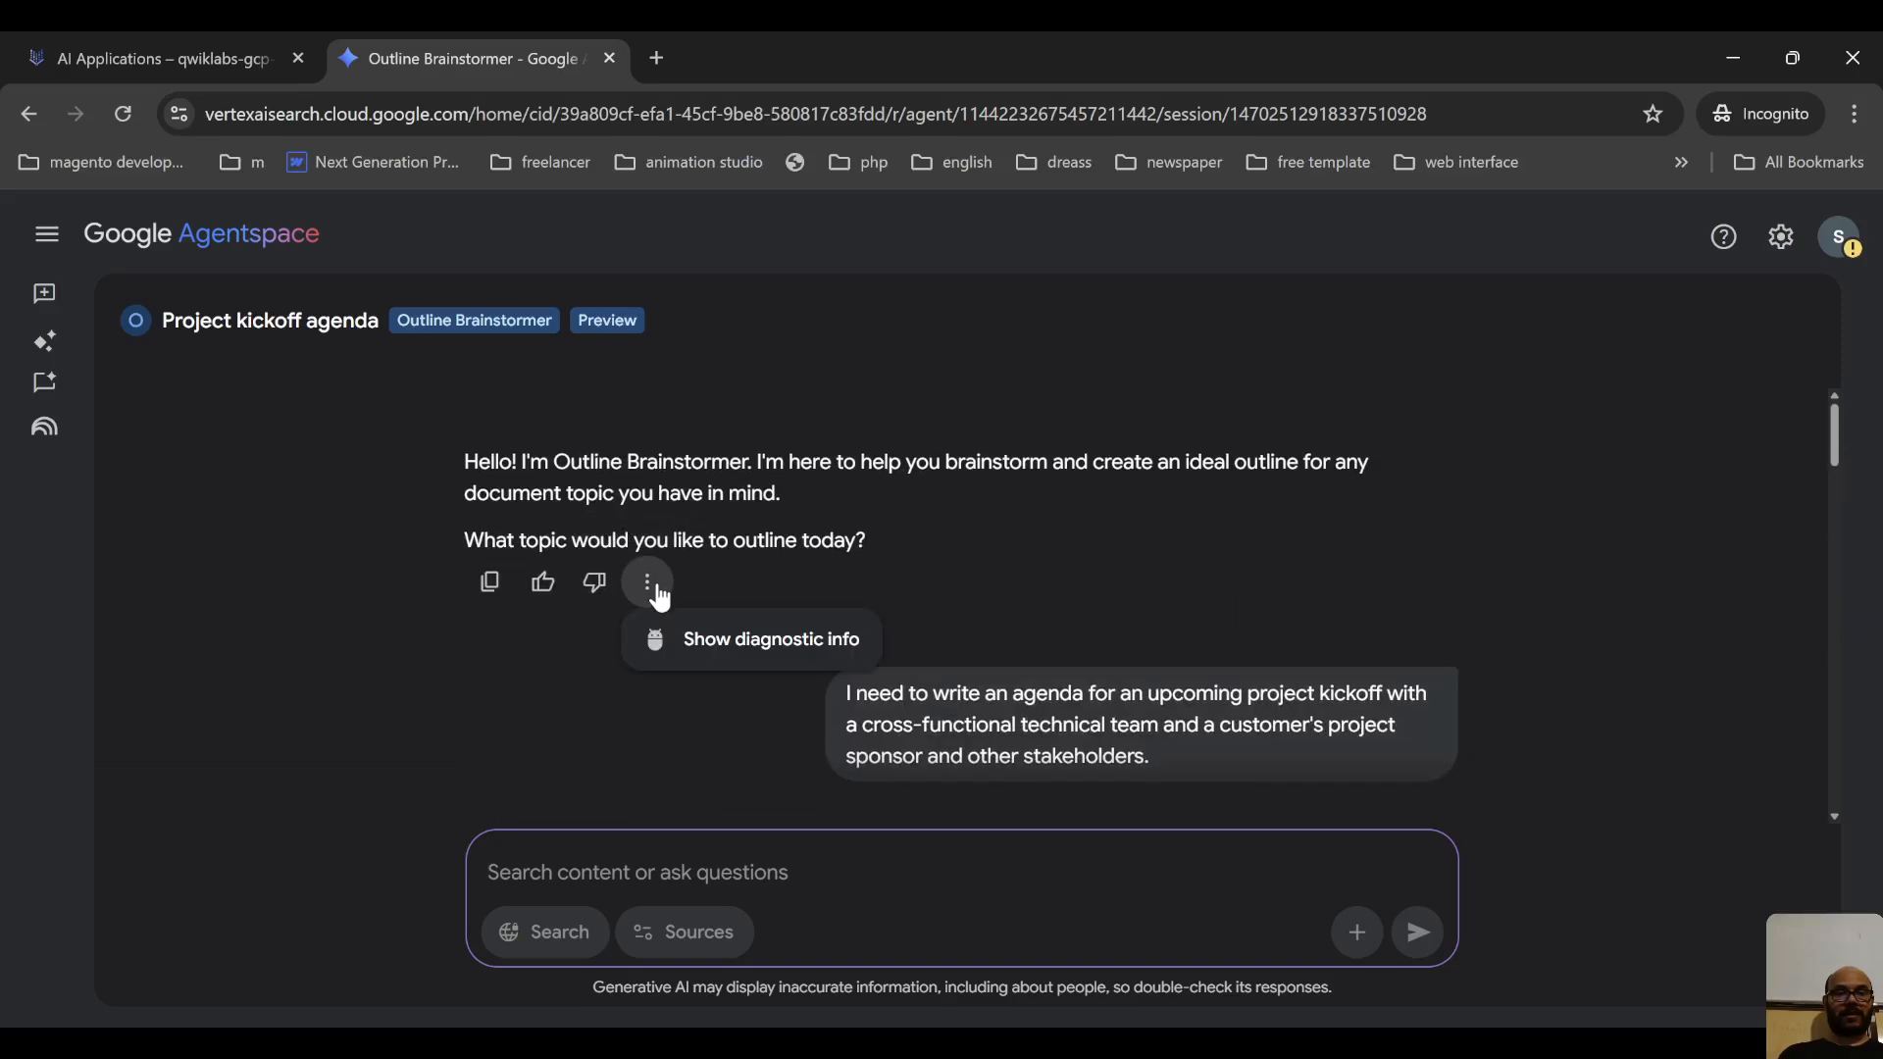
left_click(1189, 740)
scroll(532, 690, "down", 1)
mouse_move(69, 369)
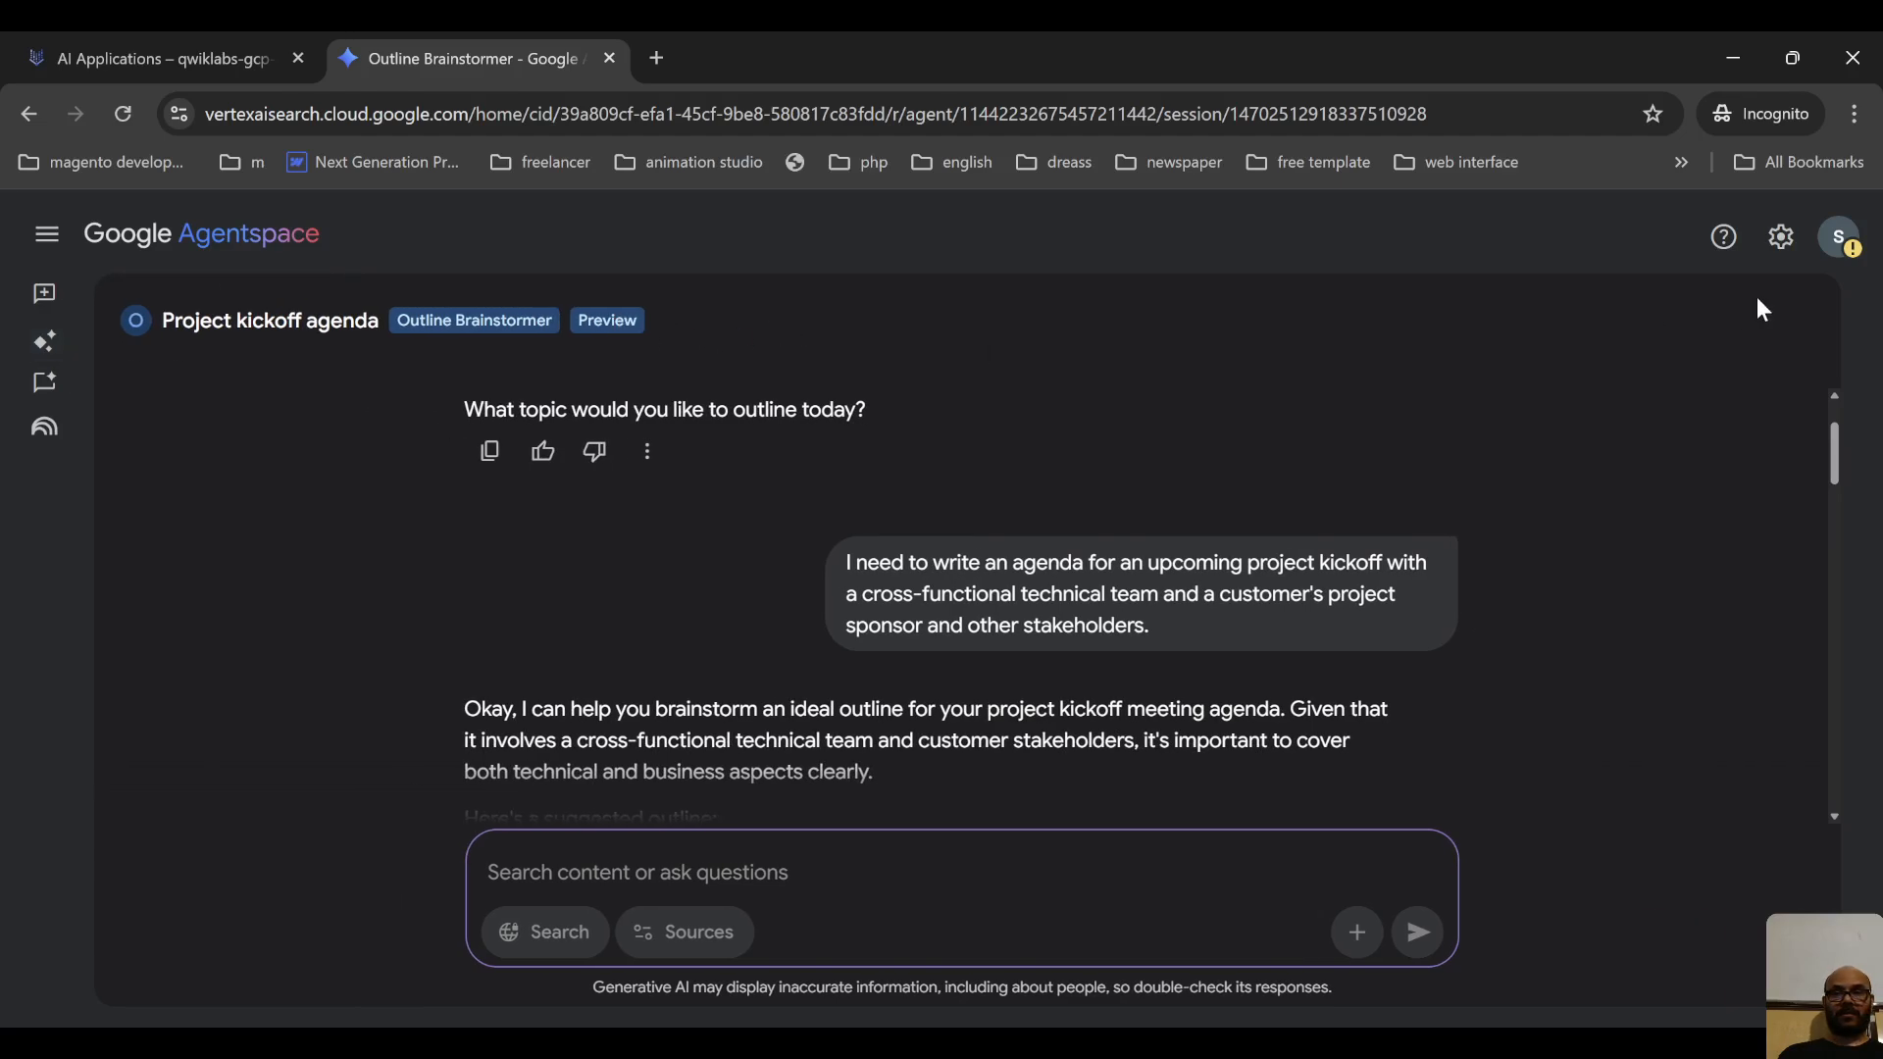
scroll(1354, 748, "down", 20)
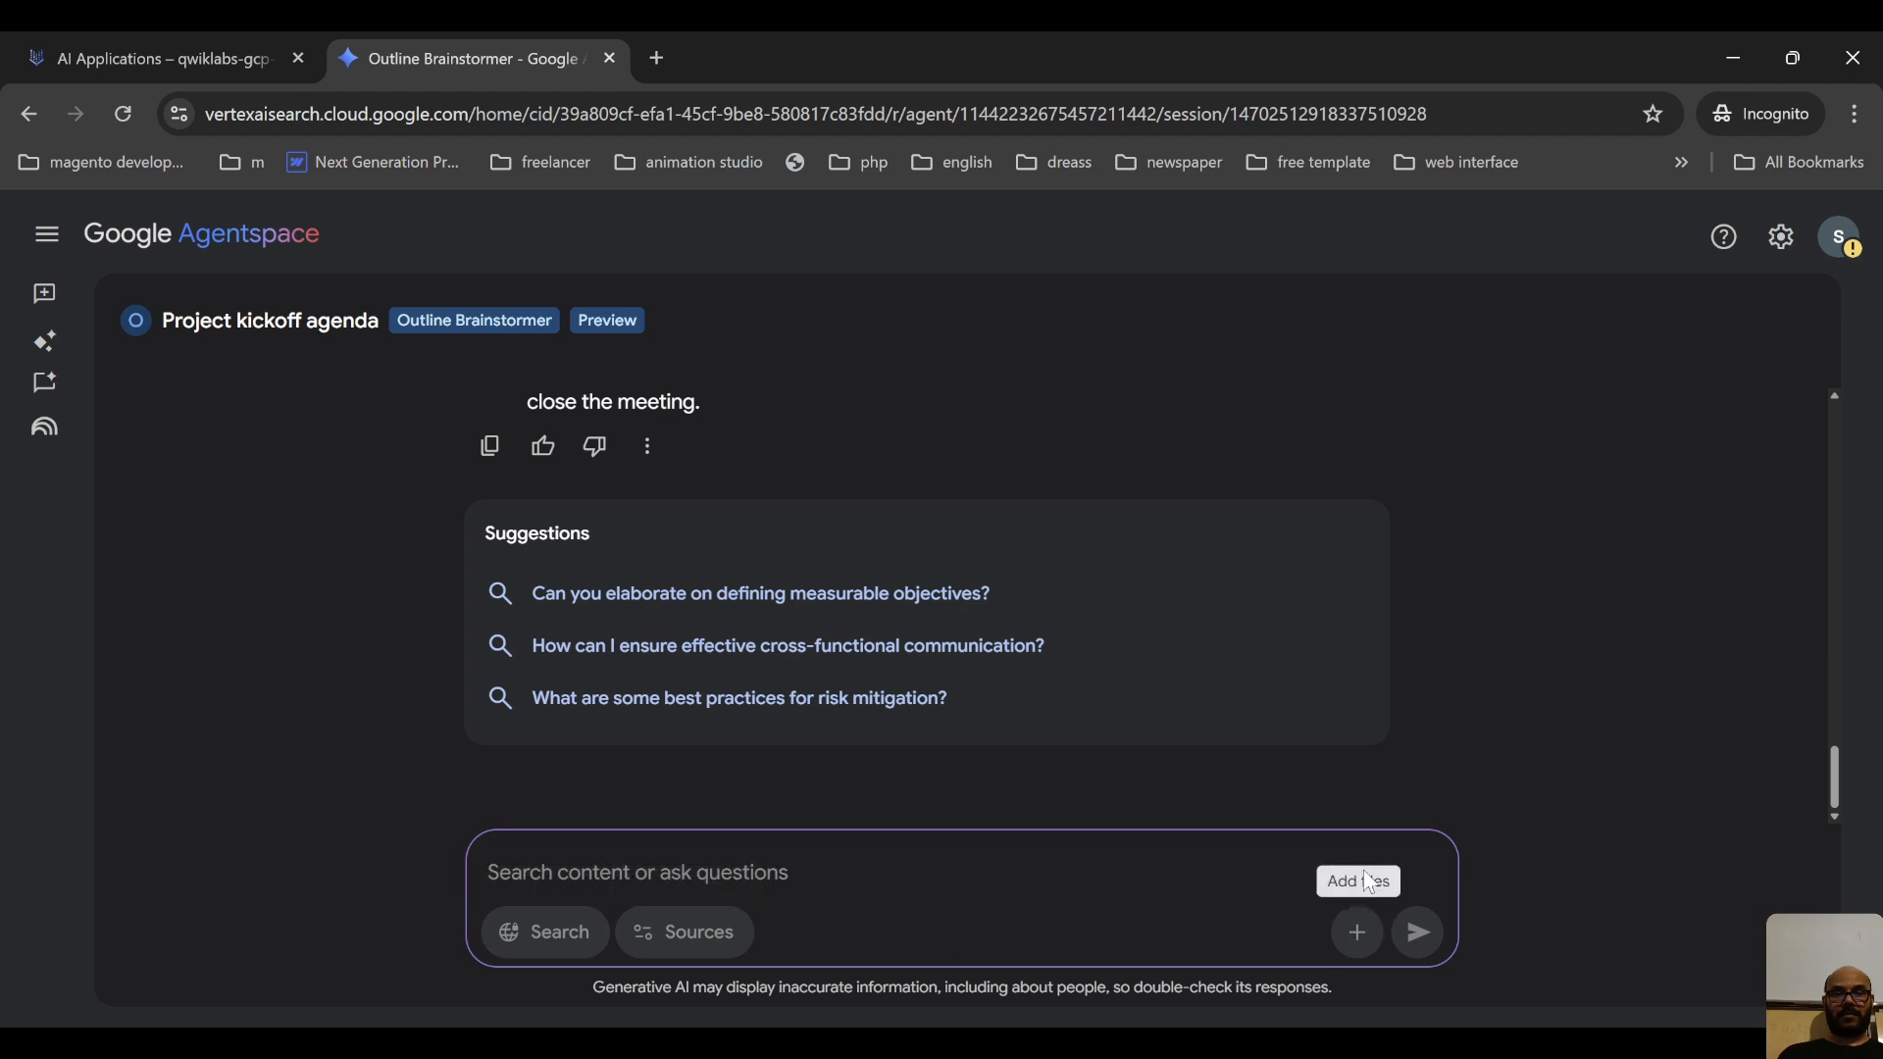
left_click(648, 449)
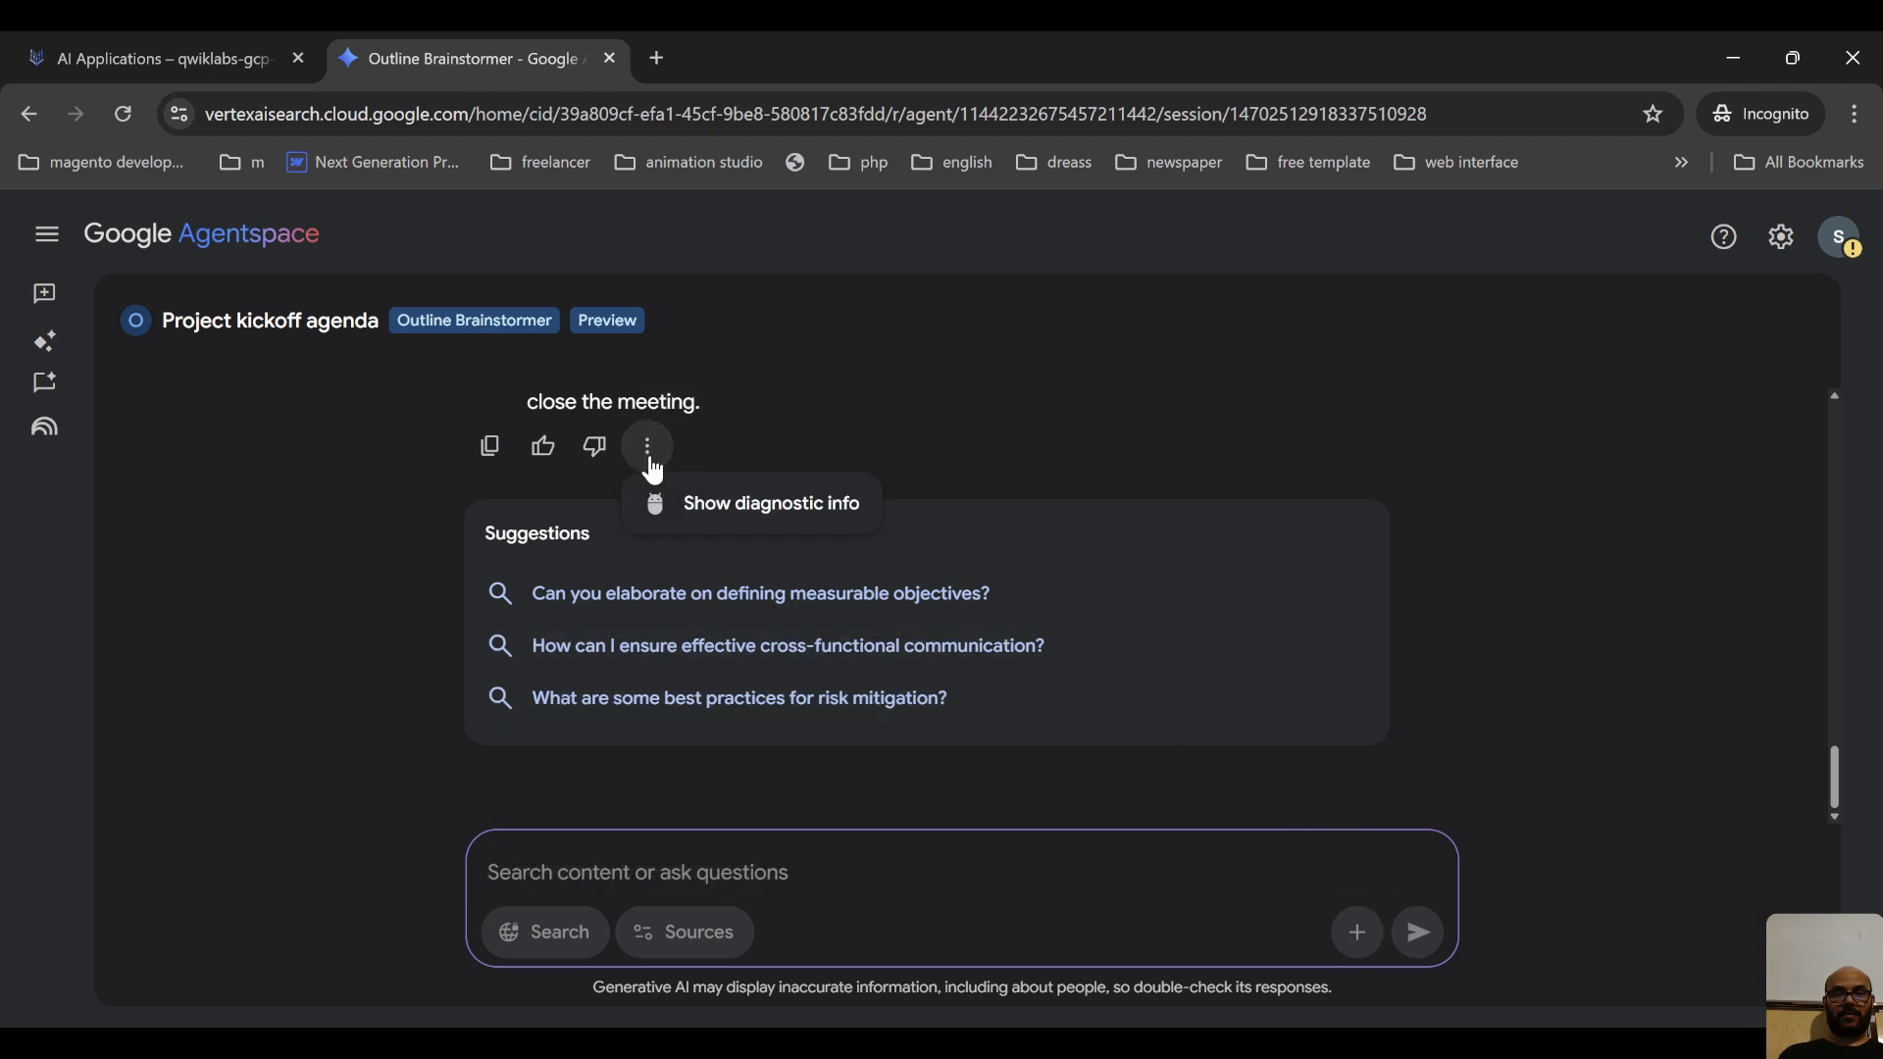
left_click(683, 505)
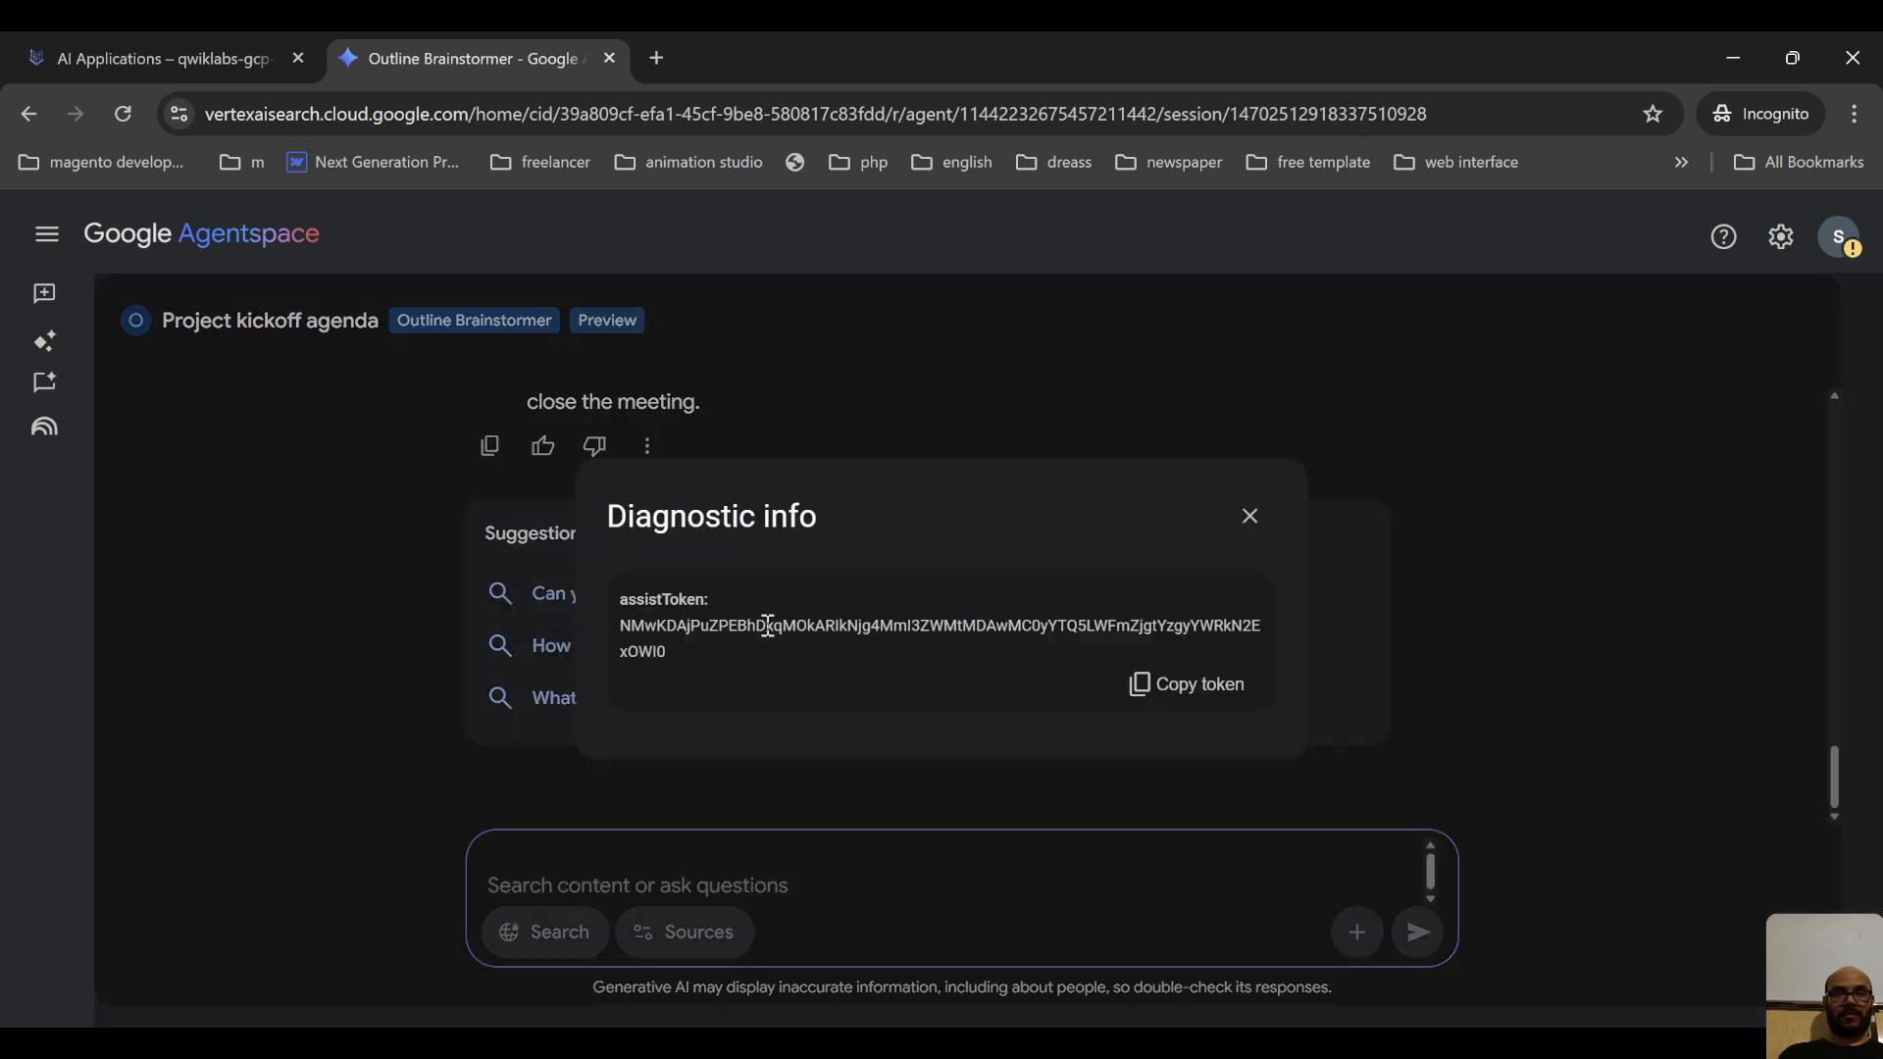
left_click(1251, 517)
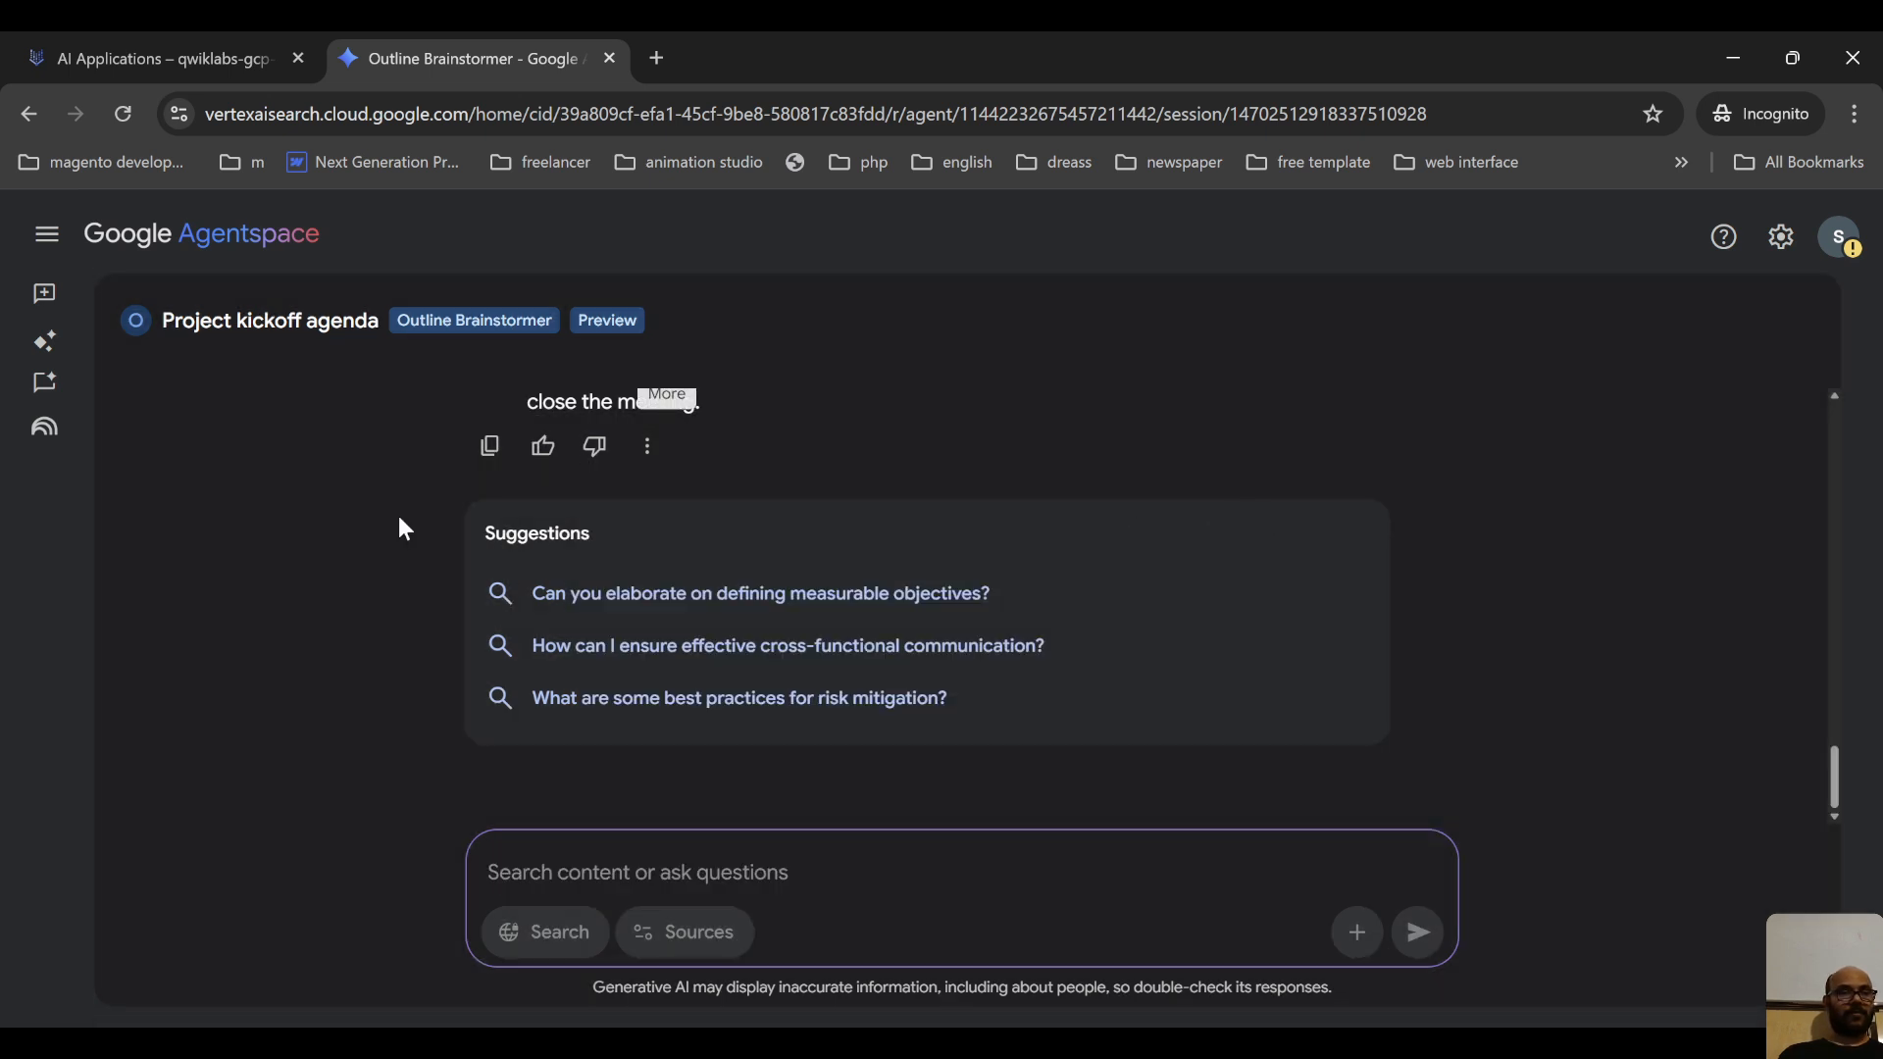
scroll(500, 538, "up", 3)
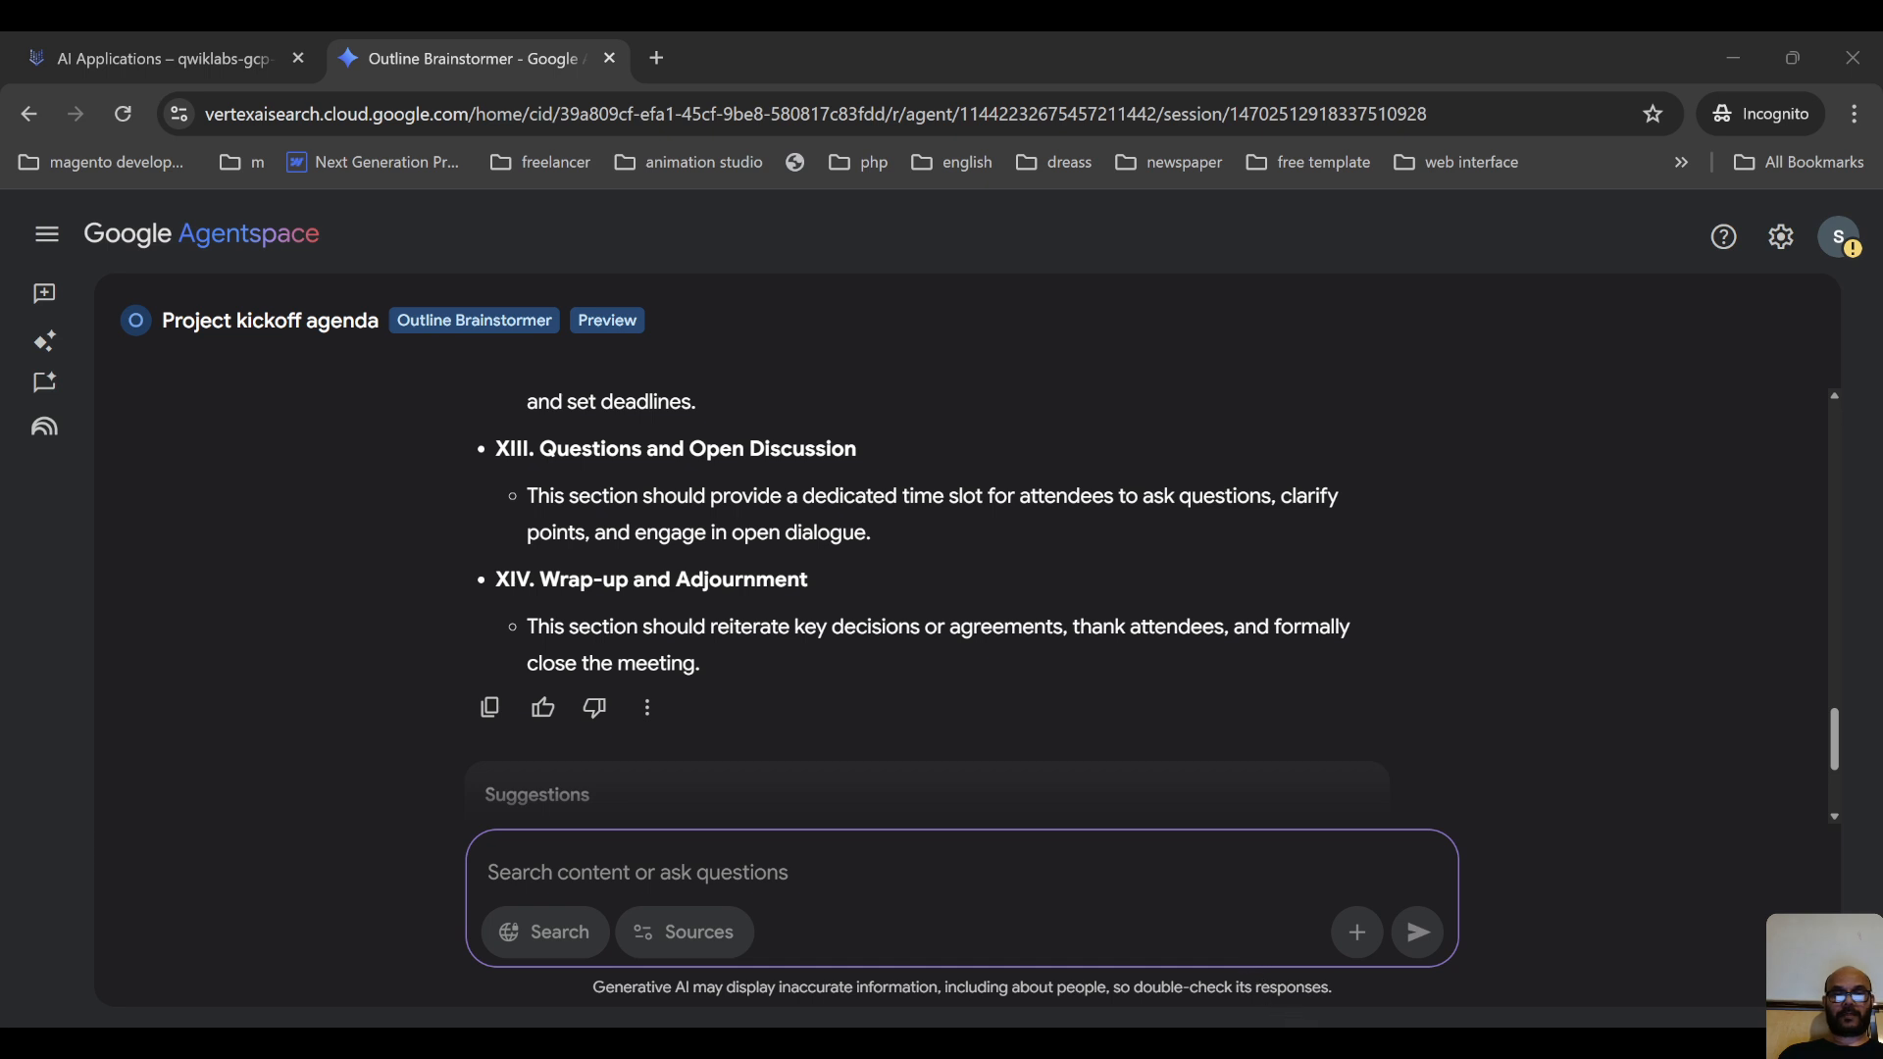
scroll(883, 588, "up", 2)
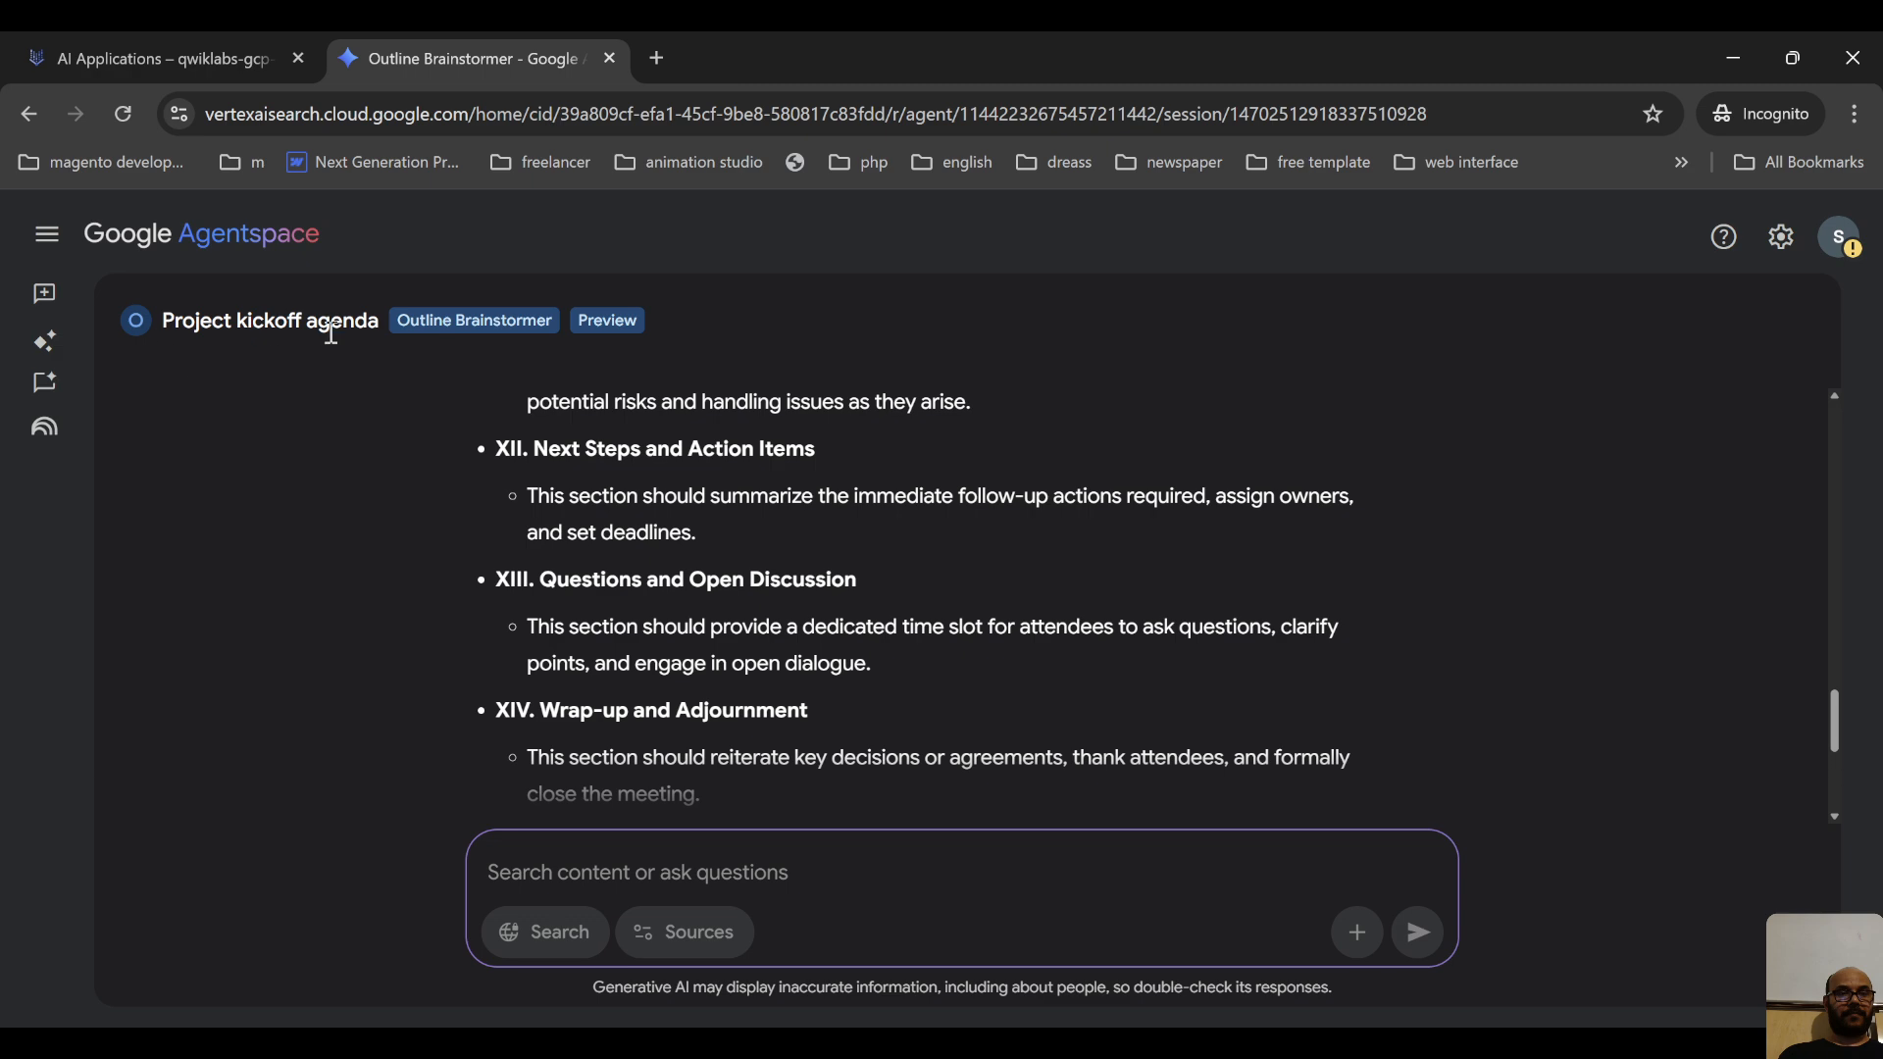
scroll(551, 383, "up", 15)
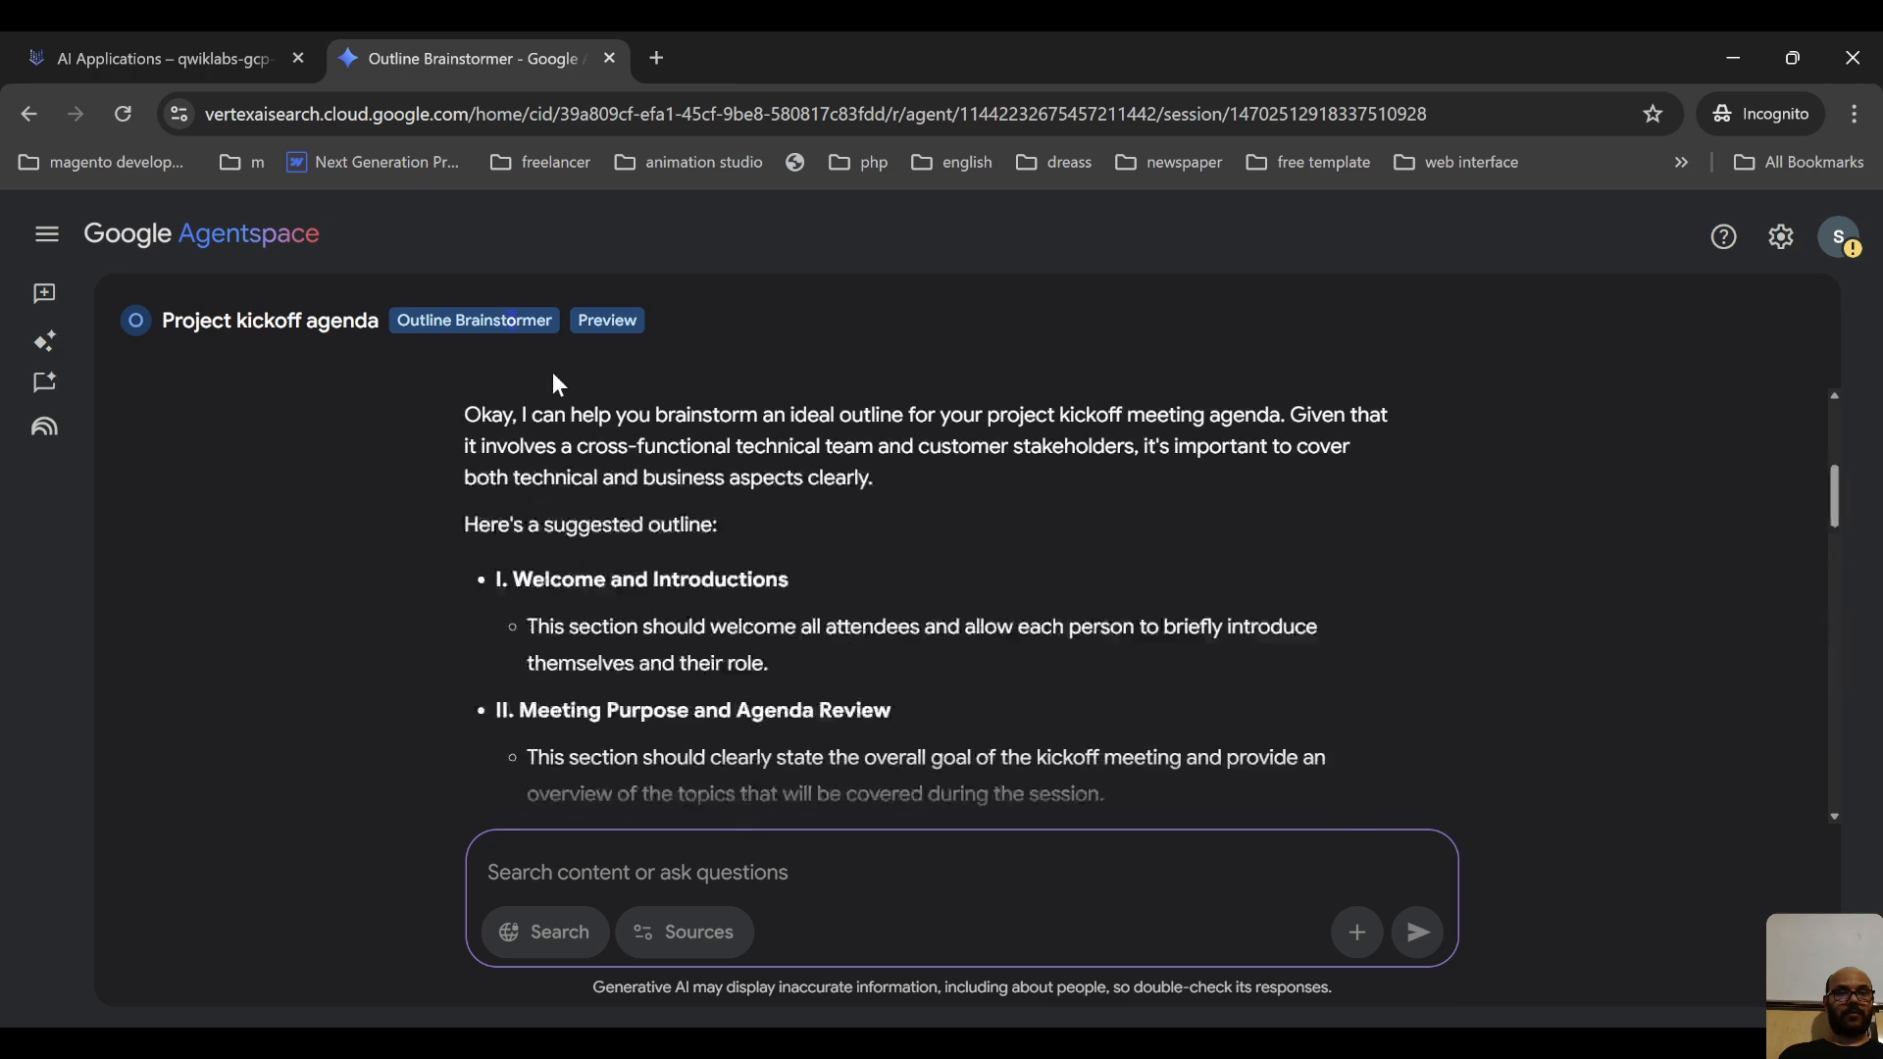
Look through the appearance settings, try the Light and Dark themes, and set the theme to System
left_click(1781, 238)
scroll(893, 667, "down", 2)
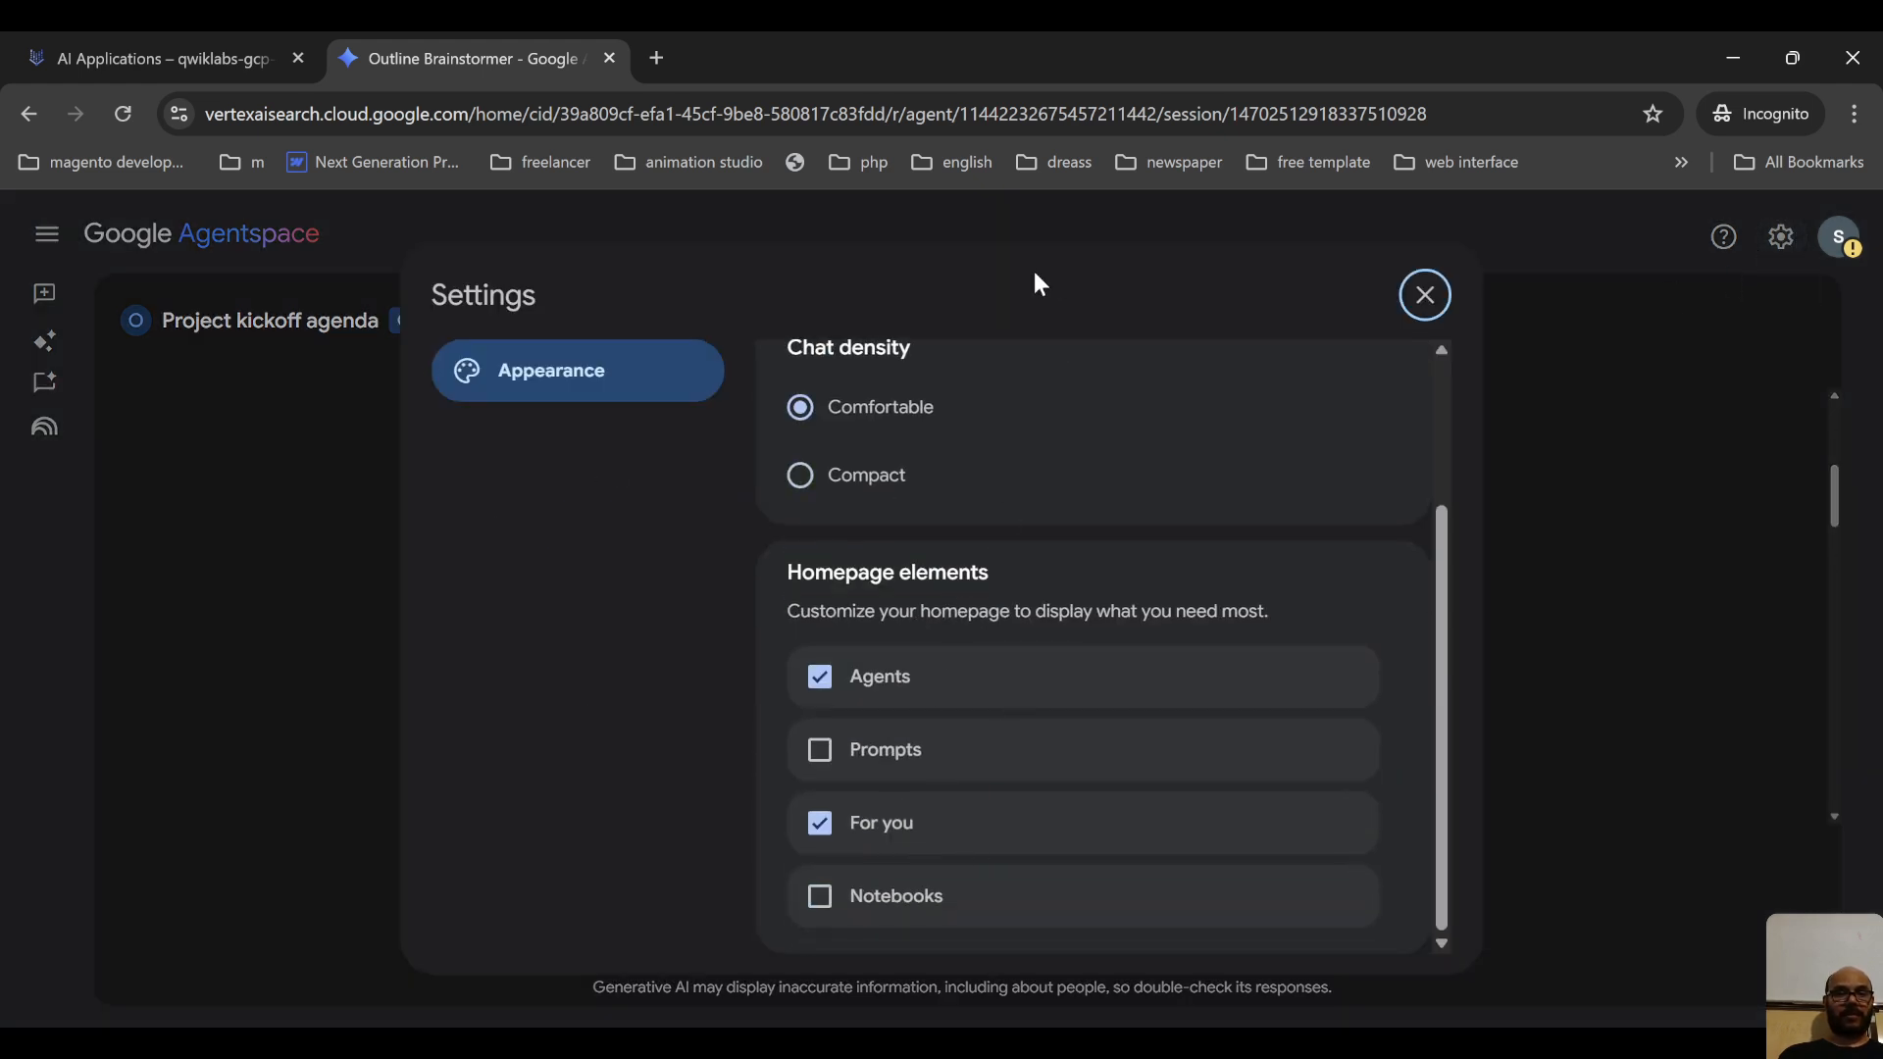
scroll(863, 520, "up", 2)
left_click(1148, 422)
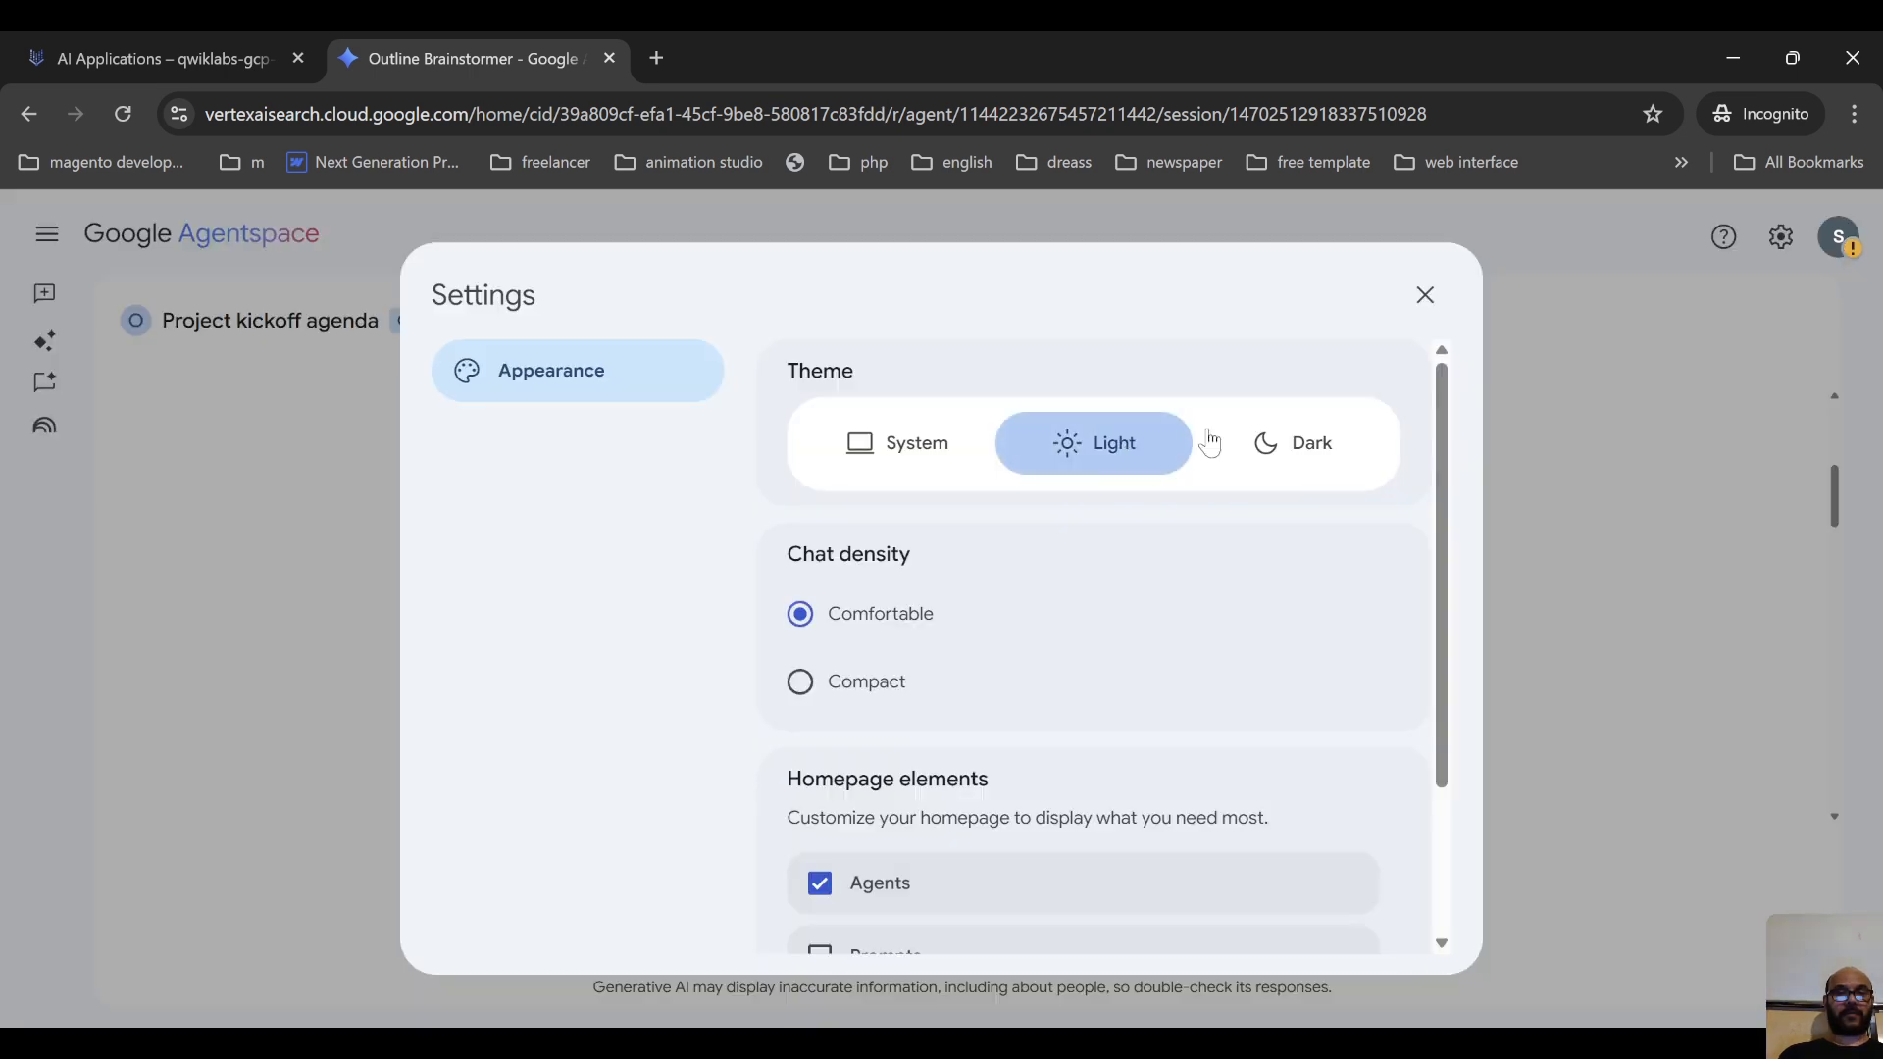
left_click(1256, 440)
left_click(850, 450)
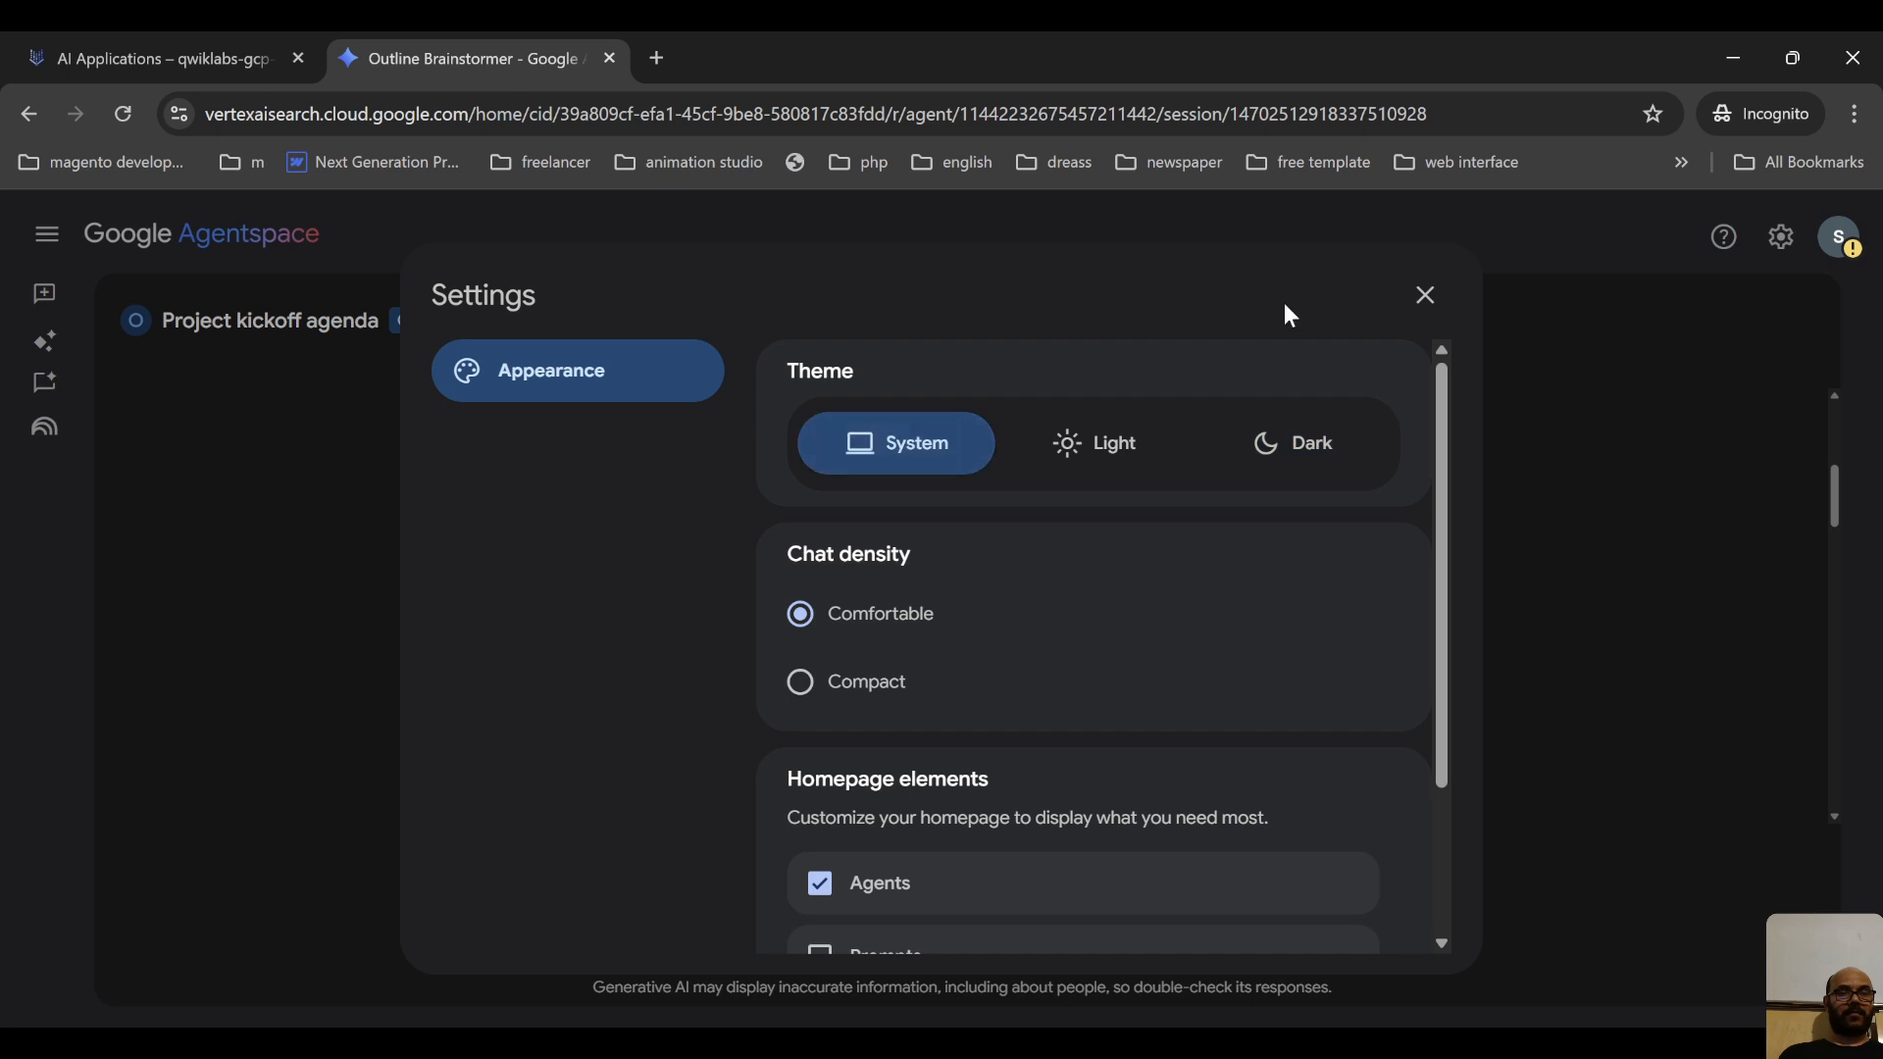
left_click(1425, 298)
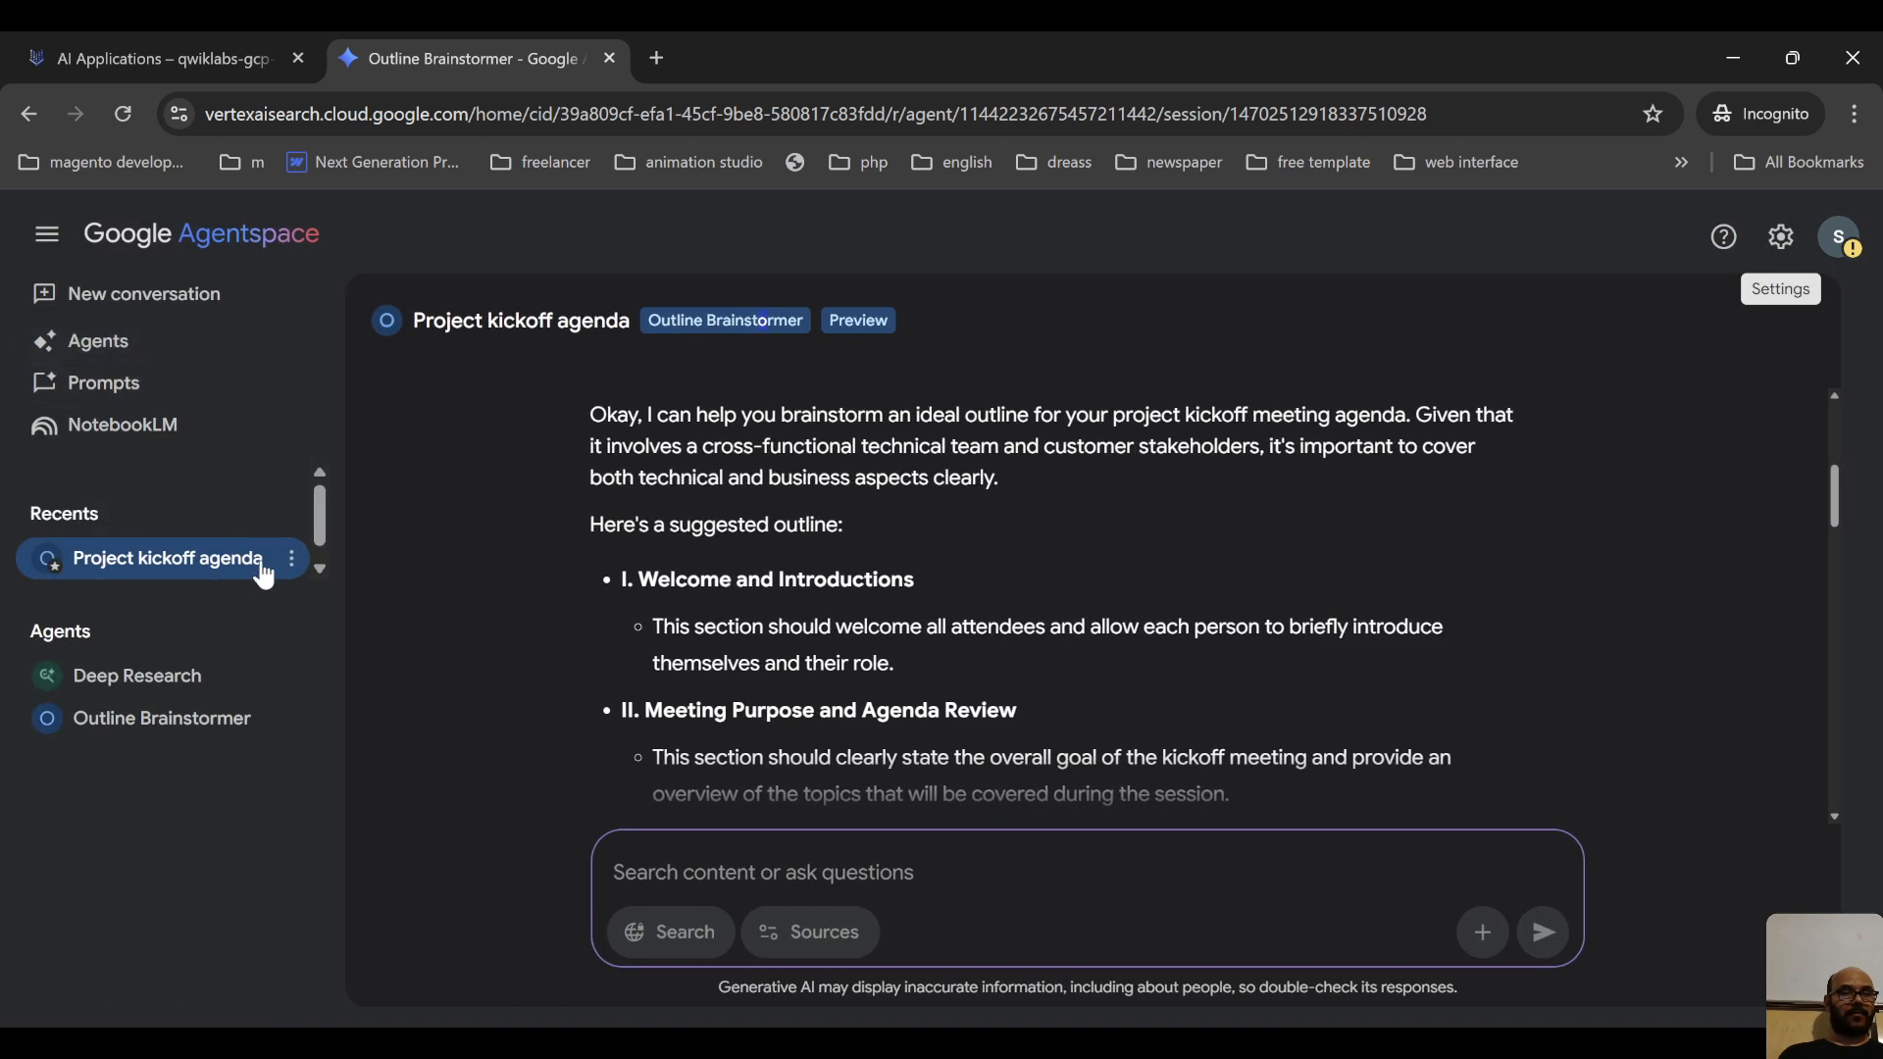
Open the Outline Brainstormer agent for editing
mouse_move(294, 579)
mouse_move(261, 731)
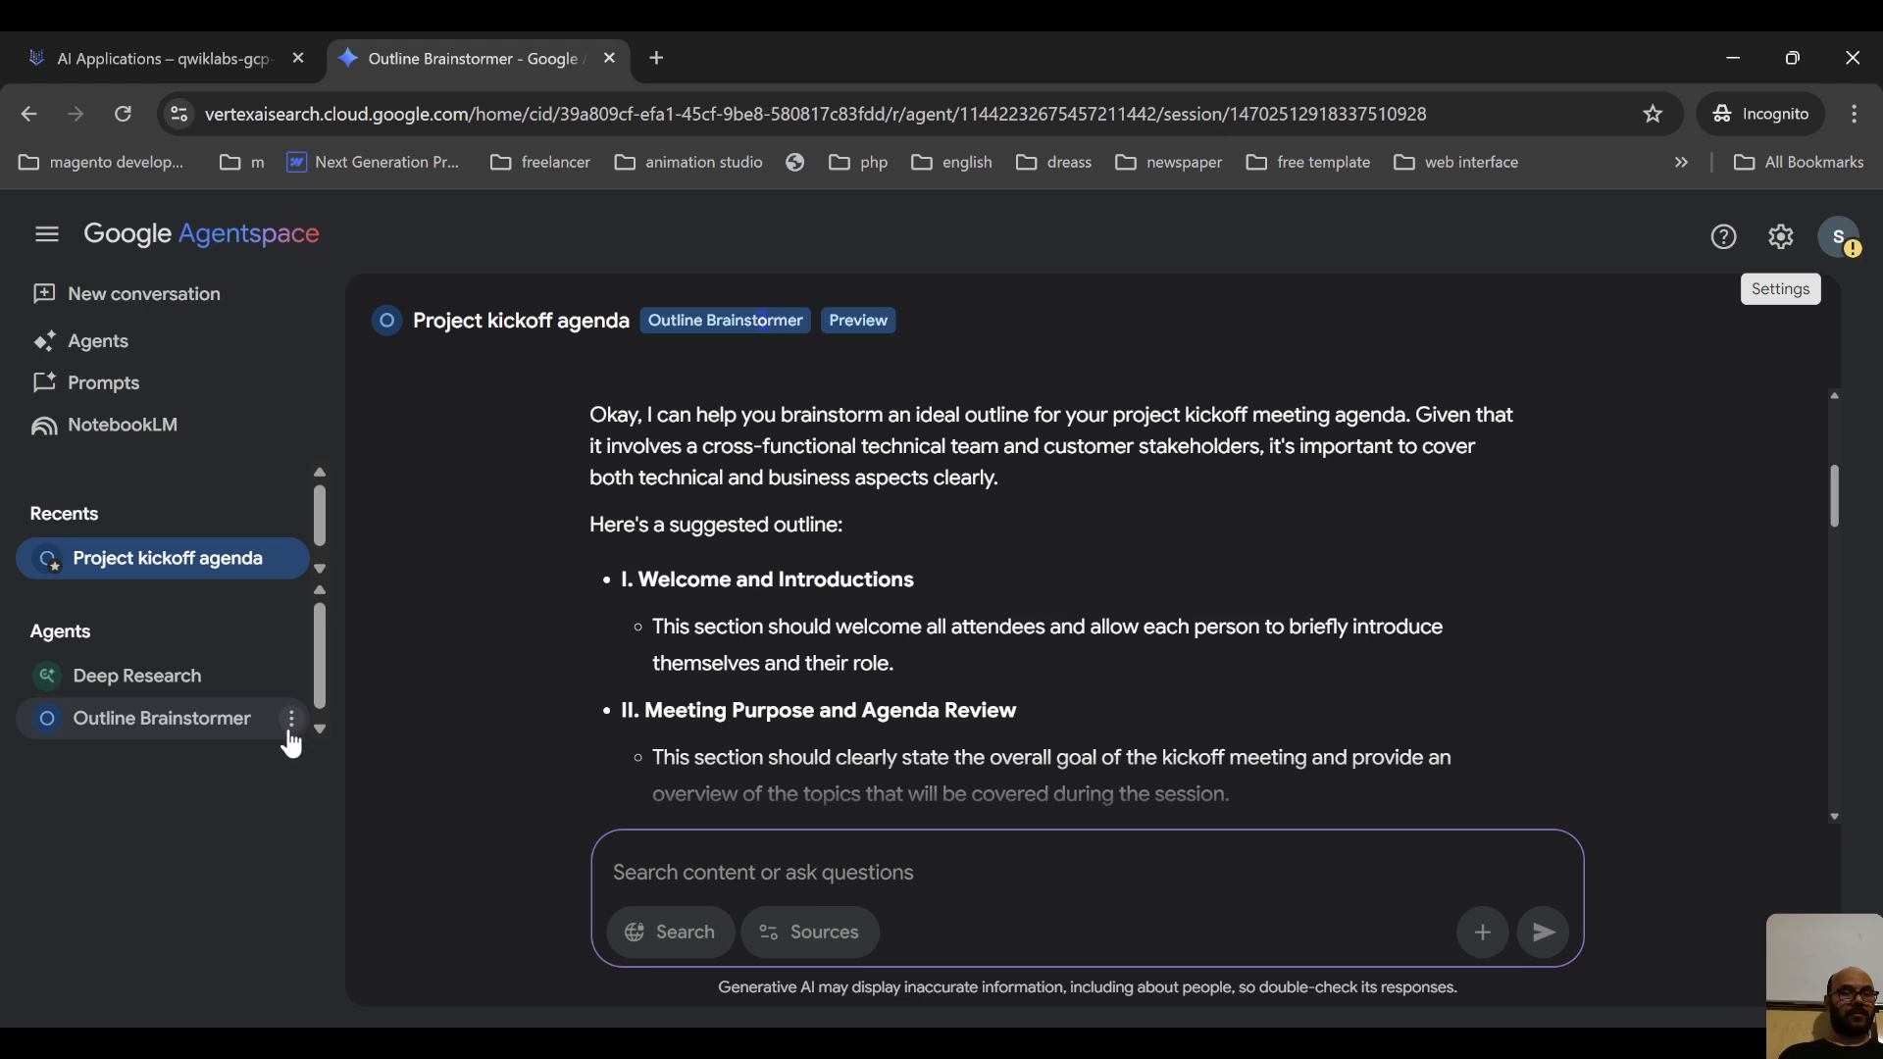
left_click(293, 726)
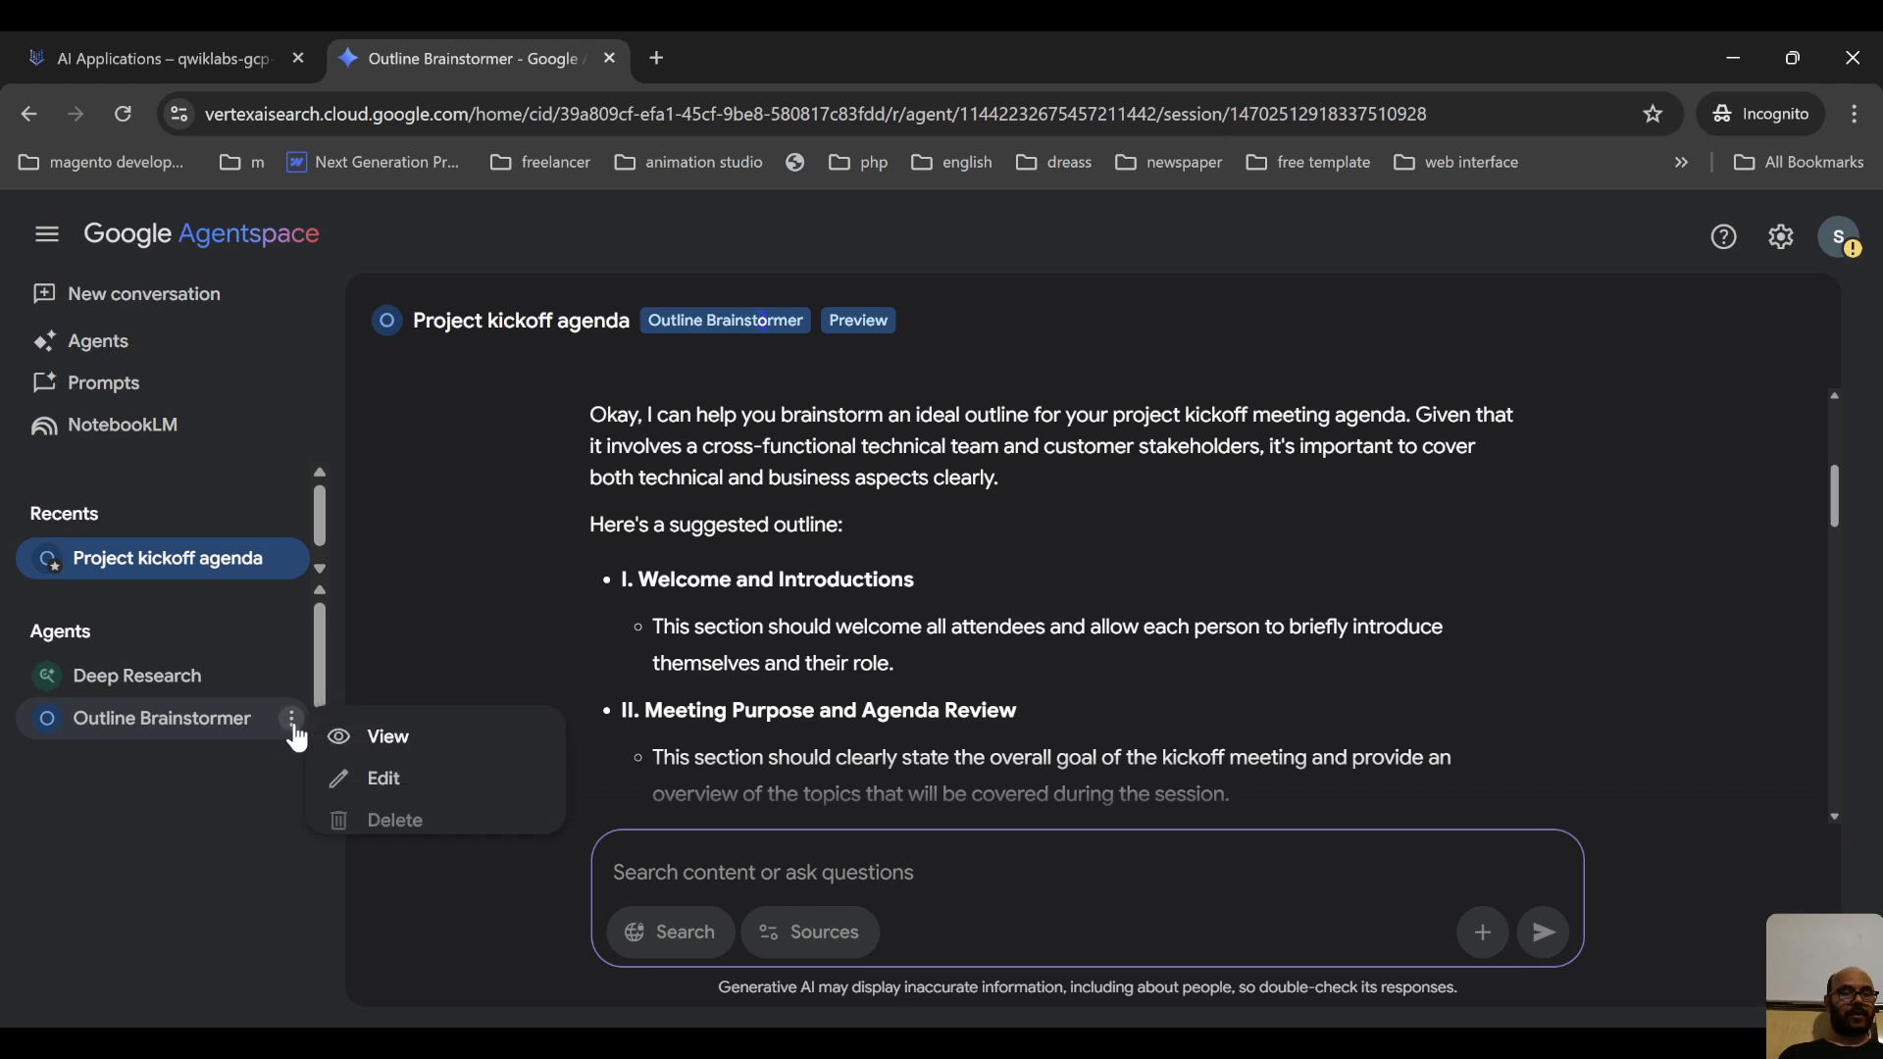
left_click(383, 780)
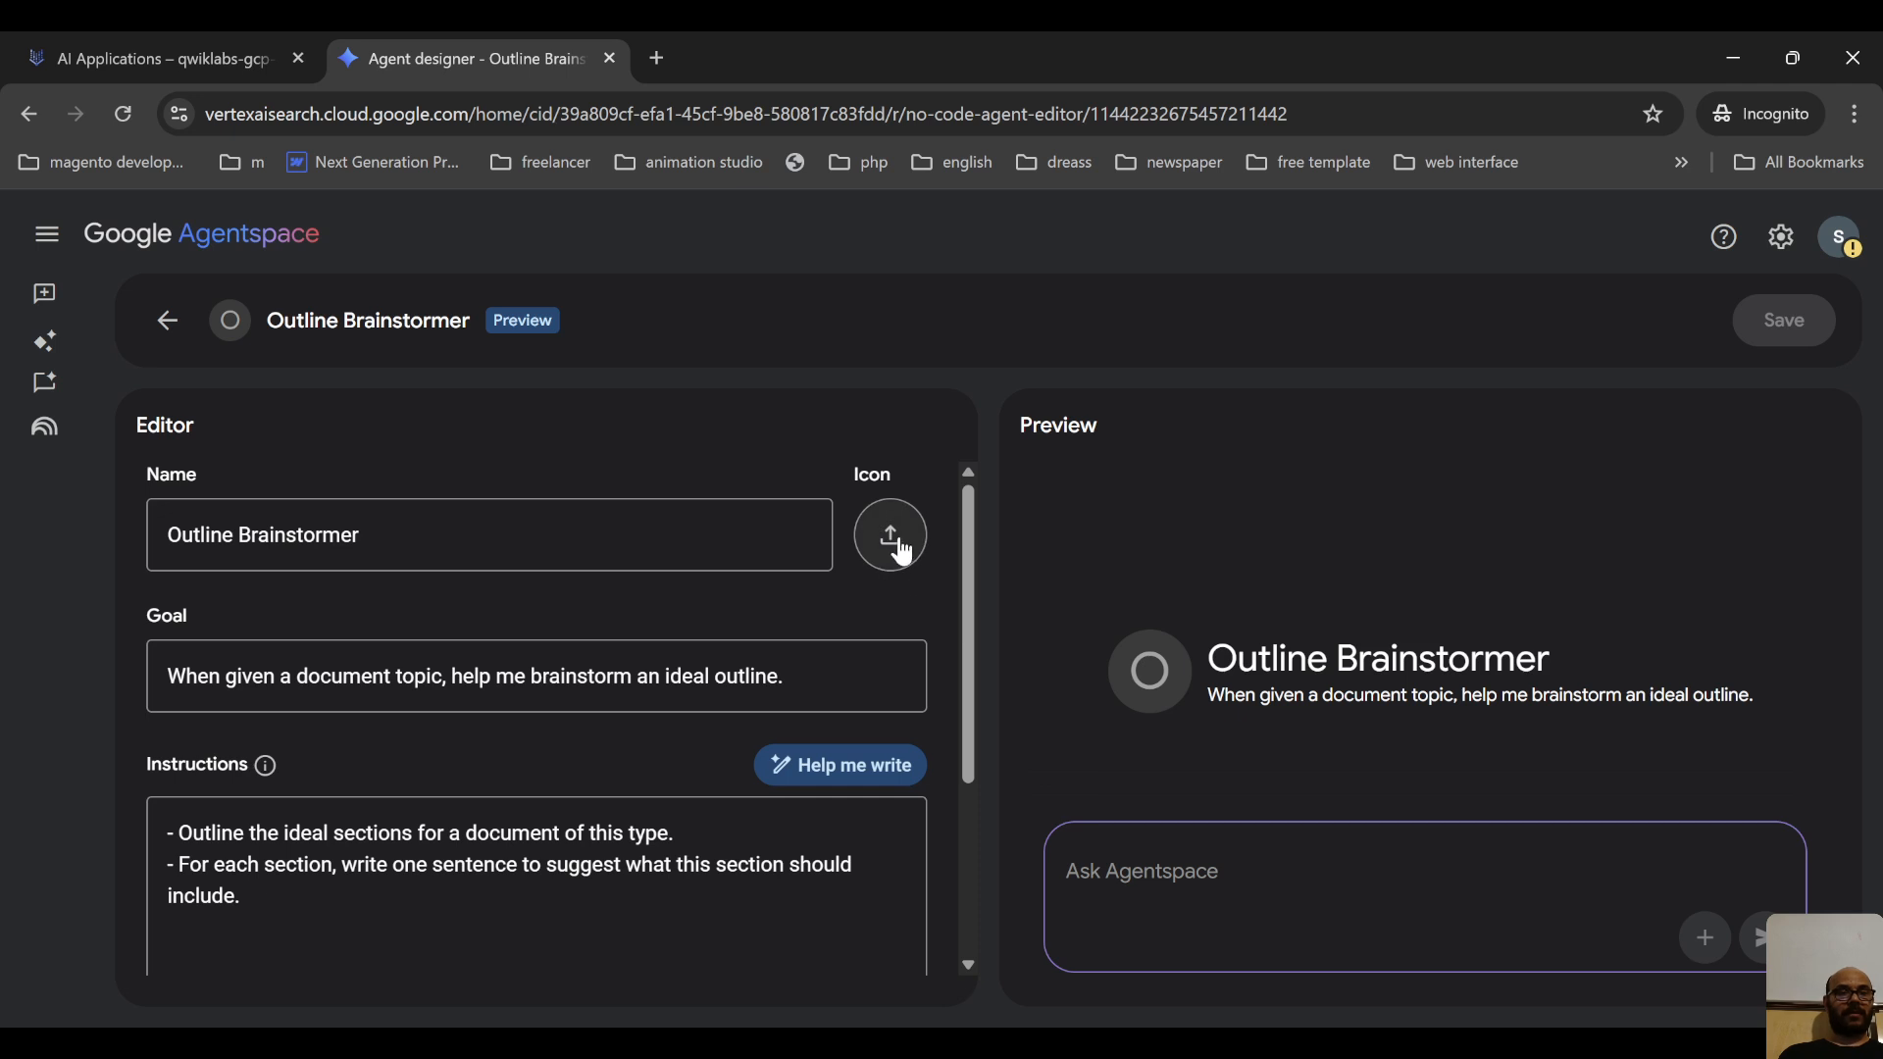
Add Drive as a data source for the Outline Brainstormer agent
scroll(637, 686, "down", 3)
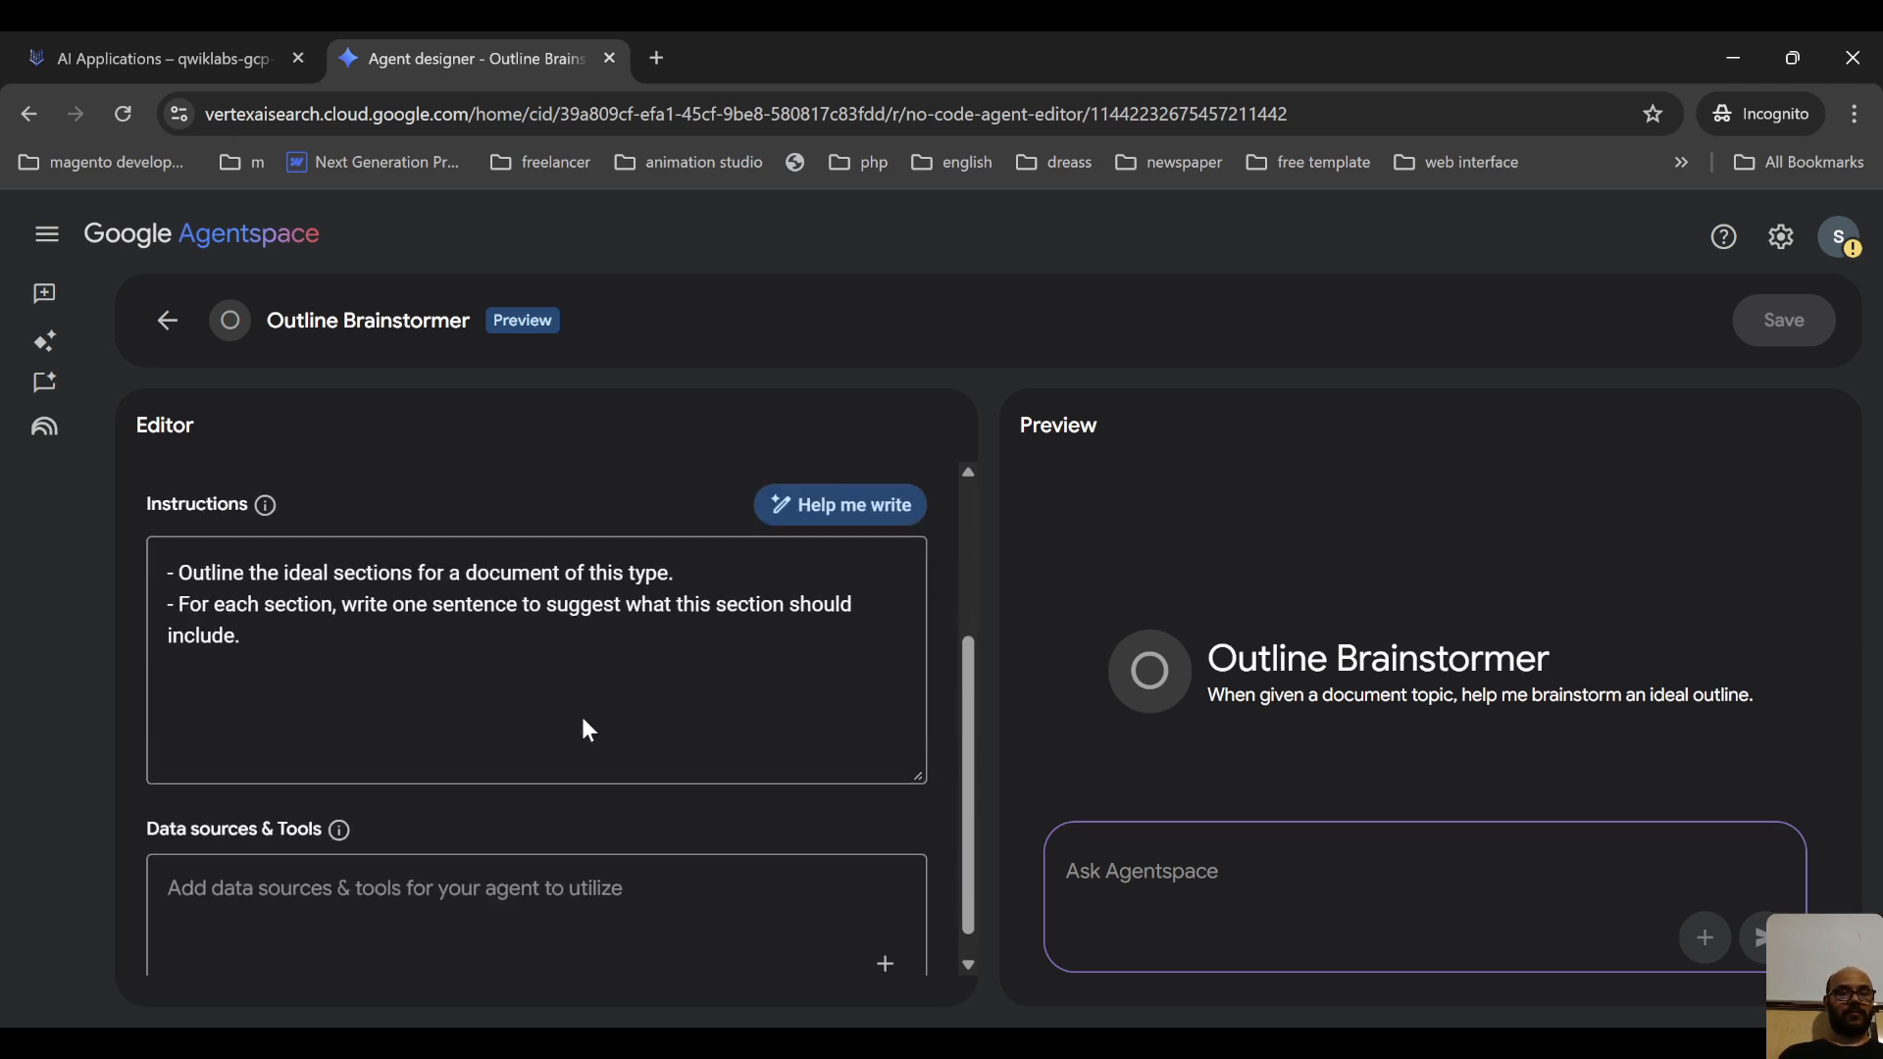
scroll(582, 726, "down", 1)
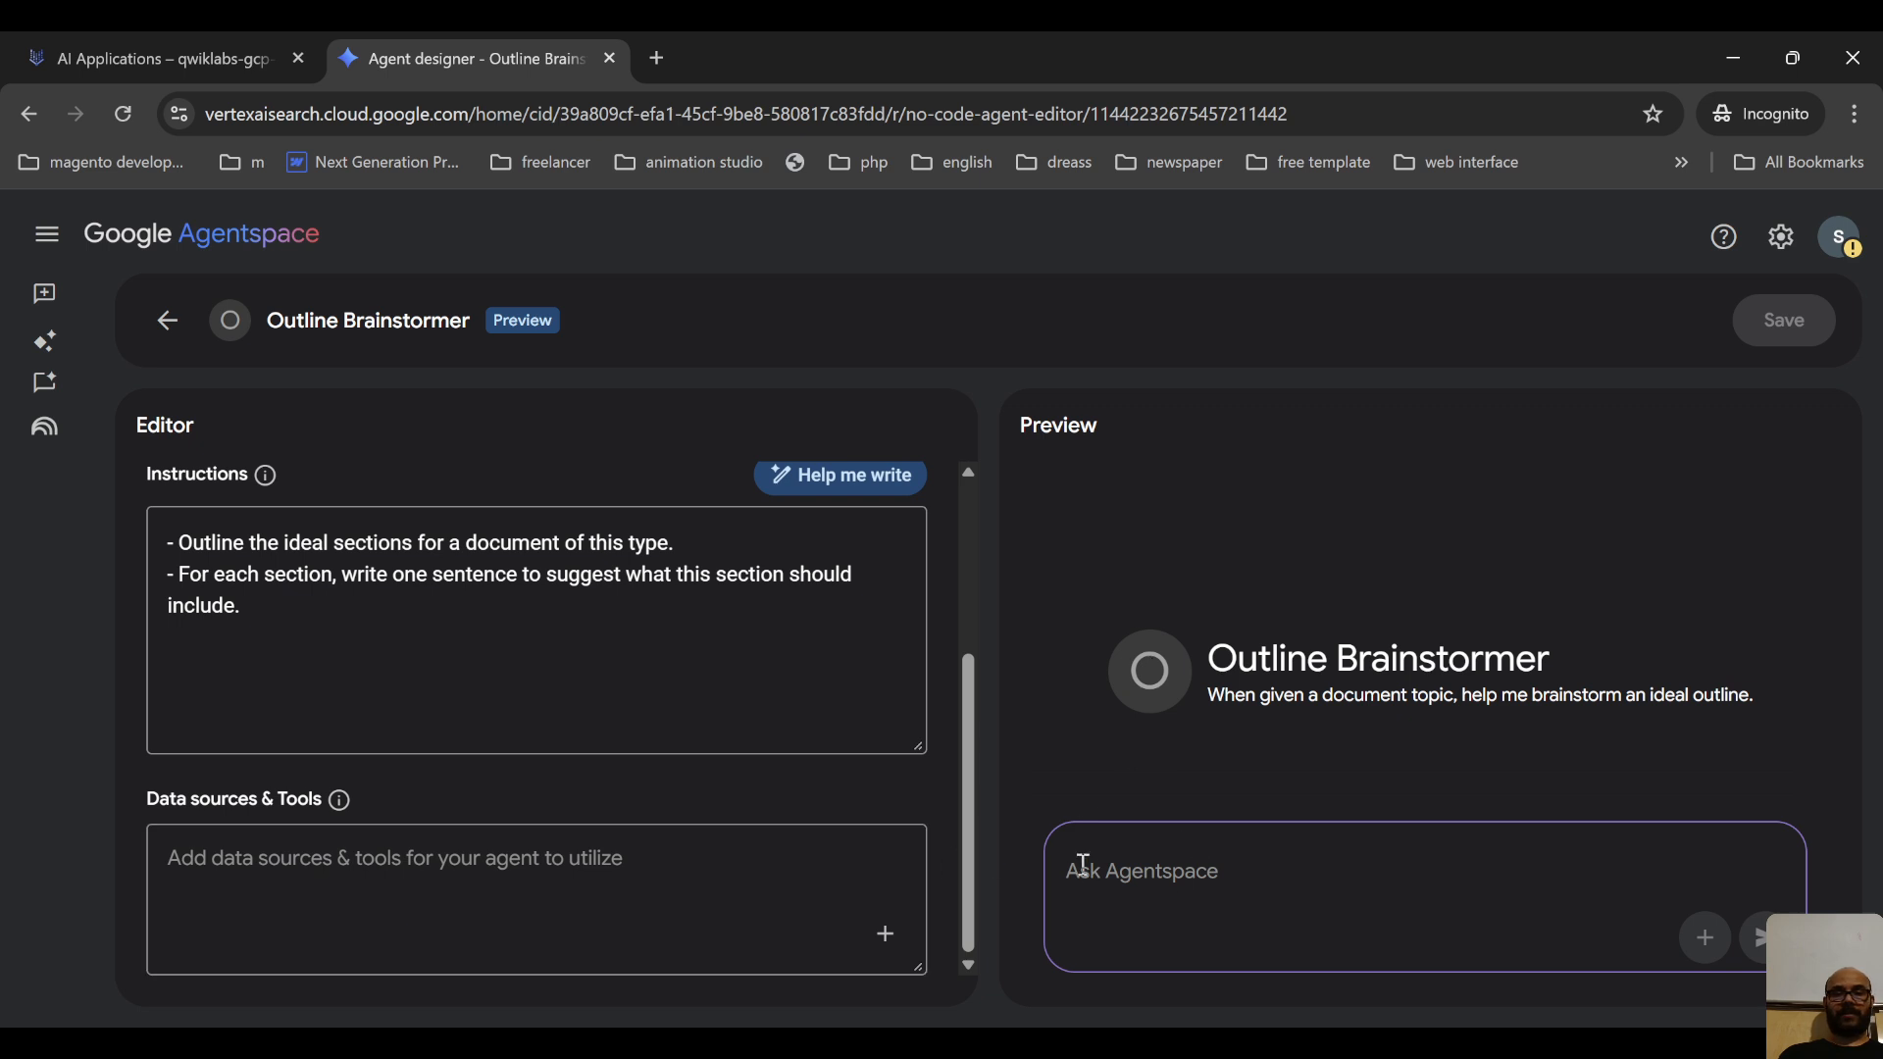
left_click(460, 679)
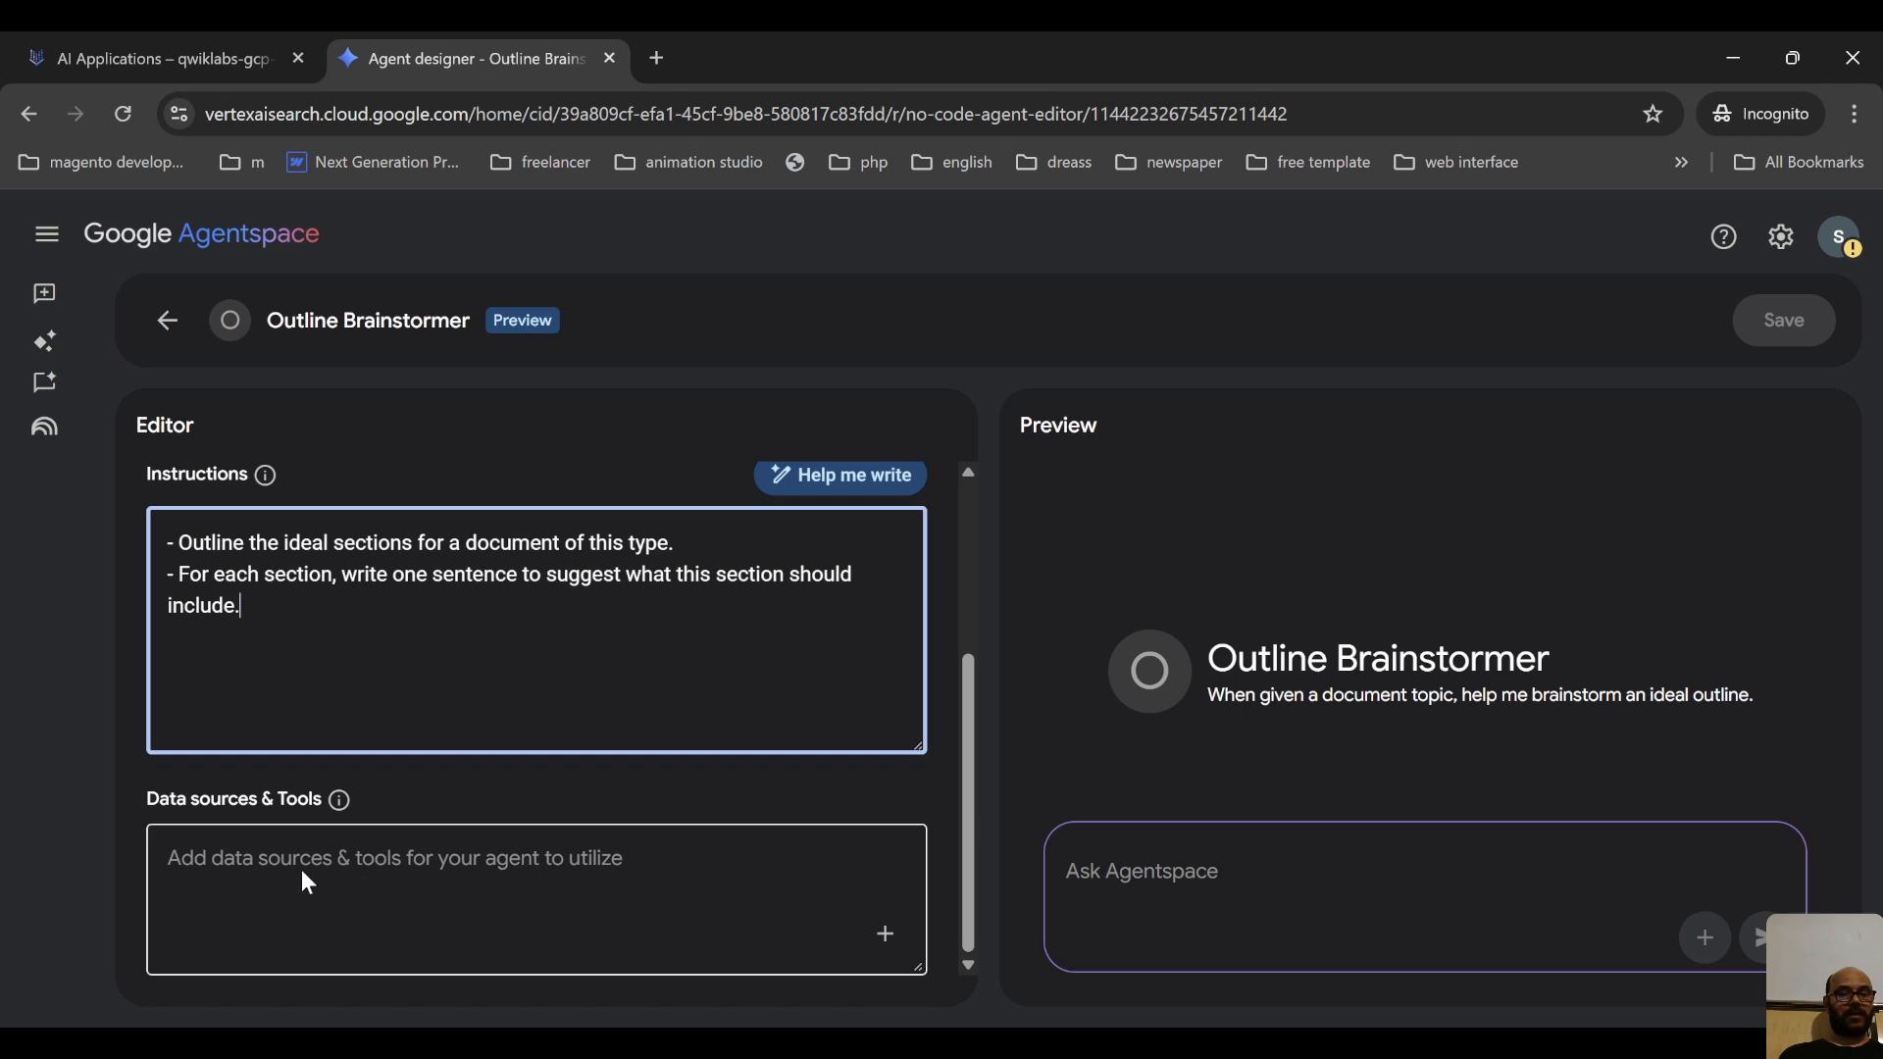
left_click(669, 855)
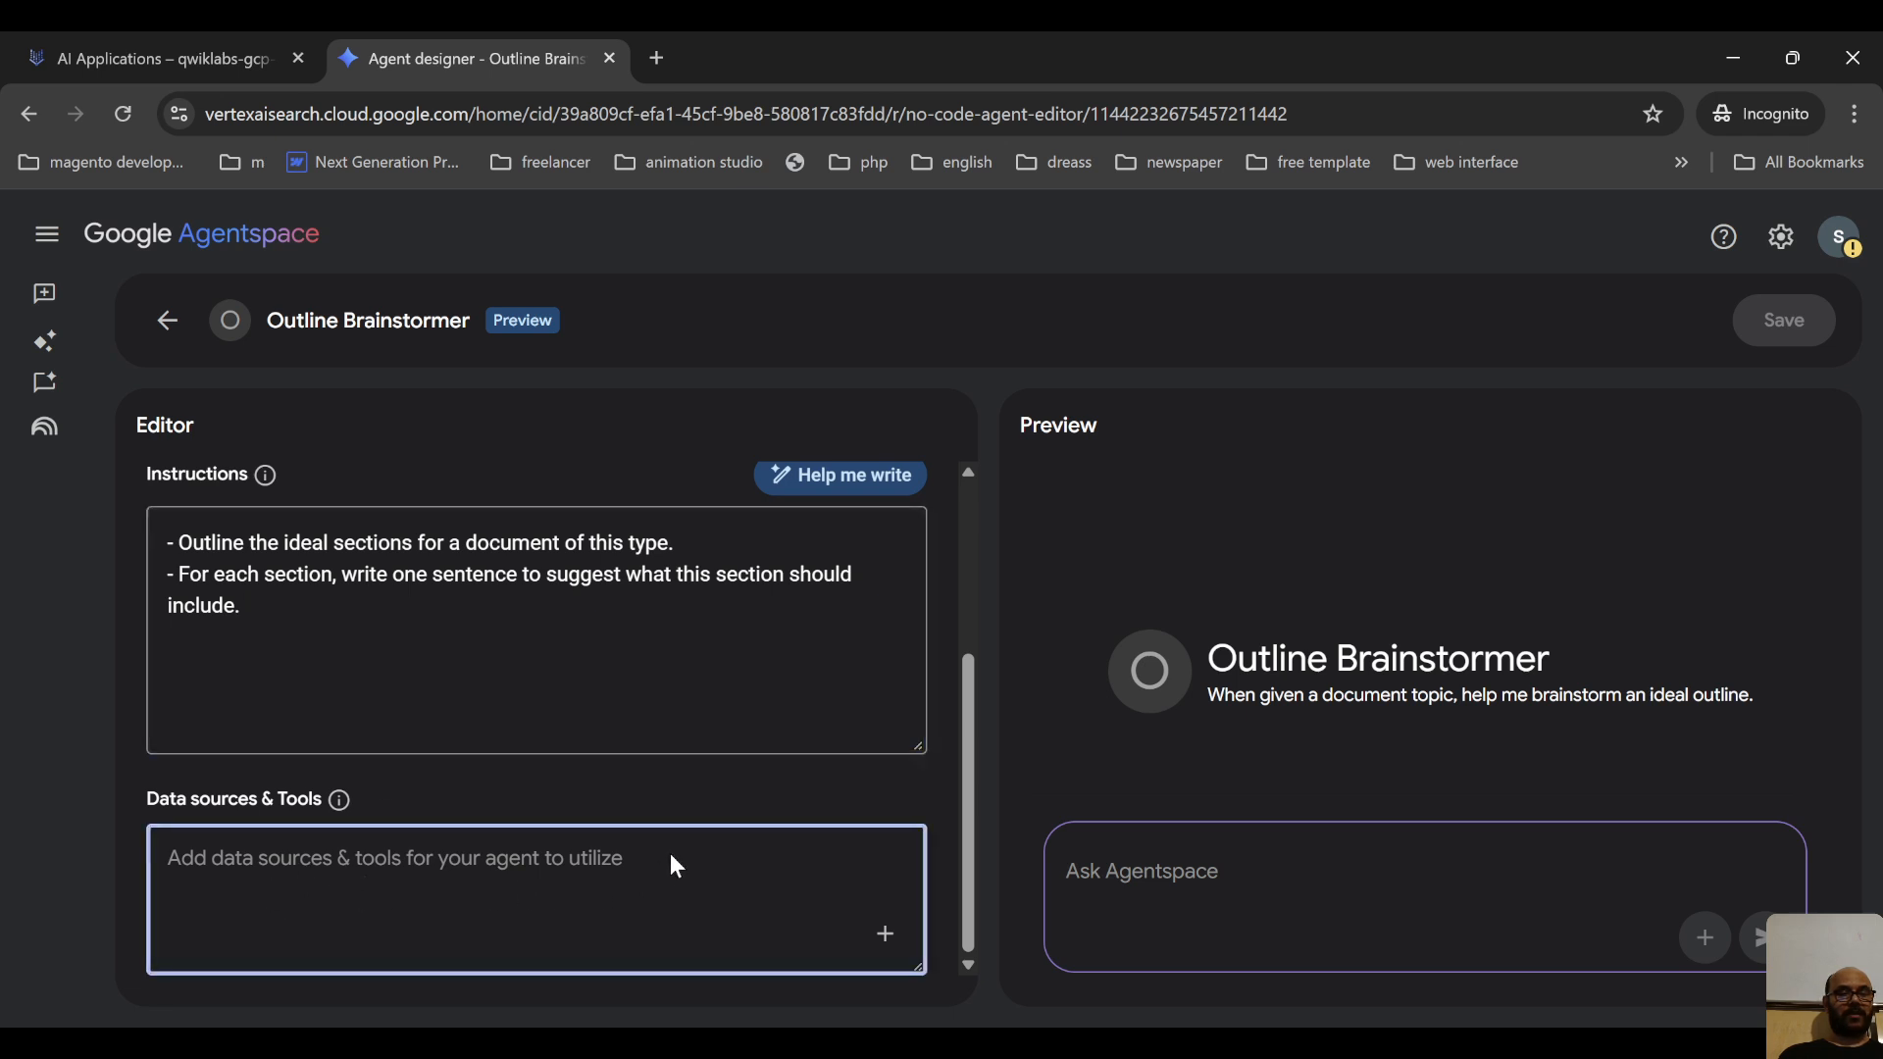
left_click(885, 934)
mouse_move(862, 889)
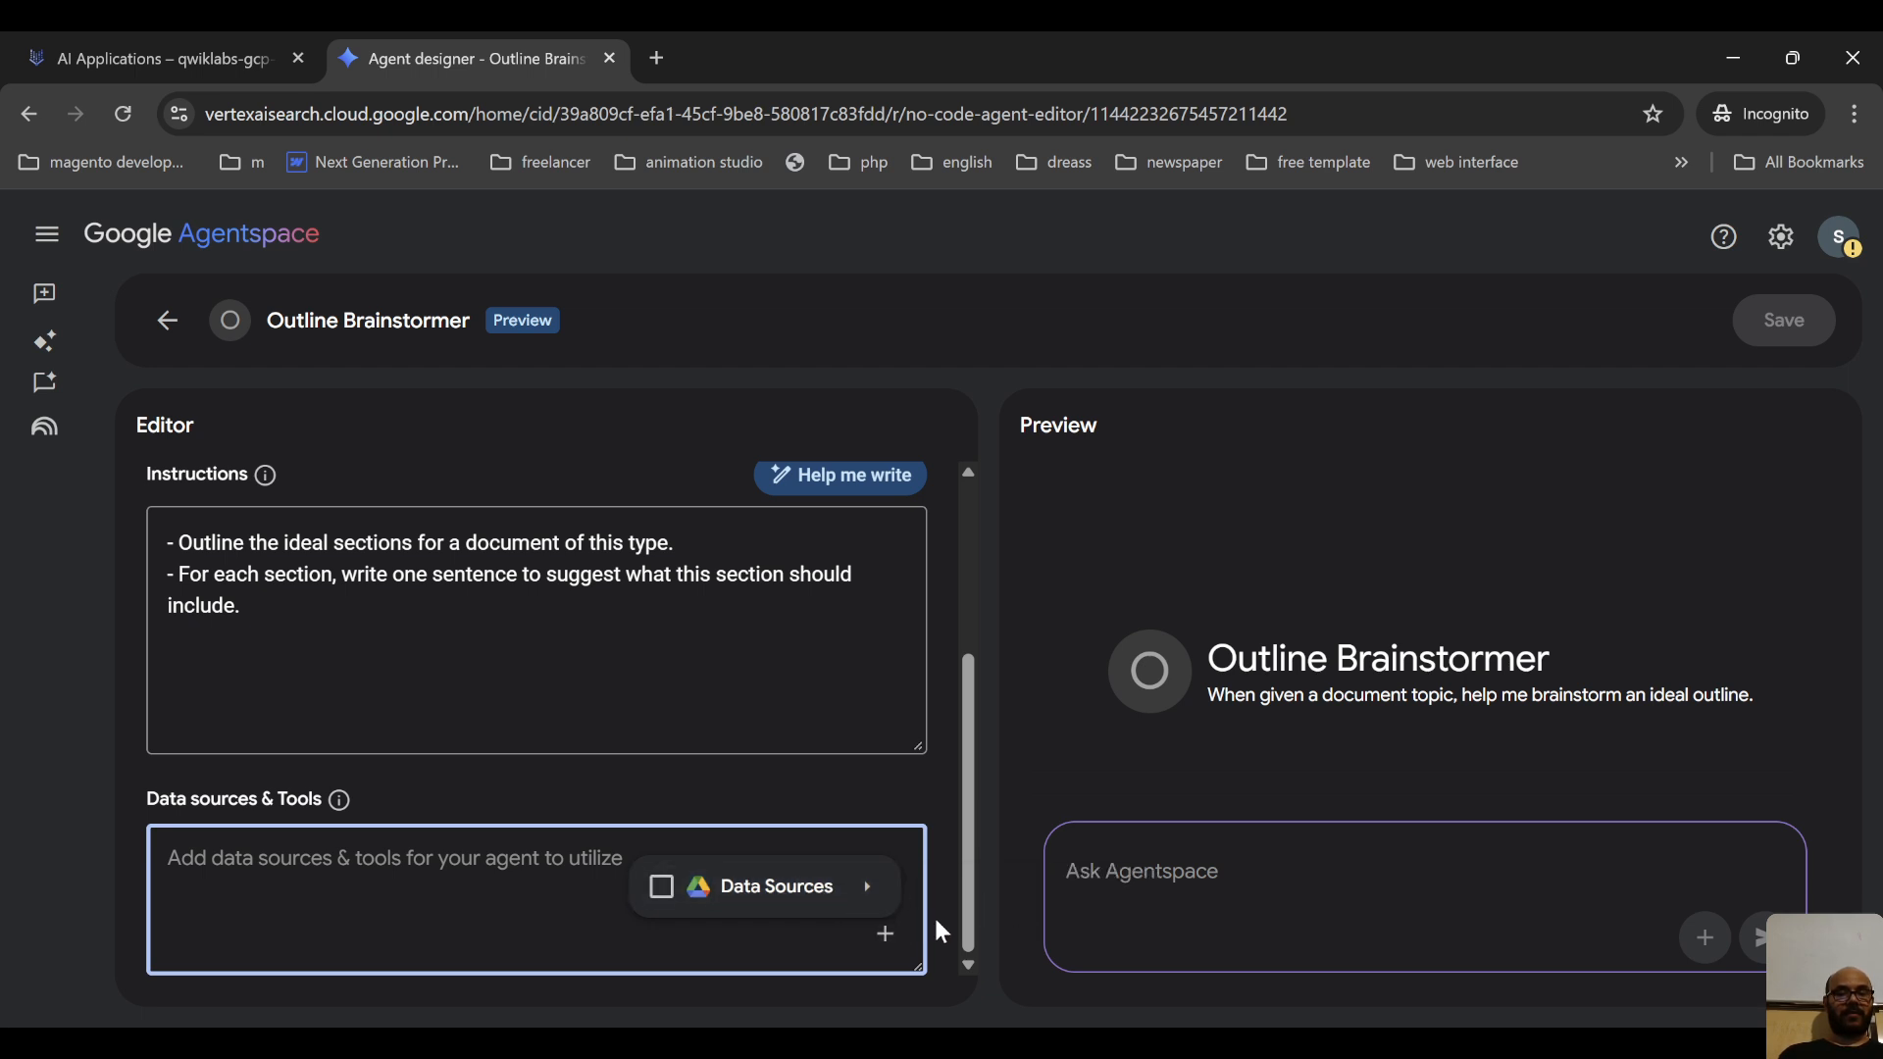
left_click(1010, 895)
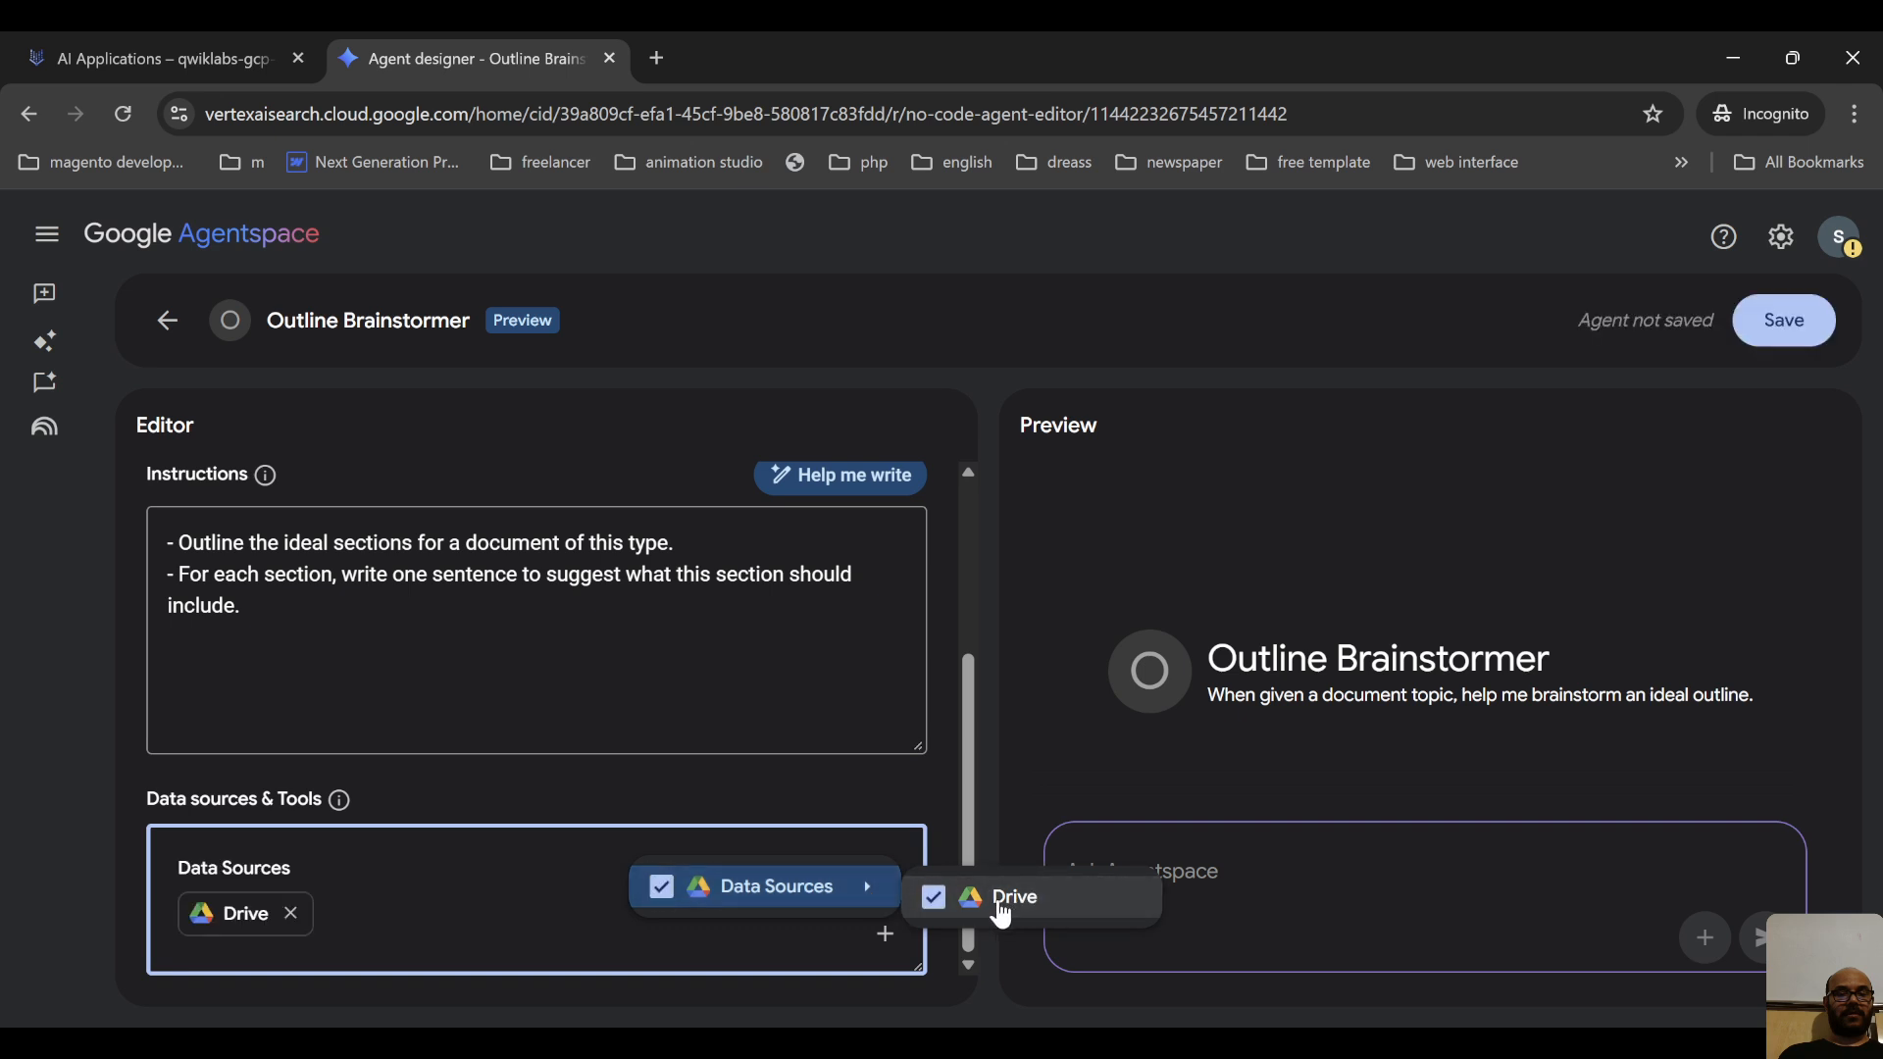
left_click(441, 889)
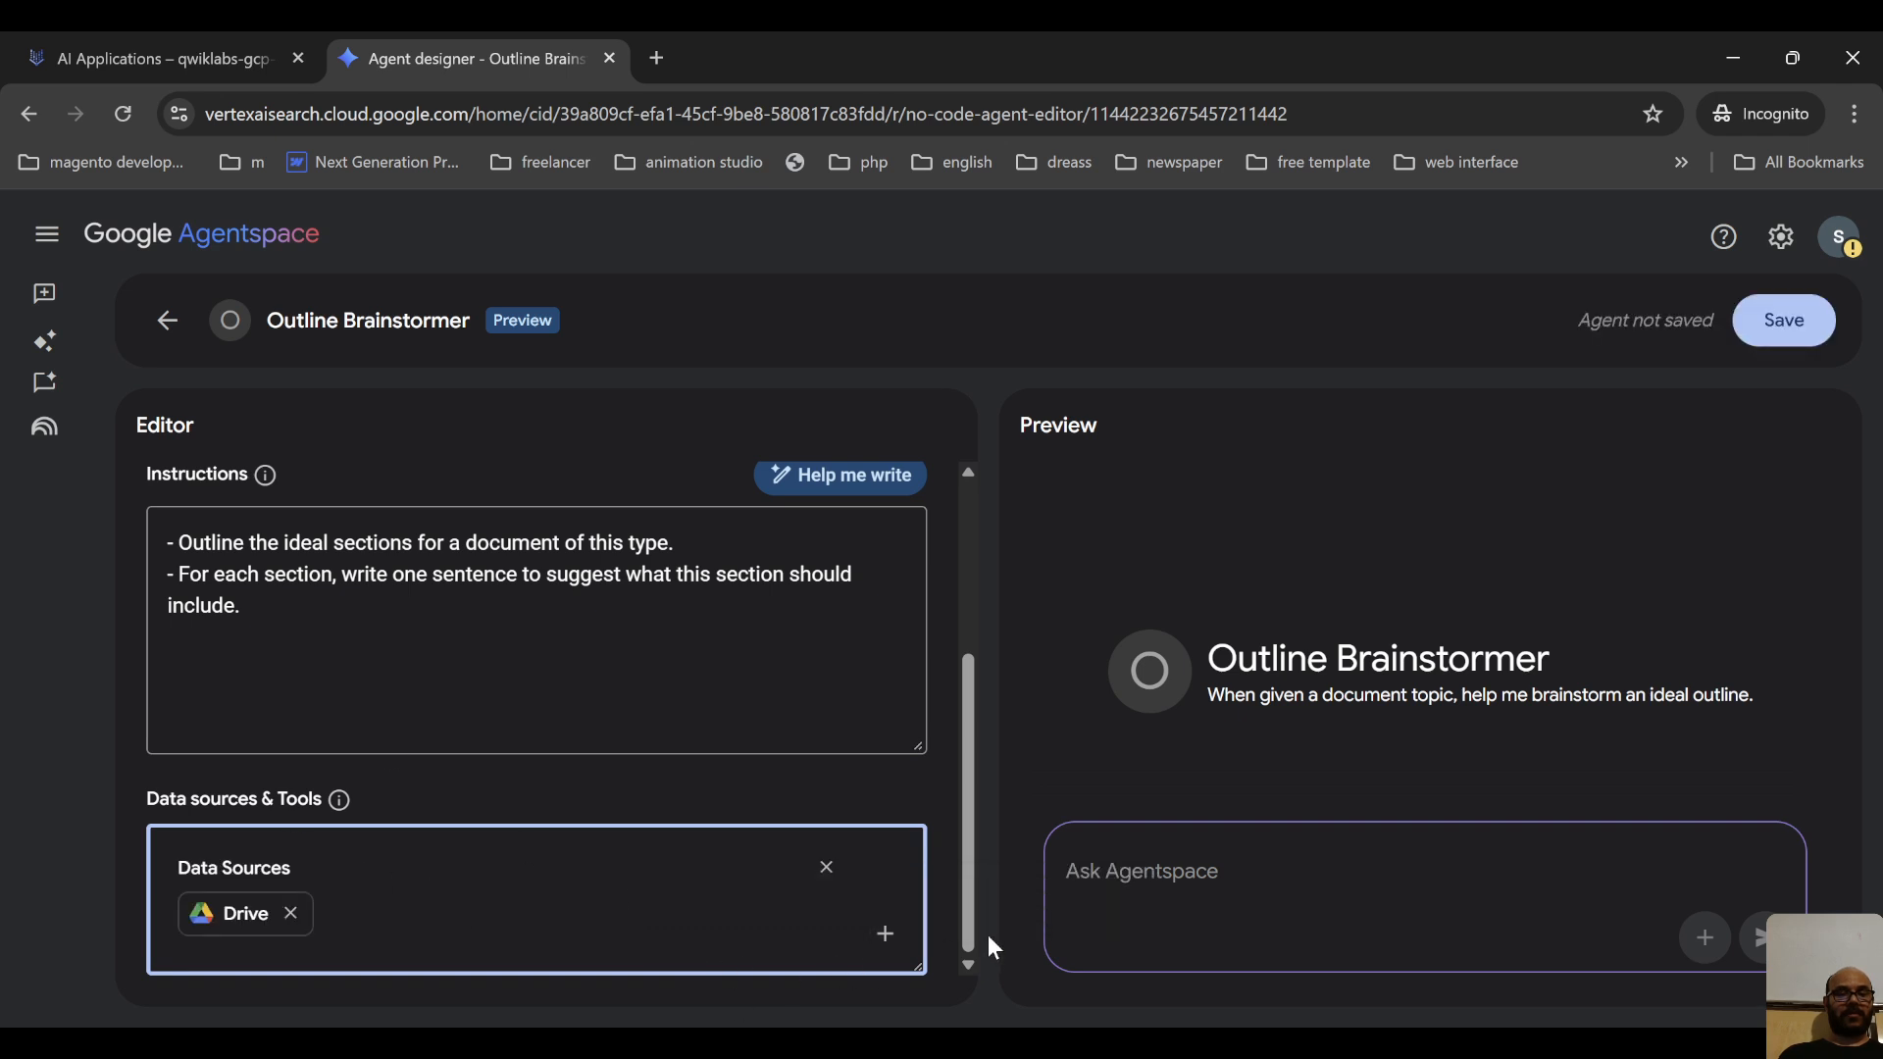
left_click(886, 935)
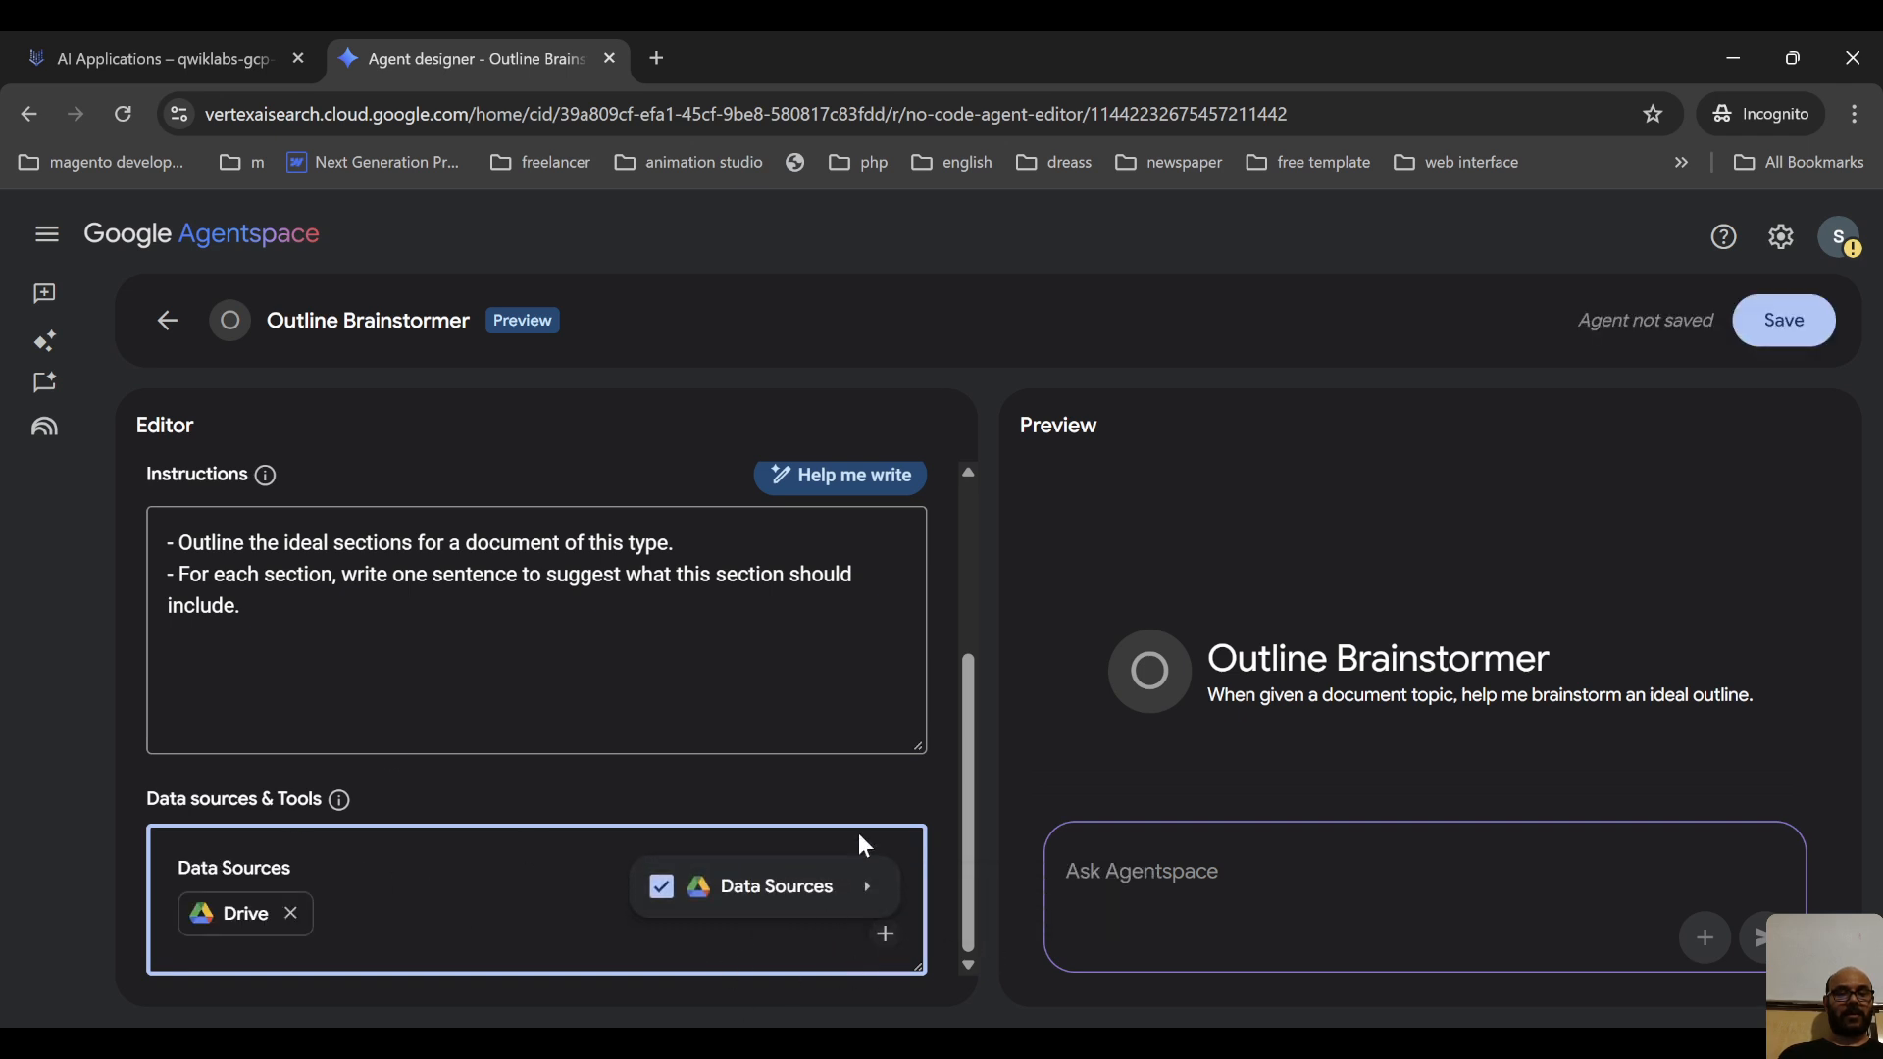
left_click(684, 959)
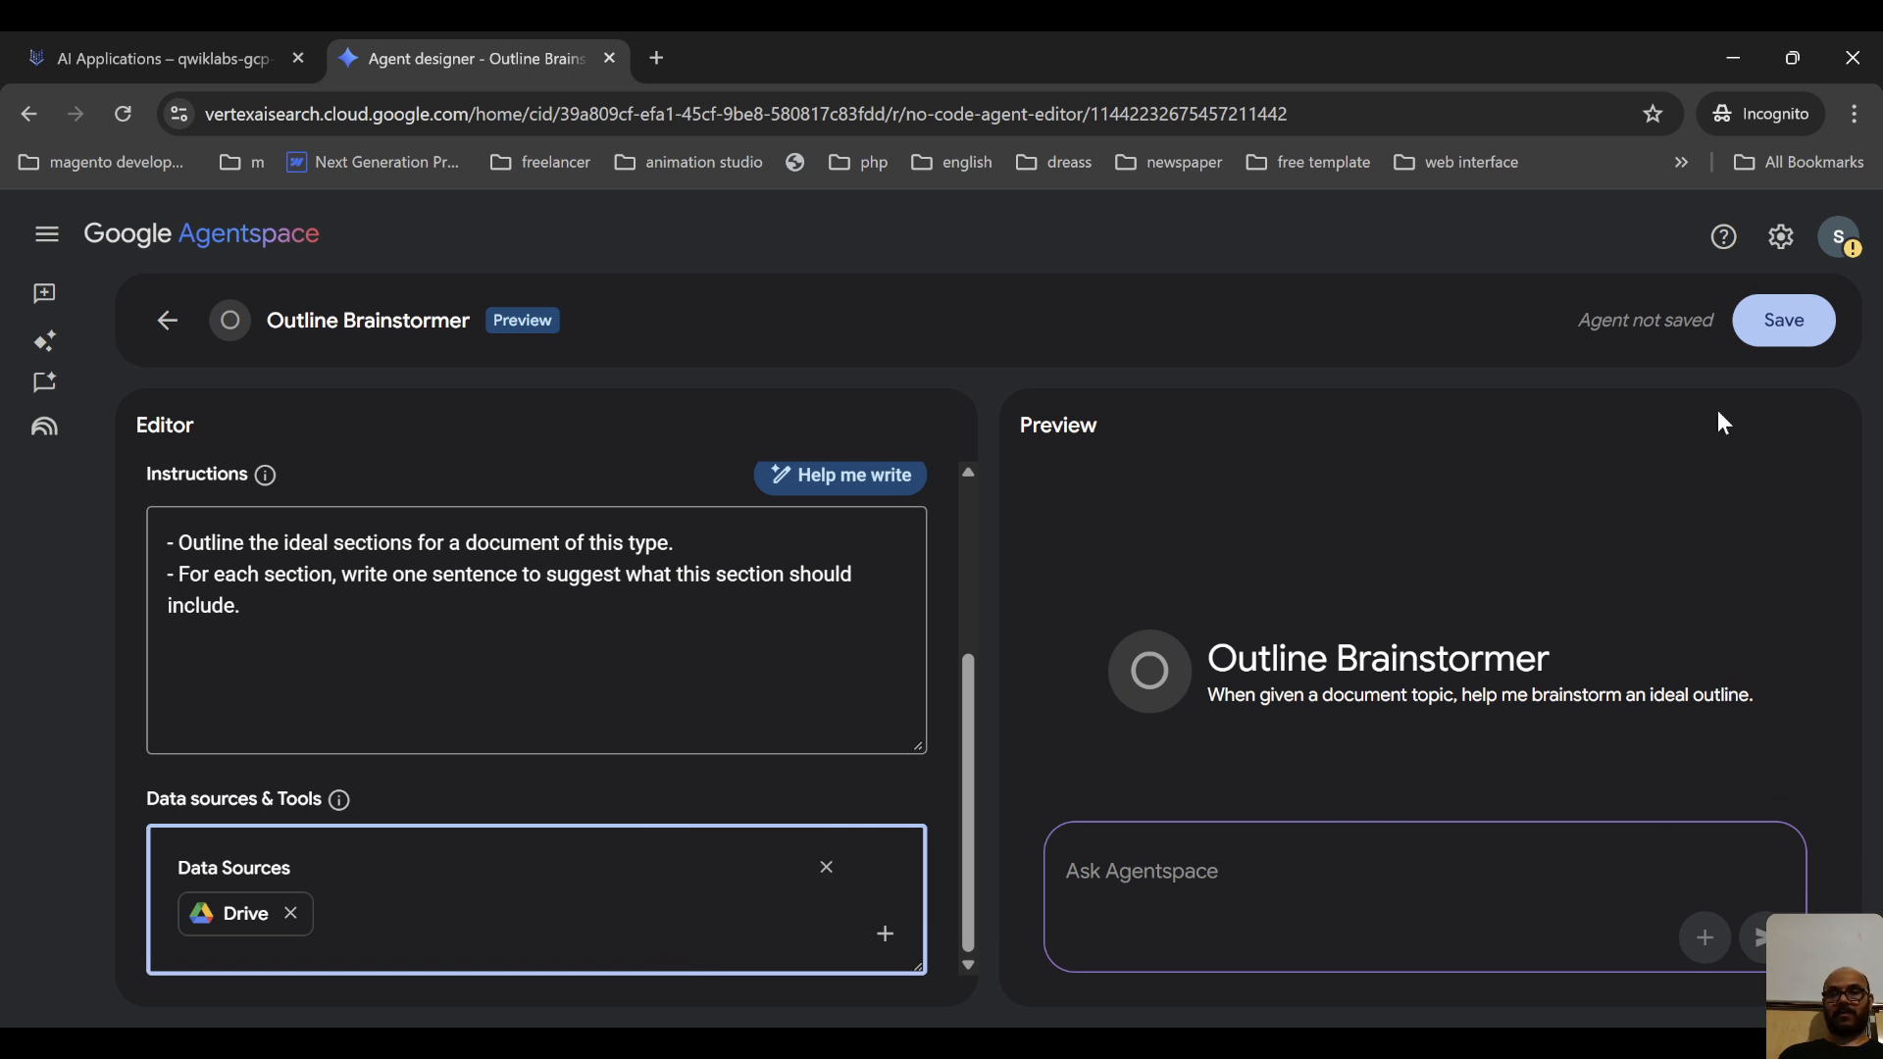
left_click(1324, 867)
key("alt+Tab")
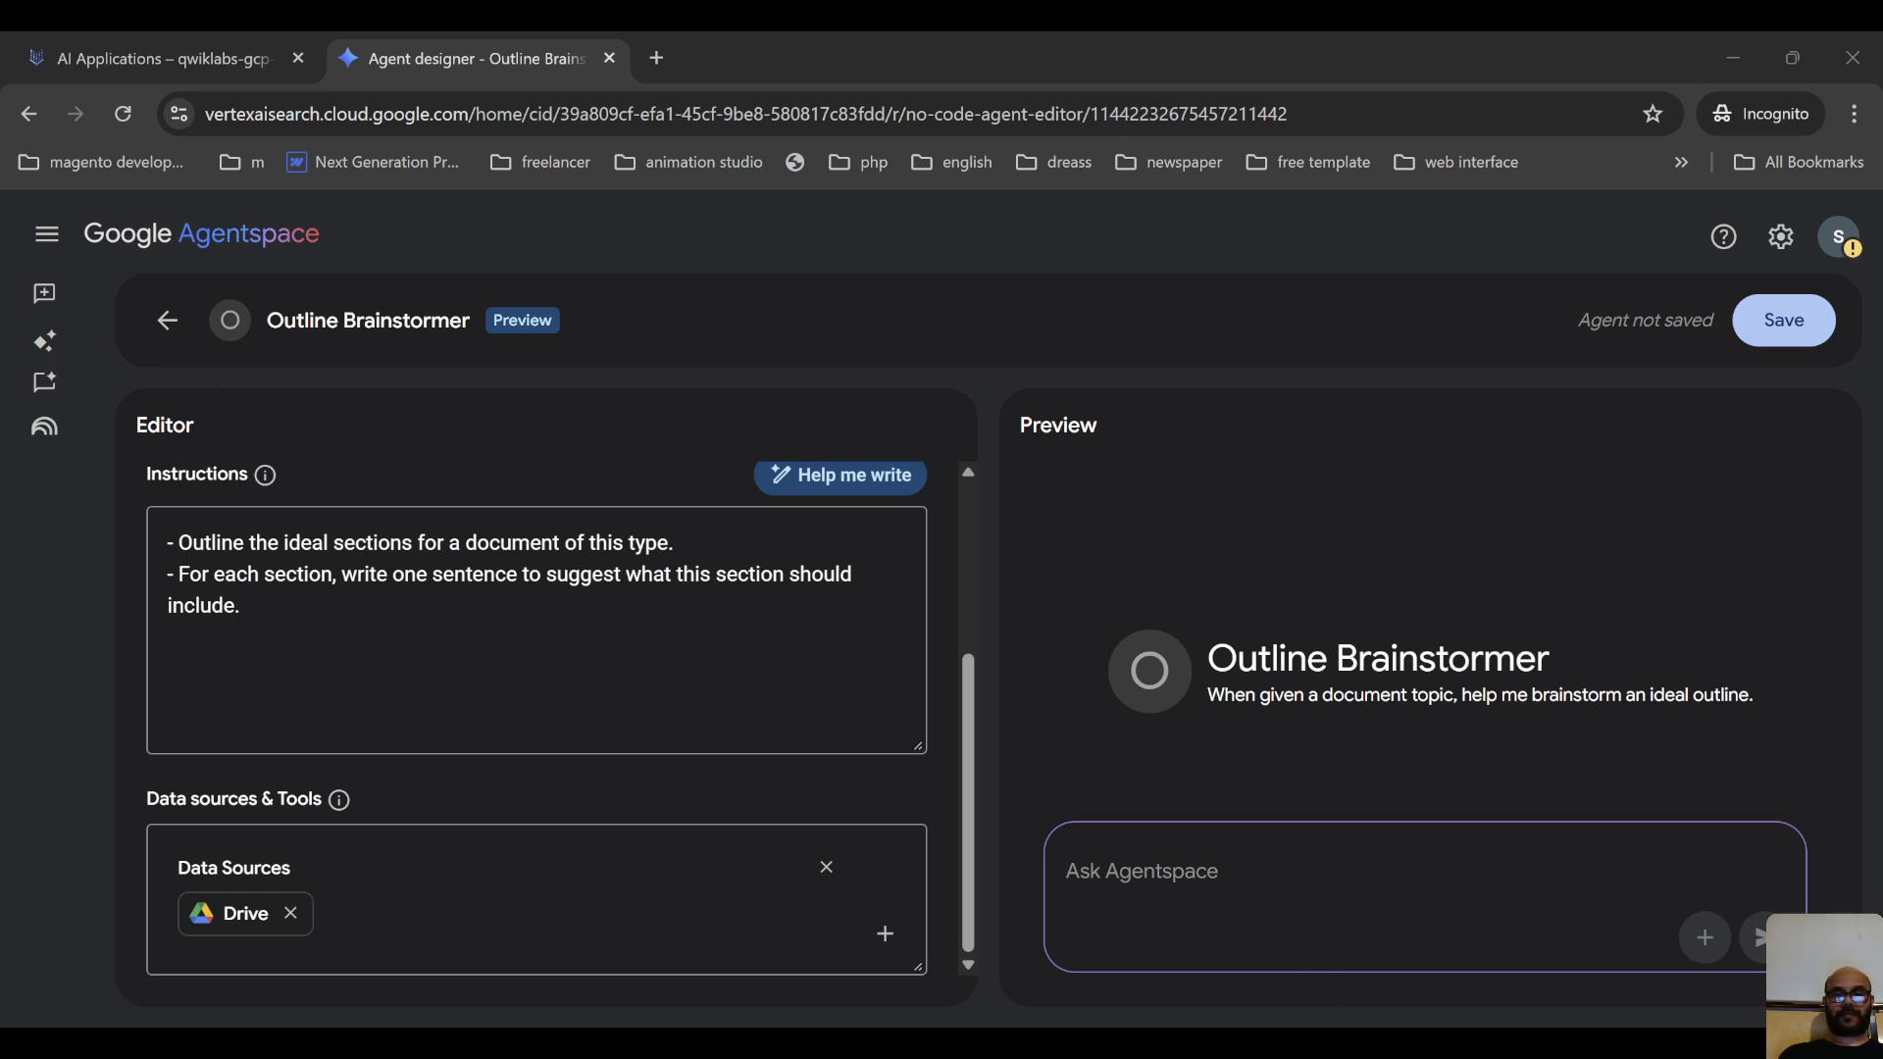
Upload the orange robot image as the Outline Brainstormer agent's icon and save the agent
scroll(925, 425, "up", 3)
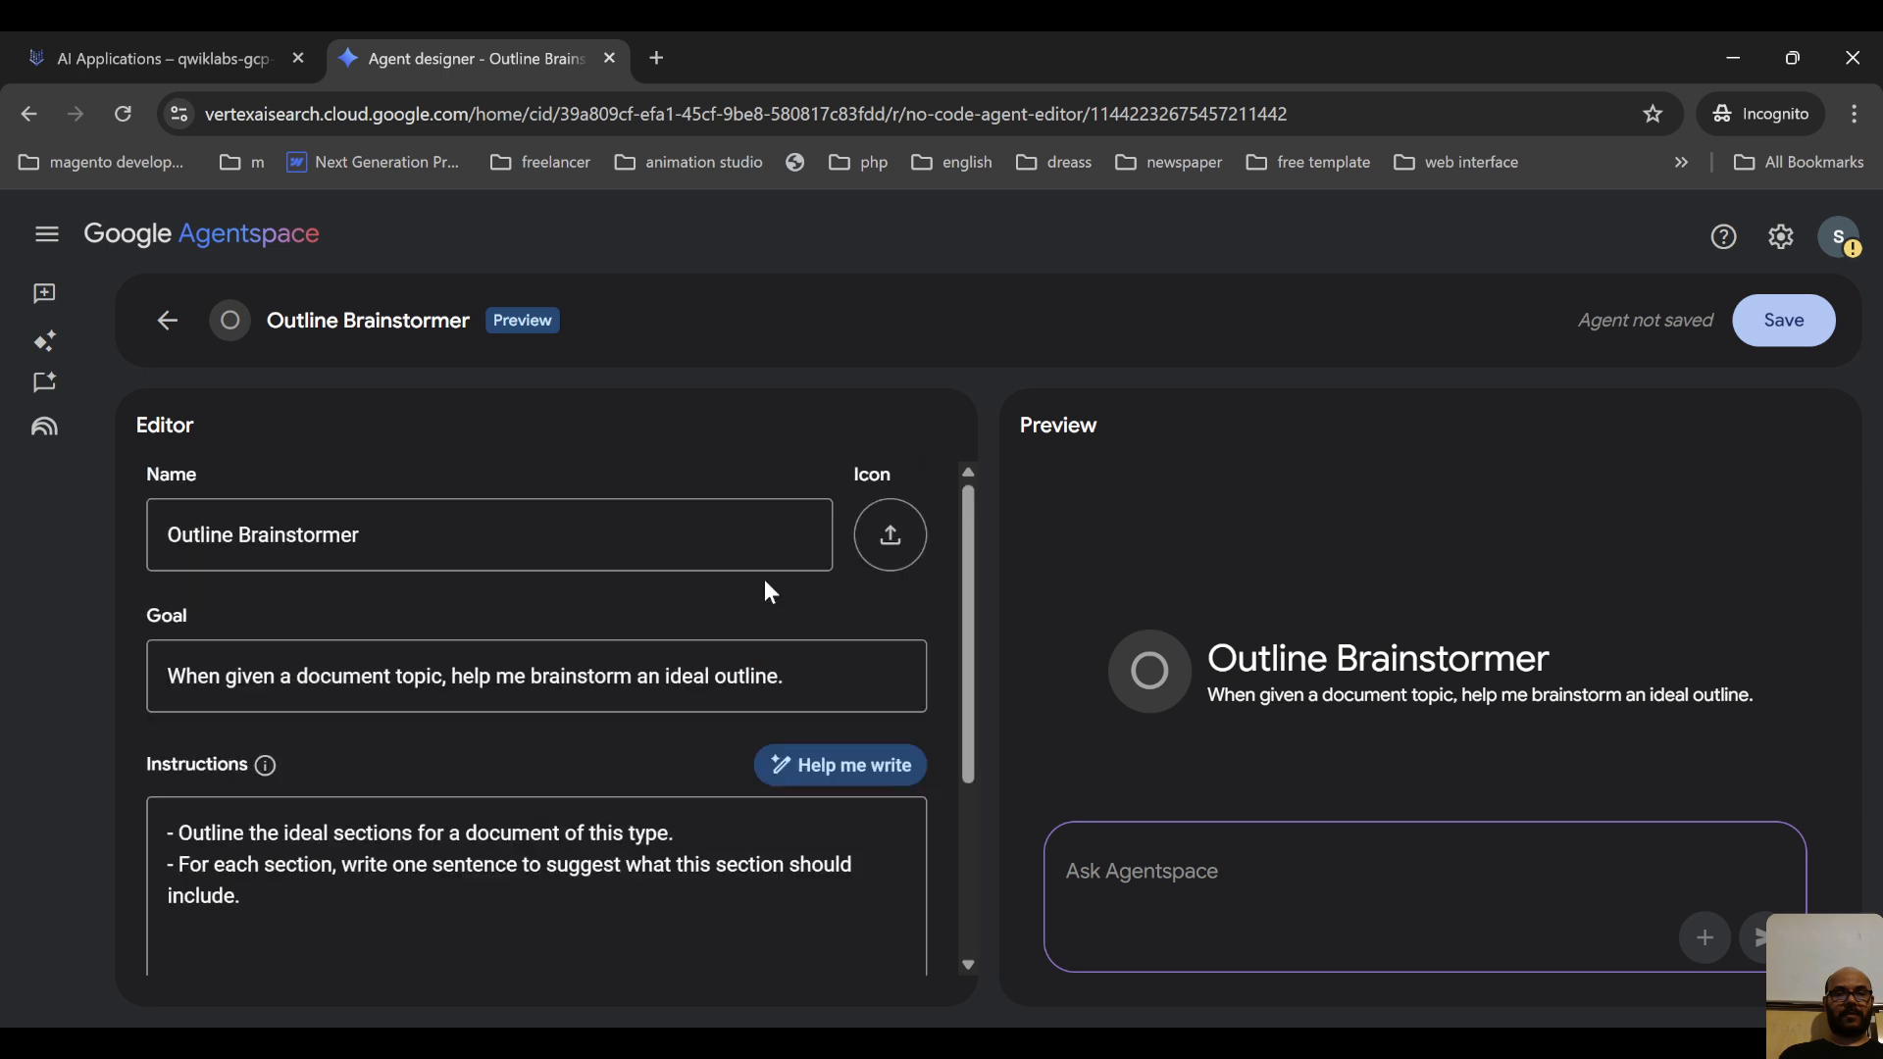
left_click(898, 540)
double_click(630, 166)
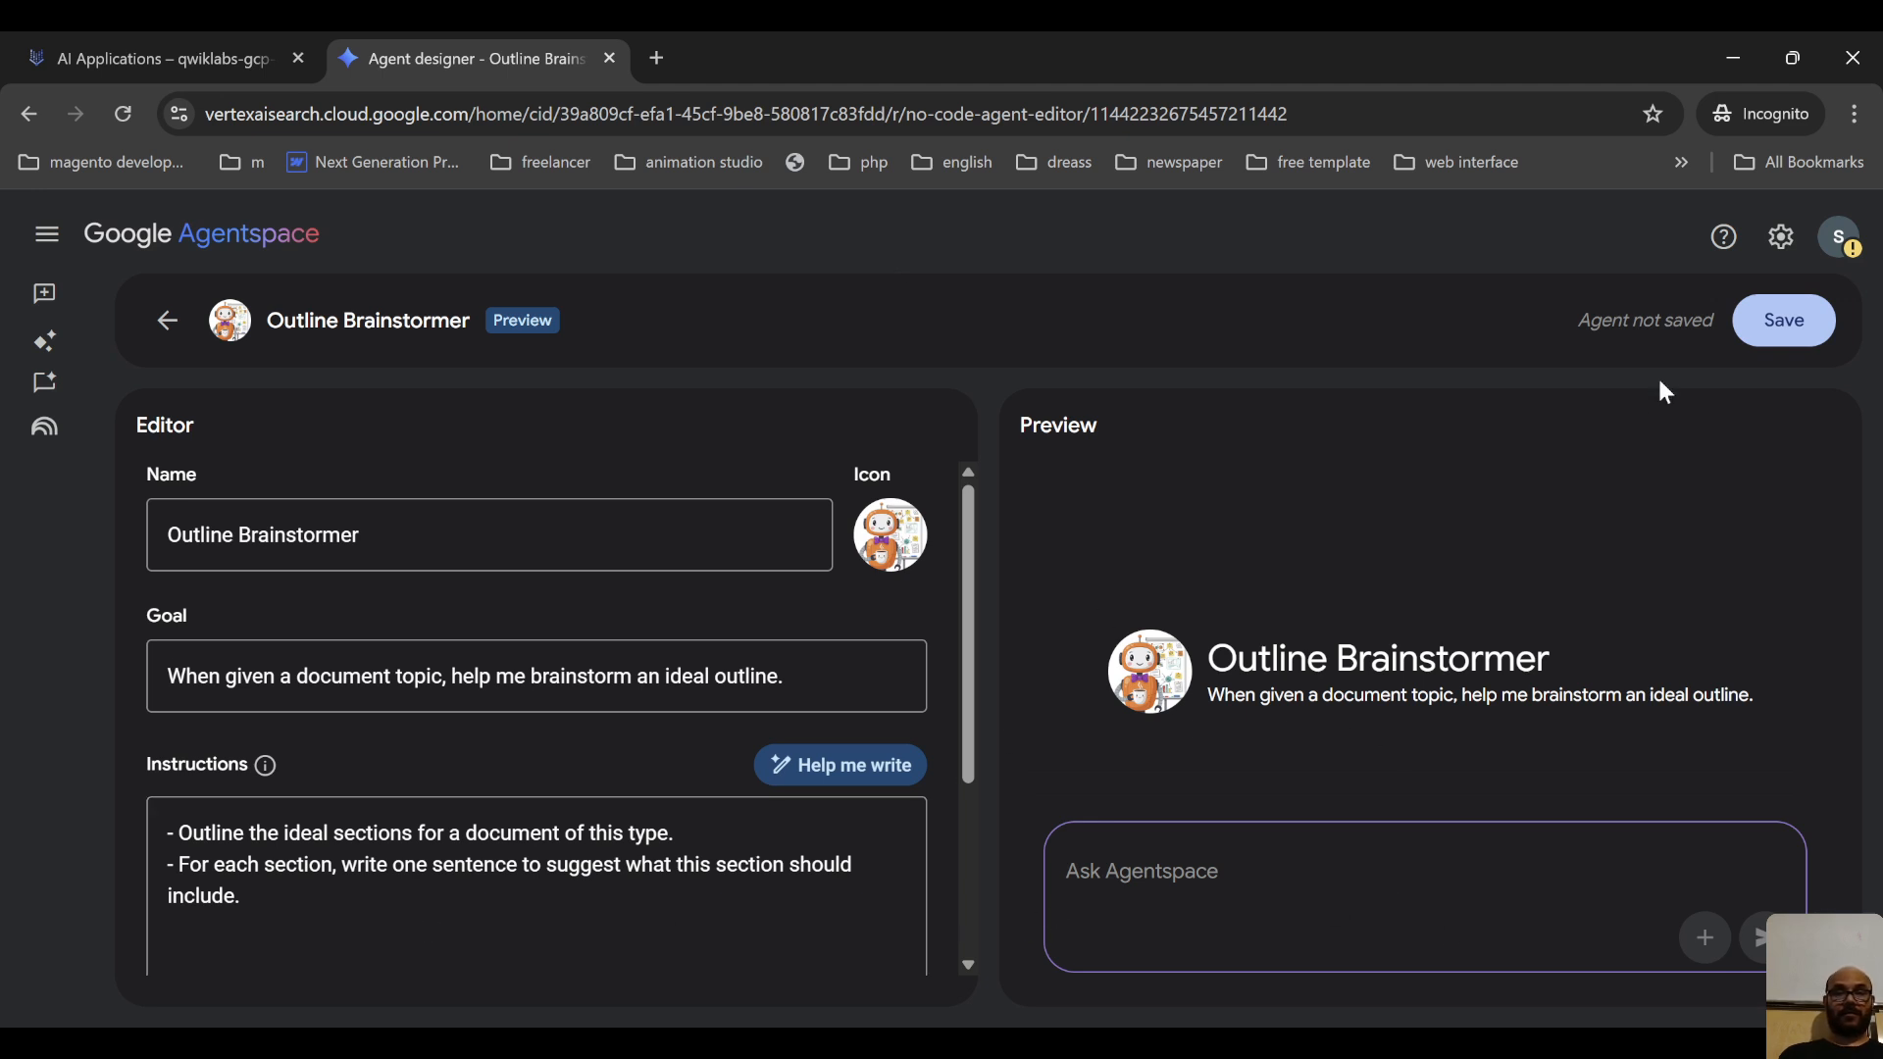
left_click(1781, 324)
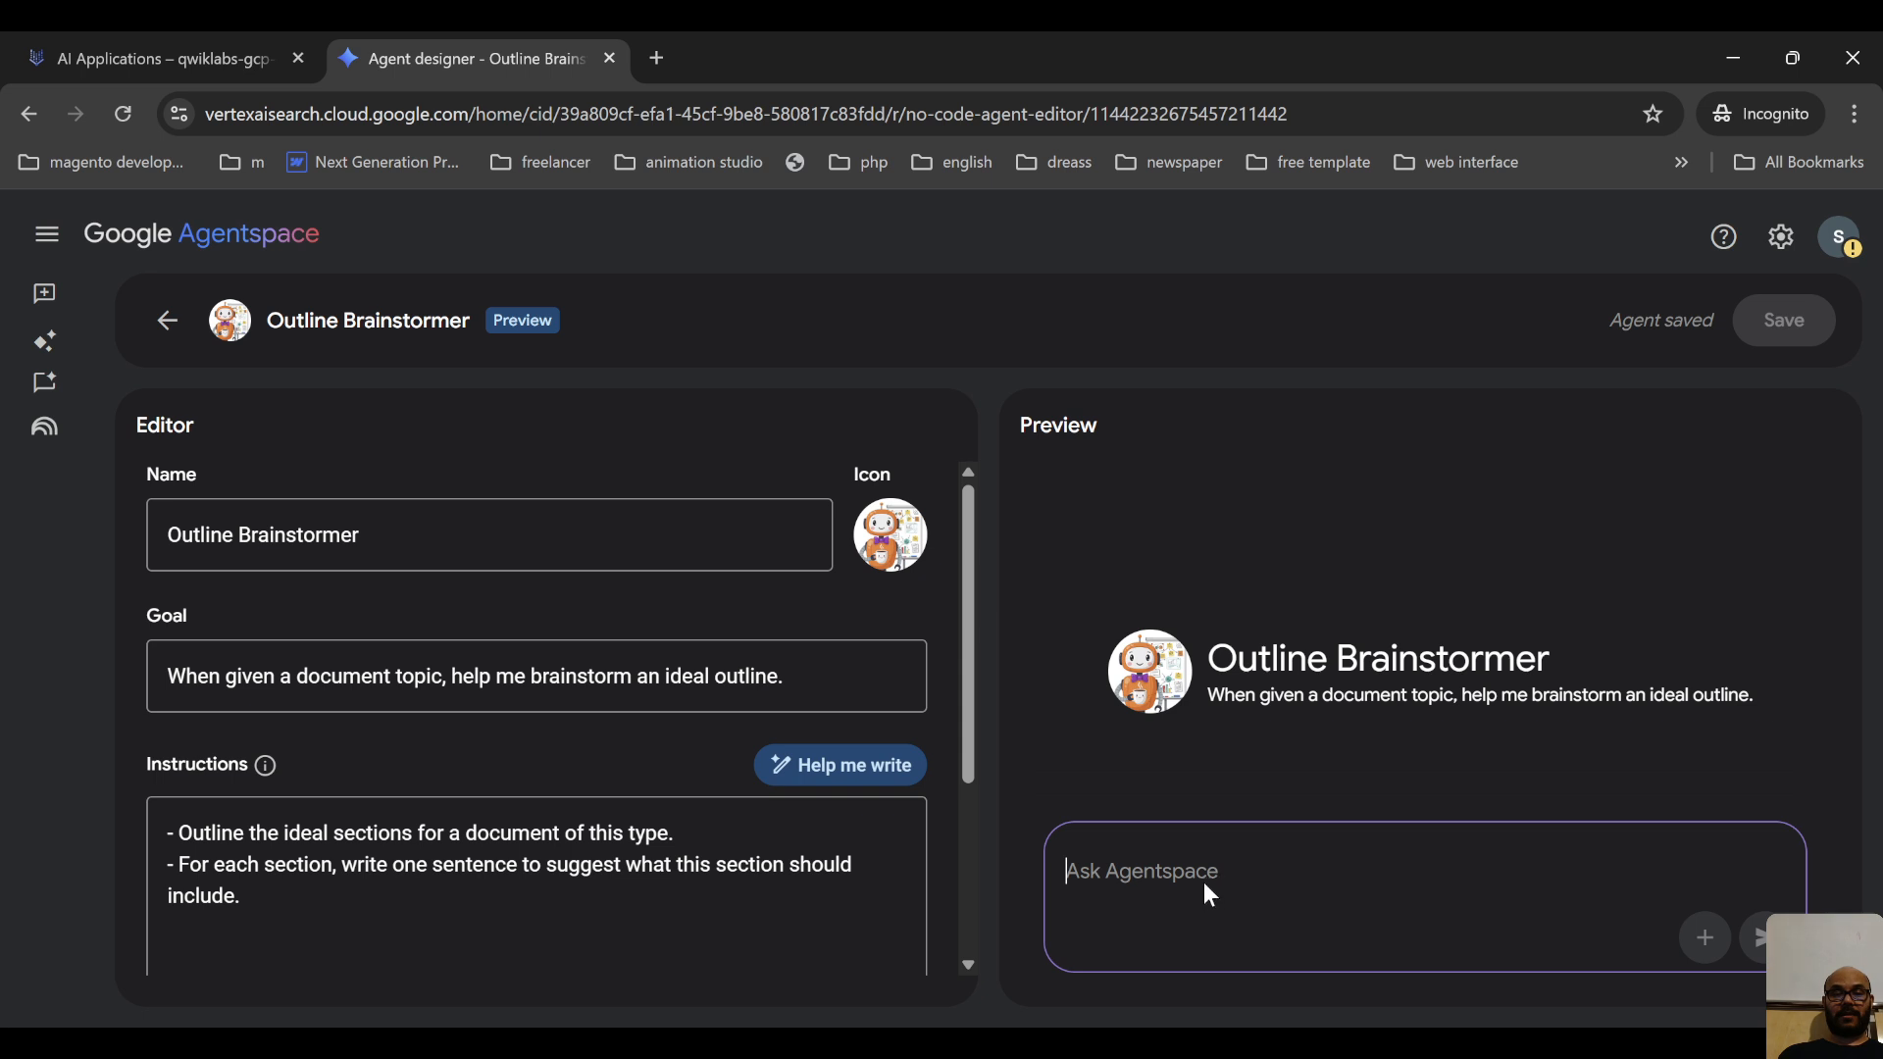
Ask the agent "I need to draft a sales proposal for a Google Cloud project to deploy Agentspace and build 3 custom agents." and read its reply
type("I need to draft a sales proposal for a Google Cloud project to deploy Agentspace and build 3 custom agents.")
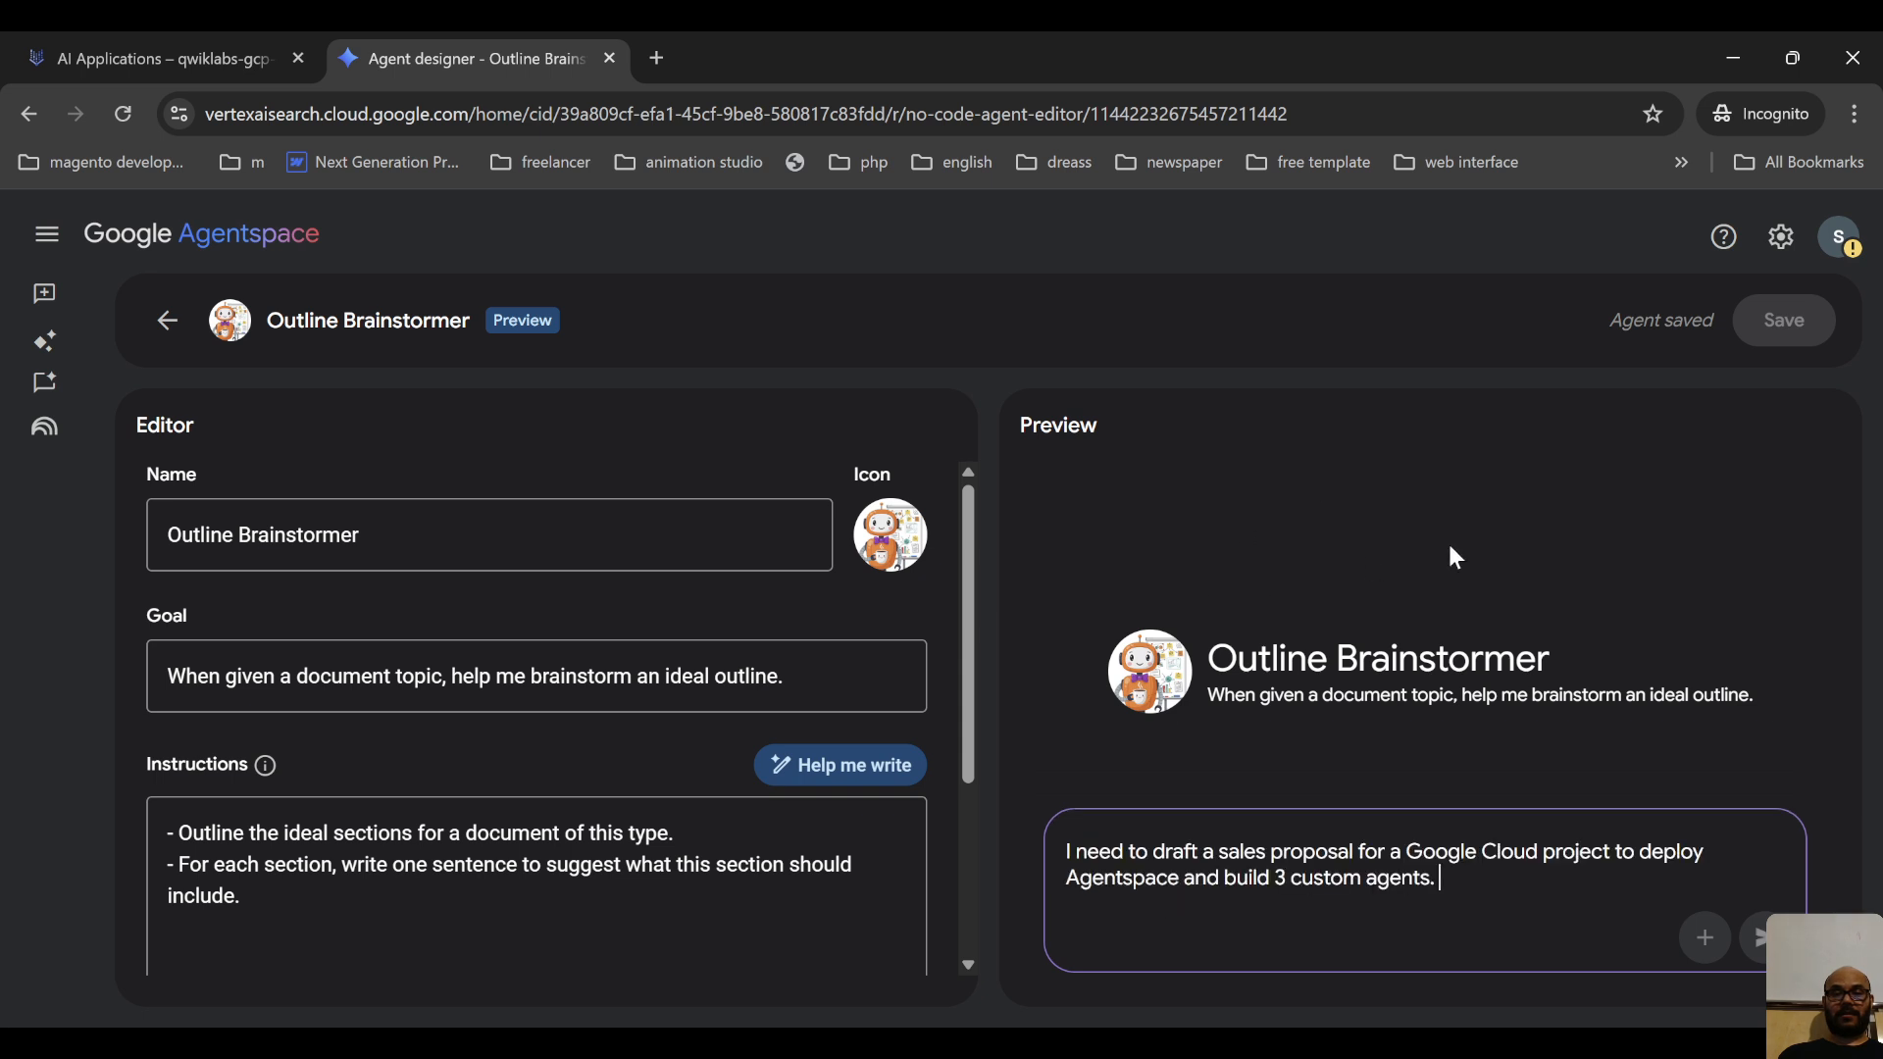
left_click(1763, 937)
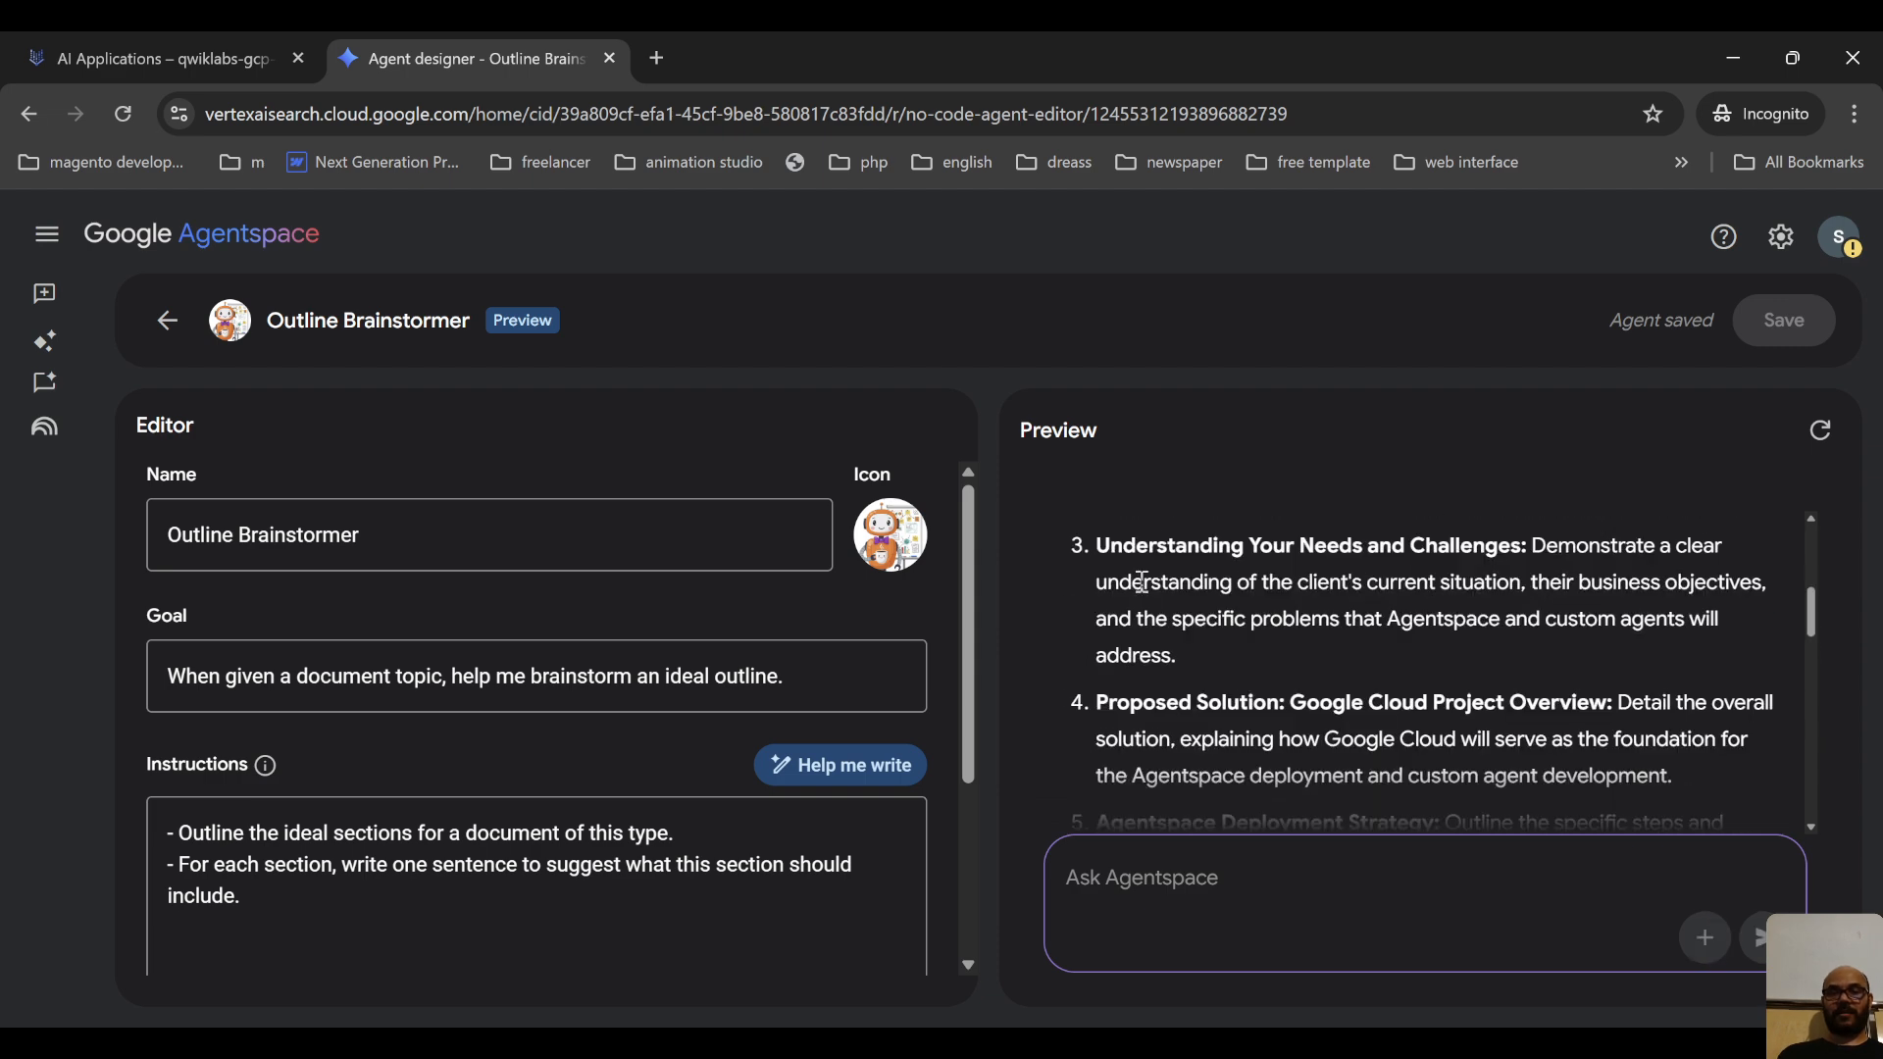
scroll(1343, 588, "down", 10)
scroll(1336, 600, "down", 10)
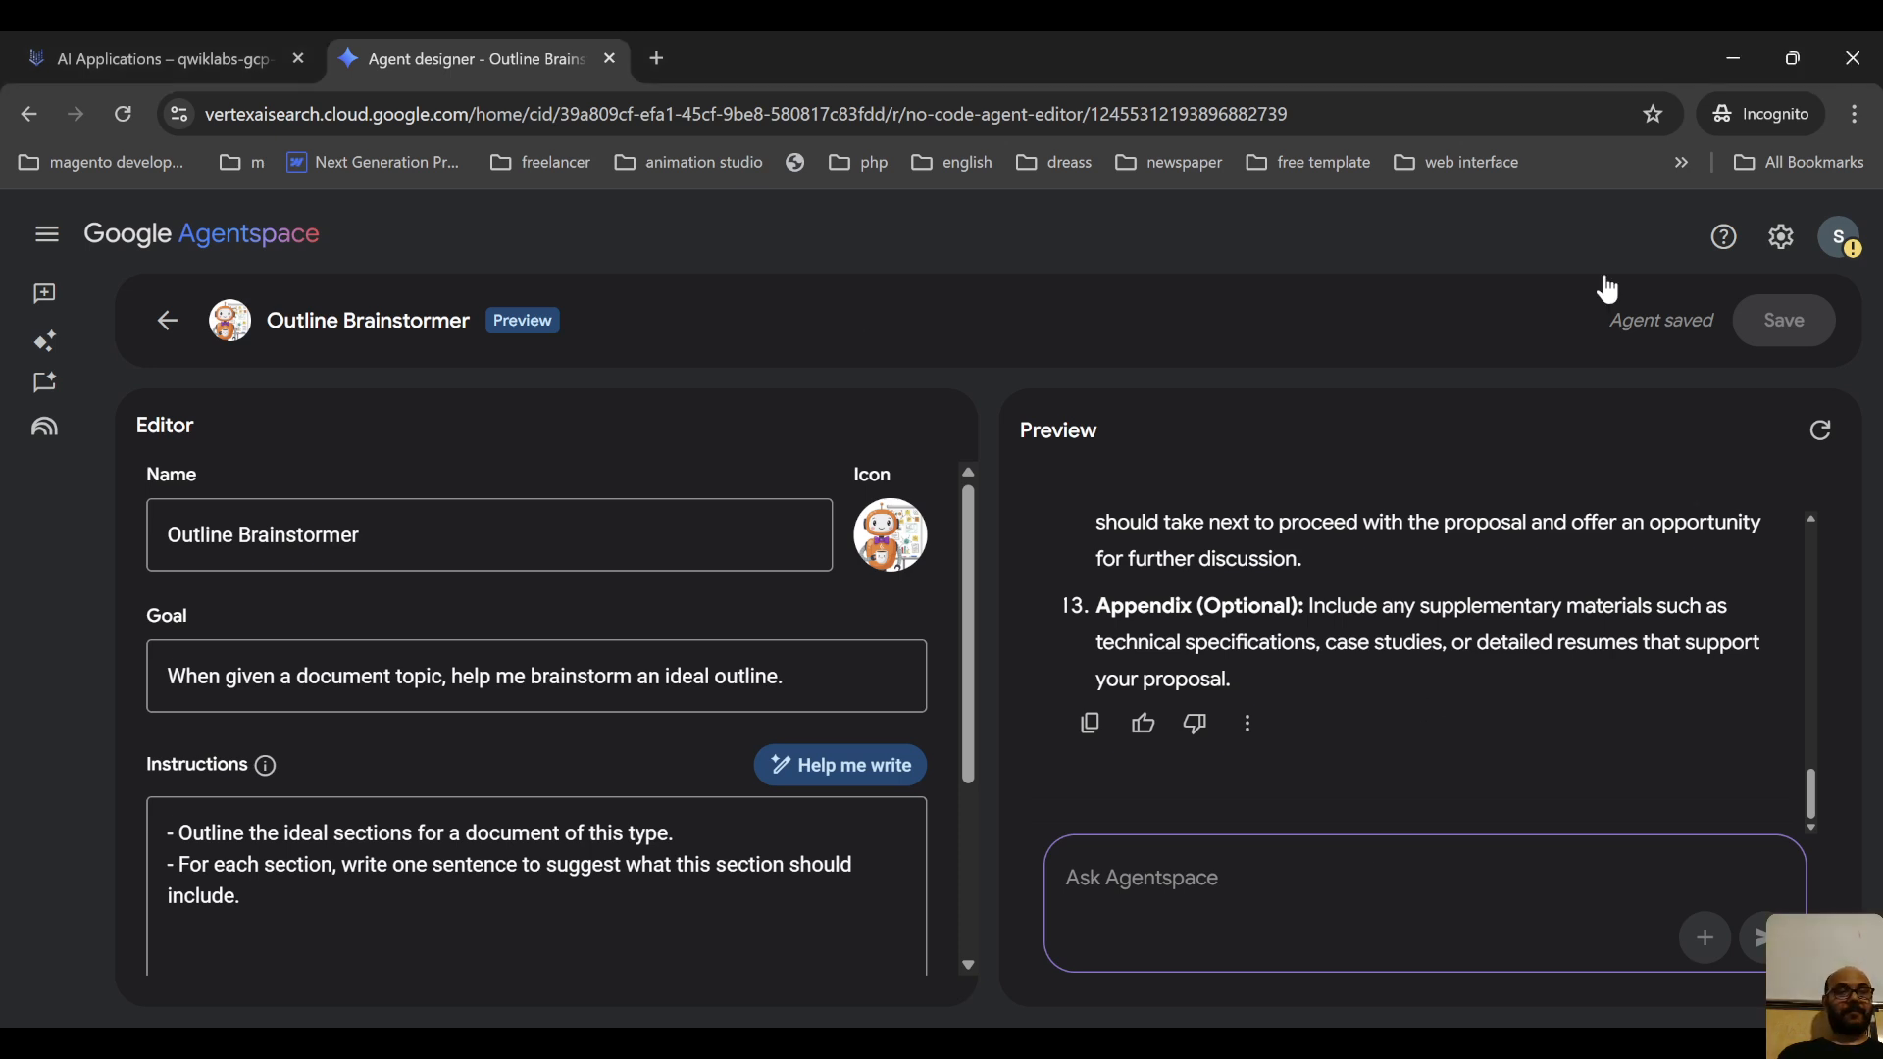
Switch to the AI Applications console, open the Cymbal Shops Agentspace configurations and review the Search UI's general and branding settings
left_click(160, 41)
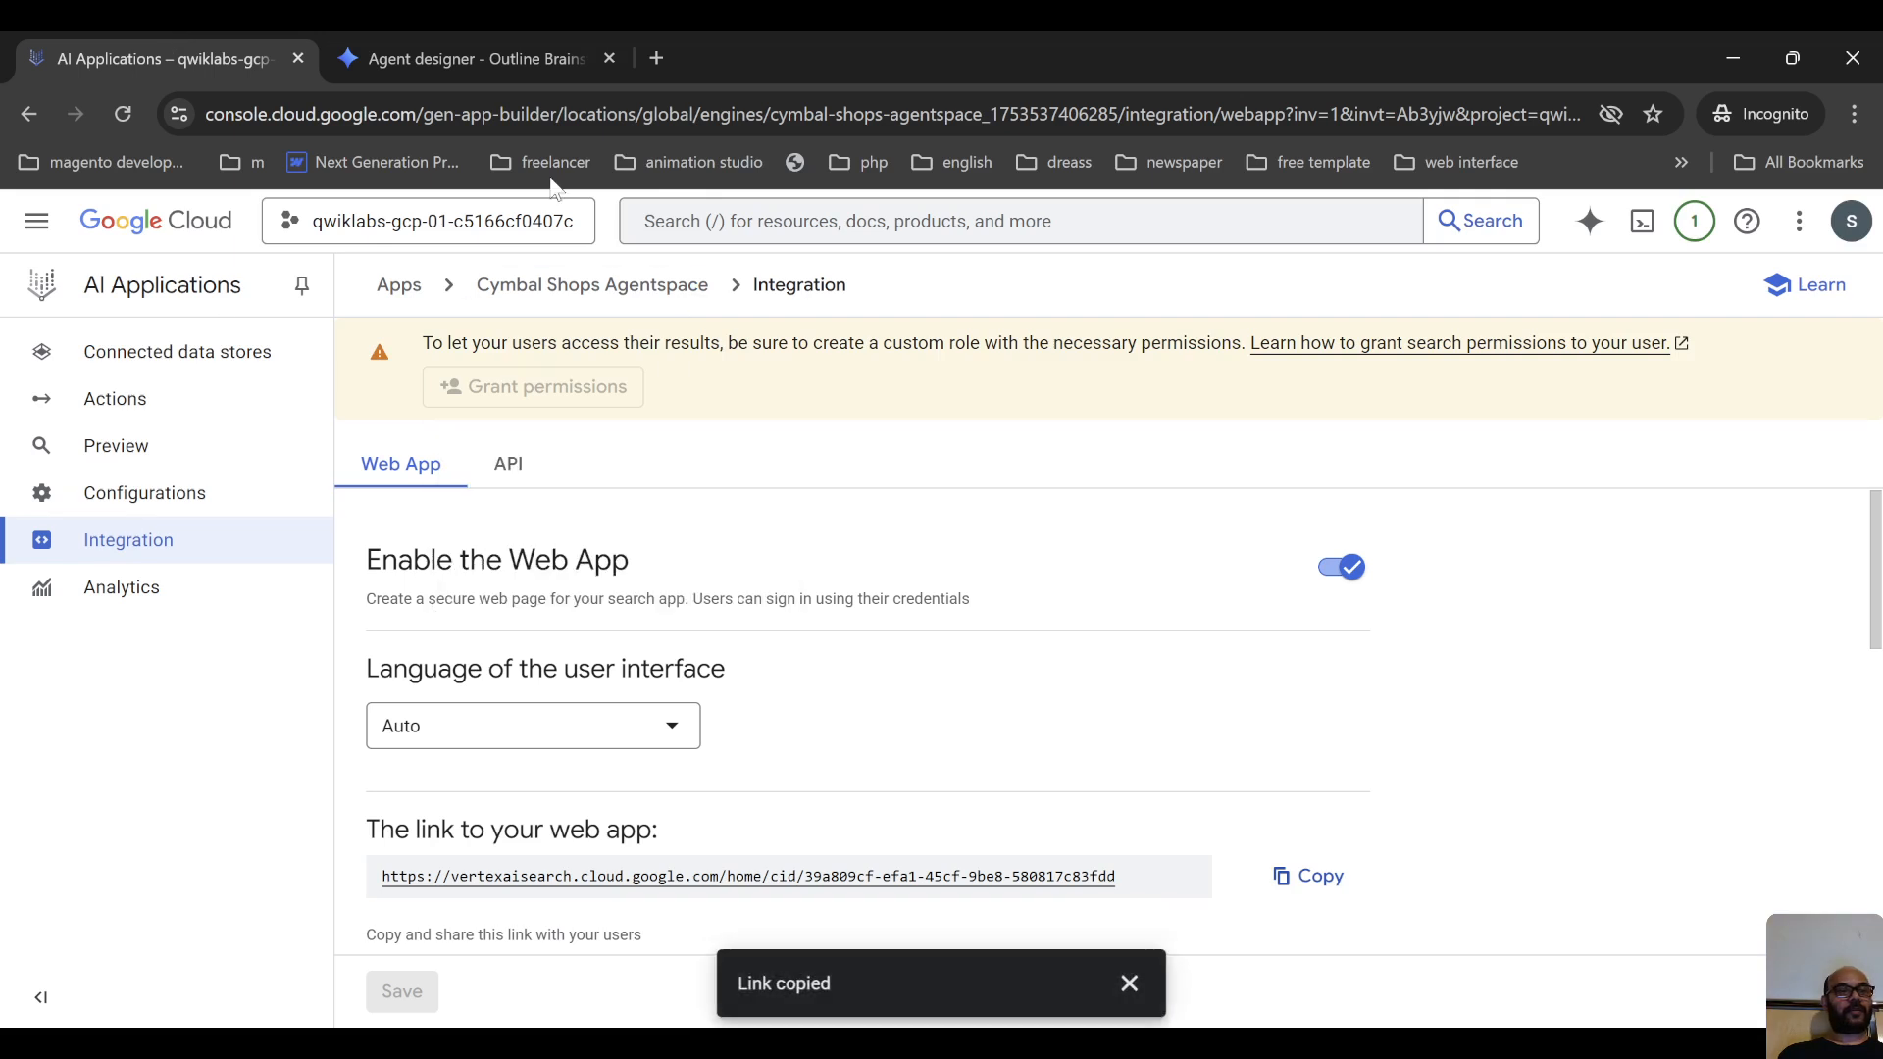
mouse_move(548, 398)
left_click(128, 501)
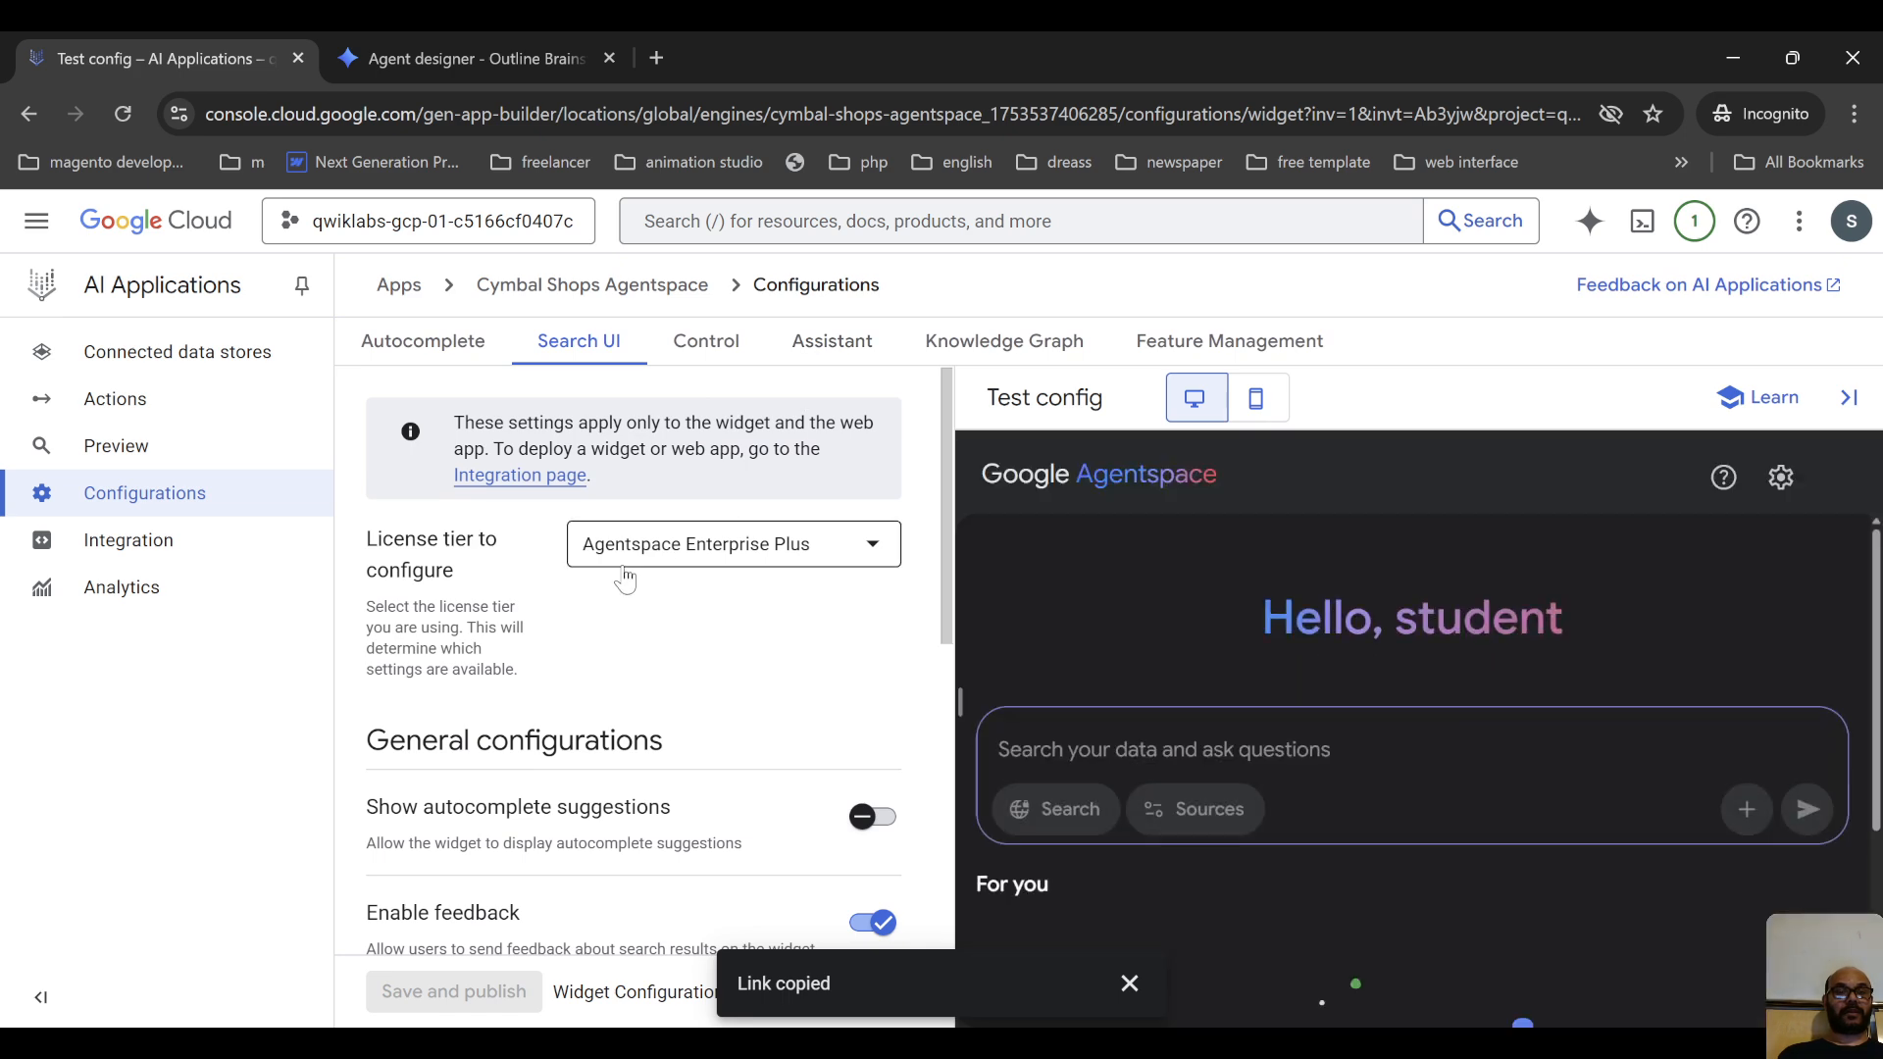
scroll(628, 657, "down", 3)
scroll(649, 673, "down", 4)
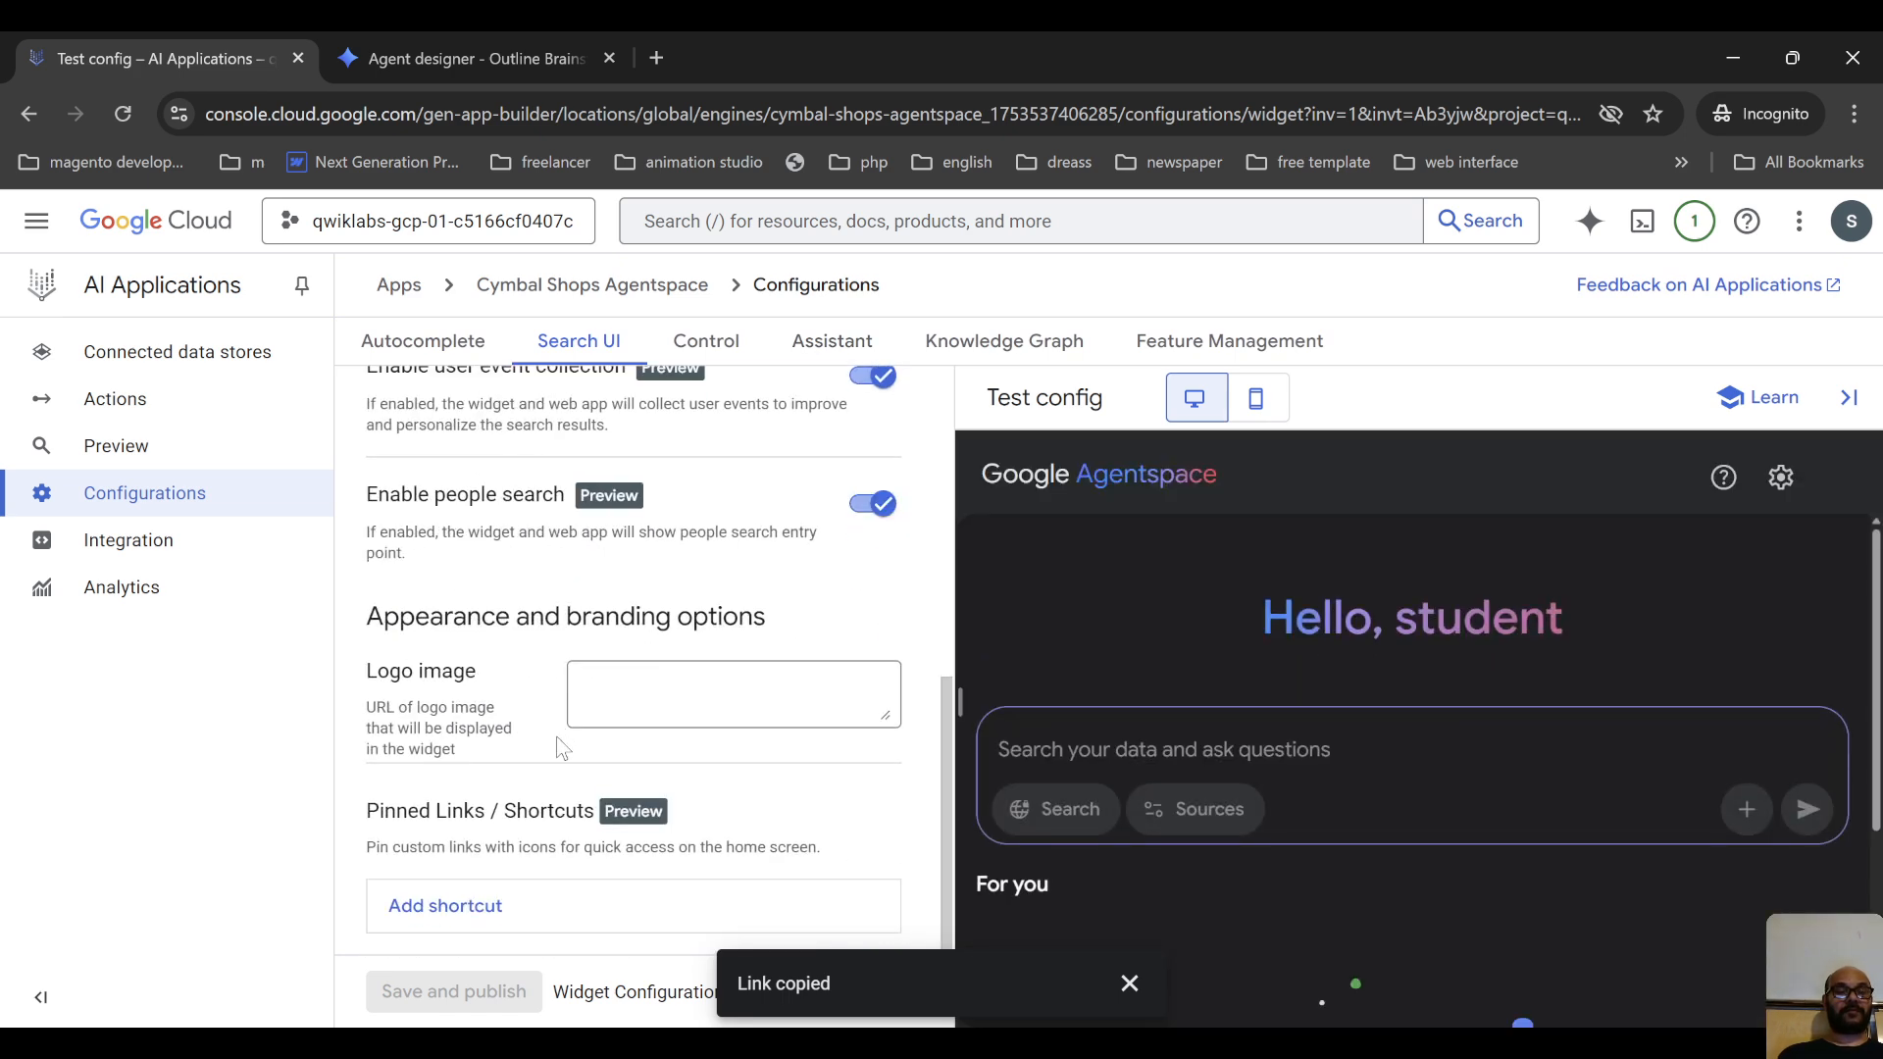
scroll(561, 747, "up", 5)
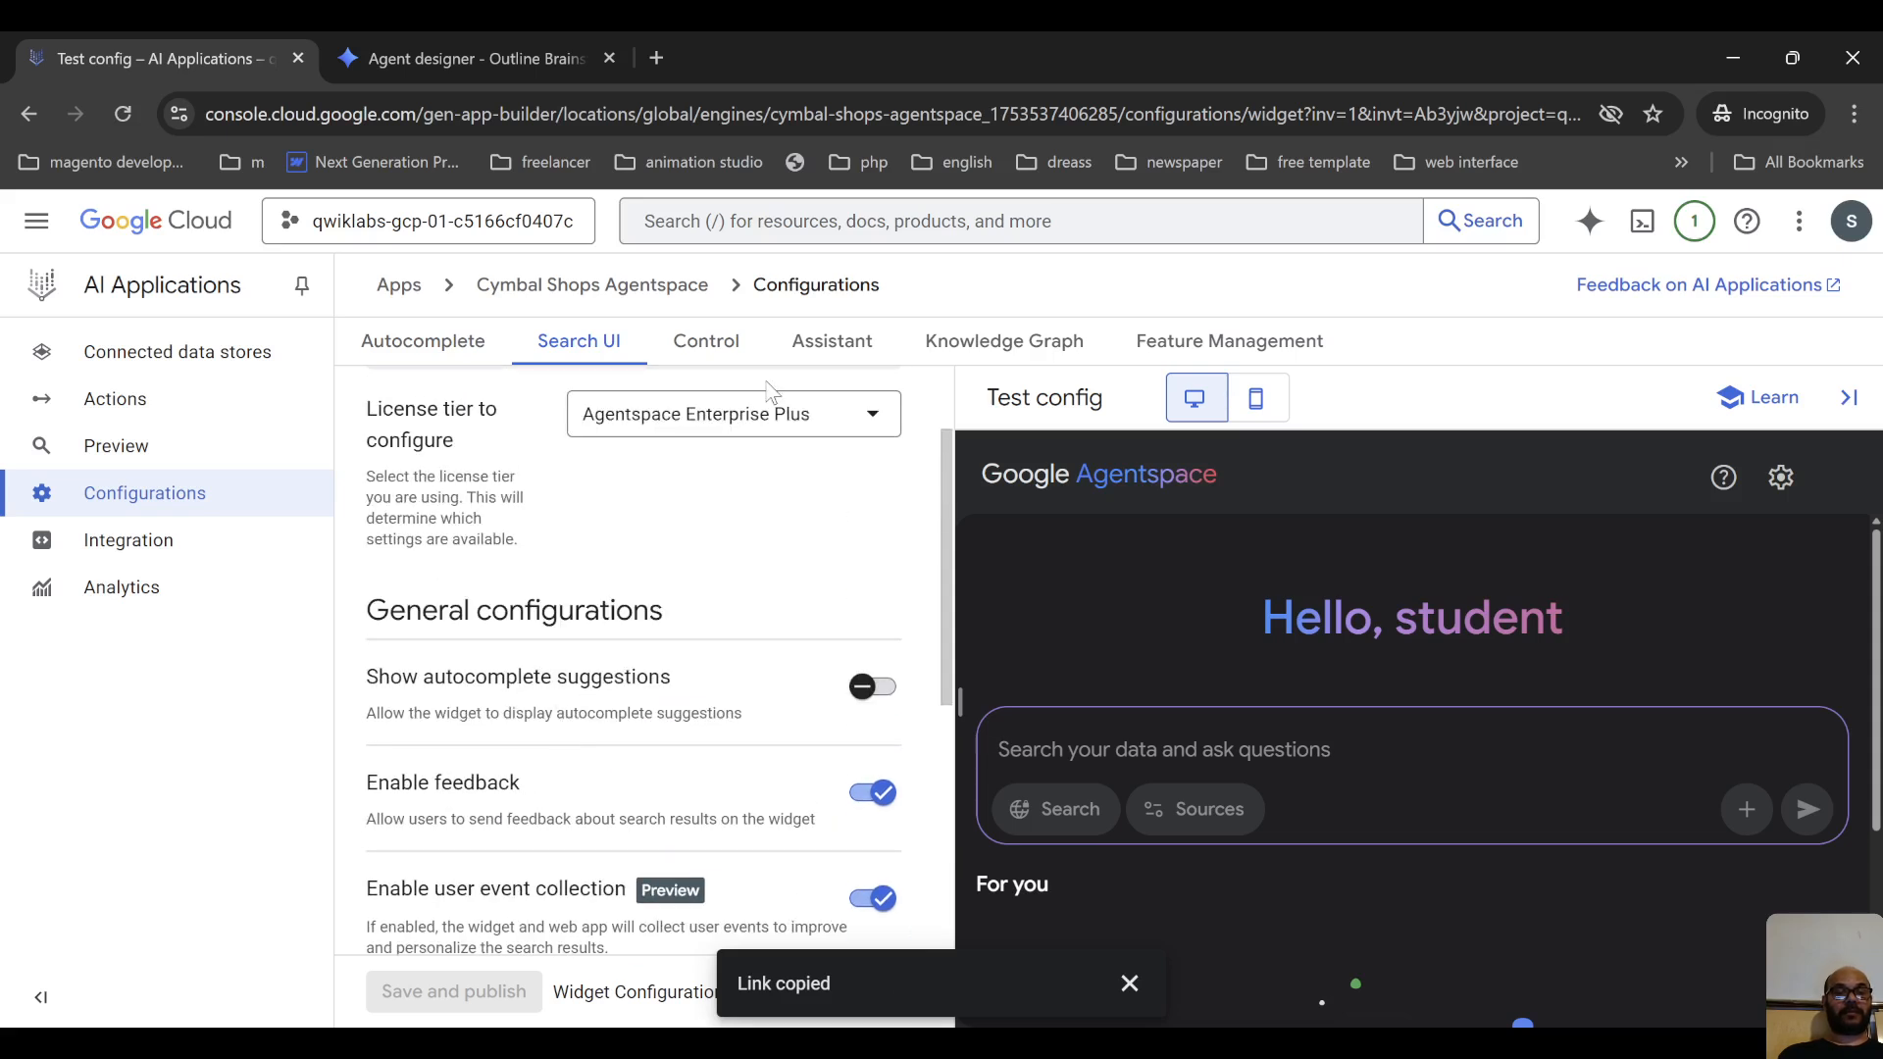
scroll(706, 569, "down", 1)
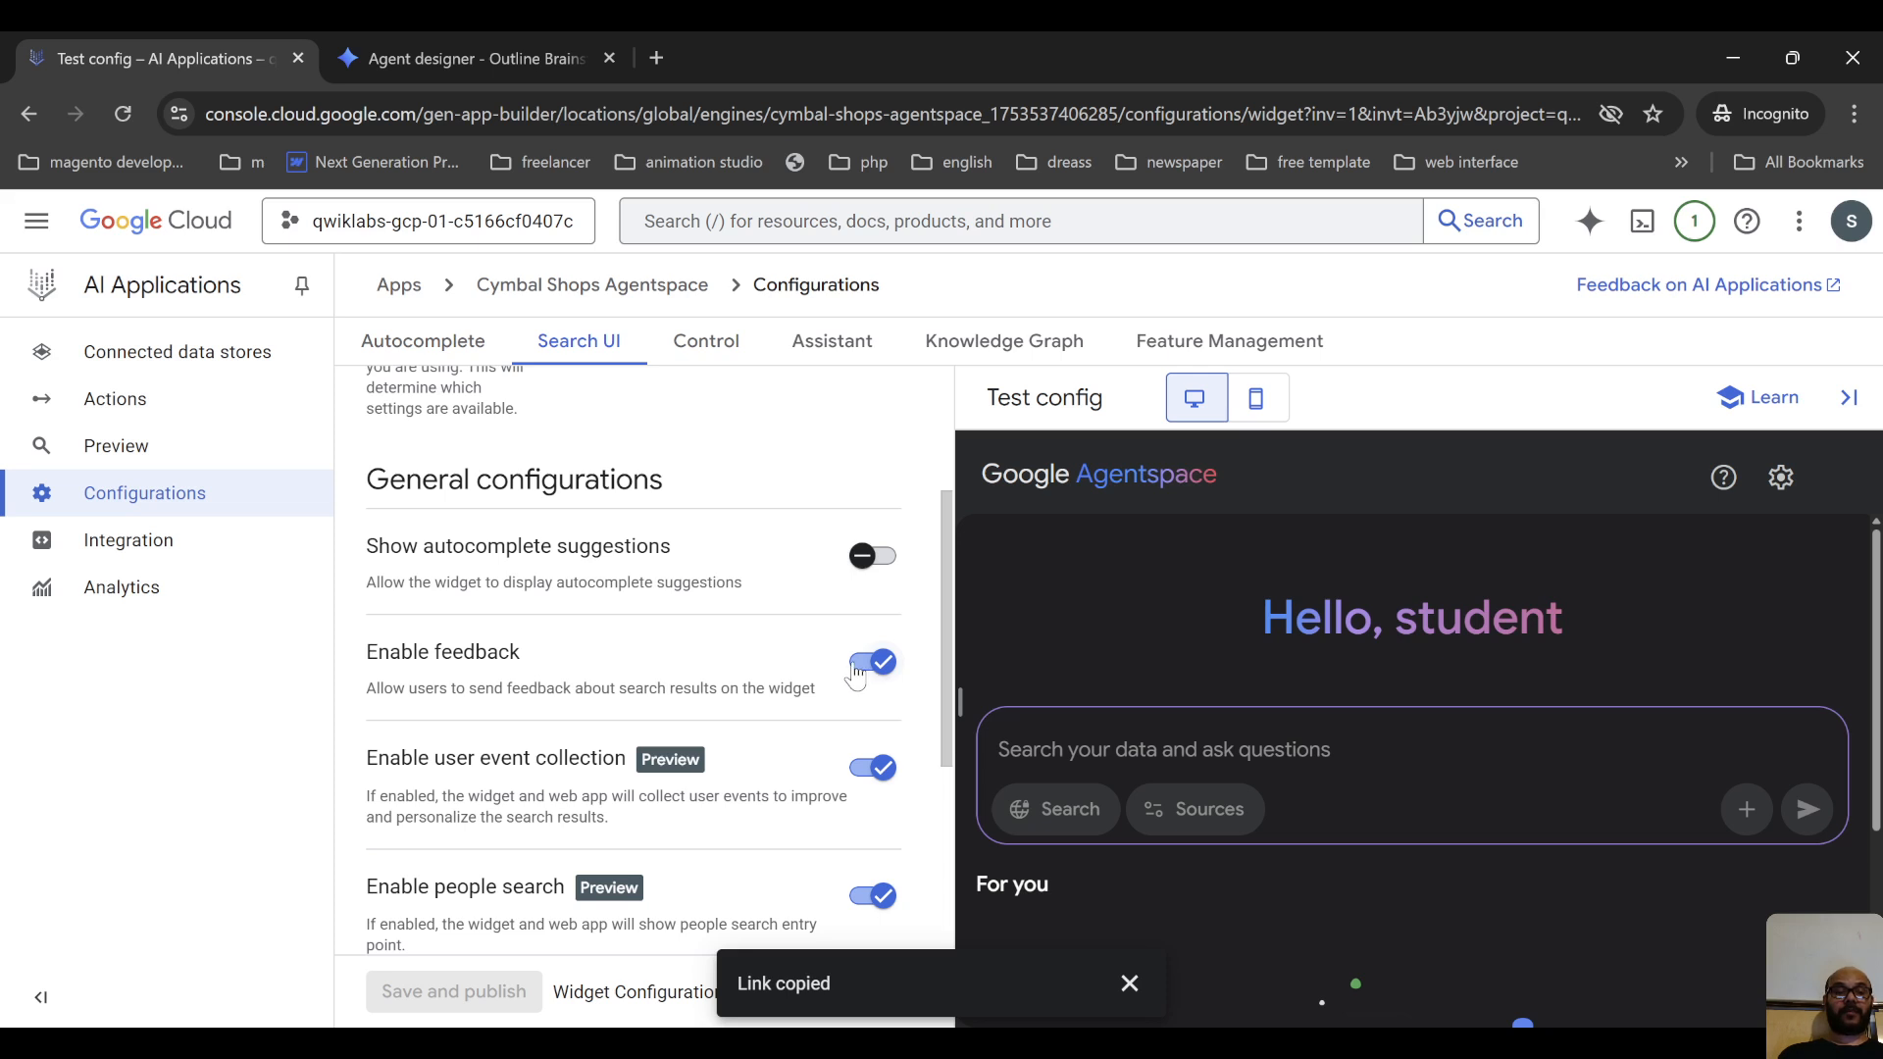
scroll(853, 675, "down", 3)
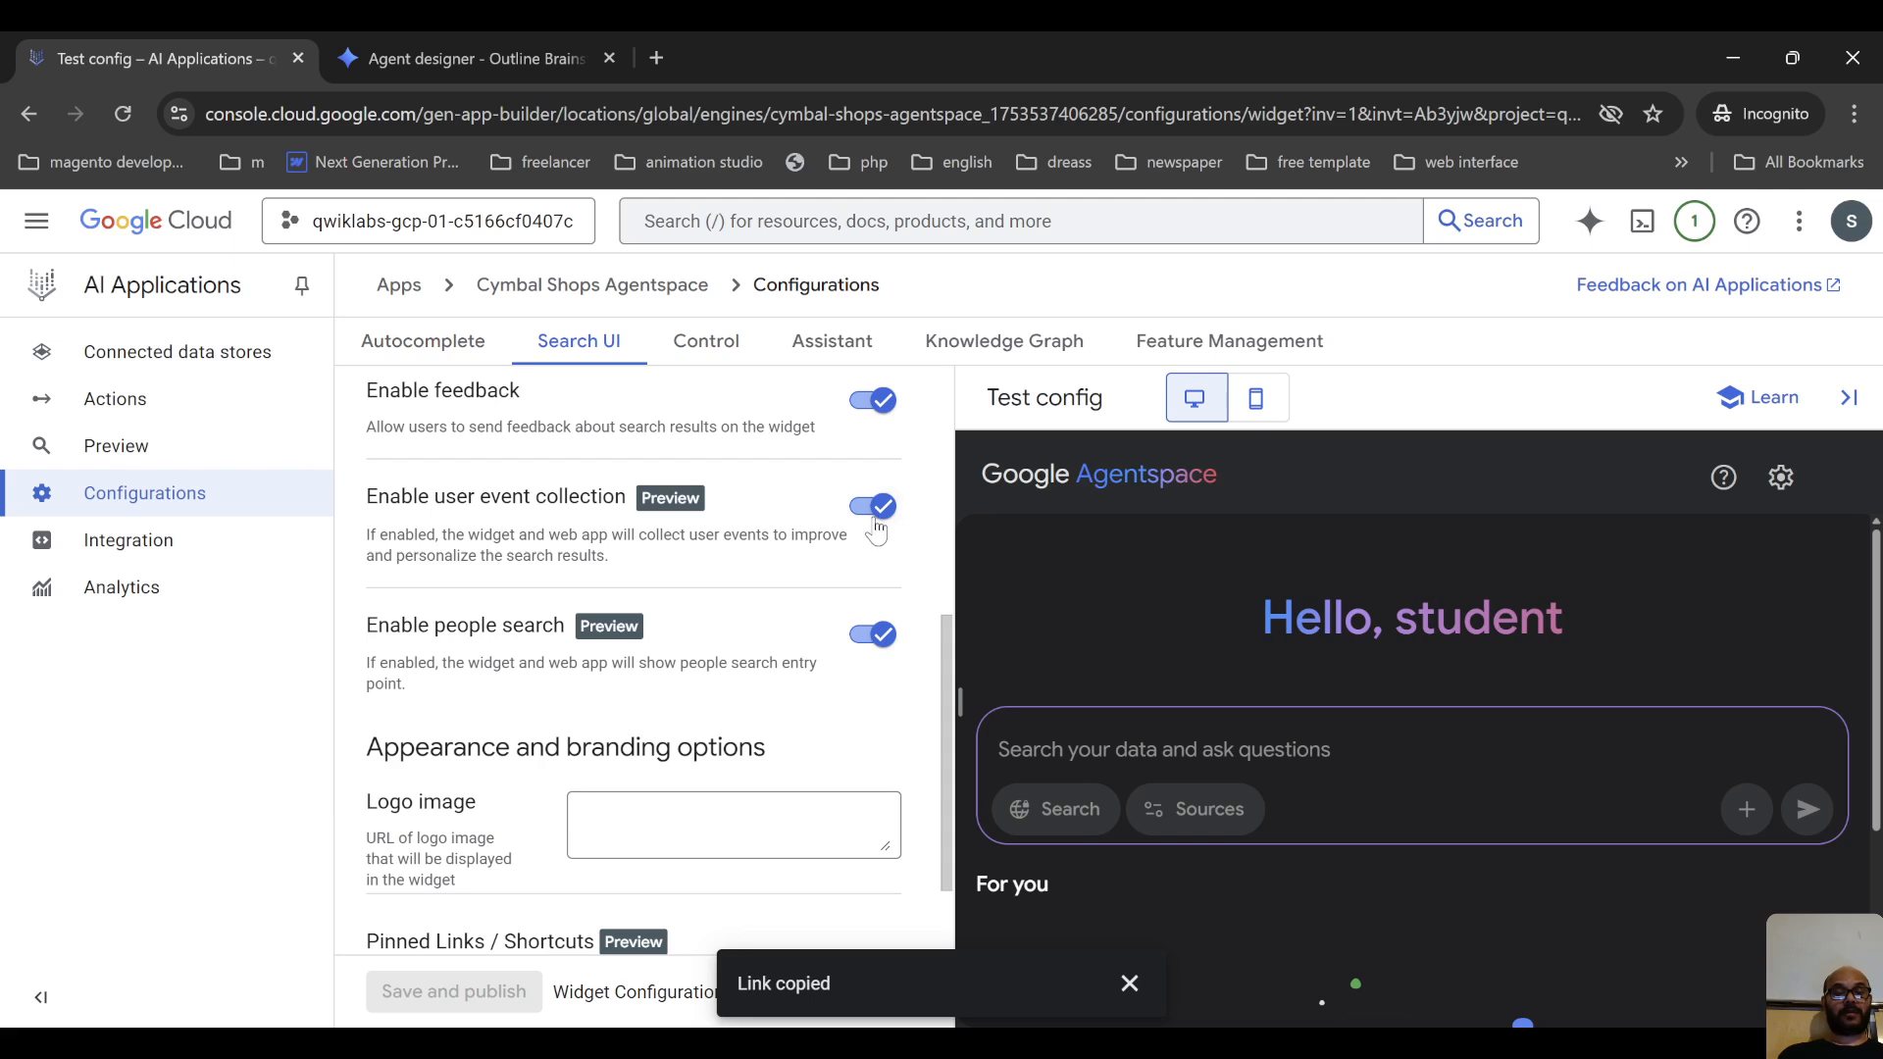
scroll(804, 574, "down", 1)
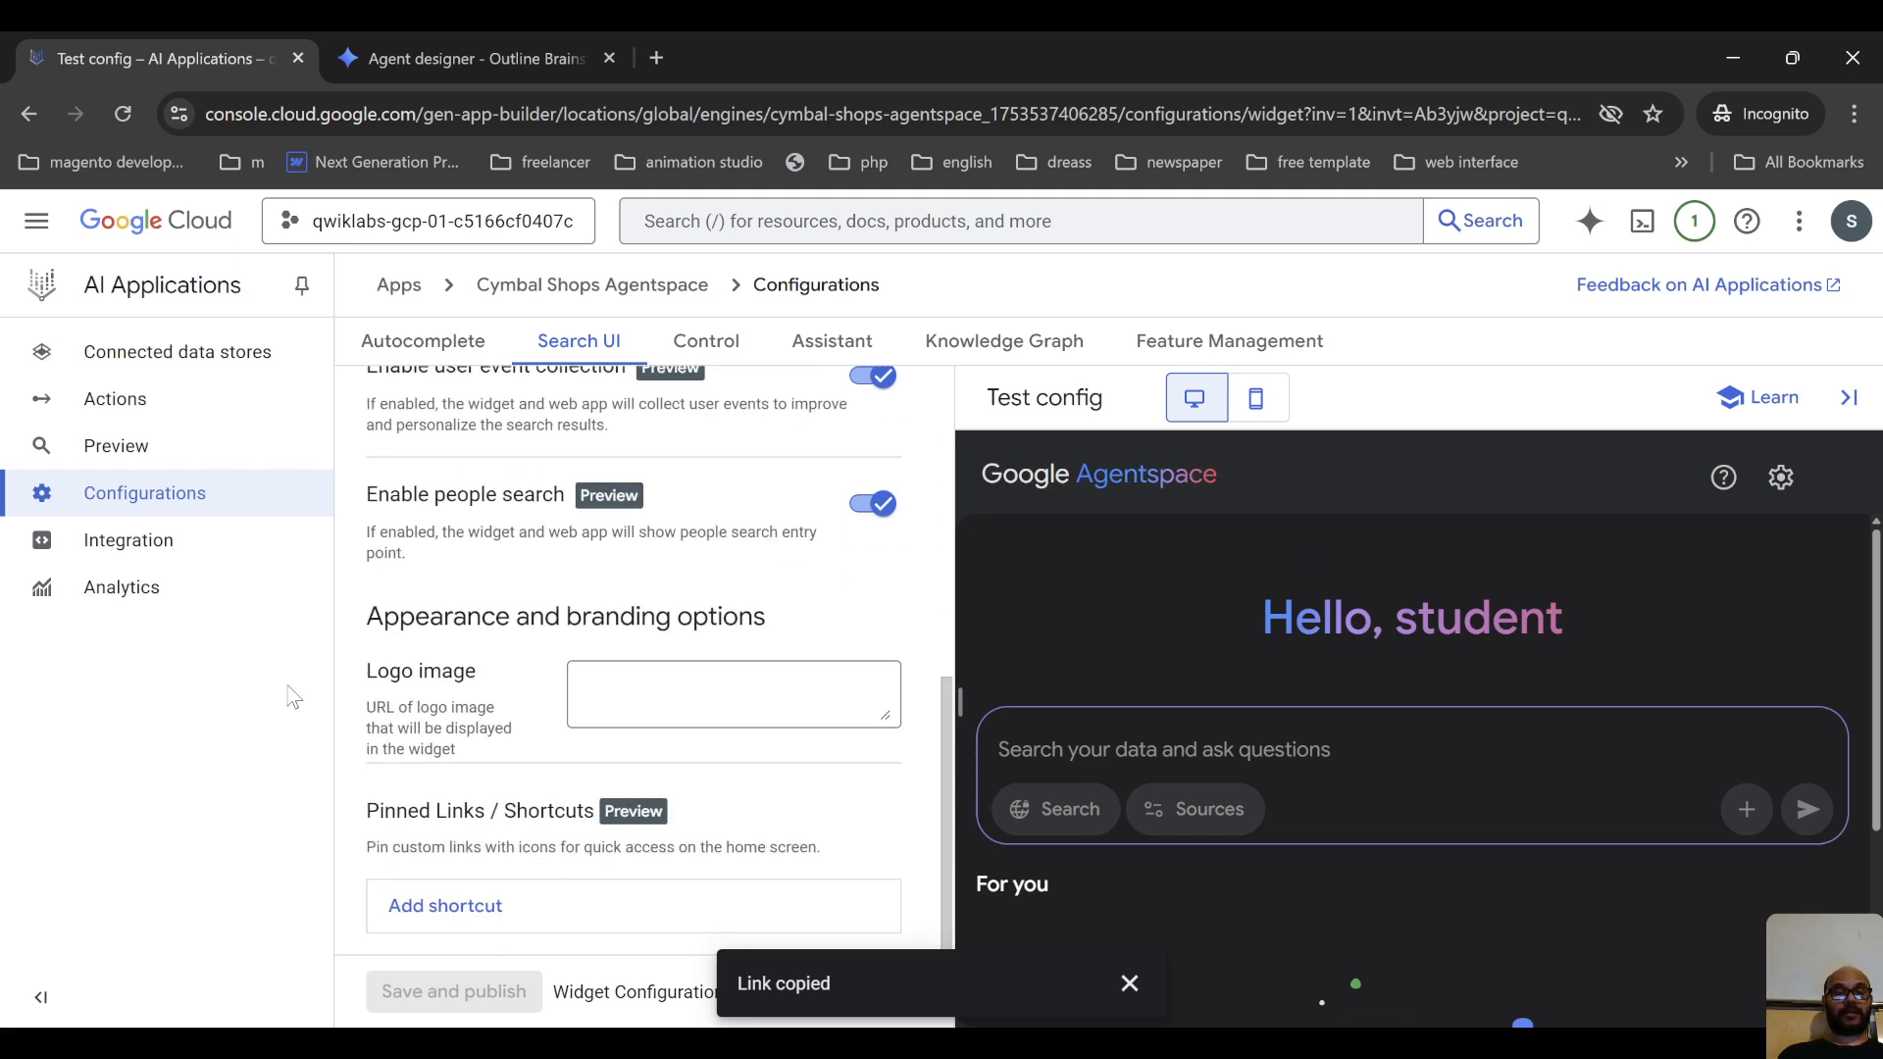
Inspect the logo image setting and the license tiers available for the Search UI
left_click(878, 697)
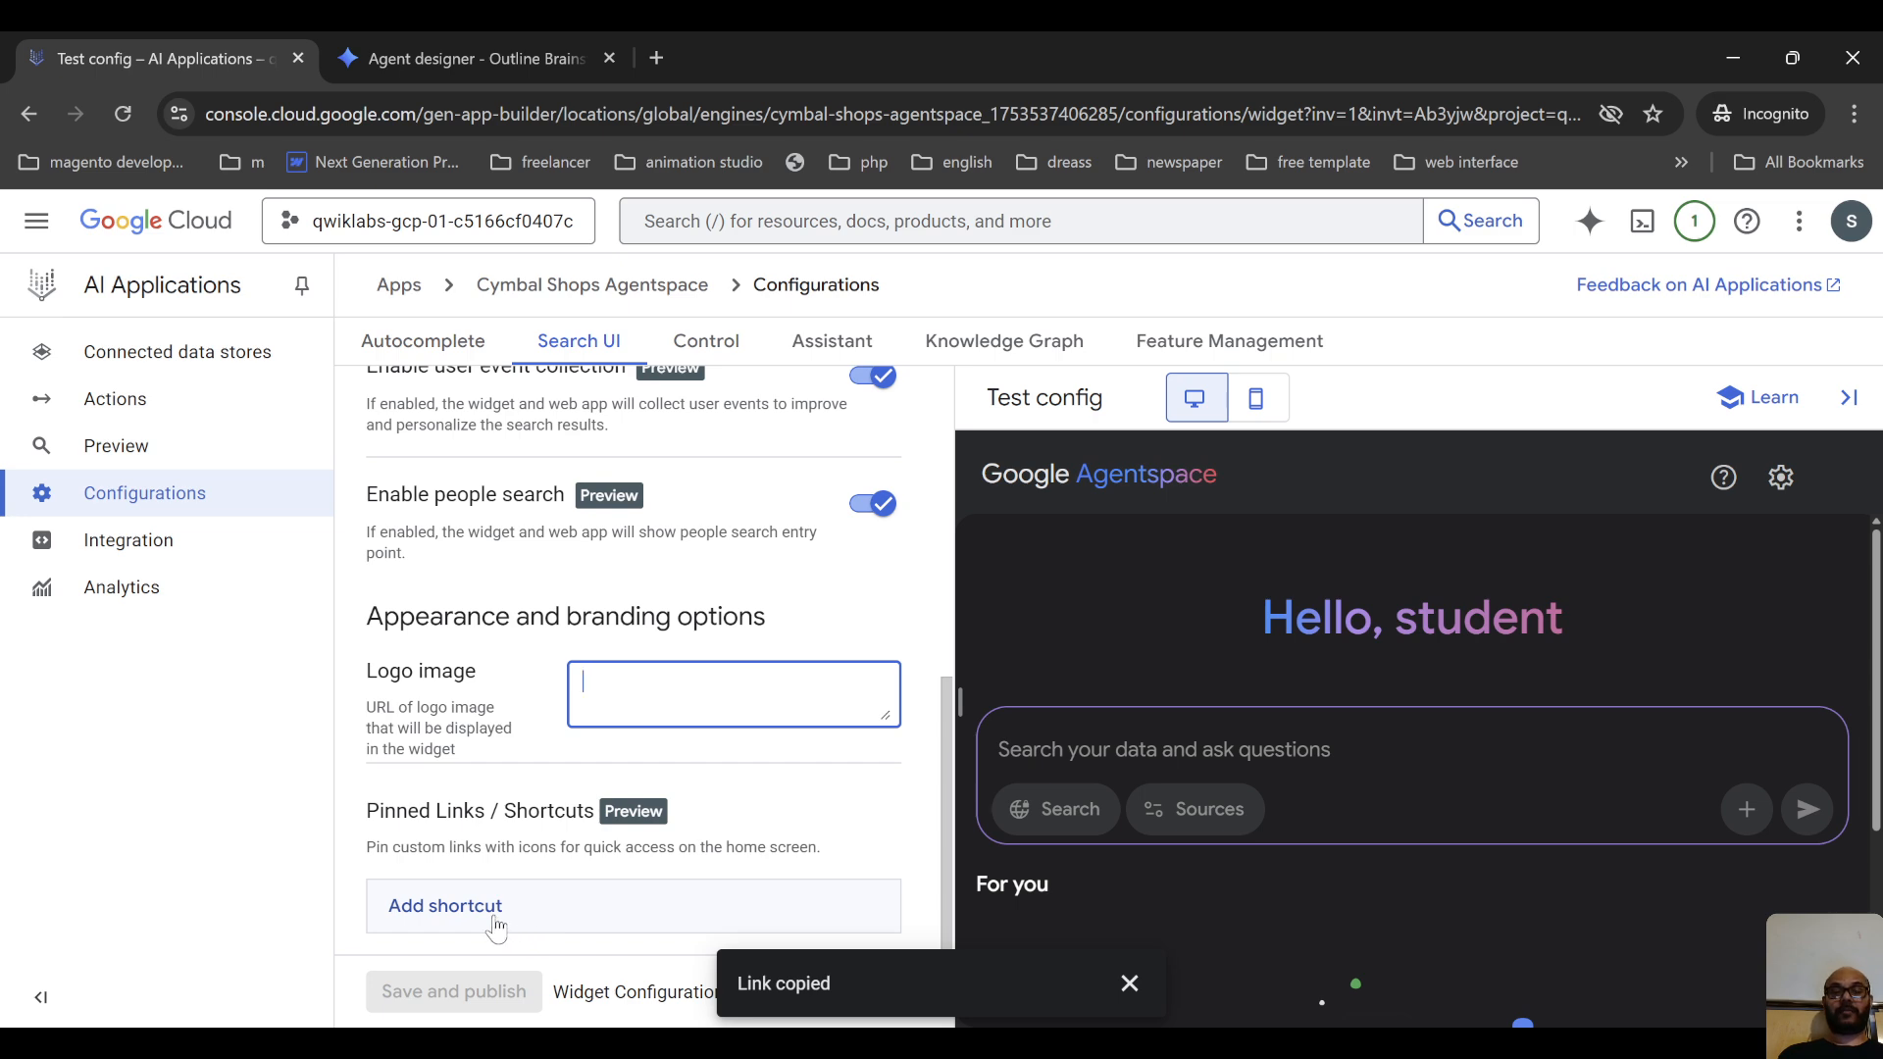
scroll(472, 731, "up", 10)
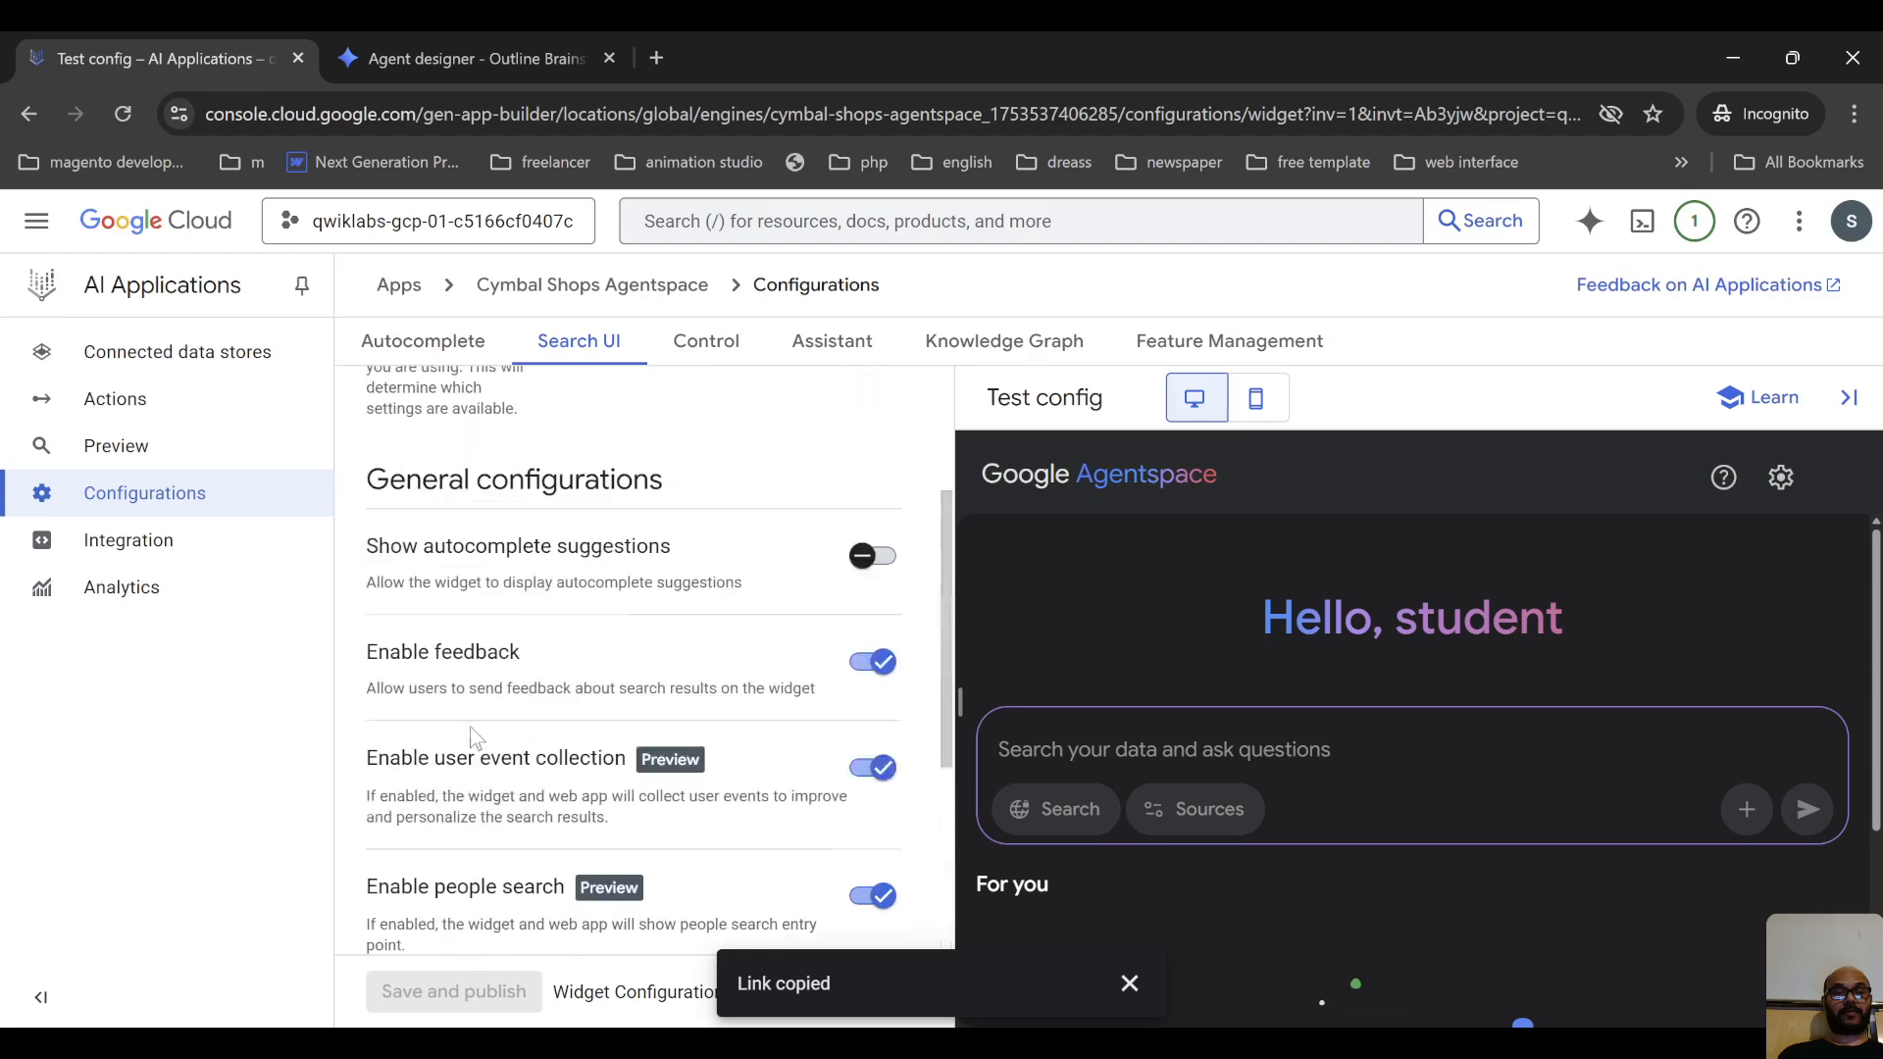
left_click(801, 561)
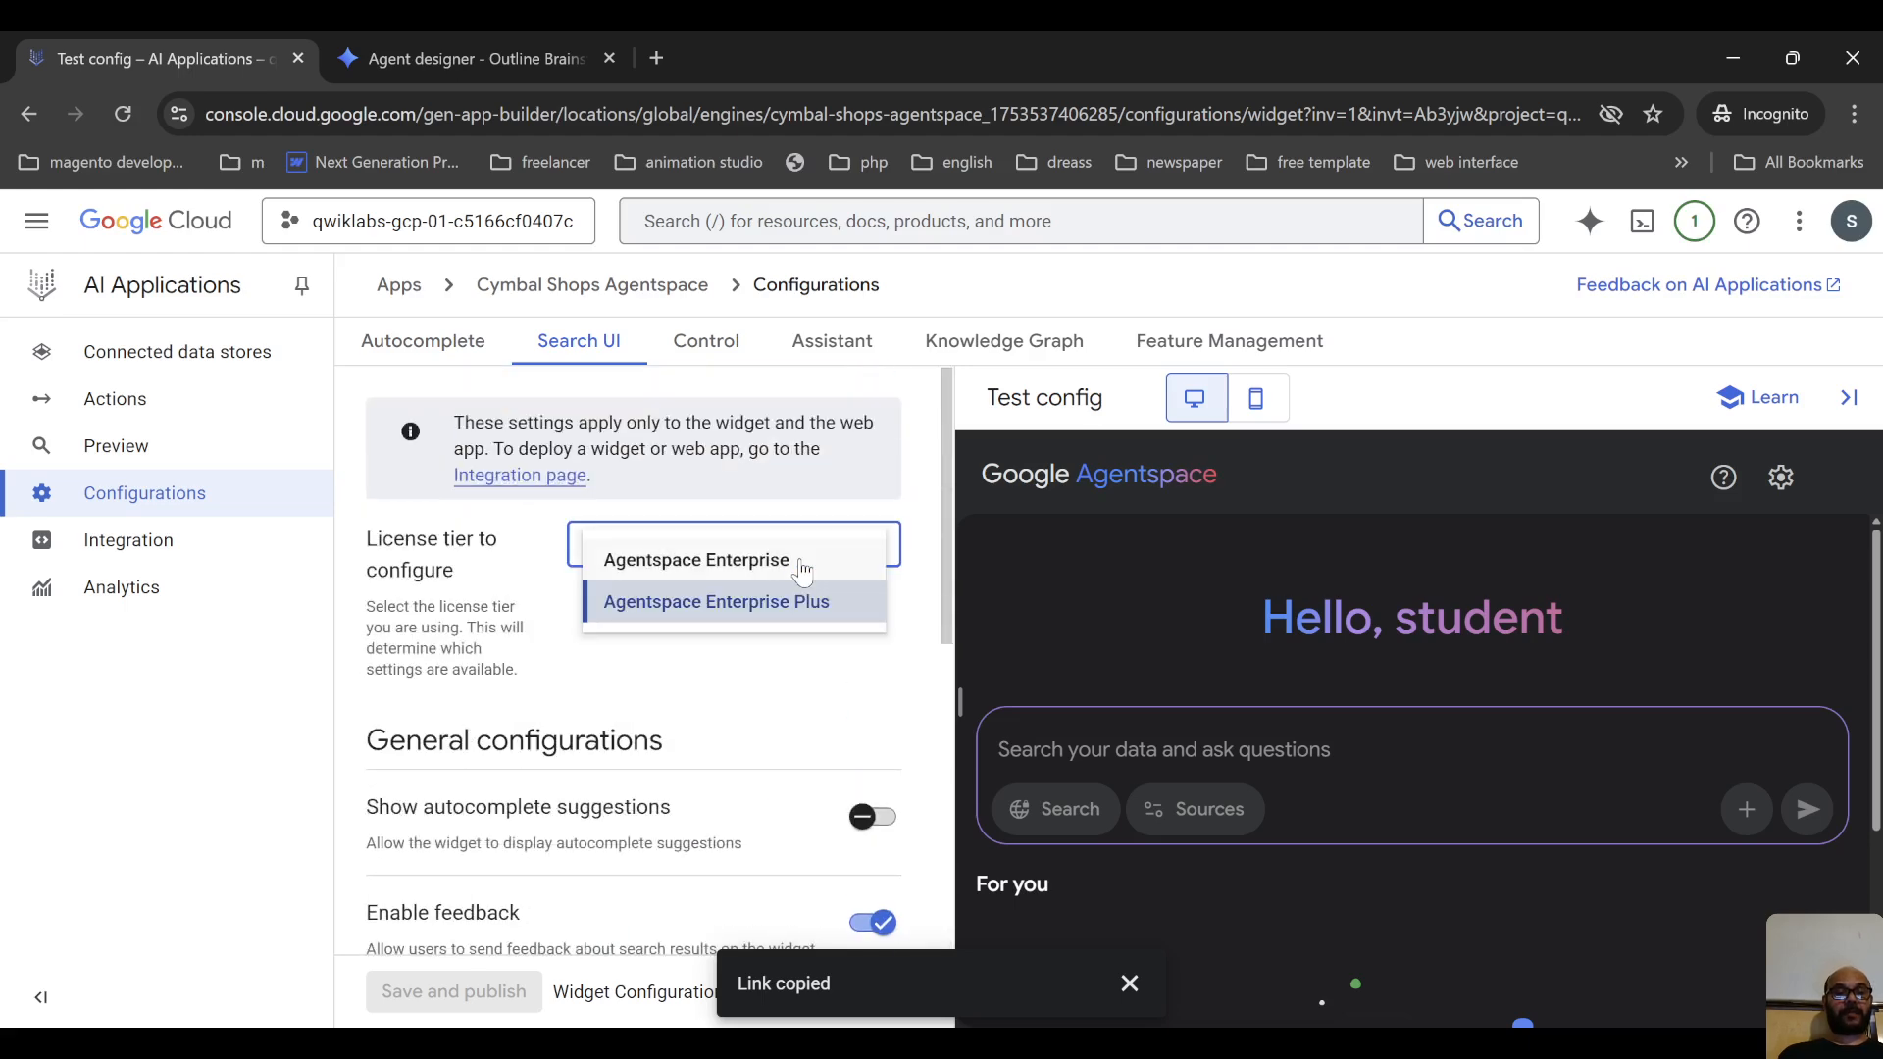
left_click(684, 689)
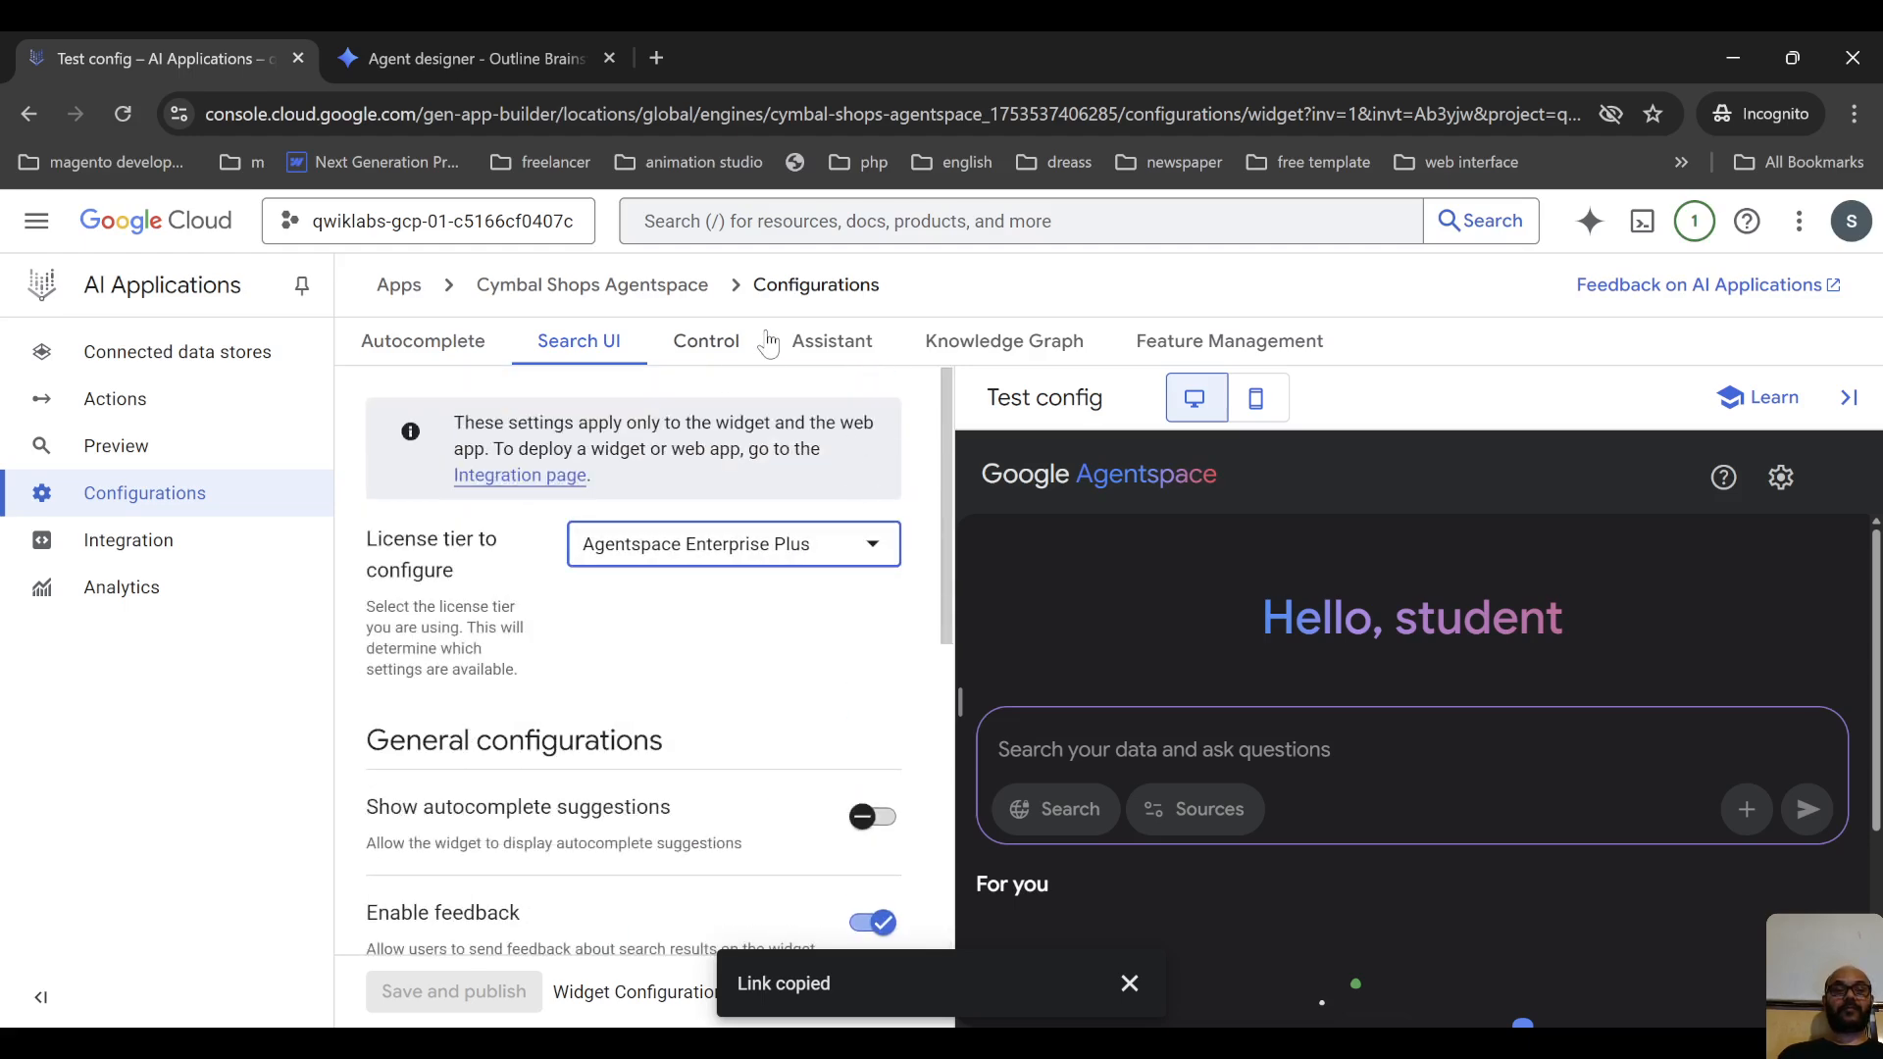
Start a new control to examine the available control types, and cancel its creation
left_click(724, 345)
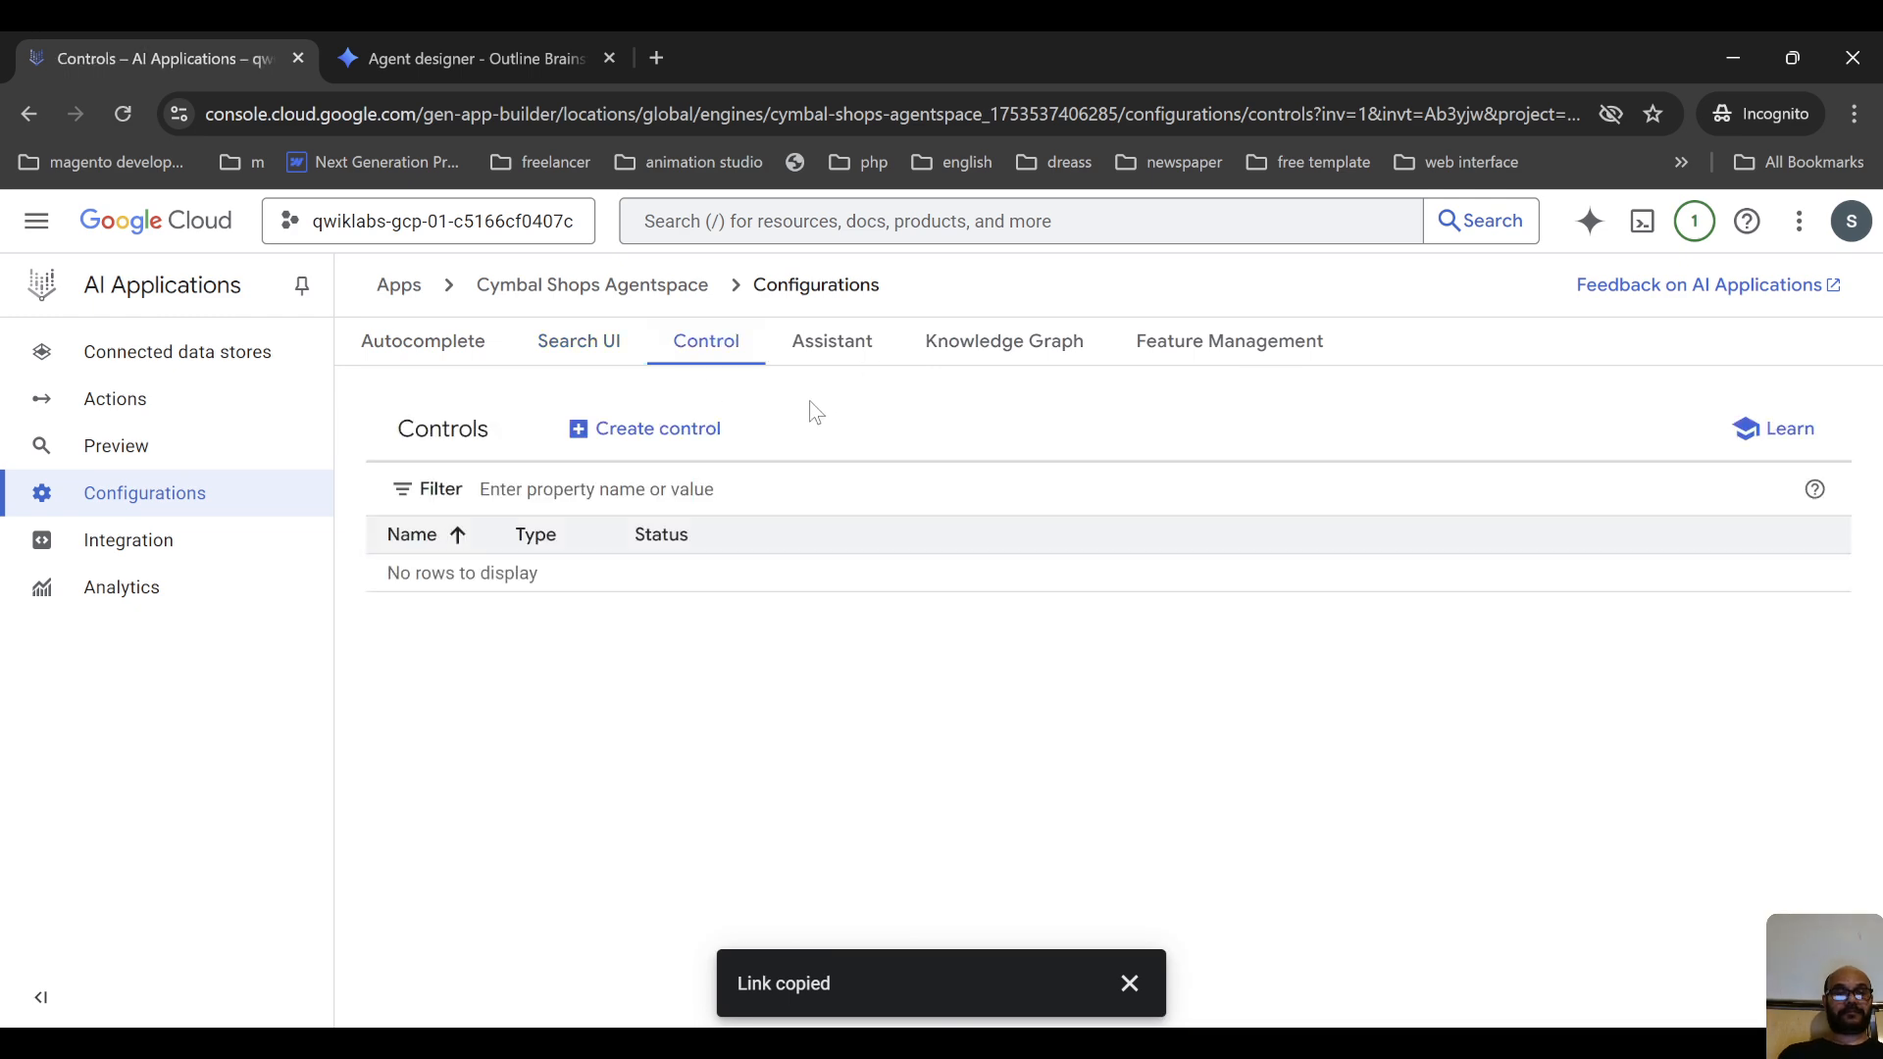
left_click(684, 432)
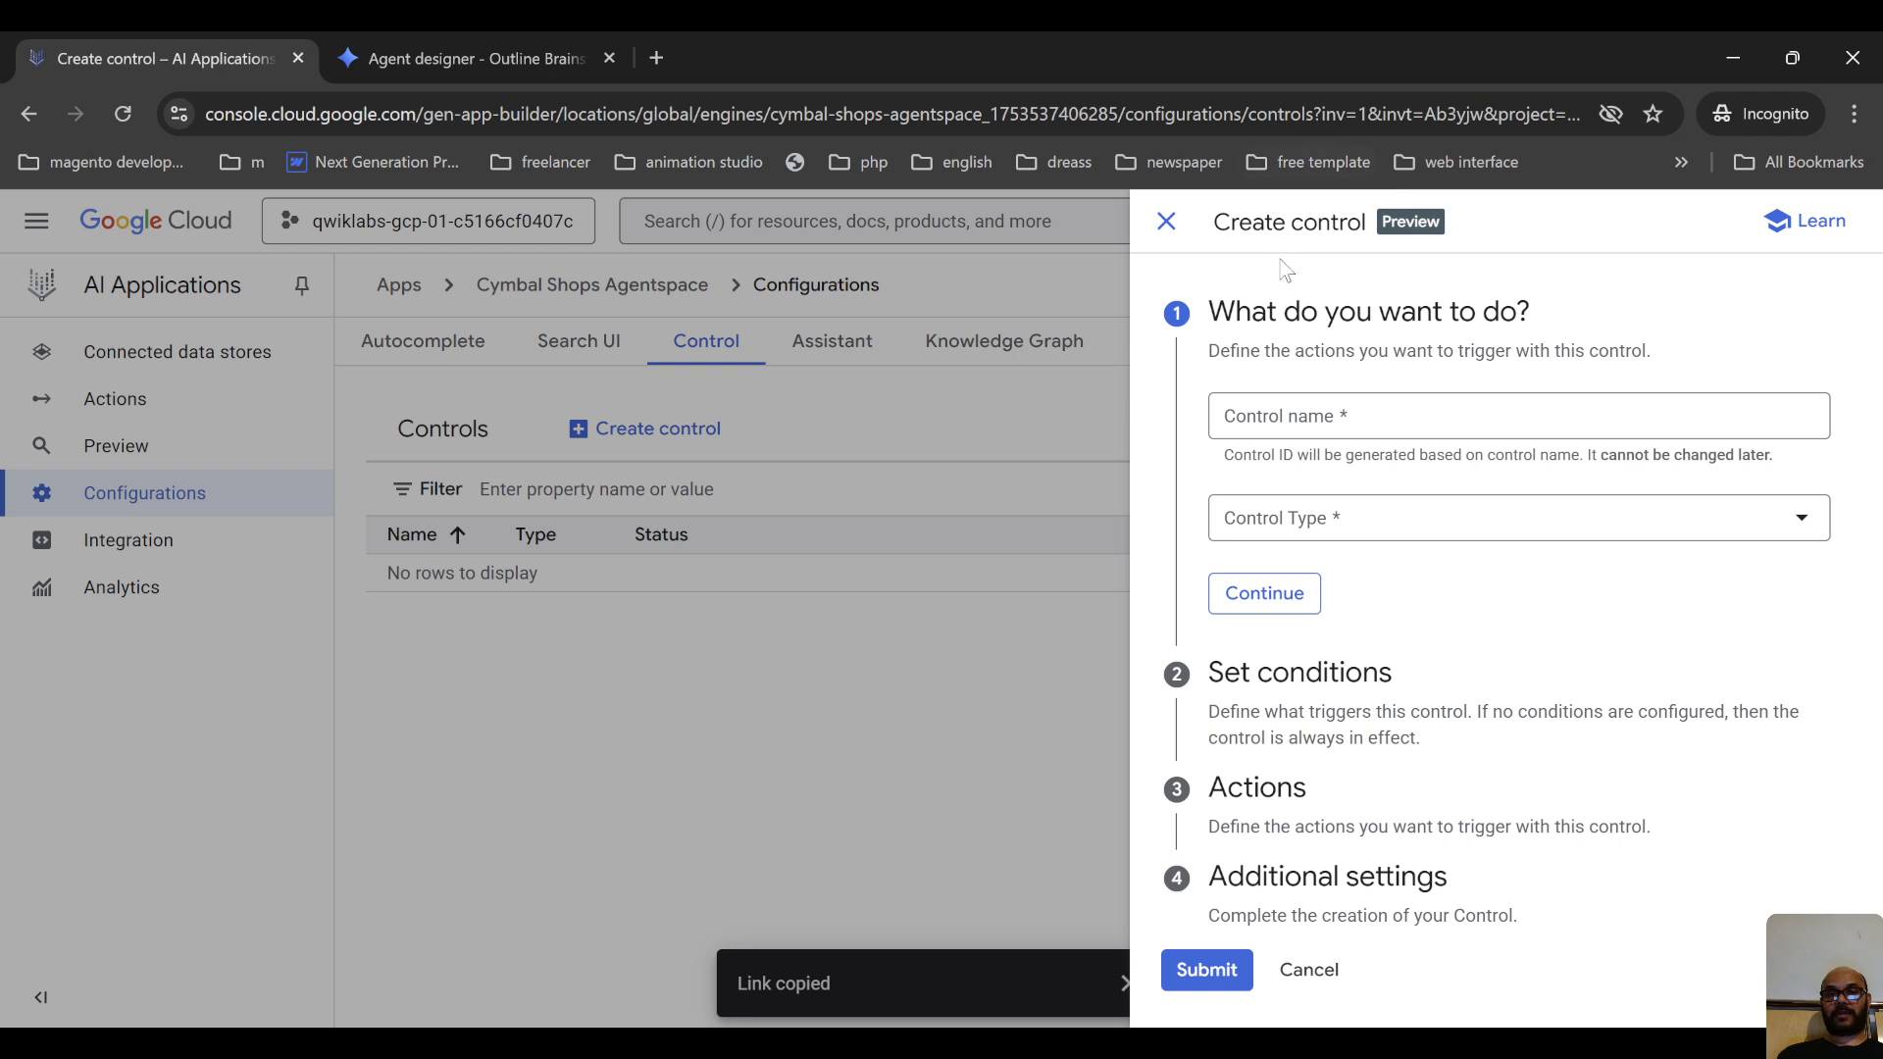
left_click(1803, 518)
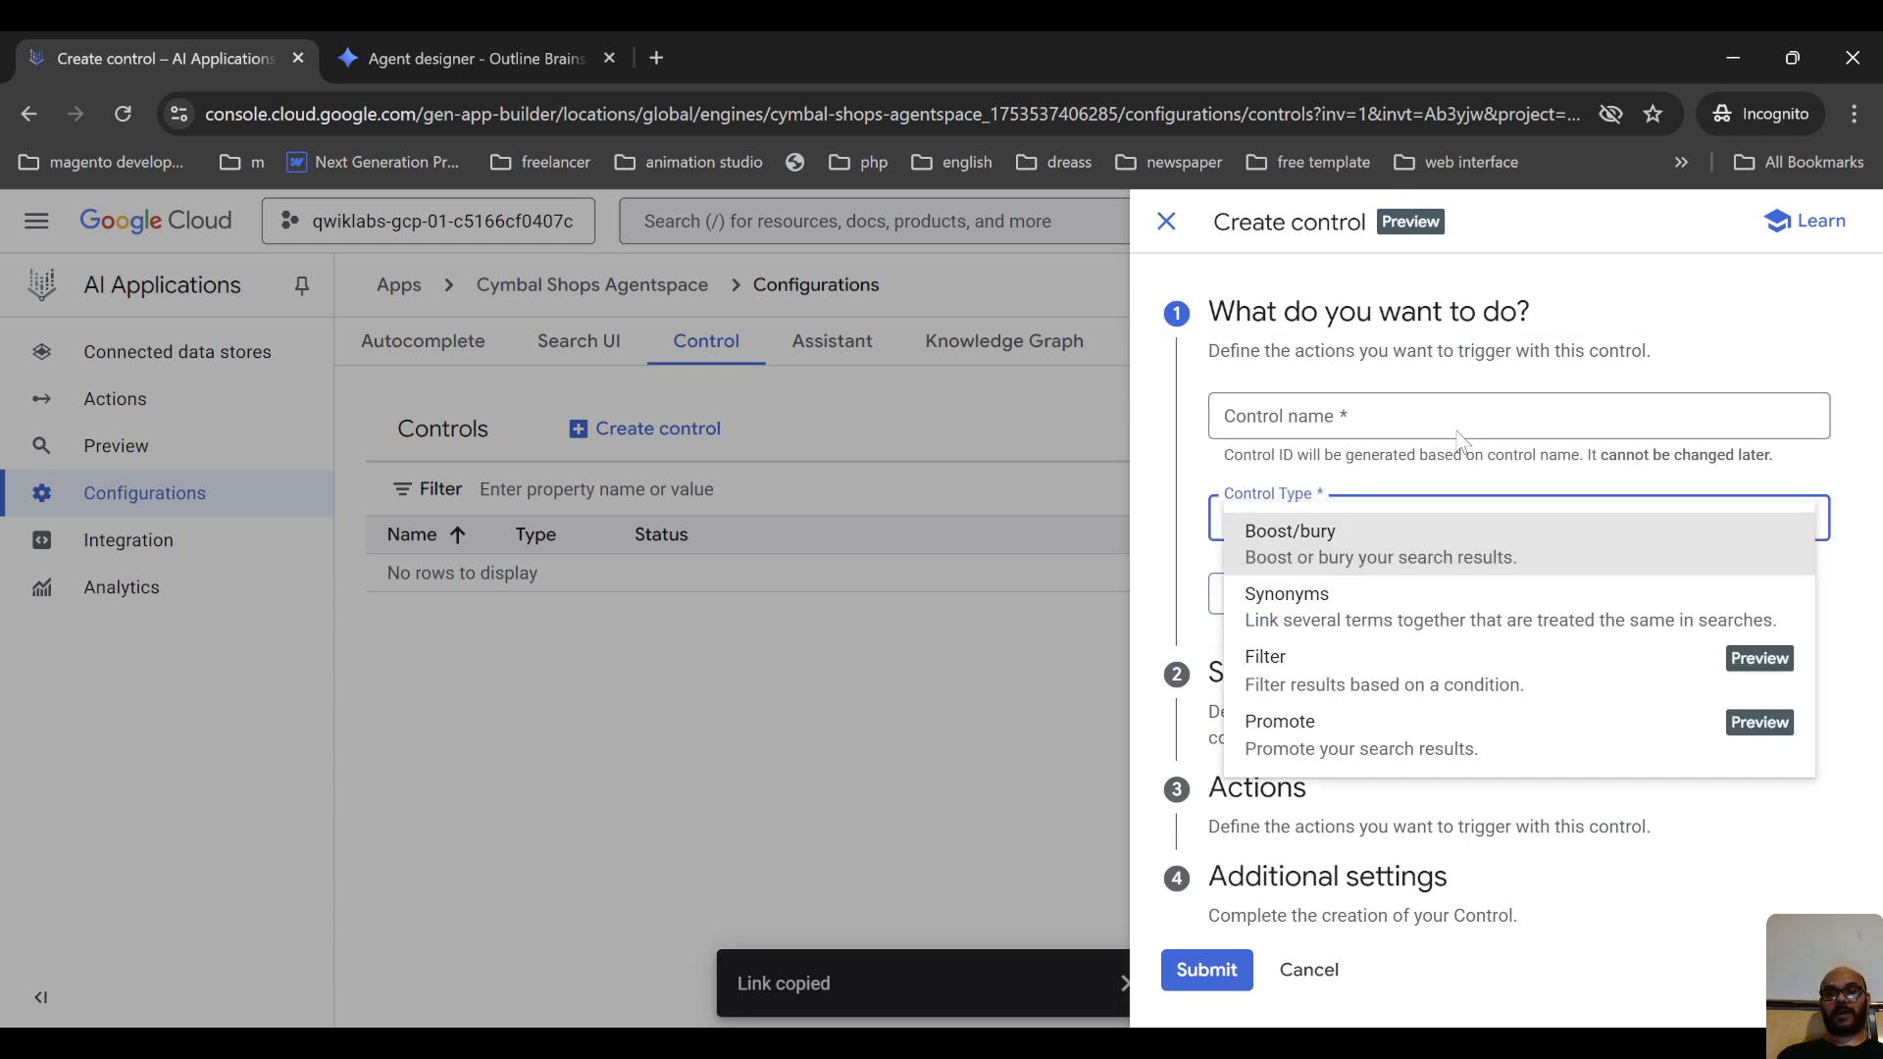
left_click(1828, 451)
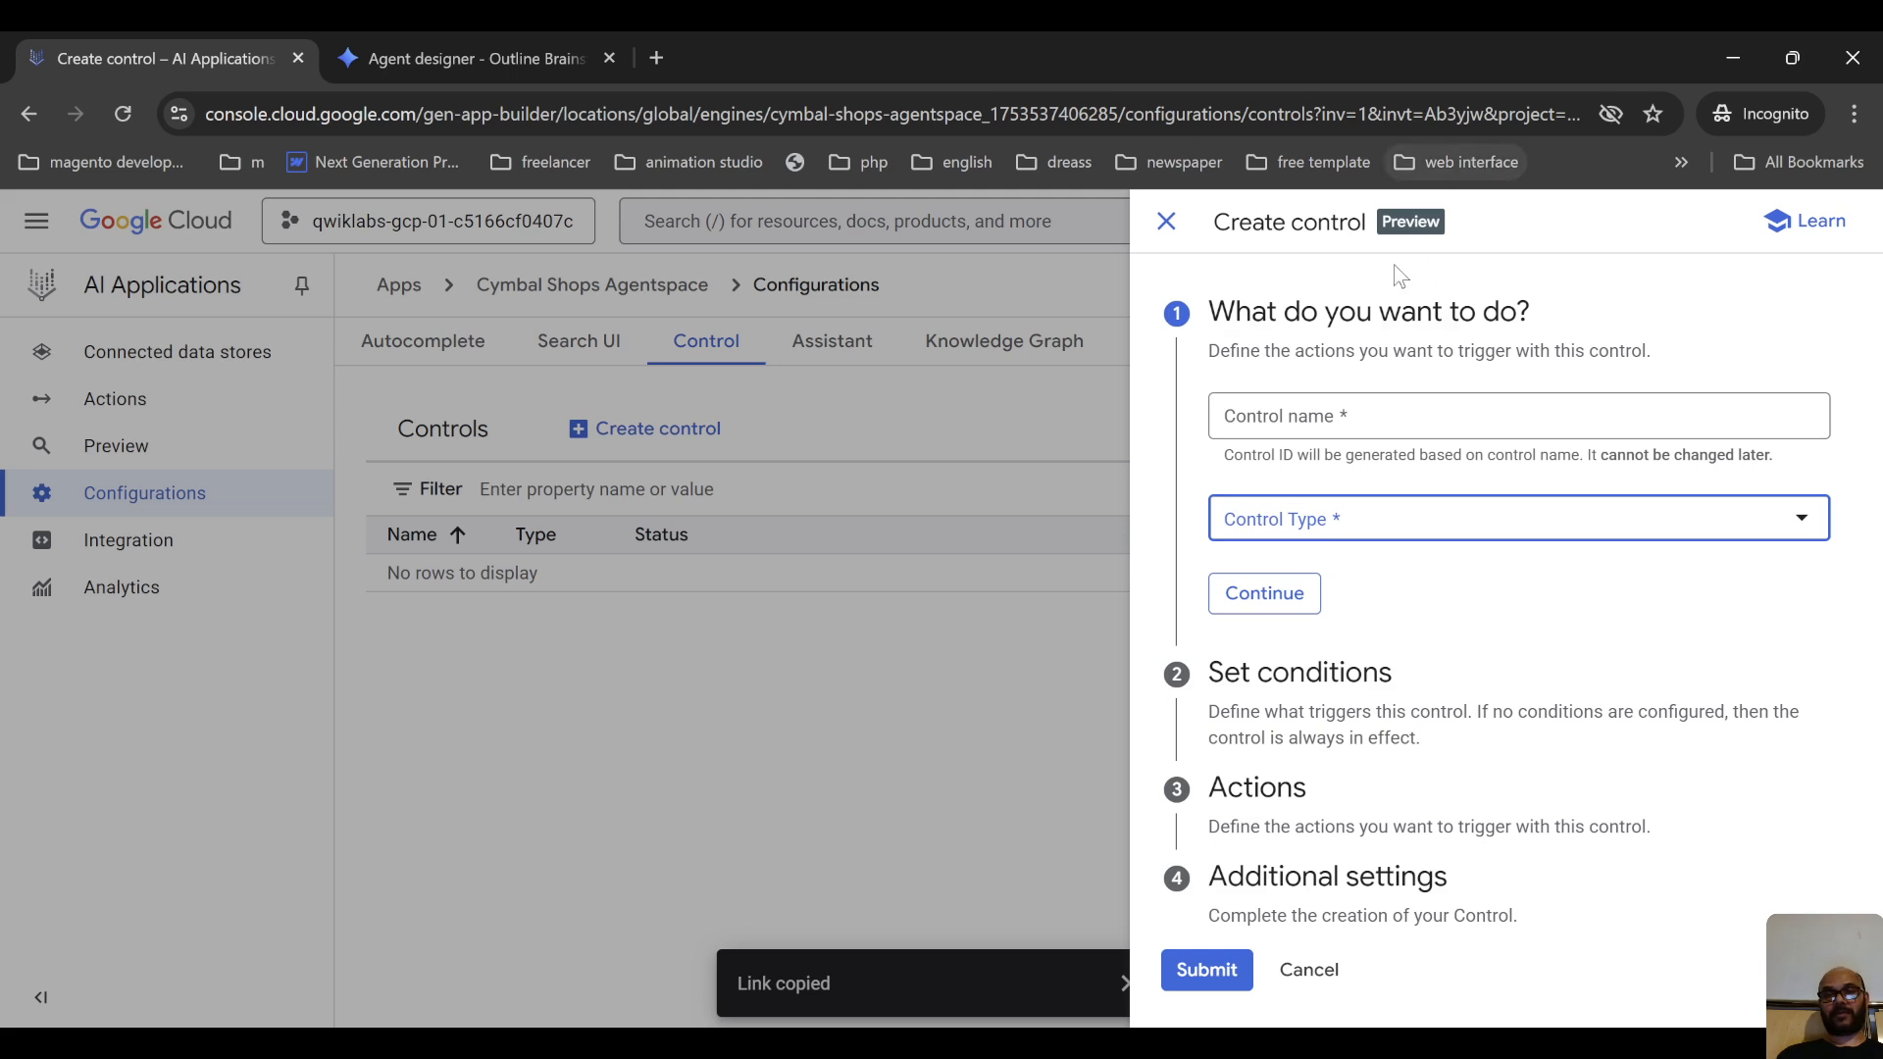
left_click(1340, 976)
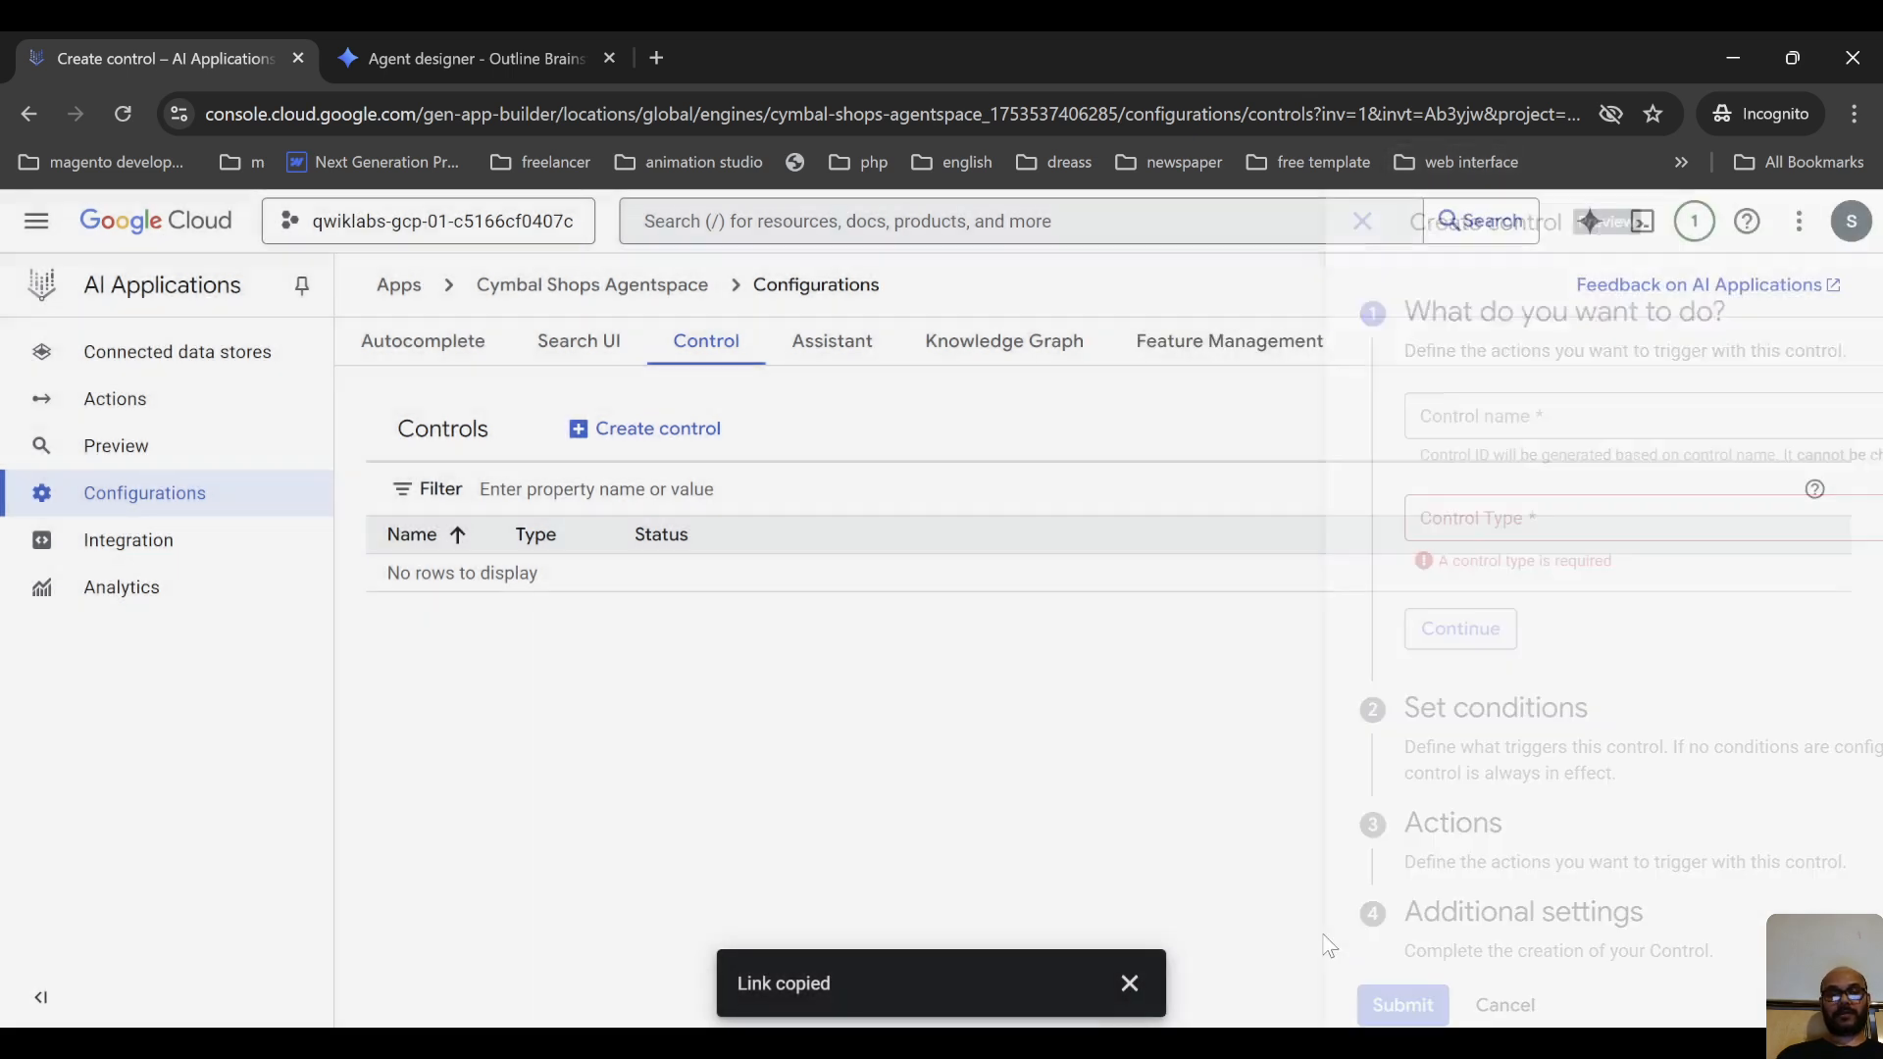
Add a blank agent entry in the Assistant configuration and examine its agent, display name, instructions and parameter fields
left_click(855, 353)
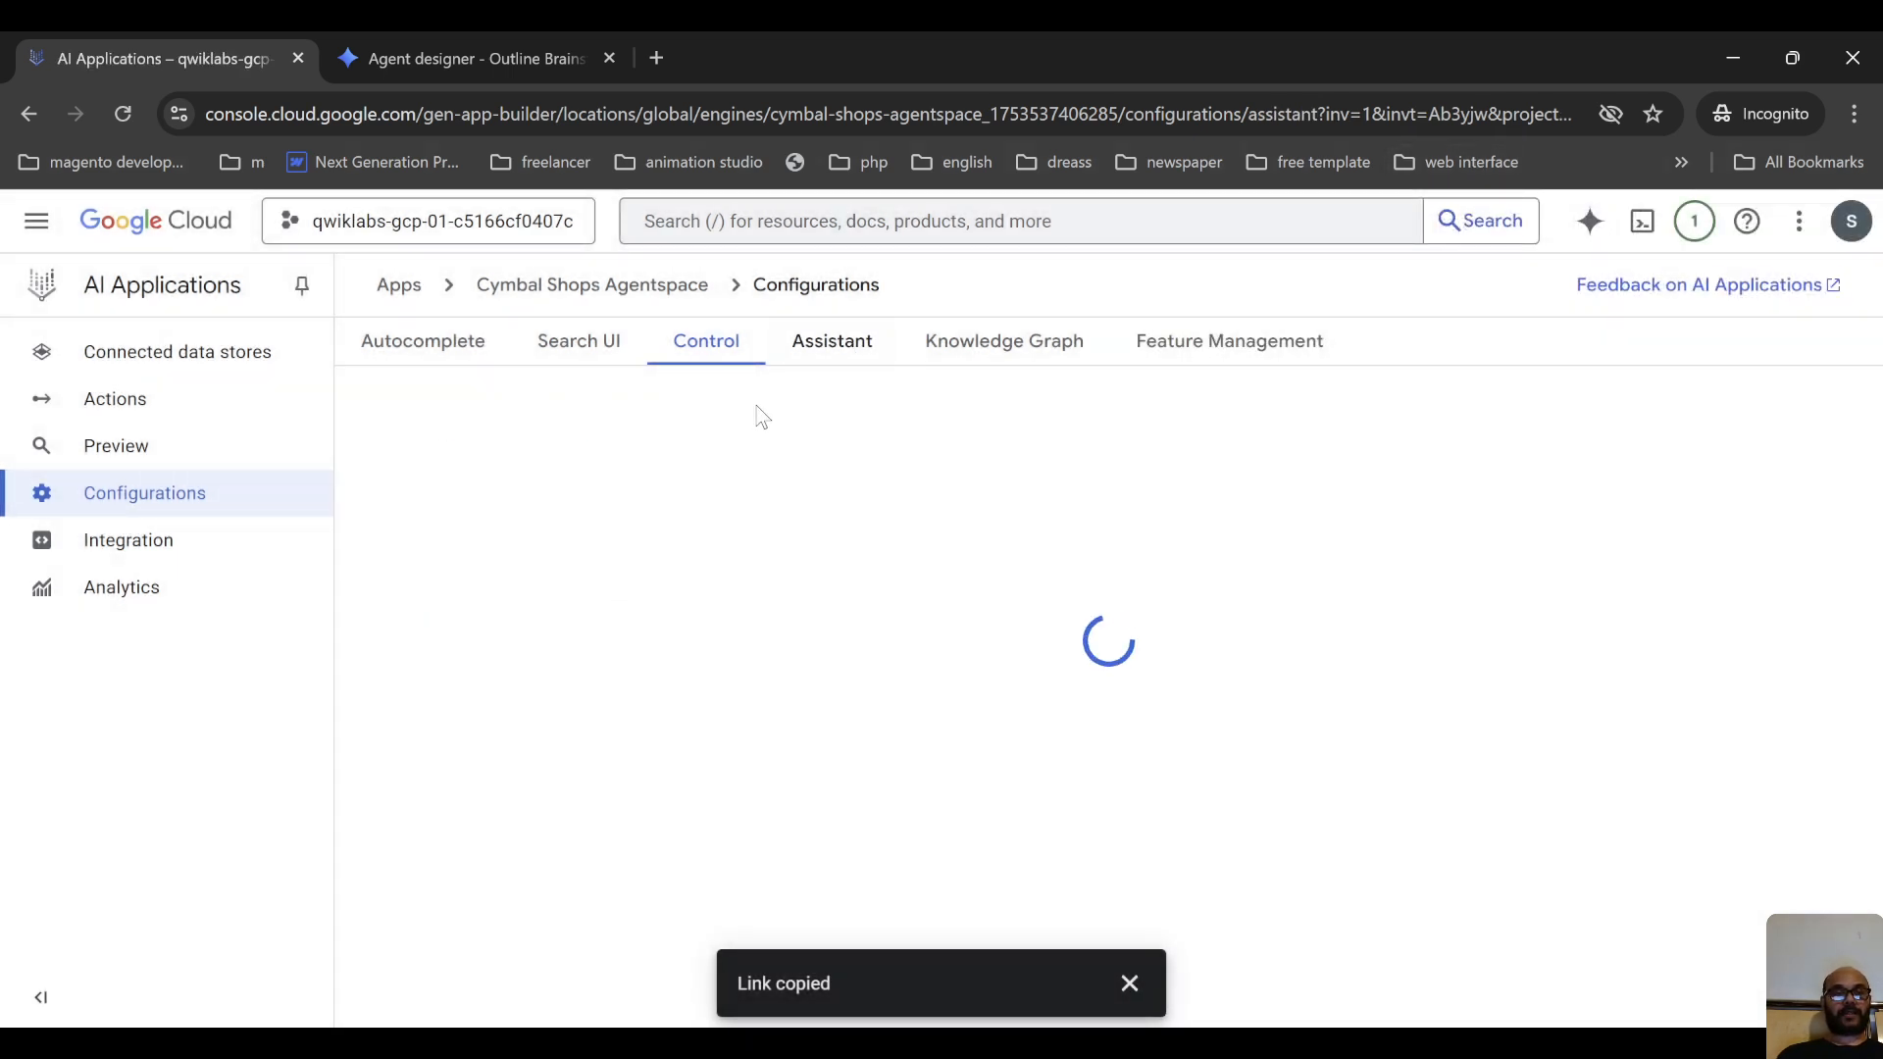
scroll(616, 545, "down", 5)
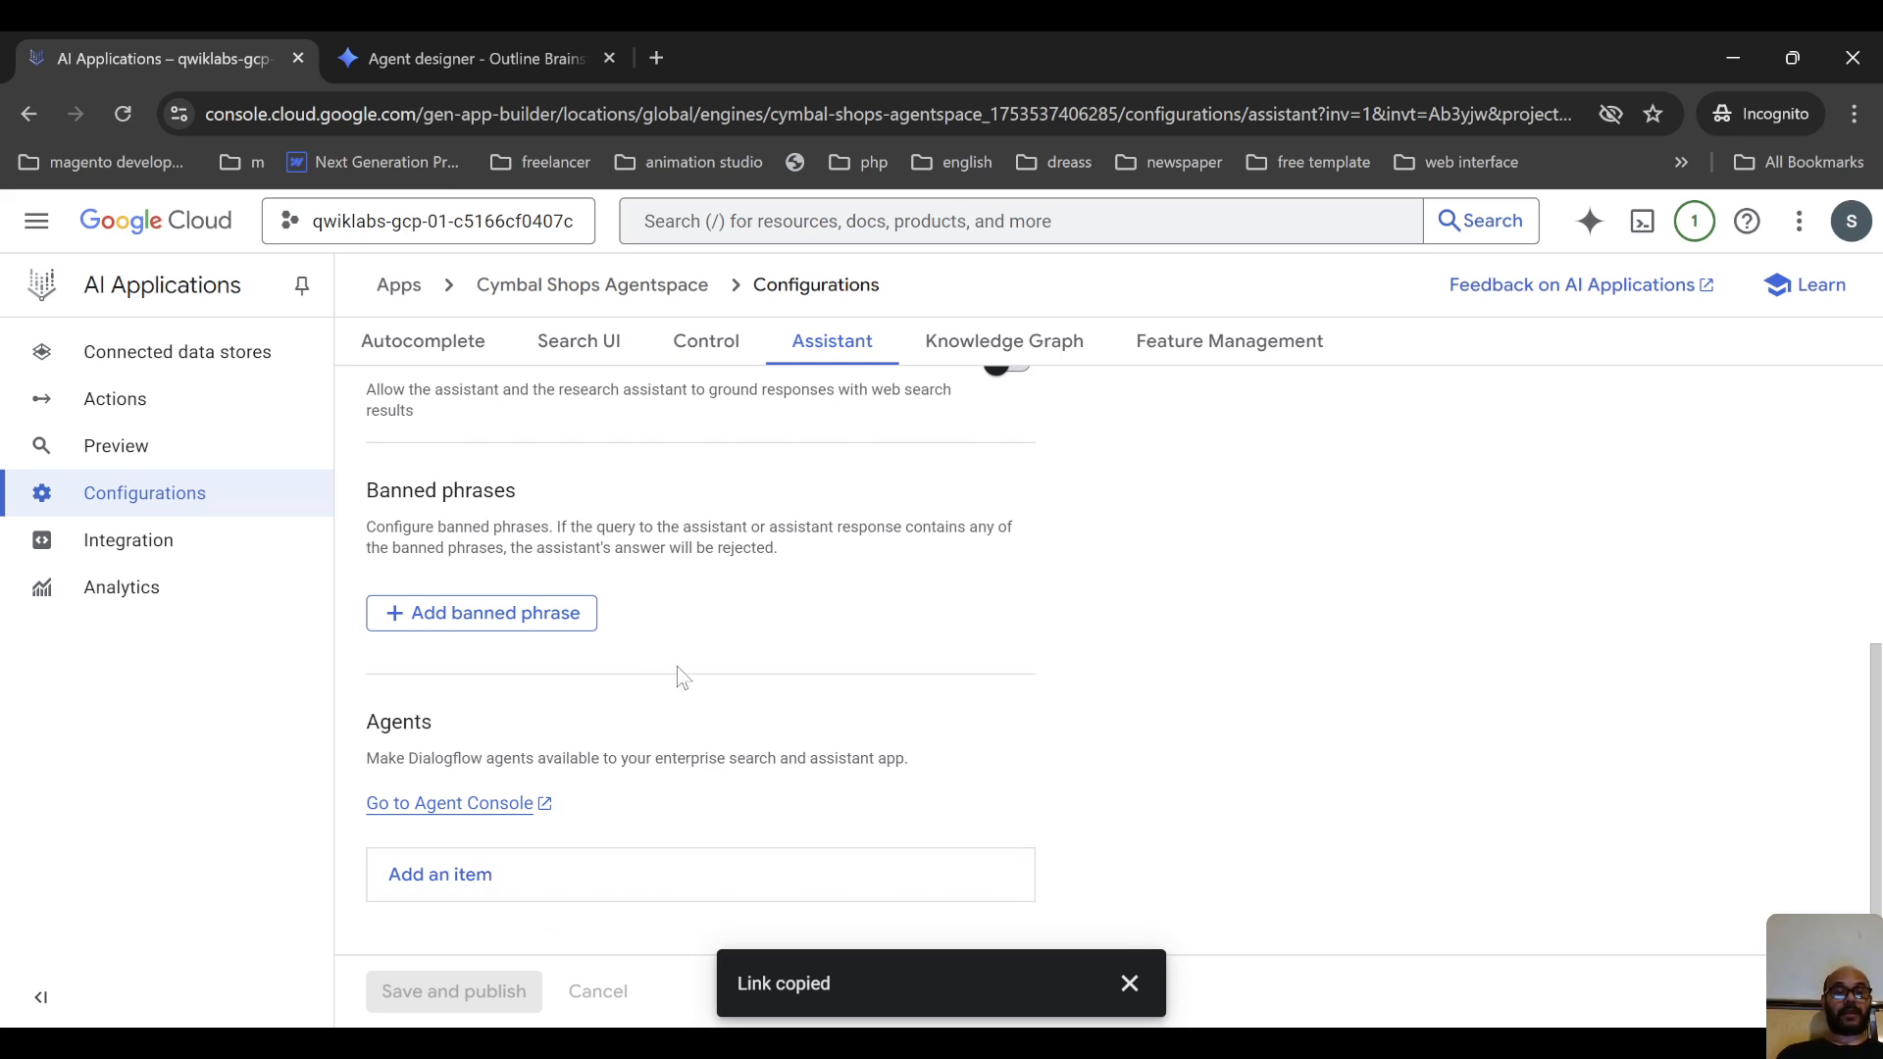
left_click(518, 888)
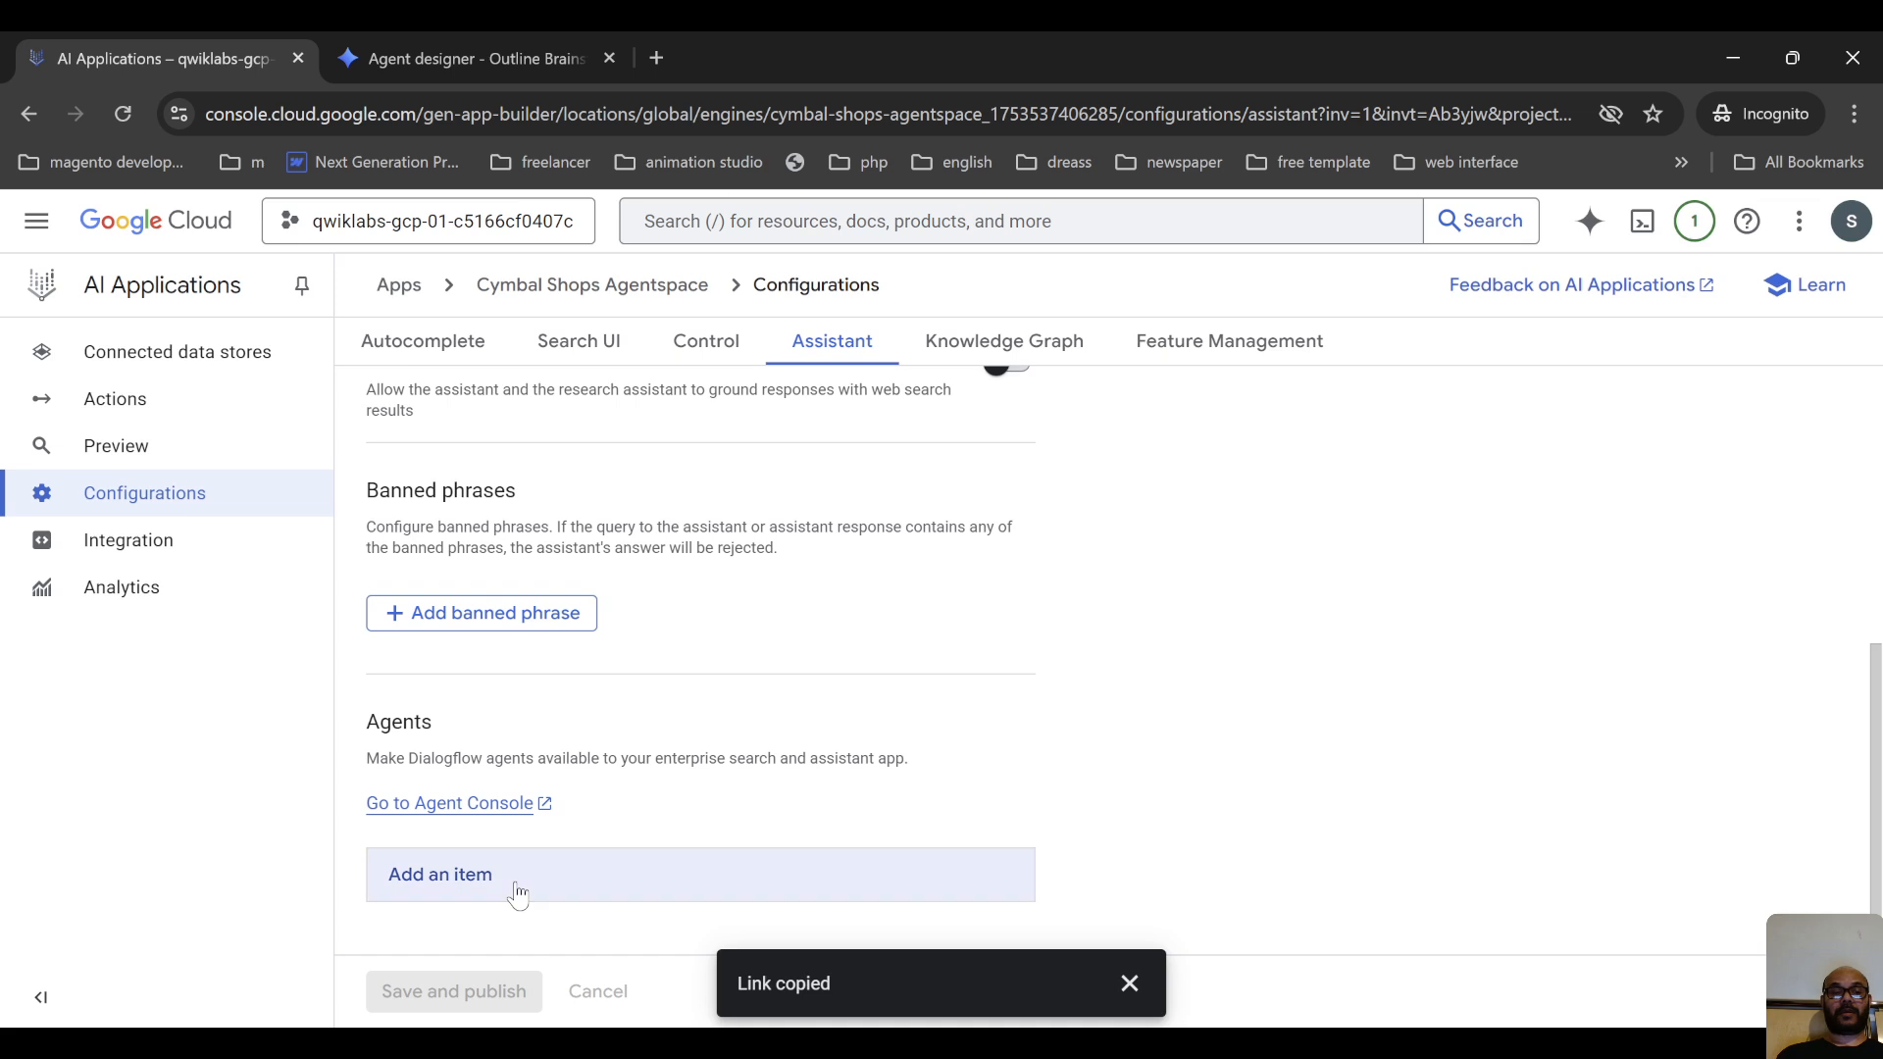
scroll(721, 816, "down", 4)
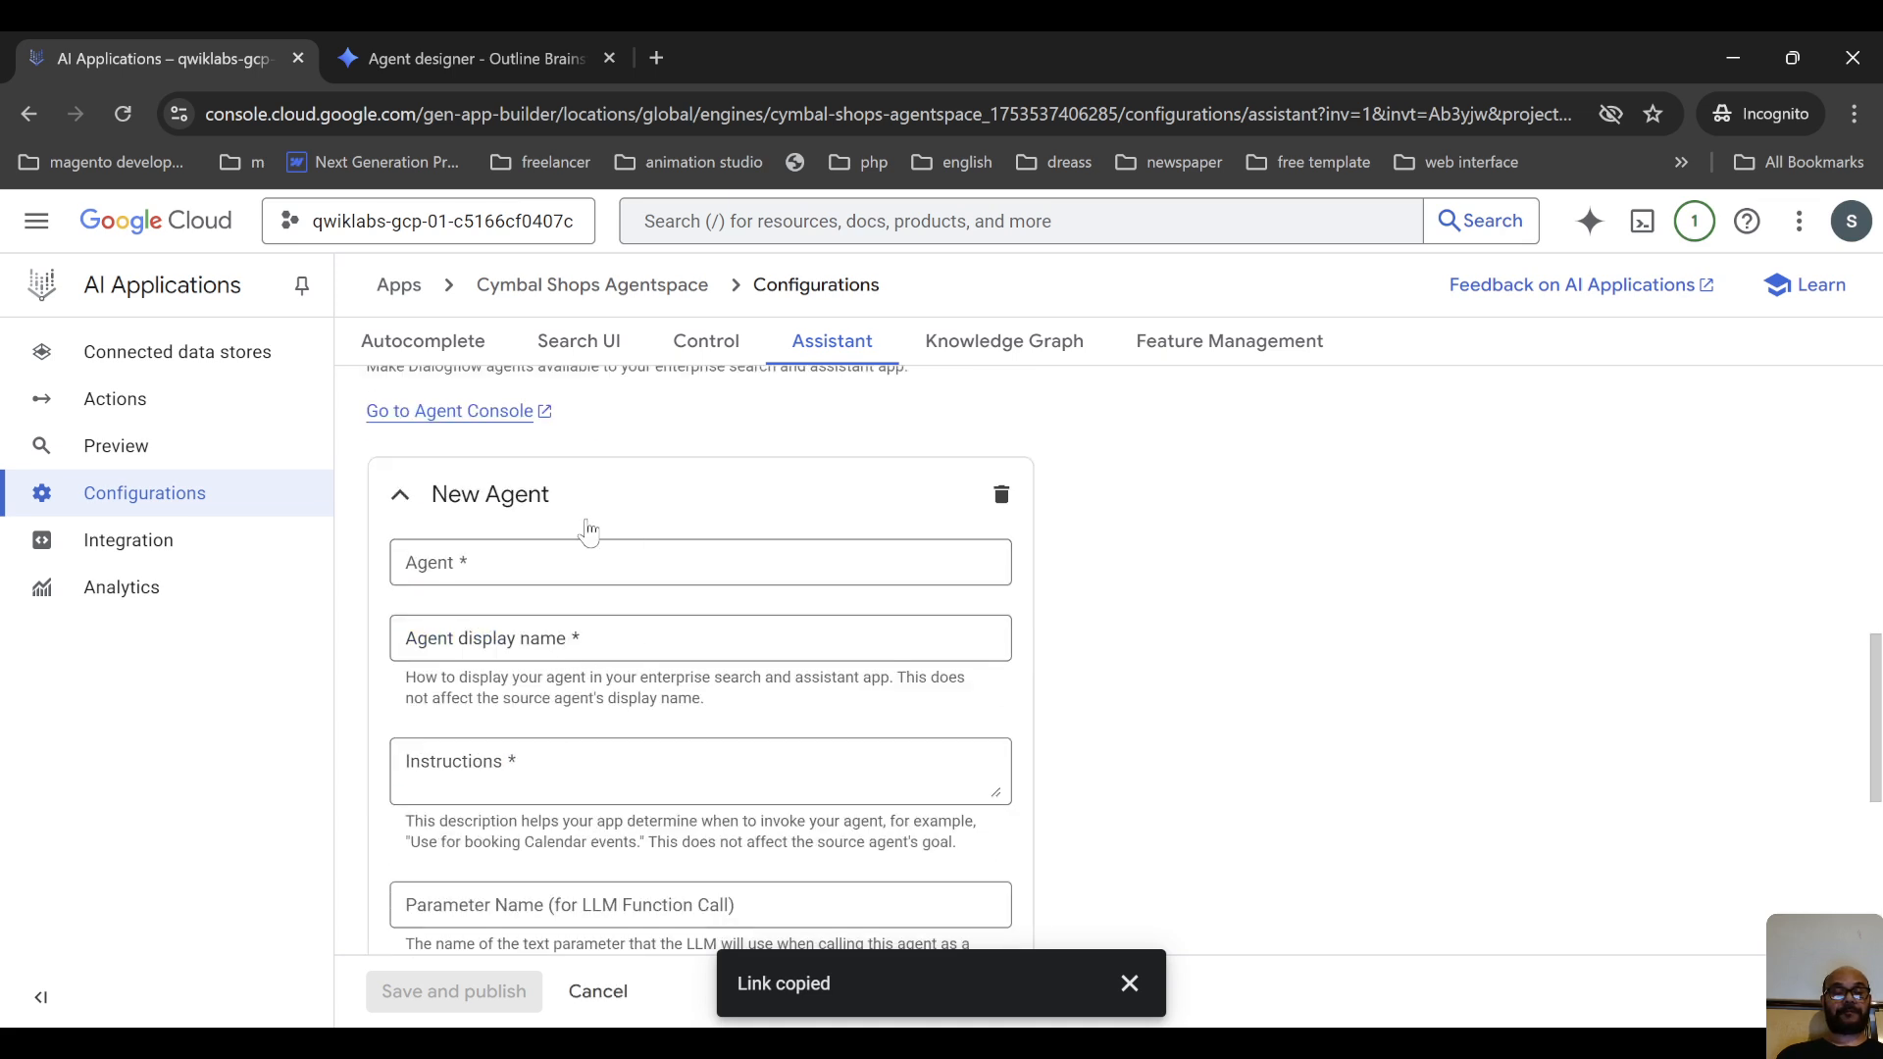
left_click(601, 569)
left_click(601, 639)
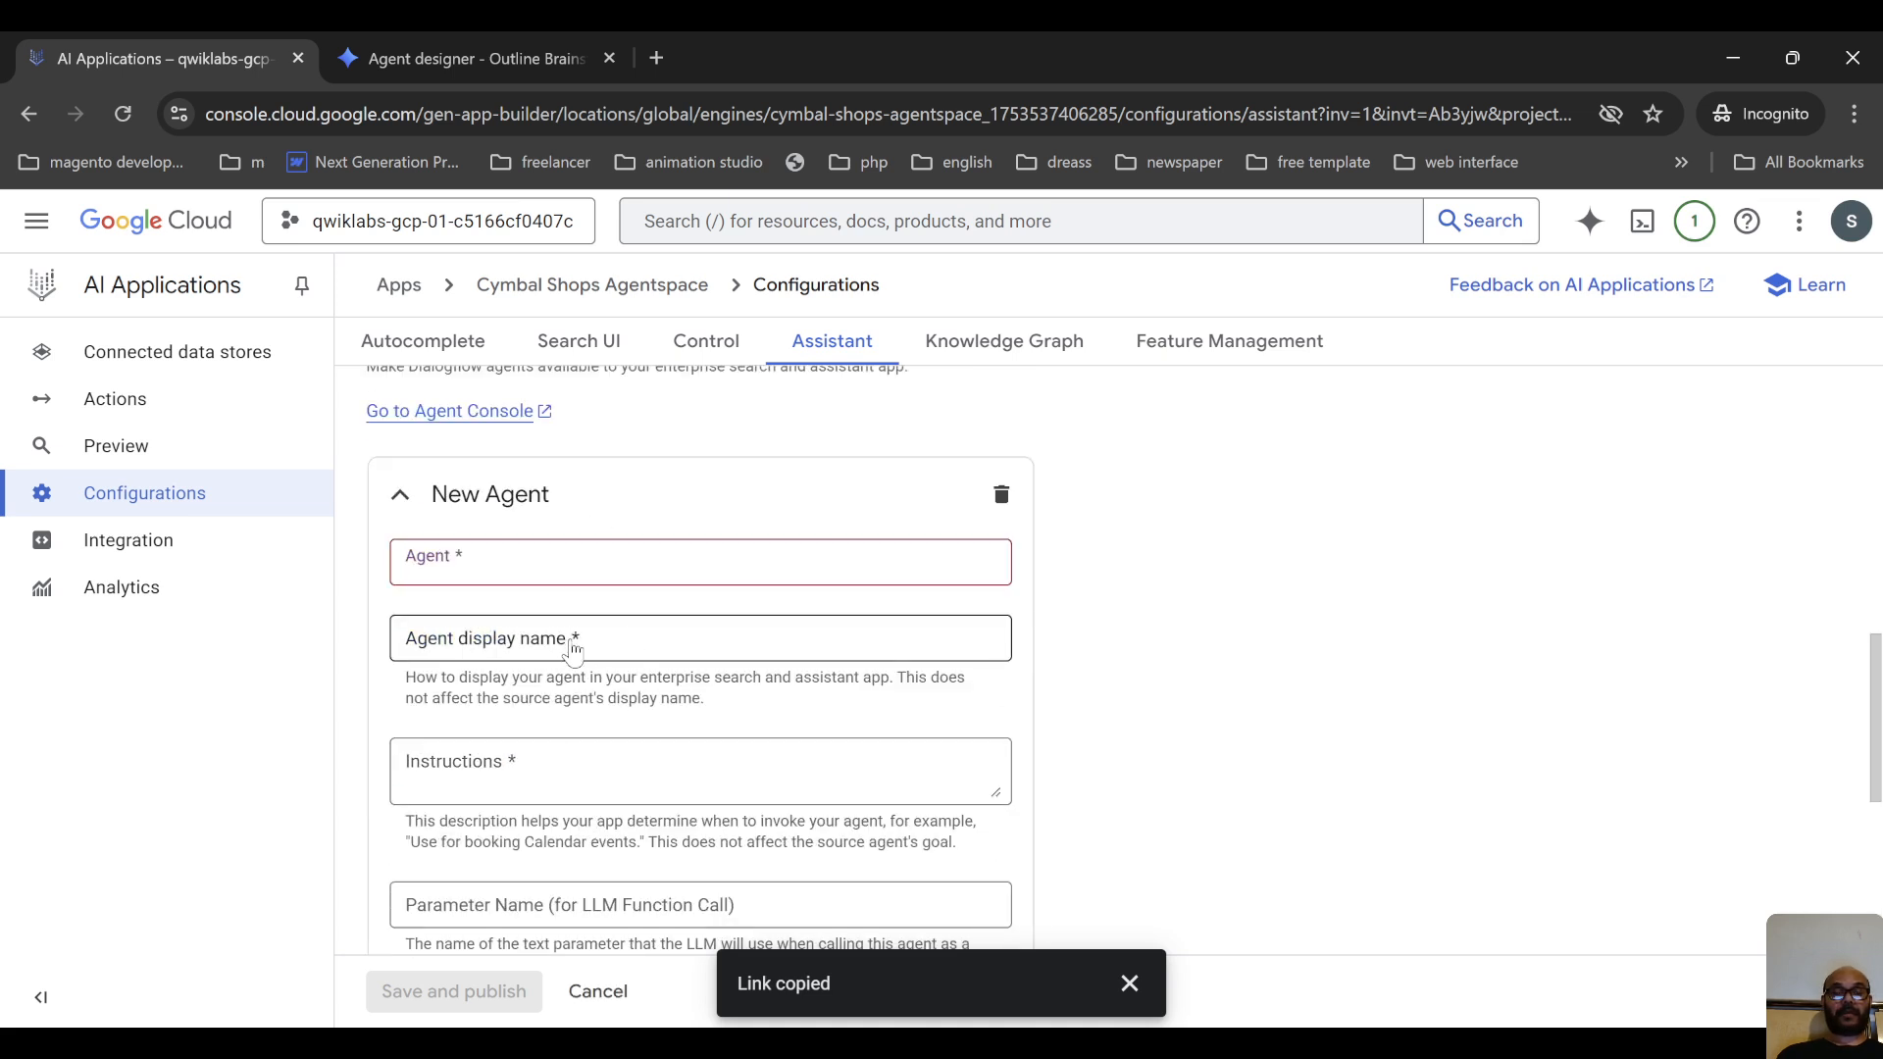
scroll(610, 656, "down", 3)
scroll(628, 663, "up", 4)
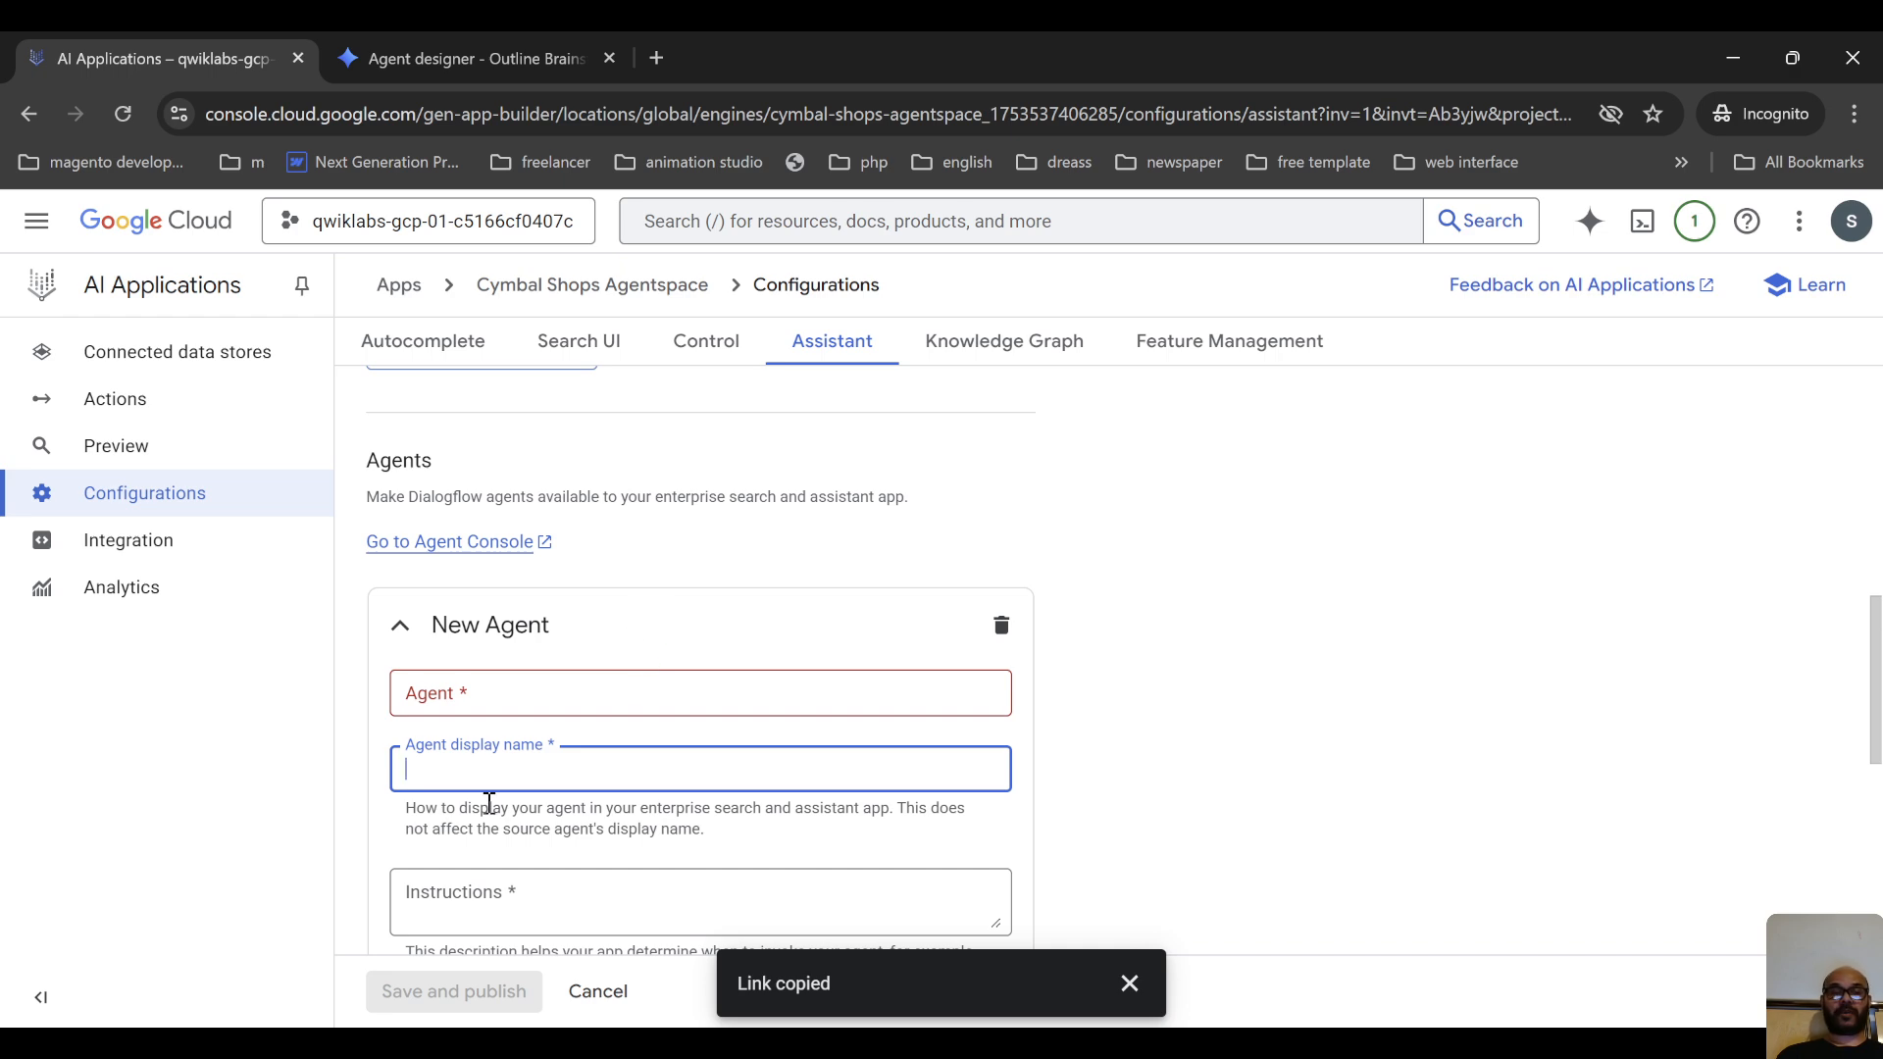
Enable web grounding for the assistant with Google Search as the source
scroll(513, 747, "up", 4)
scroll(513, 747, "up", 3)
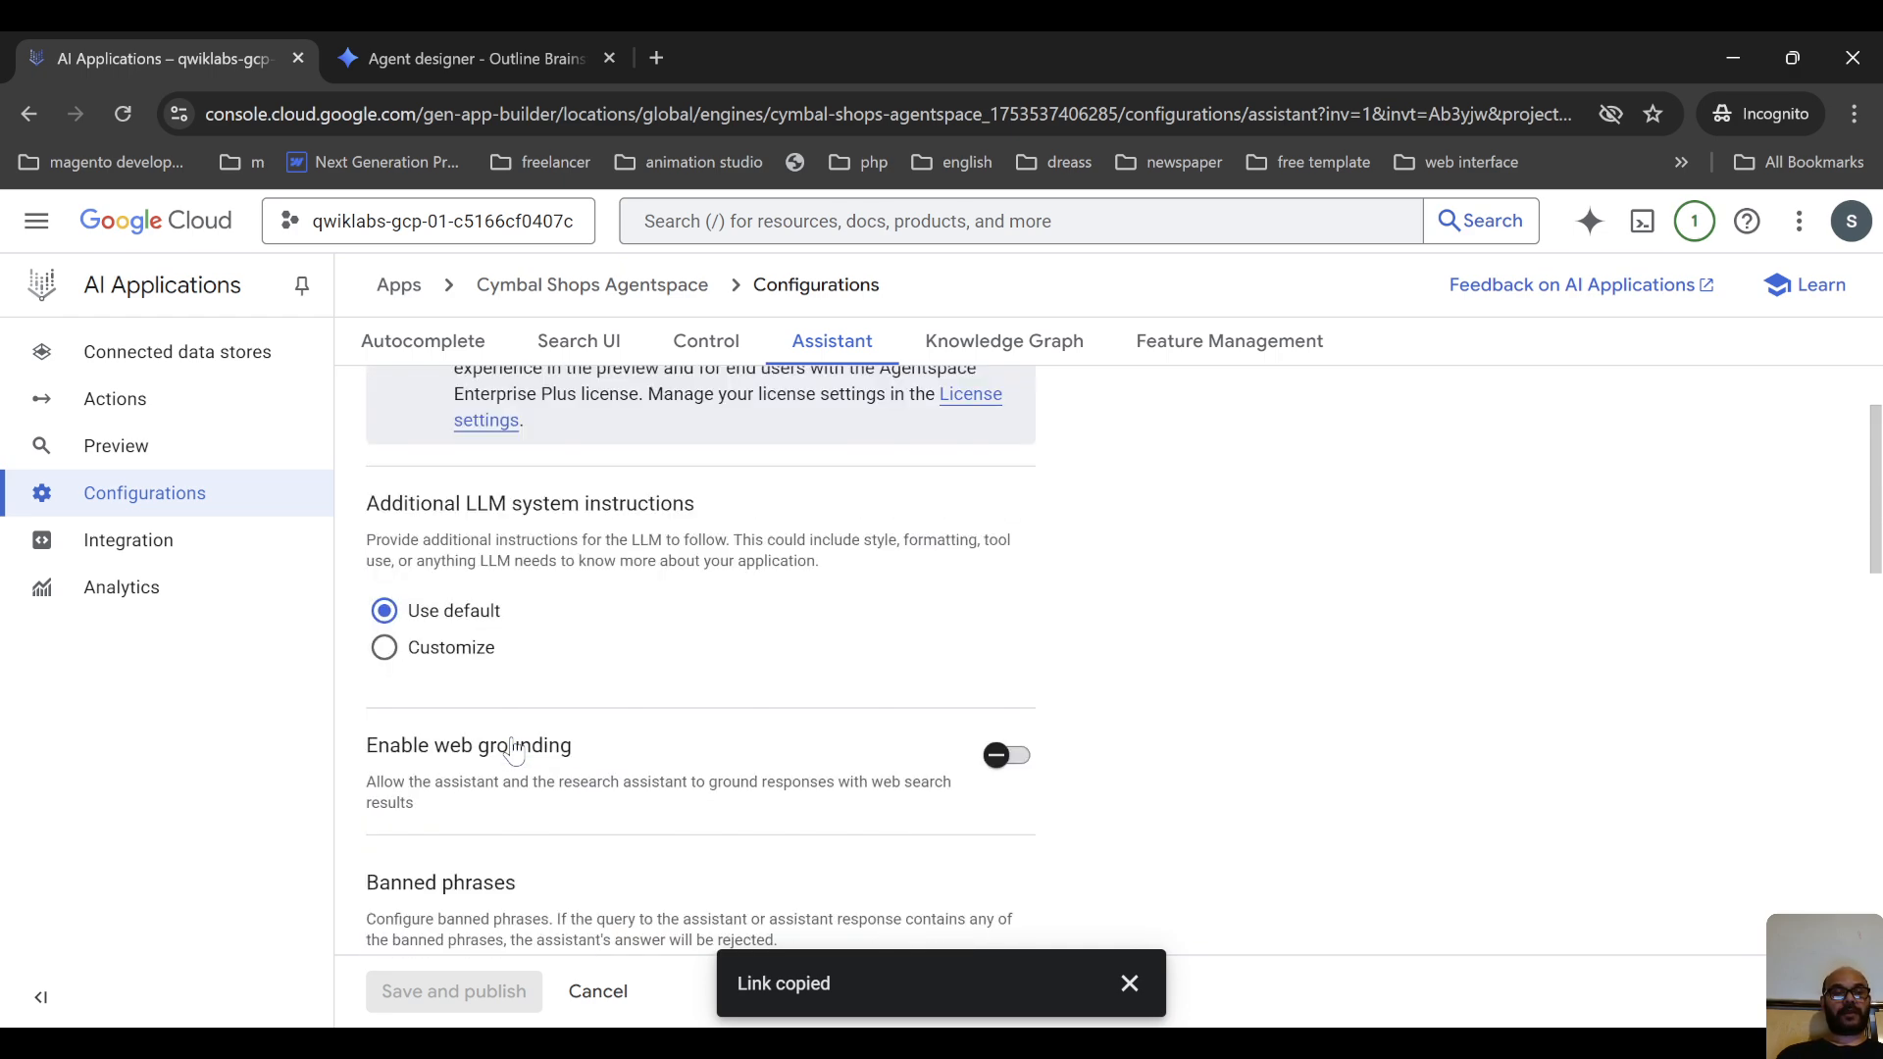
left_click(1021, 768)
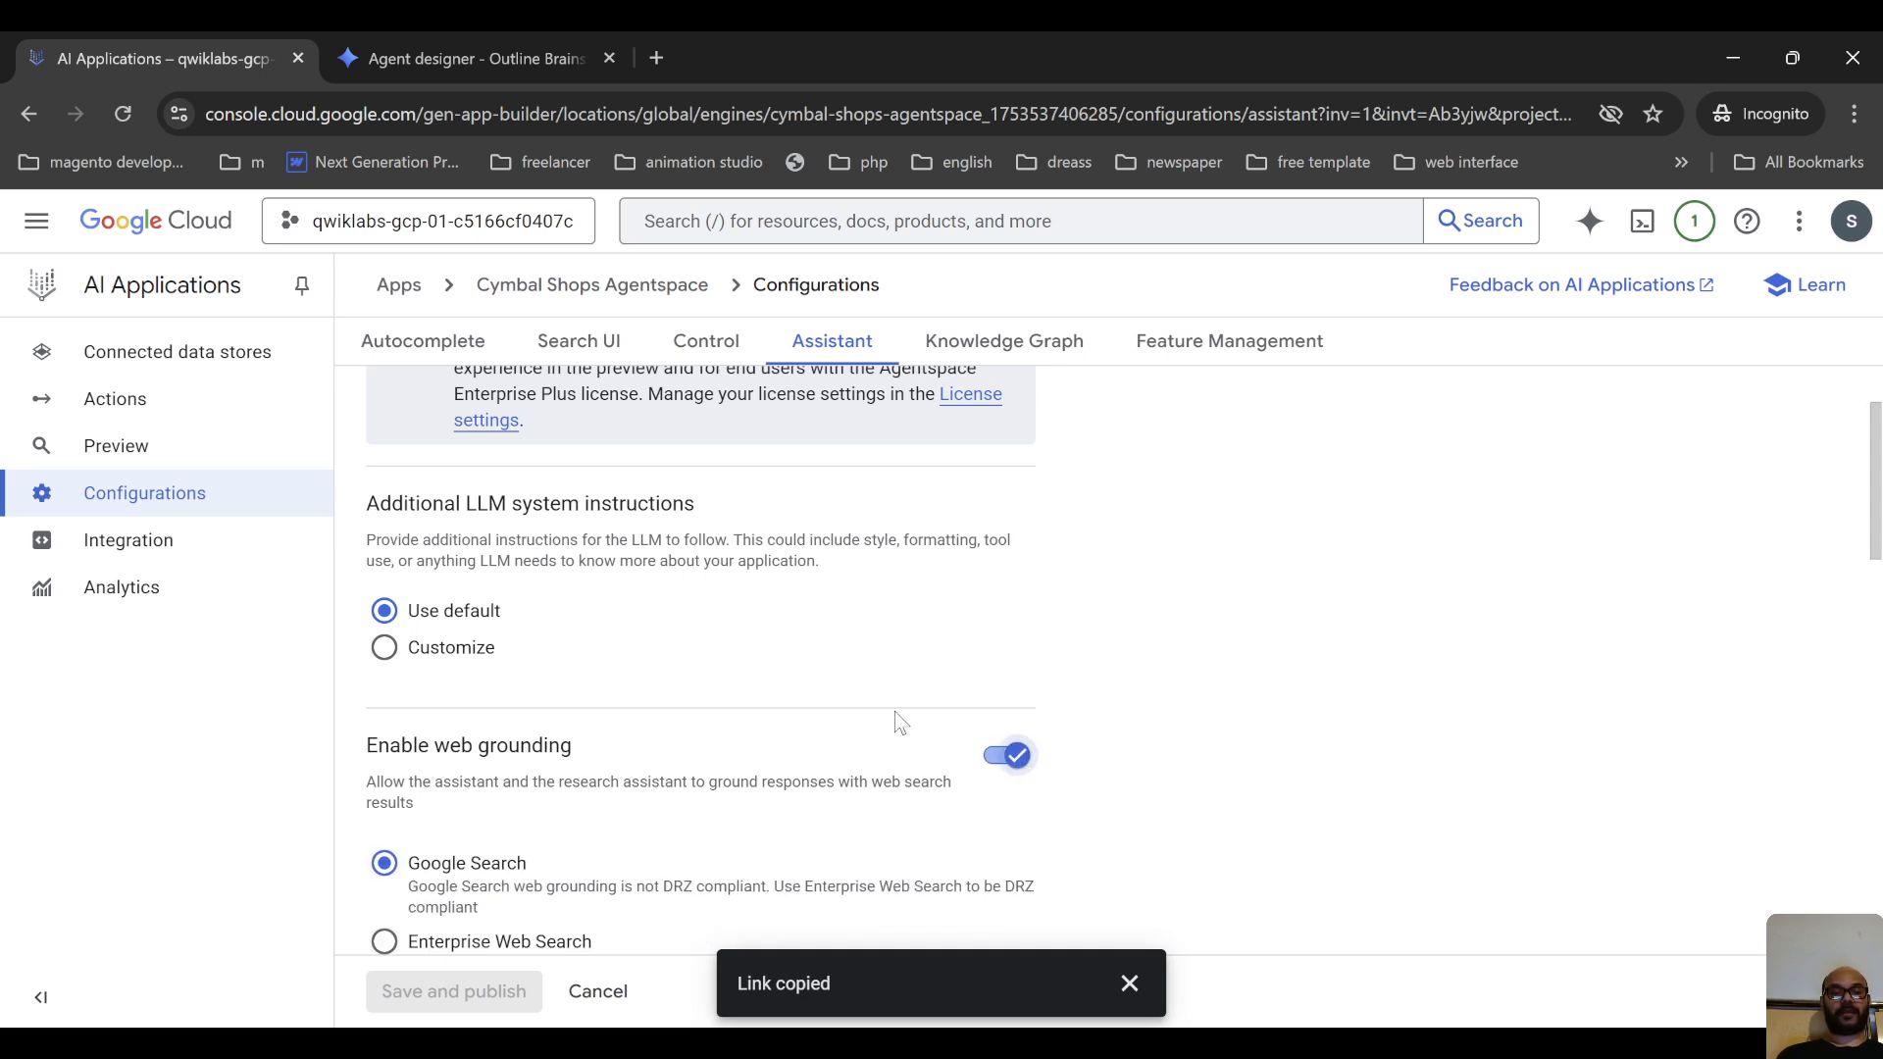
scroll(894, 714, "down", 1)
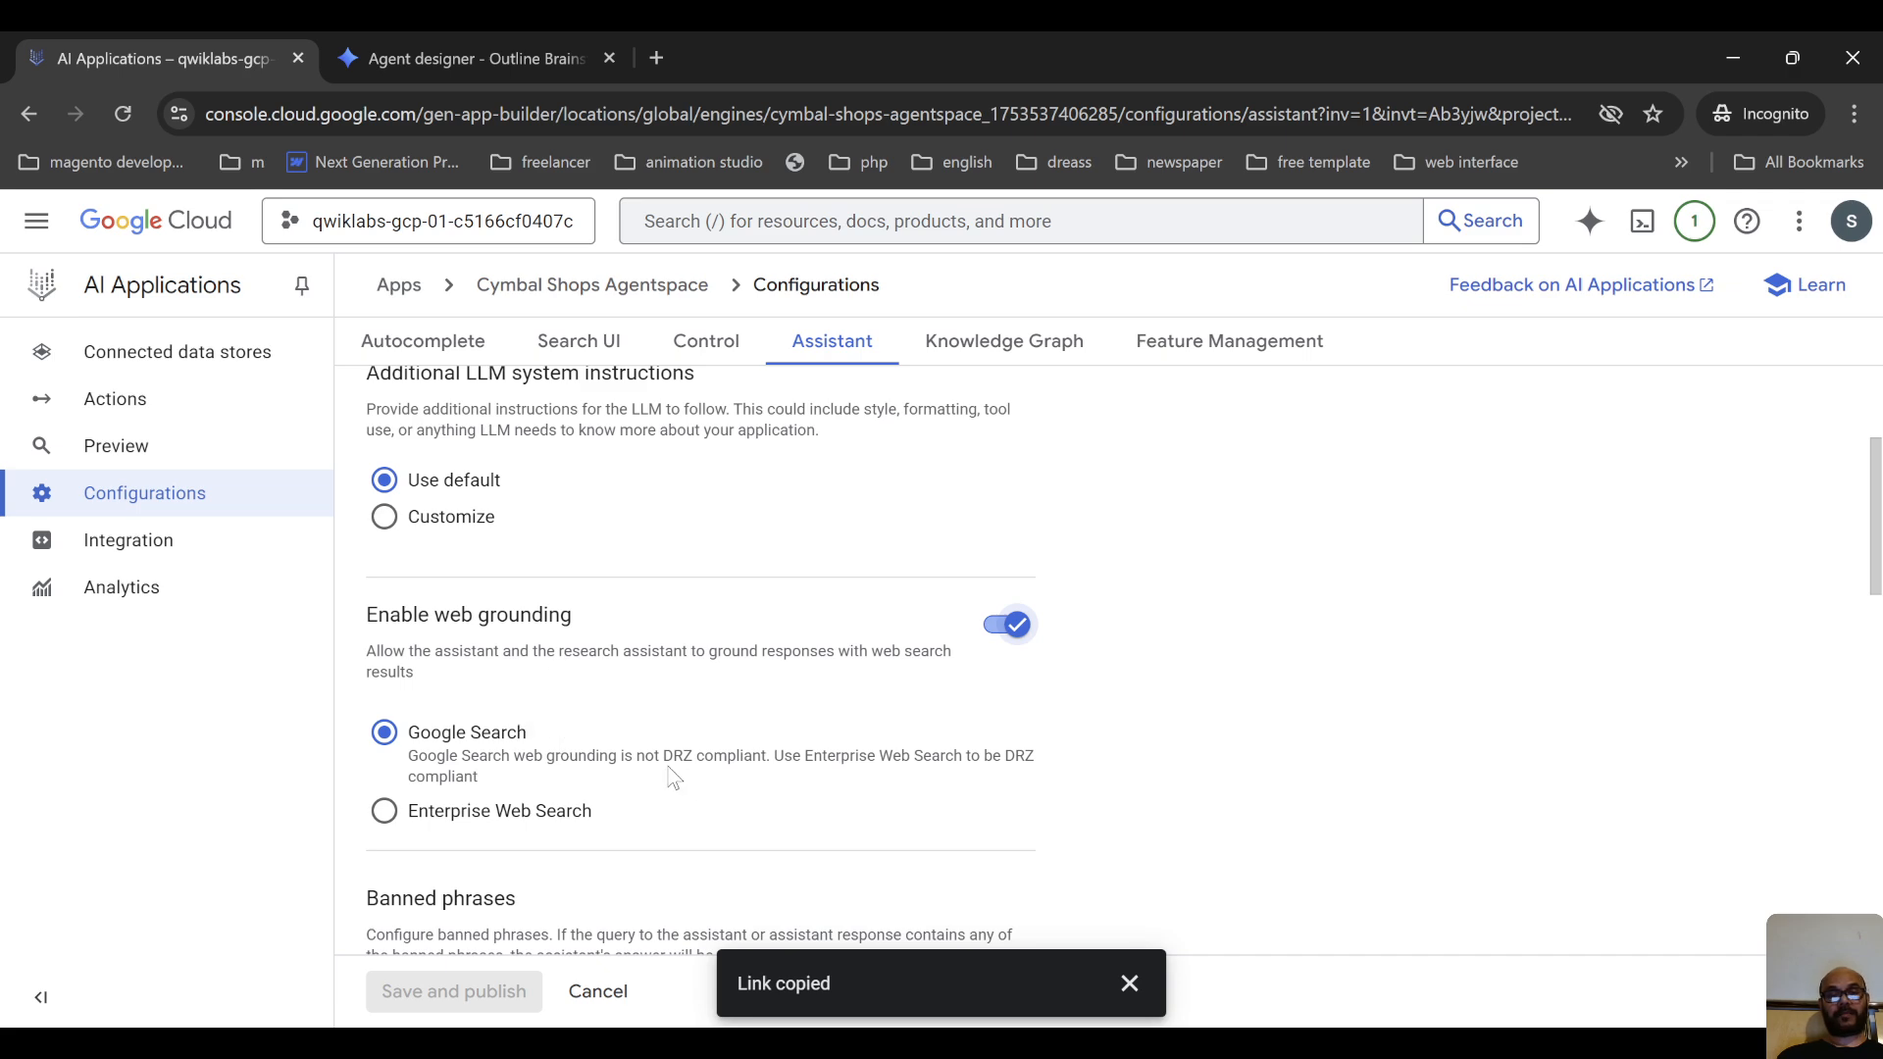
scroll(663, 760, "up", 3)
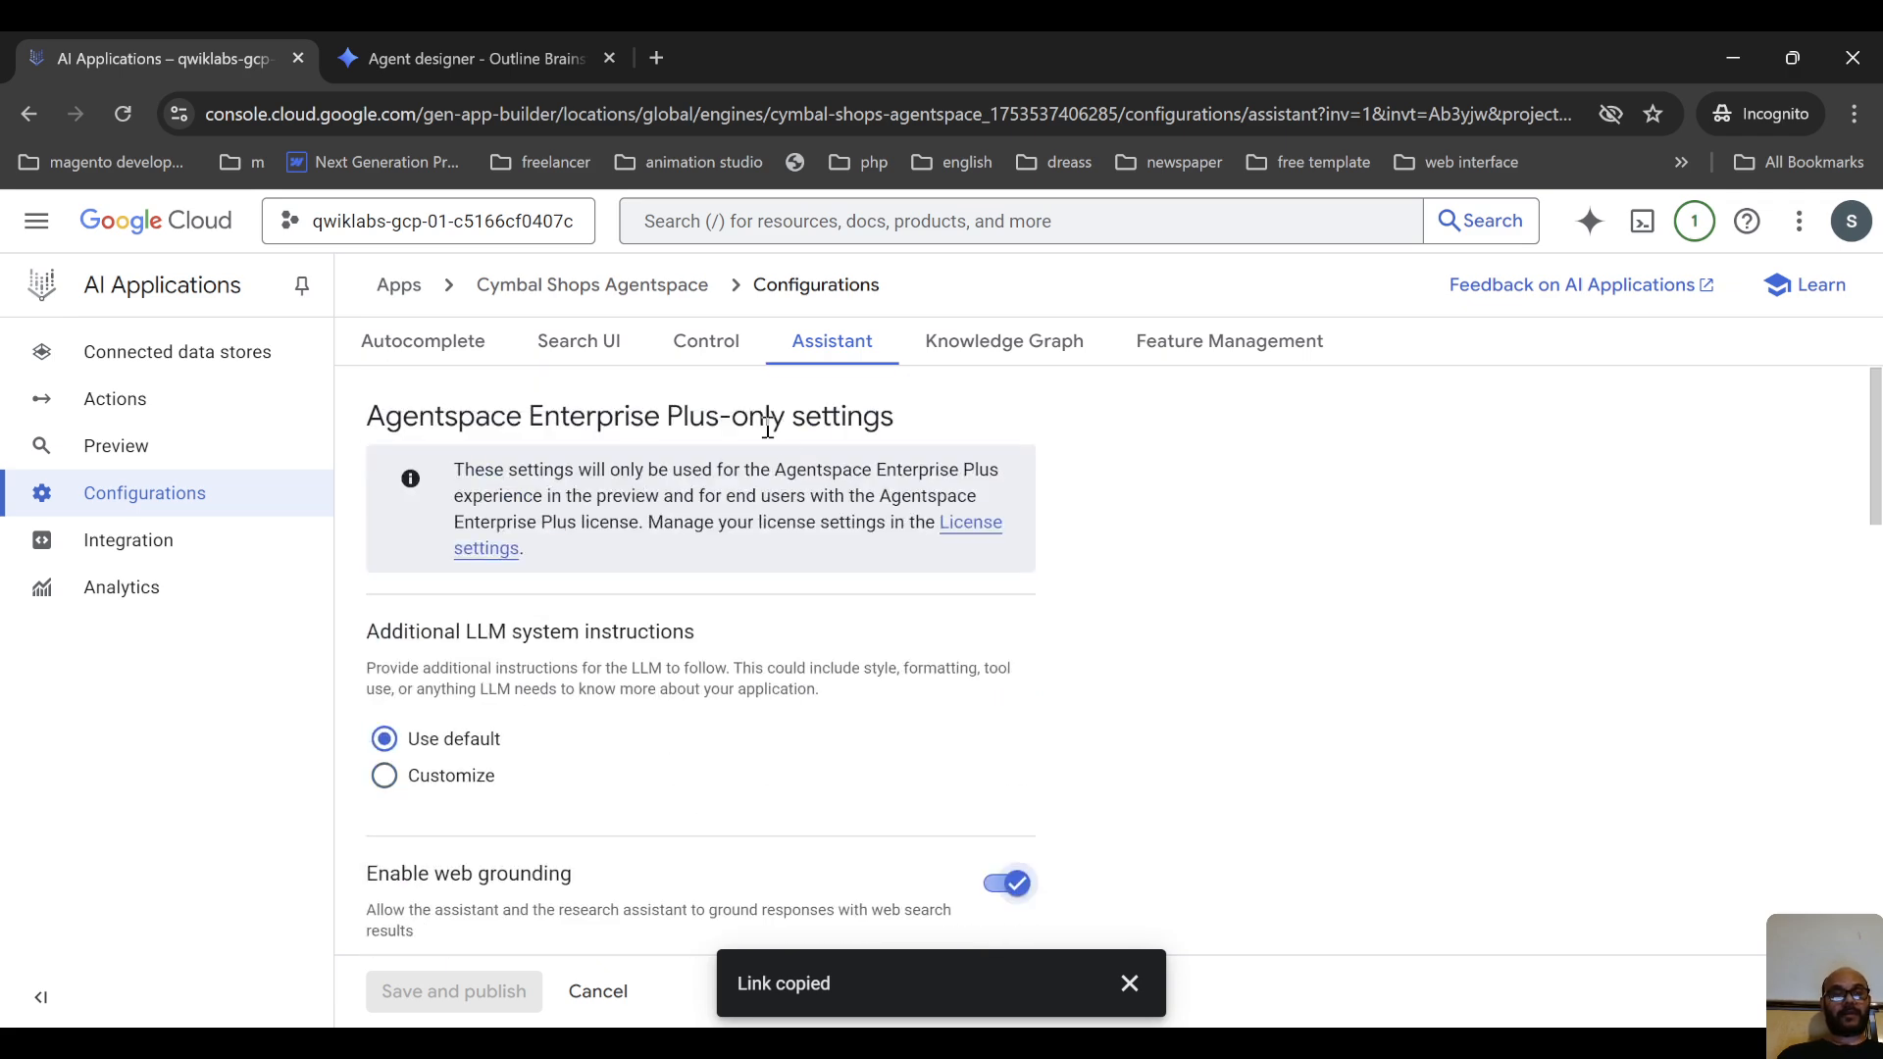
Leave the Assistant configuration without saving its changes and examine the end user feature settings in Feature Management
left_click(1006, 343)
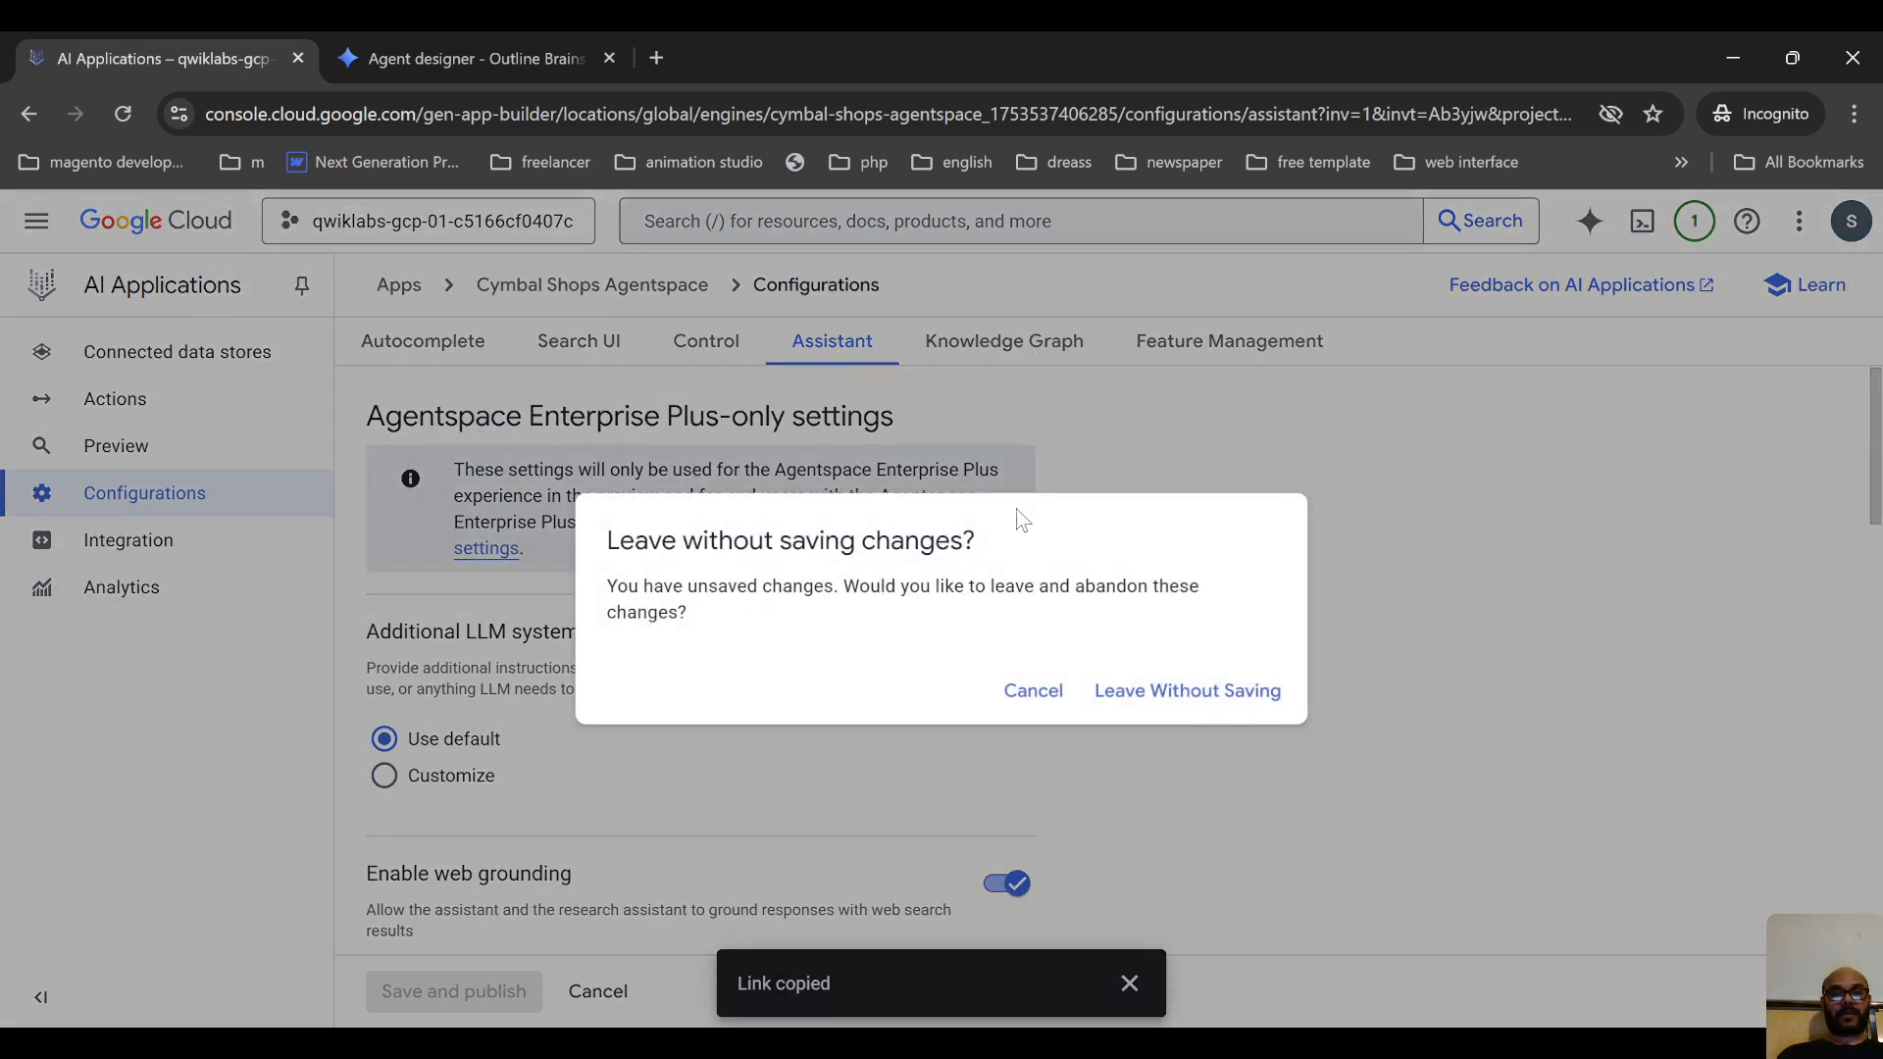
left_click(1032, 691)
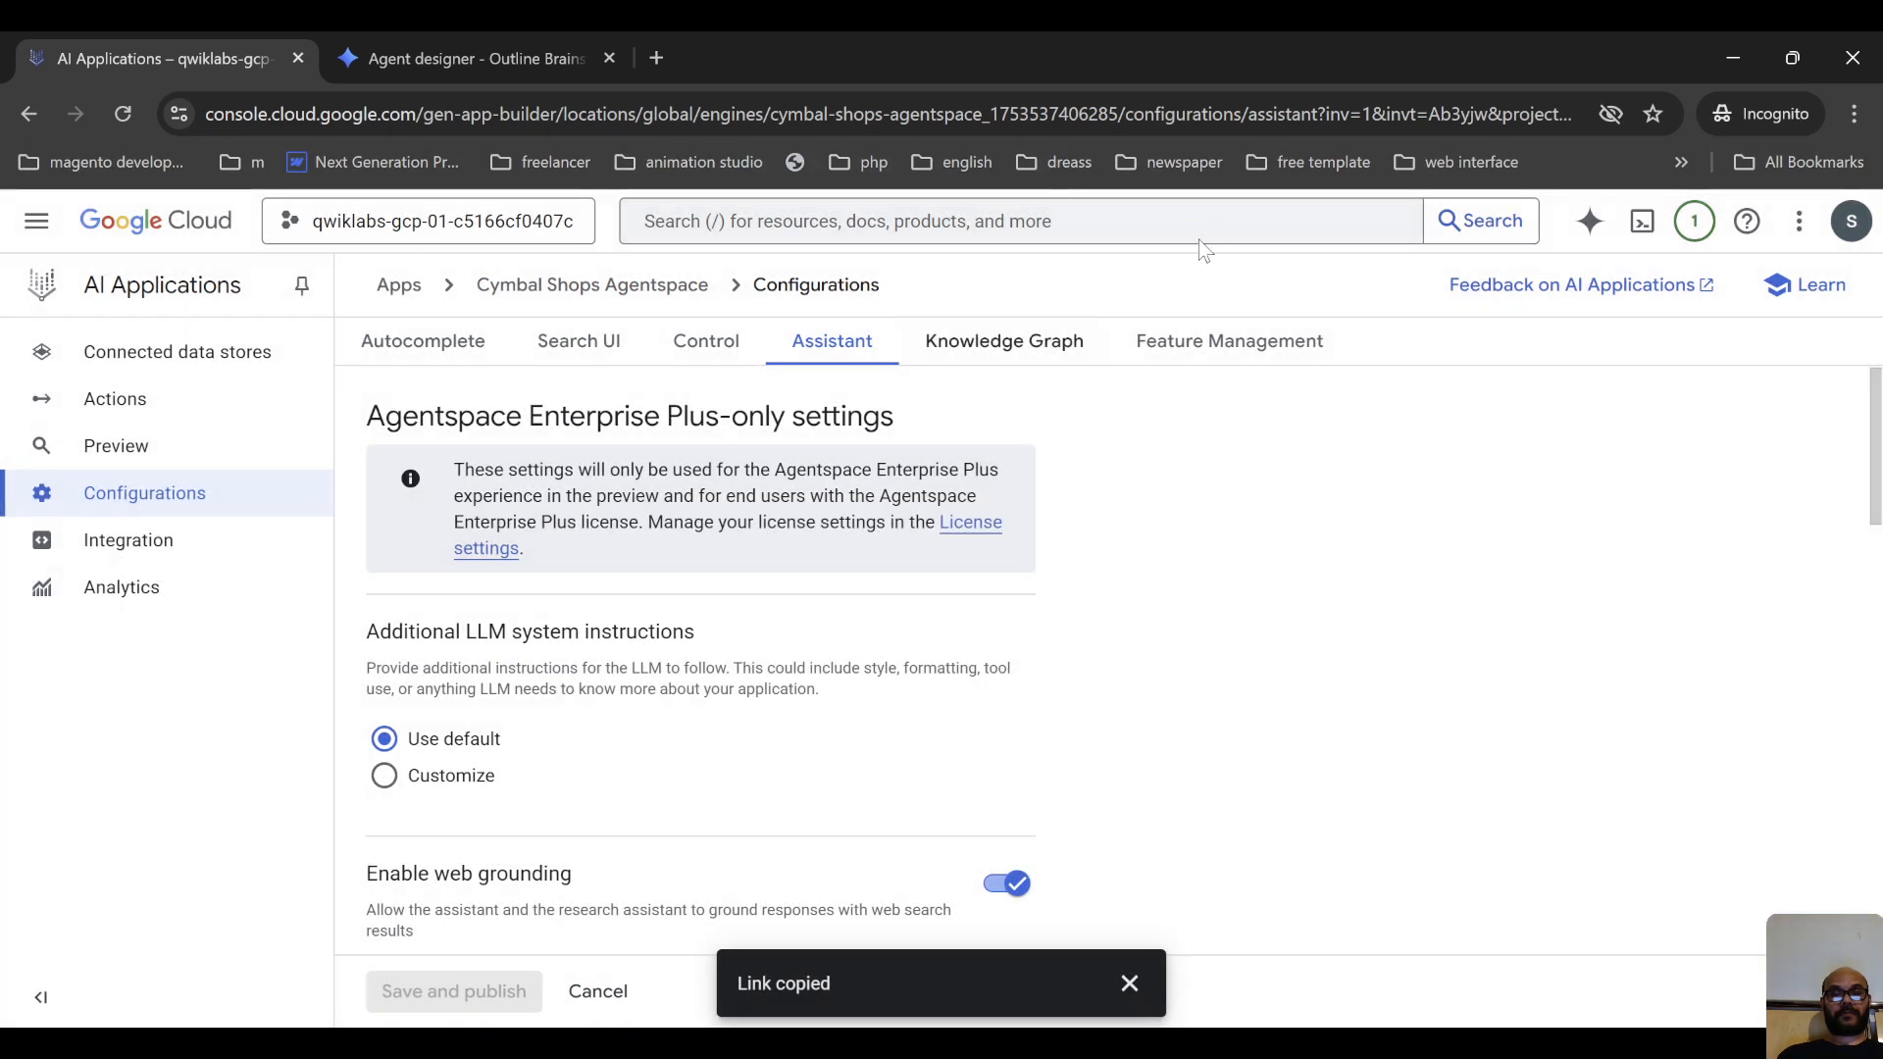
left_click(1214, 355)
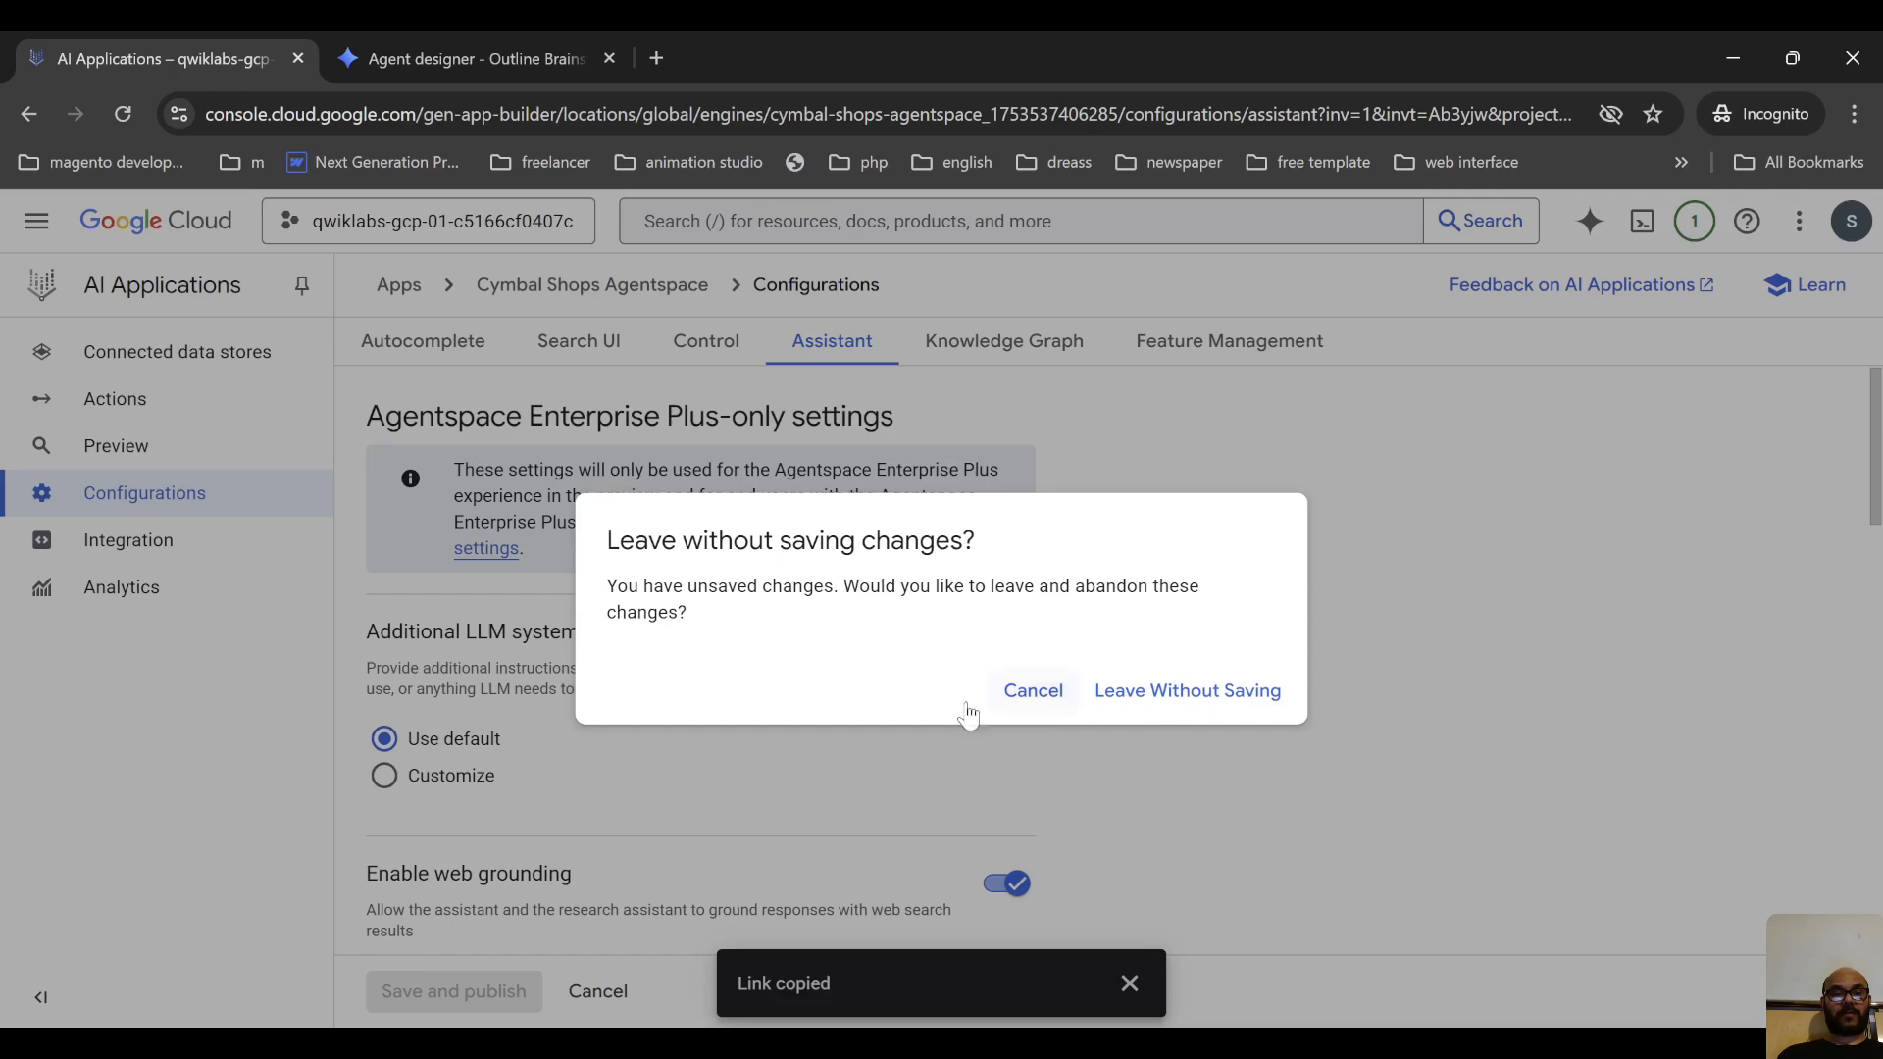
left_click(1230, 694)
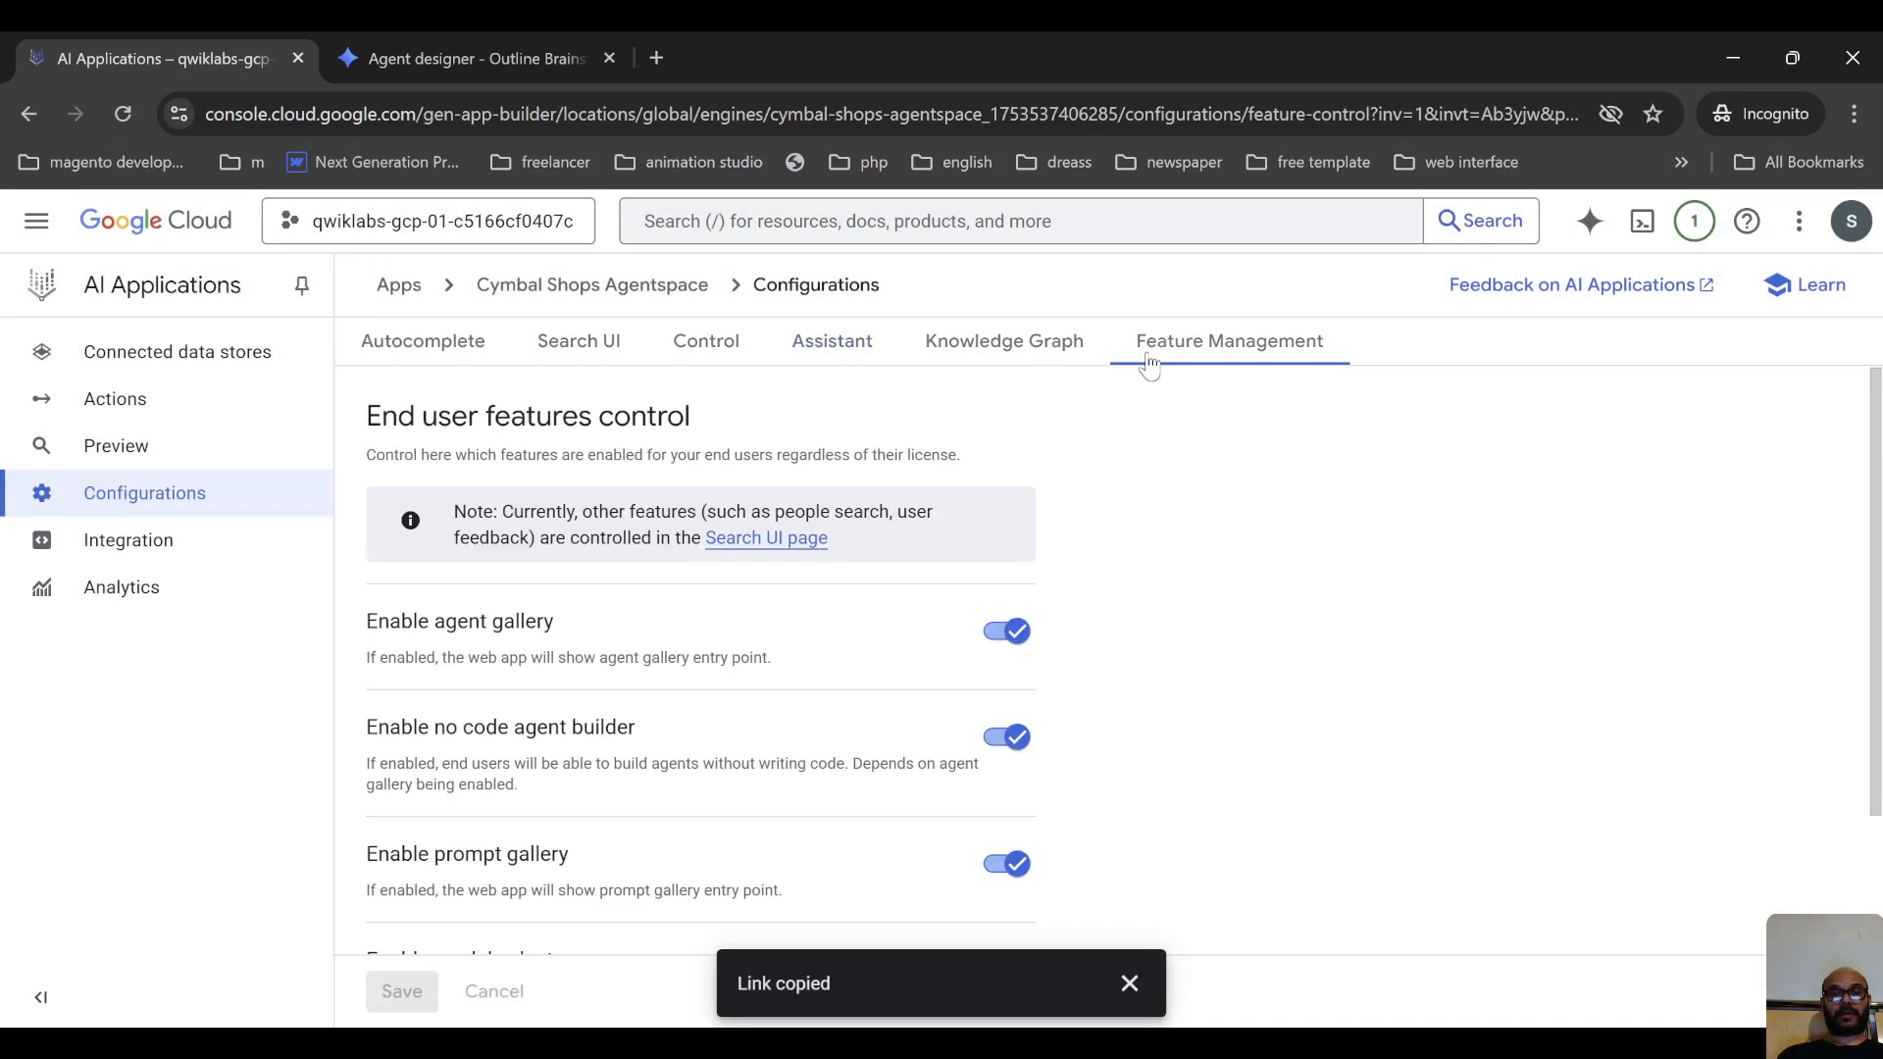
scroll(697, 541, "down", 1)
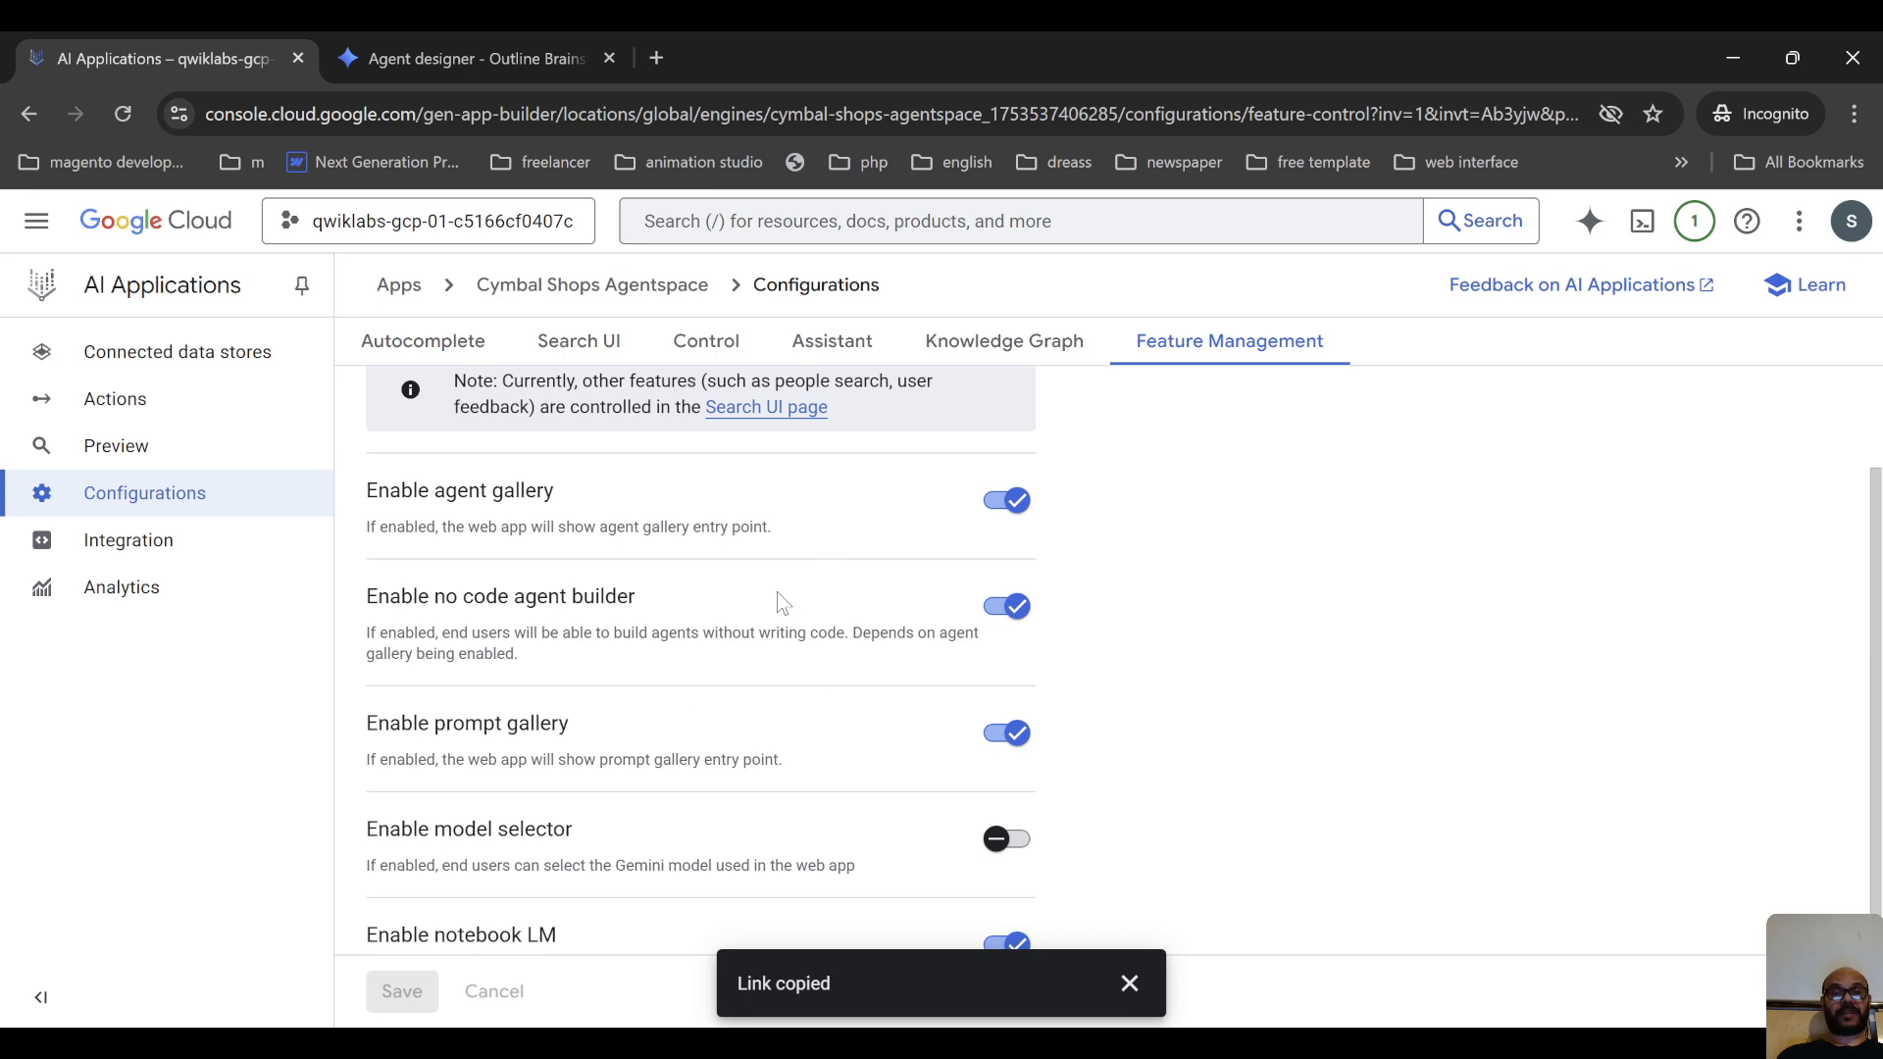
scroll(780, 593, "down", 1)
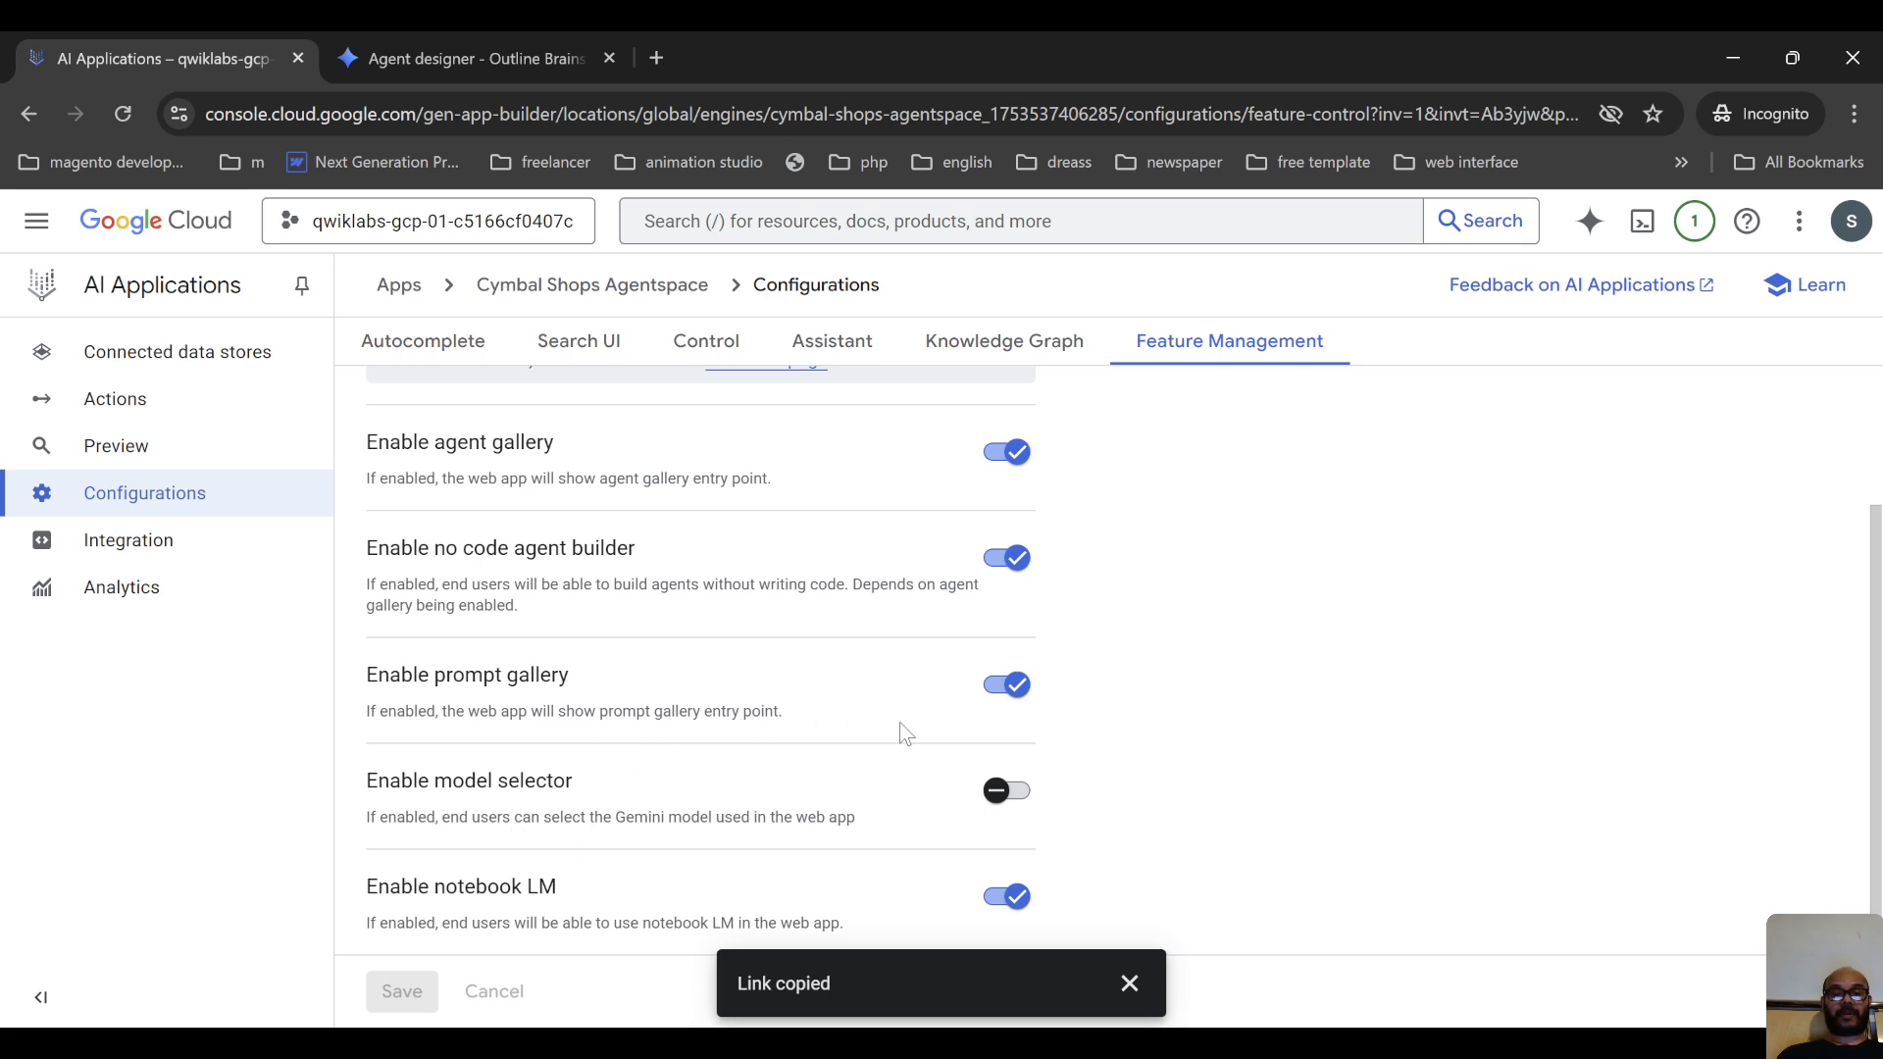
scroll(984, 489, "up", 4)
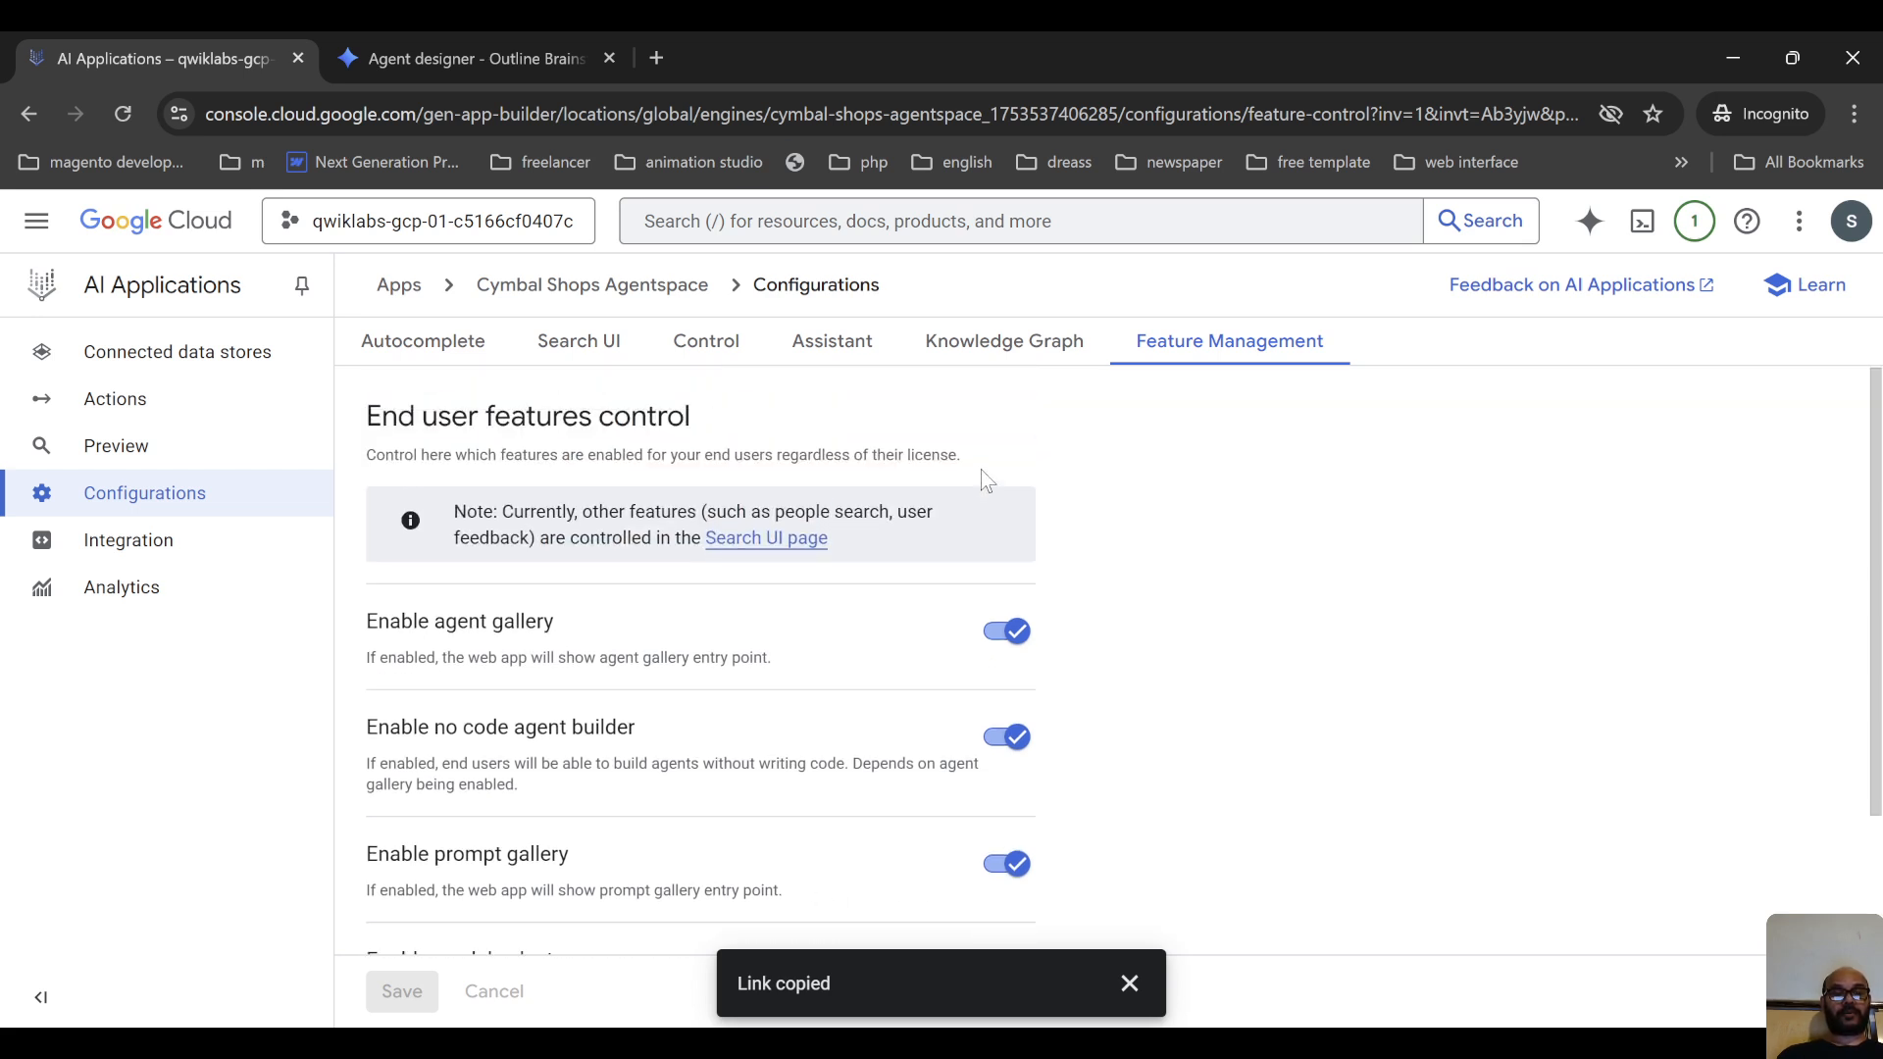
scroll(982, 719, "down", 4)
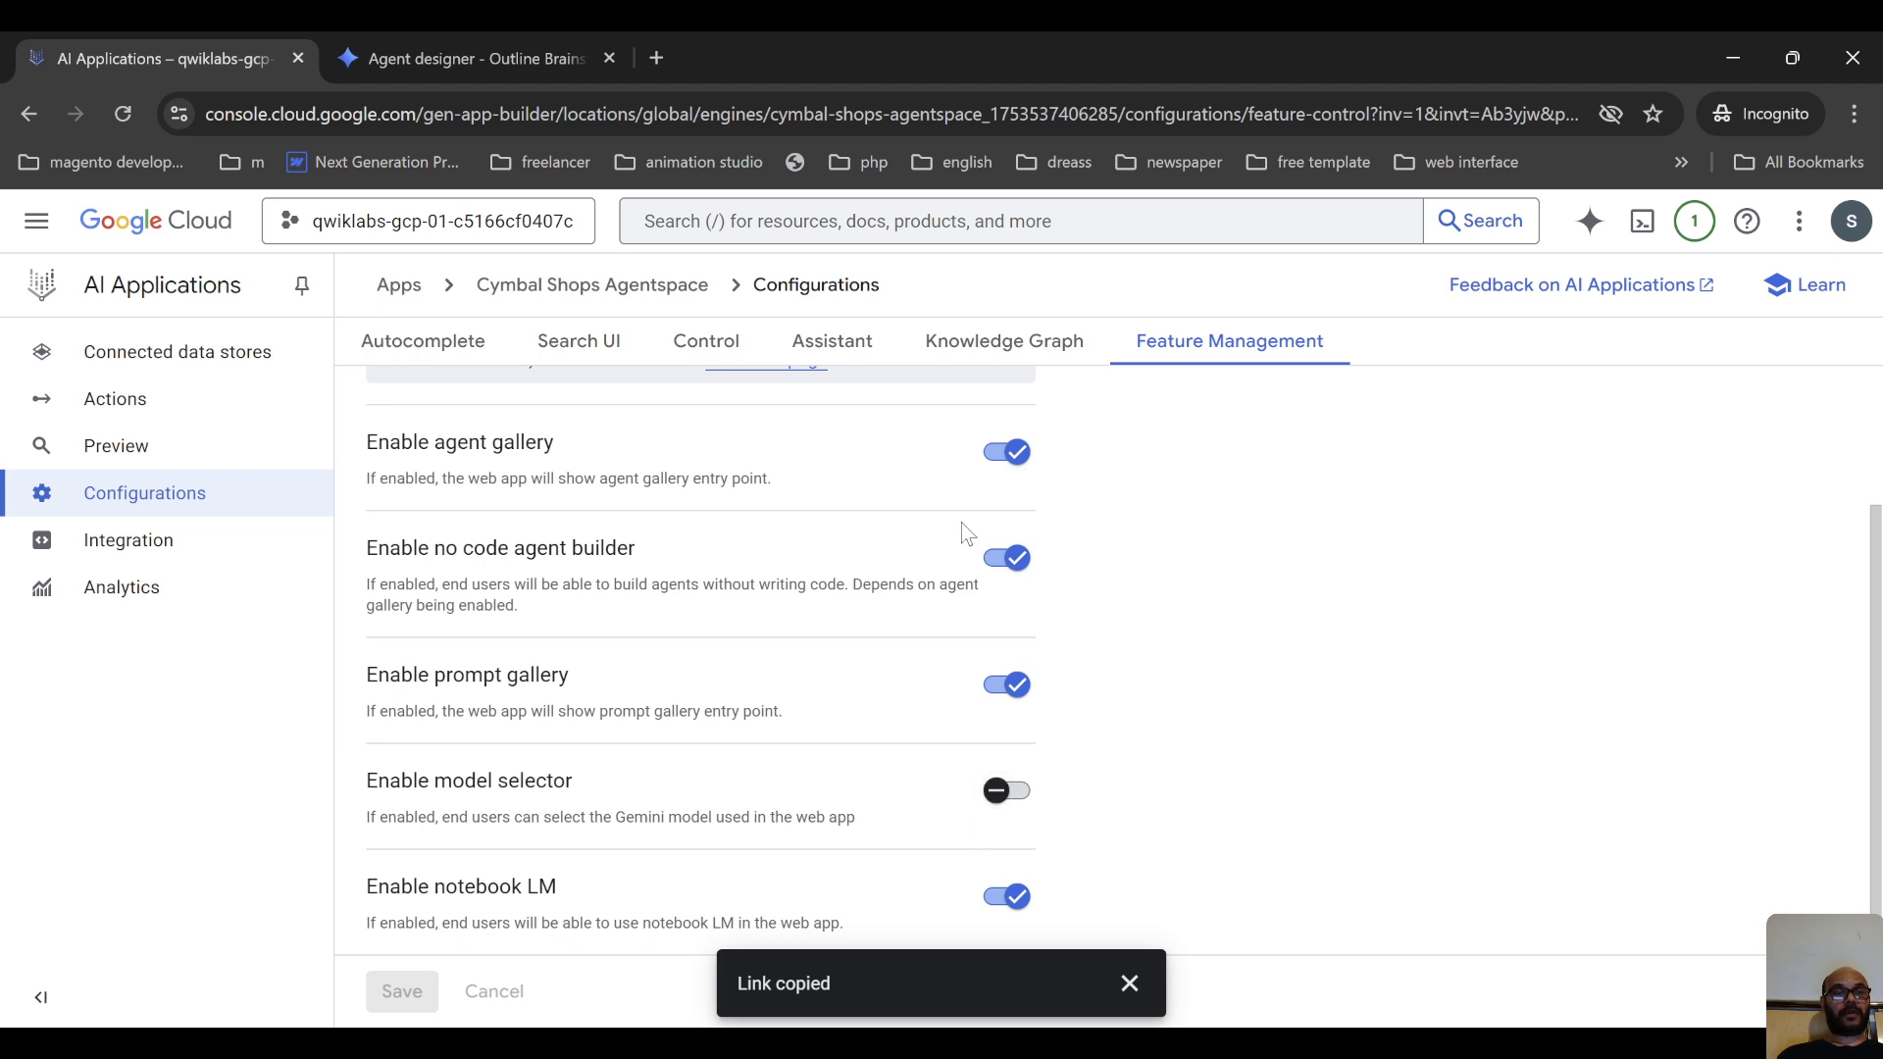
scroll(966, 534, "up", 4)
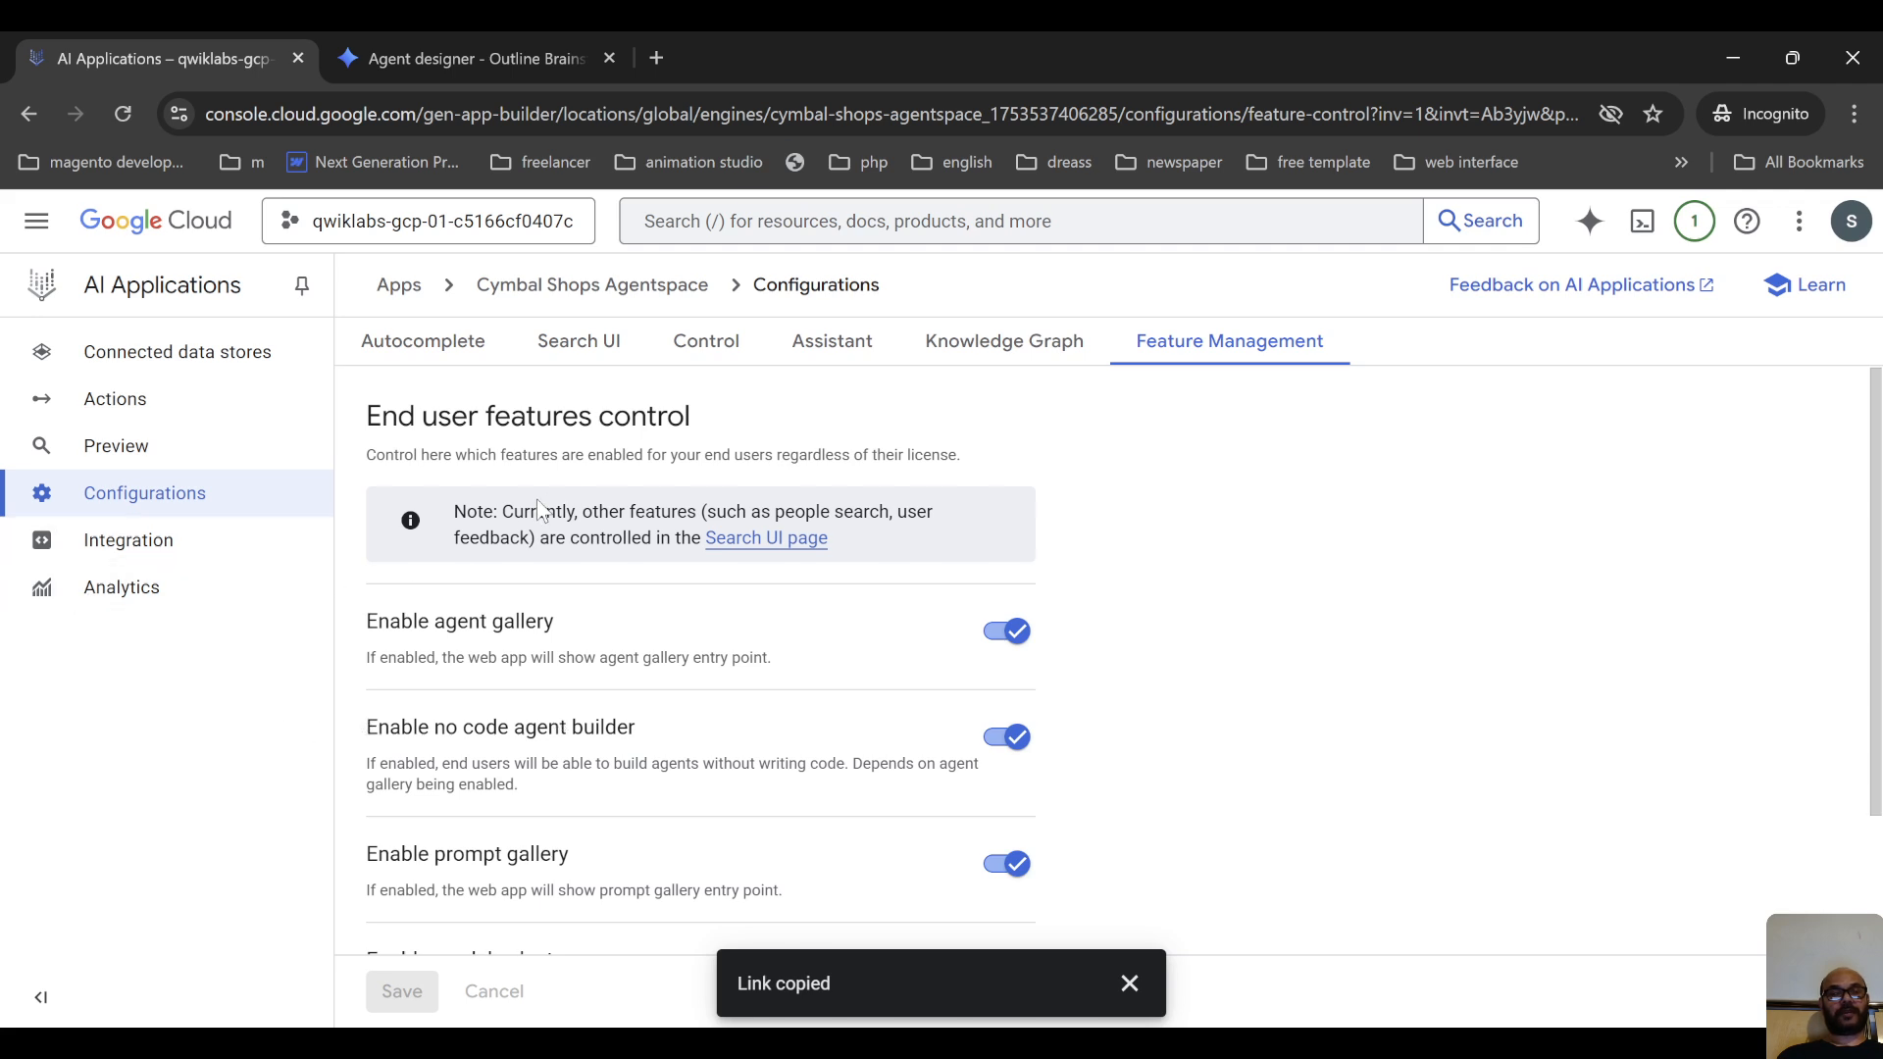
Examine the Search UI's general configurations, including autocomplete suggestions, feedback, user event collection and people search
left_click(583, 357)
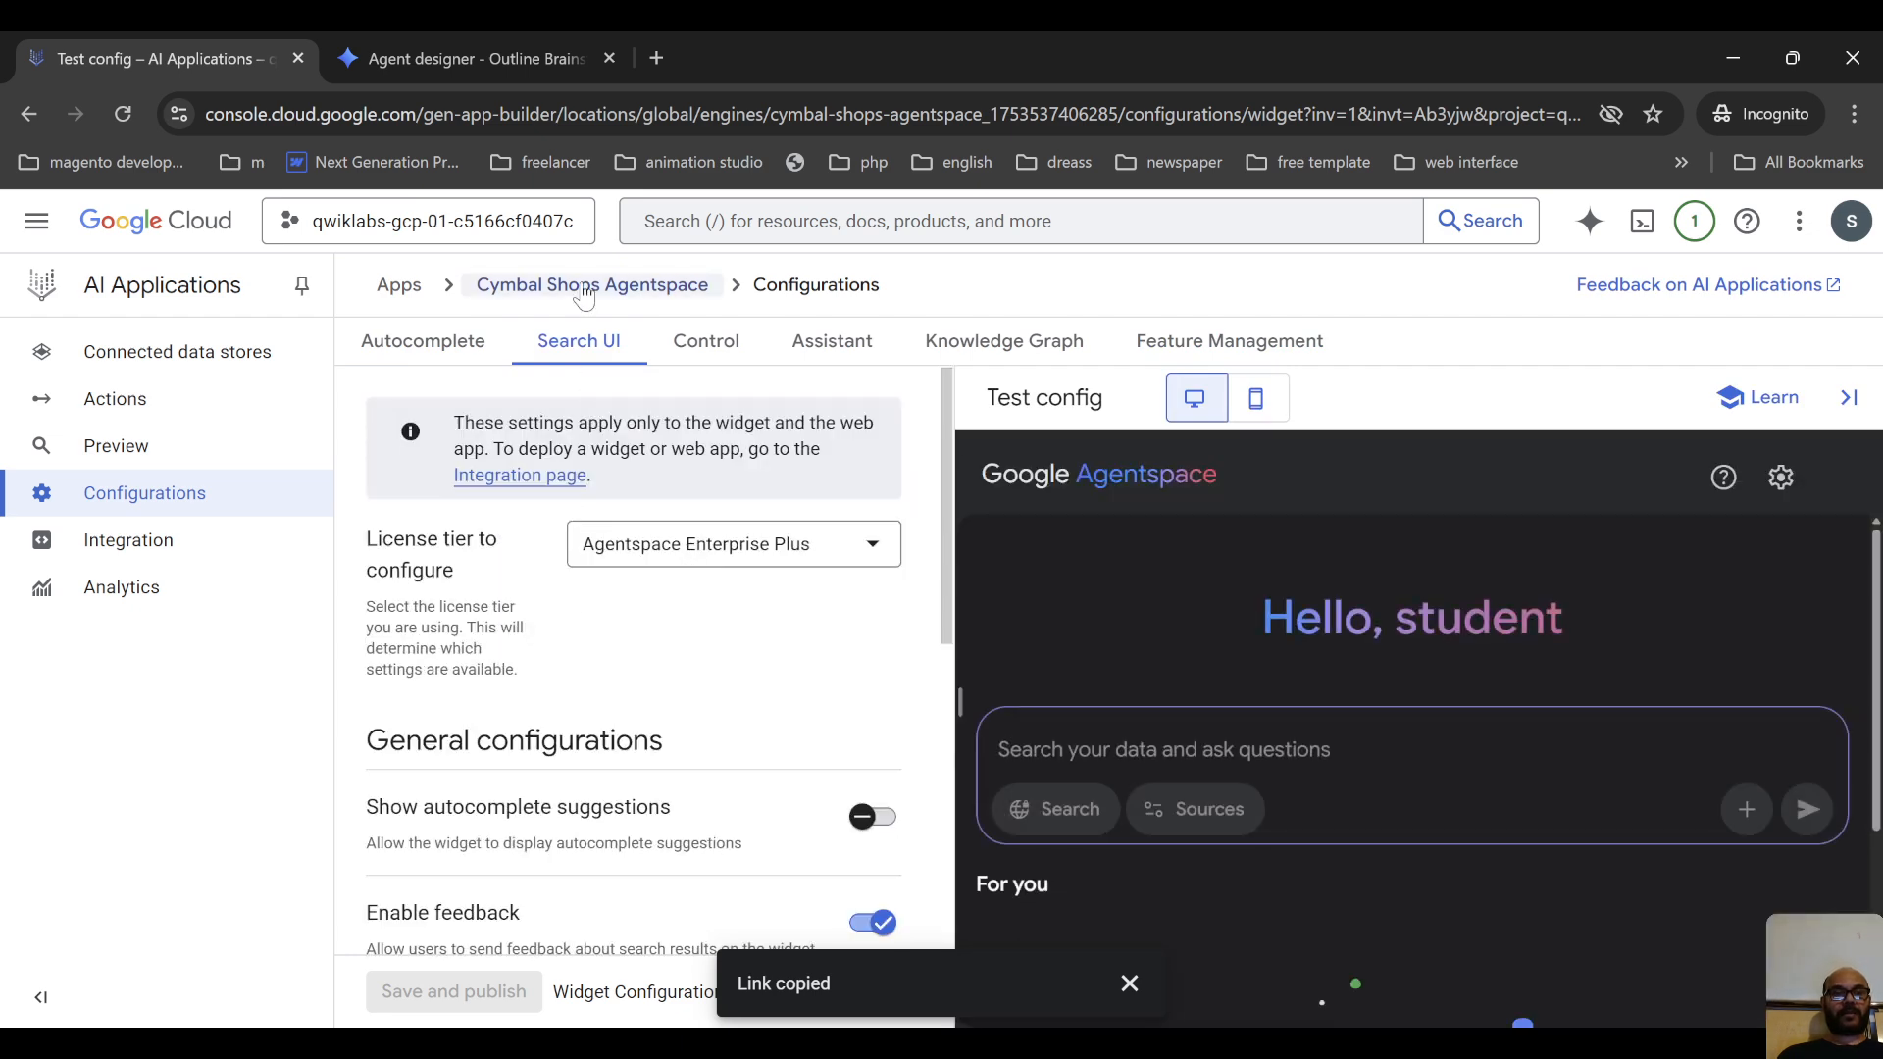
scroll(602, 574, "down", 3)
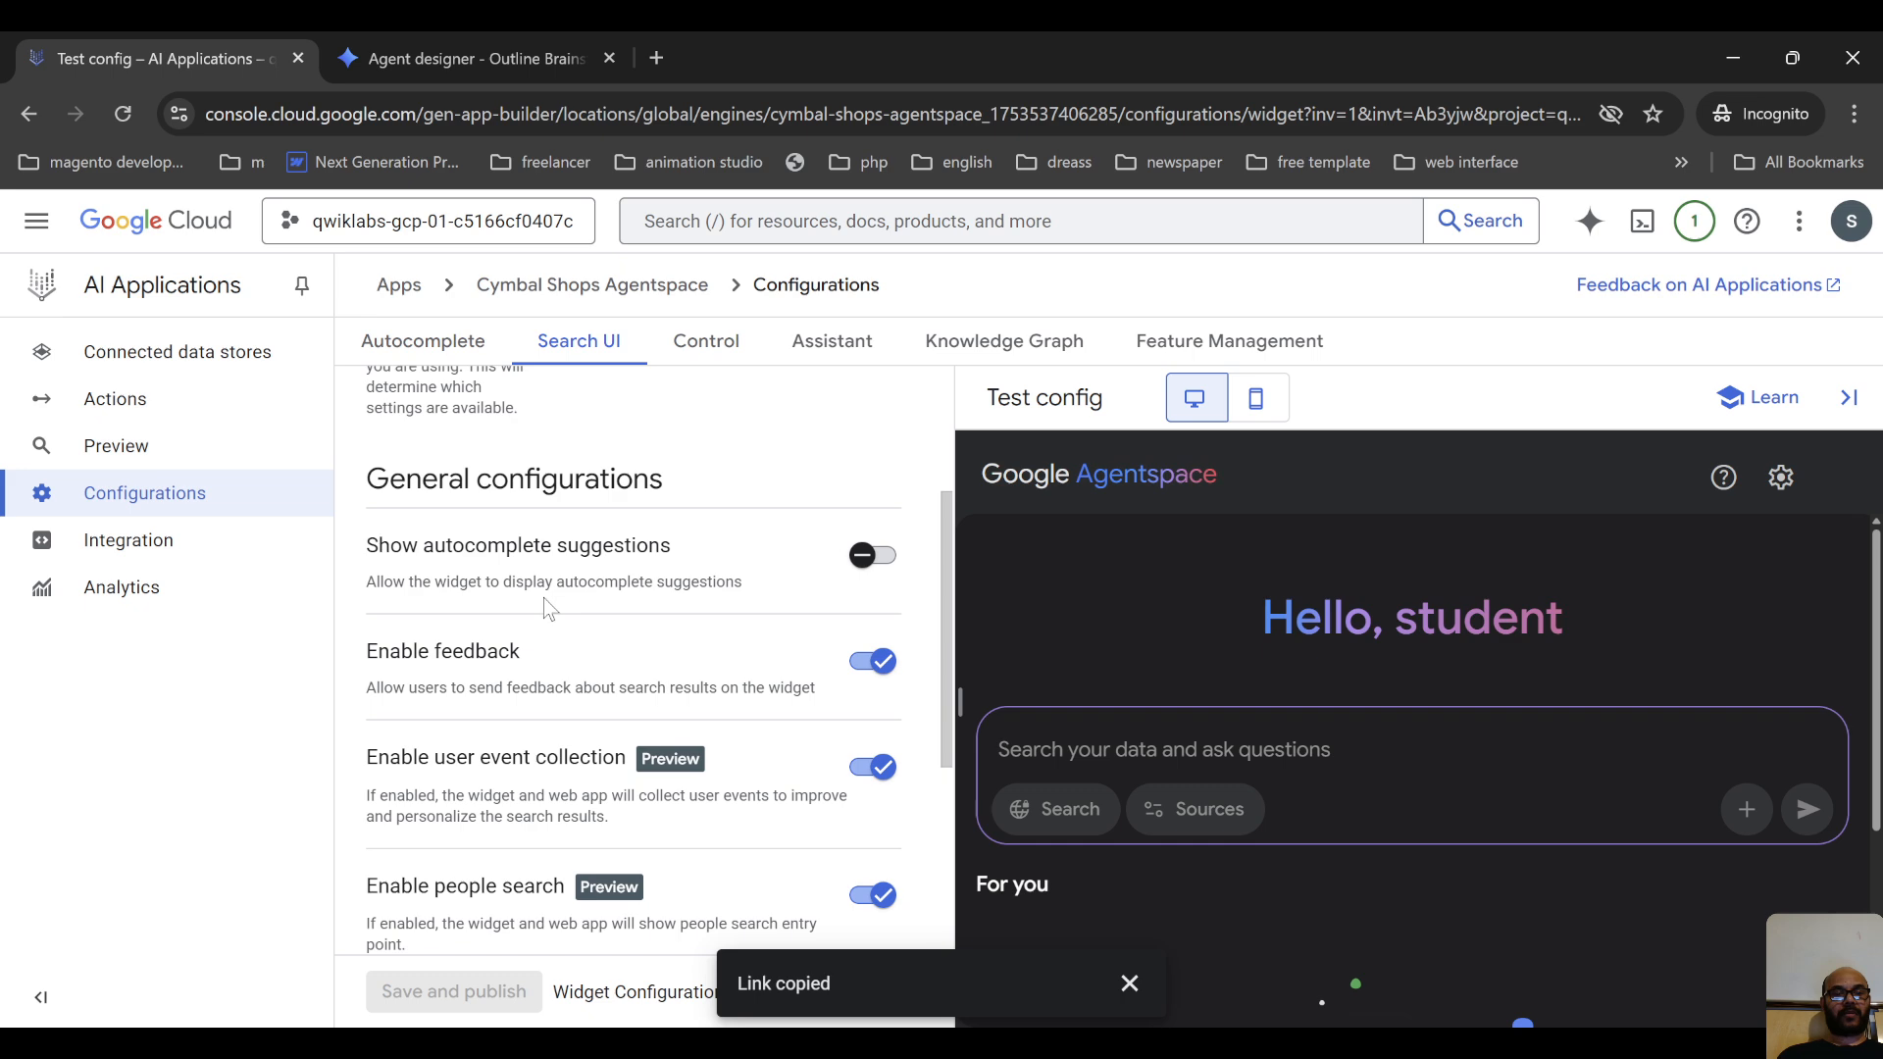
scroll(545, 608, "down", 1)
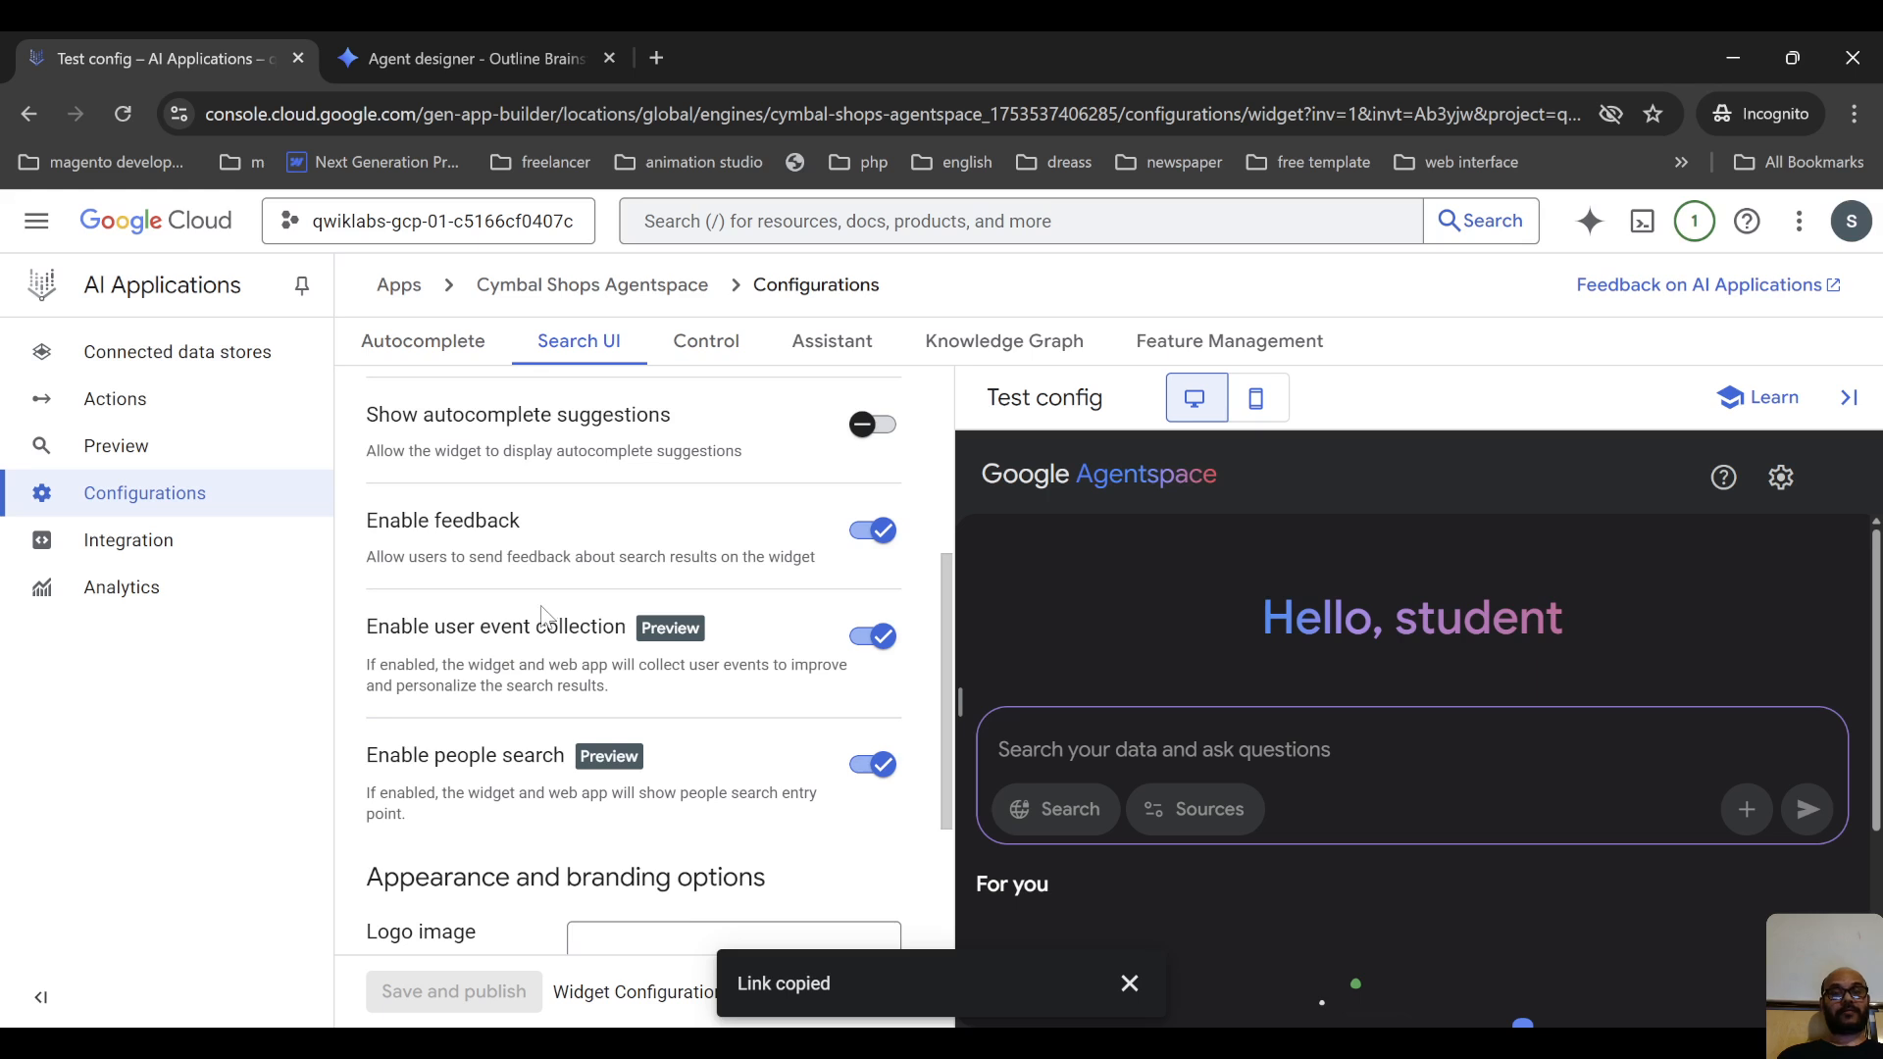
scroll(542, 613, "up", 2)
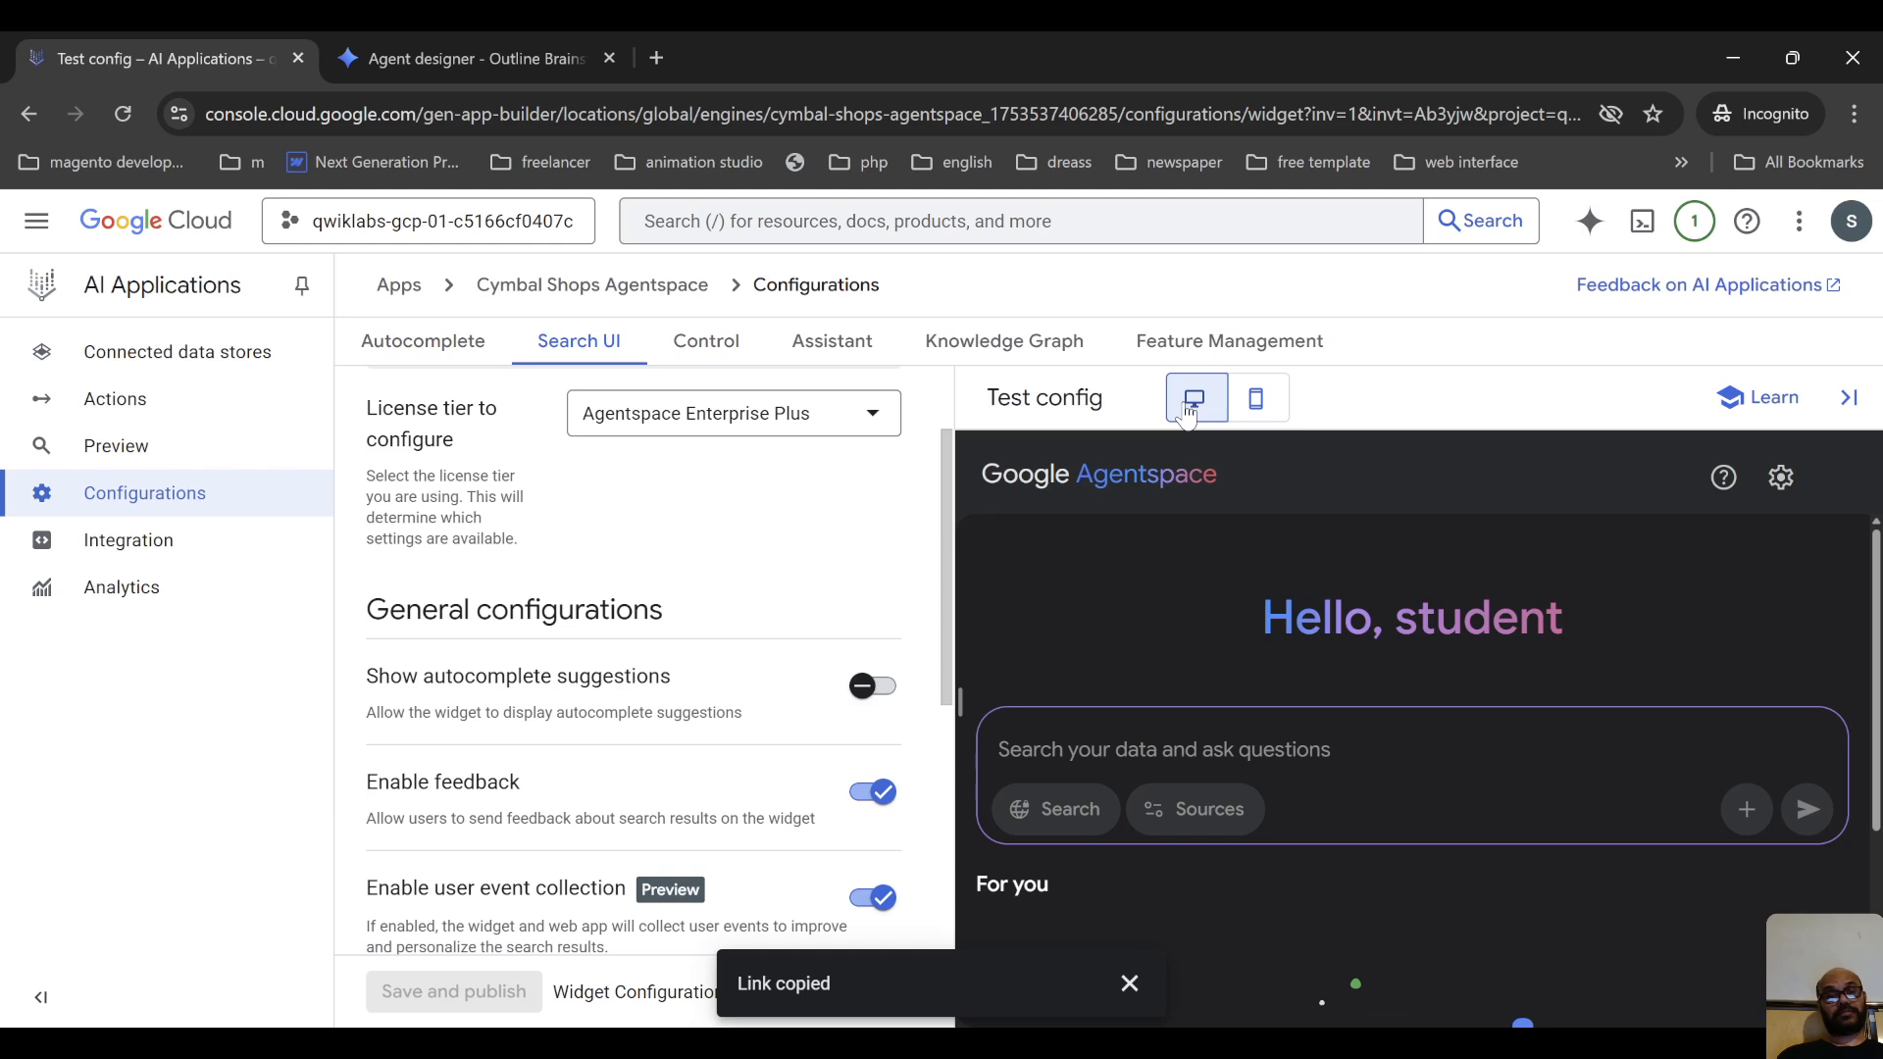
Compare the mobile and desktop layouts of the Search UI test preview, finishing on the mobile layout
left_click(1256, 399)
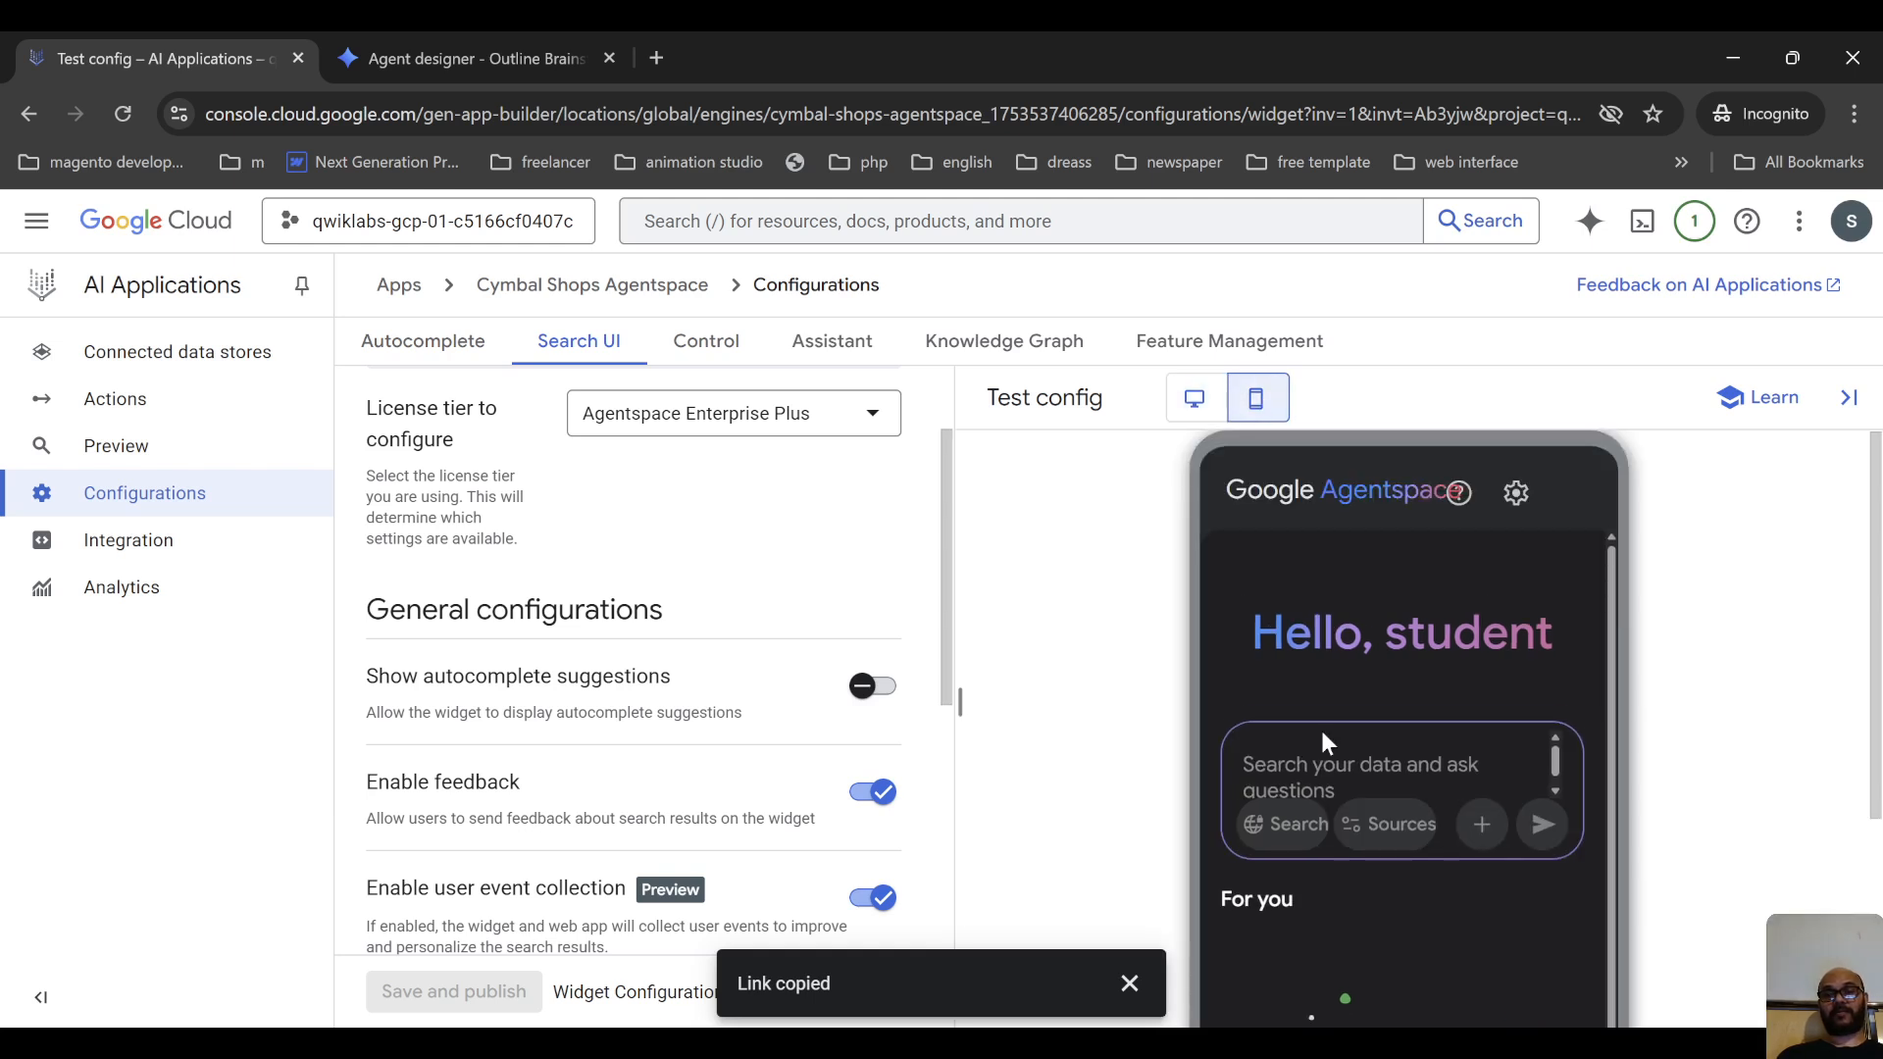
scroll(1321, 742, "down", 4)
scroll(1404, 798, "up", 3)
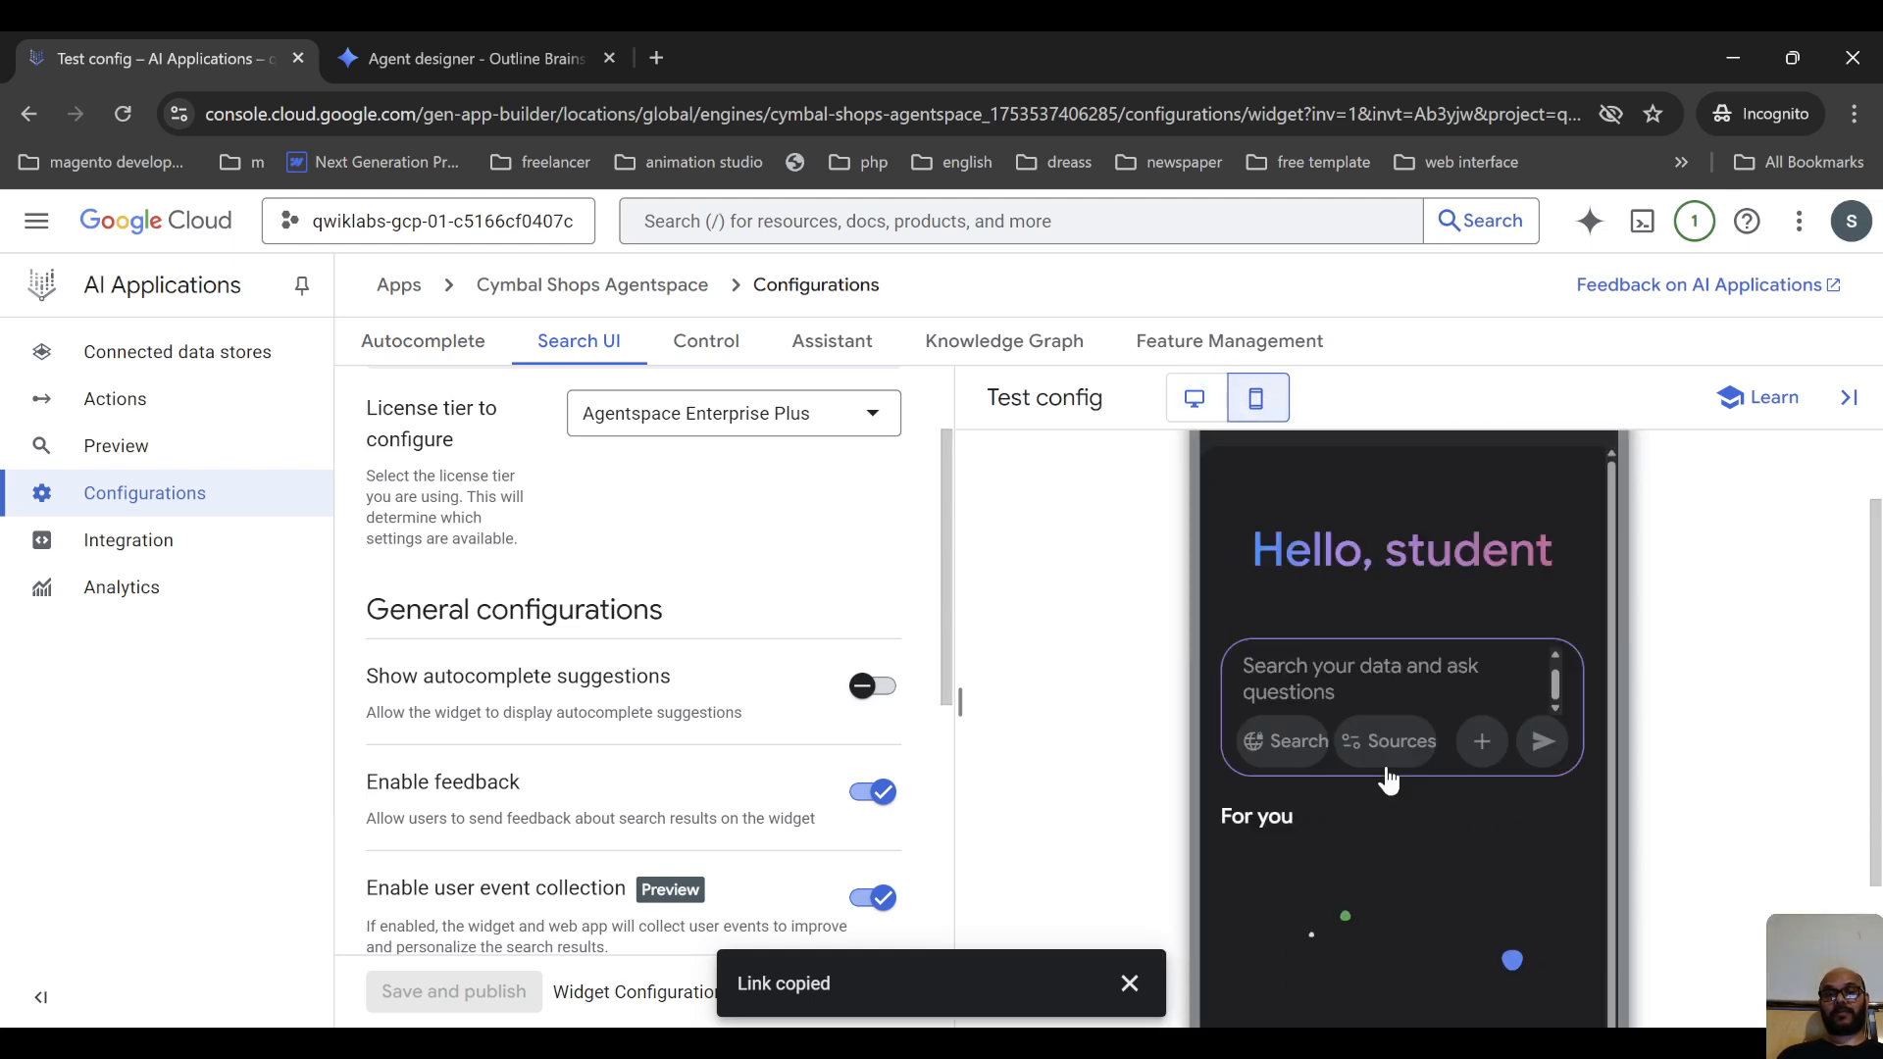
scroll(1389, 780, "up", 1)
left_click(1193, 398)
left_click(1256, 399)
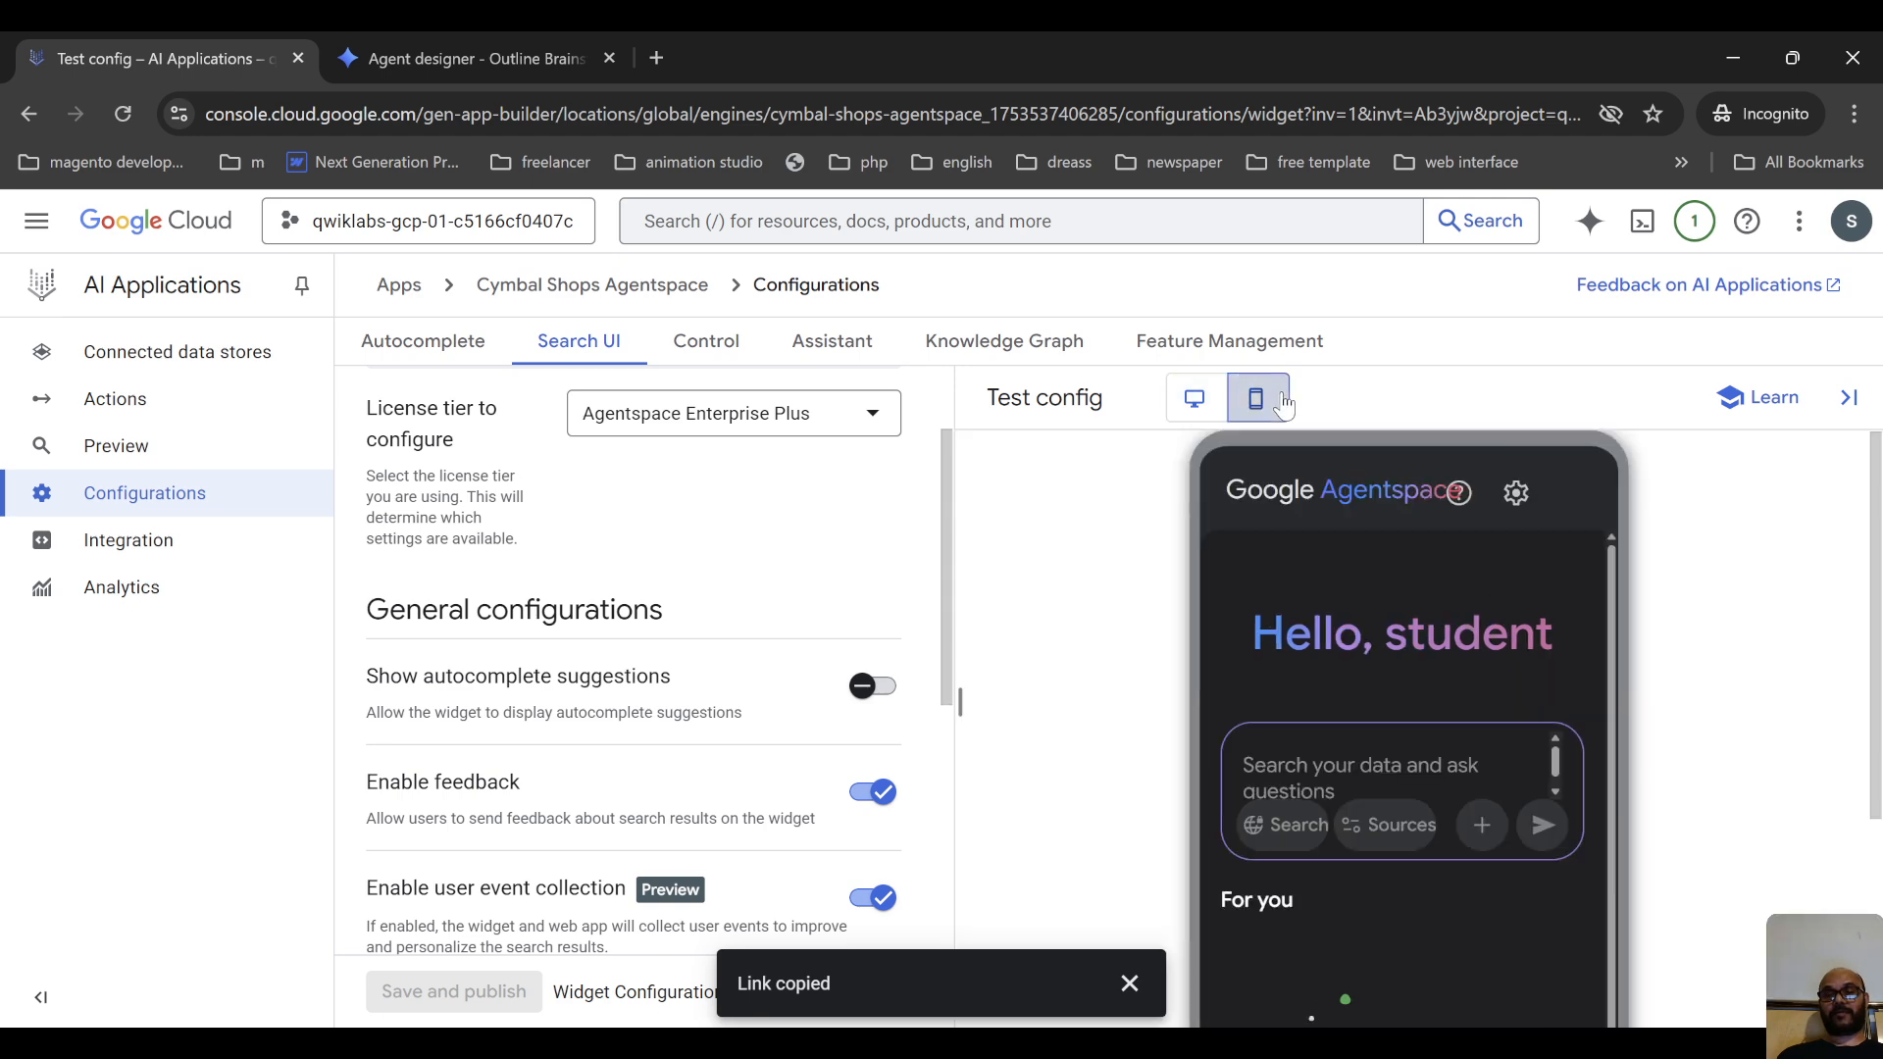
Review the Search UI's appearance, branding and pinned link options, and minimize the browser window
scroll(841, 816, "down", 5)
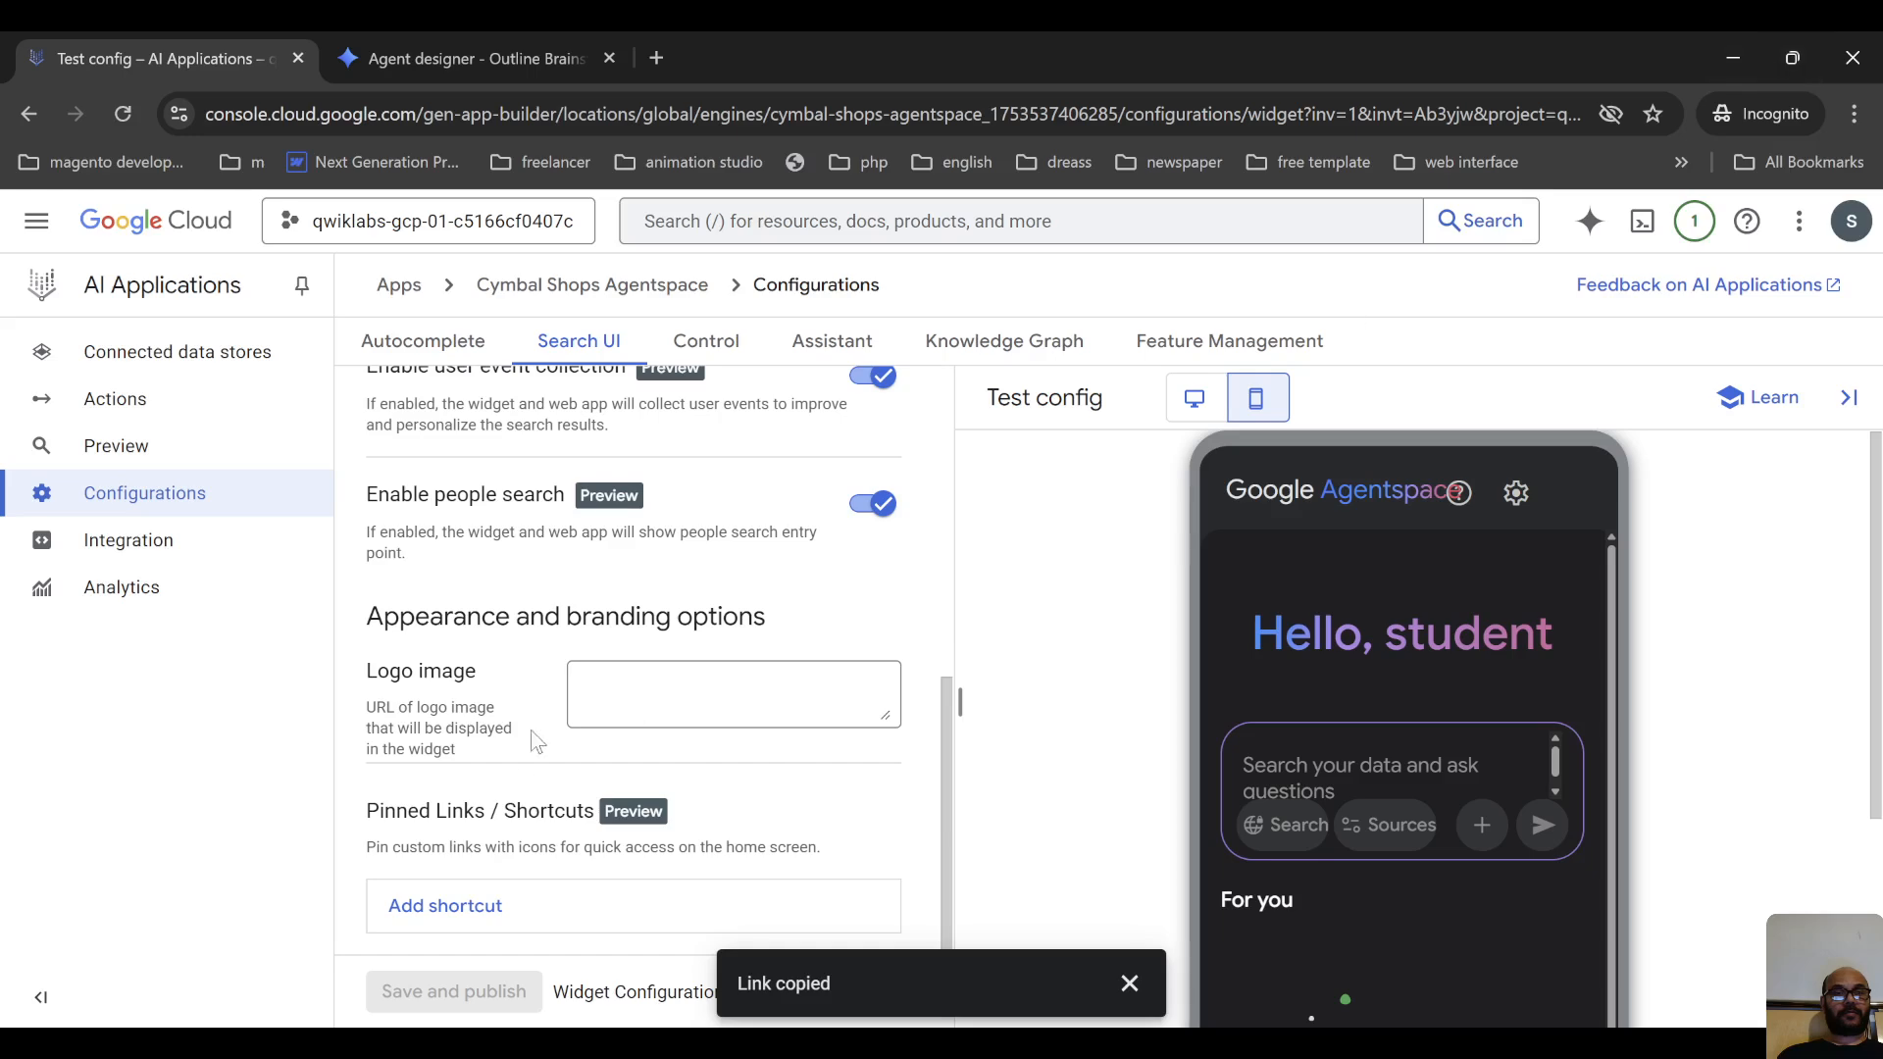
scroll(535, 741, "up", 8)
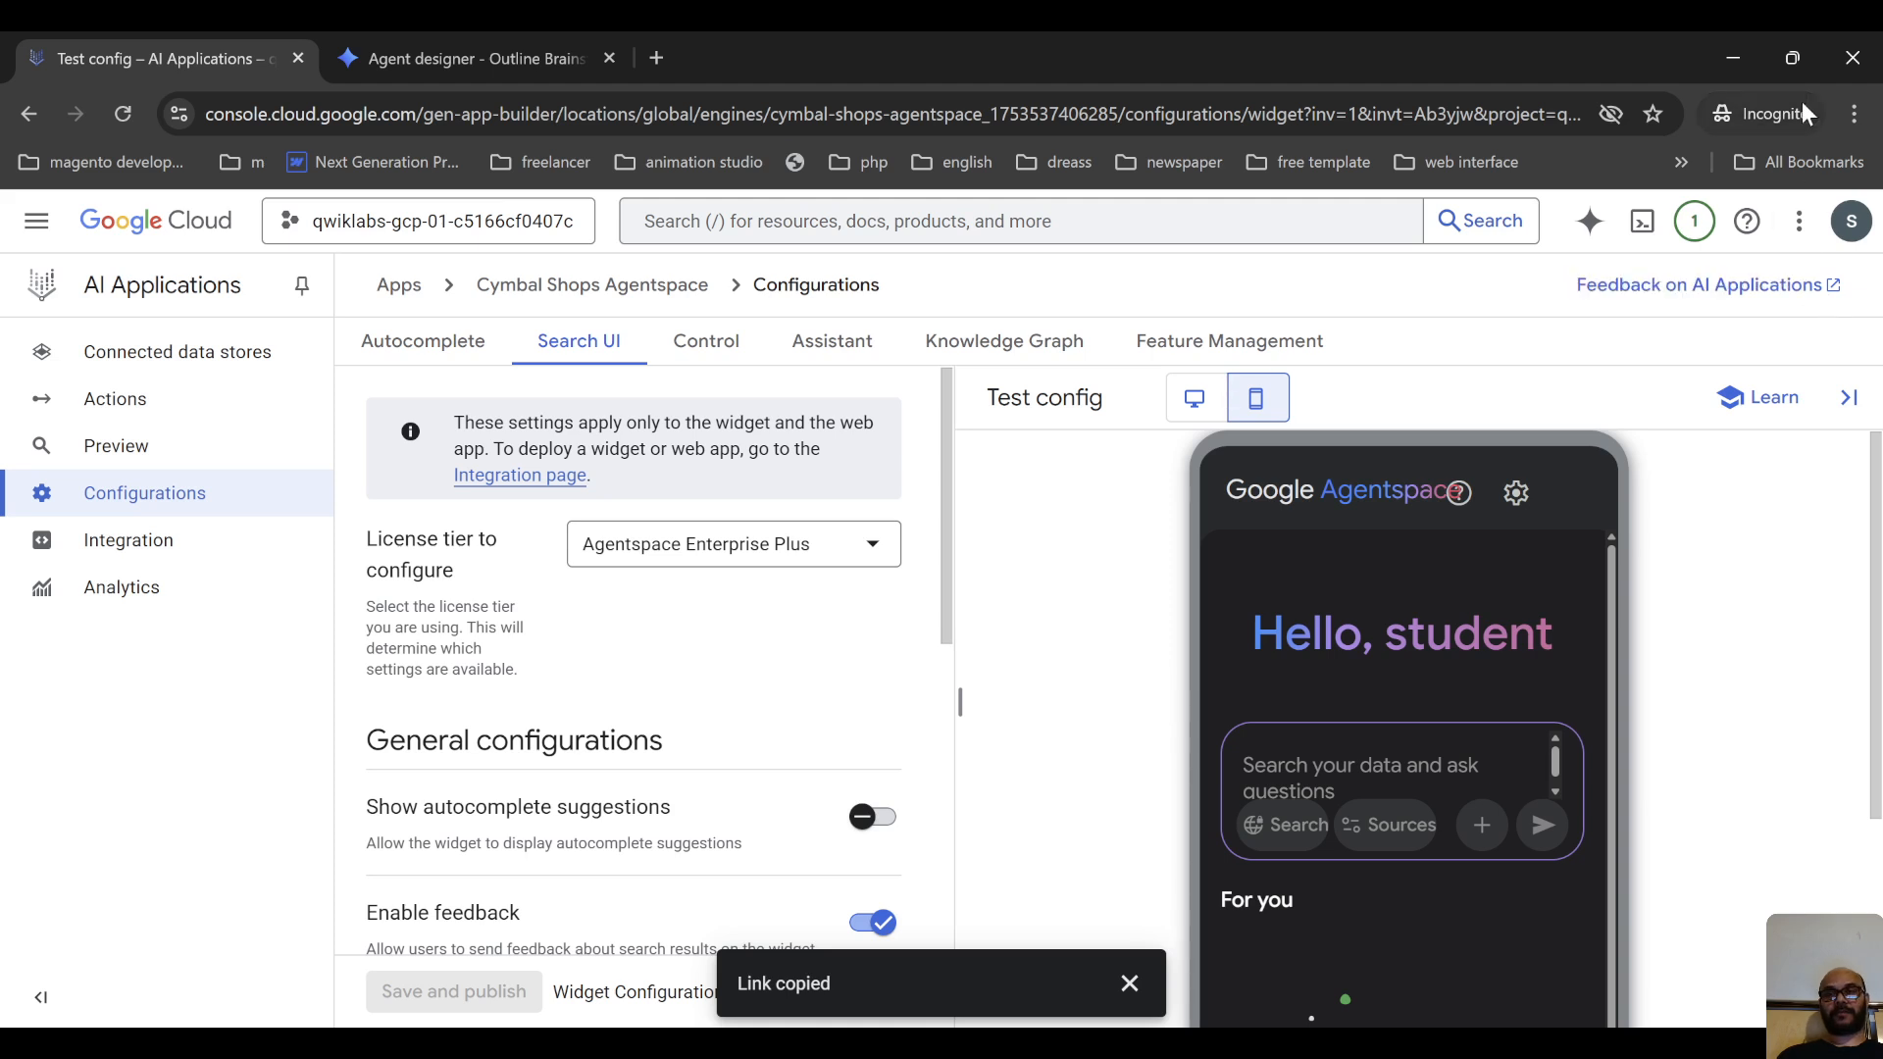
left_click(1741, 45)
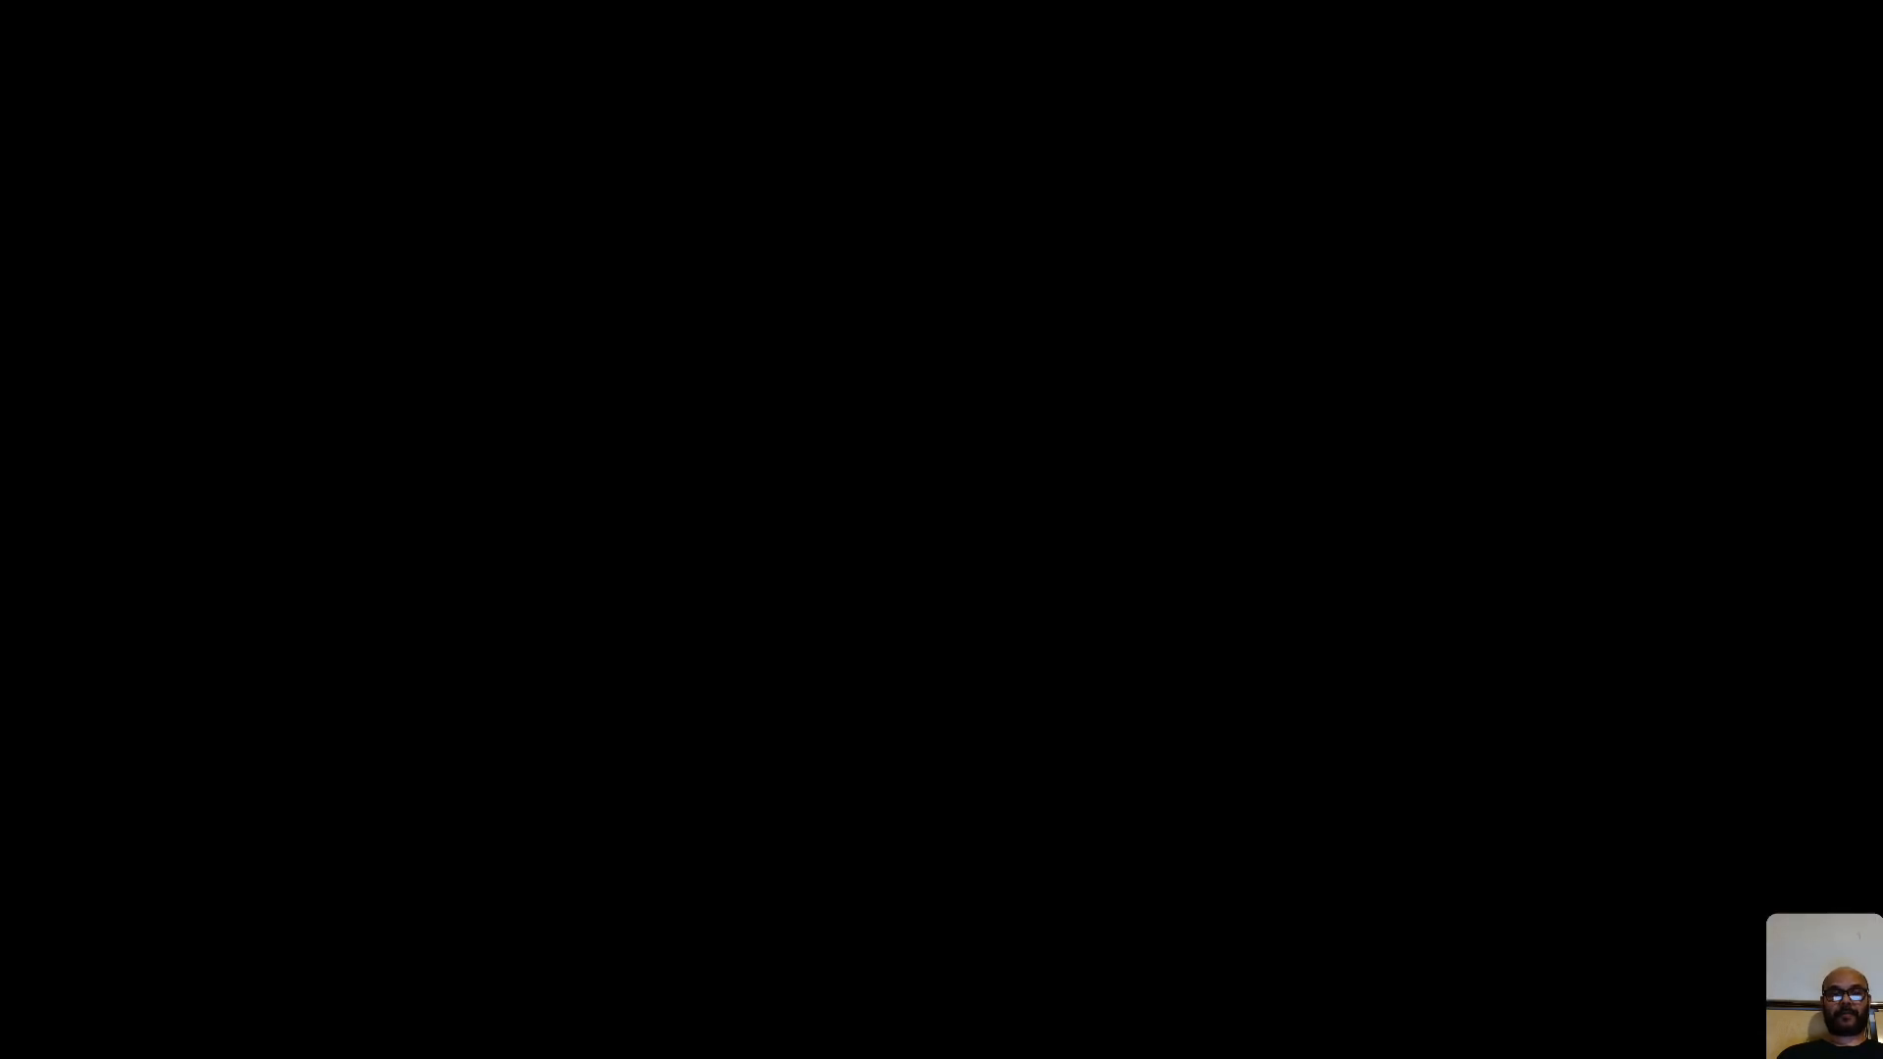